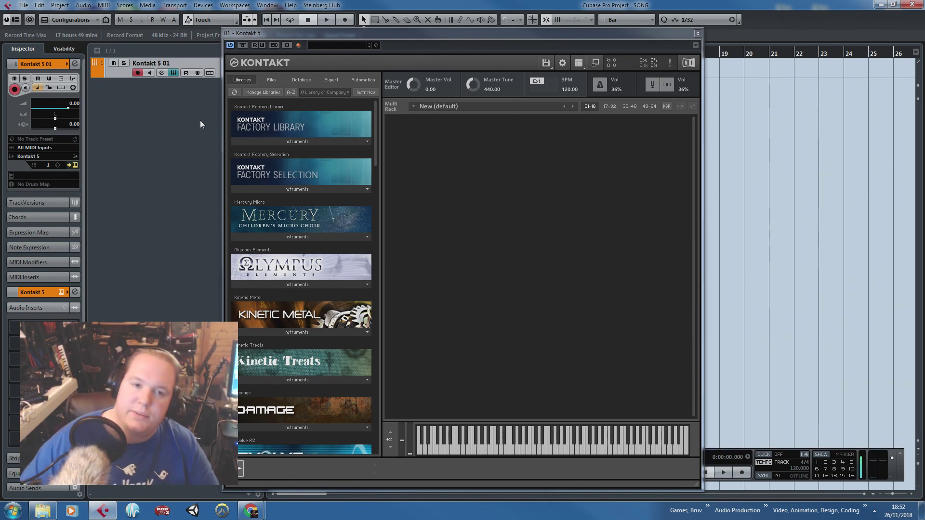
Find the Studio Drummer library in the instrument browser and expand its list of kits.
left_click_drag(375, 129, 374, 140)
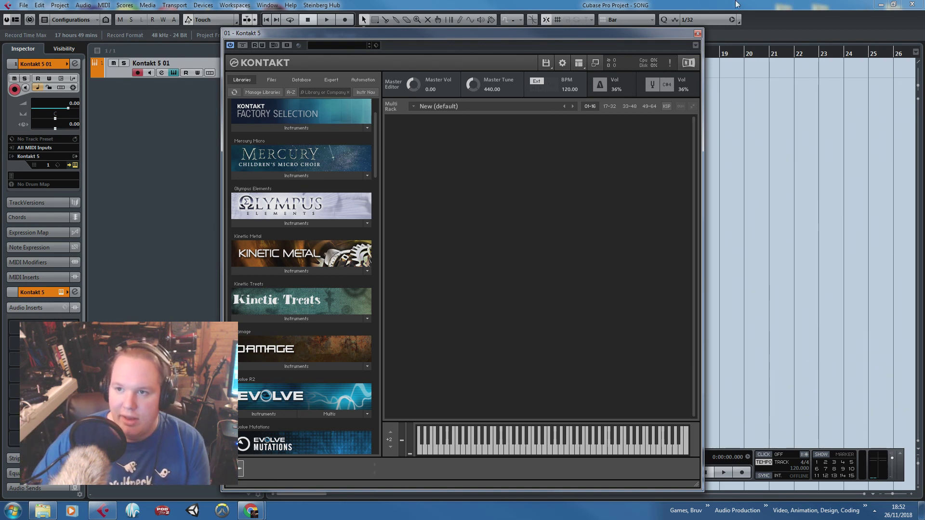
key("alt+Tab")
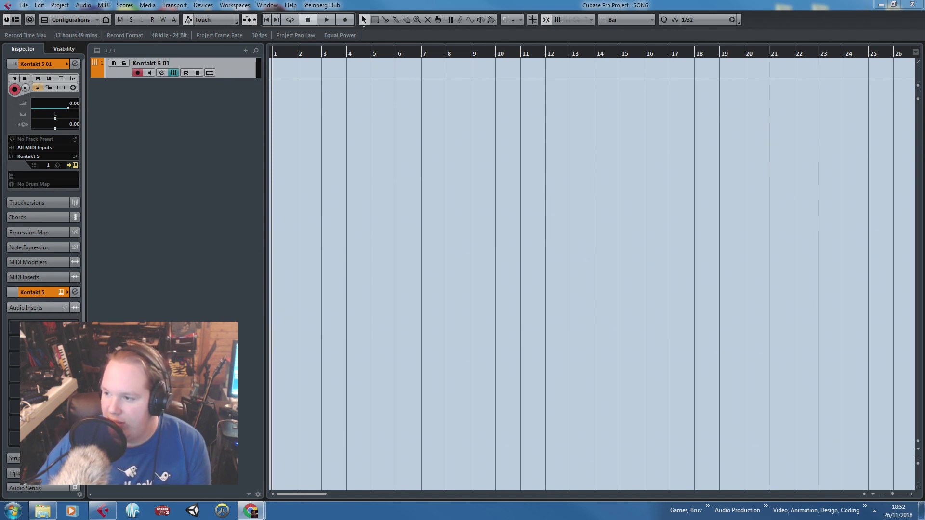
left_click(728, 305)
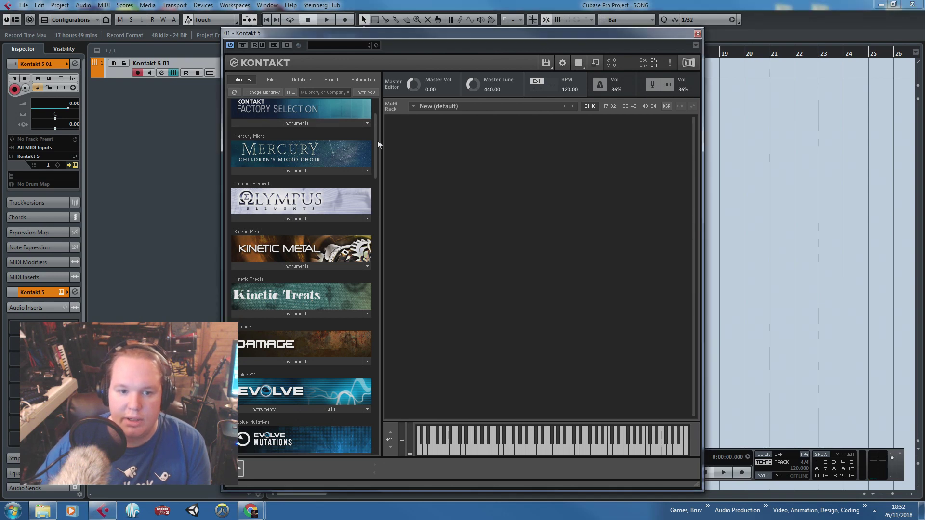
left_click_drag(376, 140, 356, 415)
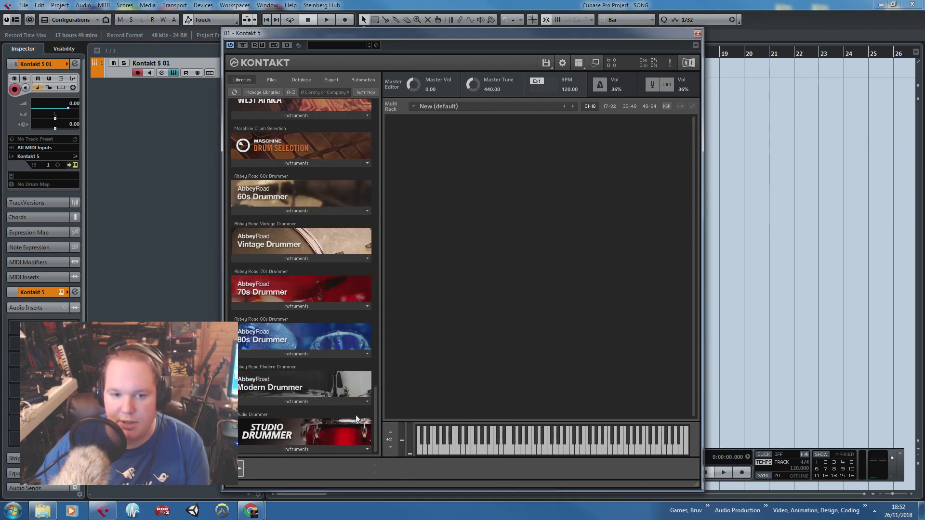
left_click(337, 455)
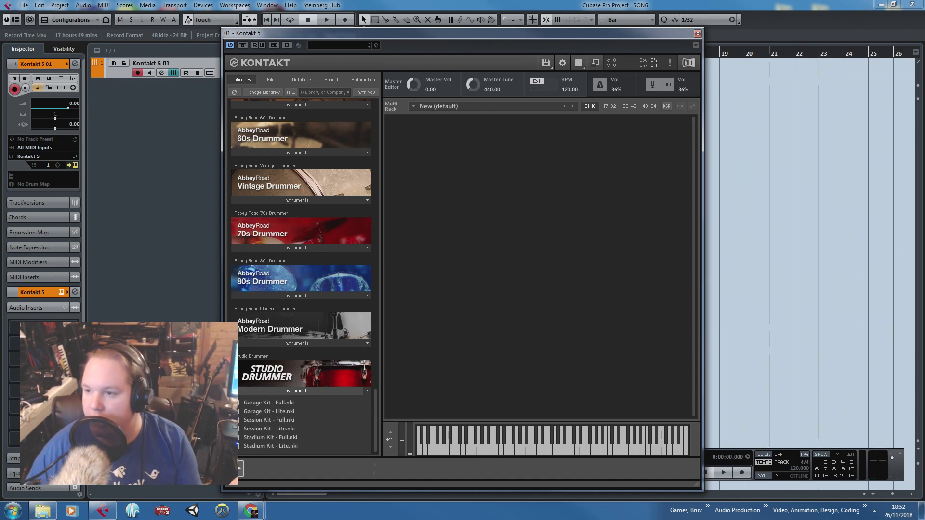
Load the Session Kit - Full instrument, open its mixer preset list and close the Kontakt window.
key("alt+Tab")
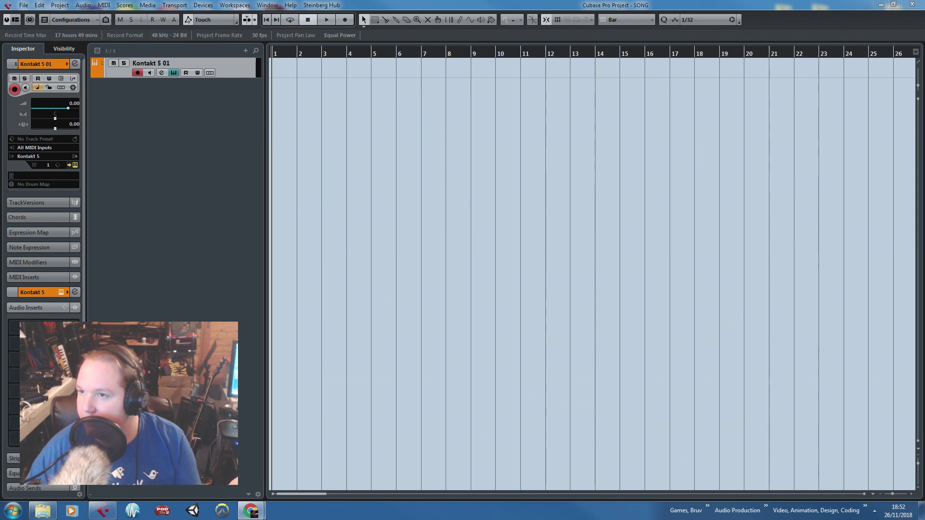
left_click(214, 170)
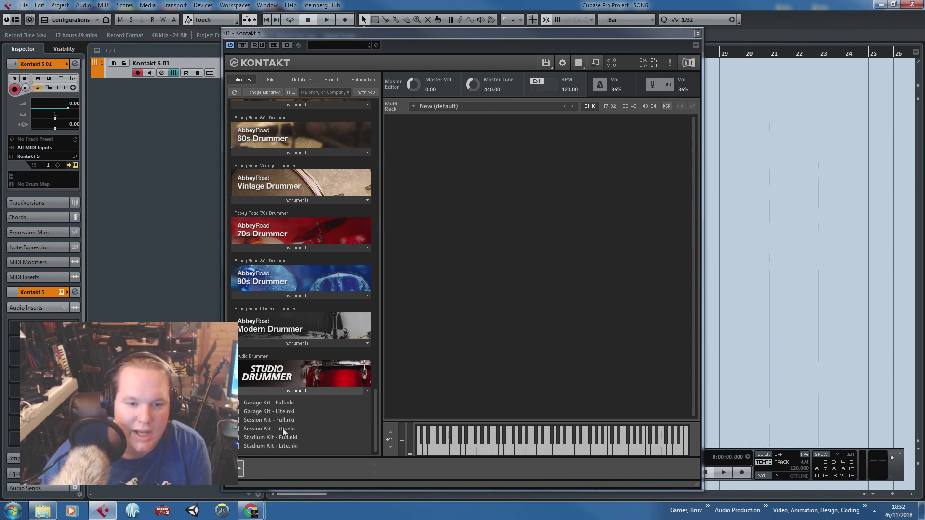
double_click(291, 420)
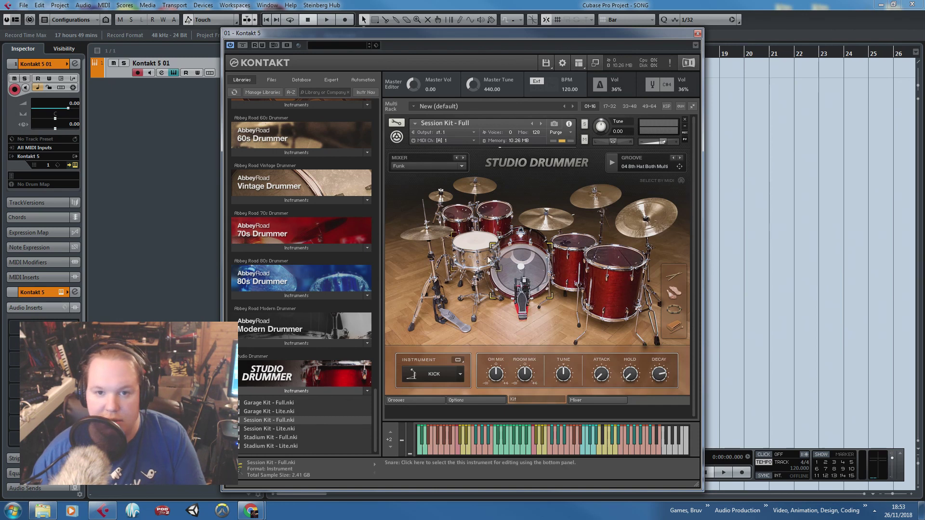
left_click(447, 165)
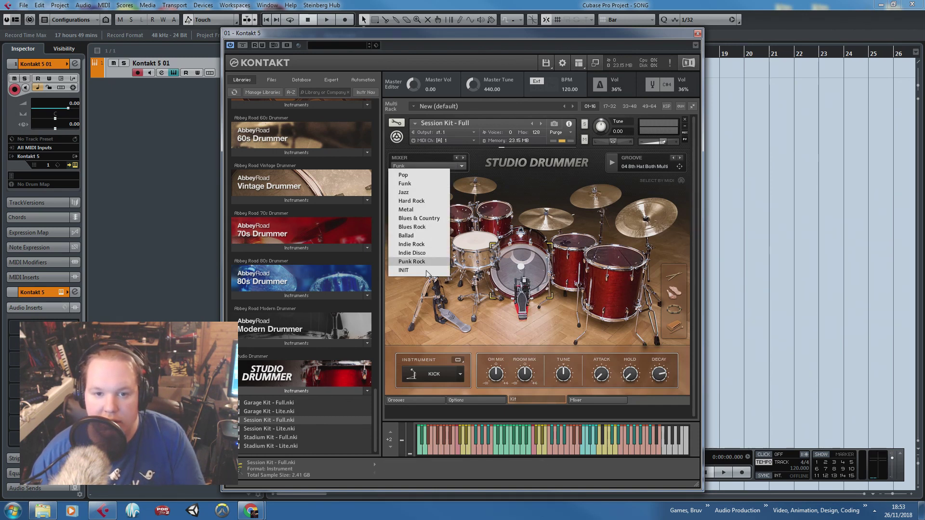
left_click(698, 33)
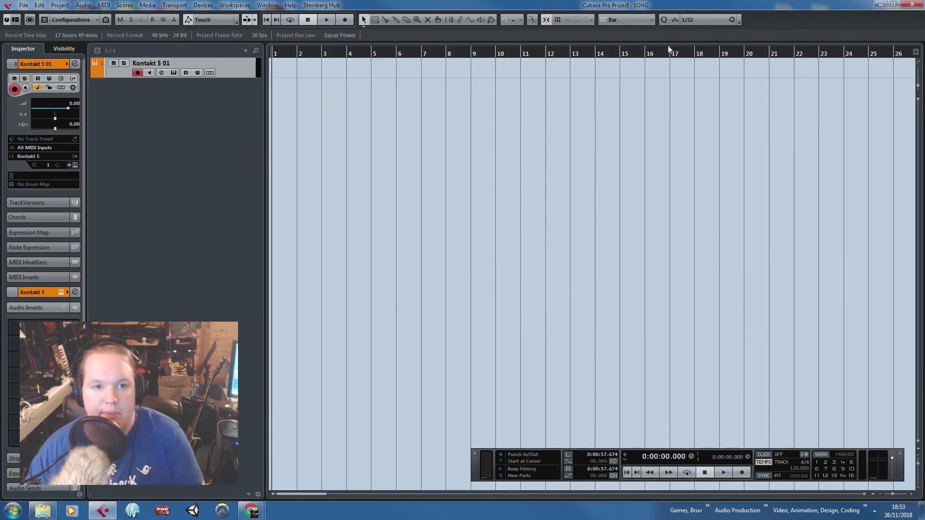
Increase the height of the Kontakt 5 01 track and set the project to a fixed tempo of 110 BPM.
left_click_drag(247, 83, 247, 270)
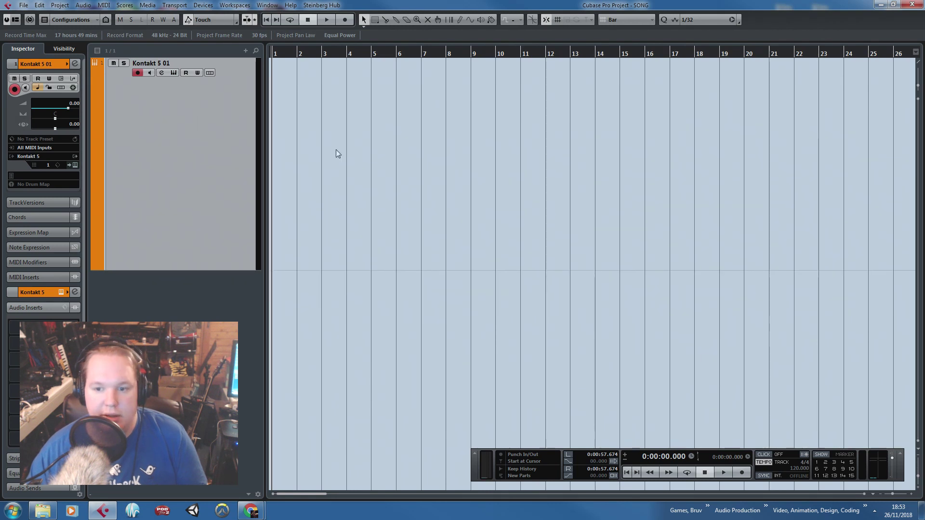
left_click(777, 460)
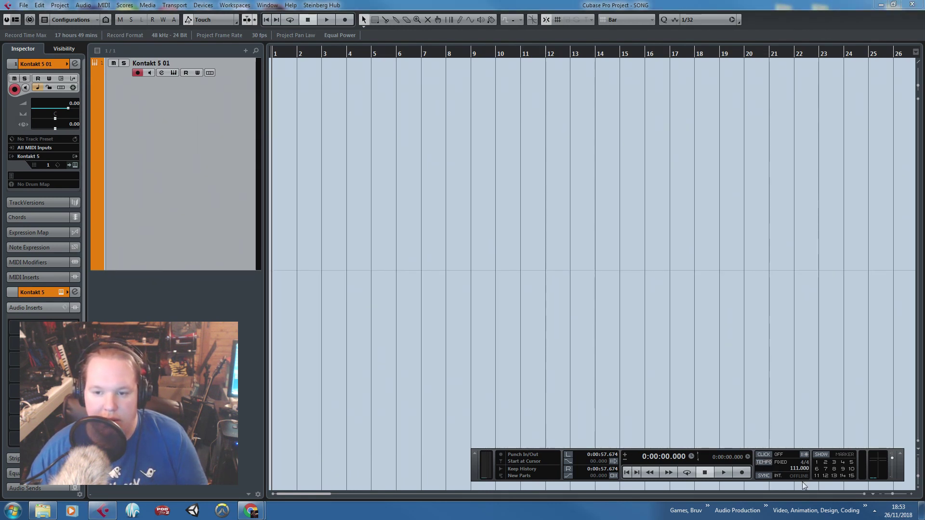
scroll(800, 468, "down", 1)
left_click(431, 203)
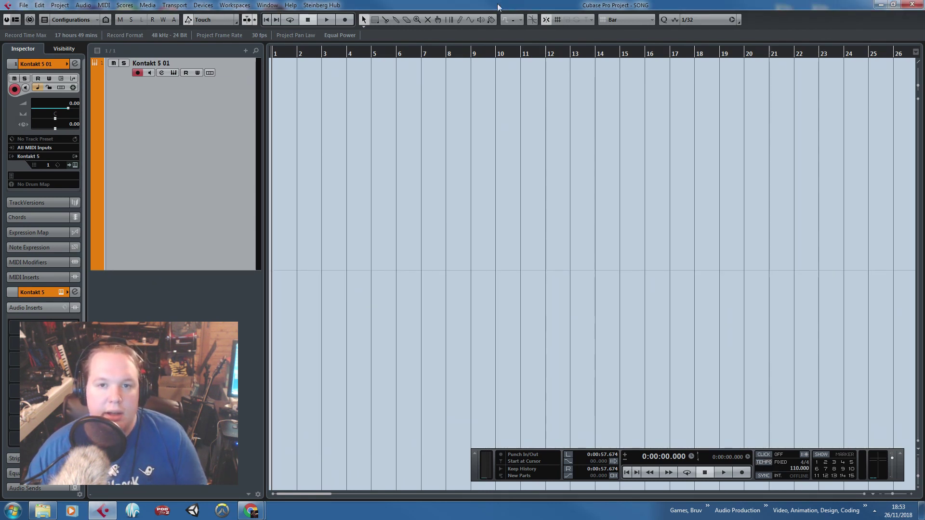
Create a four-bar MIDI part from bar 3 to bar 7 on the Kontakt track and open it in the Key Editor.
left_click_drag(295, 110, 372, 123)
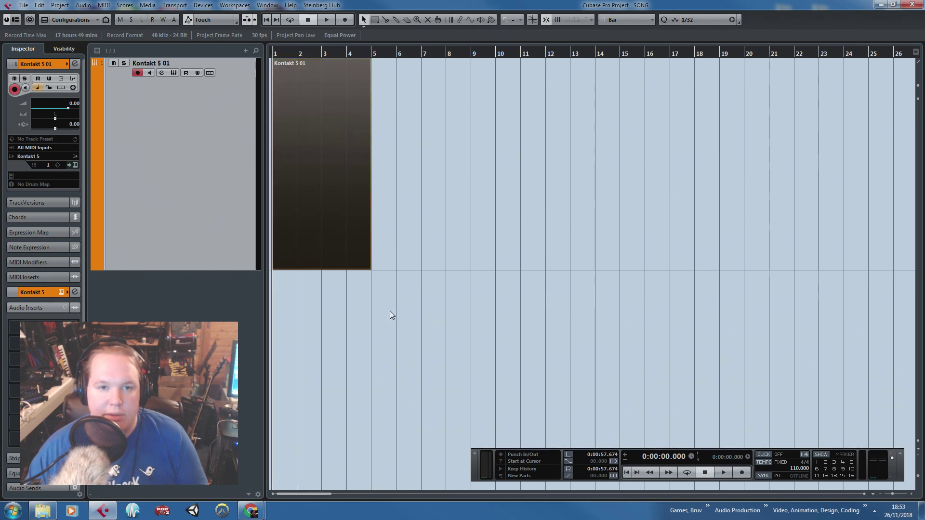
key("h")
key("h")
left_click_drag(368, 220, 452, 216)
double_click(451, 213)
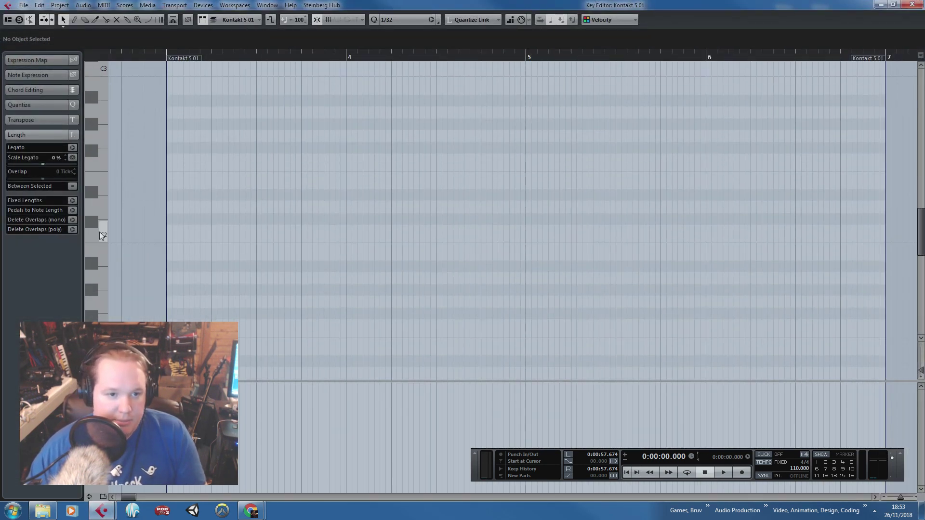
Audition the kick on C1 and enter an eighth-note C1 at the start of bar 3.
scroll(99, 233, "down", 5)
left_click(106, 80)
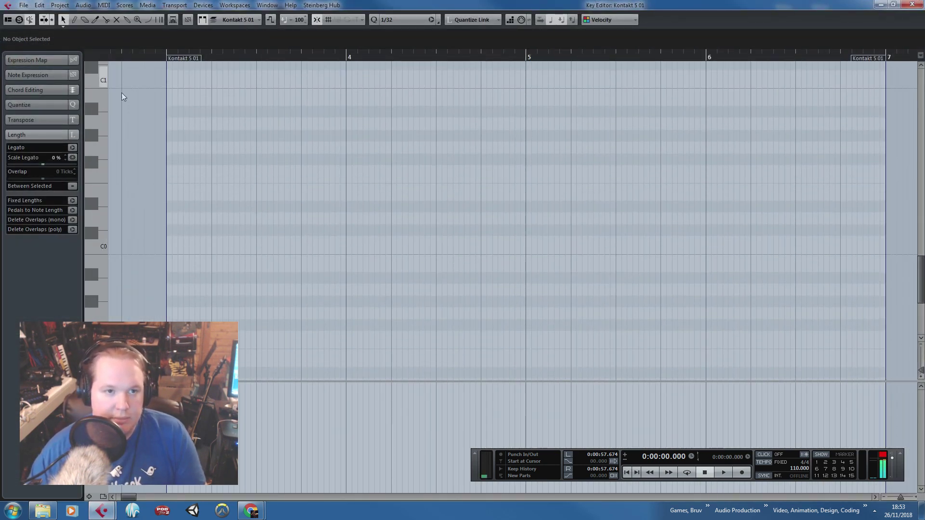
scroll(121, 93, "up", 2)
left_click(73, 20)
key("1")
mouse_move(191, 162)
left_mouse_down()
mouse_move(235, 163)
mouse_move(189, 141)
left_mouse_up()
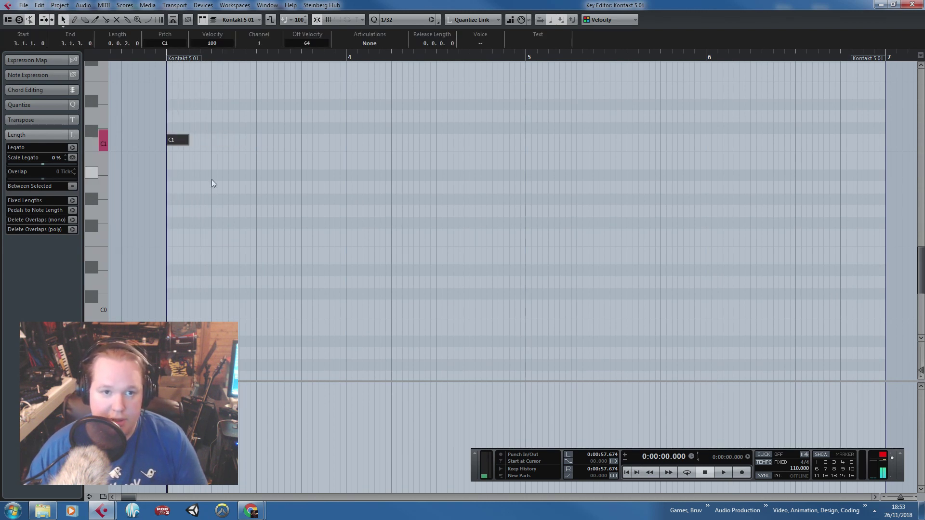
Add four consecutive eighth-note F#1 hi-hats from the start of bar 3, copying the kick note for the first.
scroll(212, 179, "up", 3)
left_click_drag(188, 267, 168, 185)
key("ctrl+d")
scroll(195, 267, "up", 1)
key("ctrl+d")
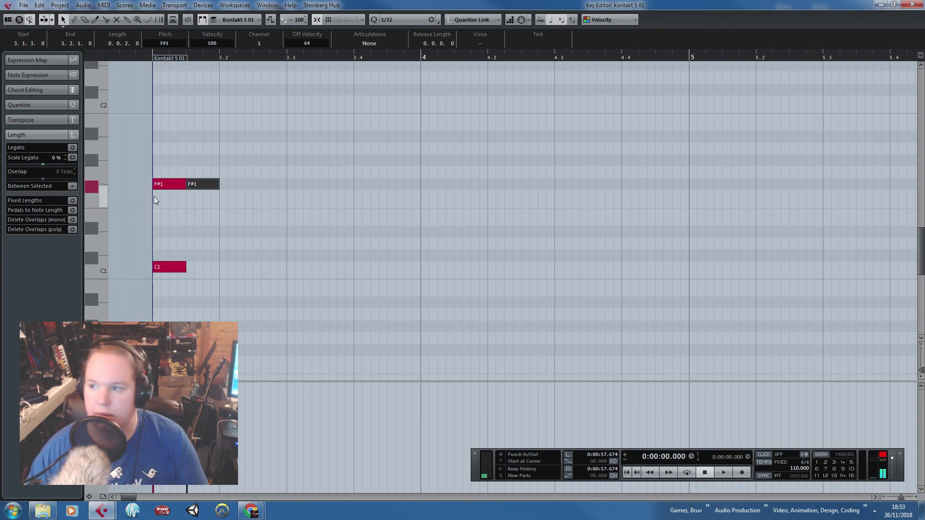
left_click(160, 186)
left_click(215, 187, "shift")
key("ctrl+d")
Lower the velocity of the first and third F#1 notes to about 84 and duplicate the half-bar pattern to fill bar 3.
left_click(231, 185)
left_click(161, 186, "shift")
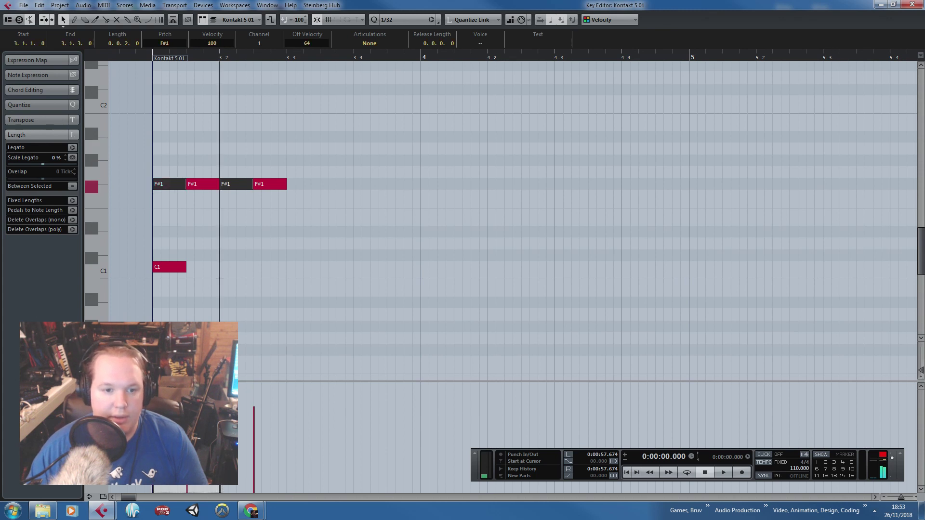
left_click_drag(311, 147, 175, 269)
key("ctrl+d")
left_click(366, 302)
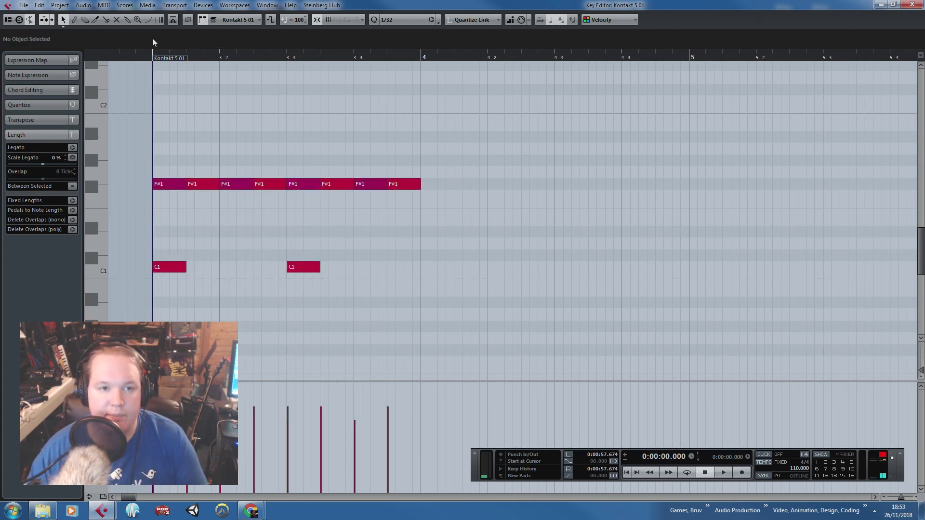
Replace the second kick with an eighth-note D#1 snare at 3.2.1 and sixteenth-note D1 hits at 3.2.4 and 3.3.2.
key("space")
left_click_drag(289, 267, 308, 247)
key("ctrl+d")
key("ctrl+d")
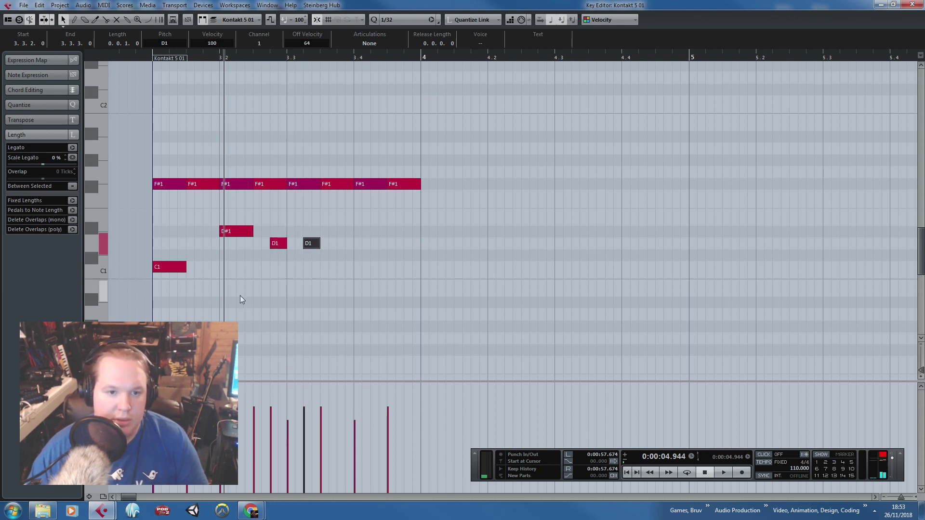
Copy the C1 kick to 3.3.3 and the D#1 snare to 3.4.1, and play back the bar.
left_click(173, 267)
key("alt+d")
left_click_drag(213, 262, 345, 264)
left_click(243, 231)
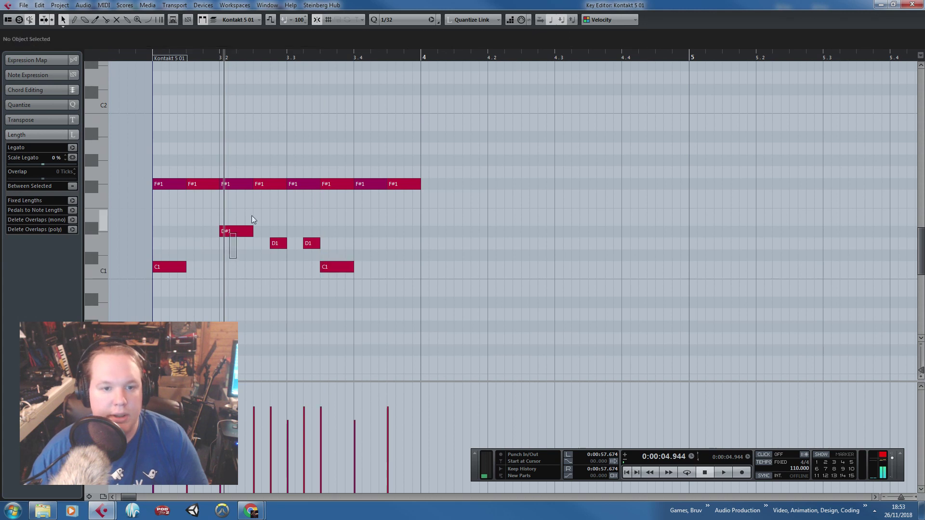
key("alt+d")
left_click_drag(273, 232, 374, 235)
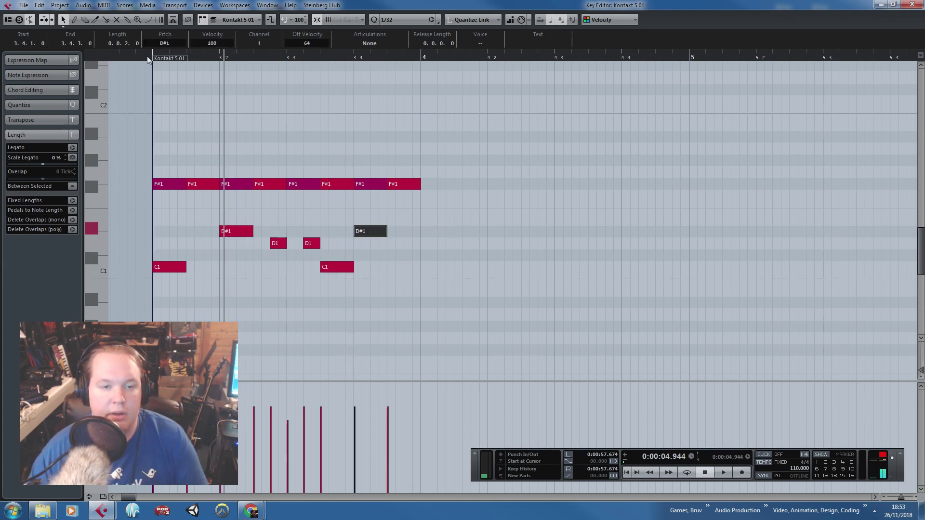
left_click(274, 106)
key("space")
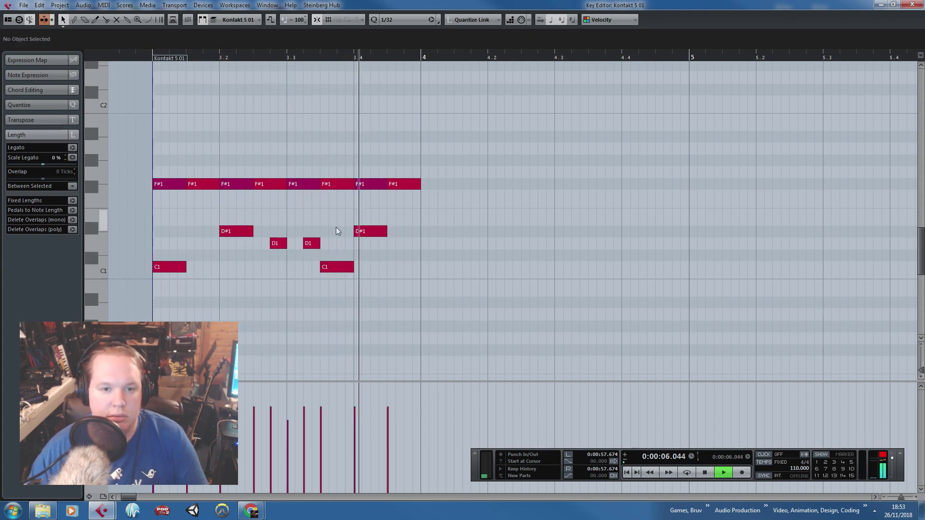
key("space")
Set the velocity of the two short D1 snare hits to 85 and move both notes up to E1.
left_click_drag(320, 230, 268, 248)
left_click_drag(297, 388, 297, 401)
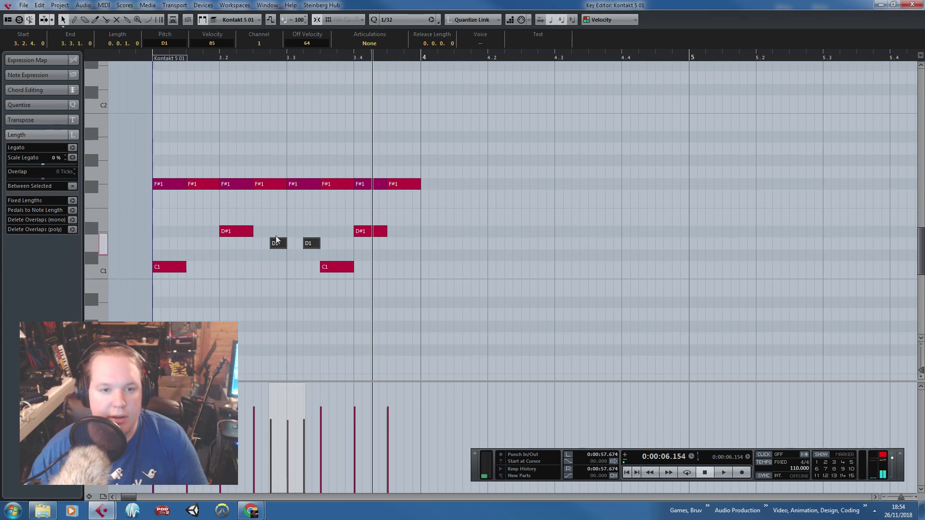
left_click_drag(279, 242, 279, 219)
left_click(278, 220)
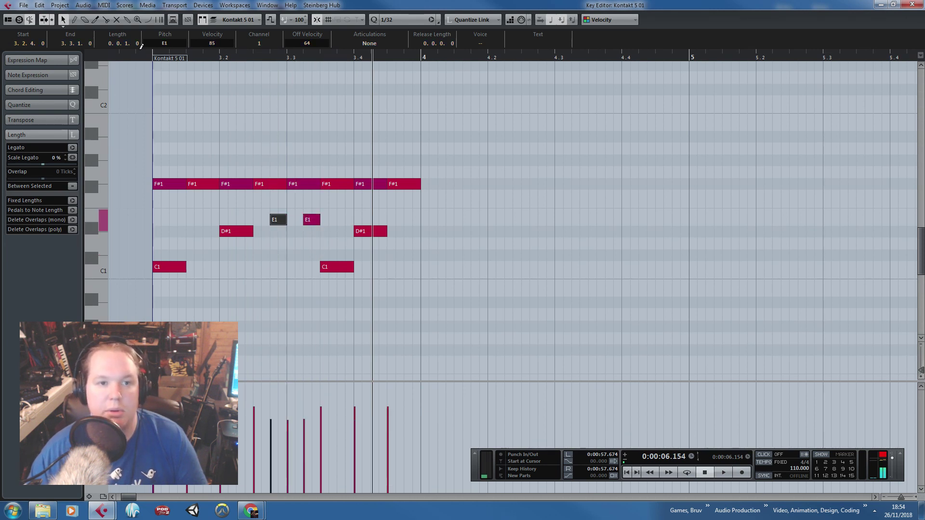
Play back bar 3 from its start to check the revised snare hits.
left_click_drag(137, 52, 144, 52)
left_click(151, 57)
key("space")
left_click_drag(221, 94, 265, 76)
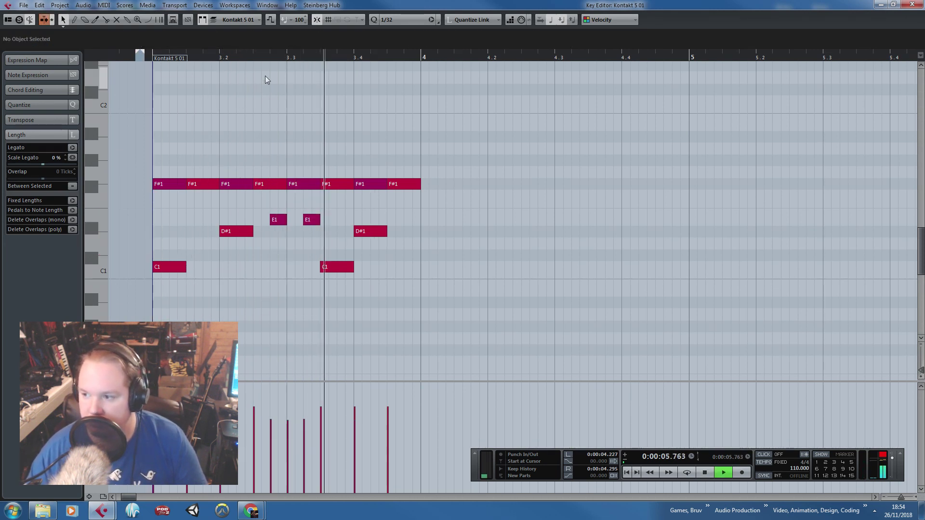
key("space")
Duplicate the whole bar 3 drum pattern into bar 4 and play both bars from the start.
left_click_drag(507, 110, 153, 317)
key("ctrl+d")
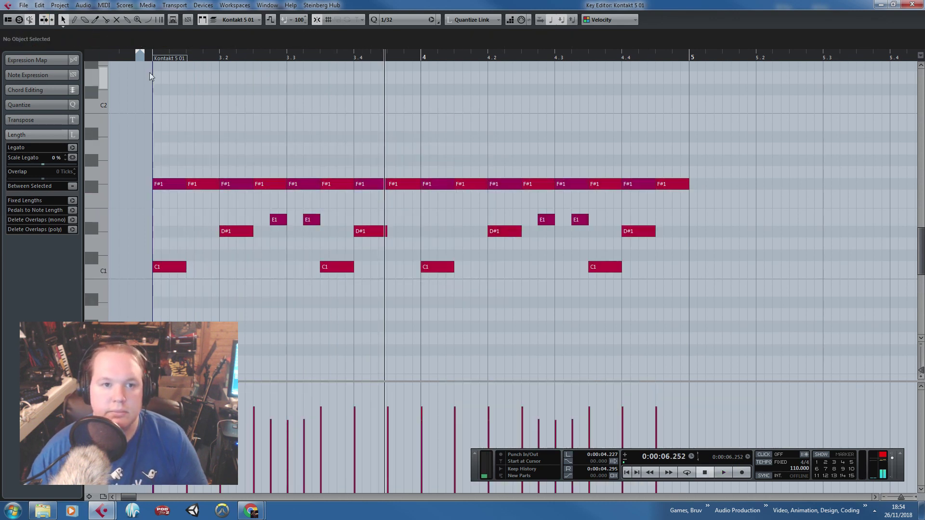
left_click(146, 56)
key("space")
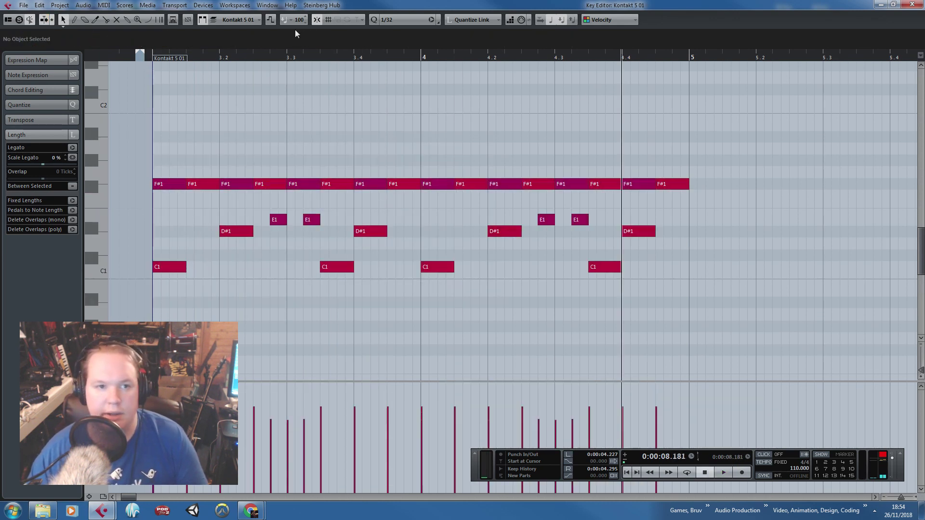
Set the locator range from bar 3 to bar 5 and play the pattern from the start of bar 3.
left_click_drag(152, 58, 694, 56)
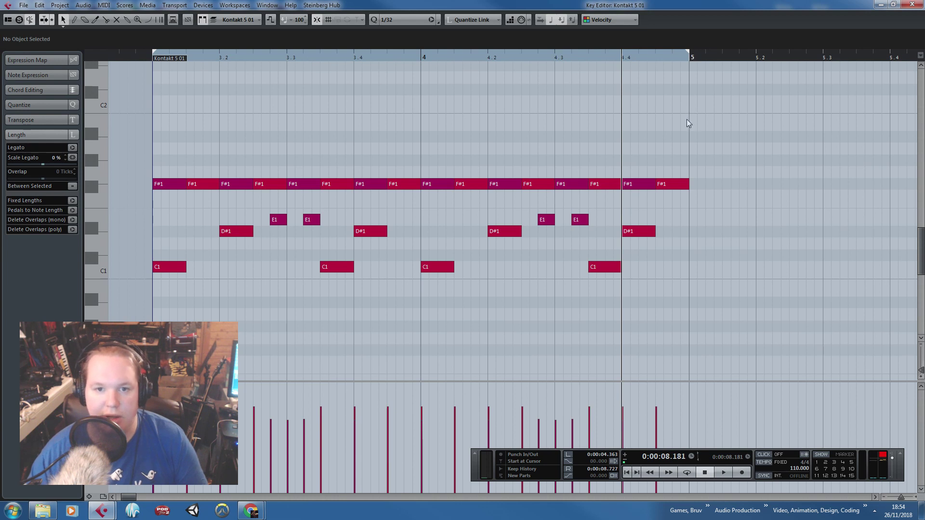
key("g")
left_click(203, 57)
key("space")
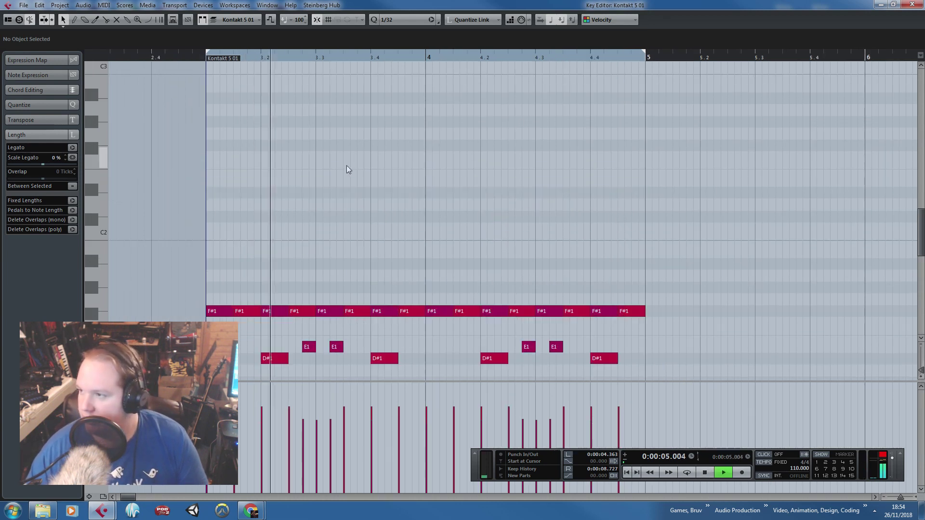
scroll(342, 161, "up", 3)
key("space")
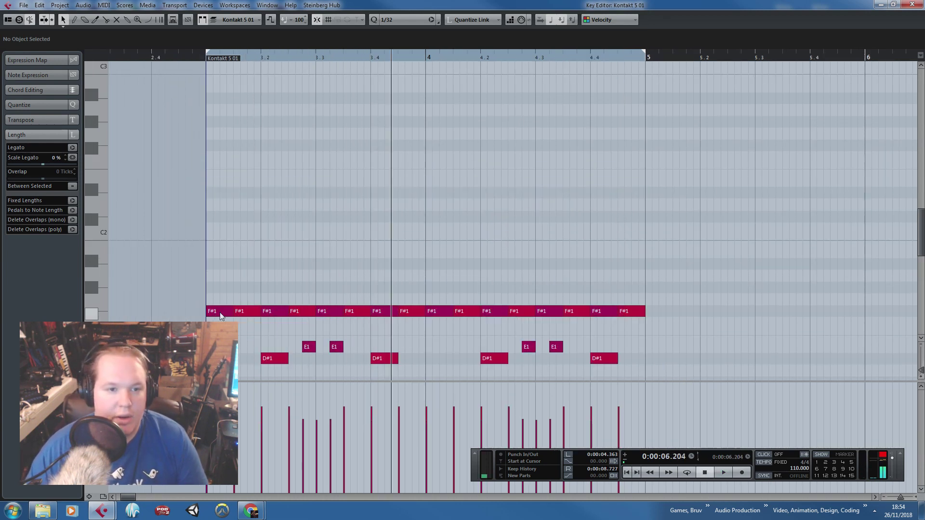
Move the first F#1 note up to C#2 with velocity 109 for a crash, and play the pattern from bar 3.
left_click_drag(220, 312, 218, 216)
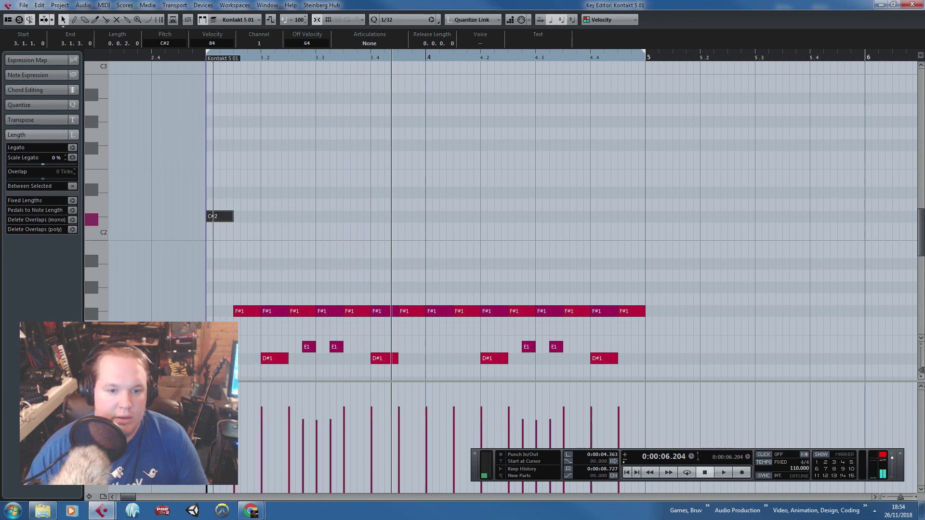
left_click(195, 57)
key("space")
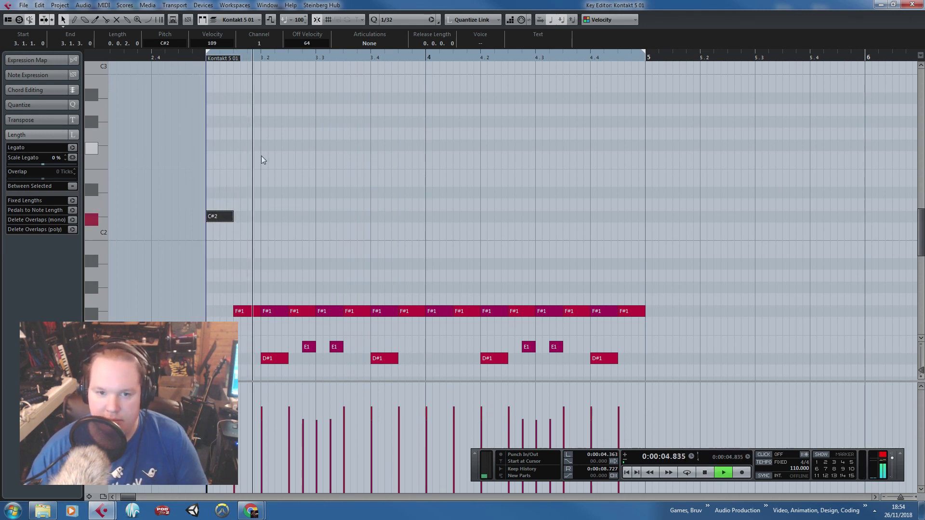
scroll(384, 196, "down", 4)
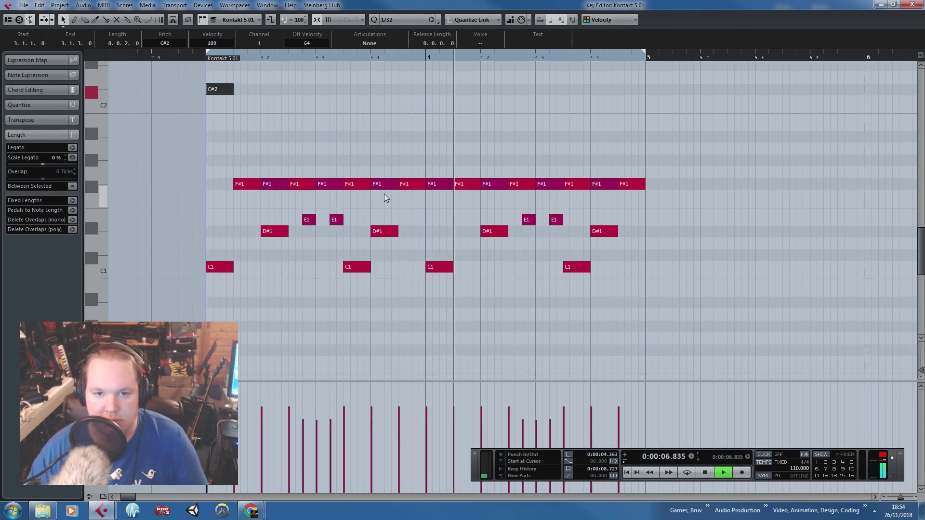
Copy the last D#1 note of bar 4 up to D#3 and move the copy to start at 4.4.3.
scroll(388, 153, "up", 2)
key("space")
scroll(628, 291, "up", 1)
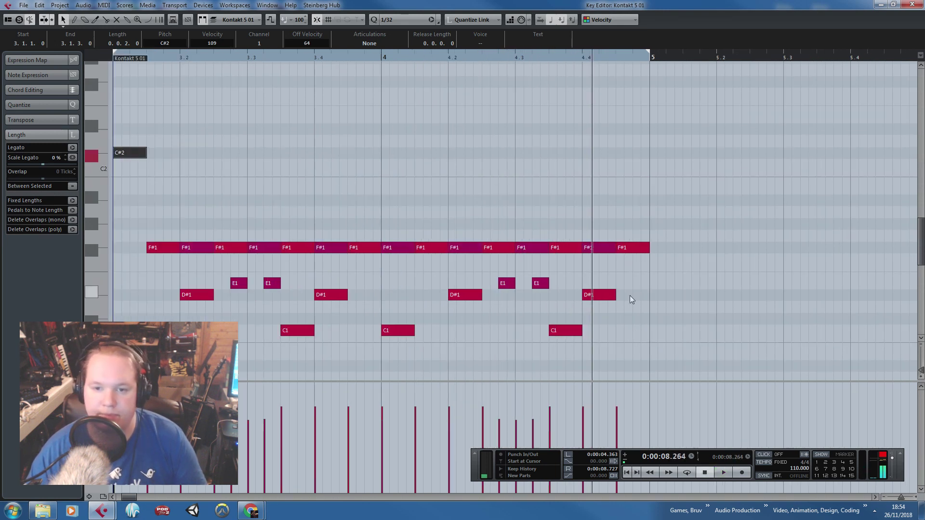
left_click(605, 295)
key("ctrl+d")
left_click_drag(635, 300, 604, 78)
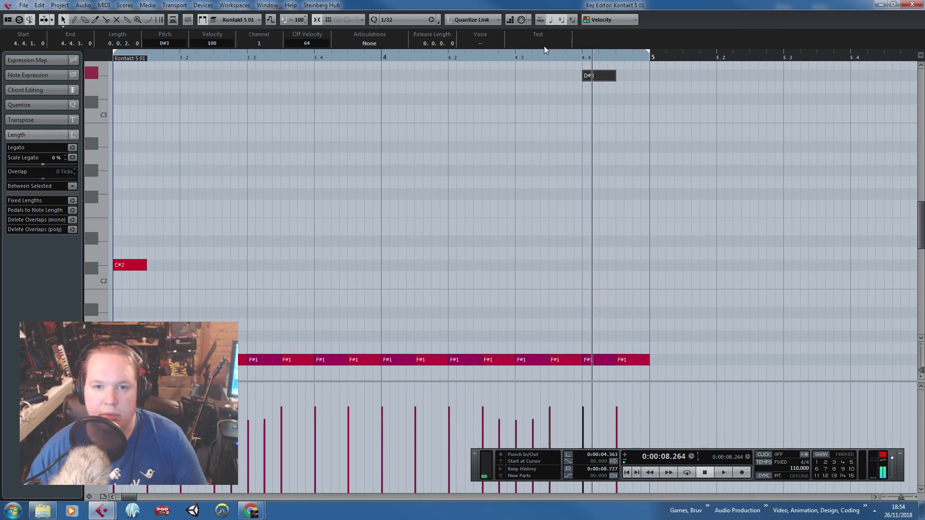
scroll(629, 193, "up", 1)
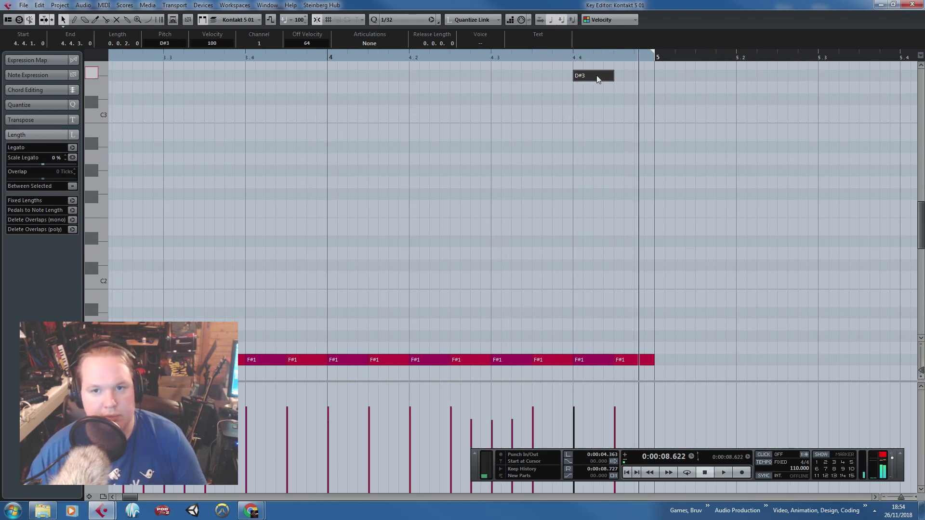
left_click_drag(597, 78, 639, 77)
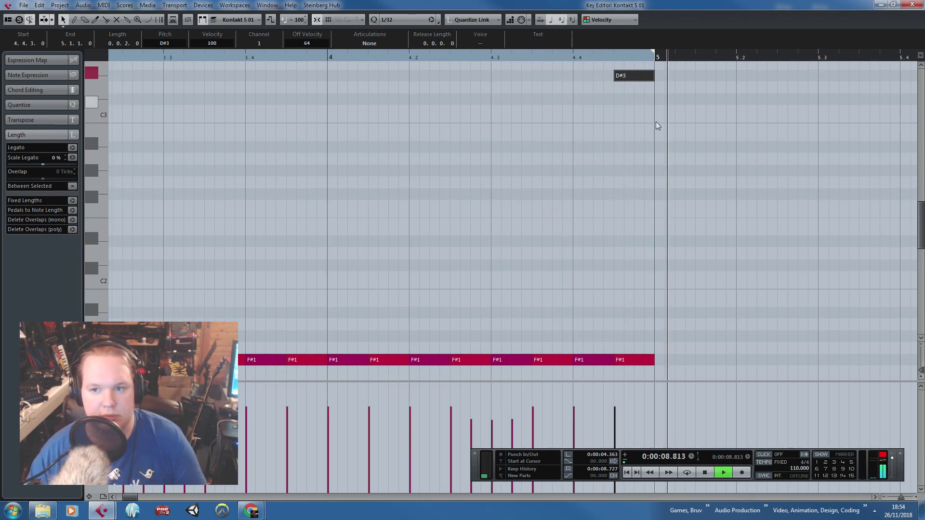
Delete the last F#1 note of bar 4, at 4.4.3.
key("space")
scroll(642, 203, "down", 4)
left_click_drag(647, 258, 641, 347)
key("Delete")
scroll(674, 318, "down", 4)
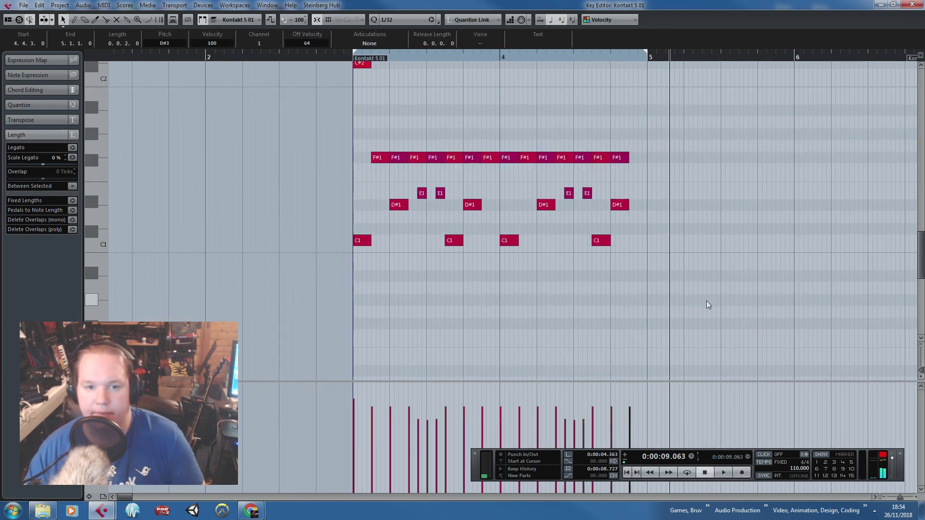
Duplicate the whole two-bar pattern from bars 3 and 4 into bars 5 and 6 and extend the right locator to bar 7.
left_click_drag(707, 301, 289, 39)
key("ctrl+d")
scroll(678, 102, "down", 2)
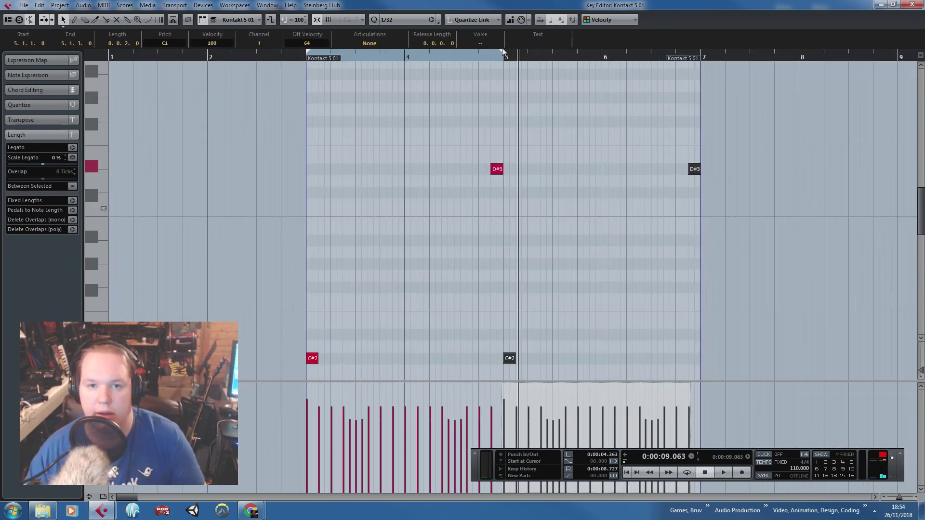
left_click_drag(503, 51, 706, 95)
Move the C#2 note at the start of bar 5 down to F#1 and set its velocity to 91.
scroll(515, 144, "down", 3)
scroll(515, 144, "up", 3)
left_click(479, 234)
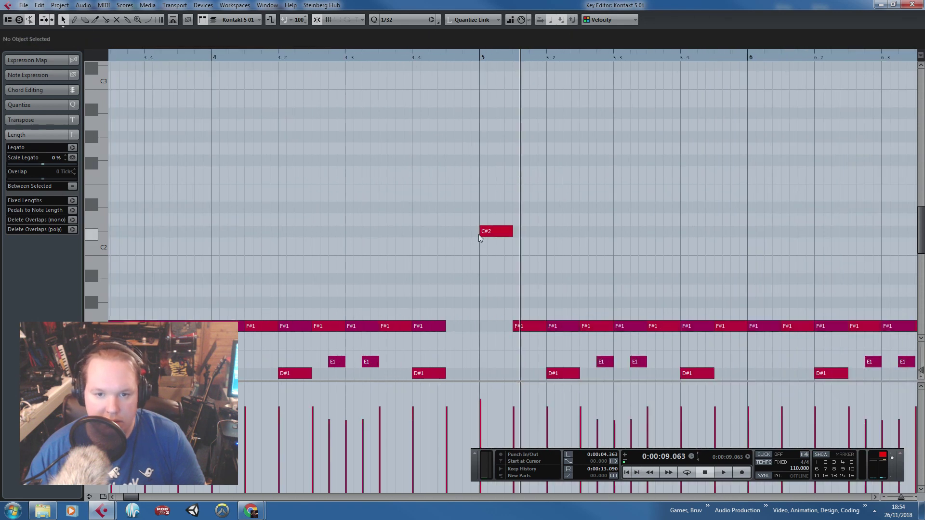
left_click_drag(493, 231, 490, 326)
left_click(481, 415)
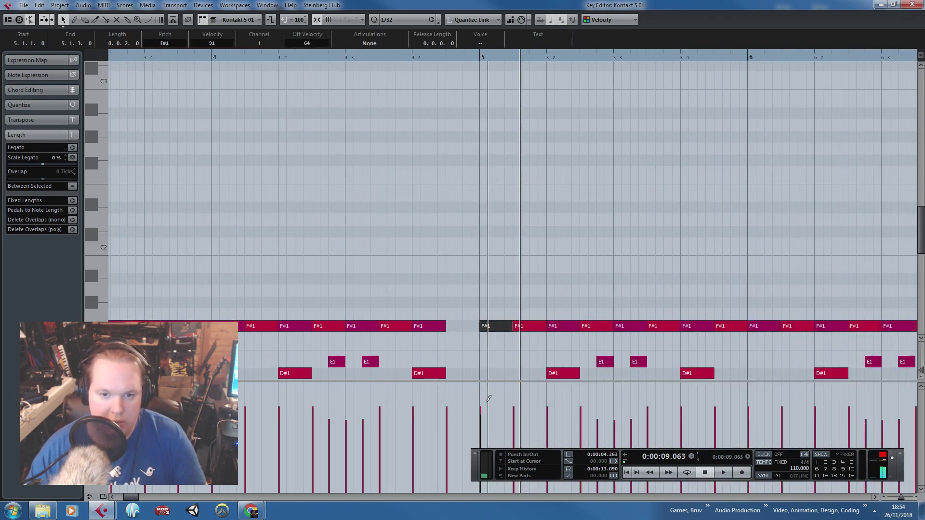
Play the four-bar pattern from bar 3 to check the transition into bar 5.
key("g")
key("g")
left_click_drag(257, 52, 597, 109)
key("space")
left_click(263, 57)
left_click_drag(259, 52, 270, 54)
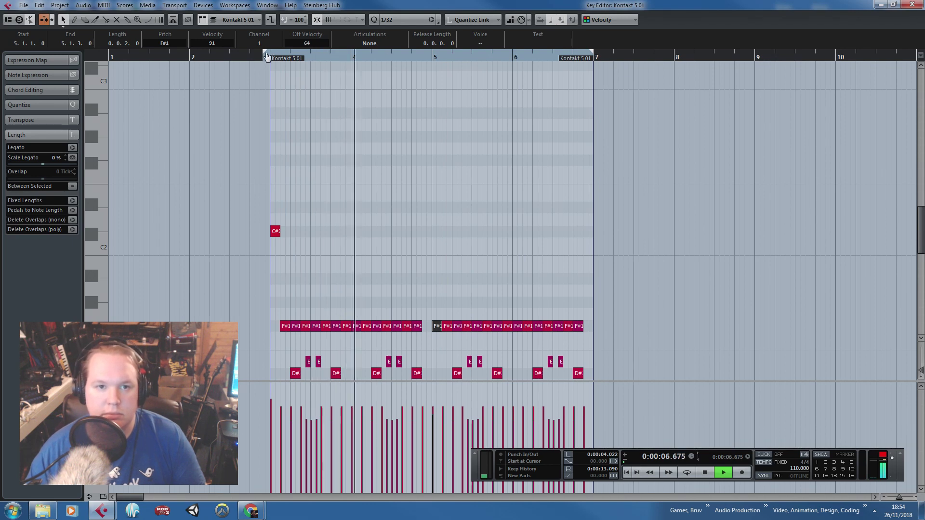
scroll(448, 208, "up", 2)
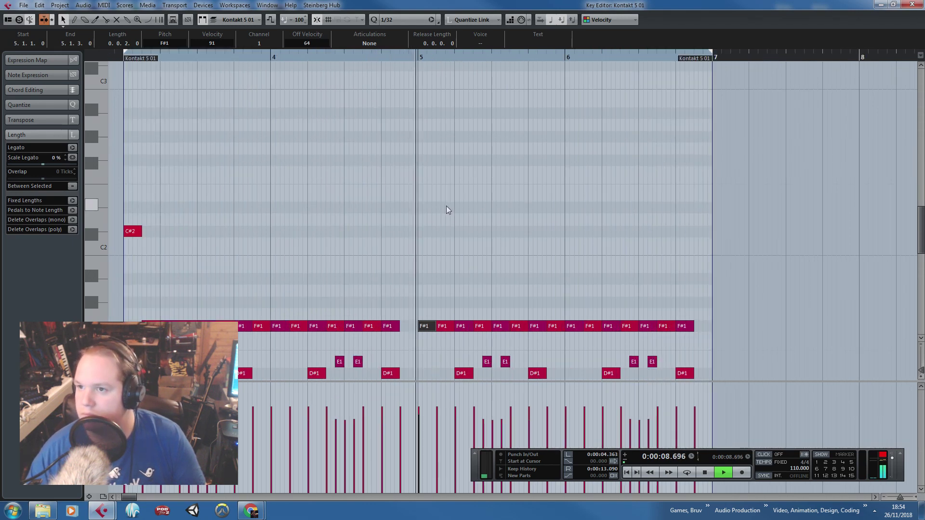
scroll(517, 237, "down", 3)
scroll(434, 280, "up", 1)
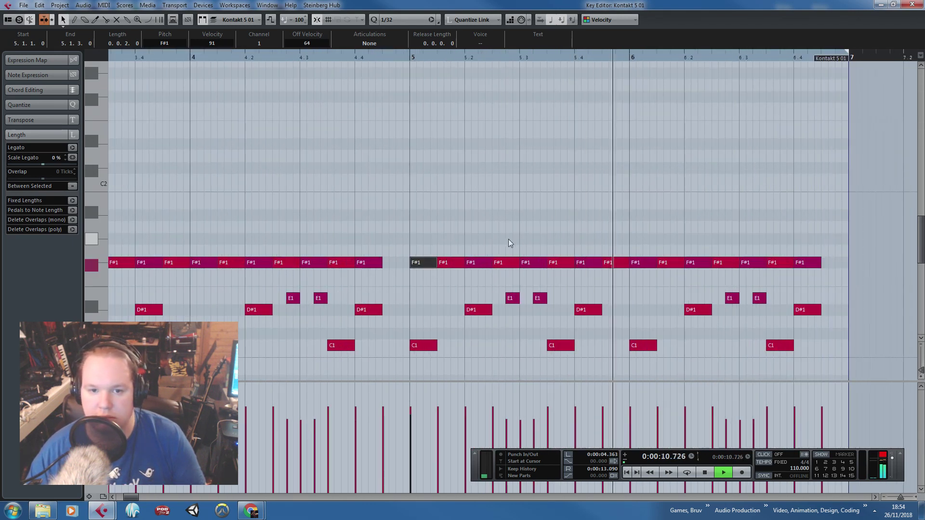
Shorten the D#3 note at 4.4.3 to one sixteenth and place a sixteenth-length D#1 note at 4.4.4.
key("space")
scroll(410, 177, "up", 3)
scroll(413, 178, "up", 2)
left_click_drag(405, 107, 391, 108)
scroll(394, 167, "down", 3)
left_click(328, 235)
left_click_drag(289, 182, 375, 181)
left_click_drag(271, 57, 224, 58)
key("space")
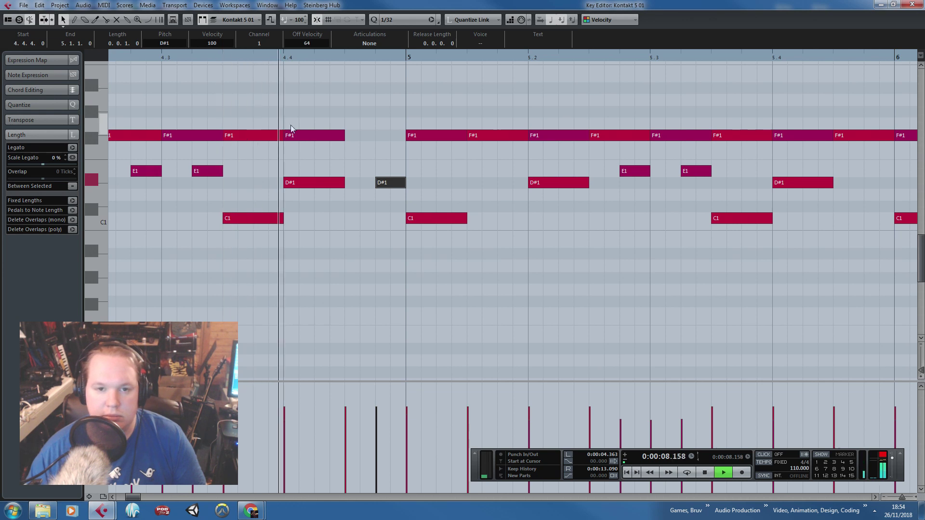
Move the short note at 4.4.4 up to E1 with velocity 88 and play back the end of bar 4.
left_click_drag(395, 183, 395, 171)
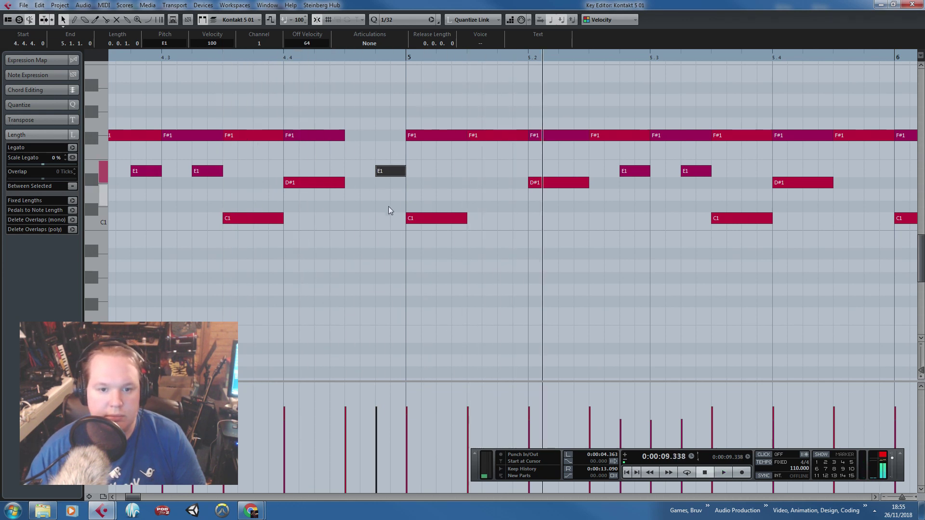
left_click_drag(376, 408, 378, 417)
left_click(208, 58)
key("space")
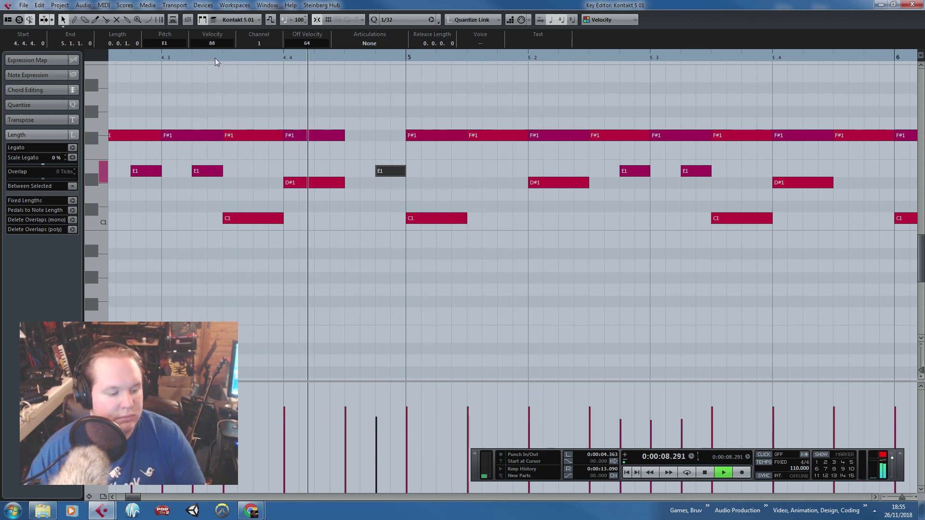
key("g")
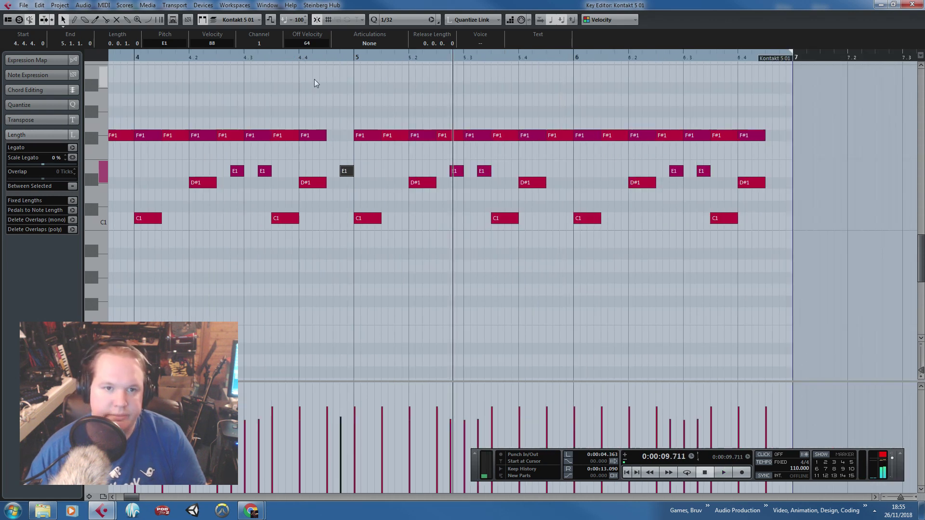
Delete the F#1 note at 4.4.1 and play from around 4.2.
left_click(208, 57)
left_click_drag(325, 160, 314, 124)
key("Delete")
left_click(195, 57)
Trim the start of the E1 note to 4.4.4.60 and extend the D#3 note at 4.4.3 to end there.
scroll(313, 83, "up", 1)
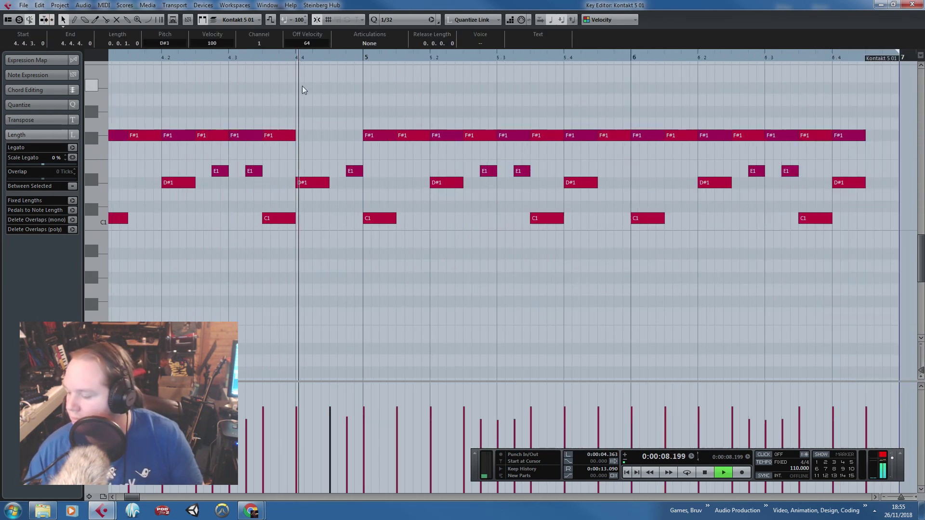
left_click_drag(347, 171, 355, 171)
scroll(363, 118, "up", 2)
key("space")
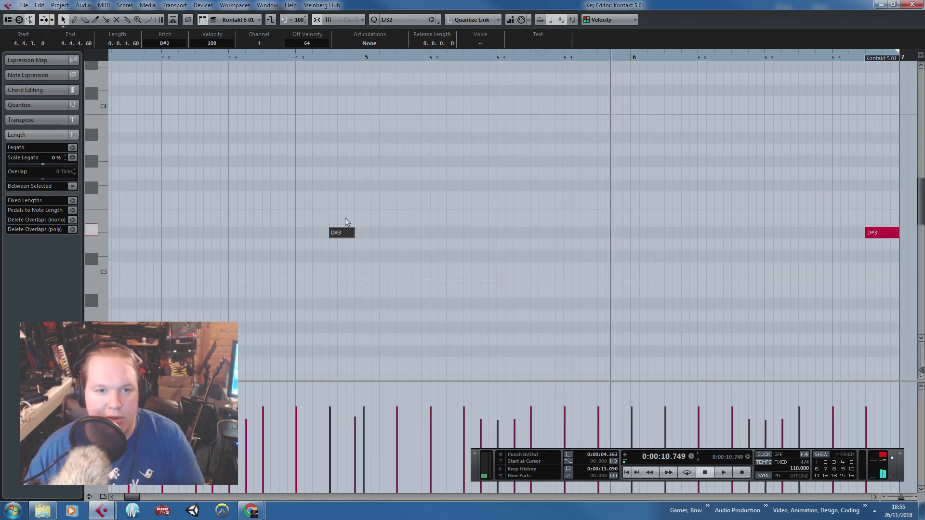
Play back bar 4 into bar 5 to check the adjusted D#3 and E1 notes.
scroll(345, 222, "down", 3)
key("space")
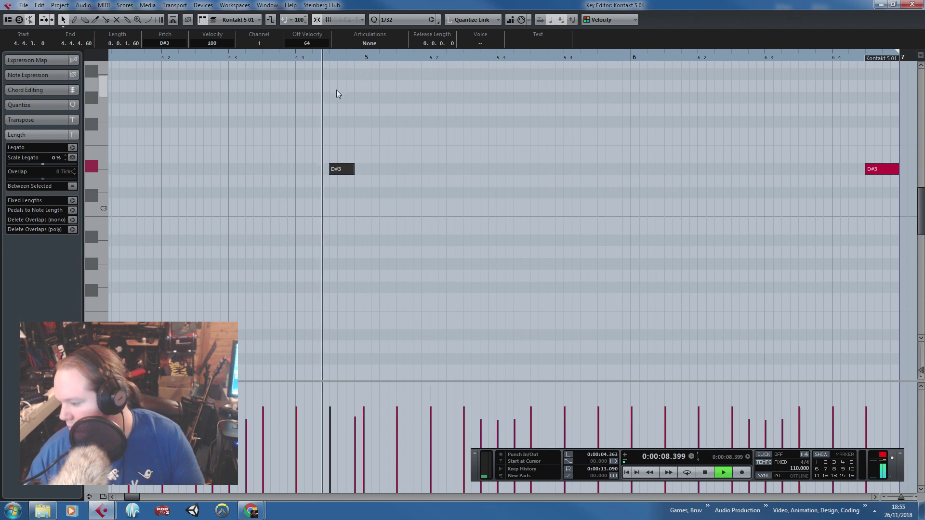
scroll(348, 89, "down", 8)
scroll(369, 113, "down", 2, "ctrl")
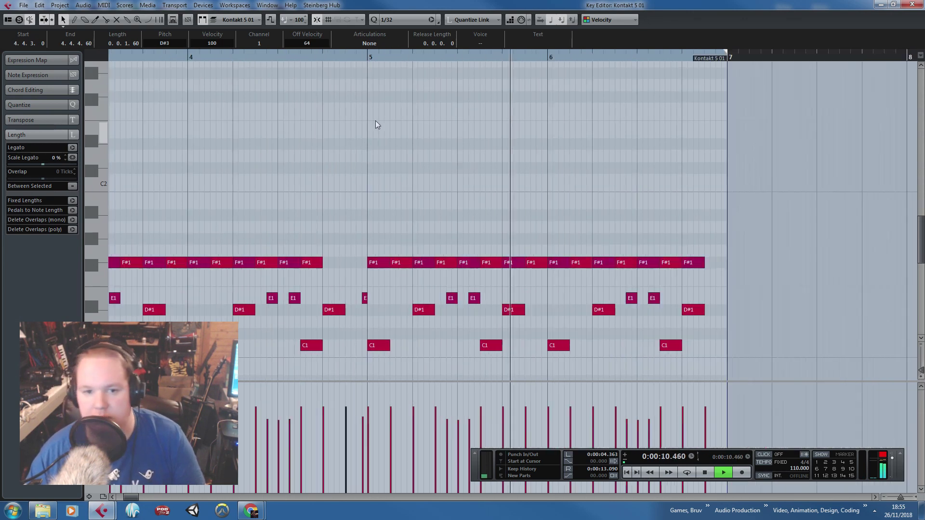
scroll(383, 131, "up", 3, "ctrl")
scroll(345, 106, "down", 3, "ctrl")
left_click(196, 59)
scroll(313, 158, "up", 1, "ctrl")
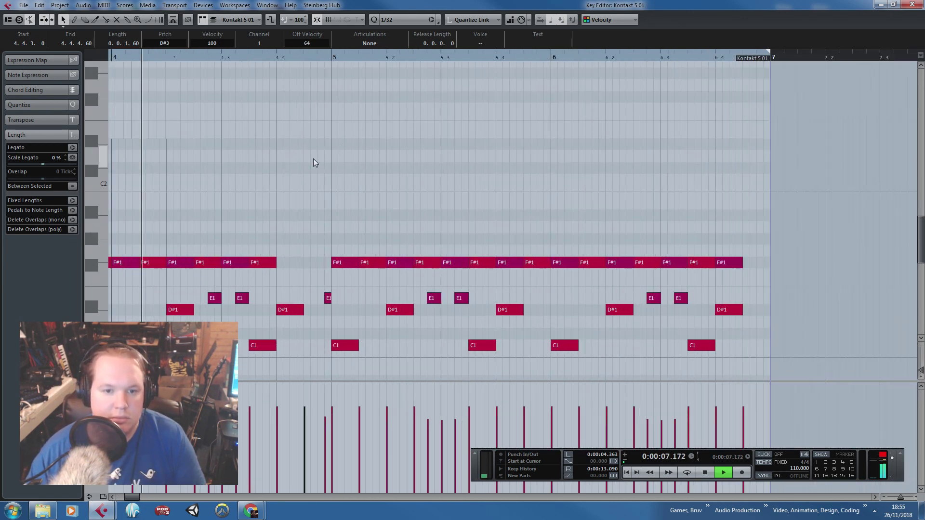
Extend the start of bar 4's D#3 note back to 4.4.2 and play from 4.4.
scroll(337, 150, "up", 3, "ctrl")
scroll(437, 138, "up", 7)
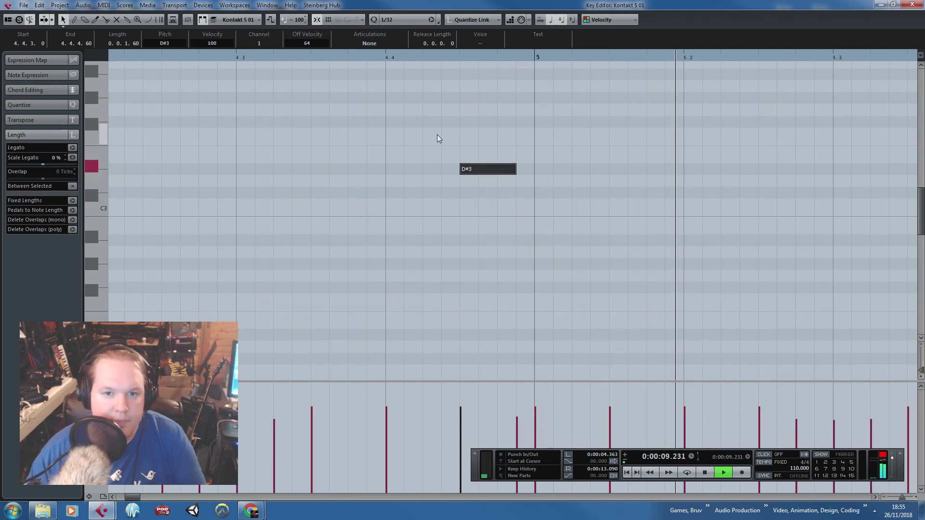
key("space")
left_click_drag(461, 169, 423, 169)
left_click(388, 67)
left_click(386, 60)
key("space")
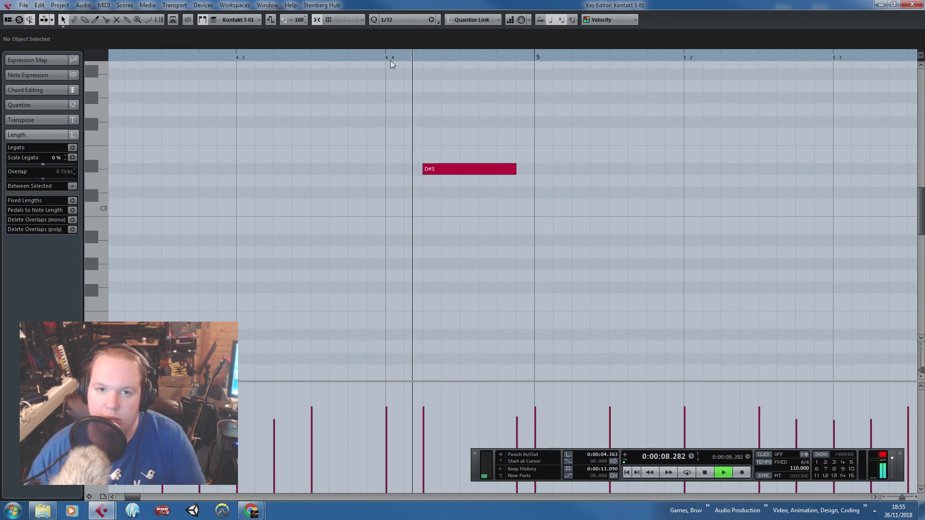
Delete the D#1 and E1 notes in the last beat of bar 4 and move the D#3 note to 4.4.1.
scroll(518, 176, "down", 5)
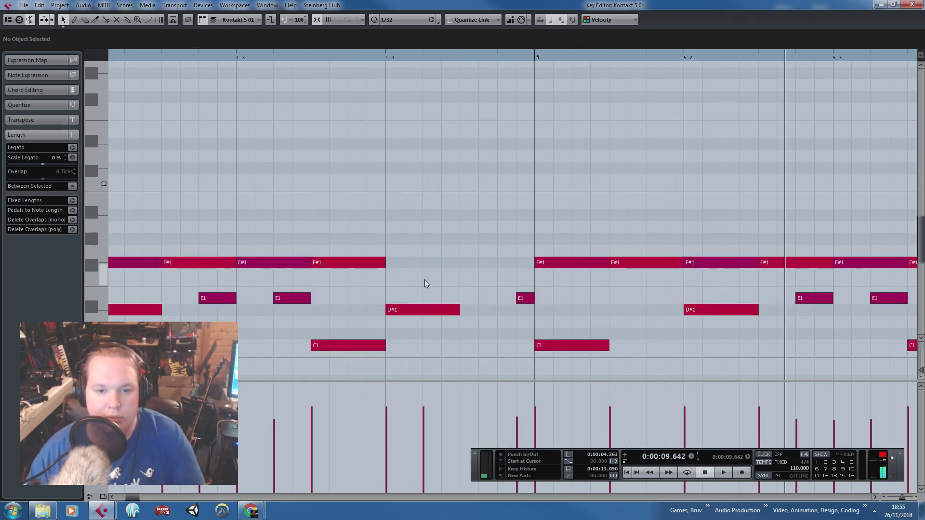
left_click(424, 308)
key("Right")
scroll(443, 106, "up", 4)
left_click_drag(440, 105, 402, 104)
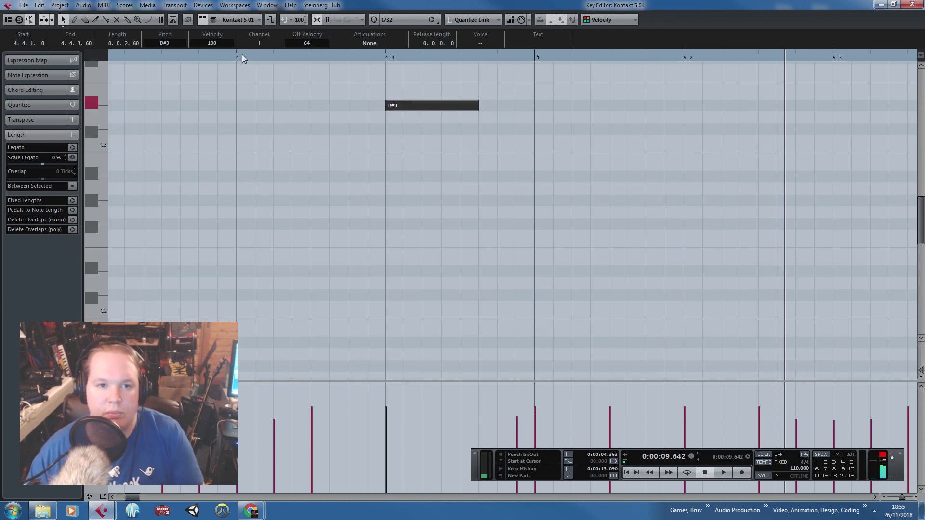
left_click(242, 57)
scroll(457, 176, "down", 6)
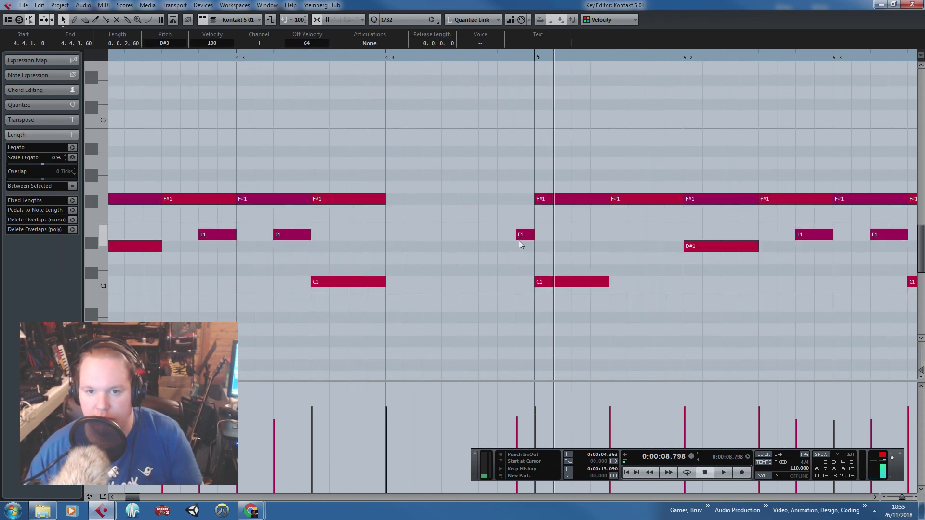
key("Delete")
left_click(327, 244)
Shorten the D#3 note to end at 4.4.3, add a D3 note starting there, and play from 4.4.
scroll(470, 236, "up", 5)
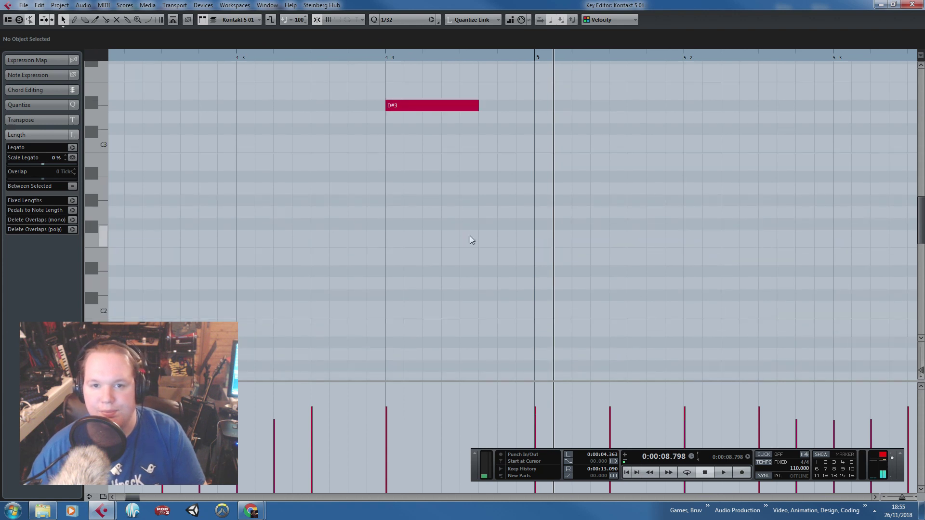
mouse_move(475, 107)
left_mouse_down()
mouse_move(438, 107)
mouse_move(486, 125)
mouse_move(460, 110)
left_mouse_up()
left_click(388, 56)
key("space")
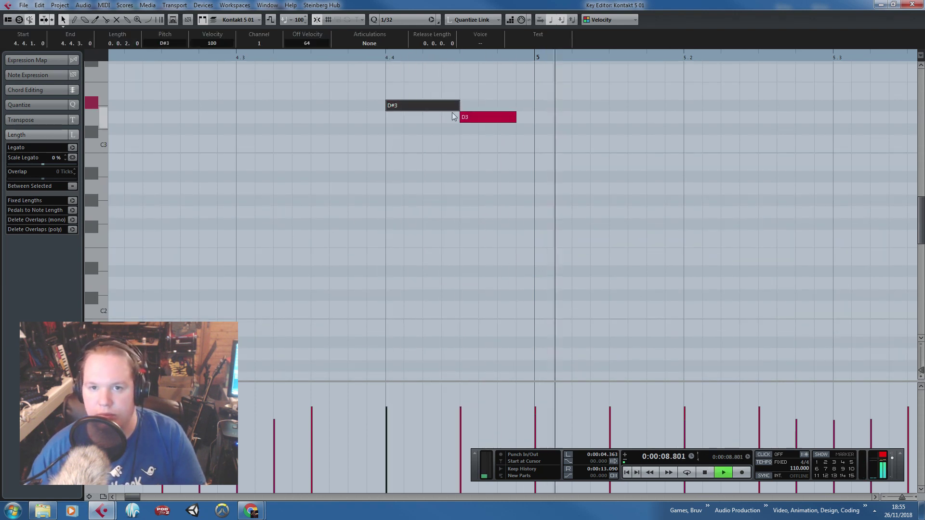
Play back bars 4 to 6 to check the revised hits and the end of bar 6.
key("g")
scroll(465, 168, "down", 5)
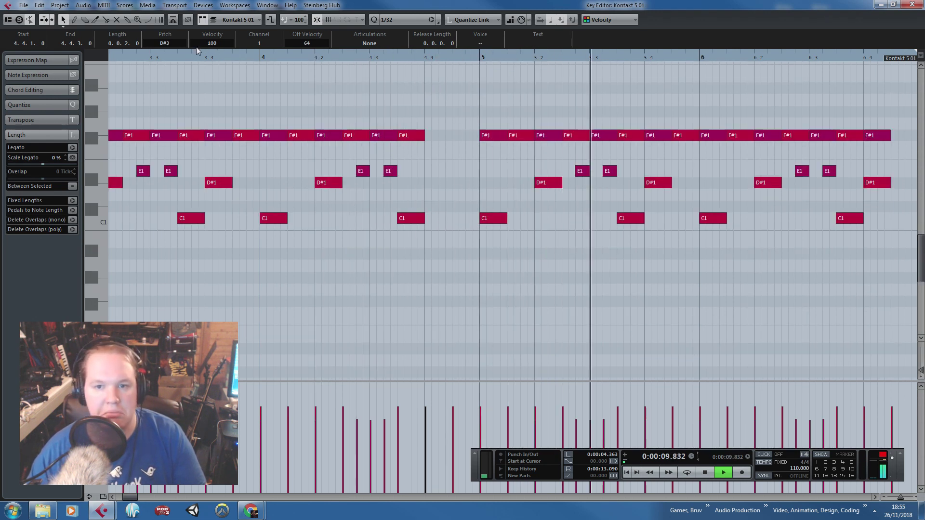
key("g")
key("g")
scroll(599, 245, "up", 1)
scroll(600, 246, "up", 1)
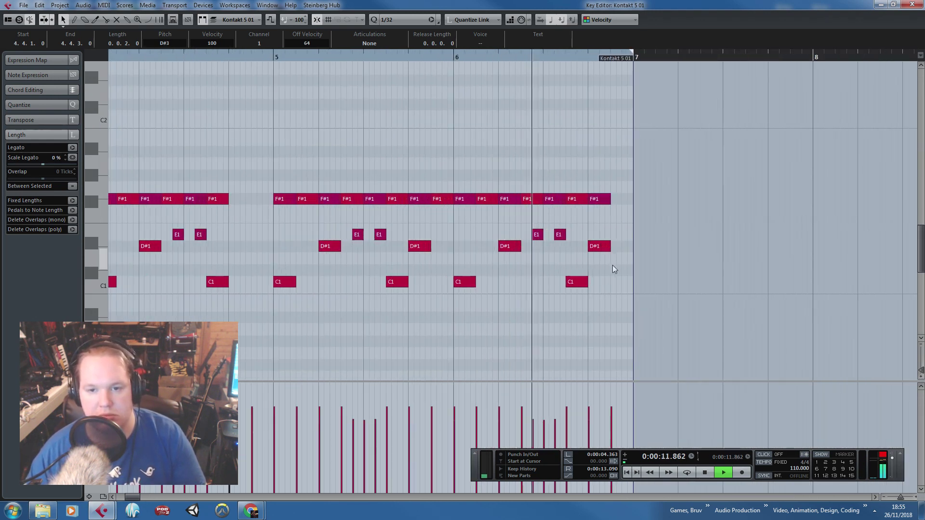
scroll(606, 265, "up", 1)
key("space")
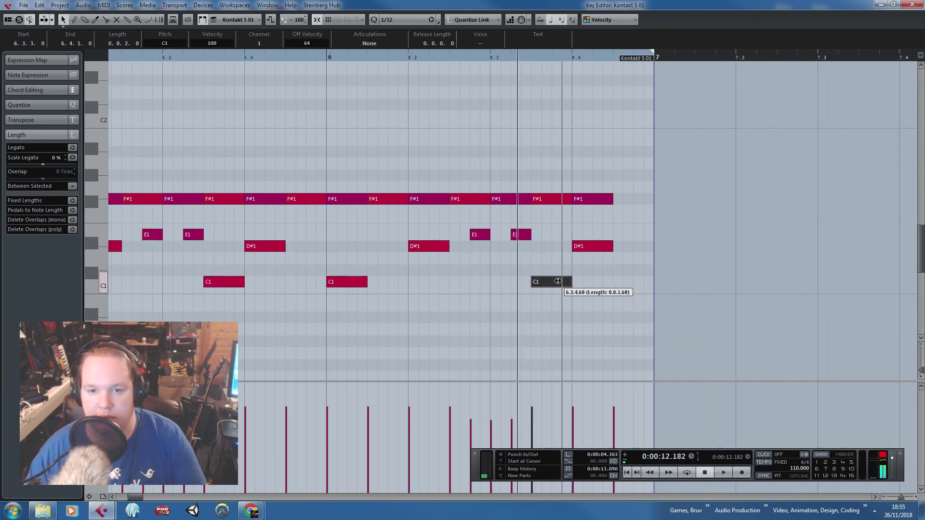
Shorten the C1 note at 6.3.3 to one sixteenth and delete the F#1 note at 6.4.1.
left_click_drag(587, 253, 643, 210)
left_click(578, 199)
key("Delete")
Build a sixteenth-note fill with D#1 at 6.3.4 and A1, G1, A1 and F1 across beat 6.4, and play it.
left_click(569, 249)
key("ctrl+d")
key("ctrl+d")
left_click(634, 108)
key("space")
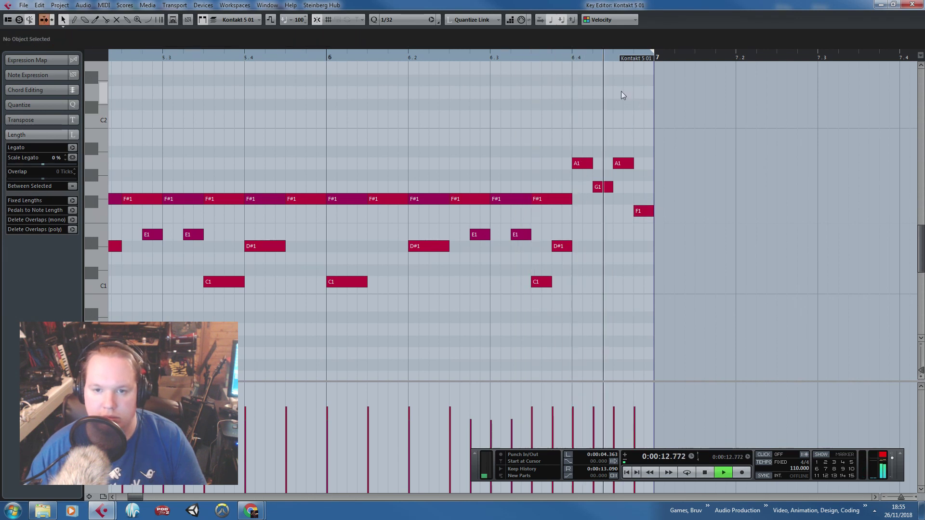
Delete the D#3 note at the end of bar 6 and play the fill from around 6.3.
key("space")
scroll(615, 231, "up", 4)
left_click(632, 233)
key("Delete")
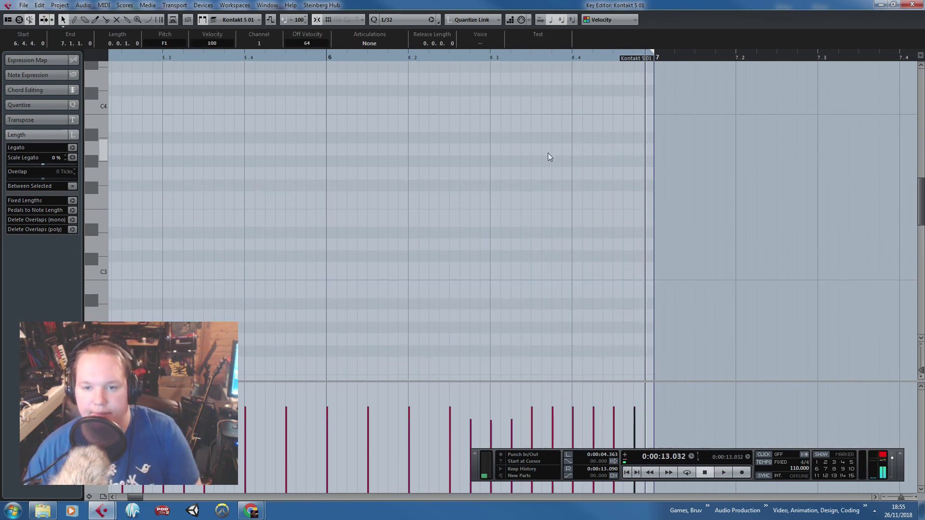
scroll(548, 152, "down", 3)
left_click(512, 55)
key("space")
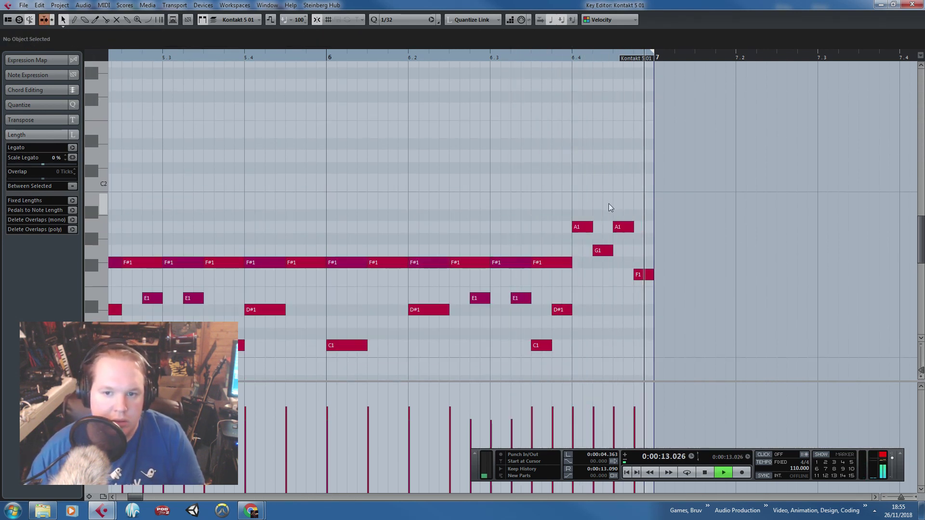
Move the second A1 note of the fill, at 6.4.3, down to D#1 and play the fill again.
left_click_drag(623, 227, 624, 313)
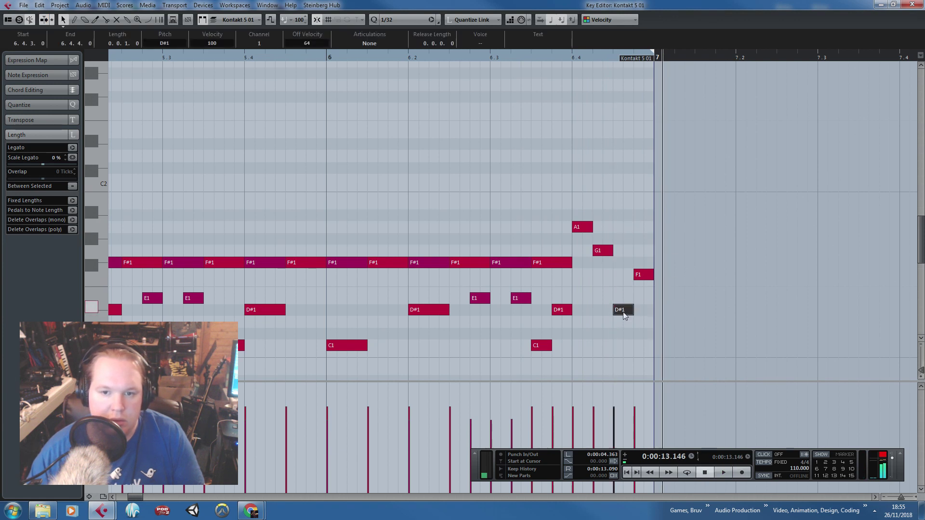
left_click(538, 55)
key("space")
left_click(622, 105)
key("space")
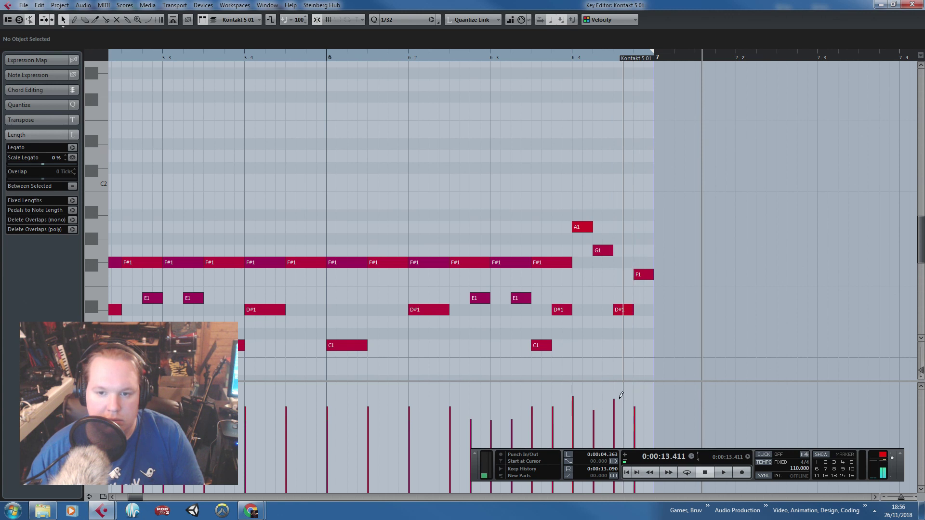
Play the fill, delete the F#1 note at 6.3.3, and replay the fill without it.
left_click(524, 58)
key("space")
left_click(561, 263)
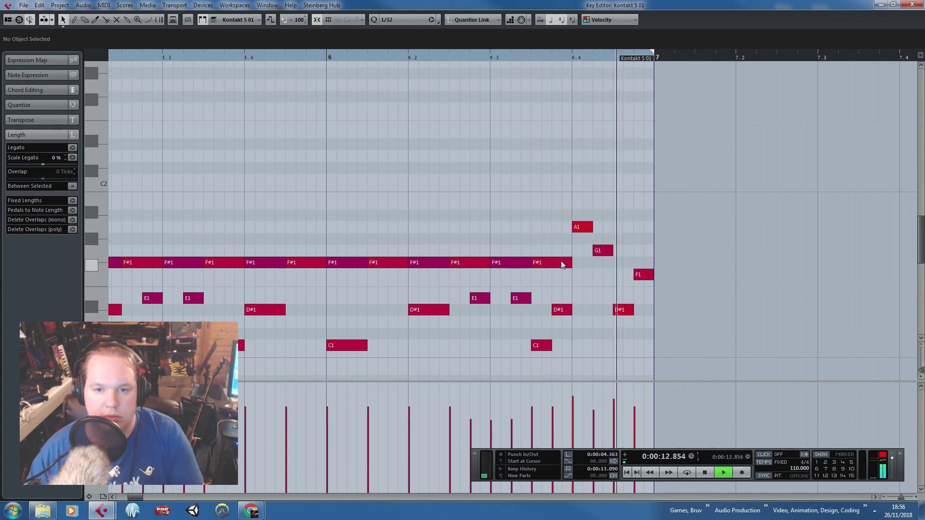
key("Delete")
left_click(447, 58)
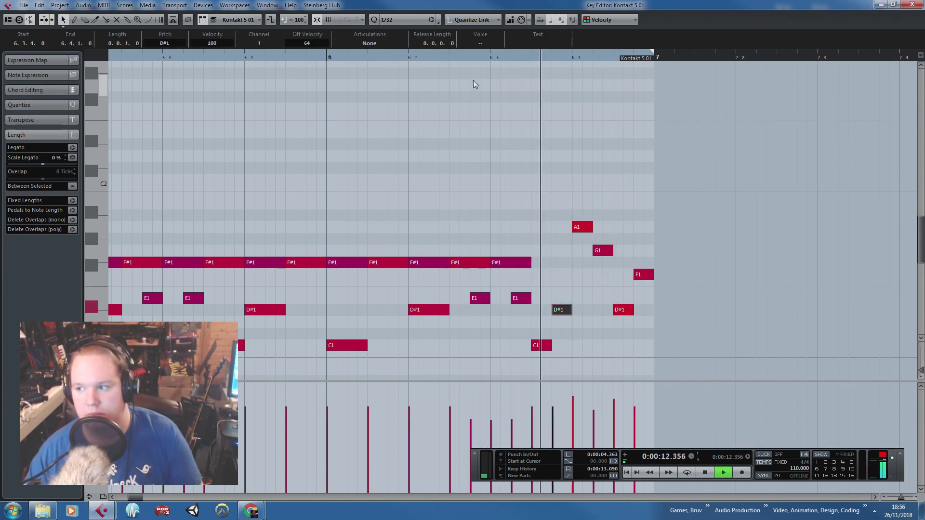
key("space")
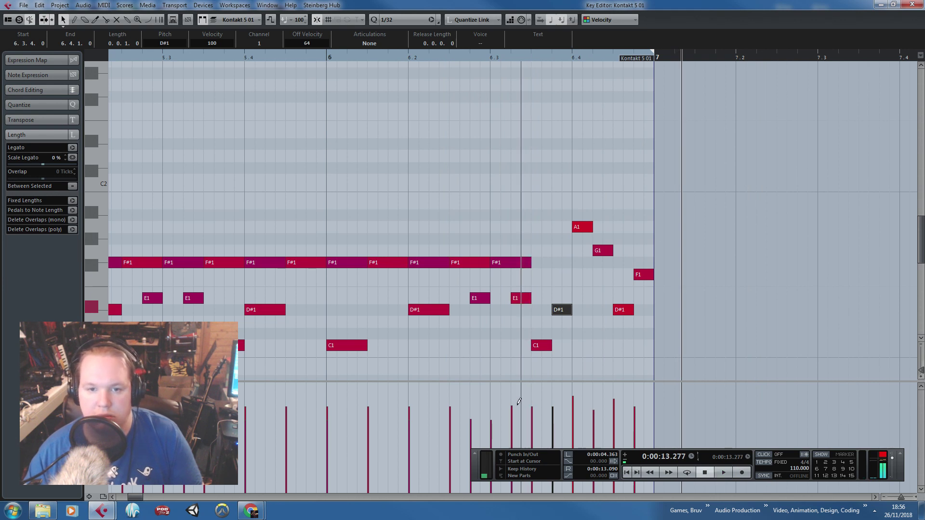
key("space")
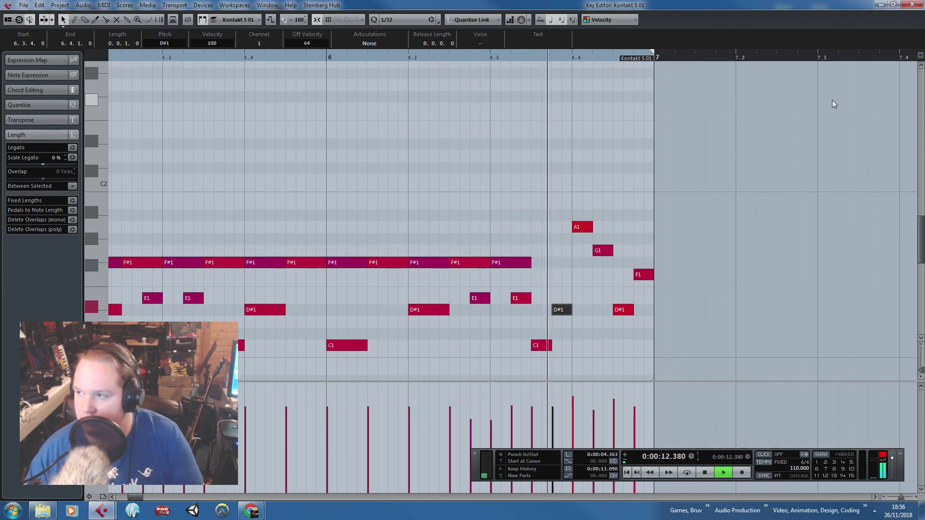
key("space")
Close the Key Editor and select the Kontakt 5 01 part in the project arrangement.
left_click(649, 186)
key("g")
key("g")
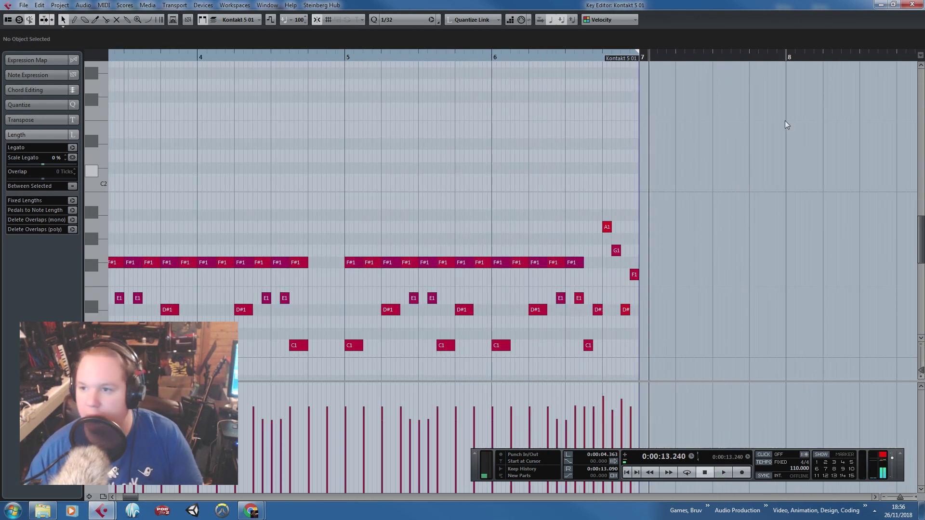
left_click(912, 4)
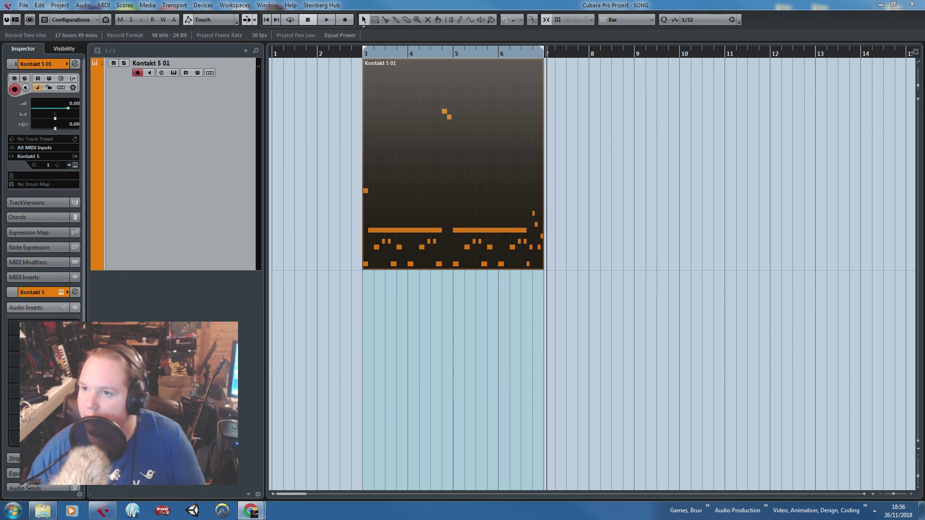
left_click(819, 352)
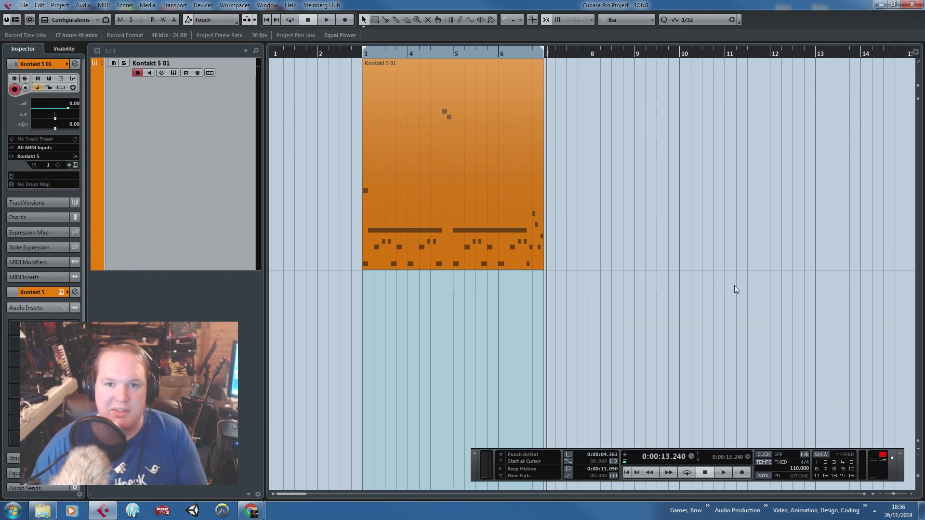
left_click_drag(735, 286, 486, 203)
key("h")
key("g")
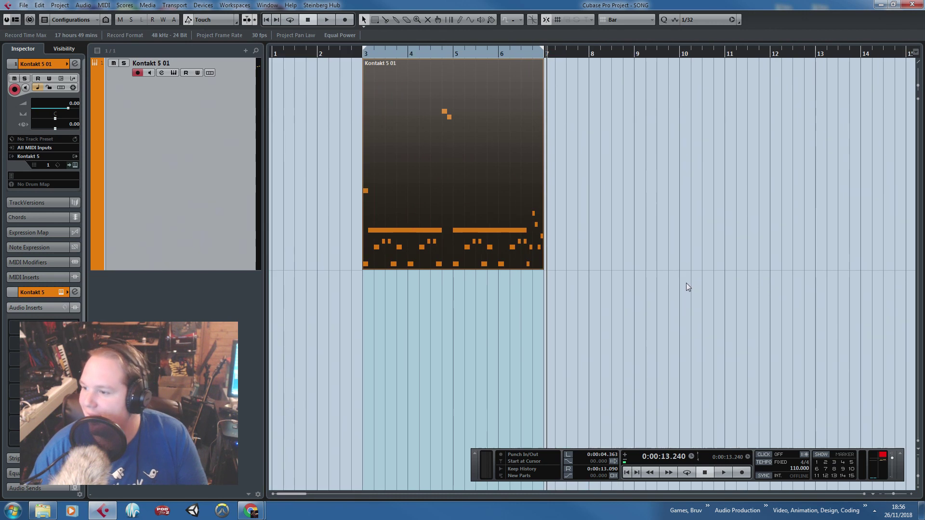
scroll(400, 248, "up", 2)
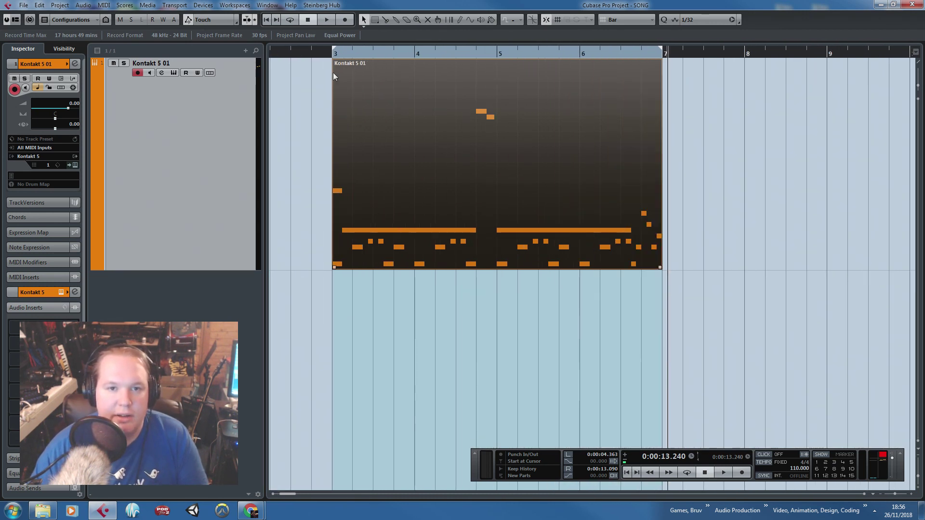
Play the part from bar 3 and rename the track as Drums.
left_click(328, 56)
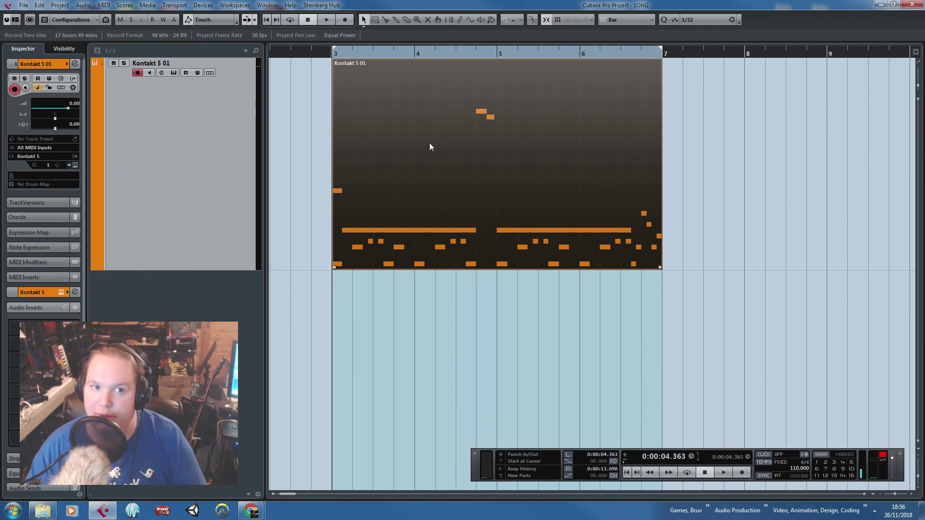
key("space")
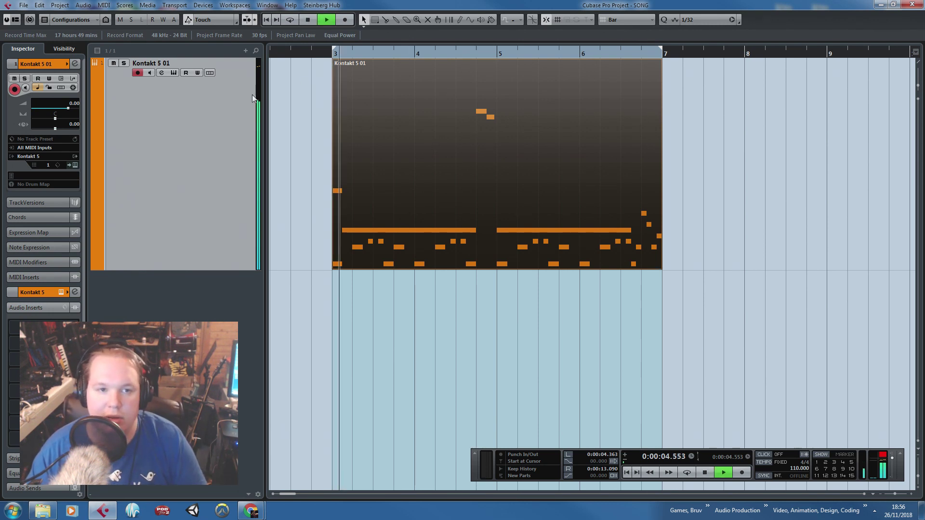
double_click(190, 64)
type("drums")
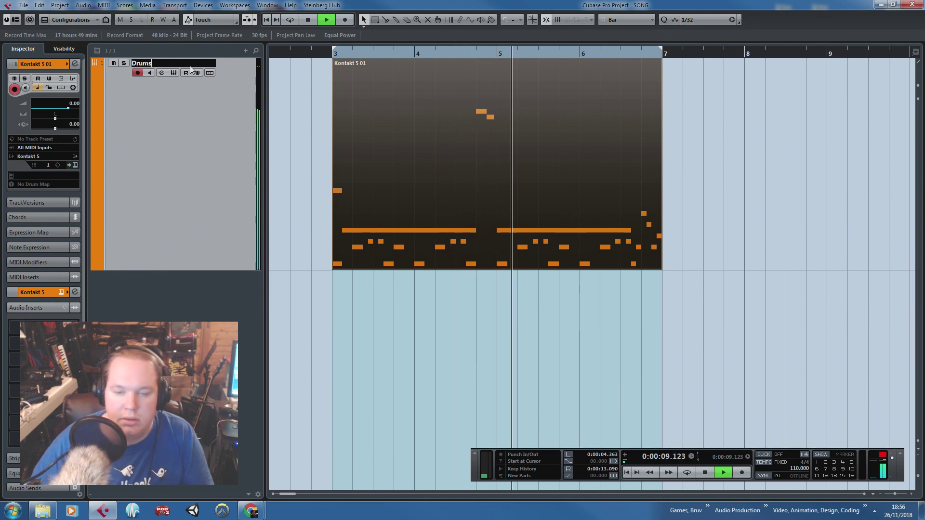
key("Return")
key("space")
Open the drum part for note editing, delete the two stray high notes late in bar 4, and play from bar 4.
left_click(404, 53)
double_click(452, 172)
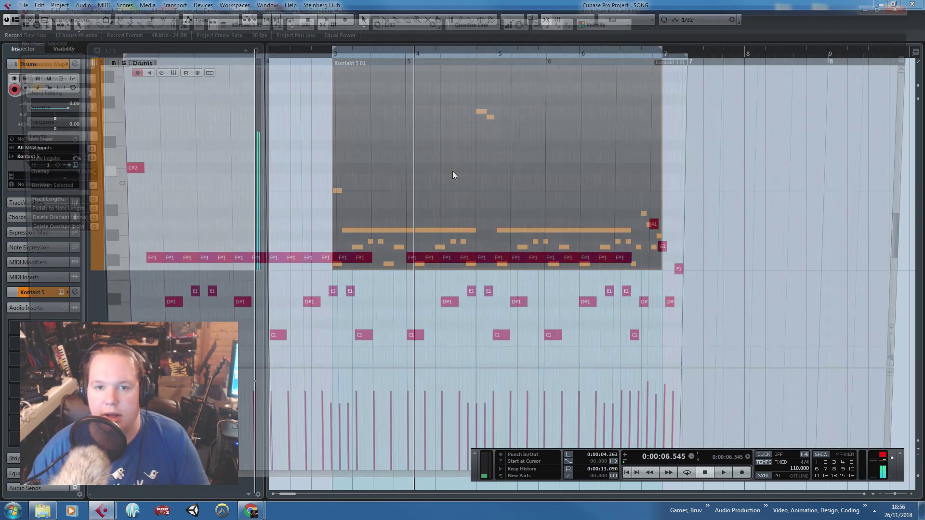
left_click_drag(424, 251, 293, 120)
key("Delete")
scroll(294, 120, "down", 2)
key("space")
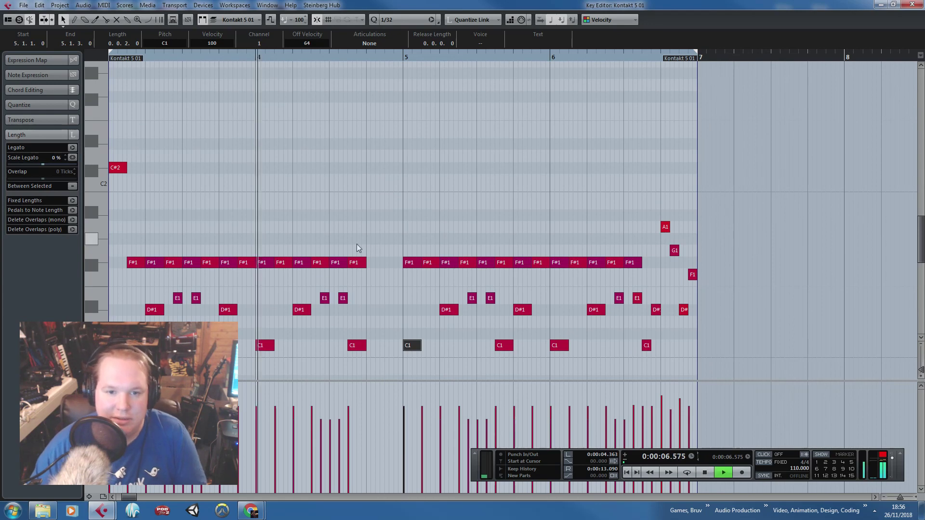
Add a D#1 note at 4.4.3 and duplicate the two F#1 notes of beat 4.3 into beat 4.4.
key("h")
key("space")
left_click_drag(433, 332, 459, 314)
key("alt+d")
key("Left")
left_click_drag(343, 250, 400, 268)
key("ctrl+d")
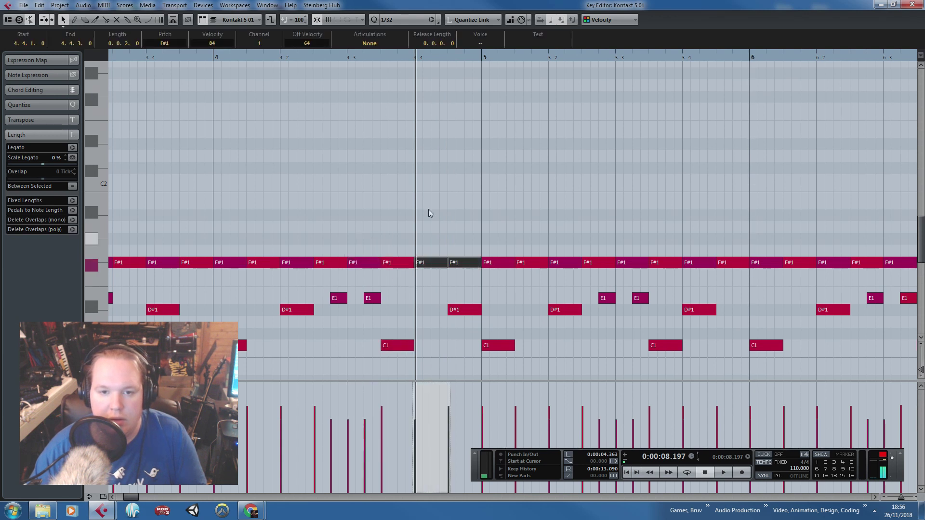
Play the groove from just before beat 4.3 to check the filled gap, and close the Key Editor.
left_click(429, 209)
left_click(324, 52)
key("space")
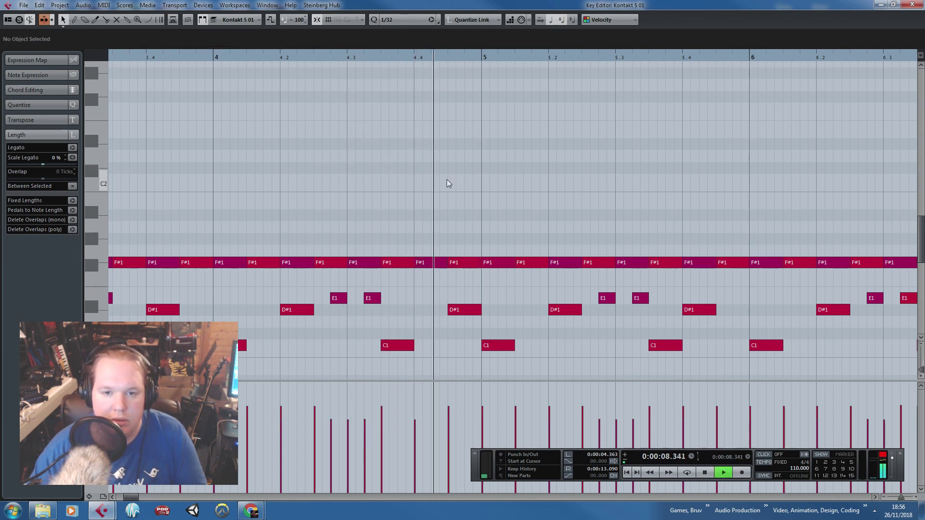
scroll(409, 213, "down", 6)
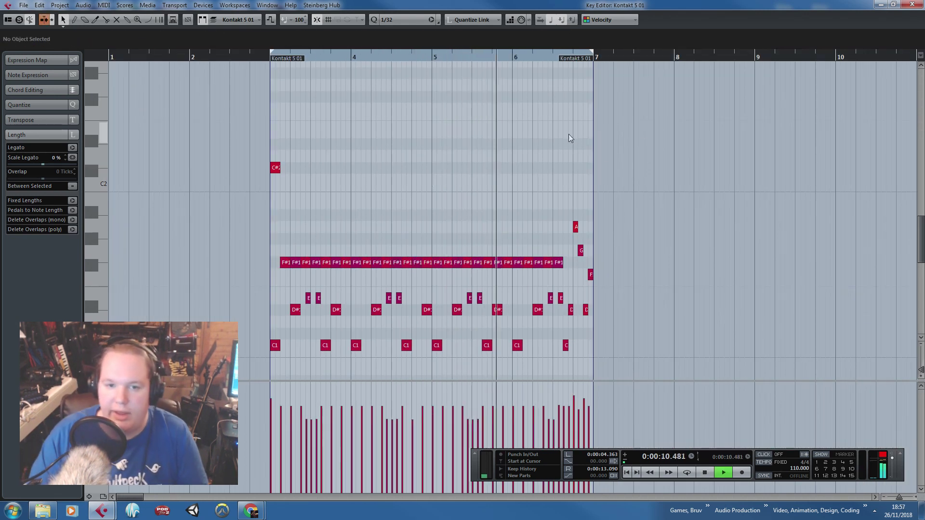
key("space")
left_click(912, 5)
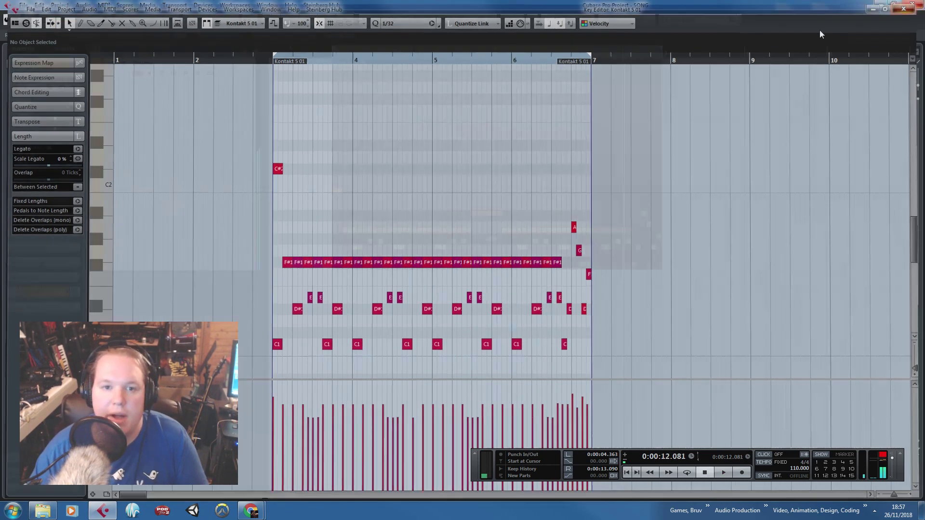
Assign Color 4 to the drum part in bars 3 to 6.
left_click_drag(631, 154, 469, 199)
key("ctrl+z")
scroll(502, 215, "down", 3)
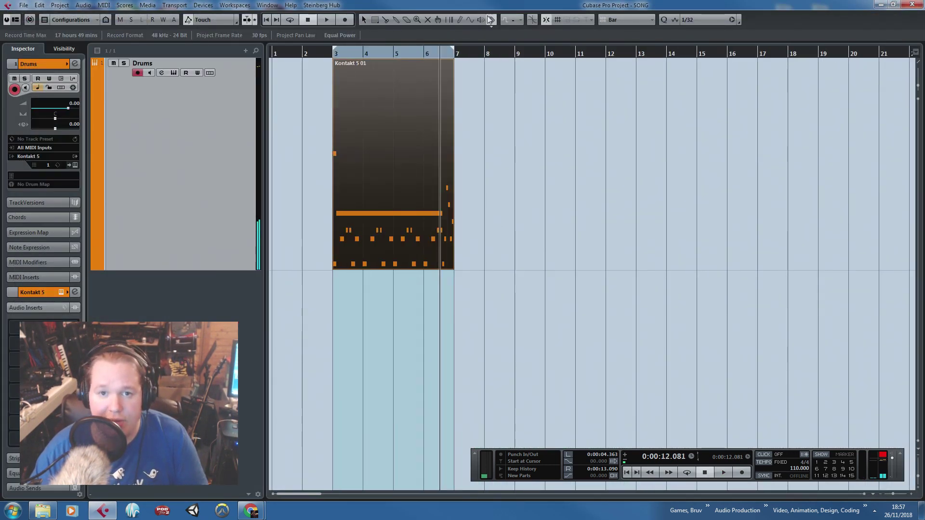
left_click(490, 19)
left_click(514, 79)
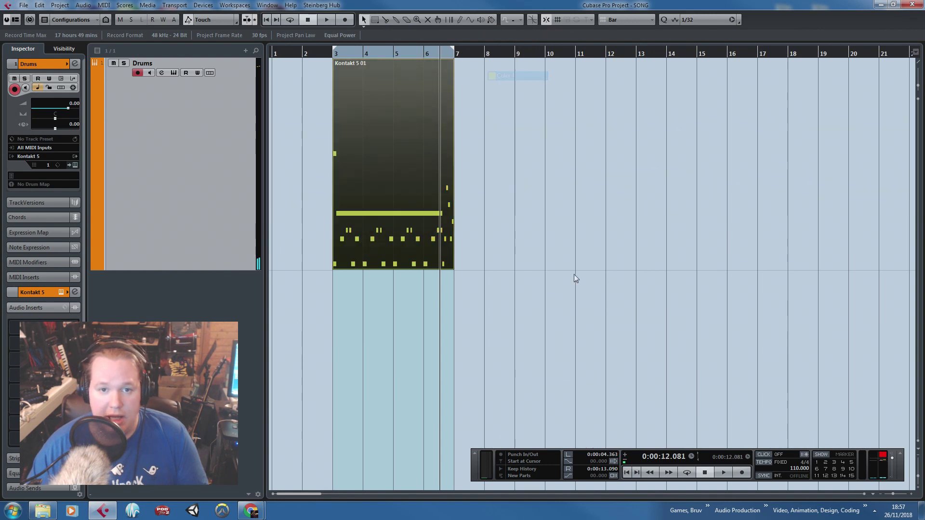
Duplicate the drum part to bar 7 and assign Color 9 to the copy.
key("ctrl+d")
left_click(491, 20)
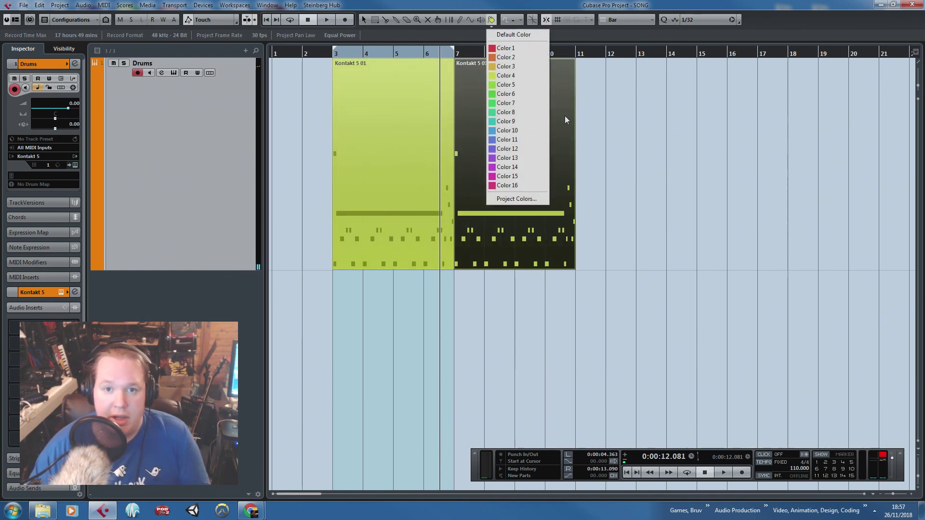
left_click(516, 122)
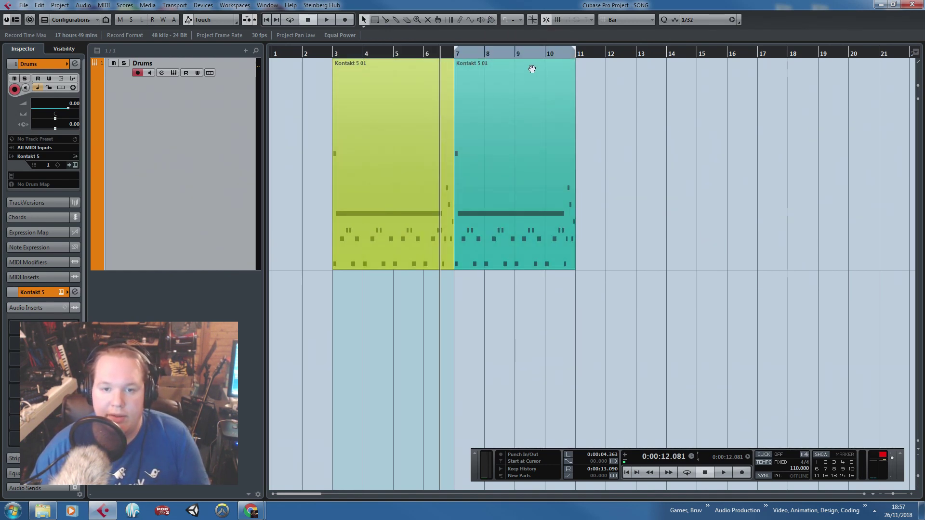
Open the duplicated part for note editing and delete every note after 8.2.1.
double_click(530, 68)
left_click_drag(488, 308, 331, 124)
key("Delete")
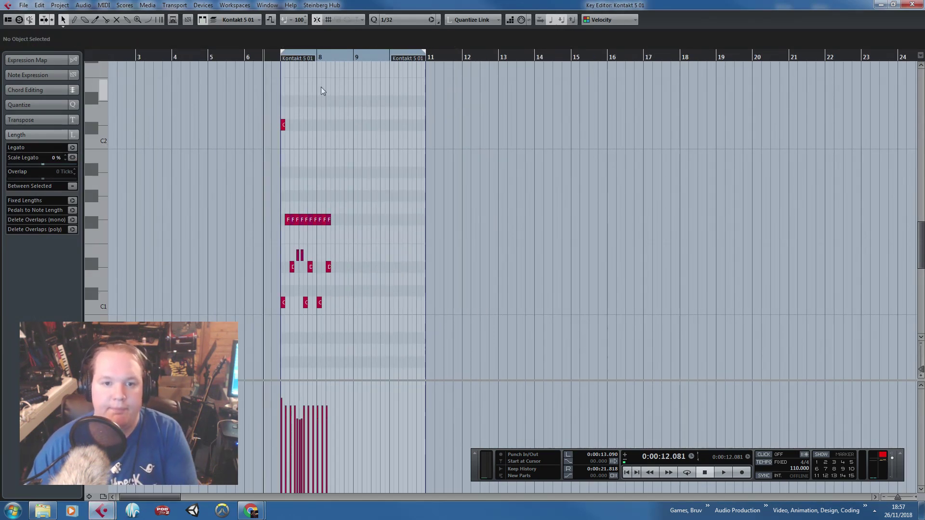
Delete the C#2 note at the start of bar 7 and all remaining F#1 notes.
left_click_drag(321, 87, 271, 161)
key("Delete")
scroll(286, 302, "up", 5)
left_click(563, 172)
left_click_drag(599, 166, 242, 236)
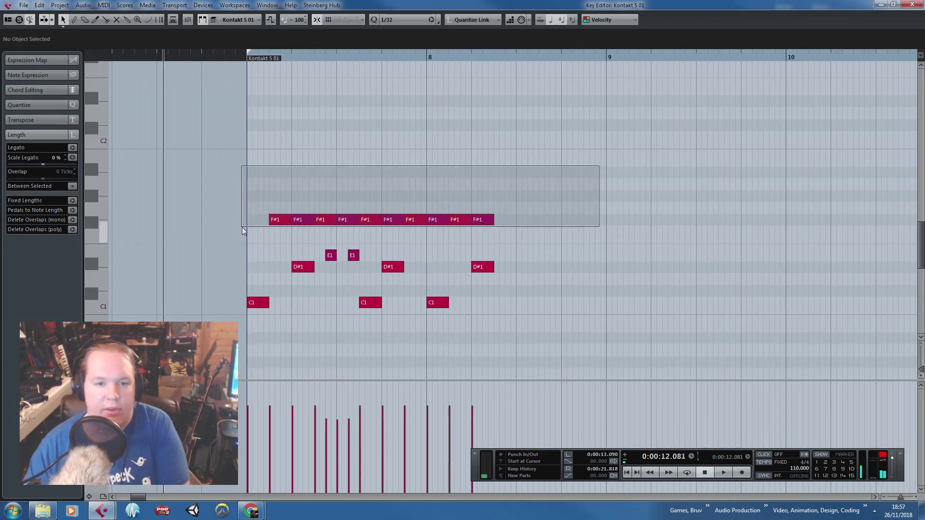
key("Delete")
Move the D#1 note at 7.2.1 down to C#1 and delete the other two D#1 notes.
left_click_drag(534, 278, 304, 294)
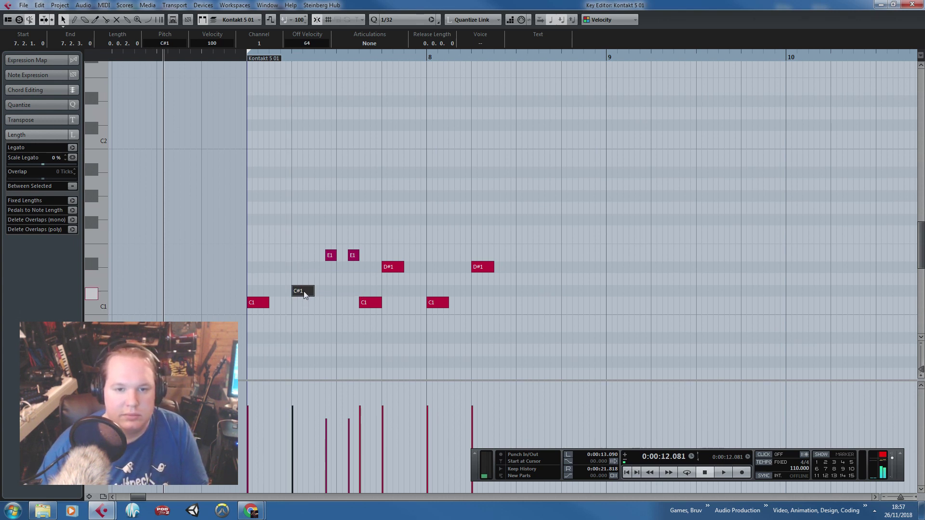
left_click_drag(386, 249, 505, 280)
key("Delete")
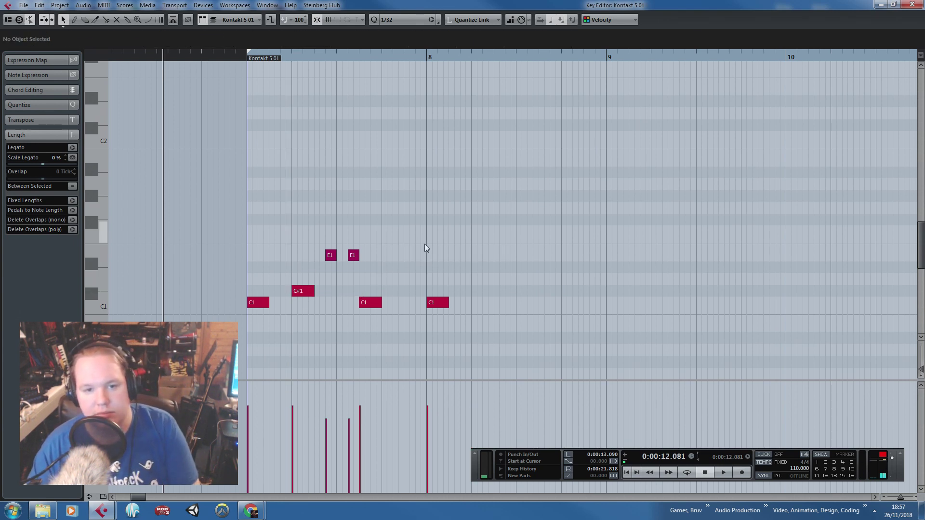
Move the C#1 note to 7.2.3 and delete both E1 notes in bar 7.
left_click_drag(523, 331, 325, 228)
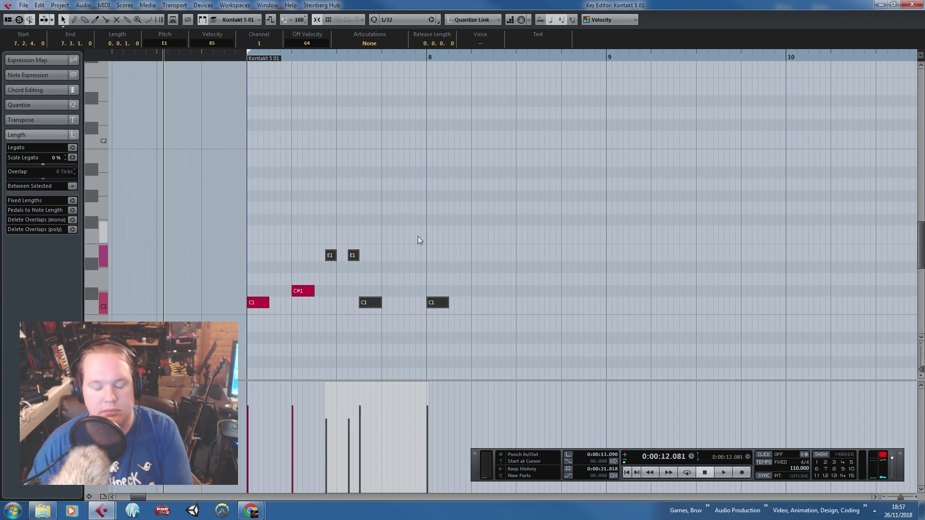
scroll(370, 233, "up", 2)
left_click(369, 234)
left_click_drag(252, 290, 297, 290)
left_click_drag(412, 228, 272, 256)
key("Delete")
left_click(469, 246)
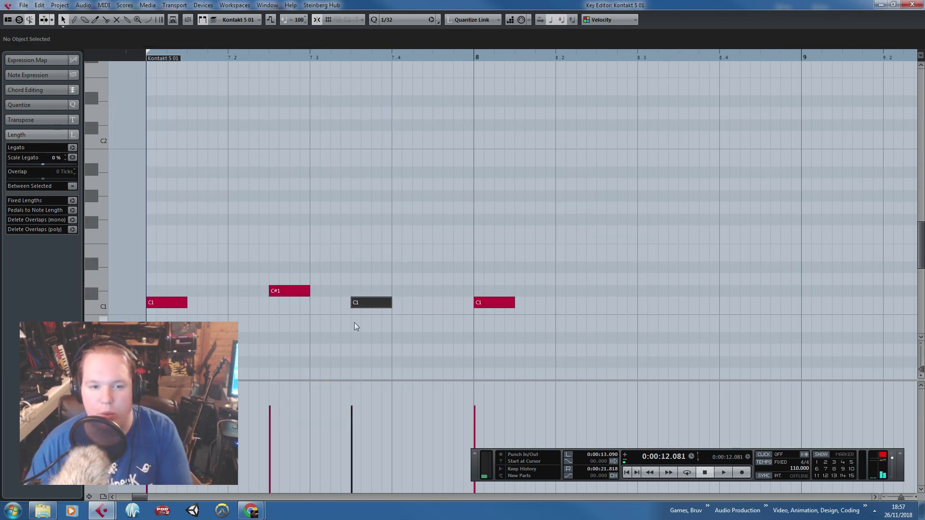
Build a sixteenth-note C1 pattern at 7.1.1, 7.1.2, 7.1.4, 7.2.1 and 7.3.1, remove the C1 at bar 8, and play it.
left_click_drag(378, 302, 320, 303)
left_click(184, 307)
left_click(211, 311)
key("ctrl+d")
left_click(233, 305)
key("space")
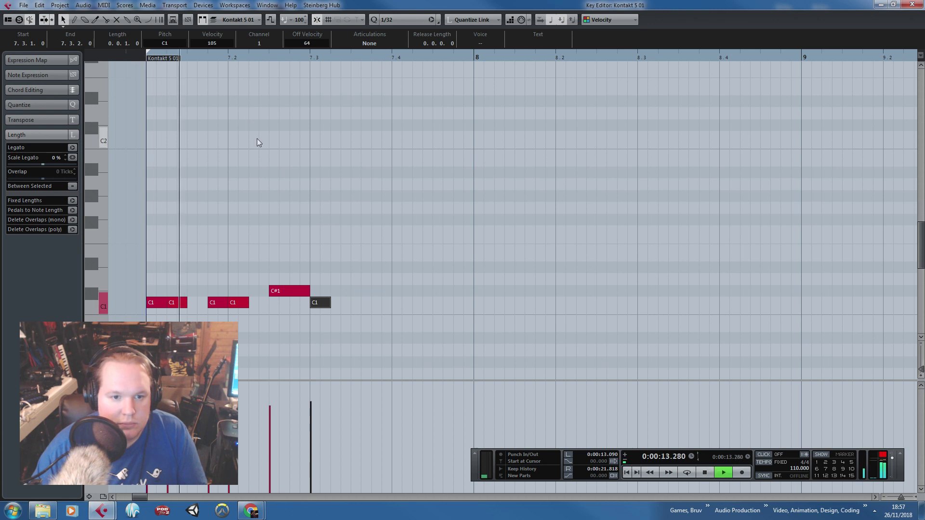
Move the C1 note at 7.3.1 to 7.3.3, add another C1 at 7.4.1, and play bar 7.
left_click_drag(323, 304, 402, 307)
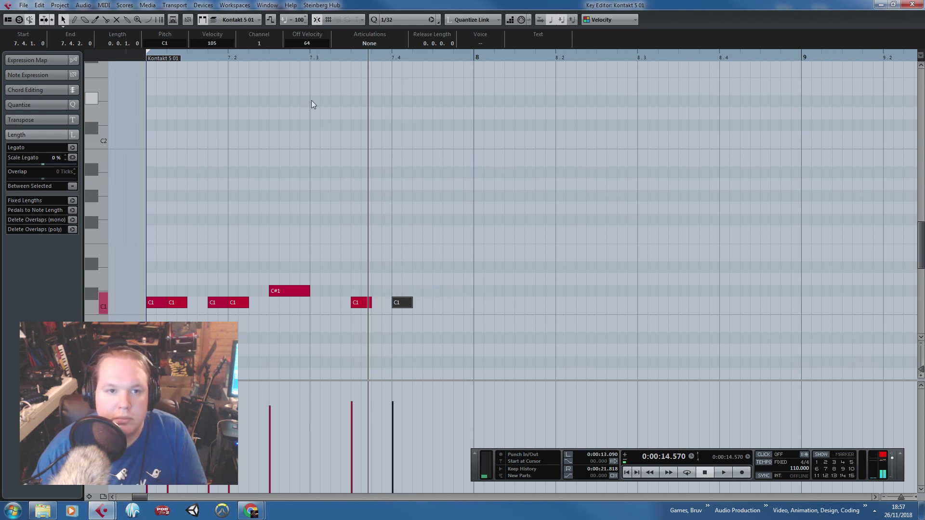
key("g")
key("space")
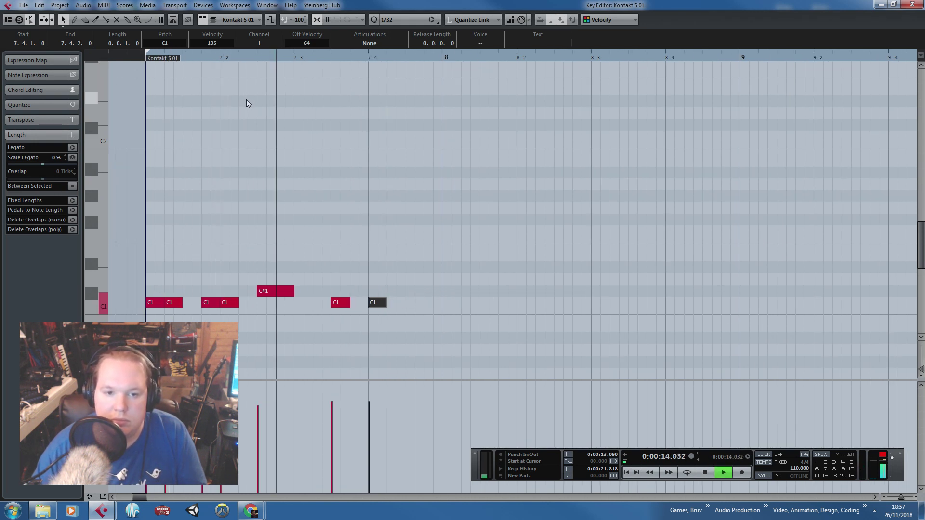
key("space")
Reposition the last two C1 notes at 7.3.1 and 7.3.4, add a C1 at 7.4.3, and play bar 7 from its start.
left_click_drag(338, 303, 304, 303)
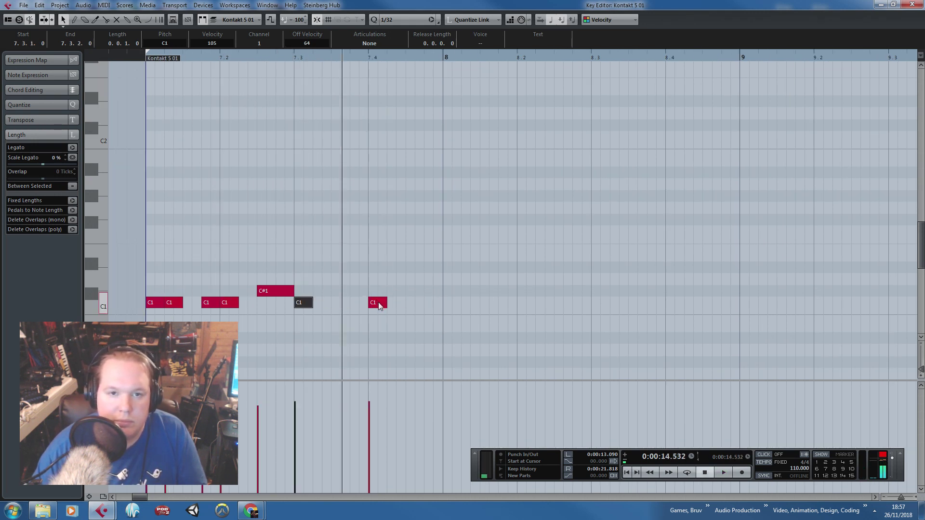
left_click_drag(378, 302, 420, 302, "alt")
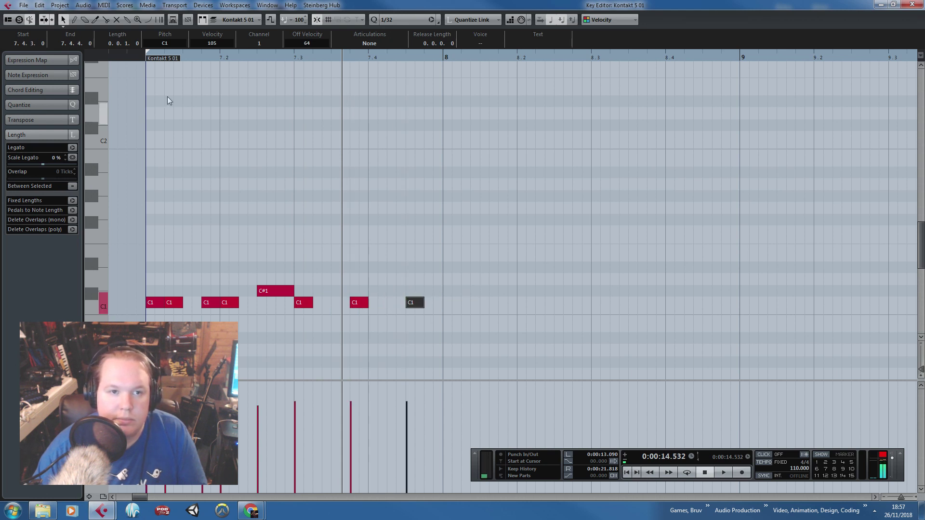
left_click(144, 58)
key("space")
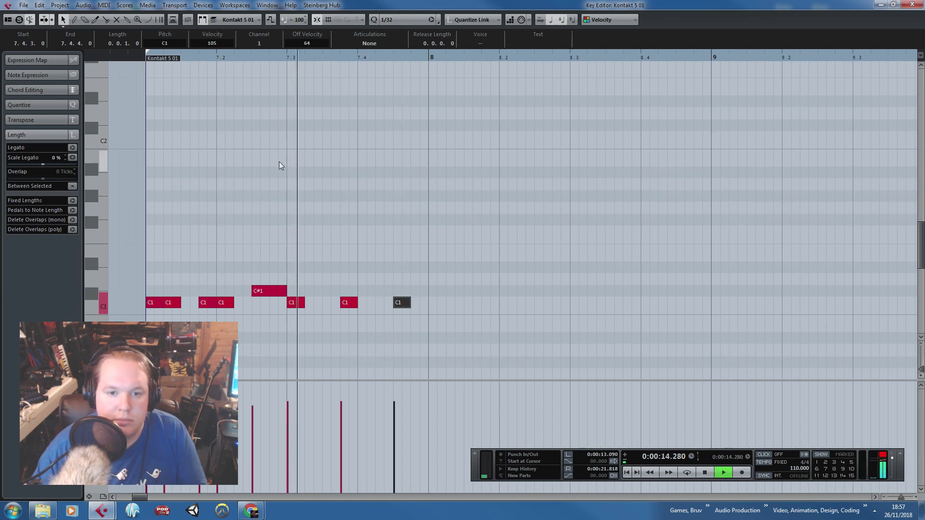
key("space")
Add sixteenth-length C1 notes at 8.1.3 and 8.2.3 and a C#1 note at 8.2.1.
left_click_drag(494, 237, 508, 291)
key("ctrl+d")
key("ctrl+d")
key("ctrl+d")
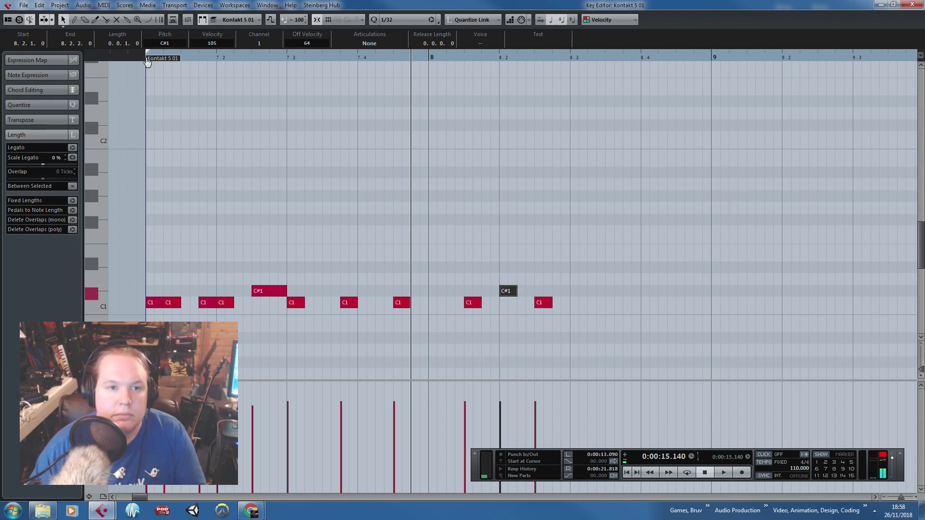
Play the pattern from bar 7, and arrange bar 8's remaining C1 notes at 8.2.2, 8.3.1, 8.3.4 and 8.4.3.
left_click(148, 61)
left_click(322, 219)
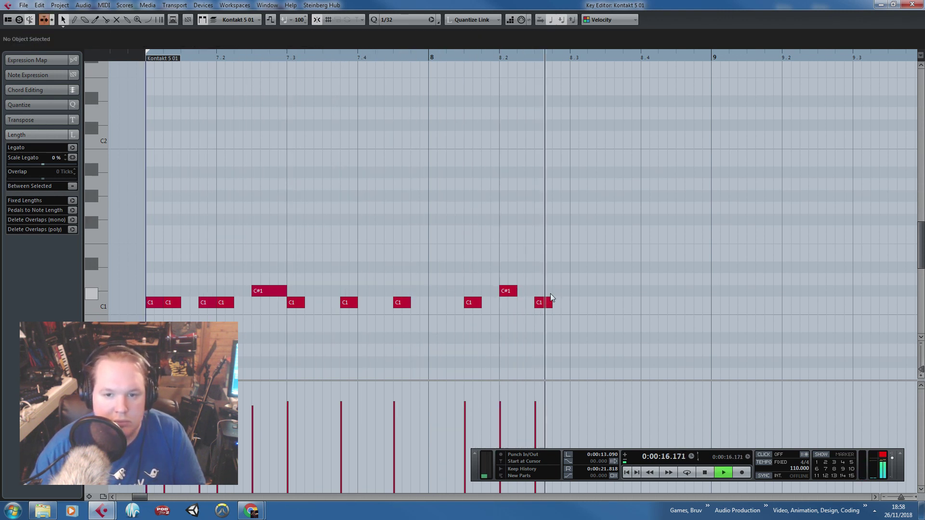
key("space")
left_click_drag(540, 305, 687, 309)
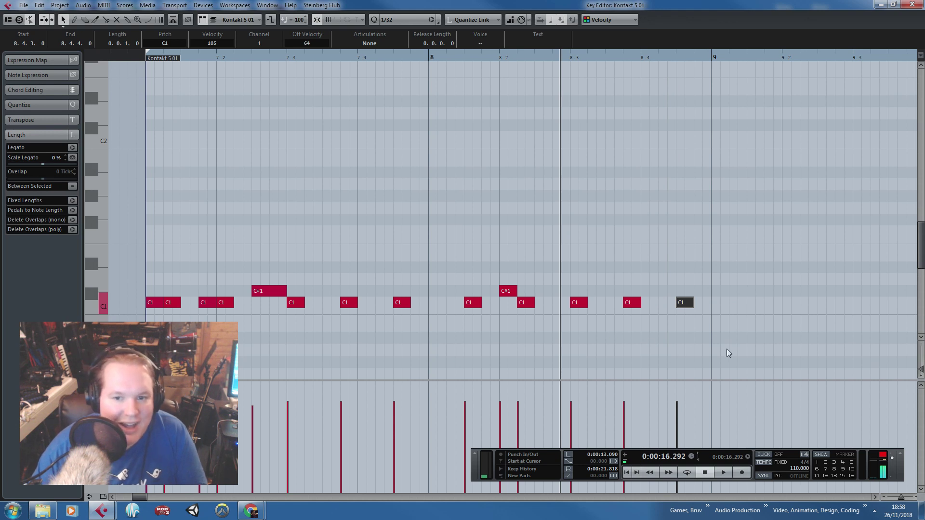
Lower the C1 notes at 7.3.1, 7.4.3, 8.1.3, 8.2.2, 8.3.1 and 8.4.3 to velocity 97, and play from bar 7.
left_click_drag(729, 338, 637, 345)
left_click(578, 302)
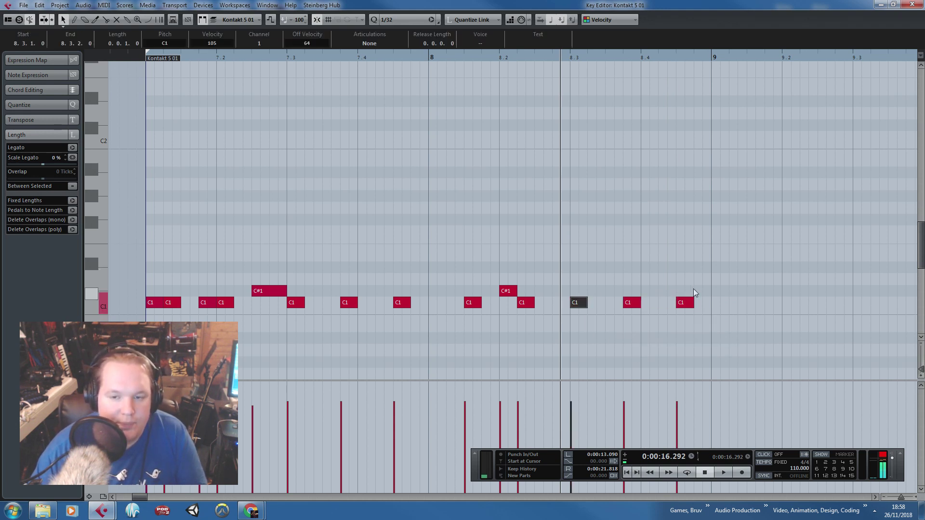
left_click(690, 304, "shift")
left_click(525, 303, "shift")
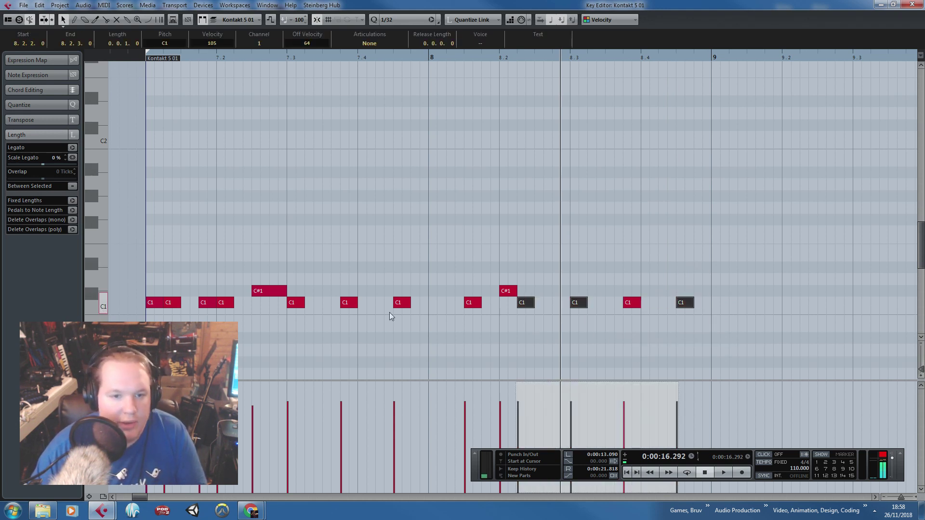
left_click_drag(307, 328, 301, 300)
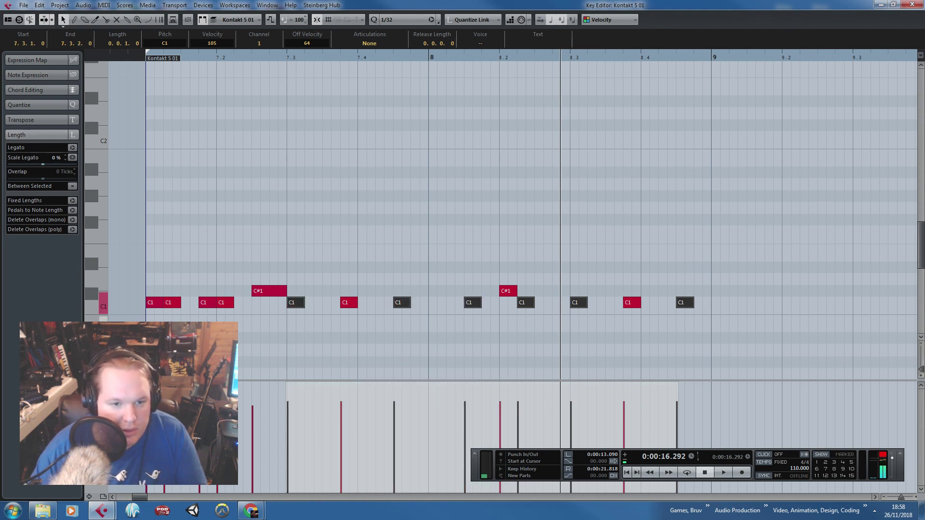
left_click(255, 230)
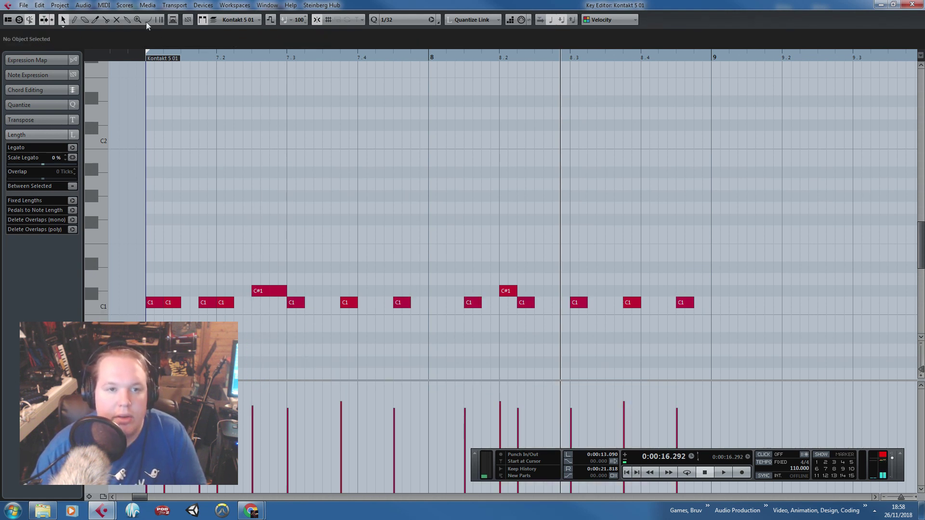
left_click_drag(201, 56, 146, 68)
key("space")
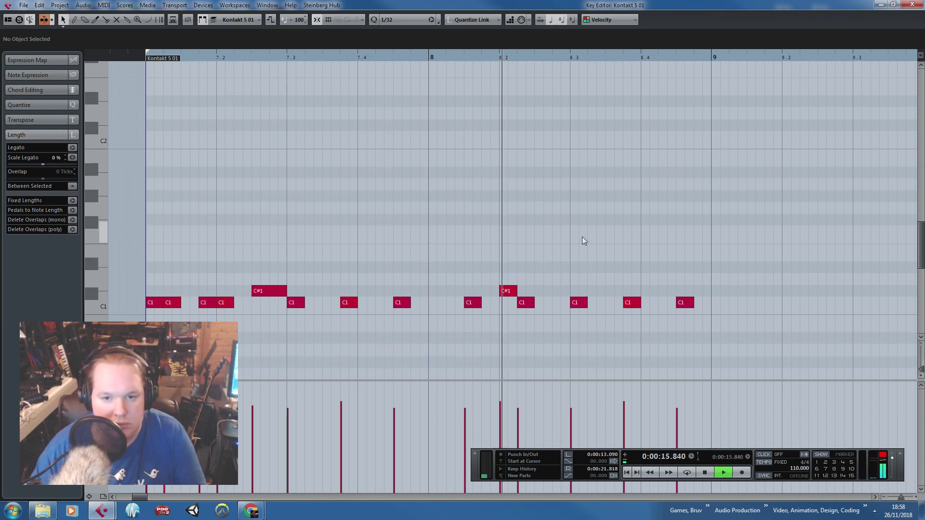
key("space")
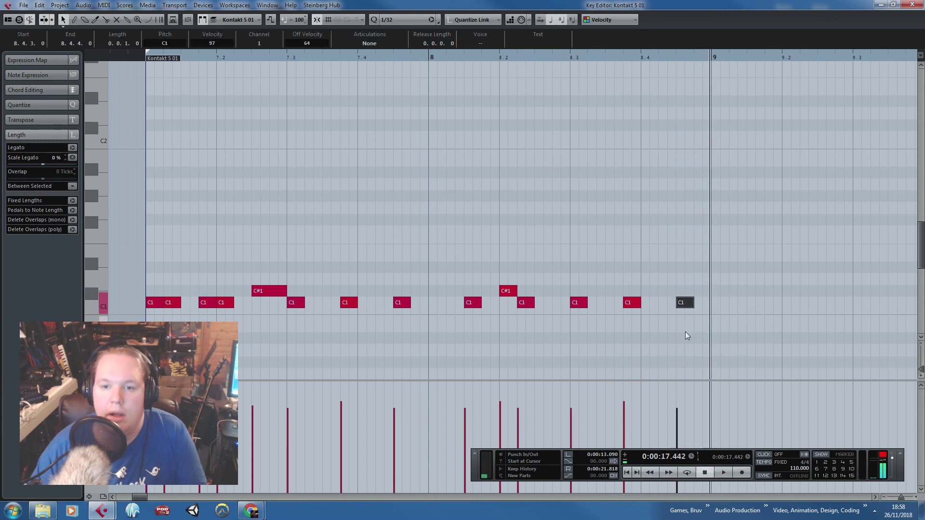
Copy the last C1 up to G#1 at 7.1.1 without enlarging the part, and duplicate it onto every beat of bar 7.
left_click_drag(708, 308, 156, 205)
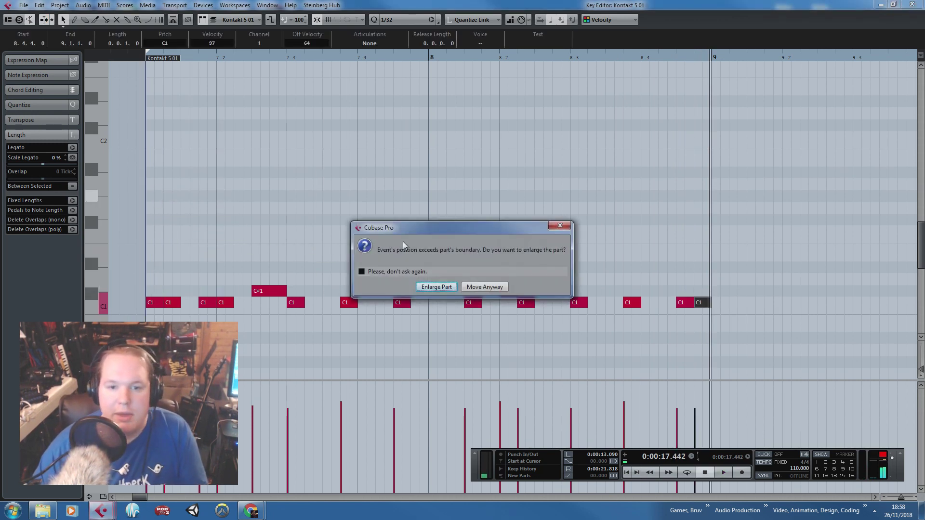
left_click(473, 287)
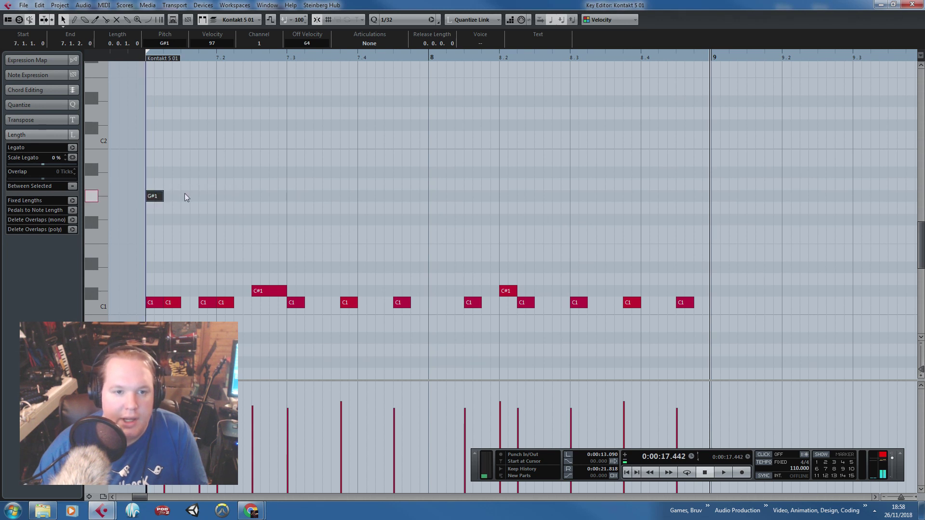
left_click_drag(171, 197, 223, 199)
left_click_drag(151, 230, 233, 178)
key("ctrl+d")
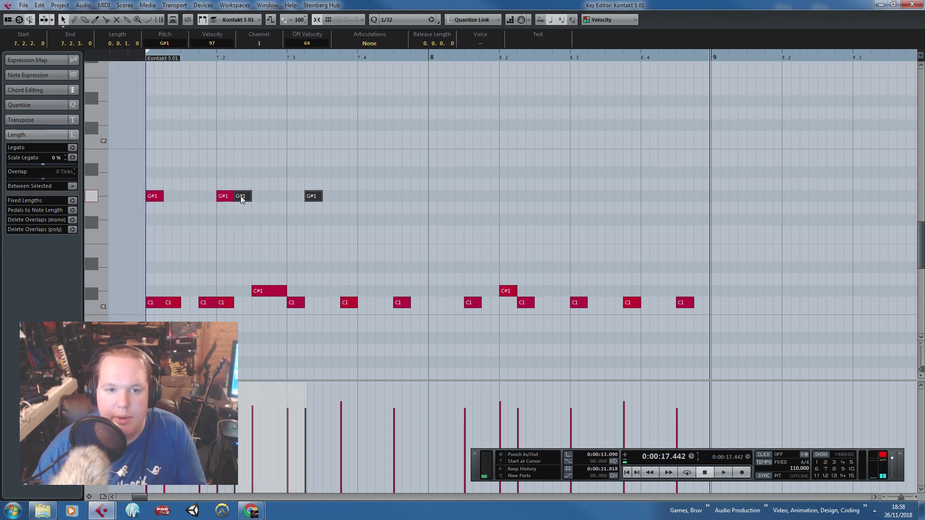
left_click_drag(292, 200, 298, 201)
Set the four G#1 notes in bar 7 to velocity 82 and duplicate them onto the beats of bar 8.
left_click_drag(423, 227, 140, 165)
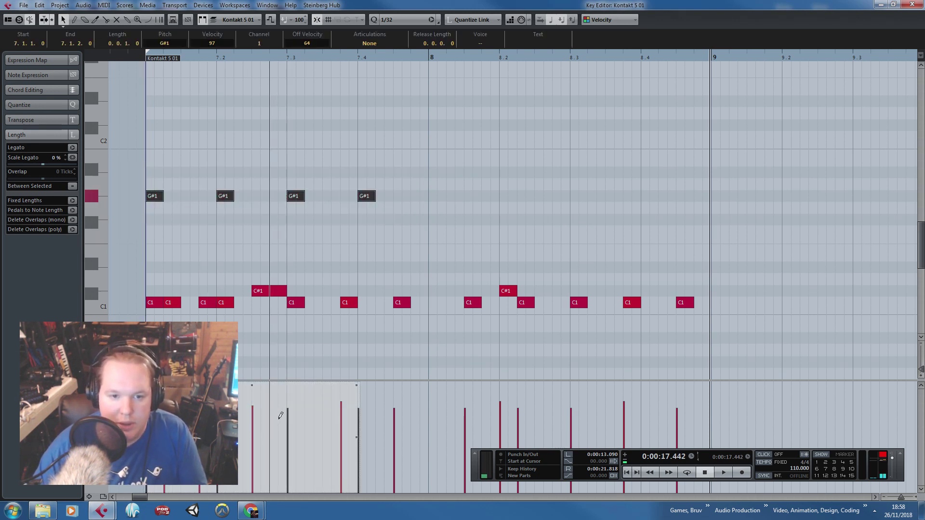
key("ctrl+d")
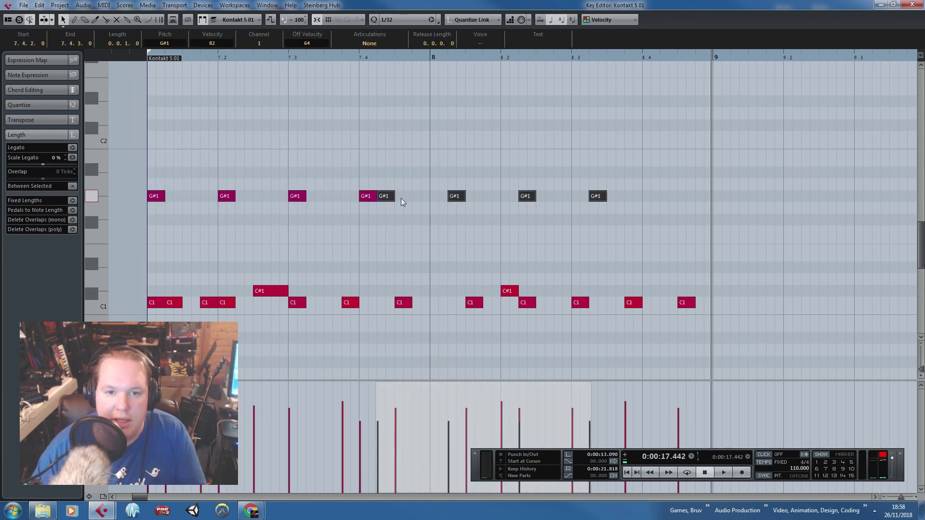
left_click_drag(391, 199, 444, 198)
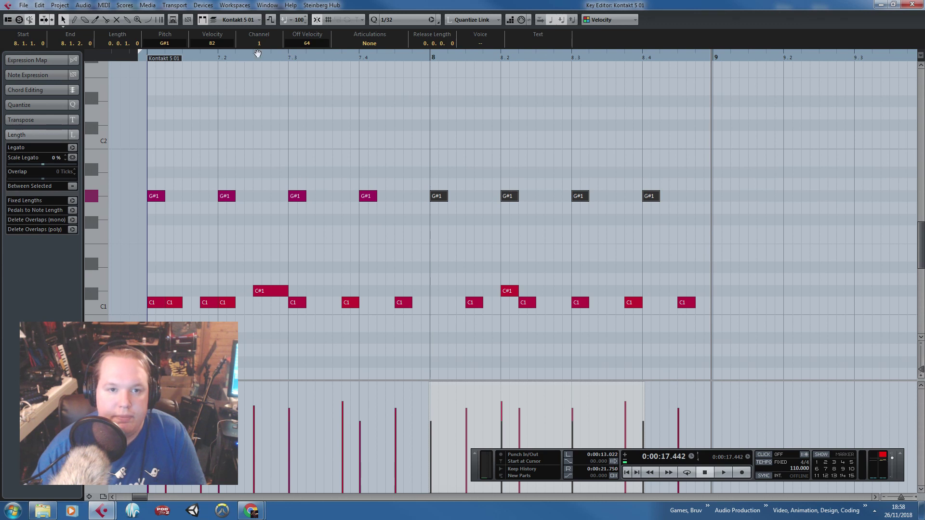
Play bars 7 and 8 with the G#1 beats from the start of bar 7.
left_click_drag(271, 56, 144, 66)
key("space")
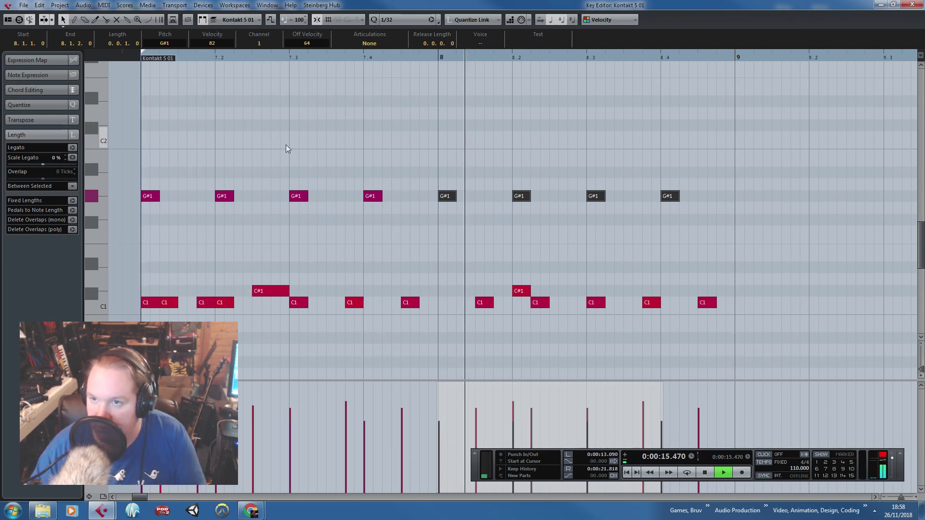
left_click(702, 140)
key("space")
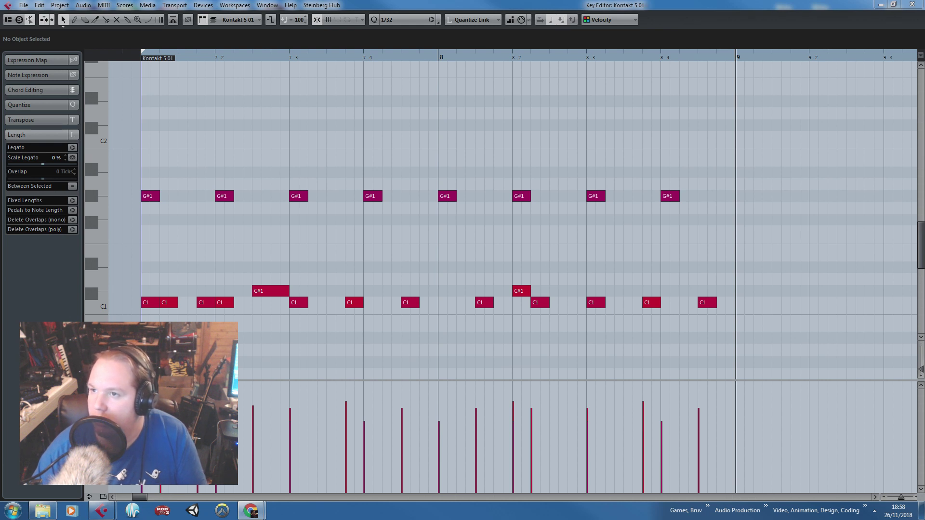
left_click(861, 101)
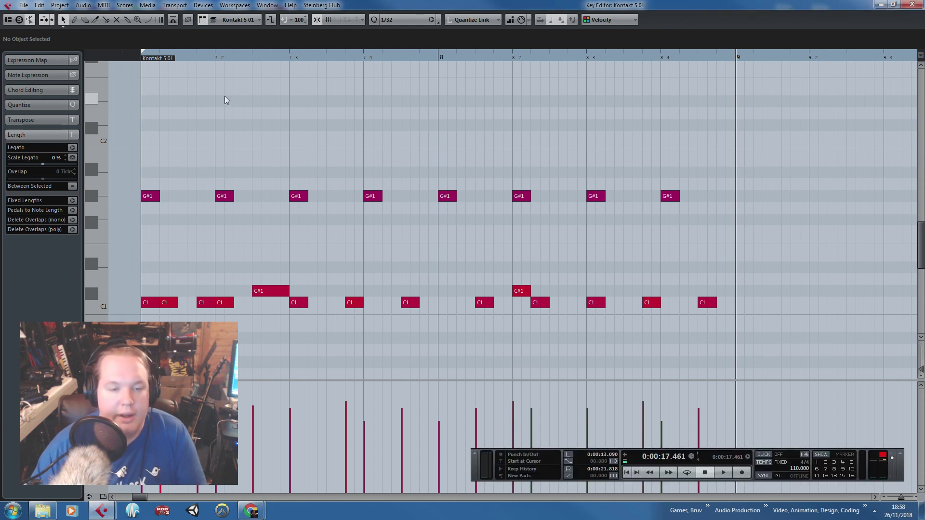
left_click_drag(254, 290, 326, 278)
left_click_drag(339, 254, 339, 282)
key("Delete")
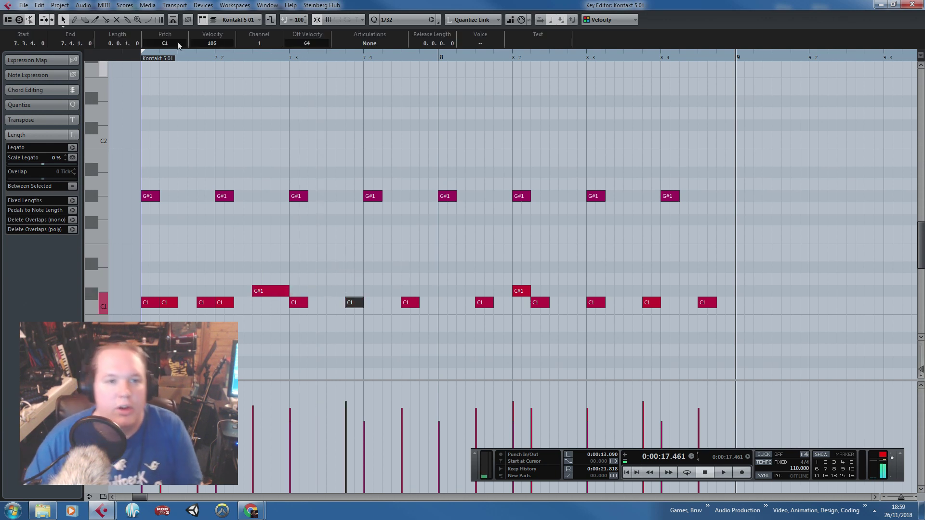
Play the two-bar pattern again from the start of bar 7.
left_click_drag(138, 56, 211, 96)
key("space")
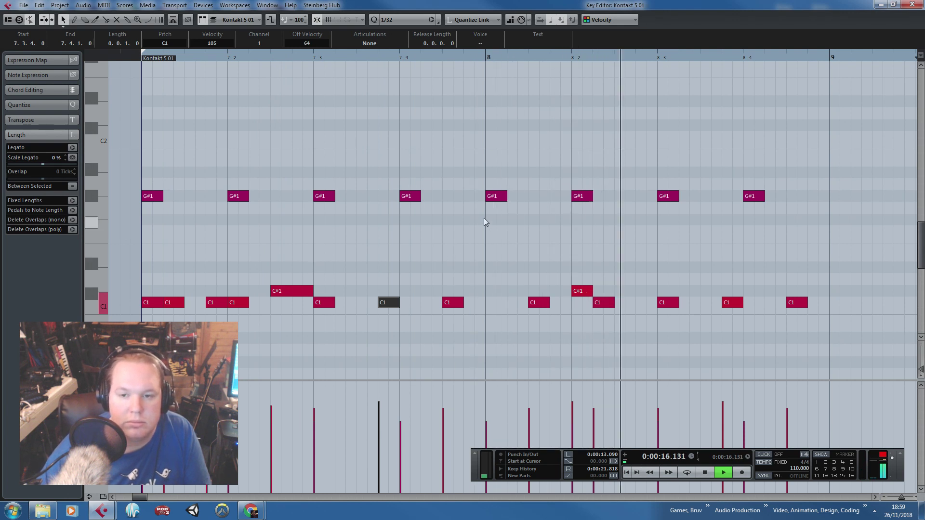
key("space")
Add sixteenth-length F1 notes at 7.3.2 and 7.3.3, and play bar 7.
mouse_move(315, 291)
left_mouse_down()
mouse_move(356, 291)
mouse_move(380, 268)
mouse_move(366, 235)
mouse_move(374, 235)
mouse_move(343, 231)
left_mouse_up()
key("ctrl+d")
left_click_drag(217, 56, 206, 67)
key("space")
left_click(336, 104)
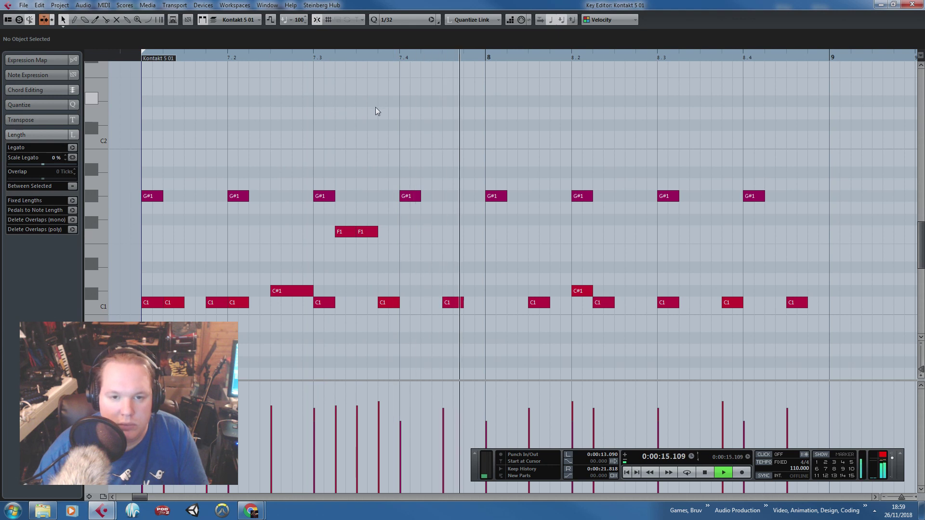
key("space")
Move the F1 note at 7.3.3 to 7.4.1, and play the pattern from bar 7.
left_click_drag(371, 230, 413, 233)
left_click_drag(250, 57, 147, 89)
key("space")
left_click(269, 149)
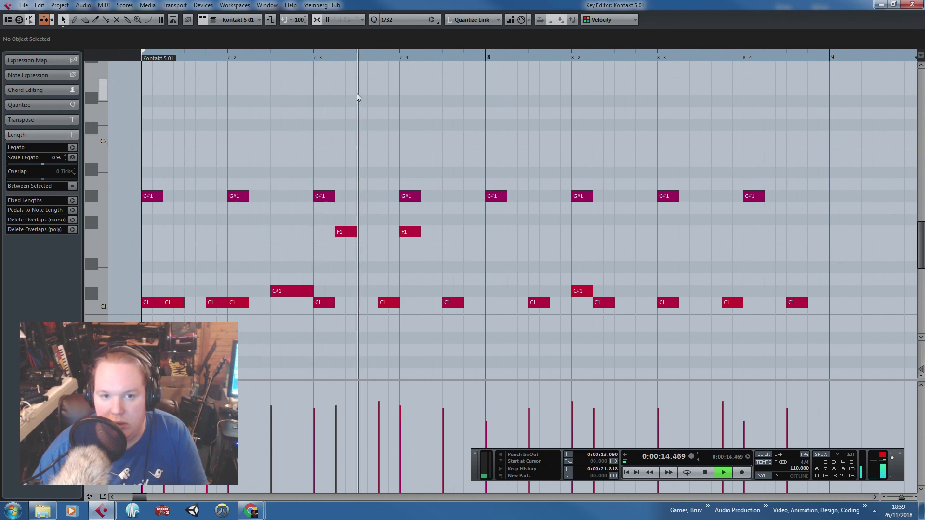
key("space")
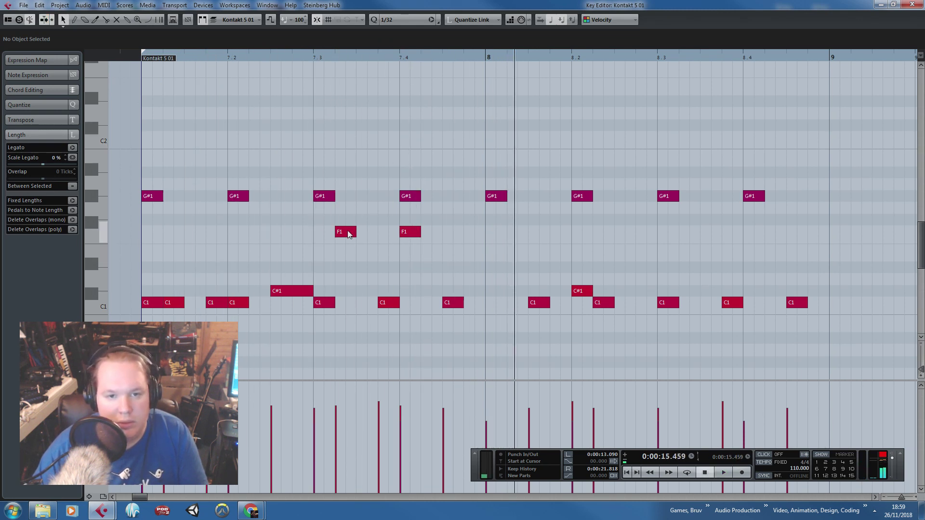
Raise the F1 at 7.3.2 to G1, and copy it with the F1 at 7.4.1 into bar 8 at velocity 84.
left_click_drag(350, 233, 349, 208)
left_click_drag(466, 269, 341, 201)
left_click_drag(527, 249, 348, 205)
key("ctrl+d")
left_click_drag(495, 235, 752, 236)
left_click(556, 179)
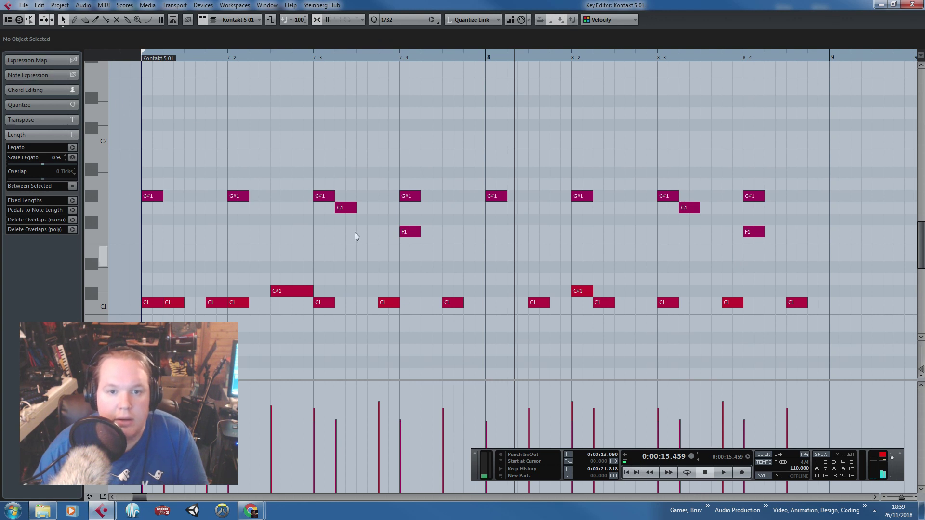
Add an A1 note at 7.3.3, copy it to a thirty-second after 8.3.3, and play from bar 7.
left_click(348, 208)
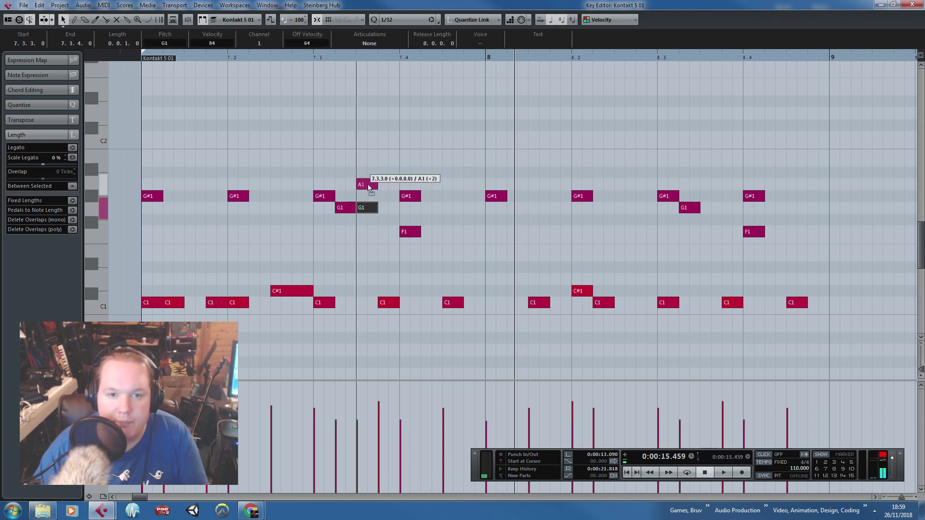
key("ctrl+d")
left_click_drag(369, 188, 722, 189)
left_click(723, 194)
left_click(141, 57)
key("space")
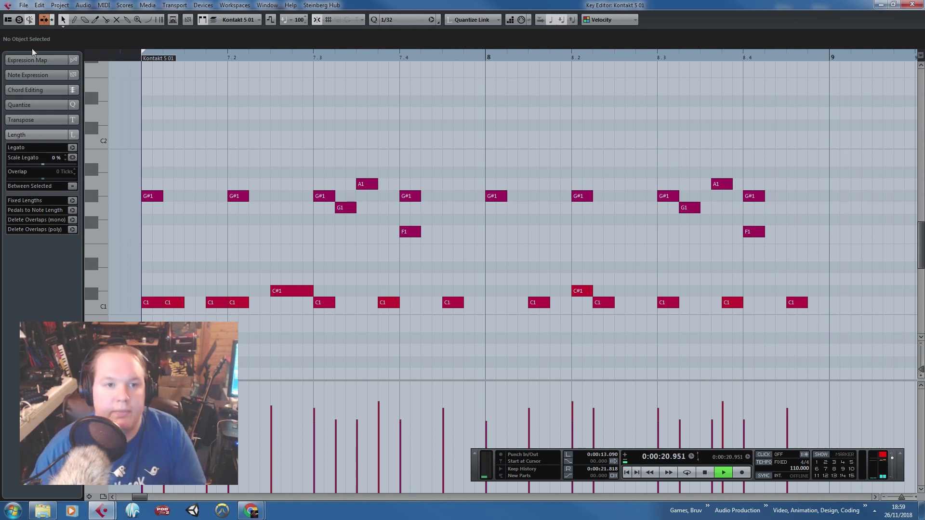
key("space")
Raise the velocity of all G1, A1 and F1 notes in bars 7 and 8 to 91.
key("g")
key("g")
left_click_drag(256, 123, 390, 251)
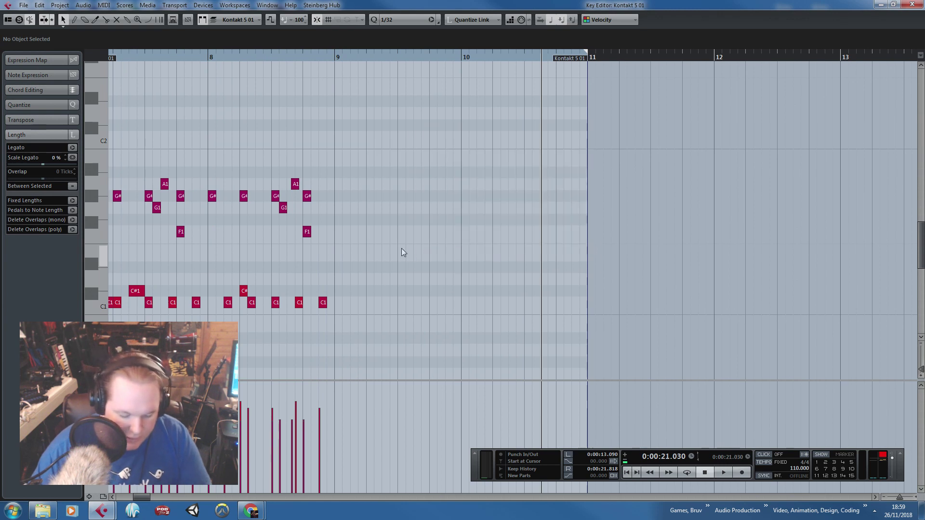
left_click_drag(257, 160, 248, 189)
left_click_drag(525, 266, 272, 205)
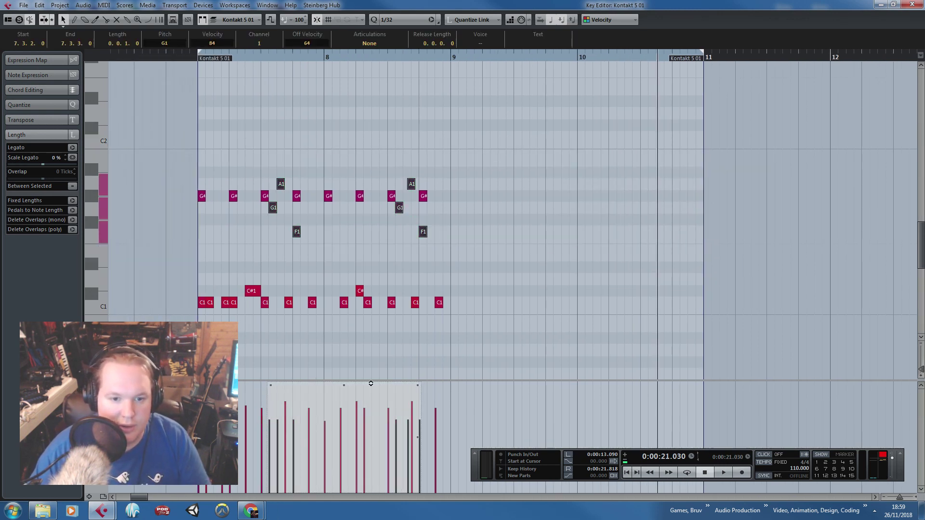
Play bars 7 and 8 from the start to check the louder G1, A1 and F1 notes.
left_click(201, 59)
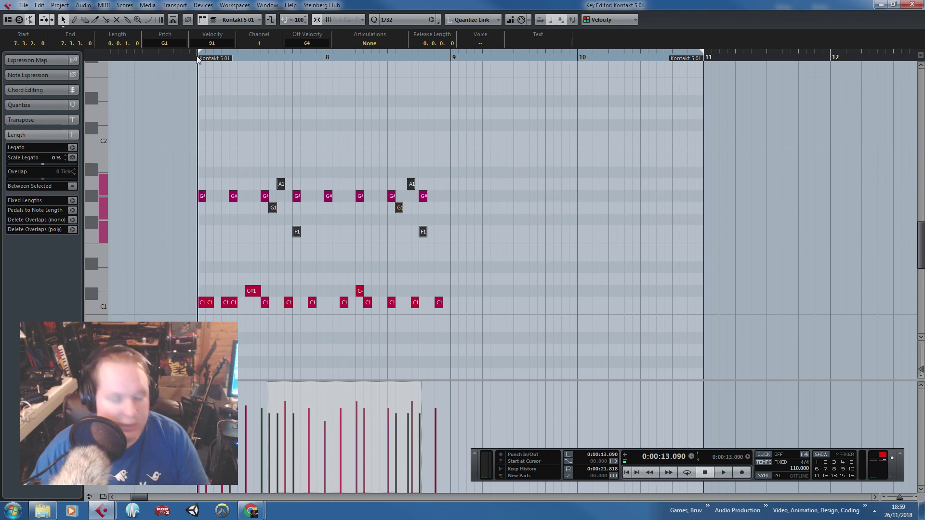
key("space")
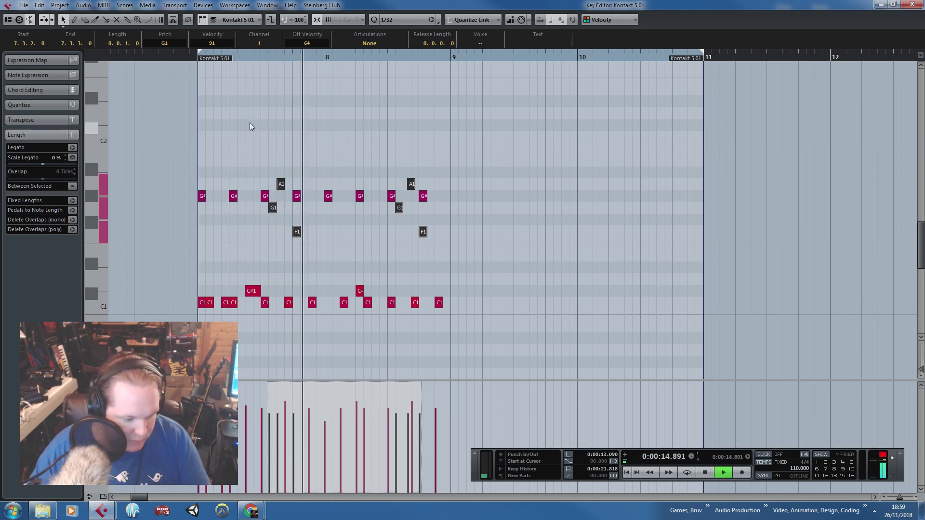
left_click(318, 128)
scroll(336, 163, "up", 2)
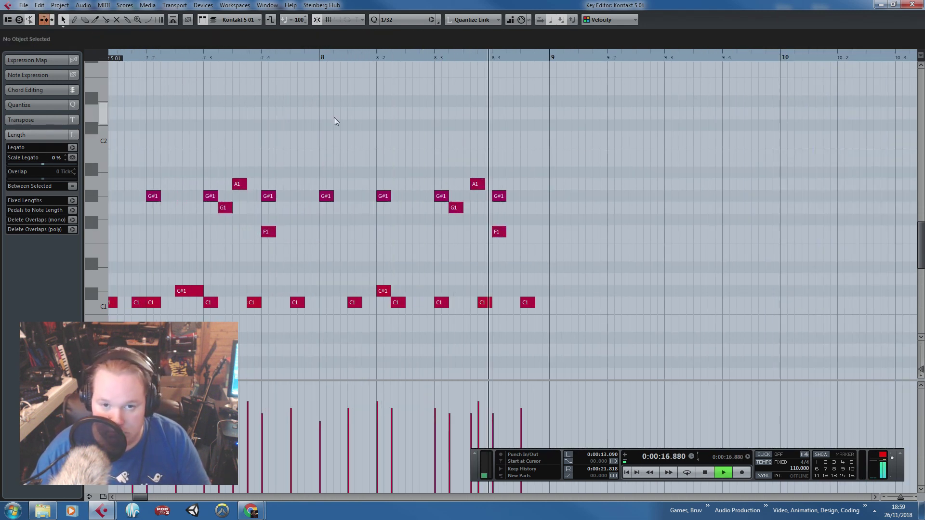
key("space")
left_click_drag(442, 146, 109, 112)
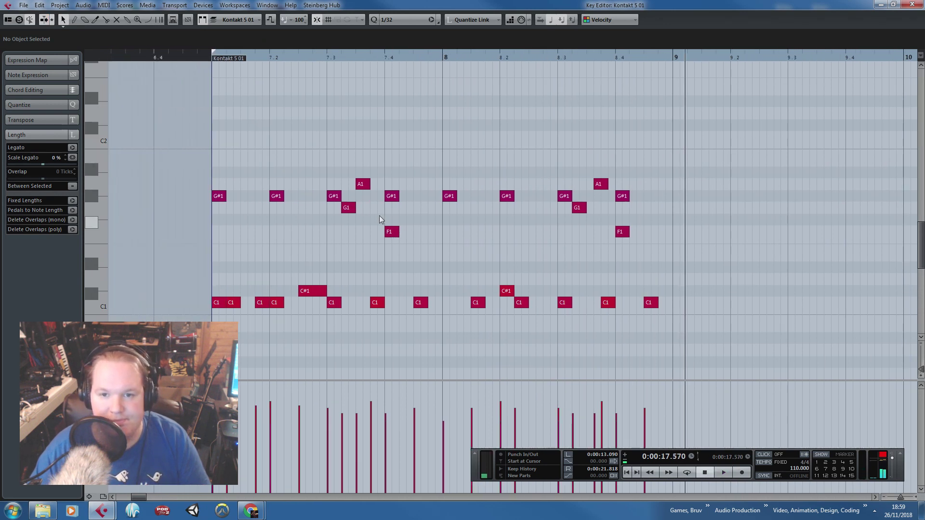
Move bar 7's G1 note to 7.1.1 and its A1 note to 7.2.2, and play the pattern from bar 7.
left_click(350, 208)
left_click_drag(350, 208, 222, 208)
left_click(365, 185)
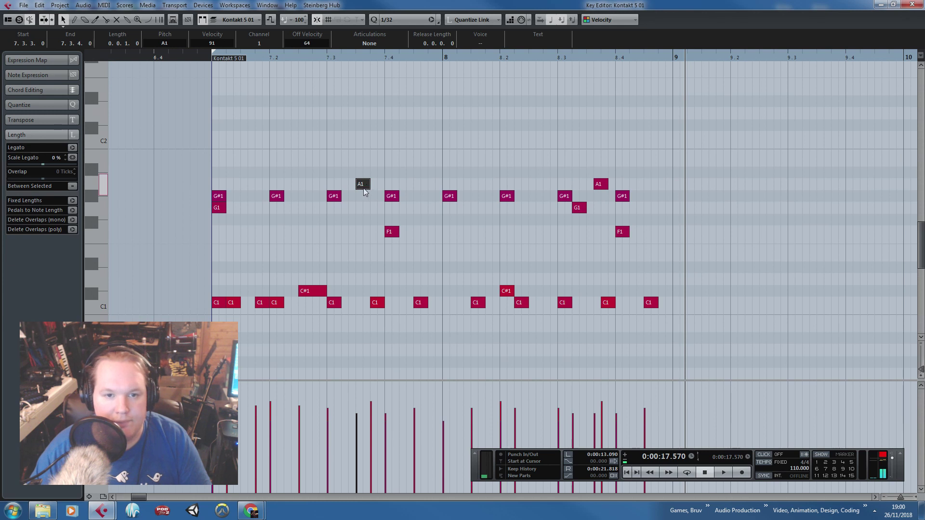
left_click_drag(366, 187, 293, 188)
left_click(393, 233)
left_click(211, 62)
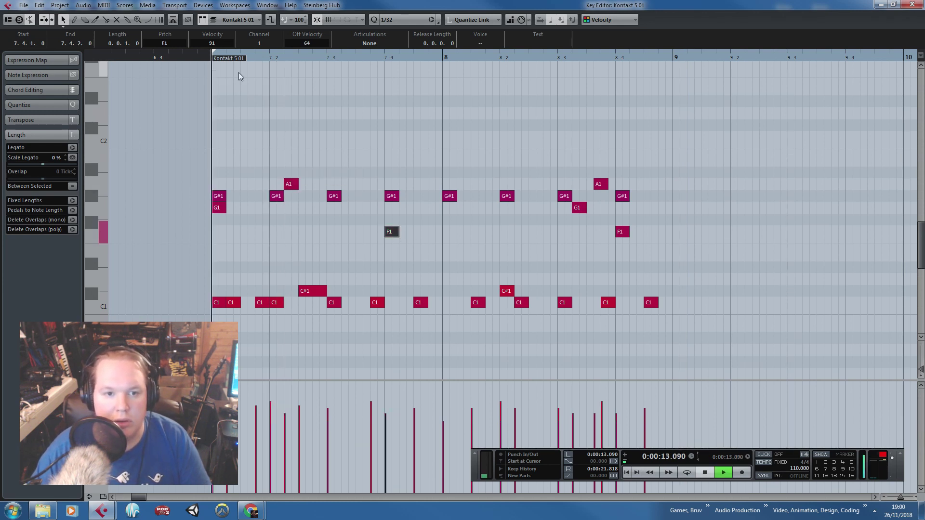
key("space")
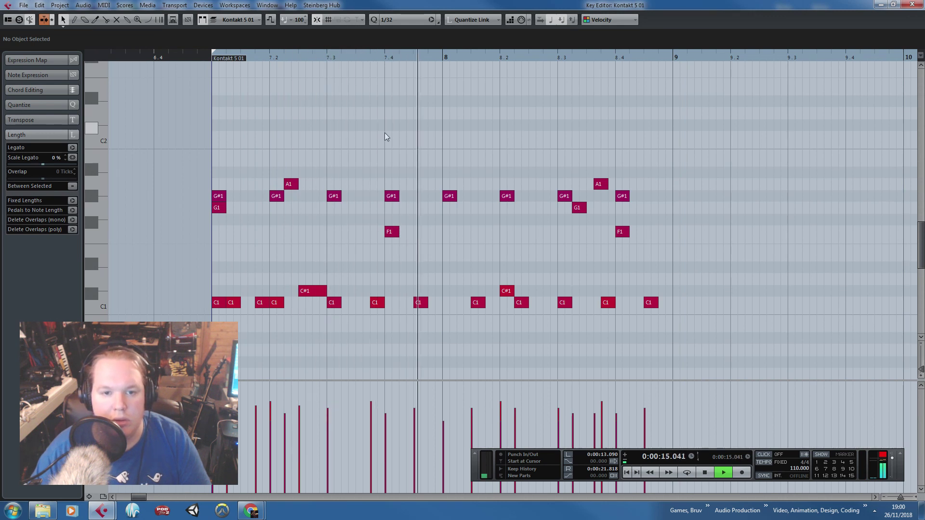
key("space")
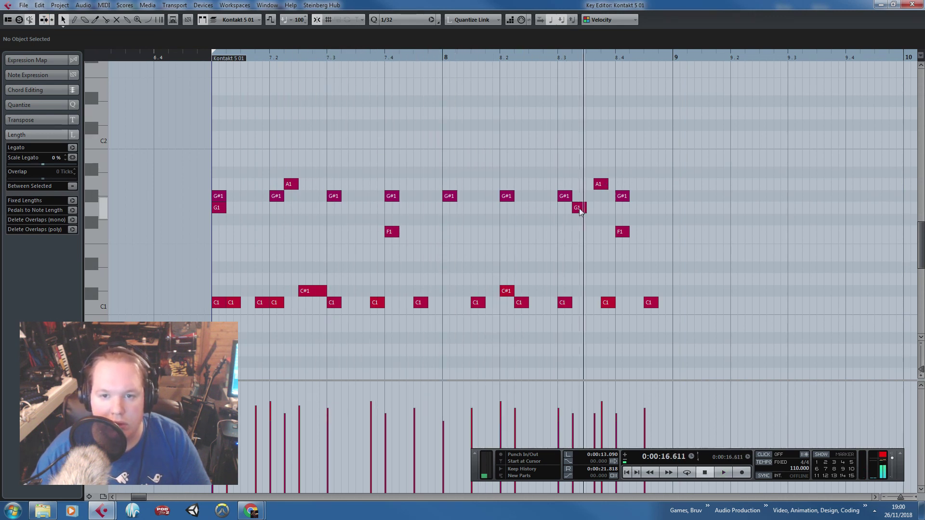
Move bar 8's G1 note to 8.3.1 and its second-half A1 note to 8.3.4, and play the pattern.
left_click_drag(579, 208, 565, 207)
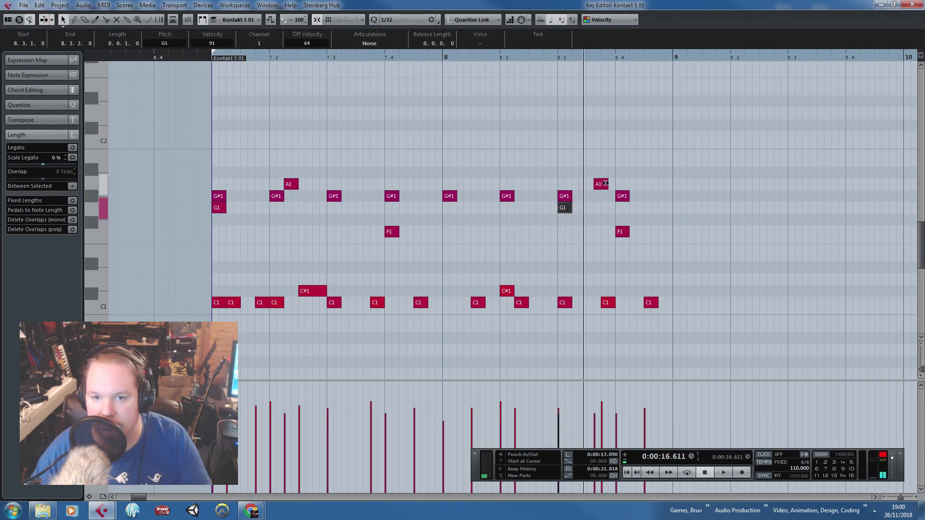
left_click_drag(609, 188, 617, 188)
key("space")
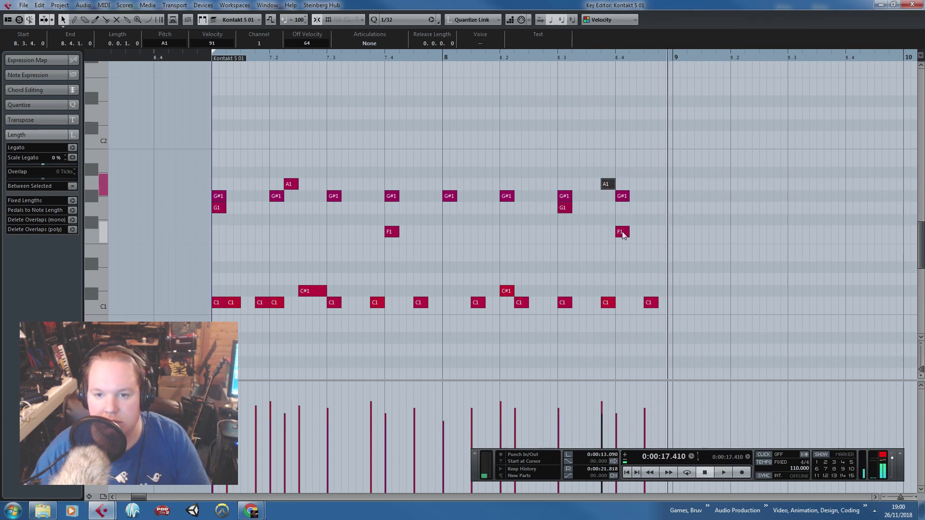
Try bar 8's F1 note at 8.4.4 and play the pattern from bar 7.
left_click_drag(650, 236, 664, 232)
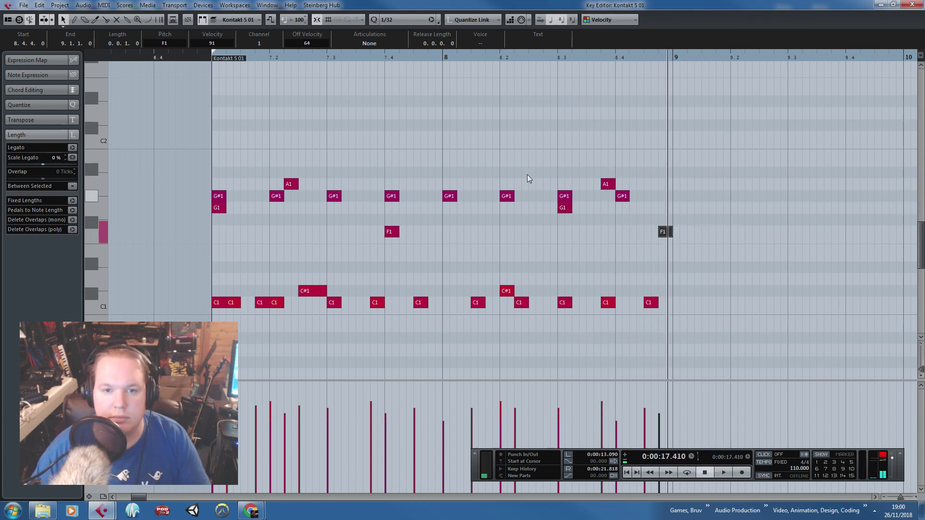
left_click(205, 59)
key("space")
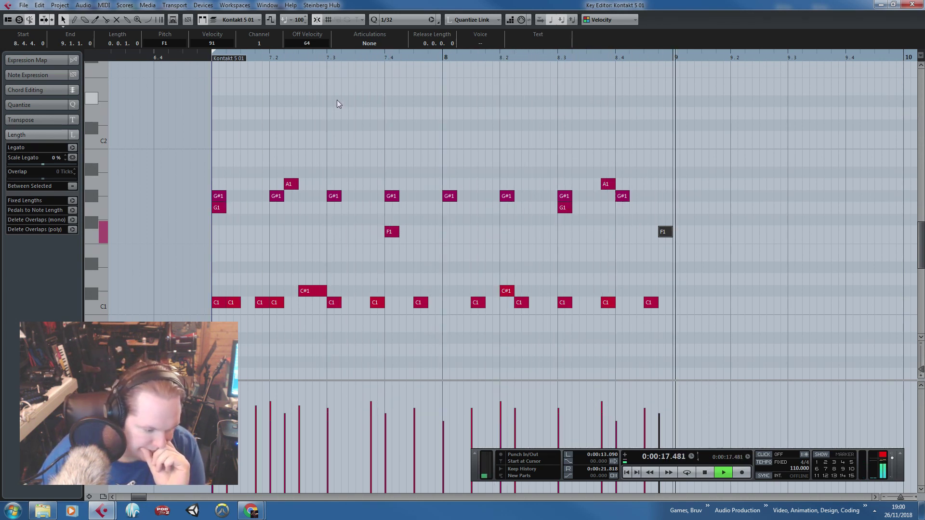
key("space")
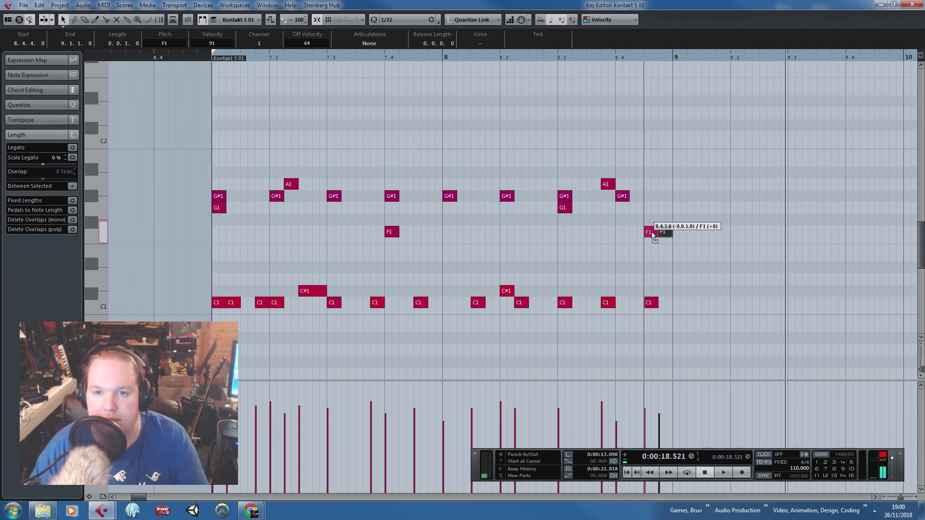
Move bar 8's F1 note to 8.4.3 and play the end of the bar.
left_click_drag(652, 232, 651, 233)
left_click(549, 57)
key("space")
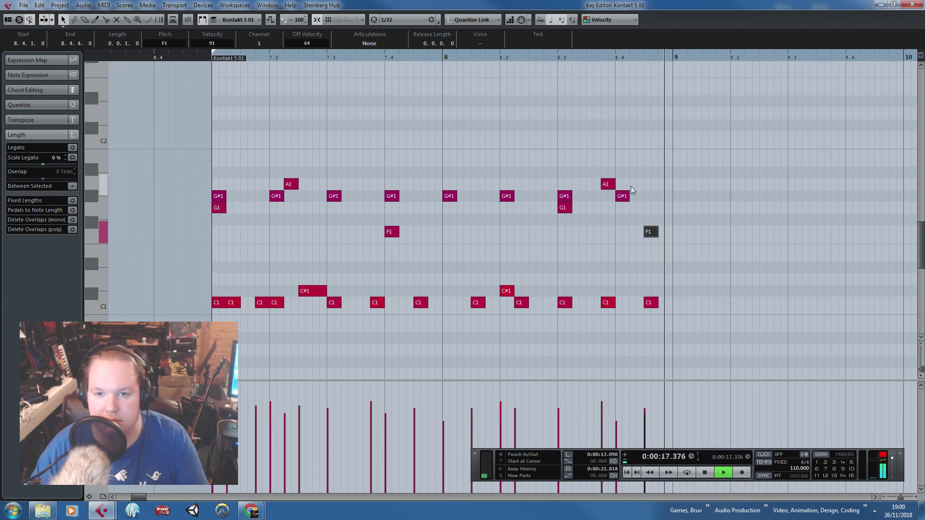
key("space")
left_click(543, 127)
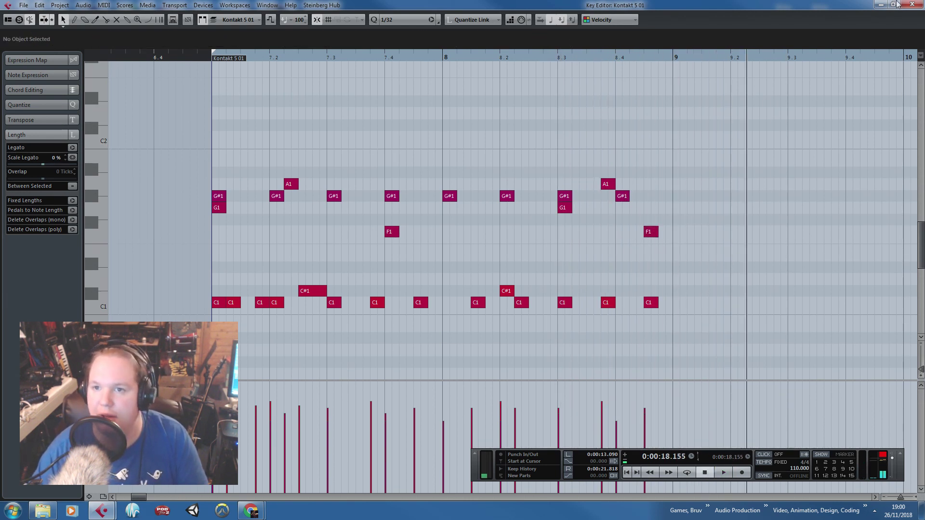
Leave the note editor, split the part starting at bar 7 at bar 9, and delete its empty second half.
left_click(913, 4)
scroll(500, 174, "up", 3)
key("3")
left_click(533, 155)
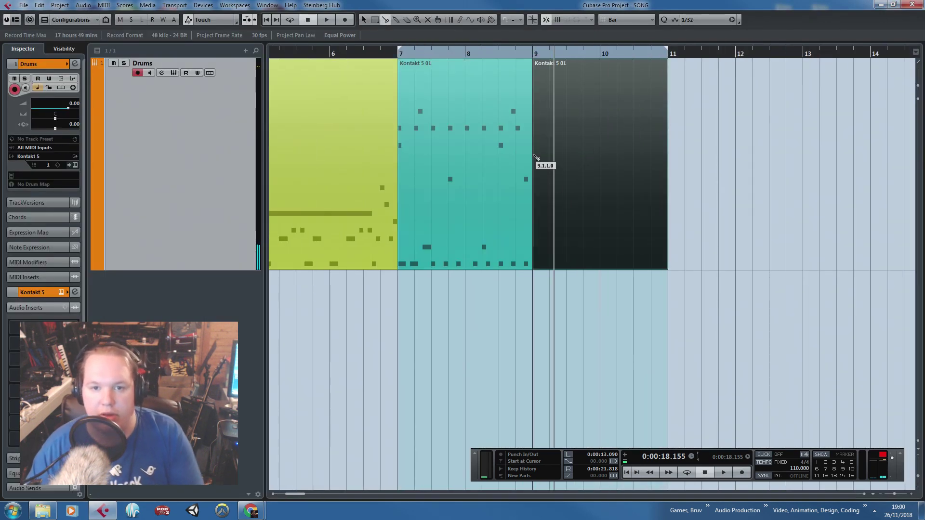
key("1")
left_click(633, 198)
key("Delete")
Duplicate the two-bar part to bar 9 and glue both copies into one four-bar part.
left_click(483, 166)
key("ctrl+d")
key("4")
left_click(499, 114)
key("1")
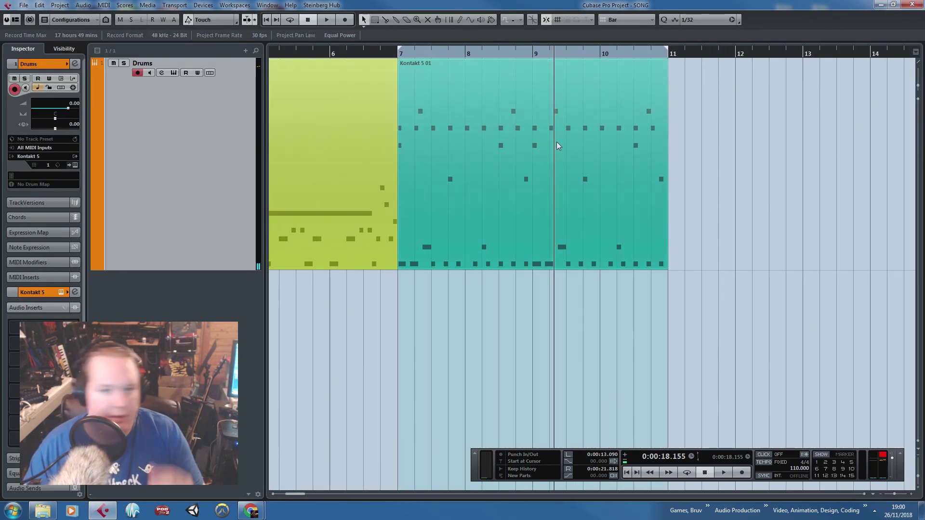
Open the glued part and replace the F1 and C1 notes at 10.4.3 with D#1 at 10.4.2, E1 at 10.4.3 and D#1 at 10.4.4.
double_click(552, 151)
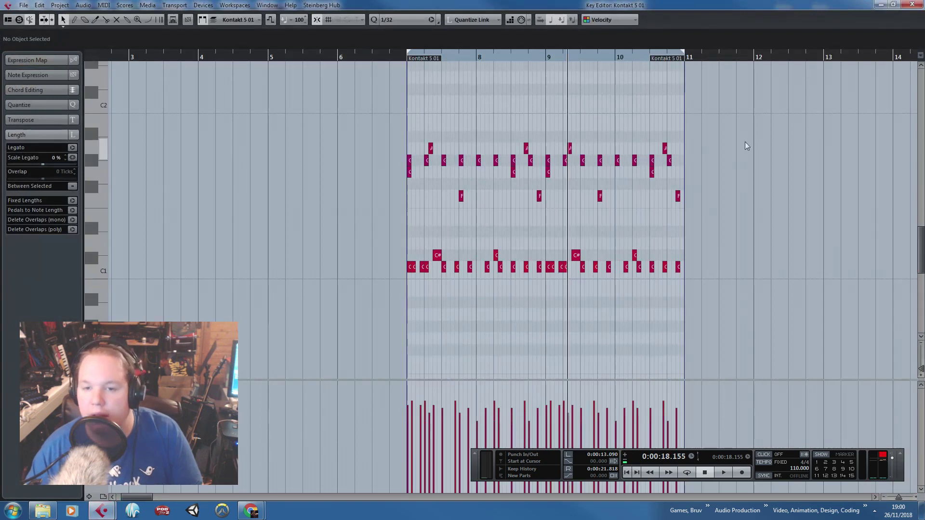
scroll(701, 164, "up", 3)
left_click(647, 196)
scroll(665, 193, "up", 2)
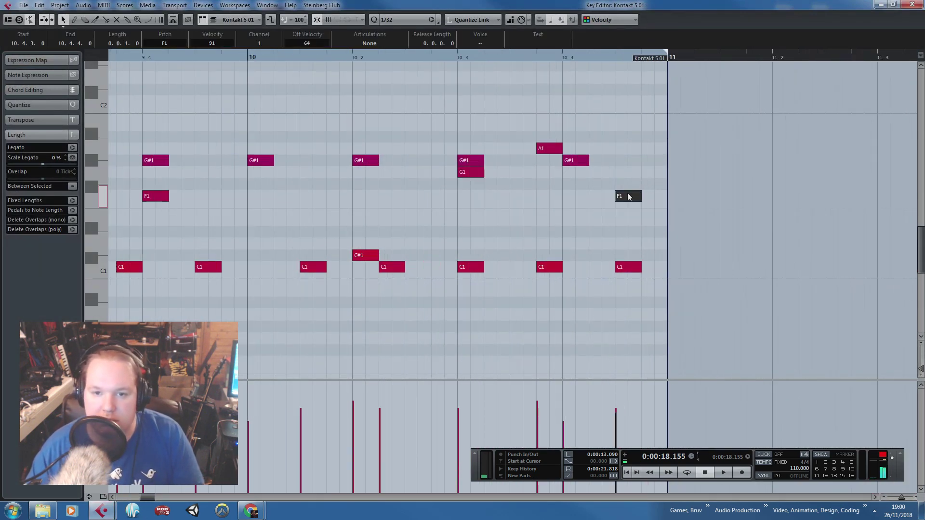
left_click_drag(597, 223, 624, 273)
key("alt+d")
key("Delete")
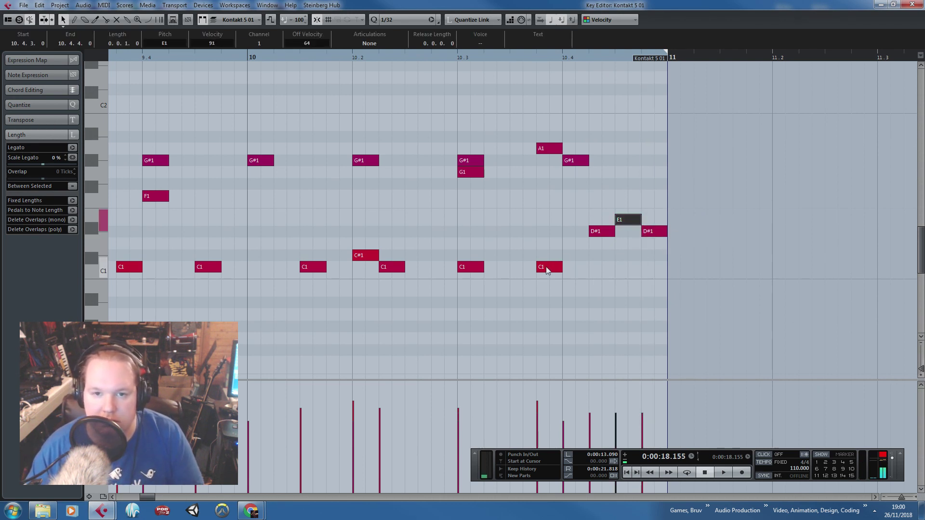
left_click(578, 91)
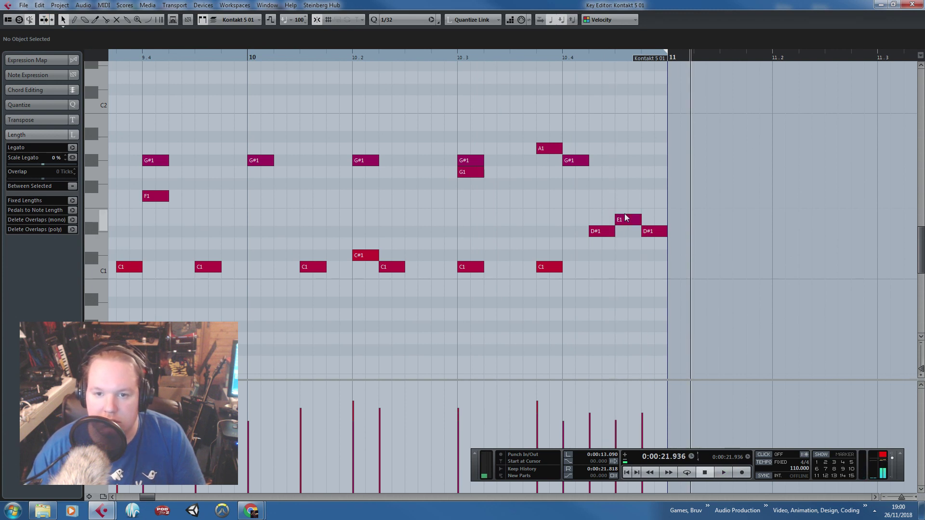
Move the fill's E1 note to D#1 at 10.4.1 and place an A1 note at 10.4.3.
left_click_drag(627, 217, 575, 230)
left_click_drag(571, 153, 625, 198)
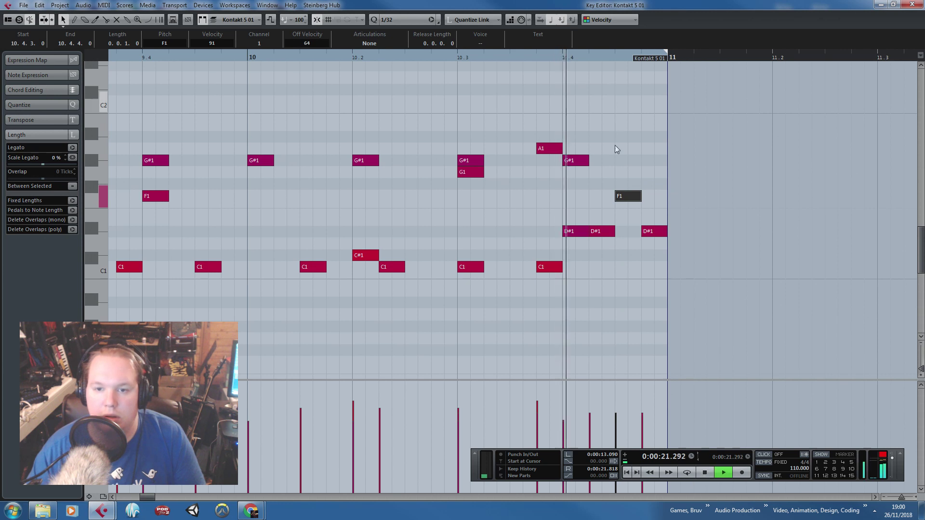
left_click_drag(632, 152, 632, 153)
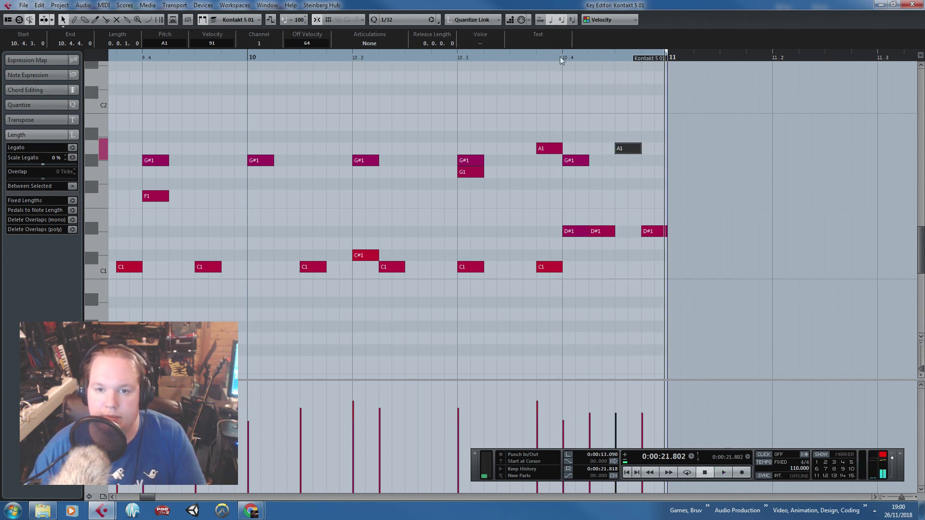
Raise the velocities of the fill notes from 10.4.1, with the last A1 at 94, and play the fill.
left_click_drag(563, 56, 563, 61)
key("space")
key("space")
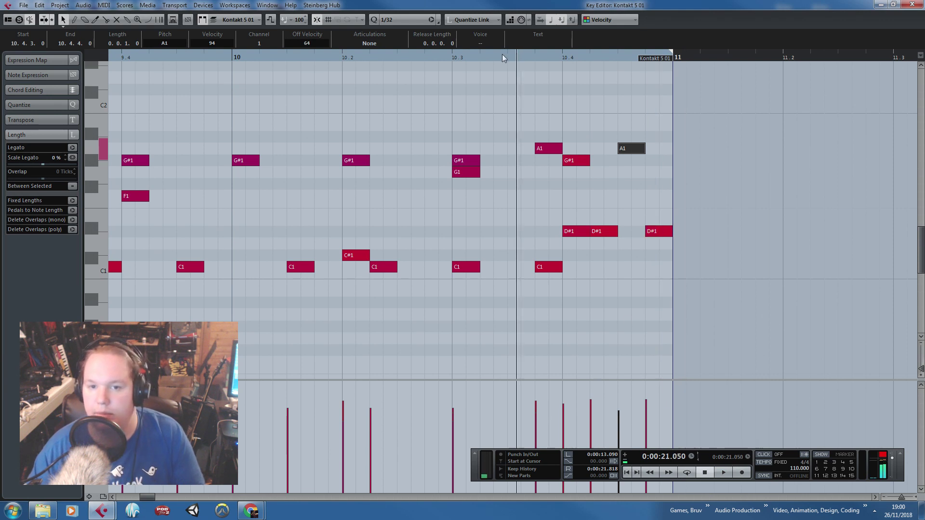
left_click(571, 72)
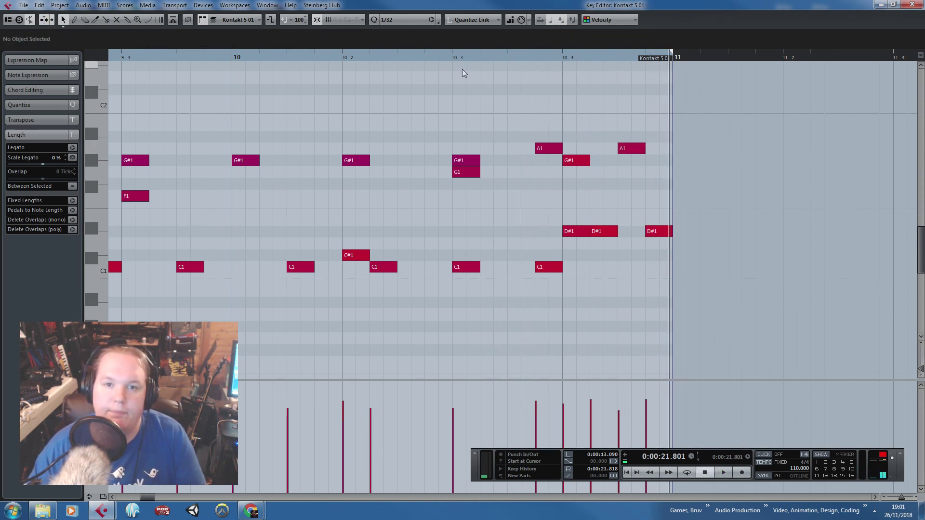
key("space")
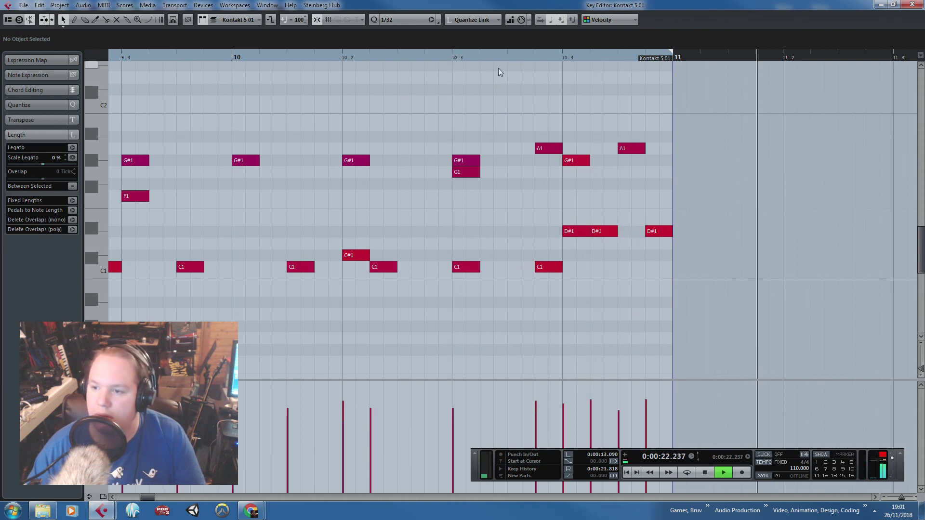
key("space")
left_click(909, 4)
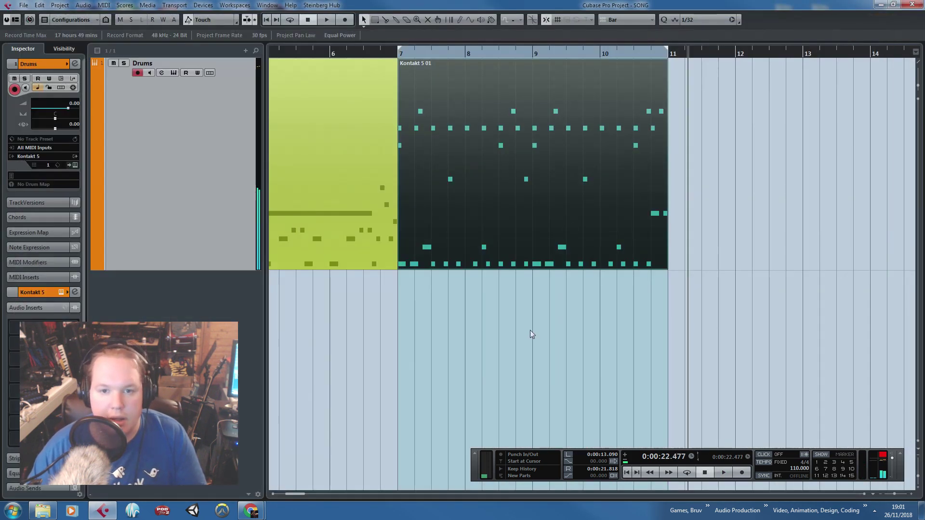
Set the left locator to bar 3 and play both drum parts from there.
scroll(505, 345, "up", 1)
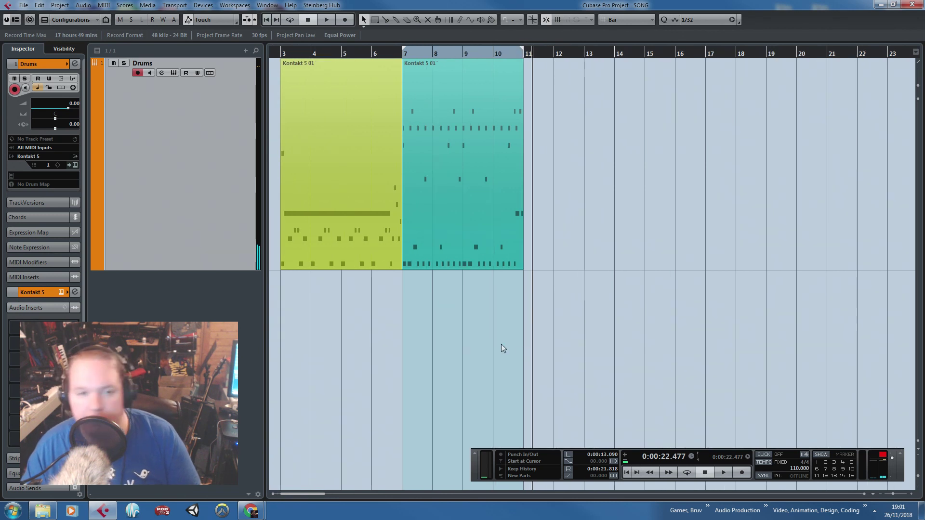
scroll(502, 345, "left", 1)
key("space")
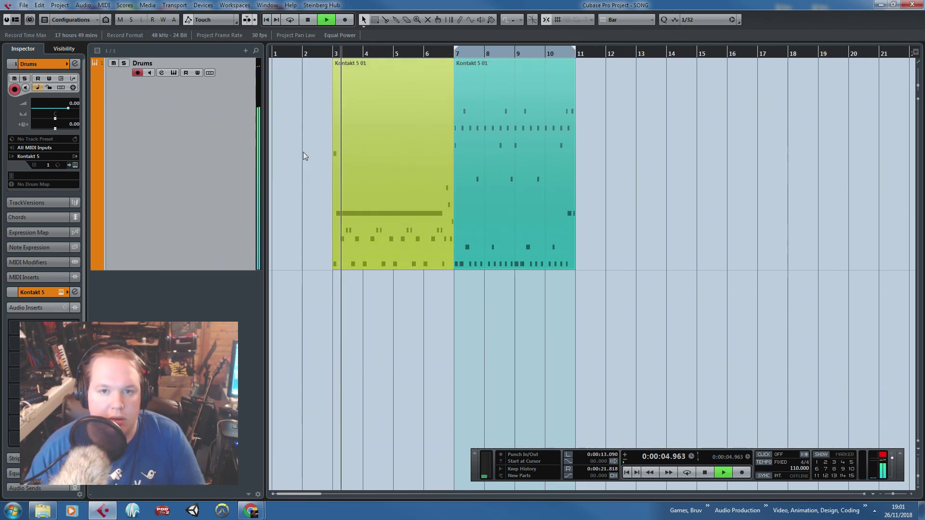
left_click_drag(458, 51, 321, 58)
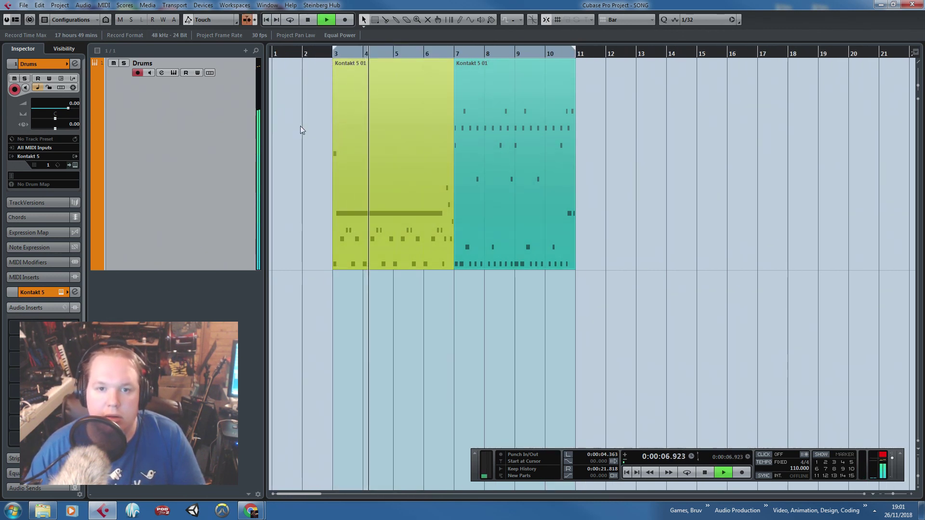
scroll(297, 172, "up", 2)
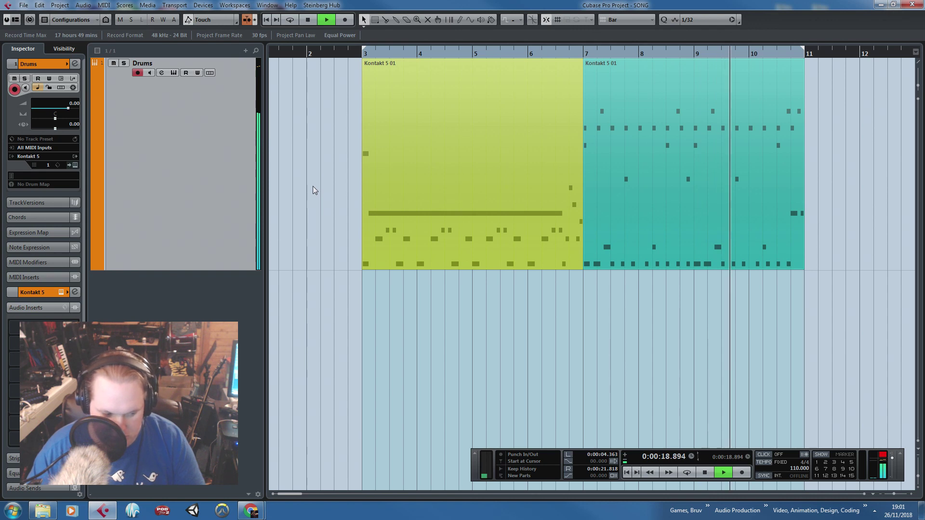
key("space")
Move the teal part to bar 11 and duplicate the yellow part into bars 7 to 10.
left_click(711, 245)
key("g")
left_click_drag(694, 244, 868, 230)
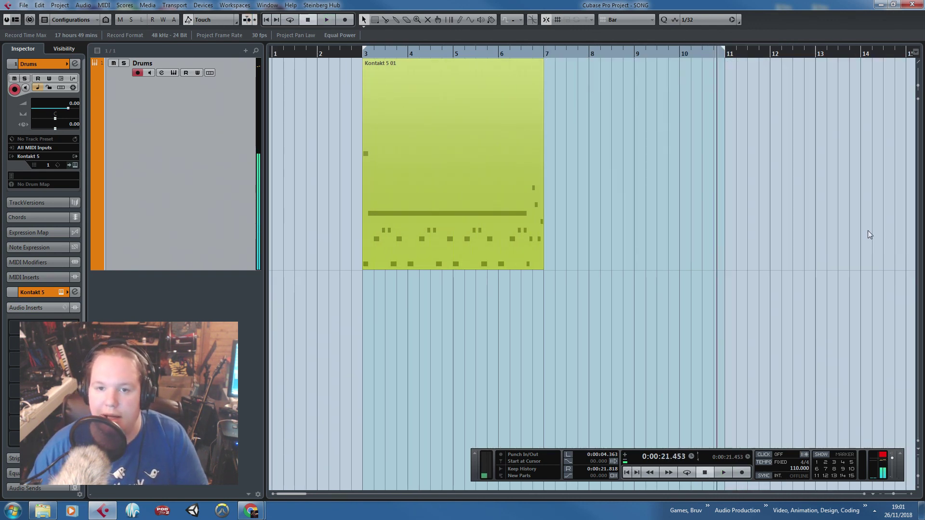
left_click(523, 226)
key("ctrl+d")
key("g")
key("g")
key("g")
key("g")
Duplicate the teal part to bar 15 and set the right locator to bar 19.
left_click(519, 183)
key("ctrl+d")
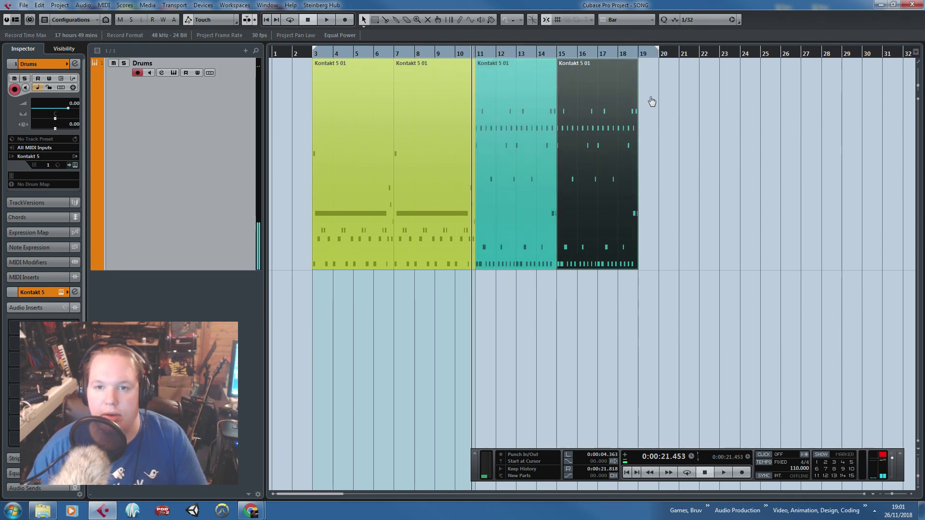
left_click(645, 113)
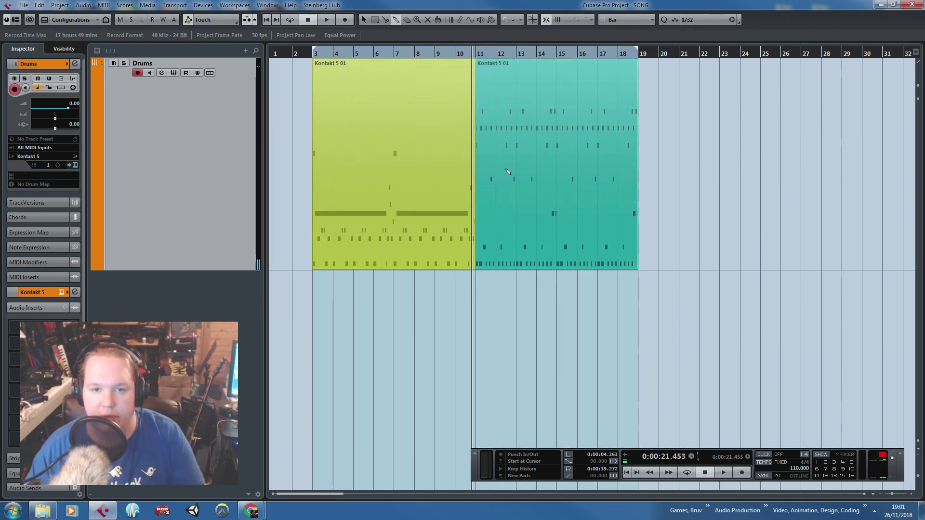
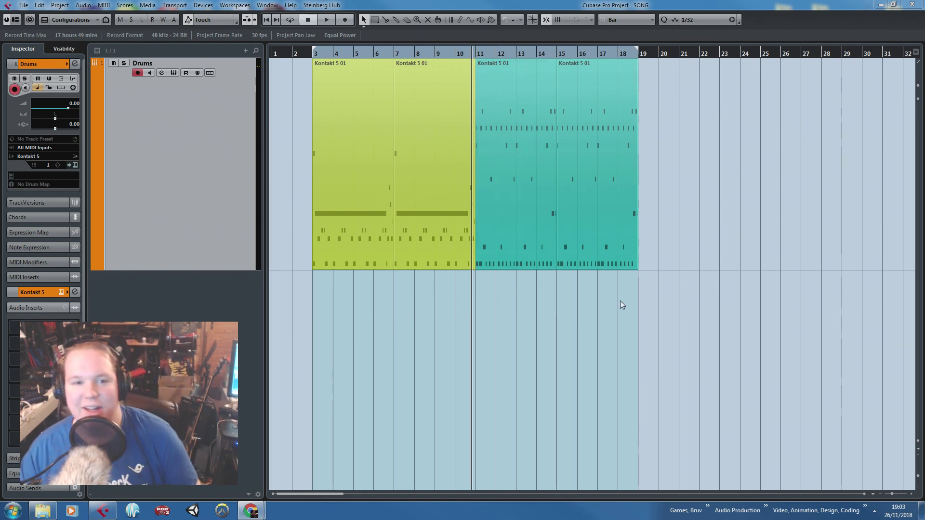
Reduce the Drums track's height and duplicate the track with all its parts.
key("F2")
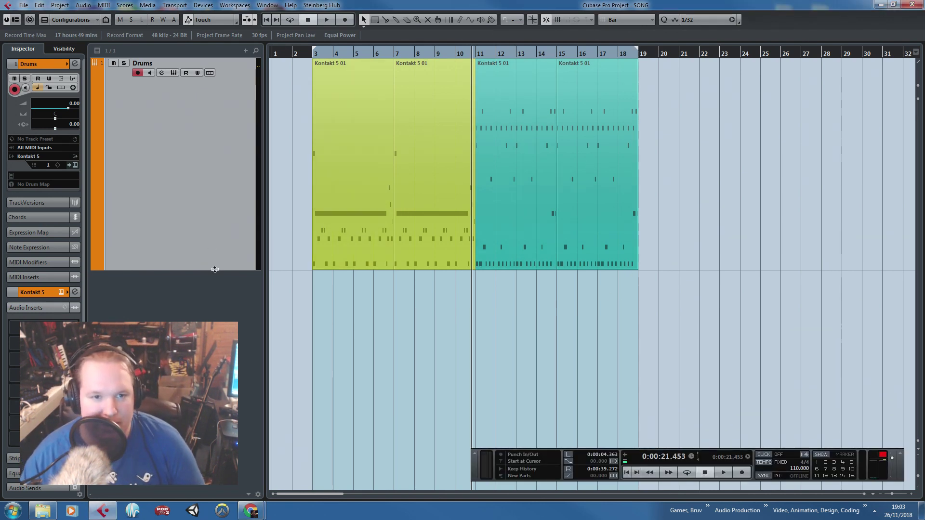
left_click_drag(215, 270, 242, 211)
right_click(233, 127)
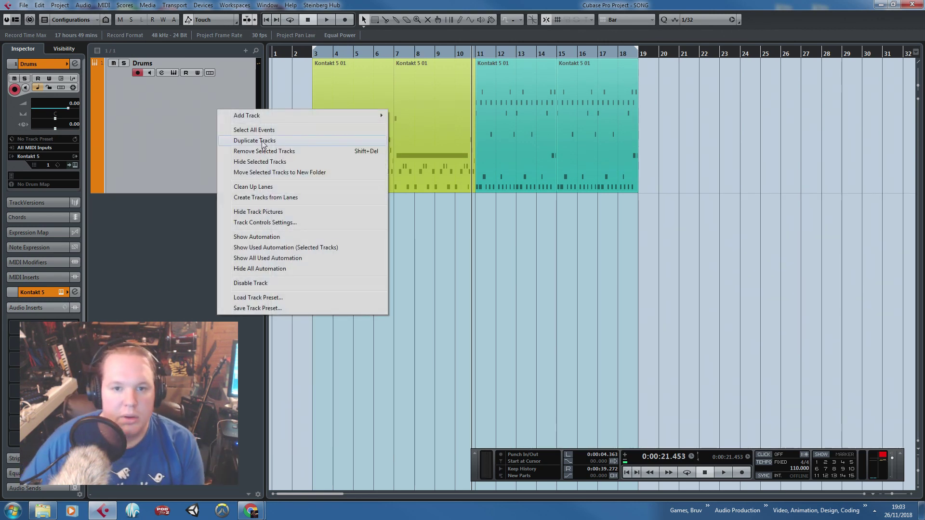
left_click(431, 282)
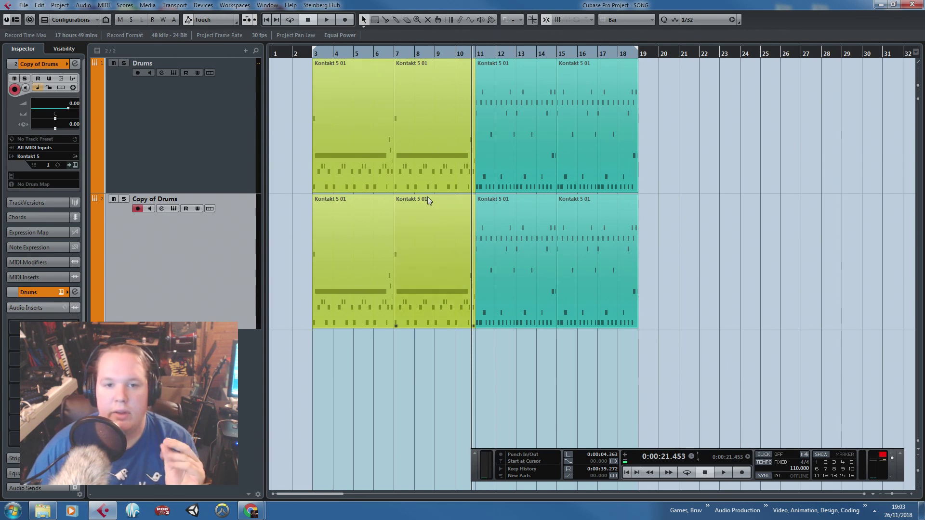
left_click(384, 212)
left_click(704, 281)
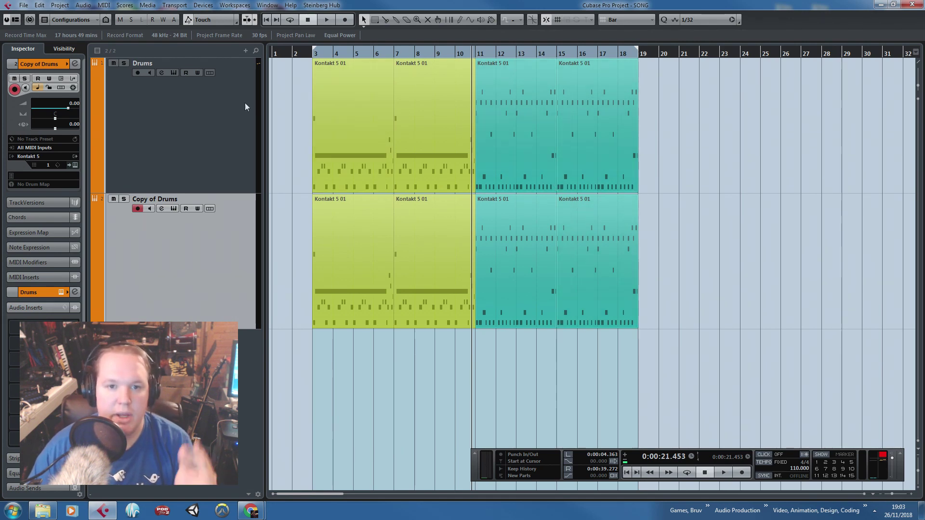
Examine the C1 kick notes in the Drums track's first part, and rename the duplicated track Bass.
double_click(325, 117)
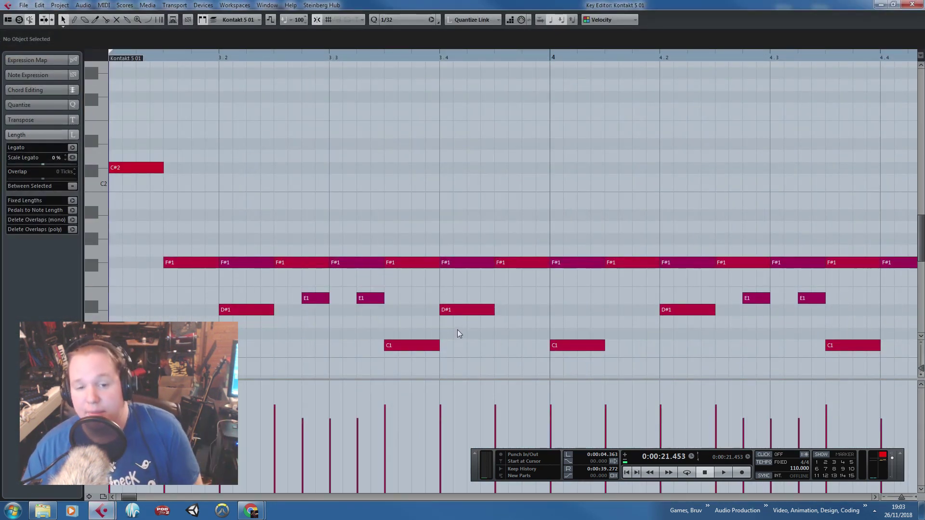
scroll(415, 331, "down", 4)
scroll(414, 327, "right", 4)
scroll(400, 339, "left", 4)
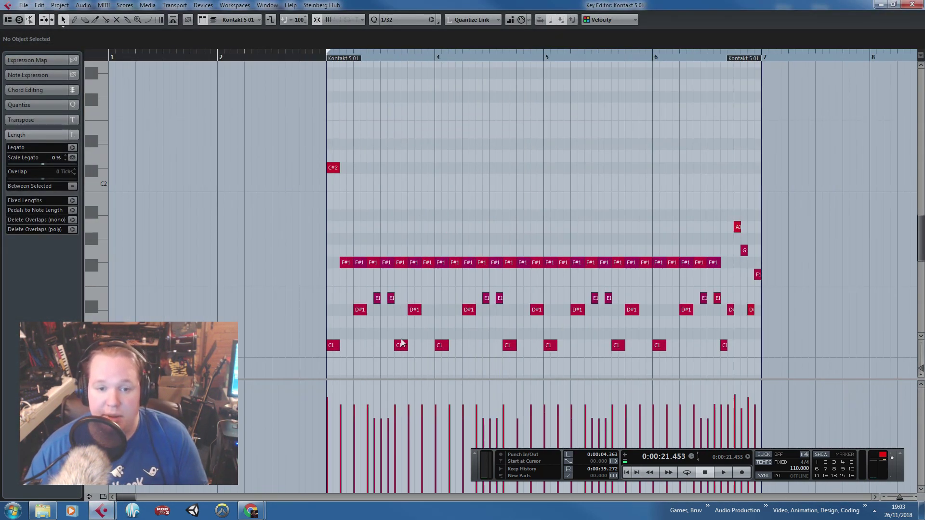
left_click(338, 347)
left_click(477, 245)
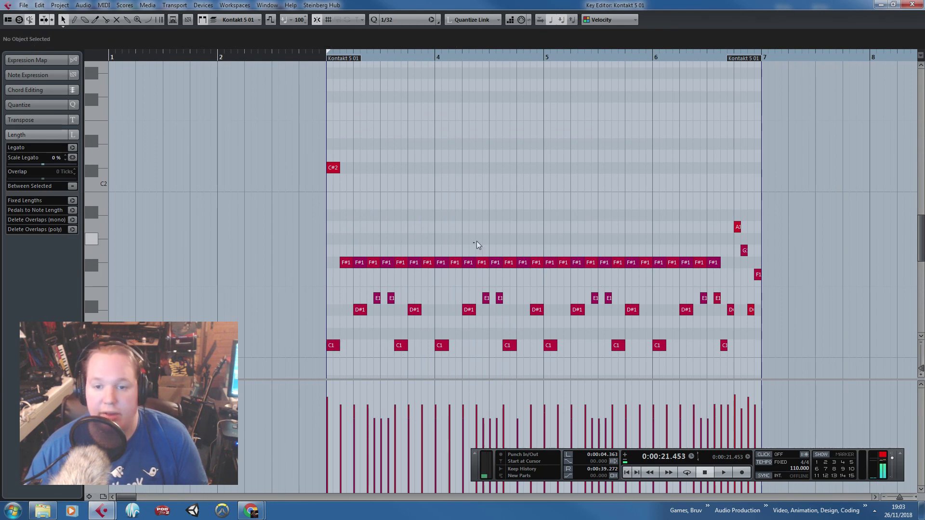
left_click(907, 4)
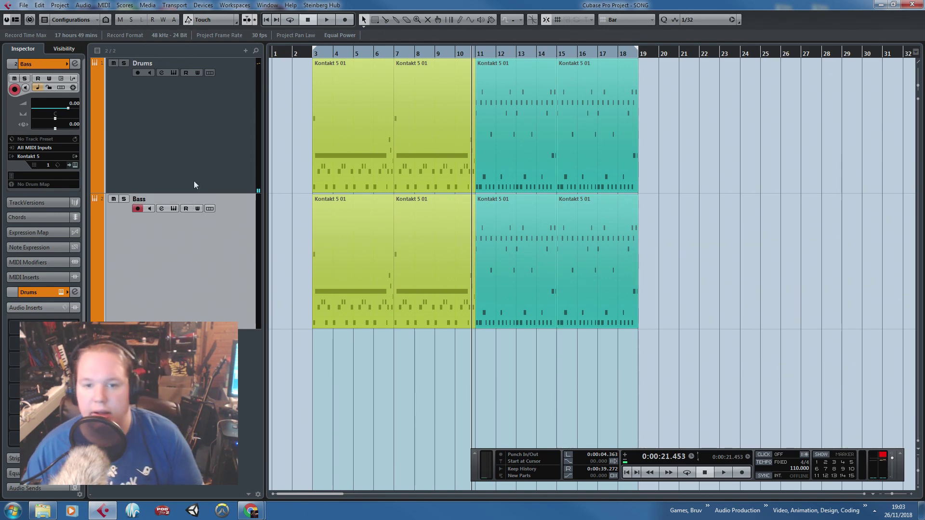
Join the Bass track's parts into one and delete every note except the C1 kick notes.
double_click(389, 247)
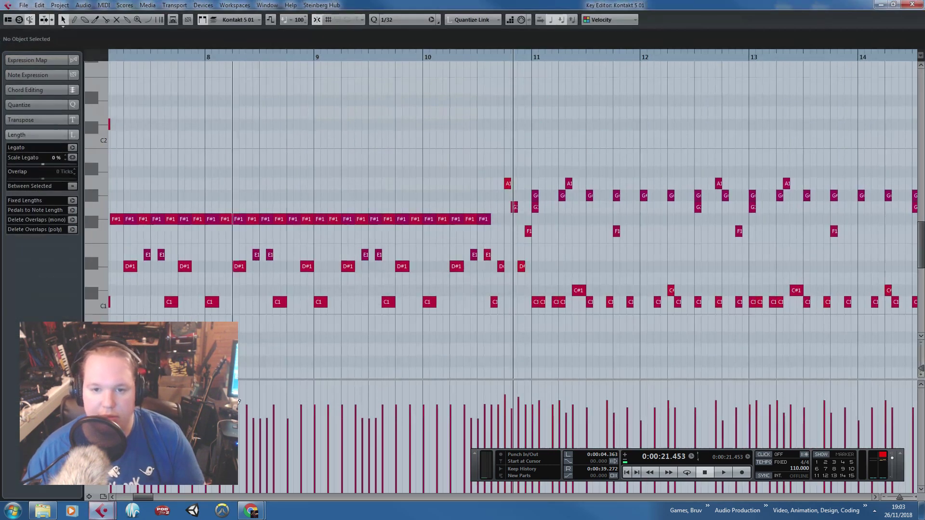
key("g")
key("g")
key("g")
left_click_drag(123, 99, 443, 288)
key("Delete")
key("h")
key("h")
key("h")
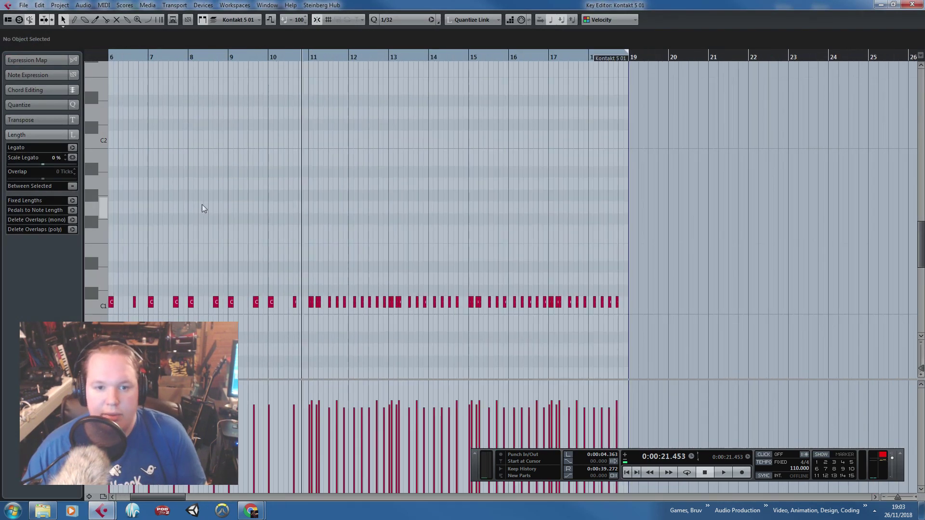
left_click(914, 5)
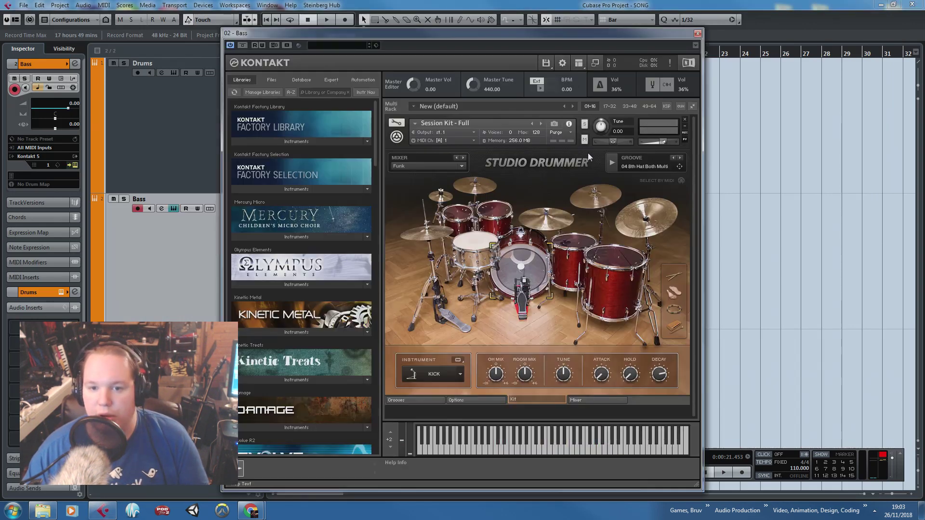
Replace the Bass track's Session Kit - Full instrument in Kontakt with Scarbee Jay-Bass - Both.
left_click(684, 120)
left_click_drag(376, 130, 398, 327)
scroll(291, 244, "up", 3)
left_click(283, 245)
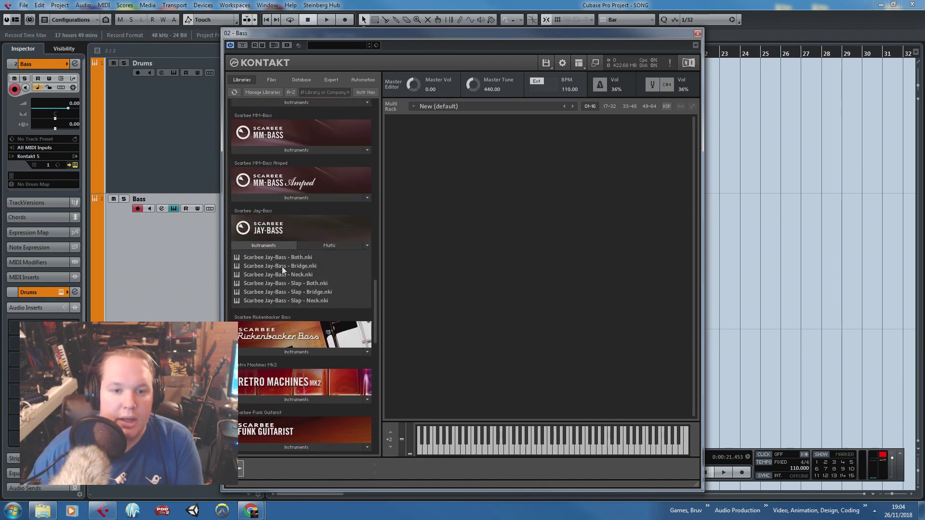
double_click(286, 257)
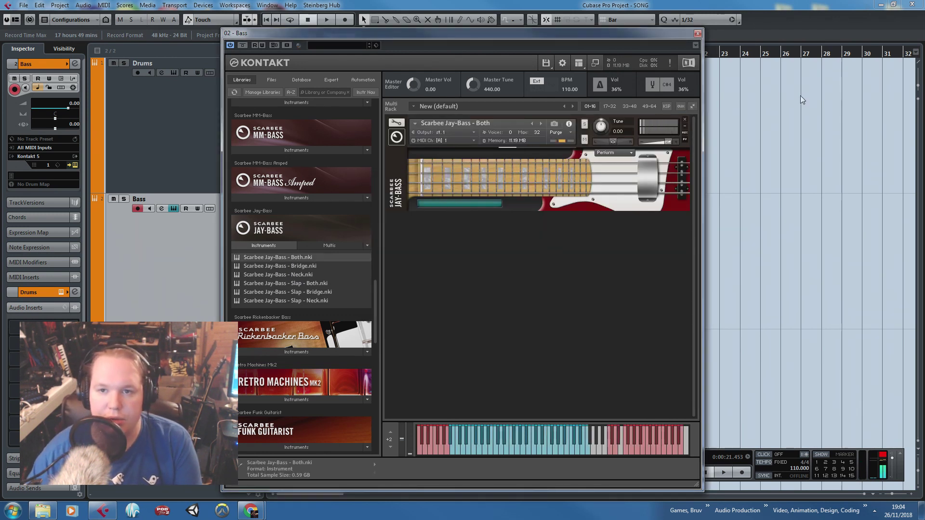
left_click(698, 34)
Transpose all notes in the Bass part up one octave from C1 to C2.
left_click(328, 286)
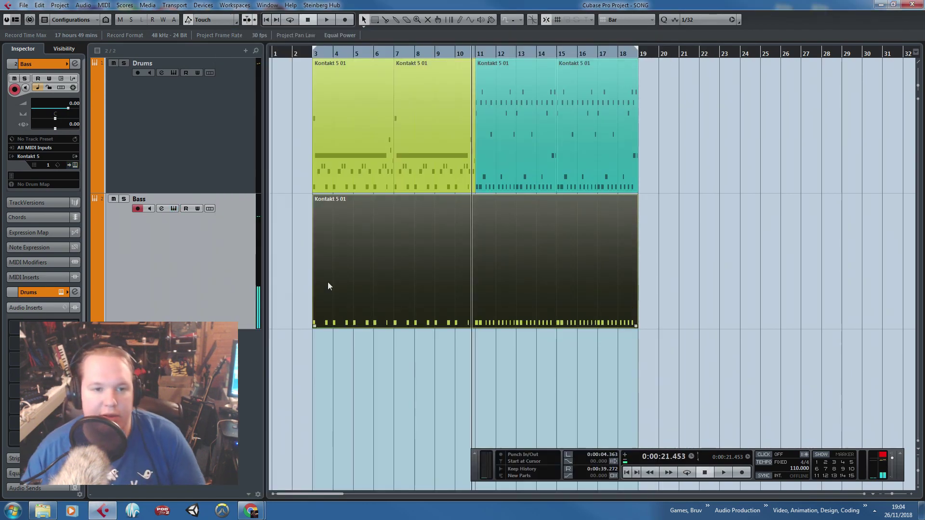
double_click(548, 293)
scroll(573, 310, "down", 2)
left_click_drag(721, 330, 154, 217)
scroll(157, 268, "up", 6)
key("h")
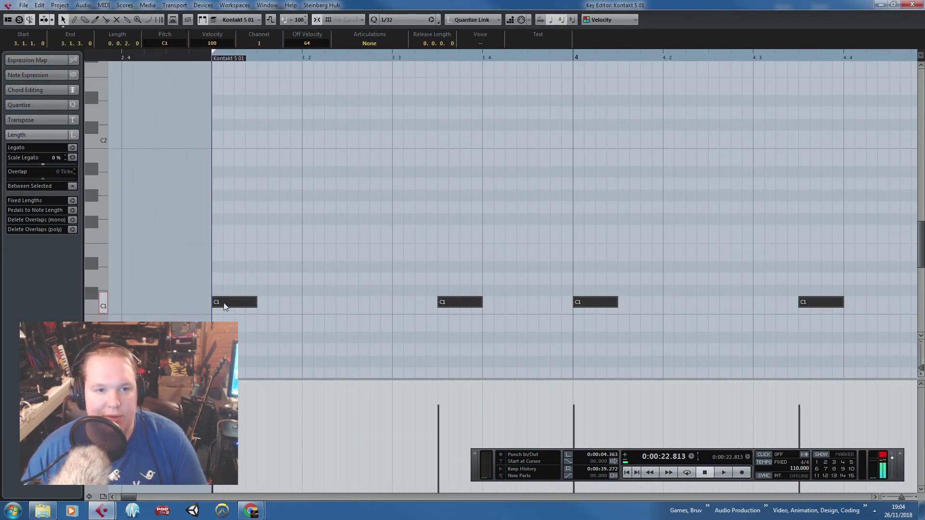
left_click_drag(225, 306, 231, 140)
key("g")
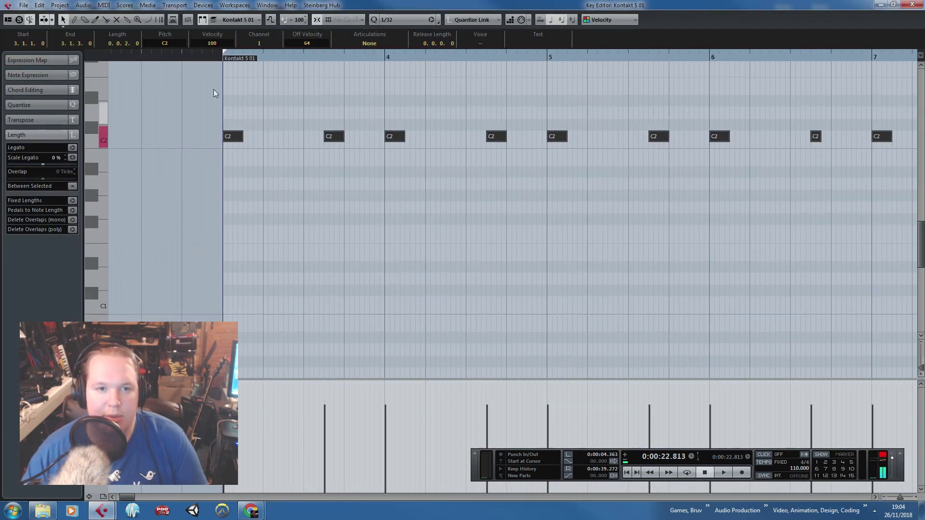
Play the Bass part from bar 3 and review its transposed notes across both sections.
key("space")
key("g")
scroll(299, 183, "up", 5)
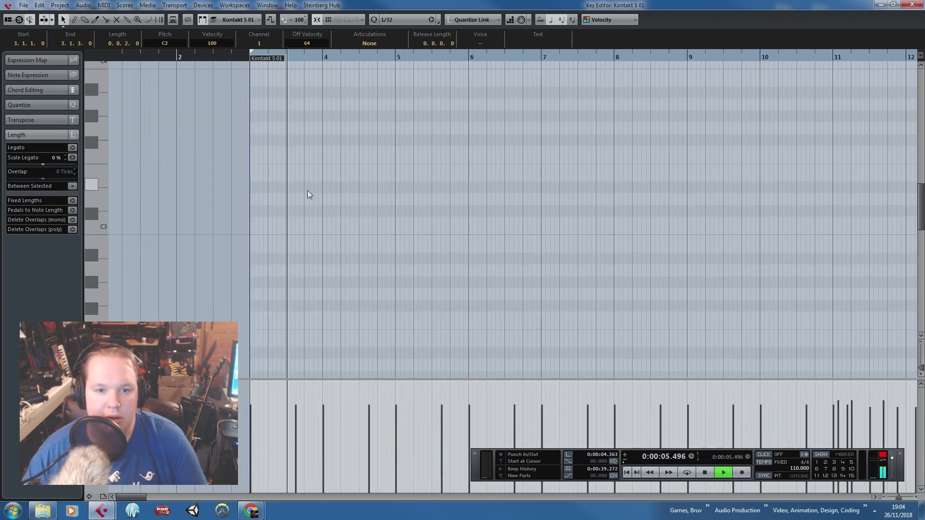
left_click(307, 190)
scroll(311, 171, "down", 2)
key("h")
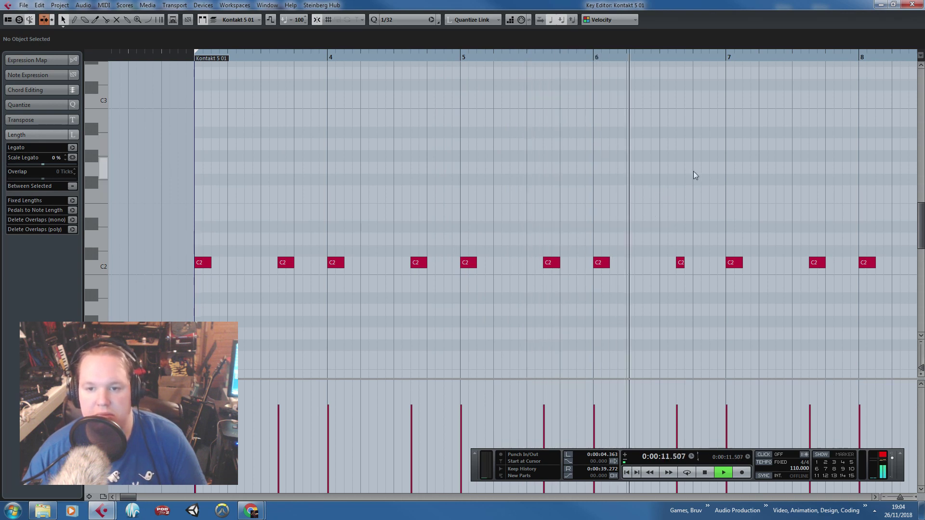
key("h")
key("g")
key("g")
key("g")
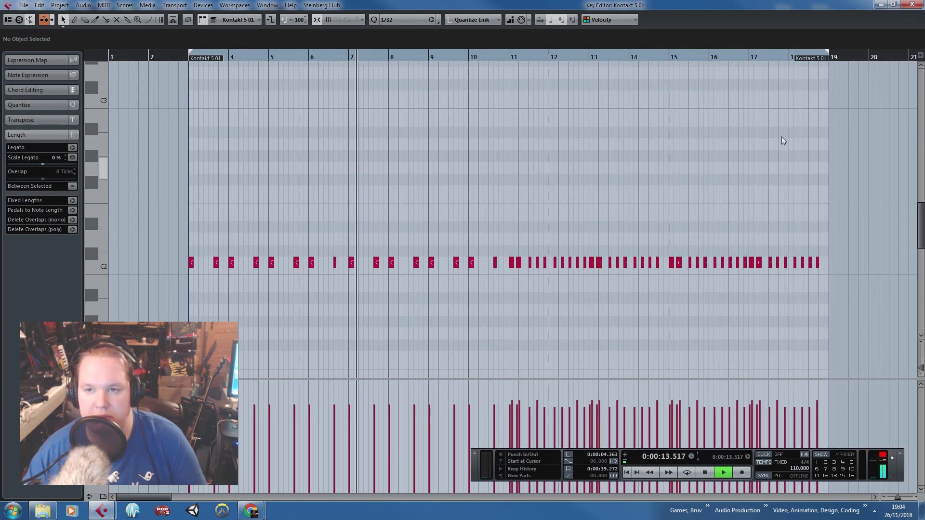
Return to the project and listen to the Drums and Bass tracks together into the teal section, and stop playback.
left_click(884, 6)
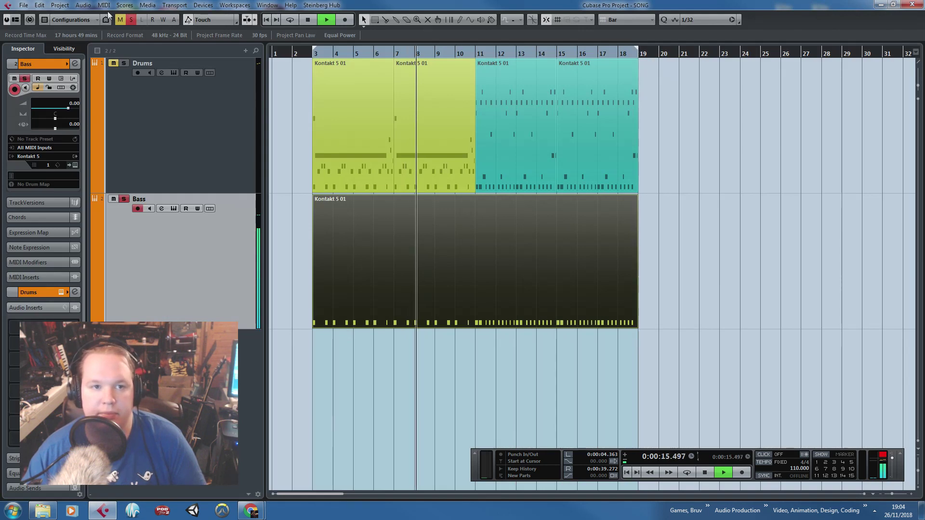
scroll(389, 411, "up", 3)
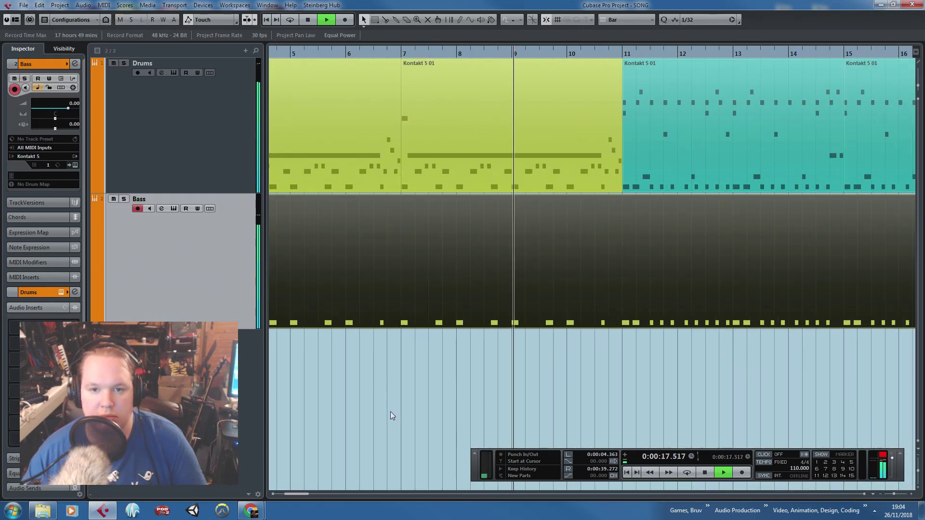
scroll(391, 412, "down", 1)
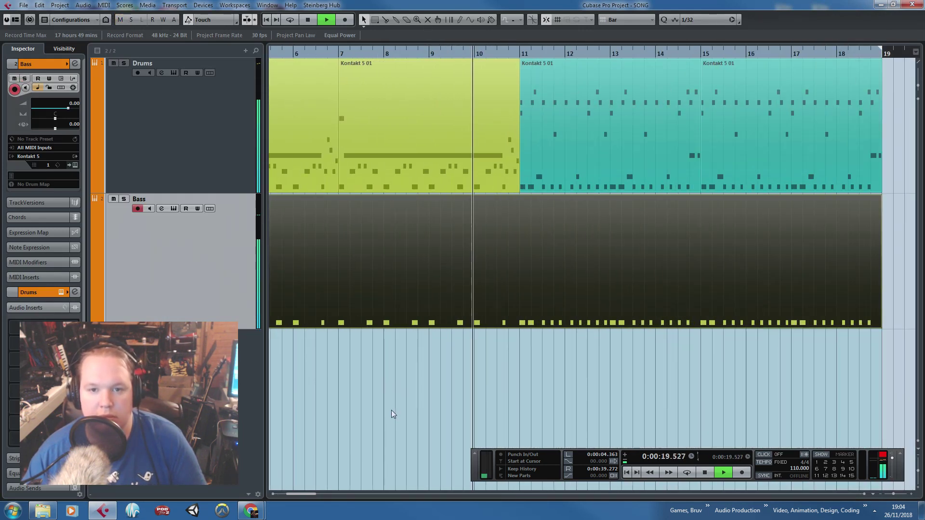
scroll(388, 409, "up", 2)
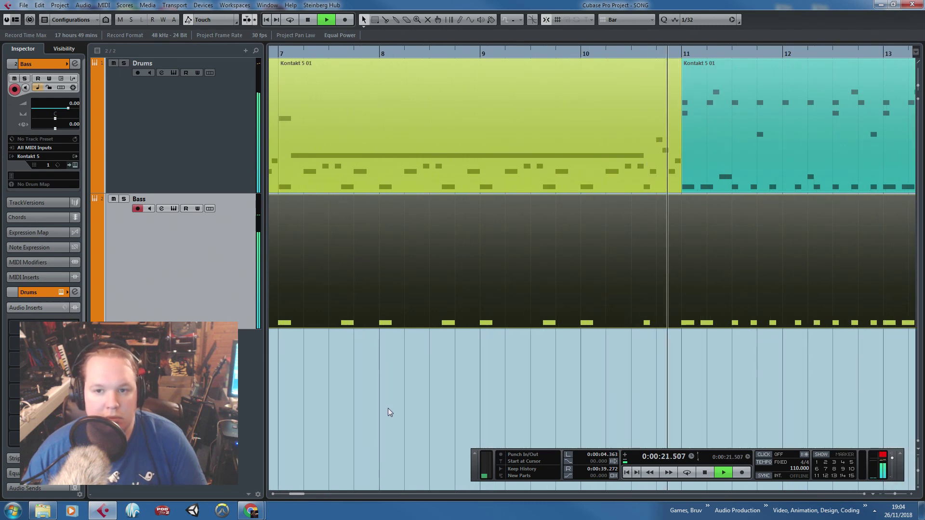
scroll(388, 409, "down", 3)
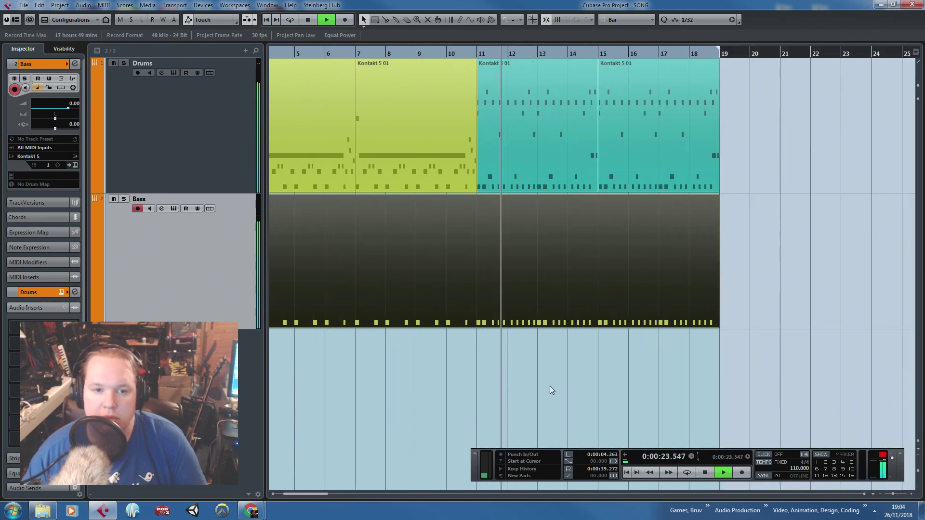
scroll(499, 320, "up", 5)
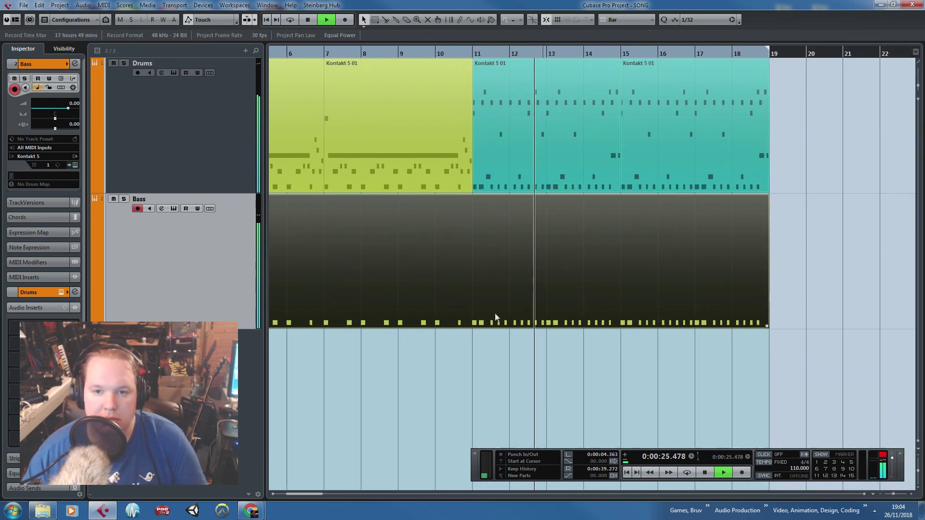
scroll(661, 364, "down", 6)
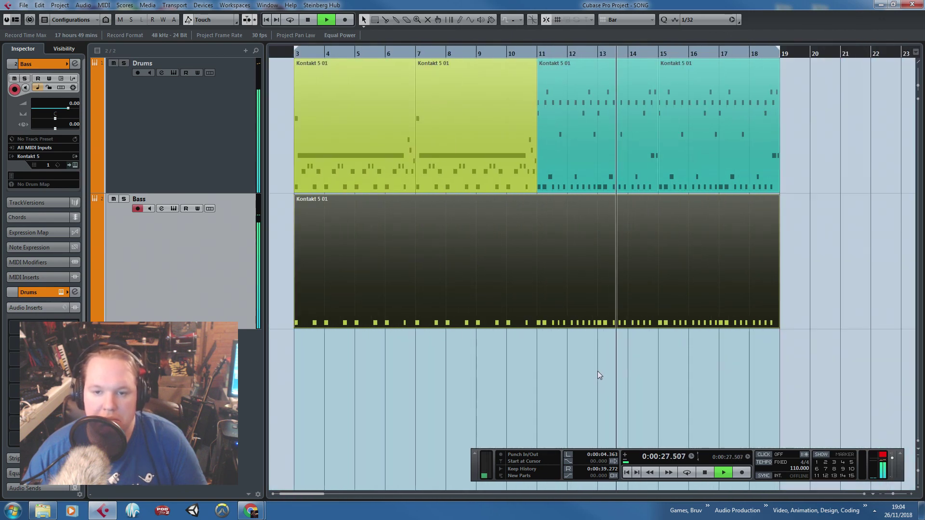
key("space")
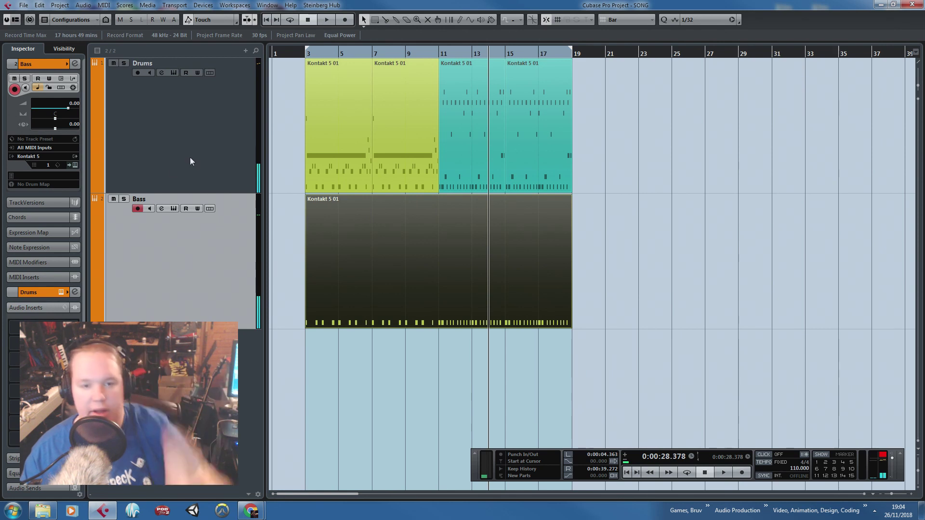
Reduce the height of the Drums and Bass tracks together.
left_click(212, 155)
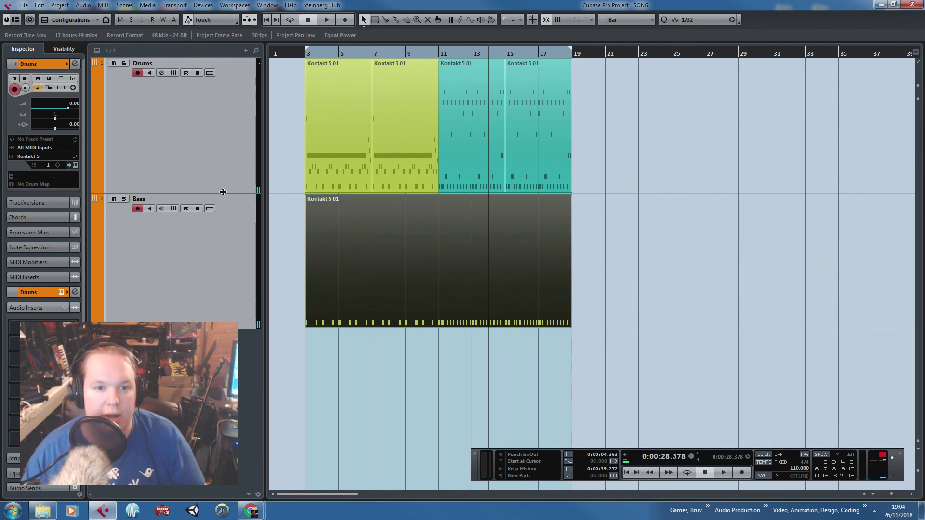
left_click_drag(223, 193, 233, 155)
left_click_drag(656, 316, 406, 309)
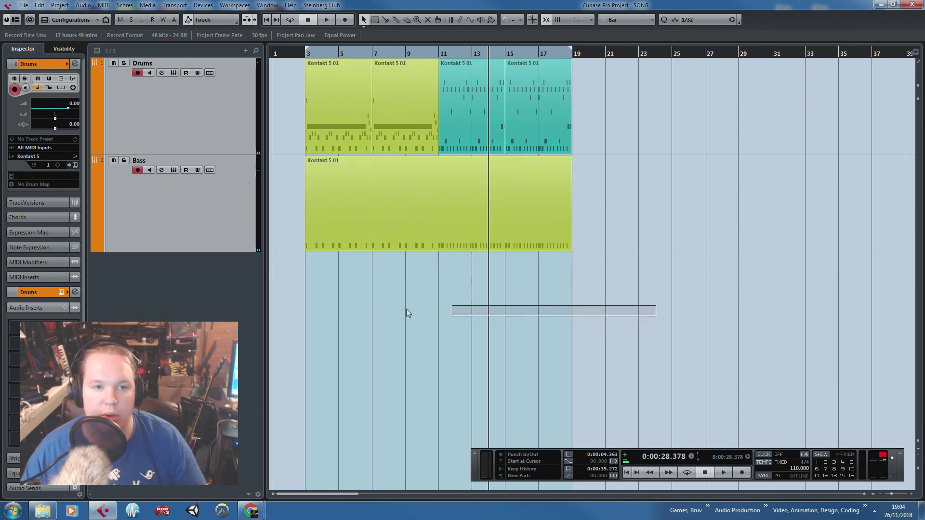
Duplicate the Drums track, join the copy's parts into one, and duplicate that copy.
right_click(233, 135)
left_click(278, 168)
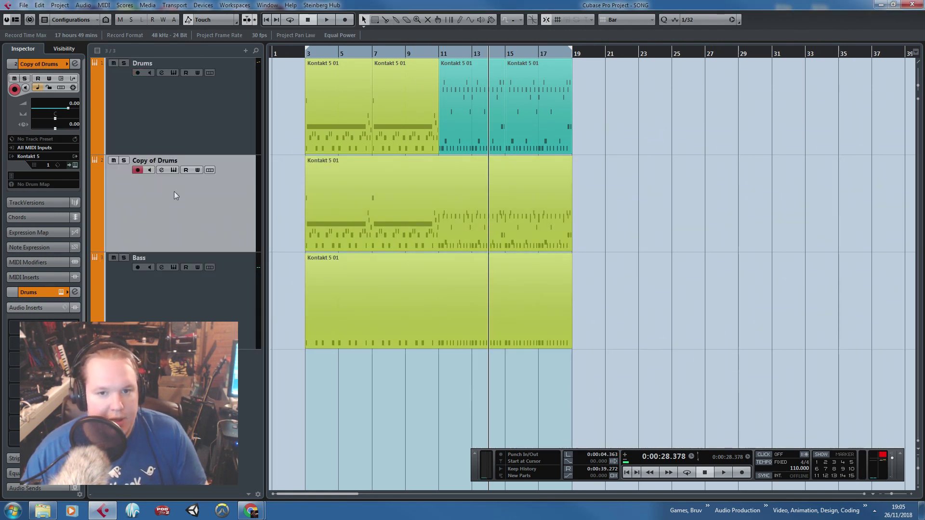
right_click(236, 202)
left_click(273, 230)
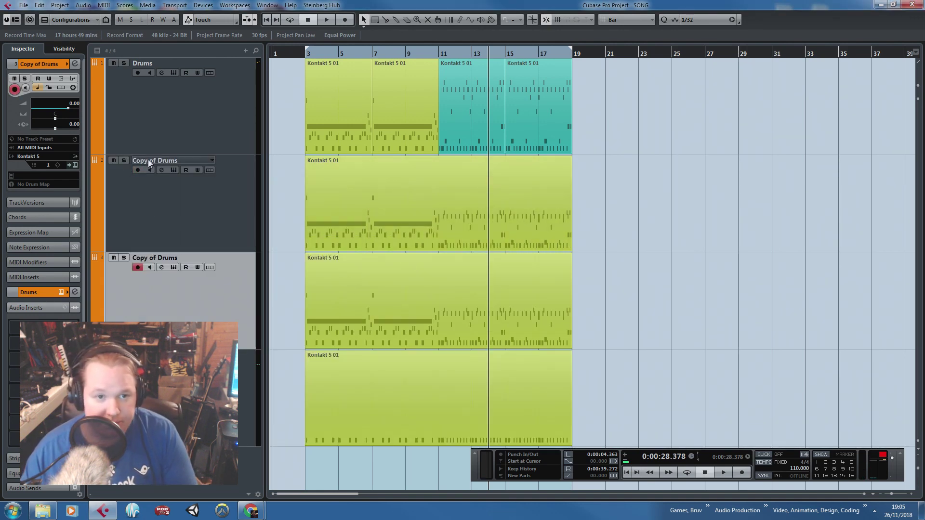
Rename the first copy of the Drums track Snare.
double_click(153, 161)
type("Snare")
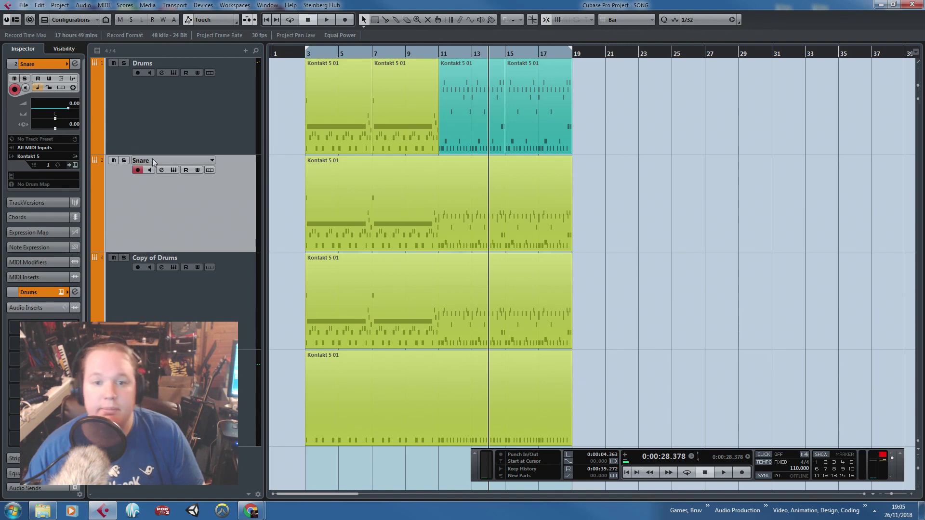
key("Return")
Delete the C1 kick notes and all notes from F#1 upwards in the Snare track's part.
left_click(434, 205)
double_click(433, 204)
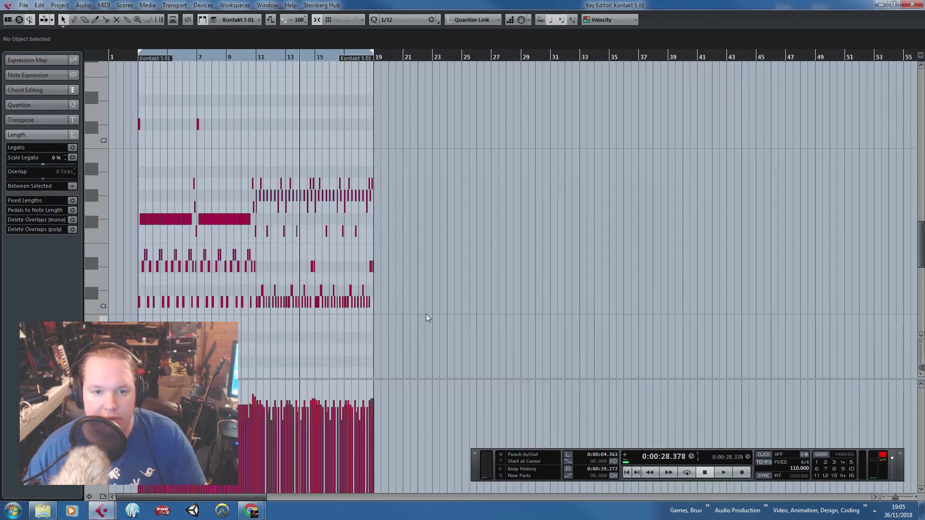
left_click_drag(508, 335, 105, 303)
key("Delete")
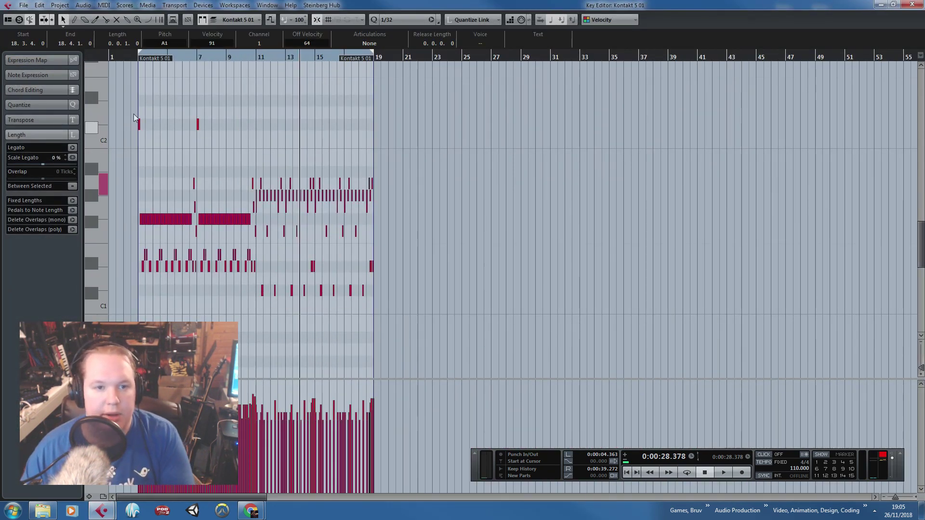
left_click_drag(133, 96, 449, 215)
key("Delete")
Delete the F1 notes from the Snare part, audition the remaining snare notes, and return to the project.
key("h")
key("h")
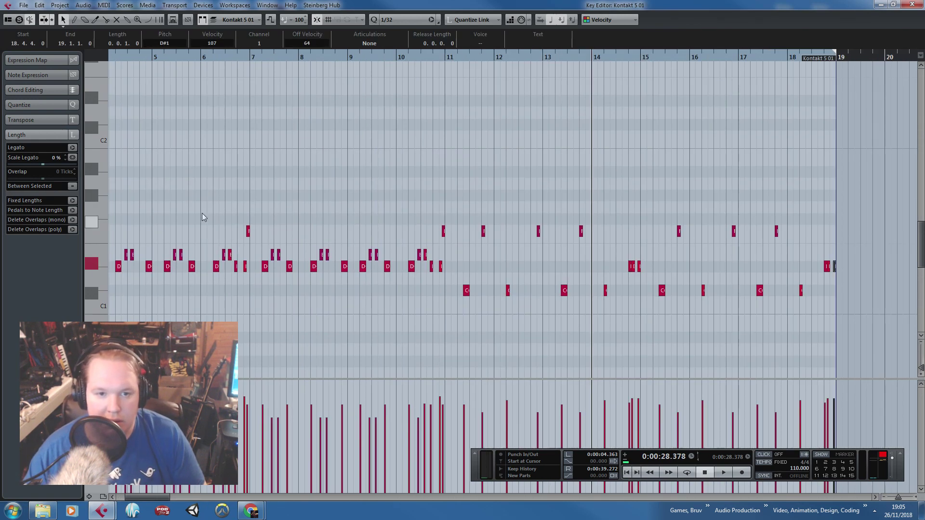
left_click_drag(226, 209, 810, 230)
key("Delete")
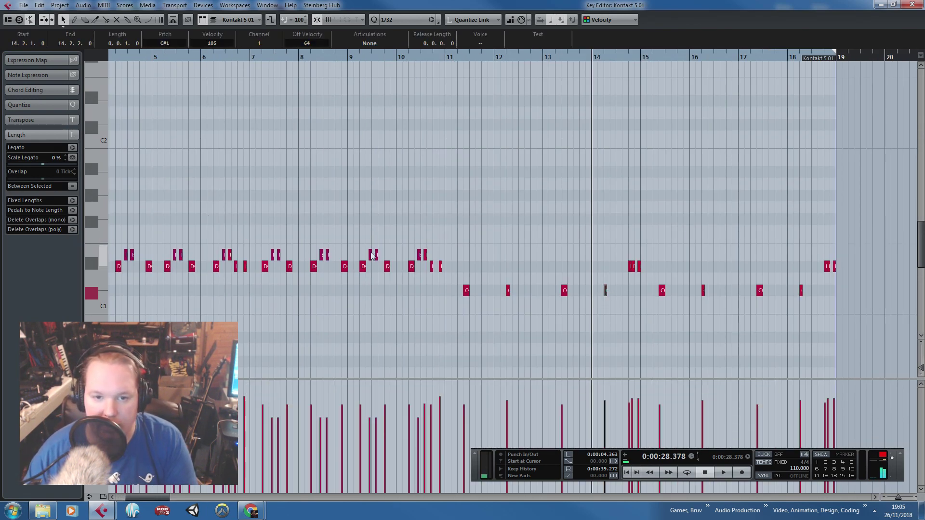
left_click(411, 266)
left_click(573, 211)
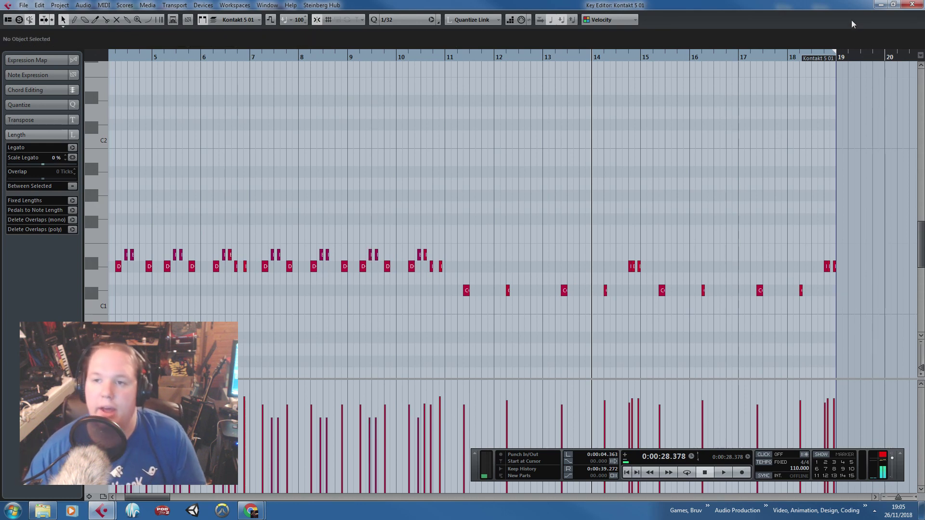
left_click(912, 5)
key("ctrl+w")
Rename the second copy of the Drums track Toms and close its Kontakt window.
left_click(189, 265)
double_click(186, 262)
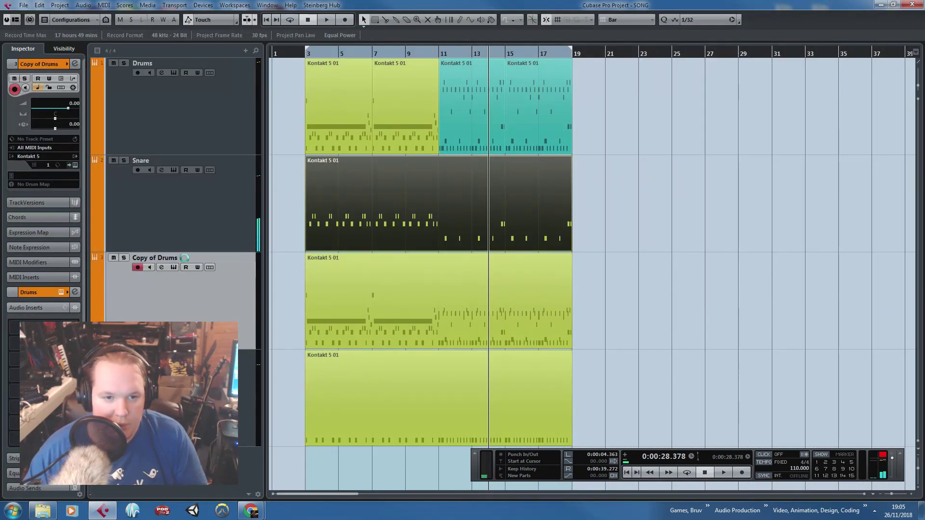
type("Toms")
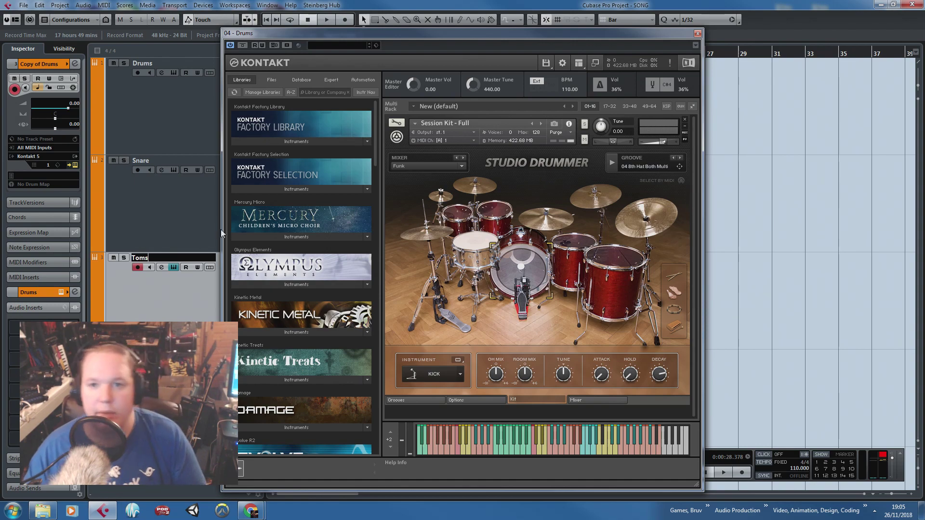
key("Return")
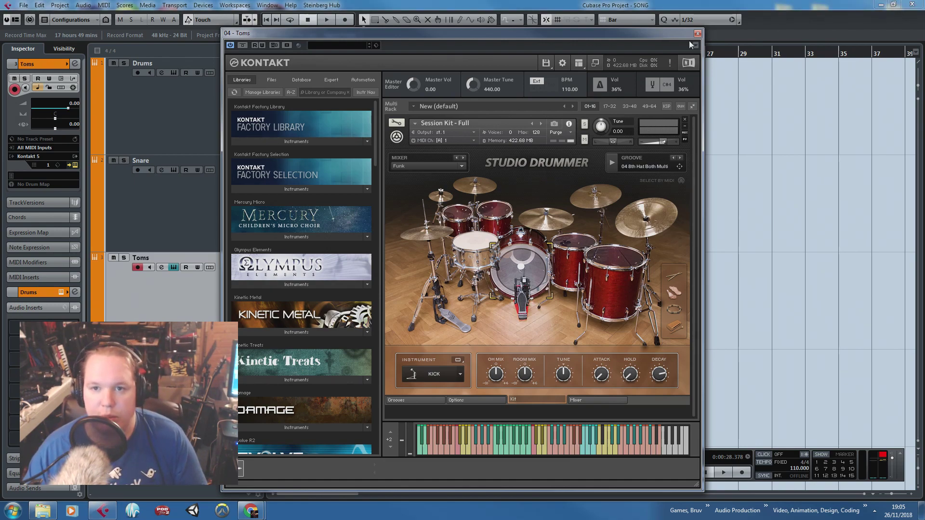
left_click(698, 35)
Delete all kick and snare notes from C1 to E1 in the Toms track's part.
double_click(542, 320)
key("g")
key("g")
key("g")
key("g")
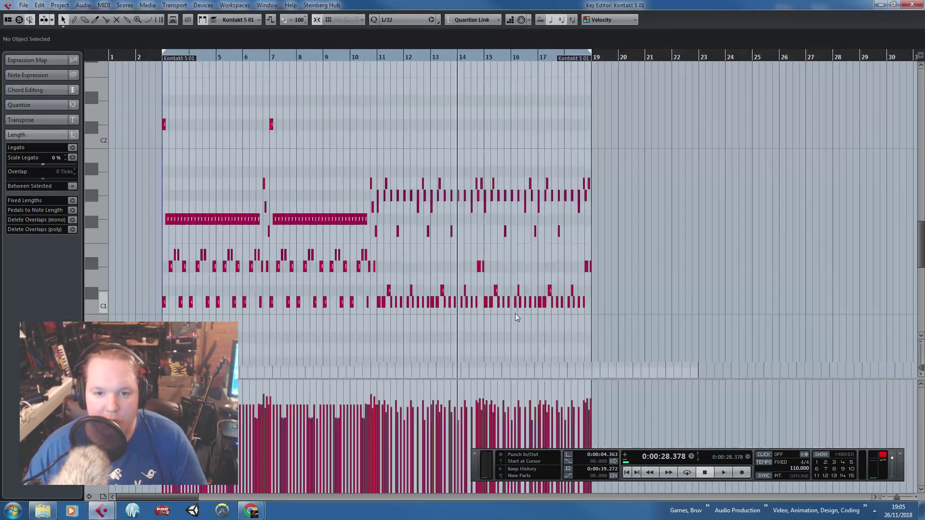
left_click_drag(589, 329, 128, 255)
key("Delete")
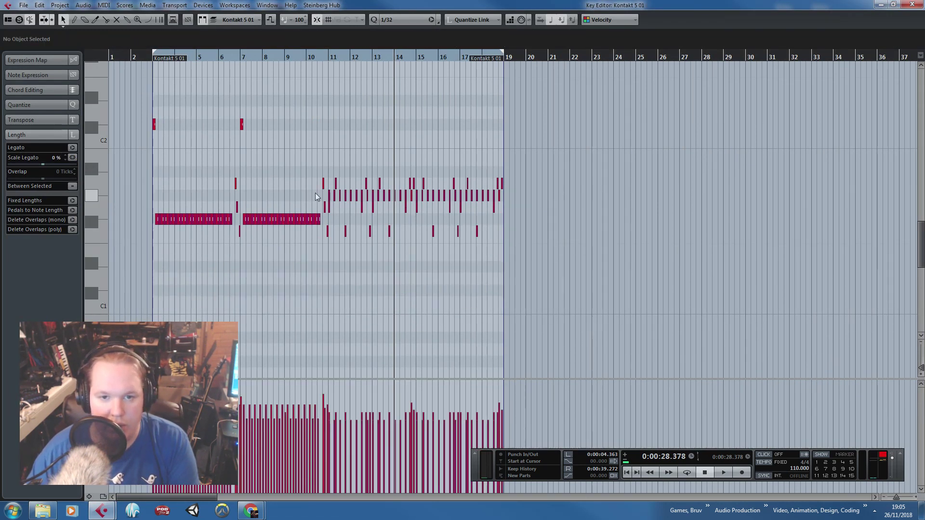
Delete the G#1 row of notes and the two C#2 notes from the Toms part.
left_click_drag(531, 194, 531, 193)
key("Delete")
left_click_drag(282, 91, 103, 136)
key("Delete")
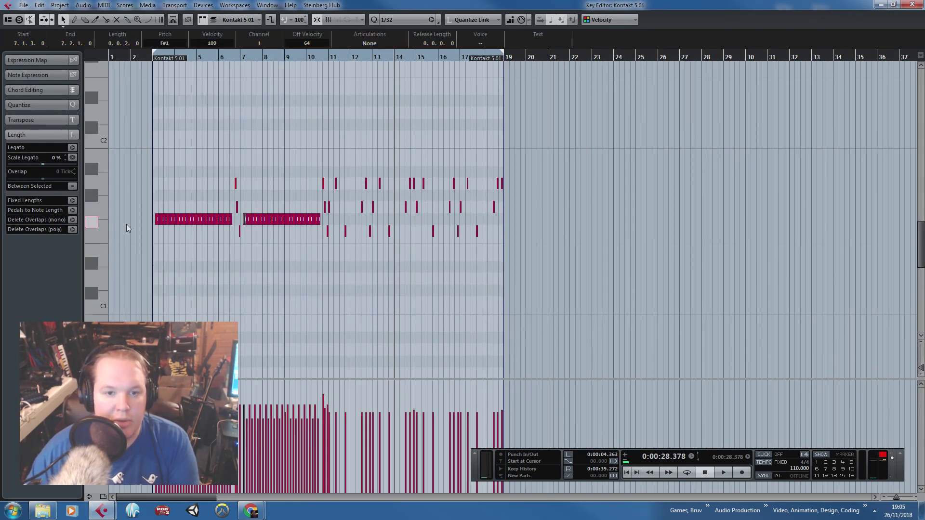
Delete the F#1 row of notes from the Toms part and return to the project.
left_click_drag(126, 223, 326, 219)
key("Delete")
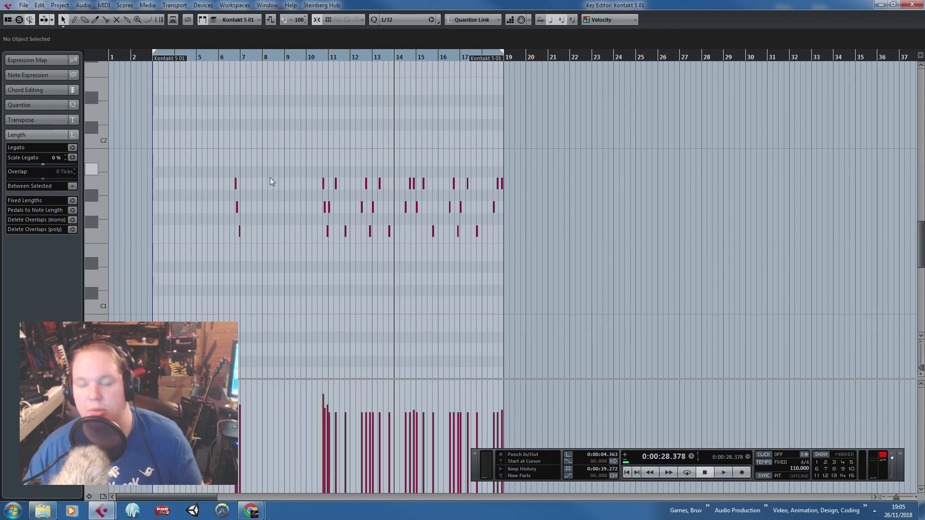
left_click(911, 4)
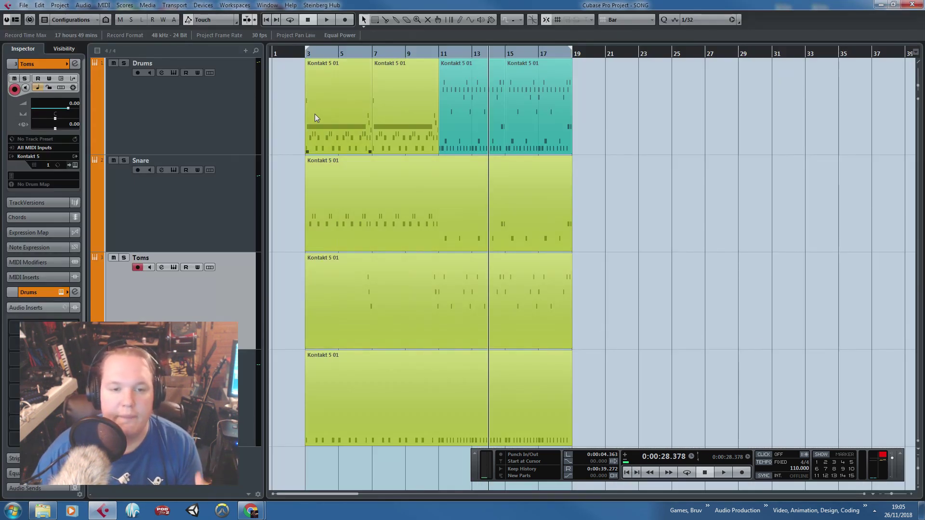
left_click(206, 209)
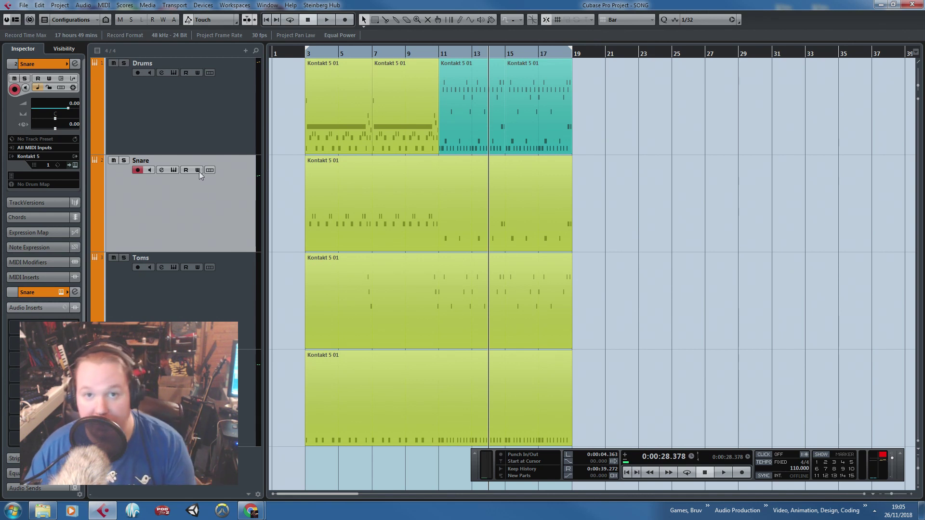
left_click(240, 396)
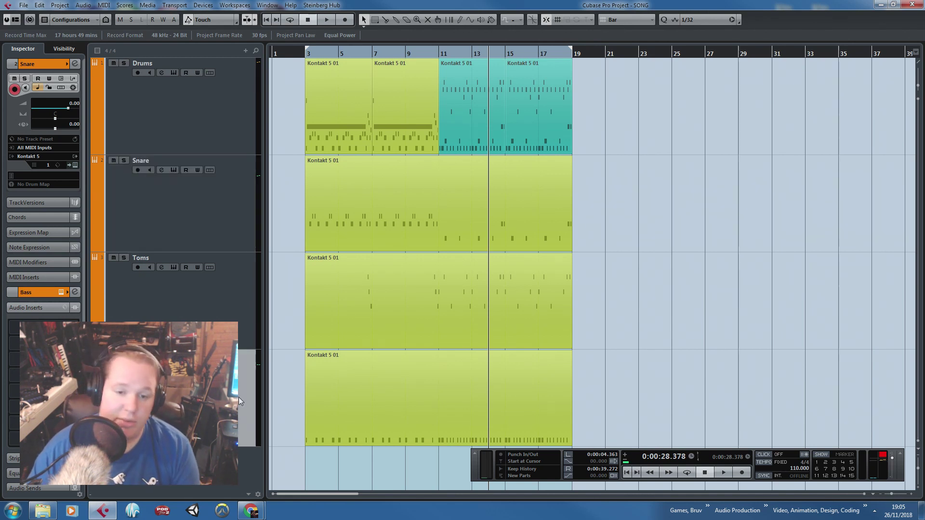
left_click(235, 290)
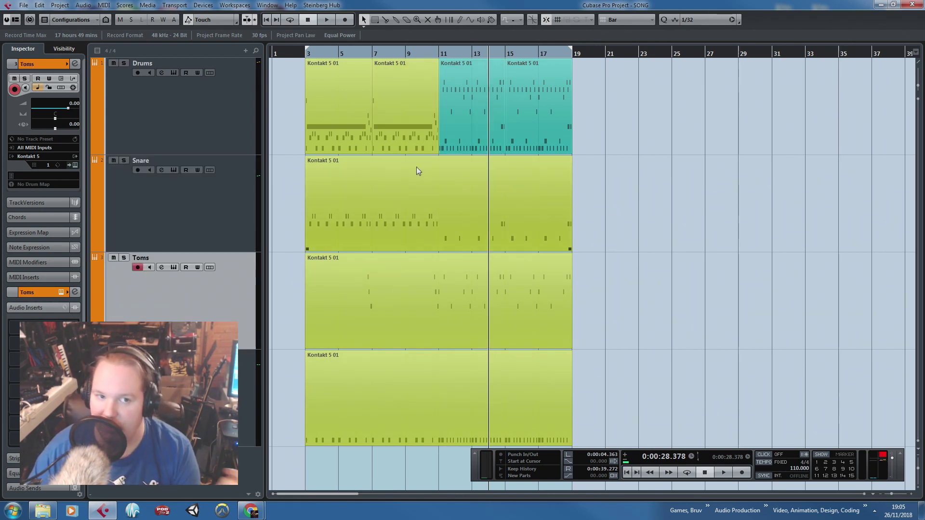
left_click(256, 234)
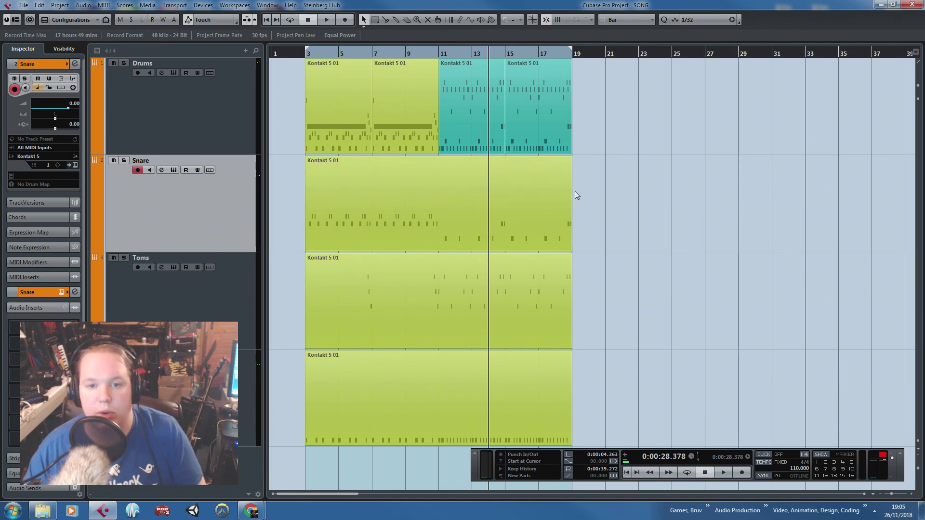
Duplicate the Snare part and the bass part so that both copies start at bar 19.
left_click(415, 212)
key("ctrl+d")
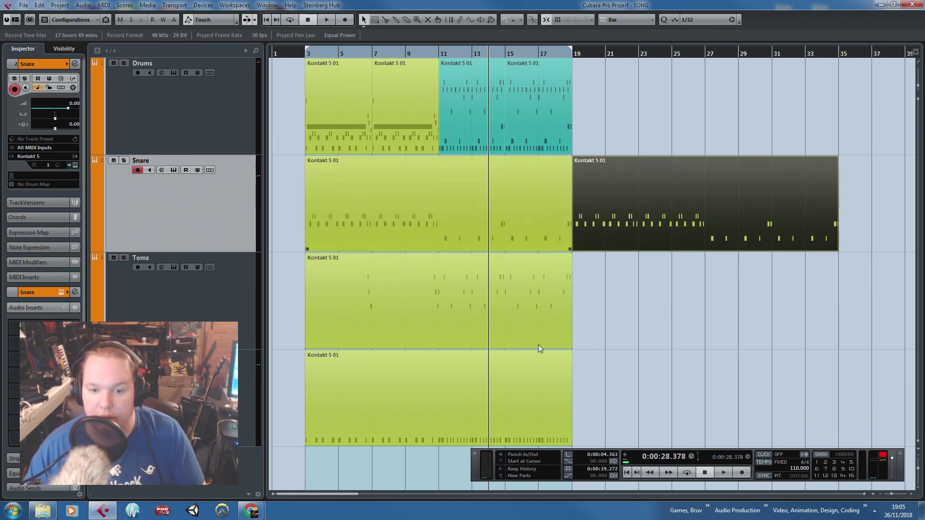
left_click(435, 438)
key("ctrl+d")
Move the duplicated Snare part onto the bass copy at bar 19 and glue the two into one part.
left_click(704, 316)
scroll(729, 278, "up", 2)
left_click(543, 194)
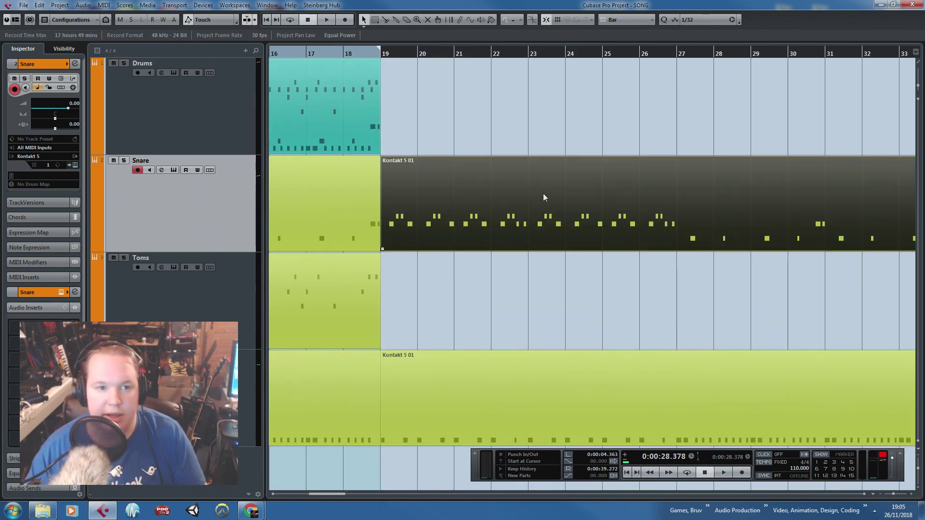
left_click_drag(551, 194, 561, 405)
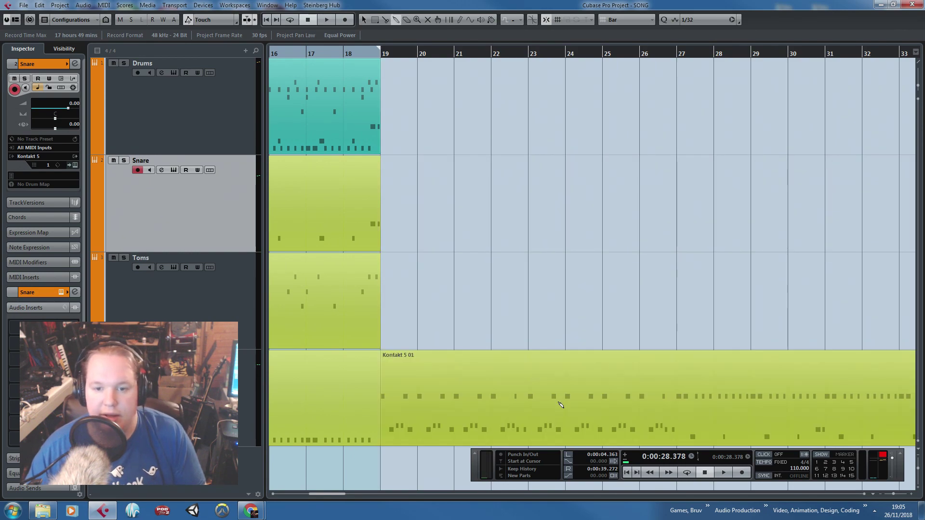
Open the merged bass part for note editing and raise its C#1 notes to D#1.
double_click(560, 405)
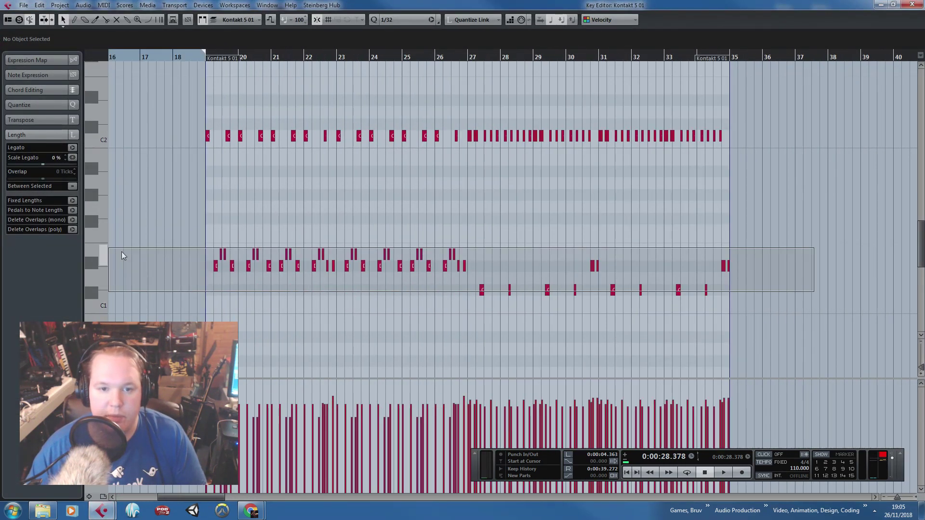
left_click_drag(121, 252, 417, 310)
scroll(396, 294, "up", 3)
scroll(404, 288, "down", 4)
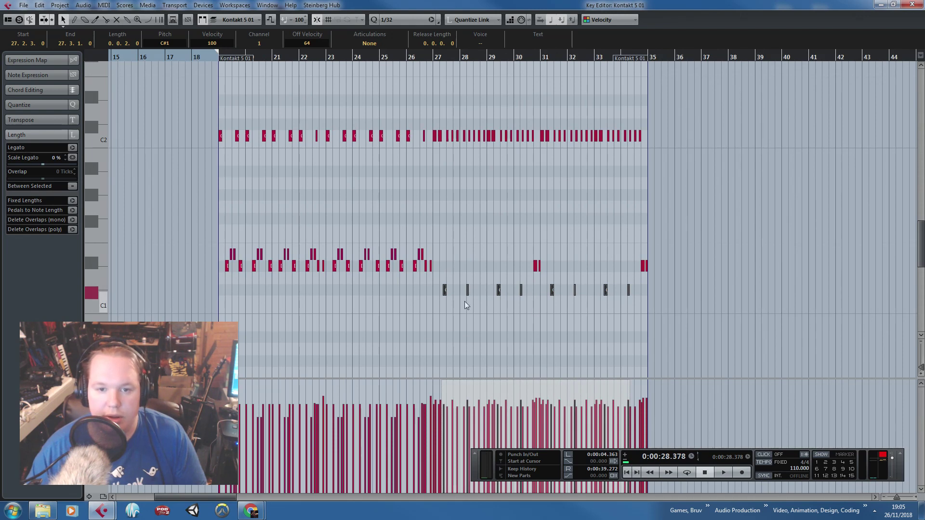
scroll(465, 304, "up", 4)
left_click_drag(431, 293, 430, 273)
scroll(430, 273, "down", 5)
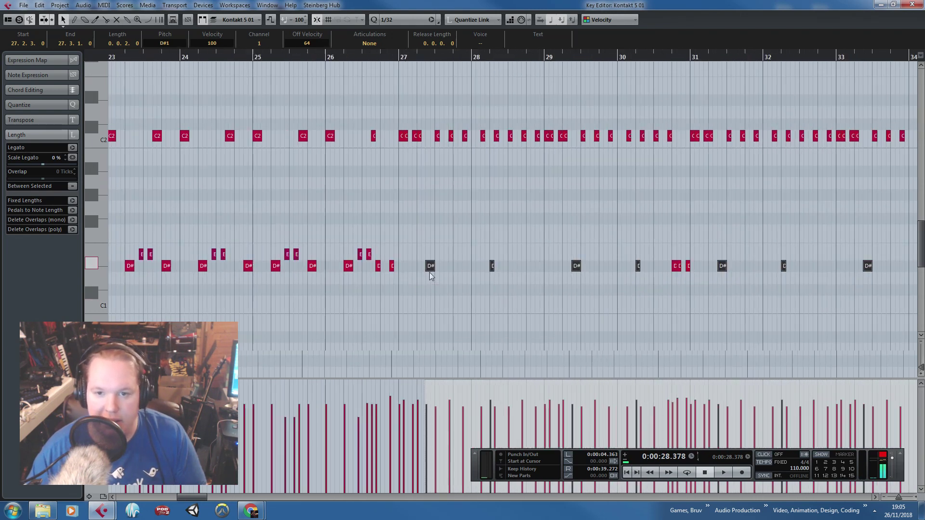
Move the D#1 and E1 notes up to C3 and C#3 without enlarging the part.
left_click_drag(667, 289, 159, 236)
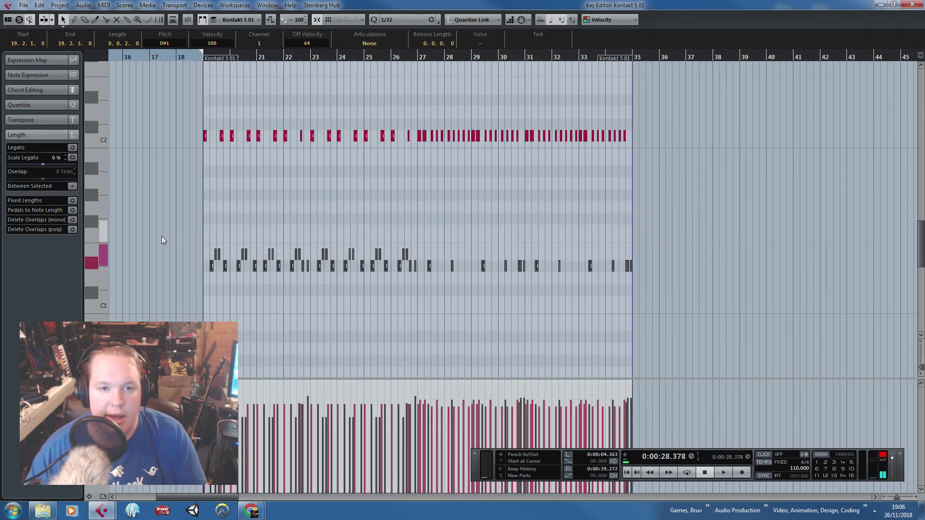
scroll(181, 248, "up", 5)
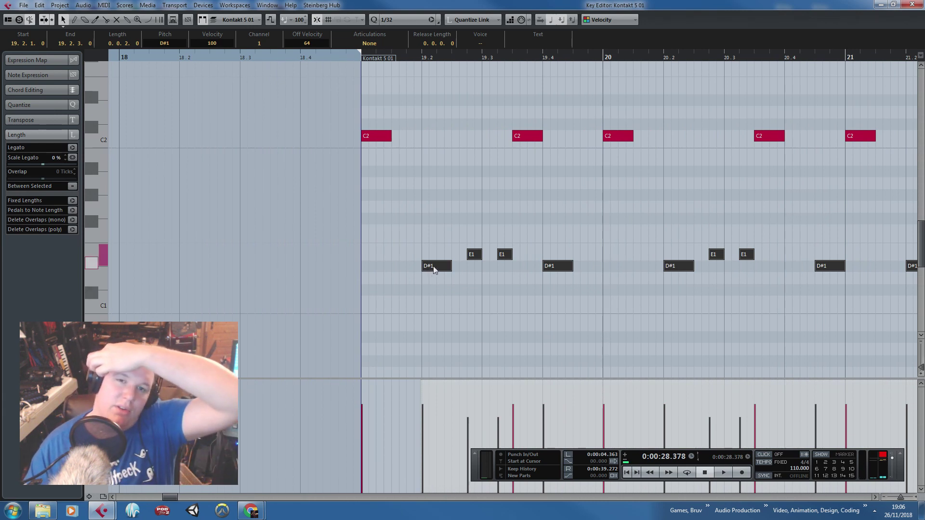
left_click_drag(433, 266, 438, 124)
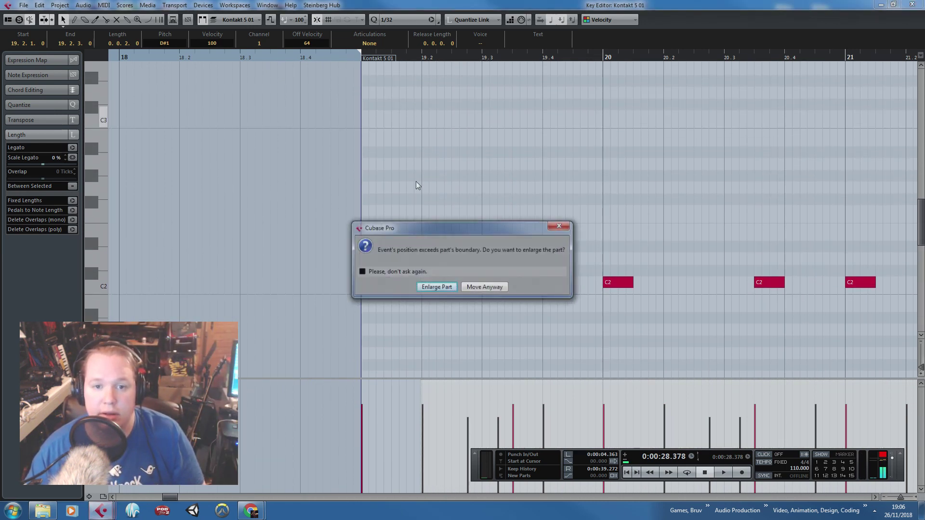
left_click(478, 288)
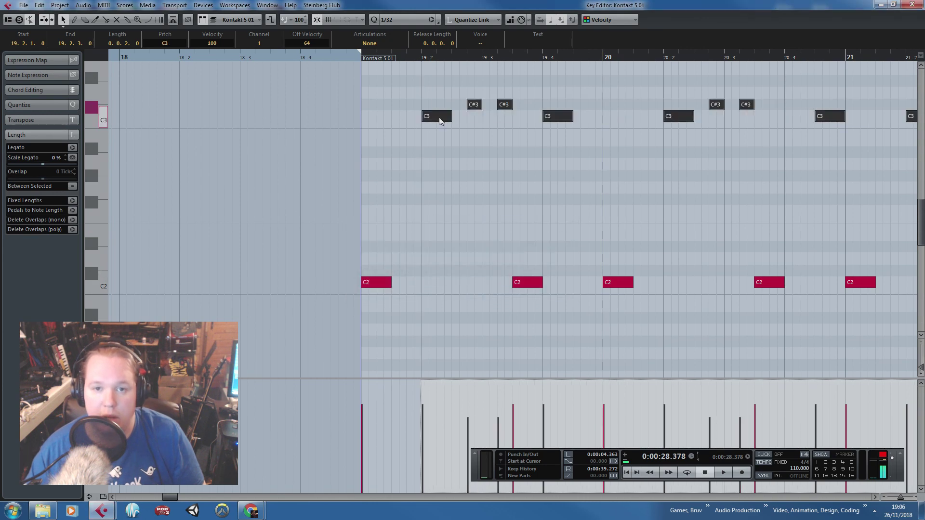
Lower all the C#3 notes in the bass part to A#2.
scroll(444, 137, "down", 4)
left_click(421, 94)
scroll(370, 90, "down", 2)
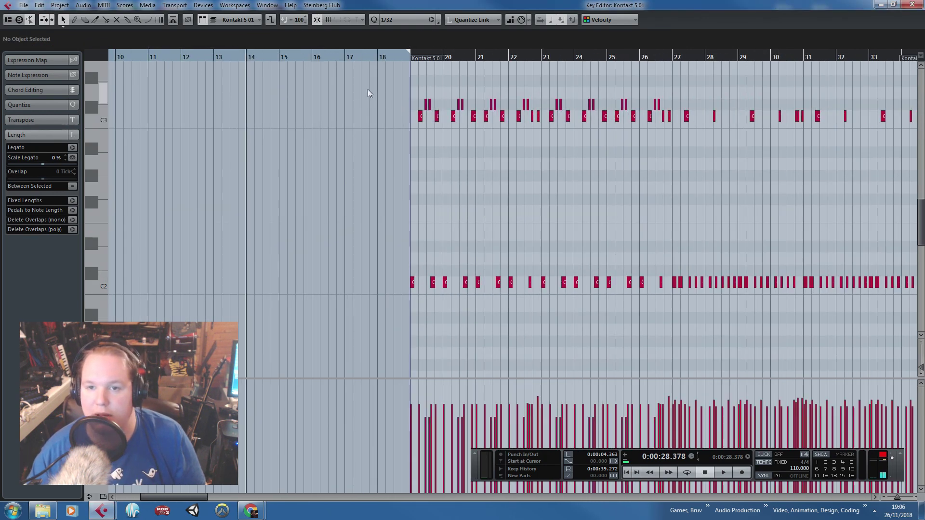
left_click_drag(370, 90, 707, 106)
scroll(662, 114, "up", 6)
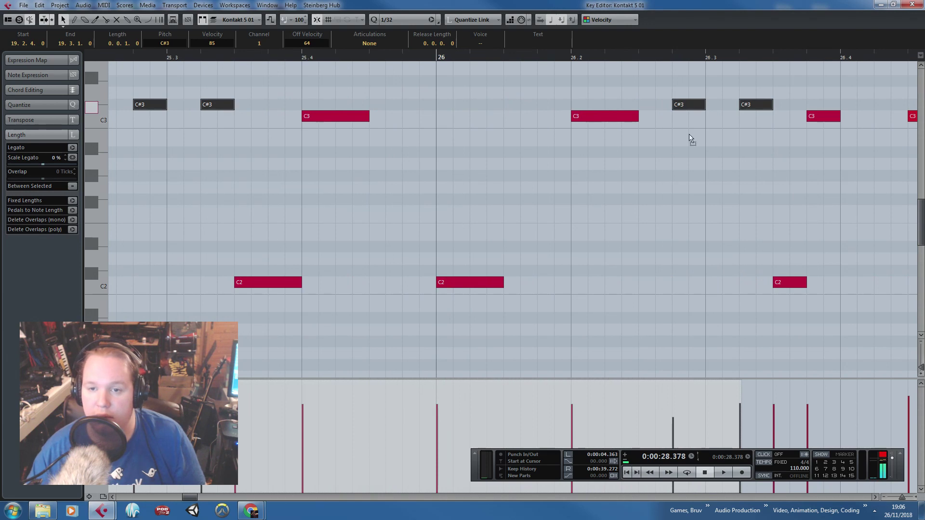
left_click_drag(690, 137, 684, 150)
scroll(565, 212, "down", 6)
Audition single C3 and A#2 bass notes, and lower all the A#2 notes to G2.
left_click(565, 212)
scroll(554, 193, "up", 2)
left_click_drag(755, 182, 48, 217)
scroll(431, 173, "up", 4)
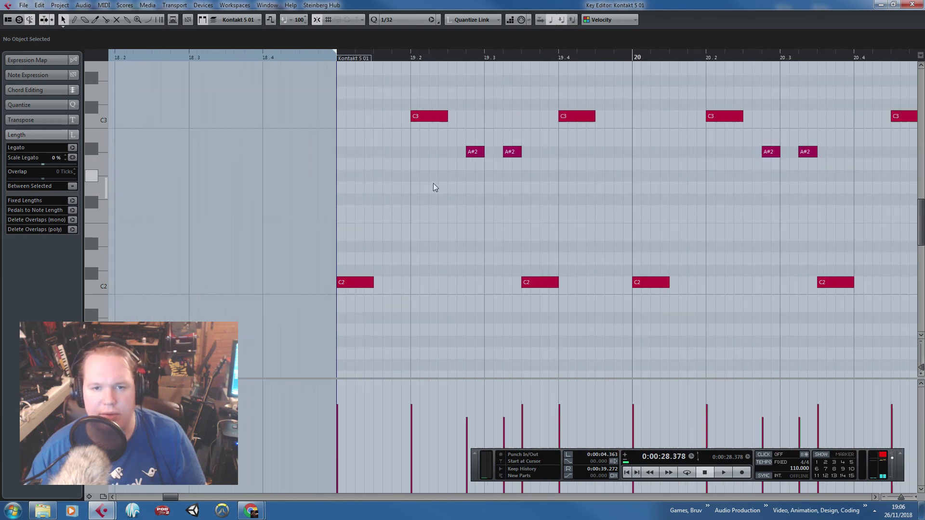
left_click(427, 115)
left_click(492, 153)
scroll(459, 177, "down", 2)
scroll(458, 178, "down", 2)
left_click_drag(844, 185, 456, 152)
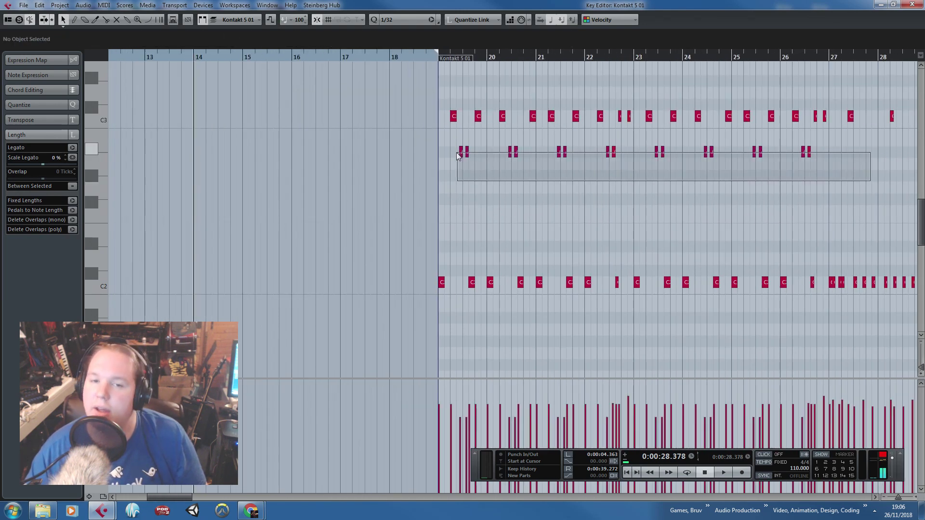
scroll(469, 171, "up", 4)
left_click_drag(365, 153, 371, 194)
scroll(371, 195, "down", 2)
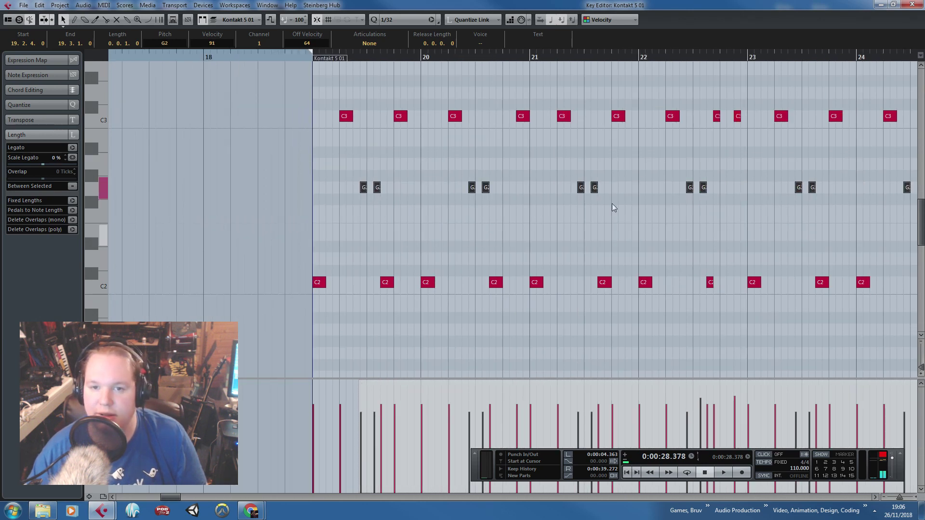
Play back the edited bass part from bar 19, and return to the project.
scroll(612, 203, "down", 2)
left_click(545, 63)
left_click_drag(471, 73, 500, 65)
left_click_drag(495, 57, 475, 59)
key("space")
scroll(509, 131, "up", 2)
scroll(521, 187, "up", 2)
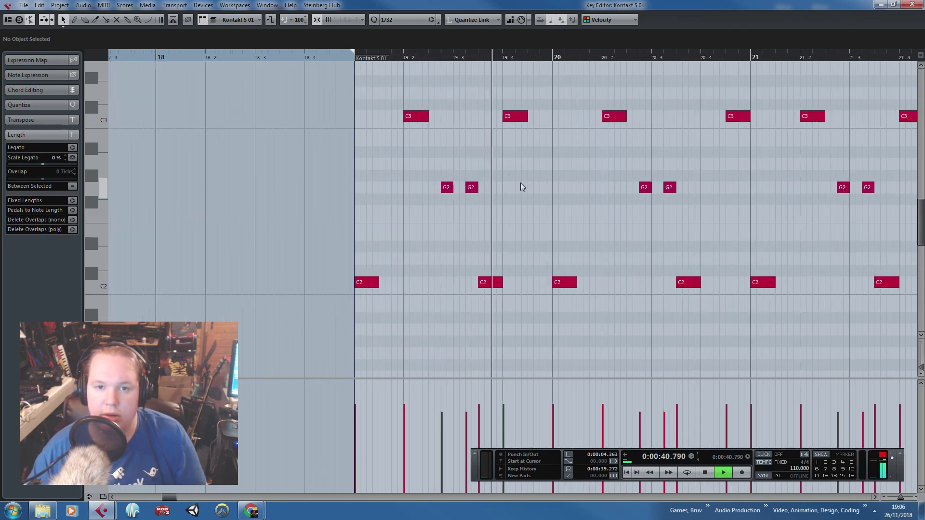
scroll(525, 202, "down", 4)
scroll(590, 219, "up", 2)
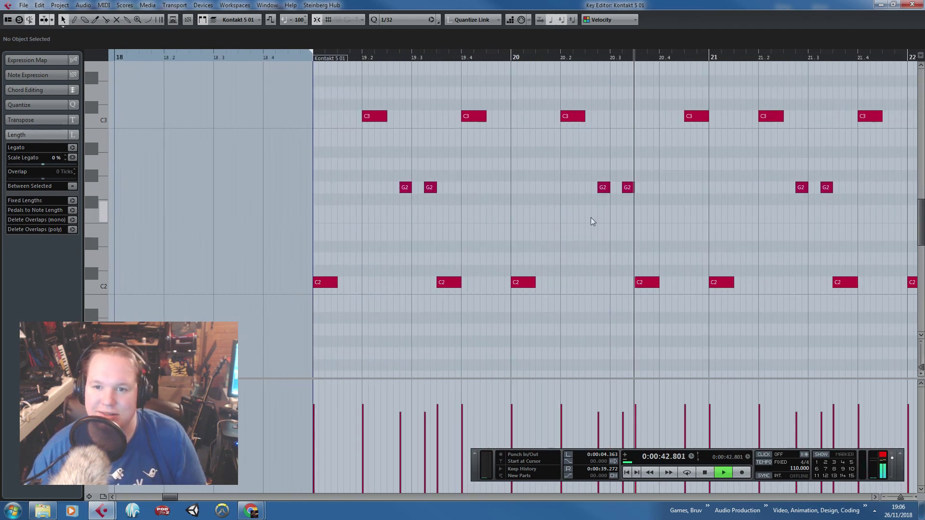
scroll(578, 236, "down", 4)
scroll(657, 250, "down", 3)
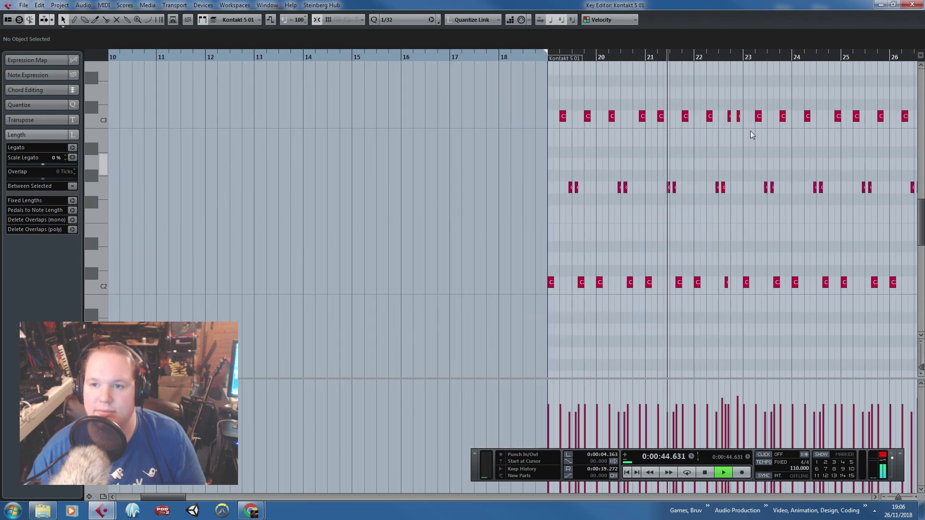
key("space")
key("Return")
key("g")
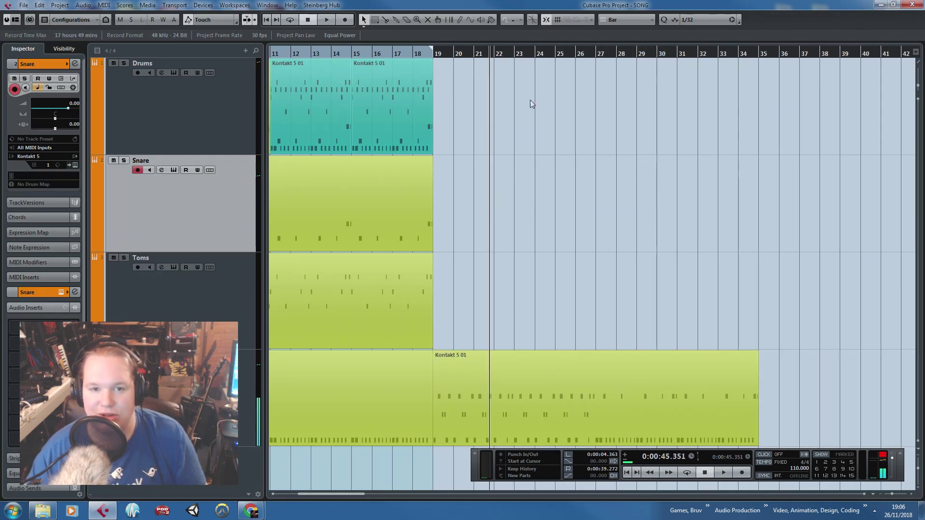
Duplicate the four Drums parts so the copies start at bar 19, and audition them together with the bass.
left_click_drag(529, 100, 235, 90)
key("ctrl+d")
key("space")
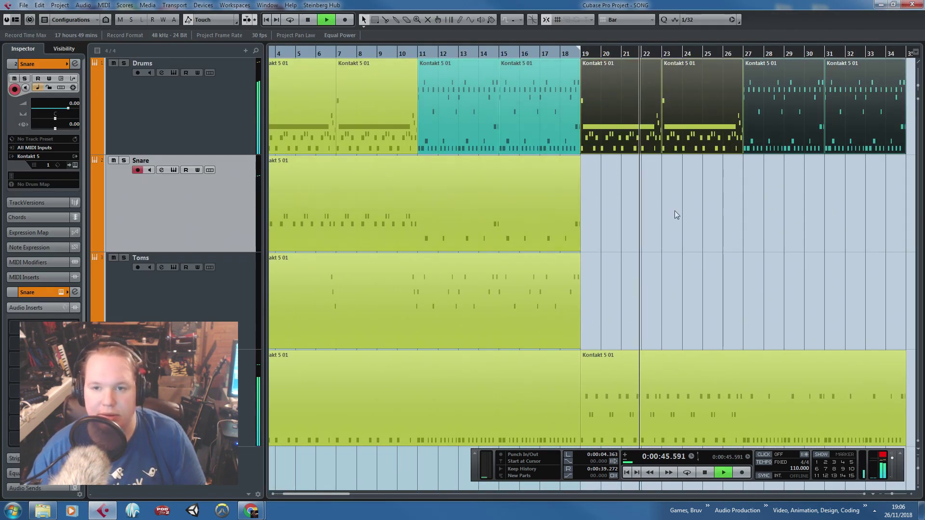
scroll(702, 229, "up", 3, "ctrl")
scroll(702, 229, "up", 1, "ctrl")
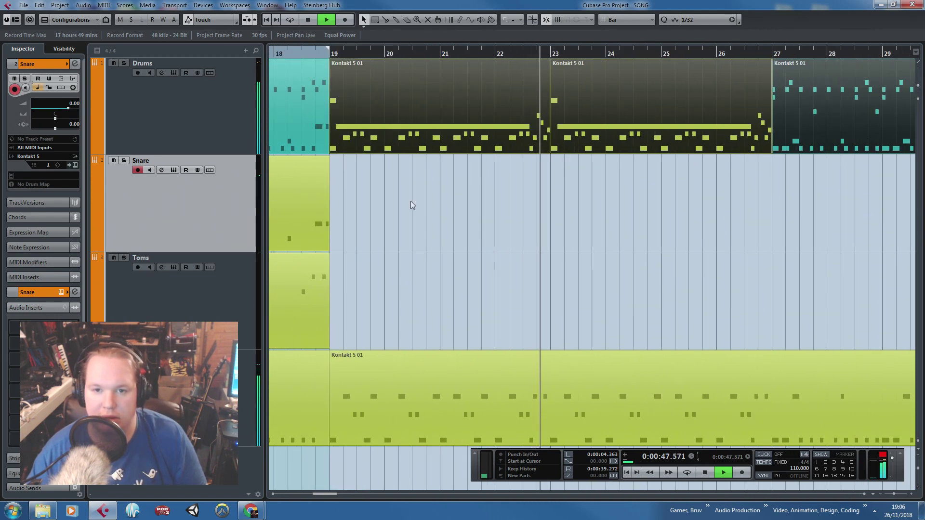
left_click(599, 229)
scroll(554, 238, "down", 2, "ctrl")
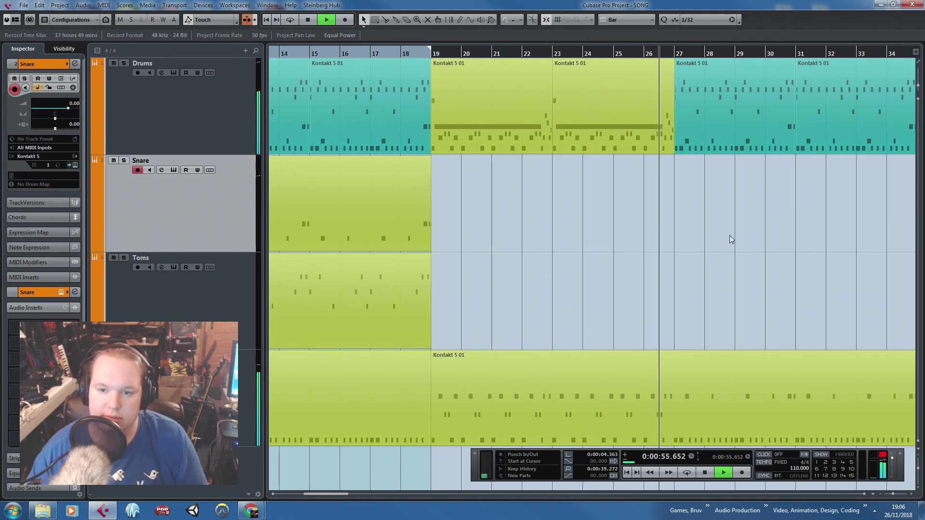
left_click_drag(748, 267, 910, 289)
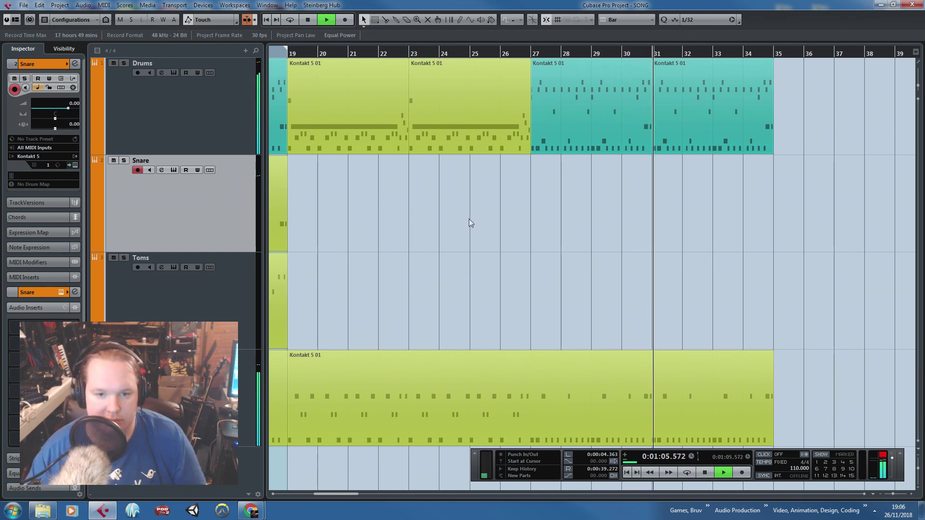
key("space")
Reopen the merged bass part and lower its G2 notes to F2.
double_click(482, 409)
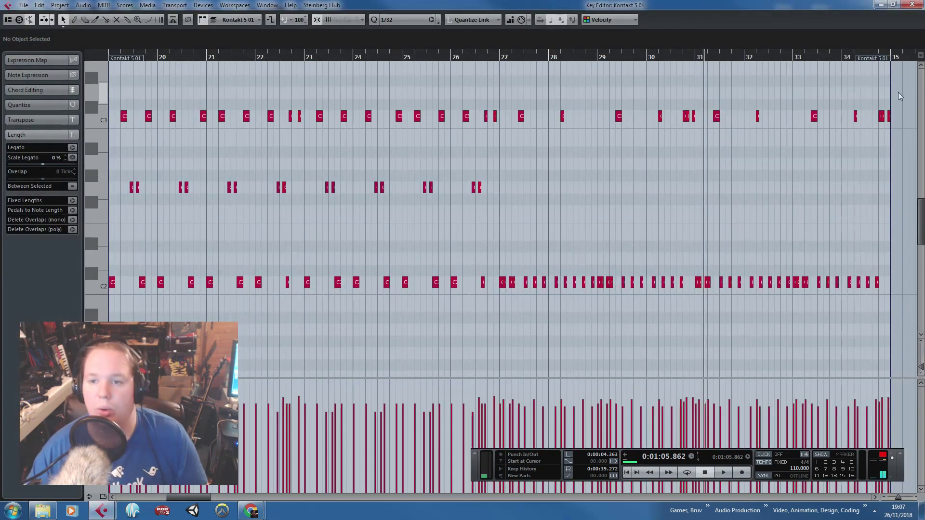
left_click_drag(898, 92, 351, 142)
left_click_drag(278, 160, 675, 213)
scroll(385, 210, "up", 6)
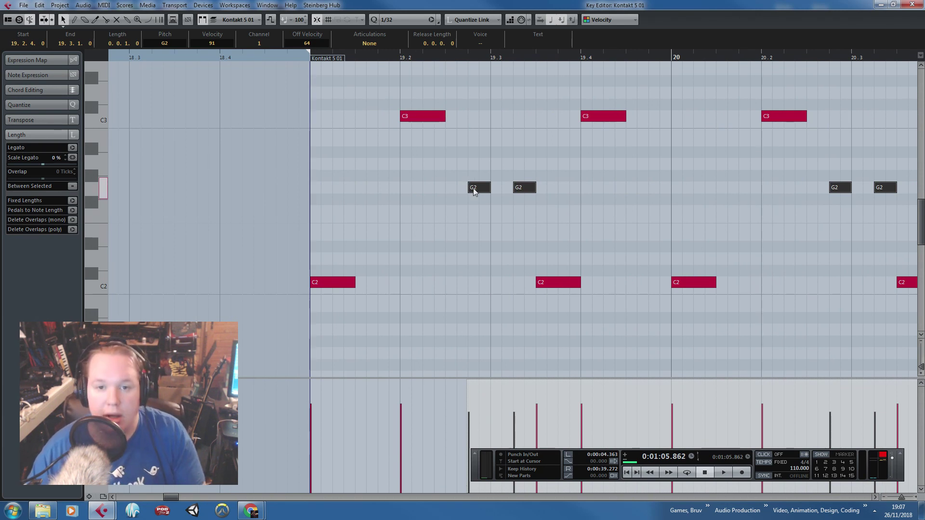
left_click_drag(474, 189, 476, 210)
Lower all the C3 notes in the bass part to G2 and return to the project.
scroll(476, 210, "down", 8)
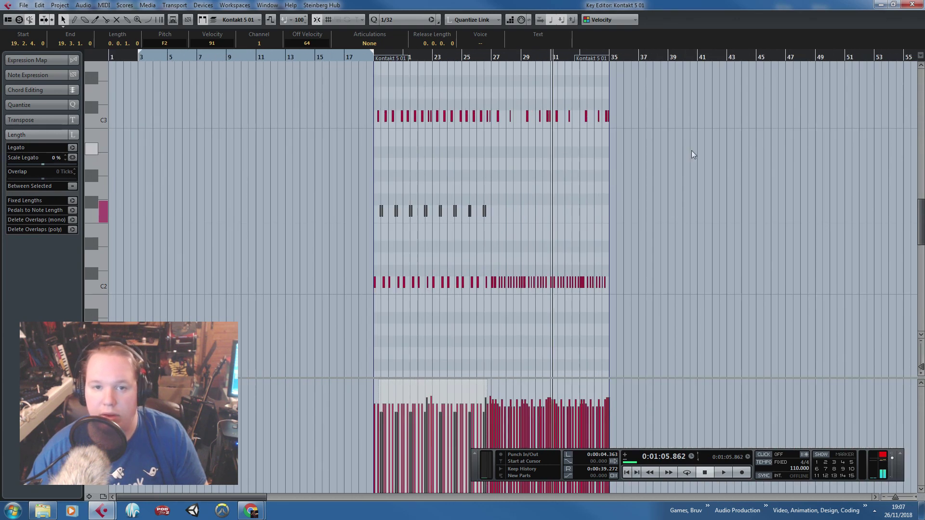
left_click_drag(692, 150, 361, 113)
scroll(426, 140, "up", 8)
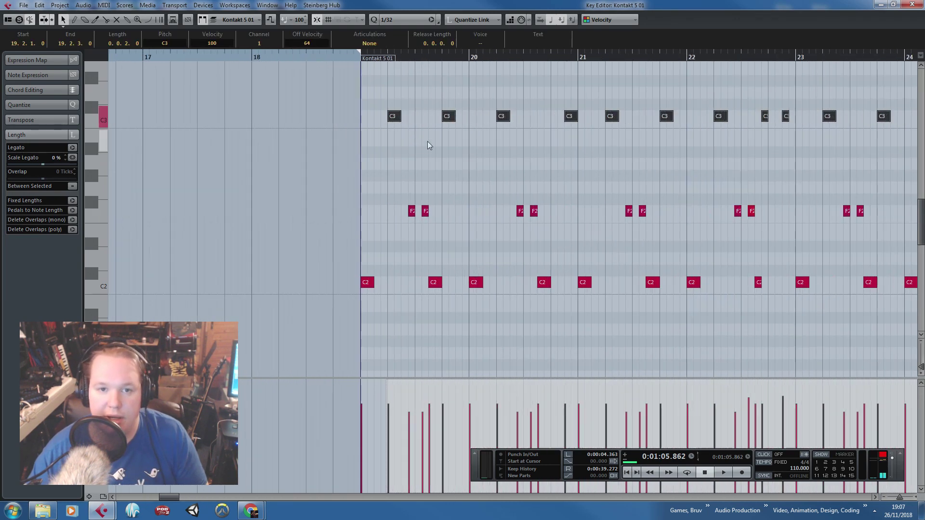
left_click_drag(417, 118, 433, 188)
key("g")
key("g")
key("g")
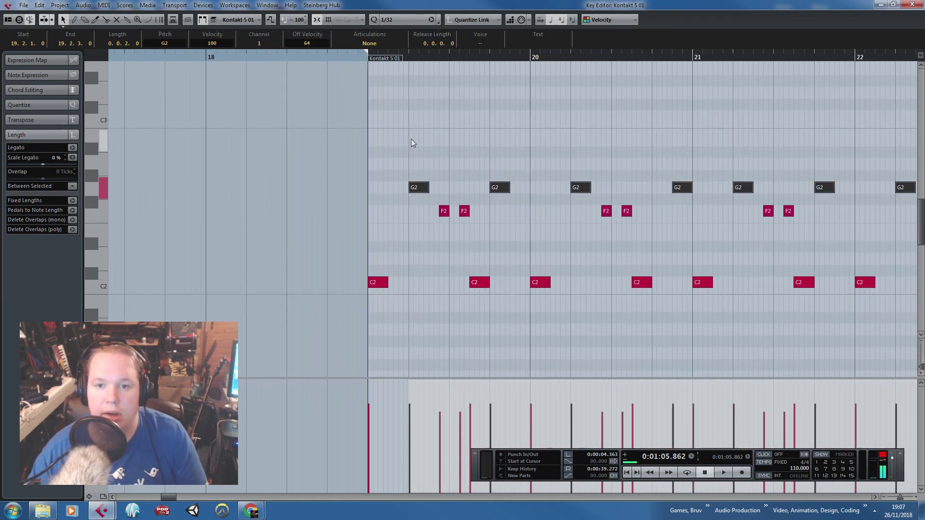
left_click(911, 5)
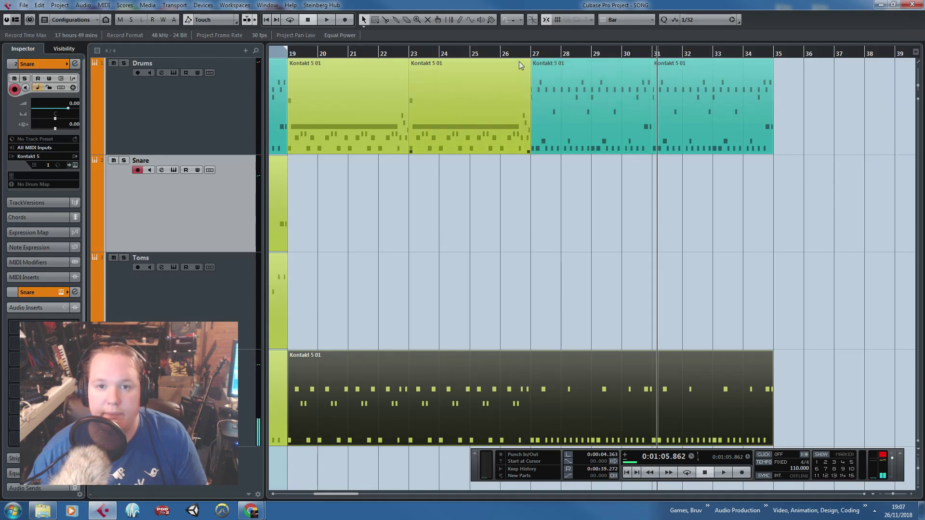
Play back the duplicated drums together with the edited bass from bar 19.
left_click(529, 47)
left_click_drag(521, 54, 288, 70)
key("space")
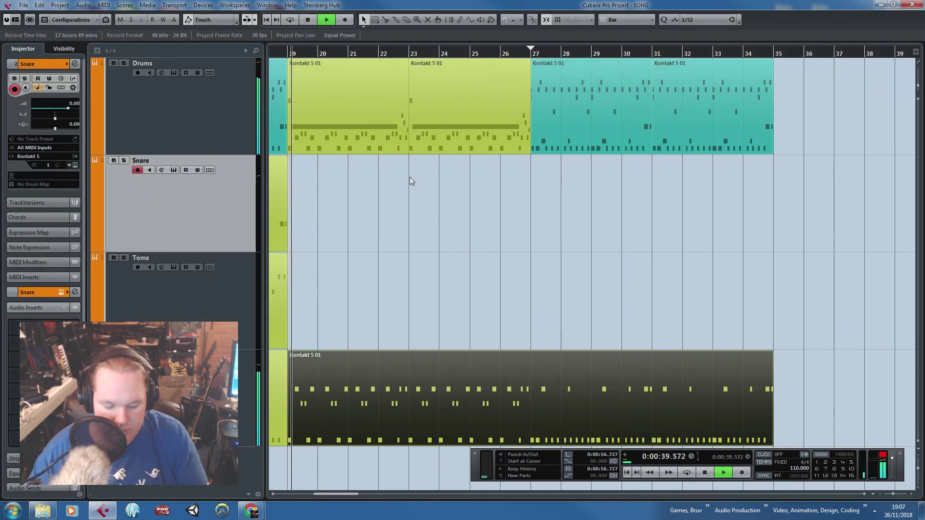
left_click(467, 190)
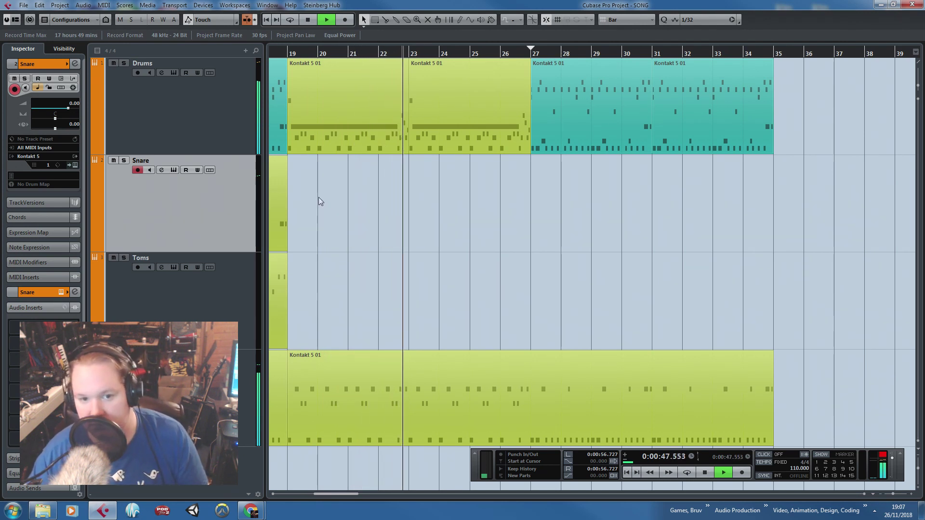
key("space")
Duplicate the Toms part to bar 19 and merge the copy into the bass part below it.
key("h")
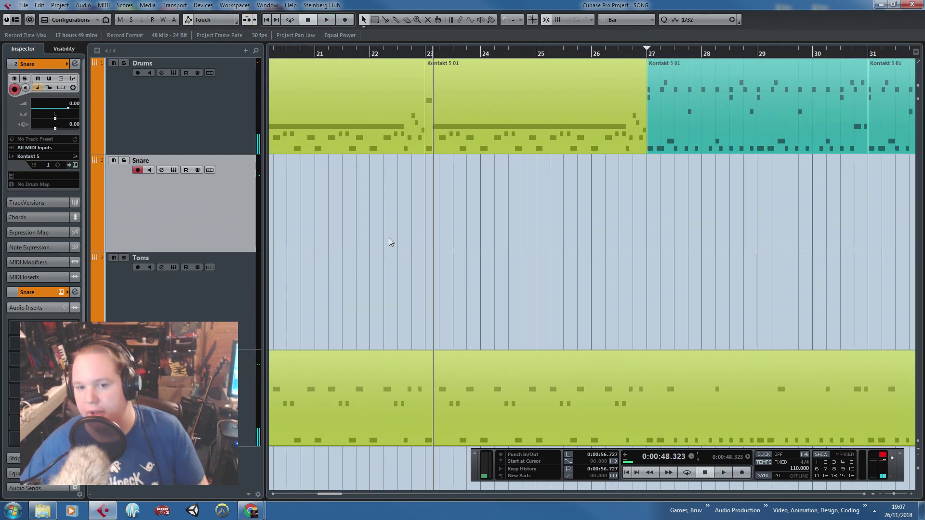
key("g")
key("g")
left_click_drag(450, 242, 579, 270)
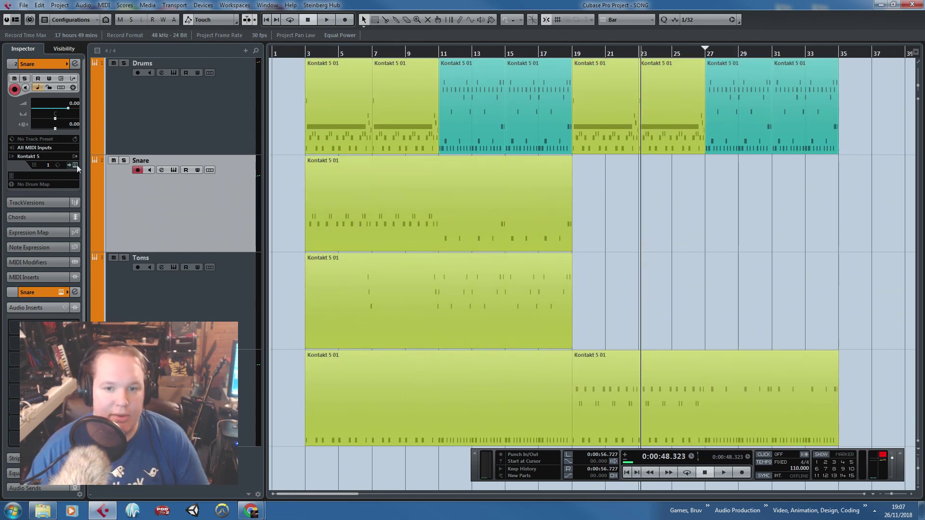
left_click(481, 288)
key("ctrl+d")
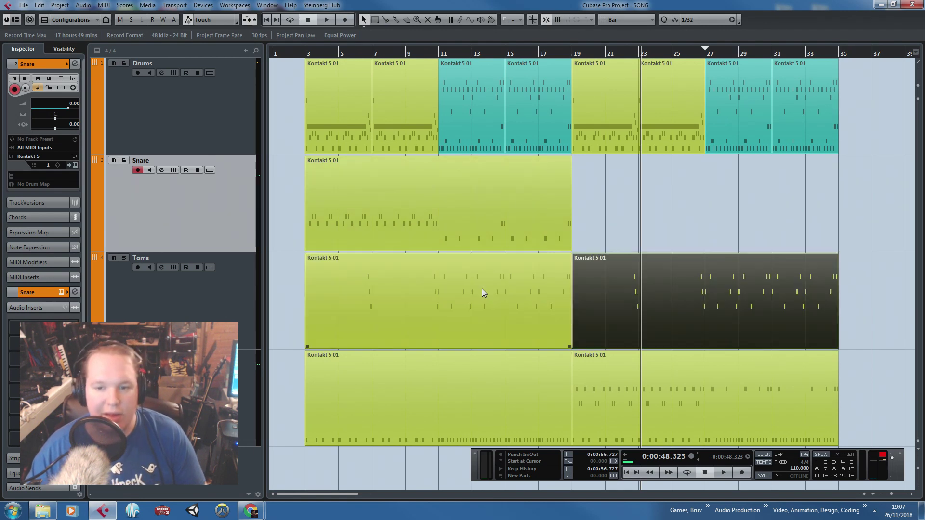
key("h")
key("h")
left_click_drag(620, 302, 623, 383)
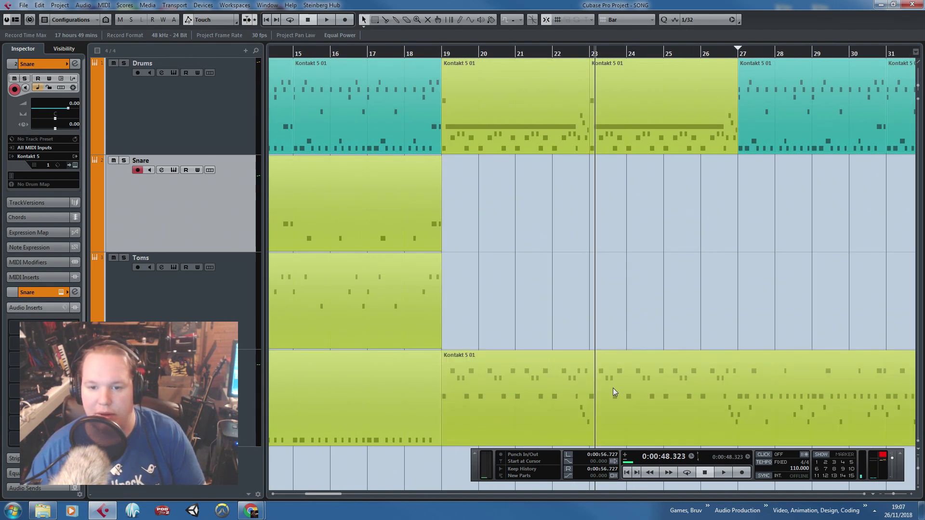
Open the merged bass part and raise all its F1 notes to A#1.
double_click(613, 388)
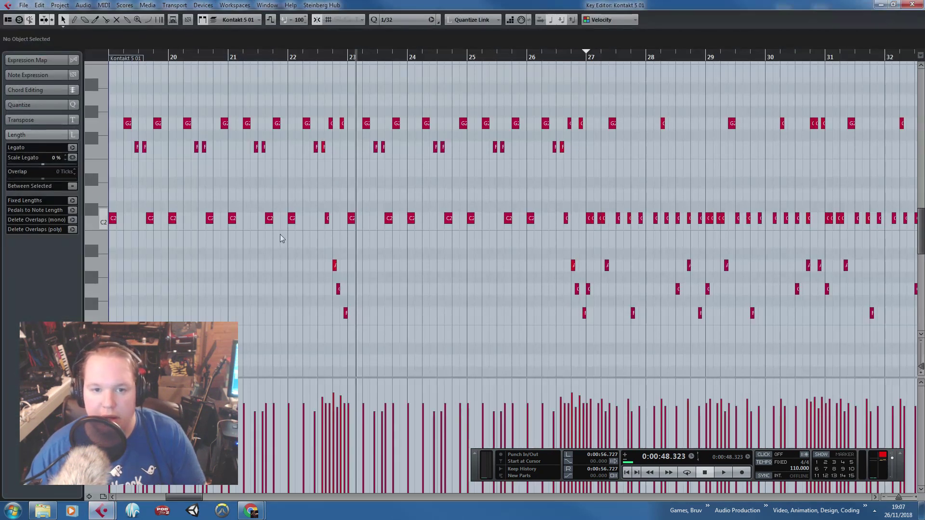
scroll(314, 238, "up", 3)
left_click(380, 265)
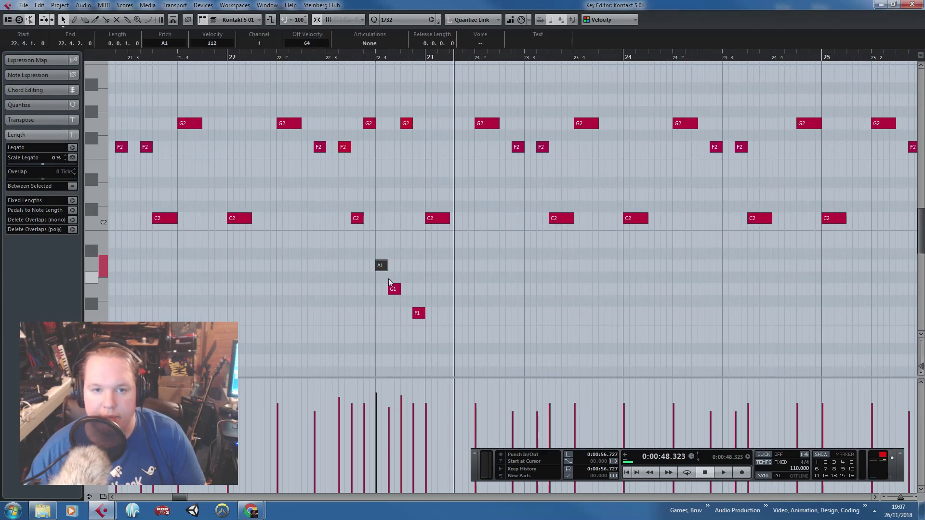
key("g")
key("g")
key("g")
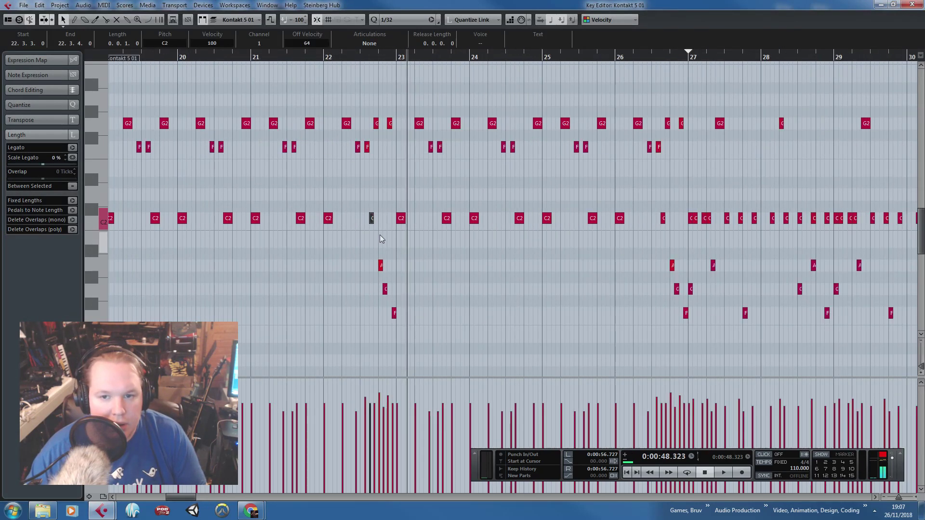
left_click_drag(798, 259, 337, 270)
scroll(372, 298, "up", 2)
scroll(342, 322, "down", 2)
left_click_drag(789, 323, 314, 311)
scroll(347, 326, "up", 5)
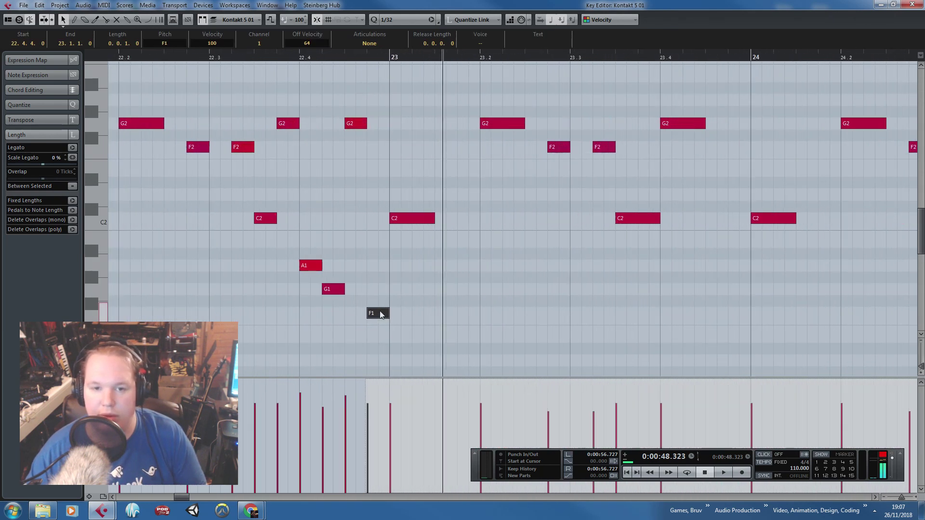
left_click_drag(385, 257, 380, 257)
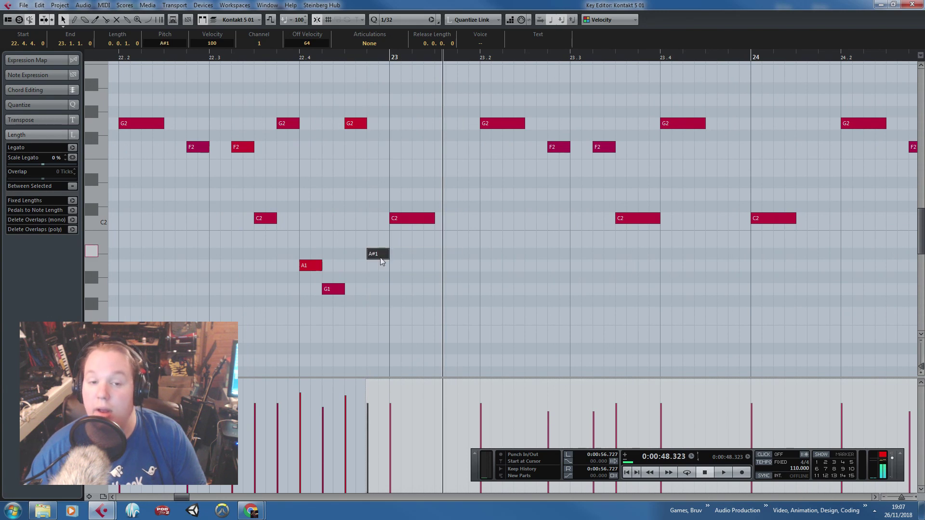
Raise all the G1 notes in the bass part to D#2.
key("g")
key("g")
key("g")
key("g")
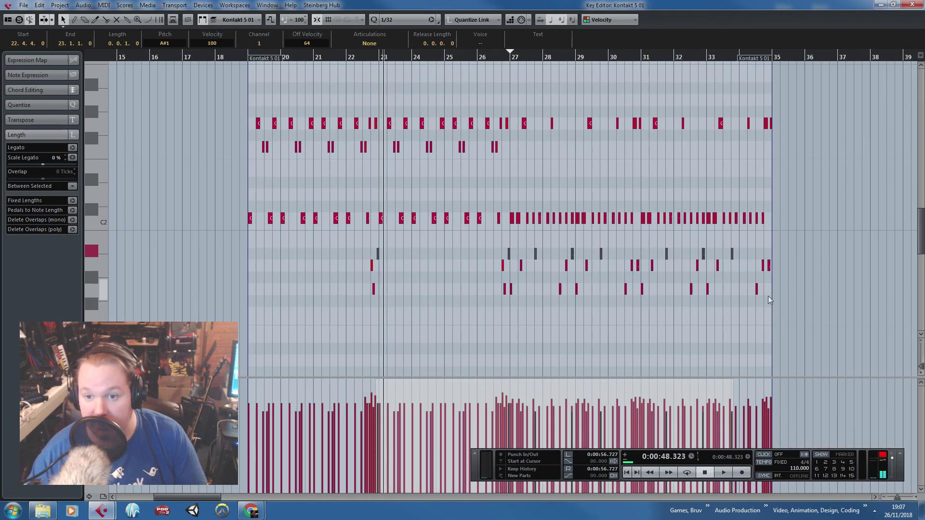
left_click_drag(771, 295, 338, 283)
key("h")
key("h")
key("h")
key("h")
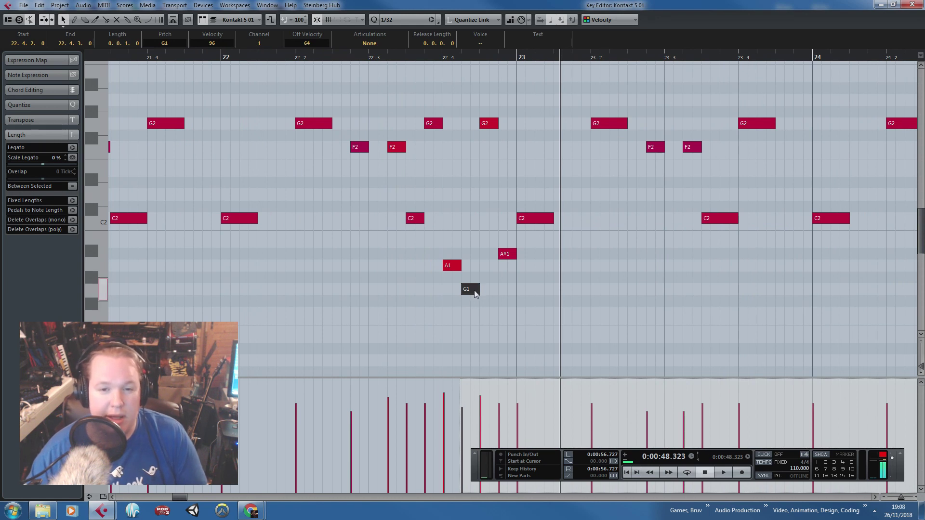
left_click_drag(479, 264, 473, 189)
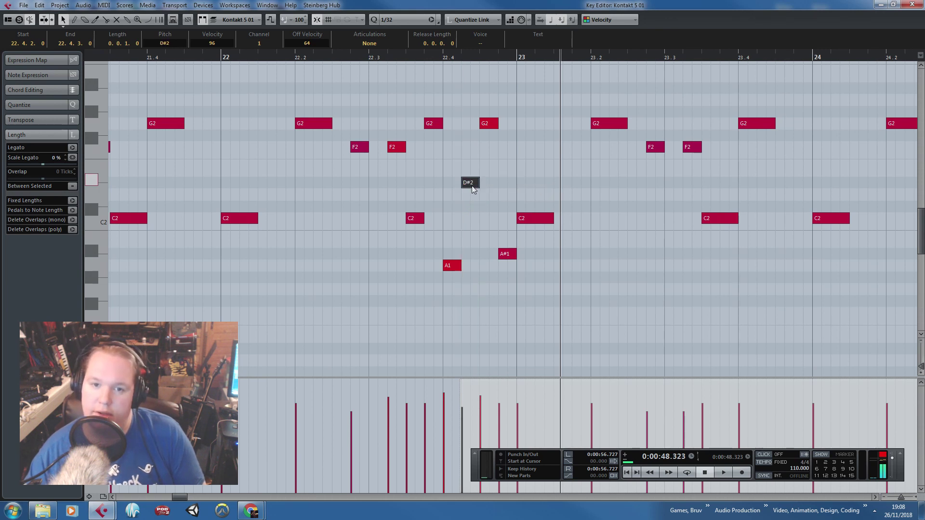
Raise all the A1 notes in the bass part to G#2 and clear the note selection.
scroll(468, 241, "down", 8)
left_click_drag(819, 293, 424, 266)
scroll(470, 282, "up", 8)
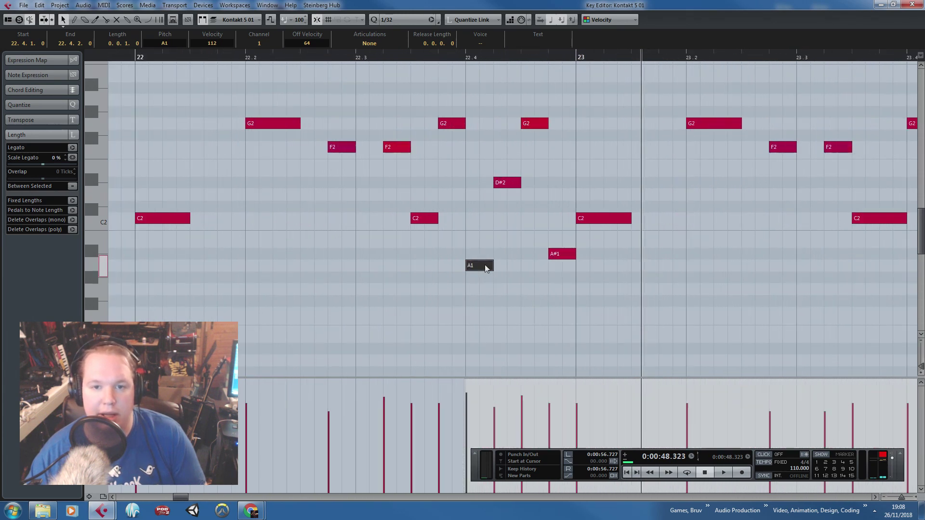
left_click_drag(486, 183, 492, 117)
scroll(418, 267, "down", 7)
left_click(424, 371)
Play back the bass part from bar 22 to check the repitched fill notes.
scroll(424, 270, "up", 3)
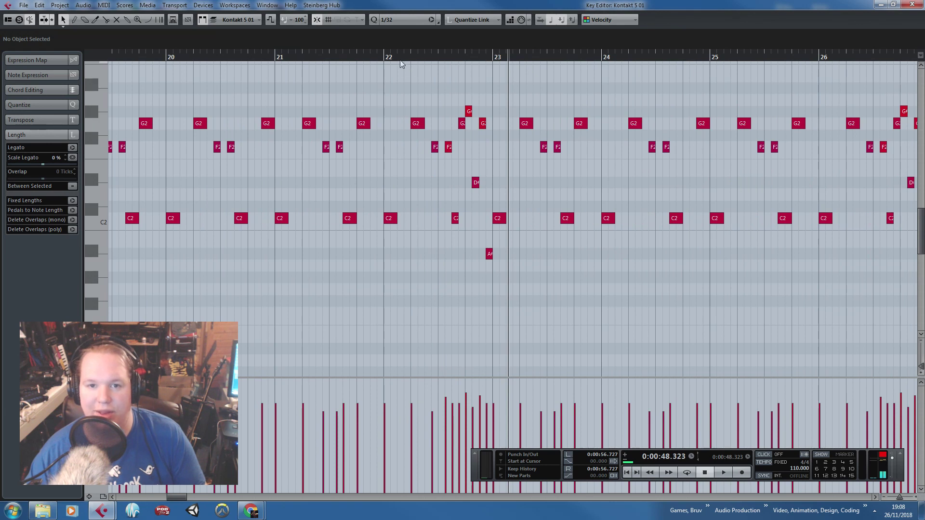
left_click(386, 59)
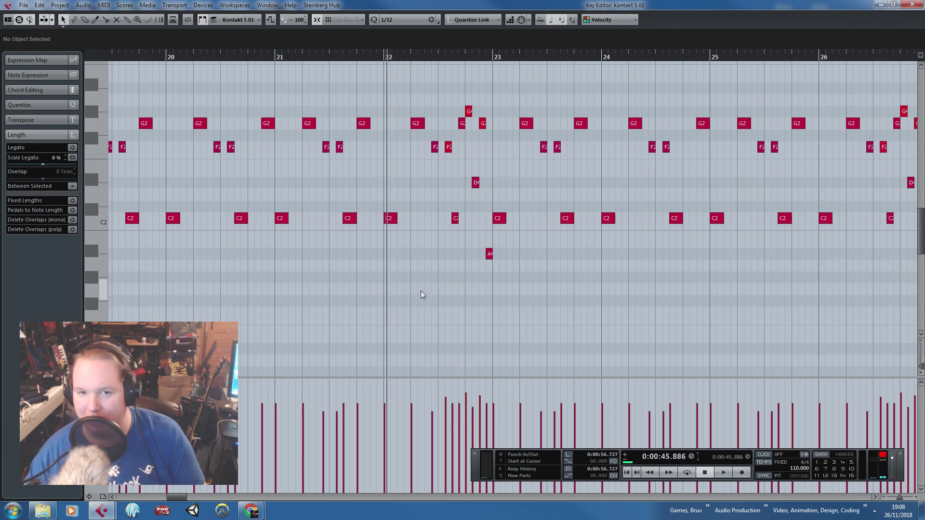
scroll(421, 290, "up", 2)
key("space")
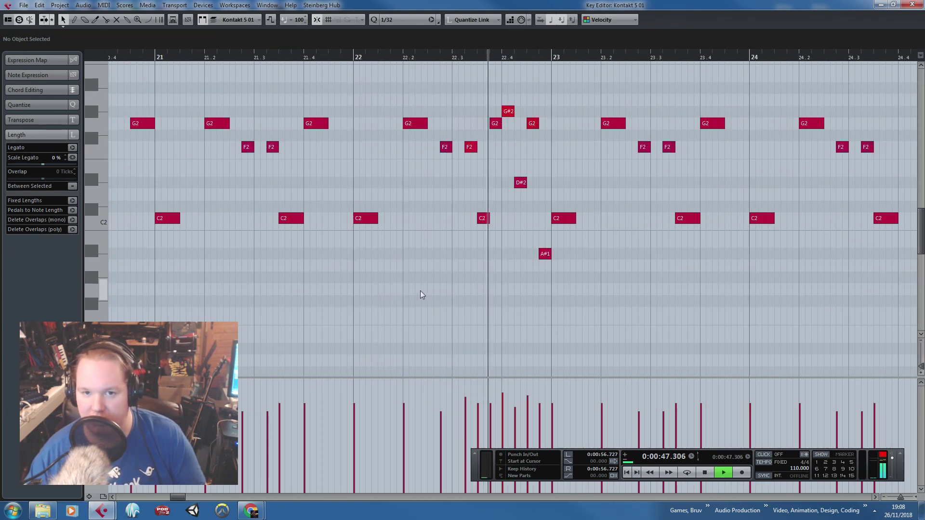
scroll(420, 292, "down", 3)
scroll(420, 288, "up", 2)
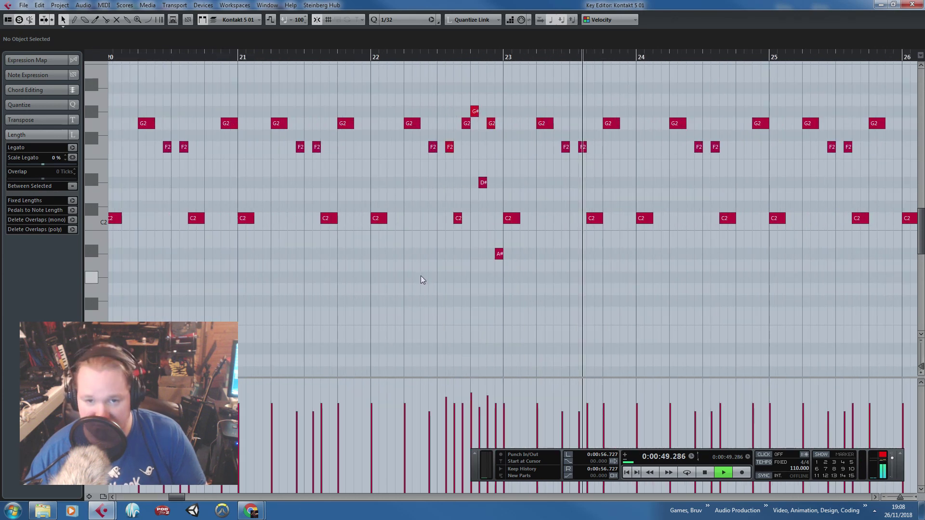
scroll(463, 224, "up", 3)
scroll(378, 222, "down", 3)
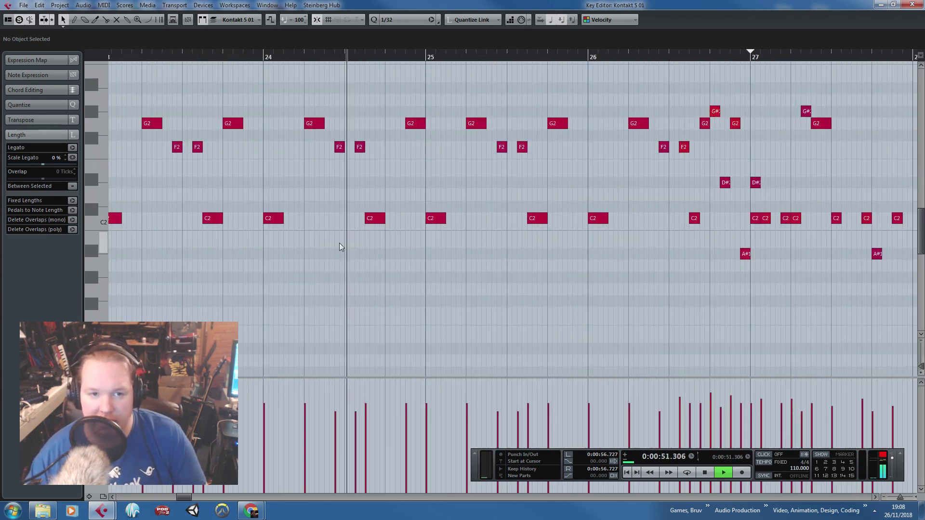
key("space")
Replay the bar 22 fill and listen through the section after bar 27, up to bar 29.
left_click_drag(217, 305, 108, 314)
scroll(476, 211, "up", 3)
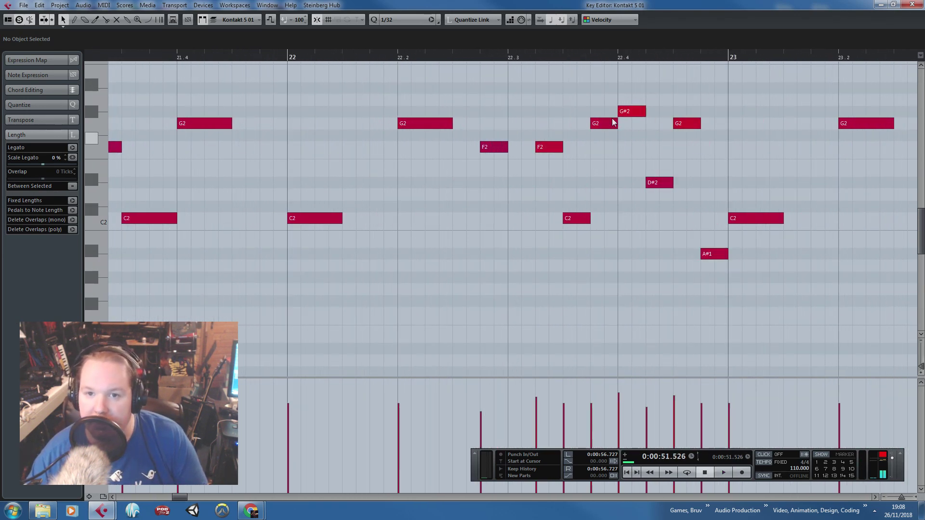
key("space")
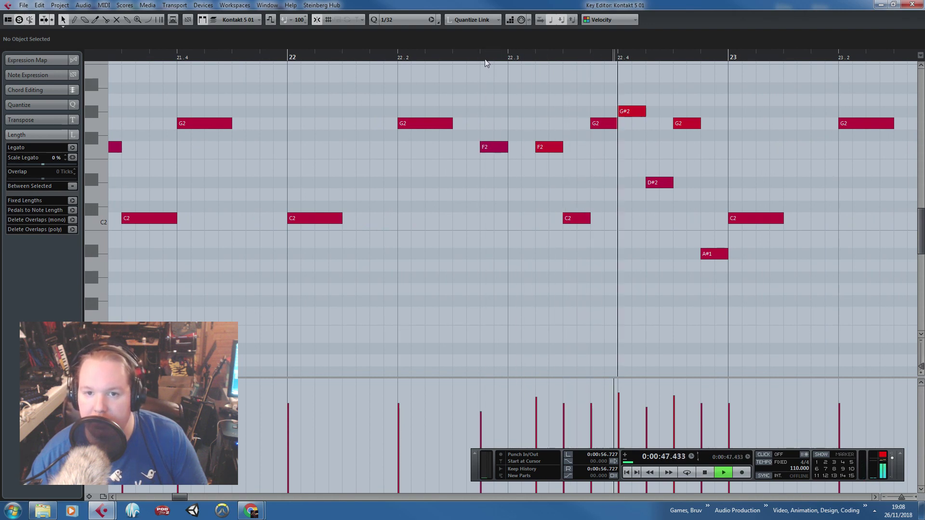
scroll(465, 189, "down", 5)
scroll(467, 189, "down", 2)
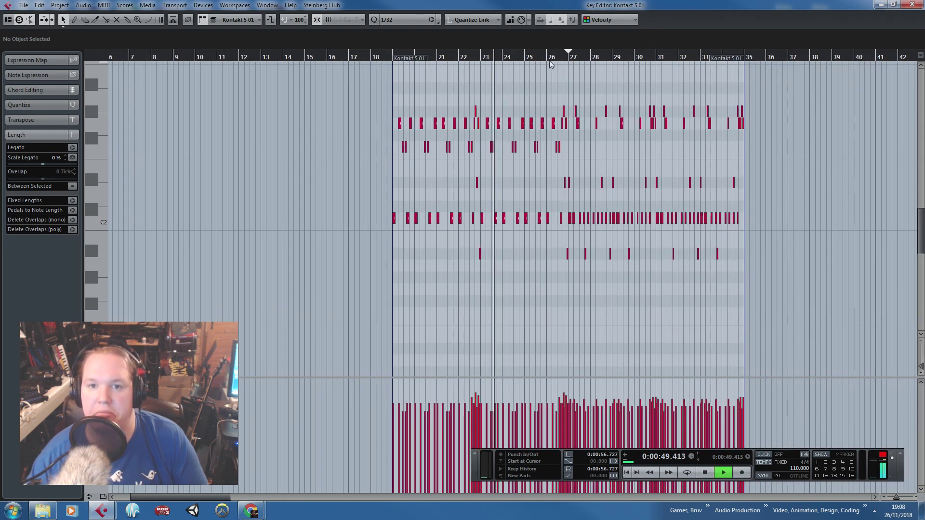
scroll(626, 120, "up", 5)
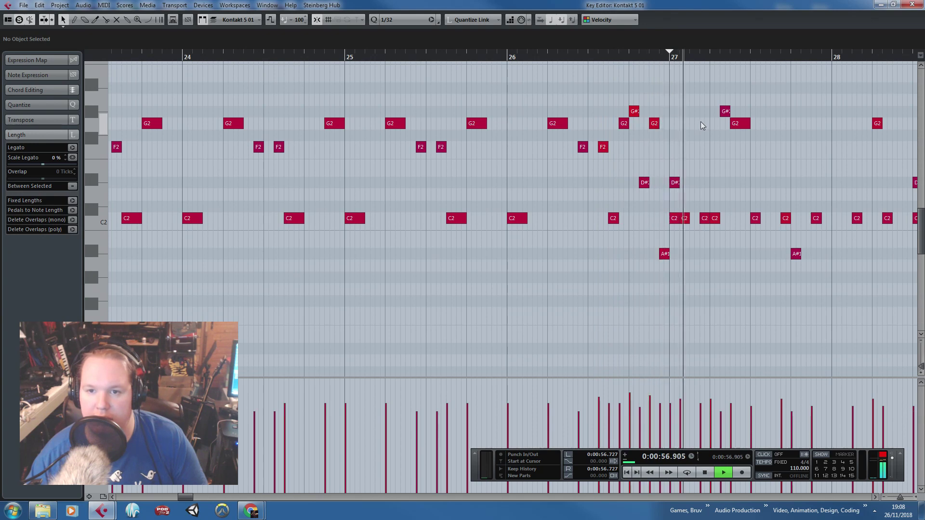
scroll(691, 169, "up", 2)
scroll(530, 182, "down", 2)
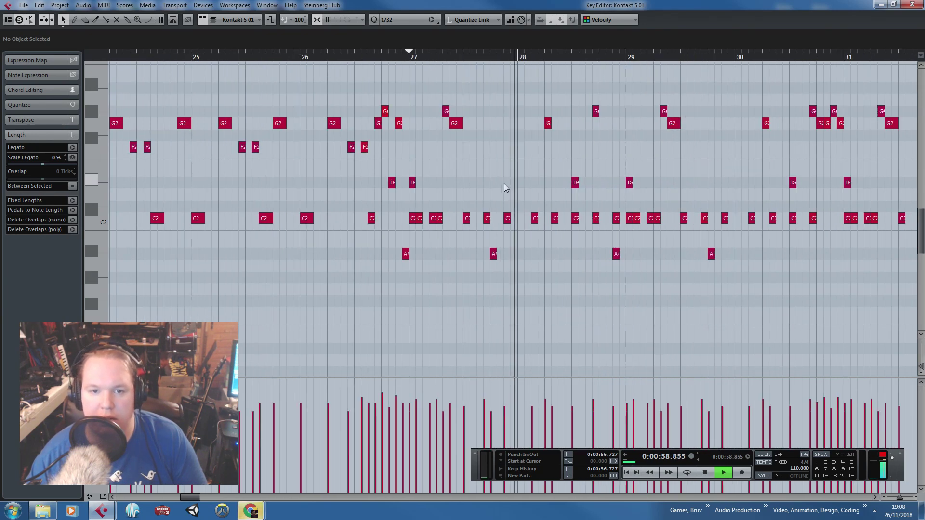
scroll(432, 182, "up", 2)
scroll(432, 184, "down", 2)
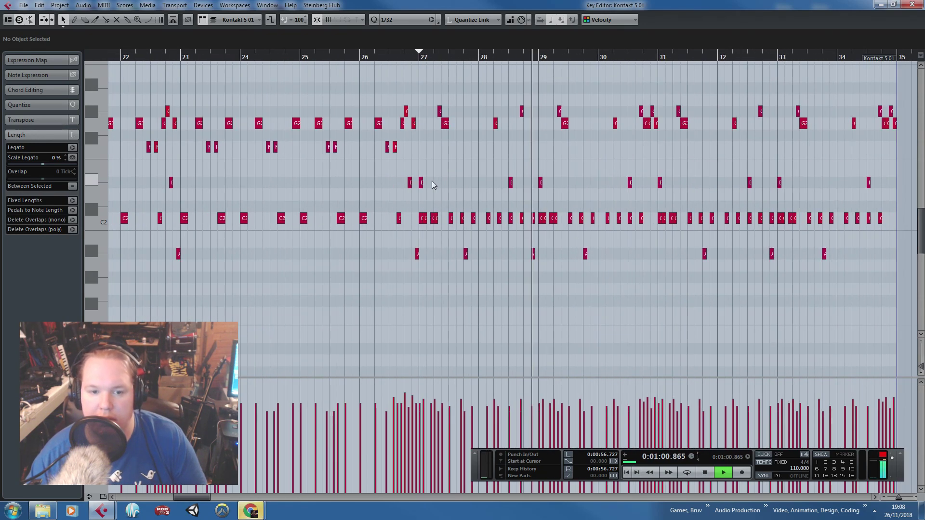
scroll(819, 174, "up", 2)
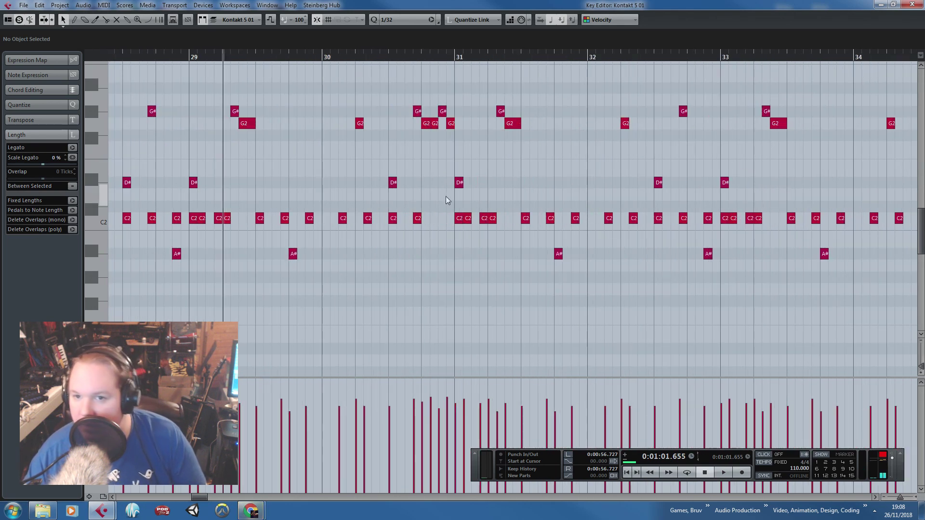
Delete the D#2 notes from bar 28 to the end of the bass part.
scroll(444, 196, "down", 3)
left_click_drag(728, 163, 278, 189)
key("Delete")
Play back the thinned bass line from about bar 28.
left_click(265, 54)
key("space")
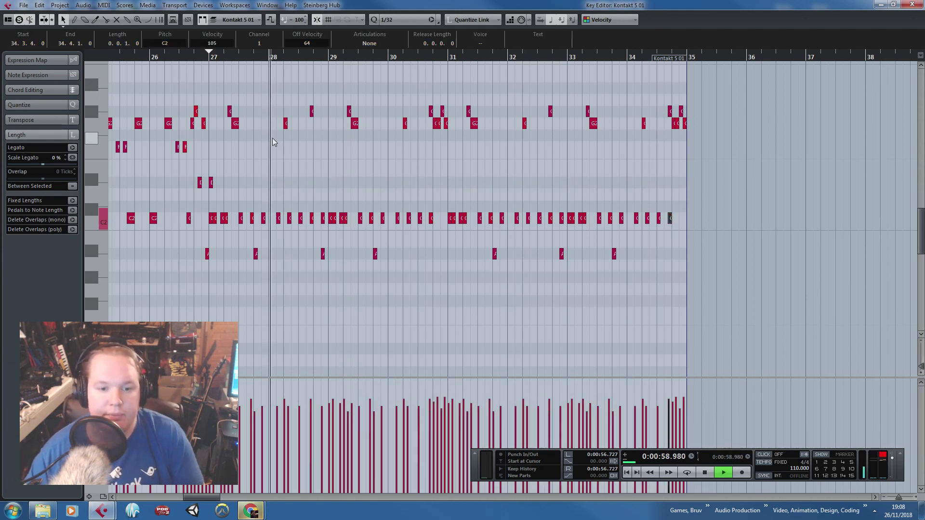
scroll(273, 138, "up", 3)
mouse_move(260, 512)
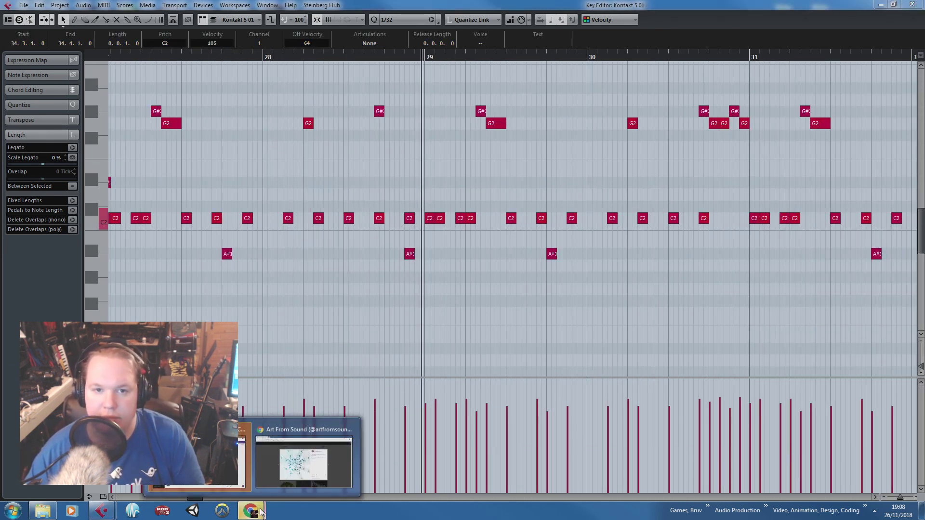
left_click(417, 293)
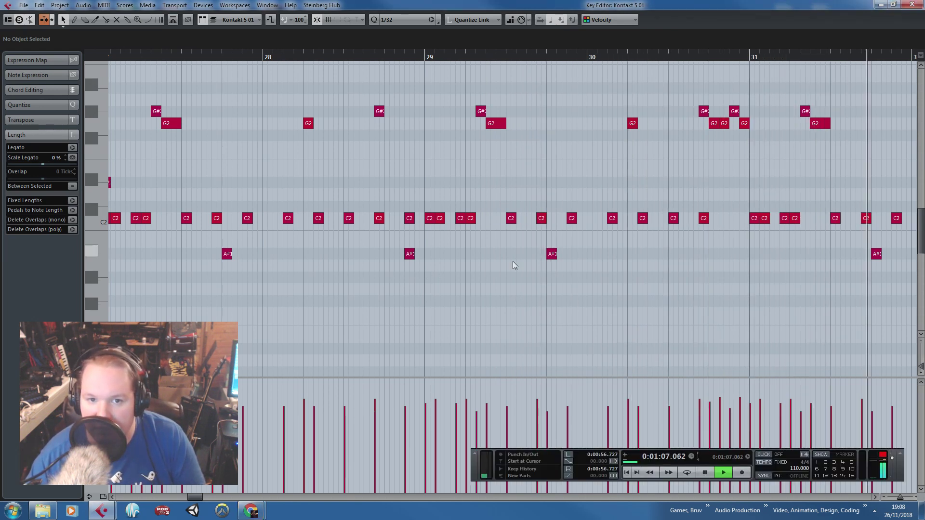
key("space")
Try deleting the A#1 notes in bars 27 and 28, and undo the deletion.
scroll(413, 264, "down", 2)
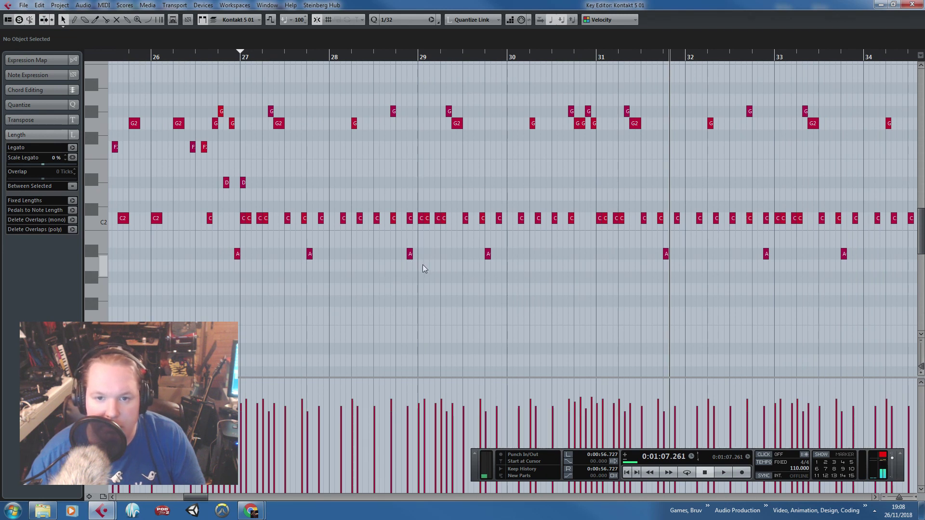
left_click_drag(424, 264, 287, 245)
key("Delete")
left_click_drag(620, 249, 688, 240)
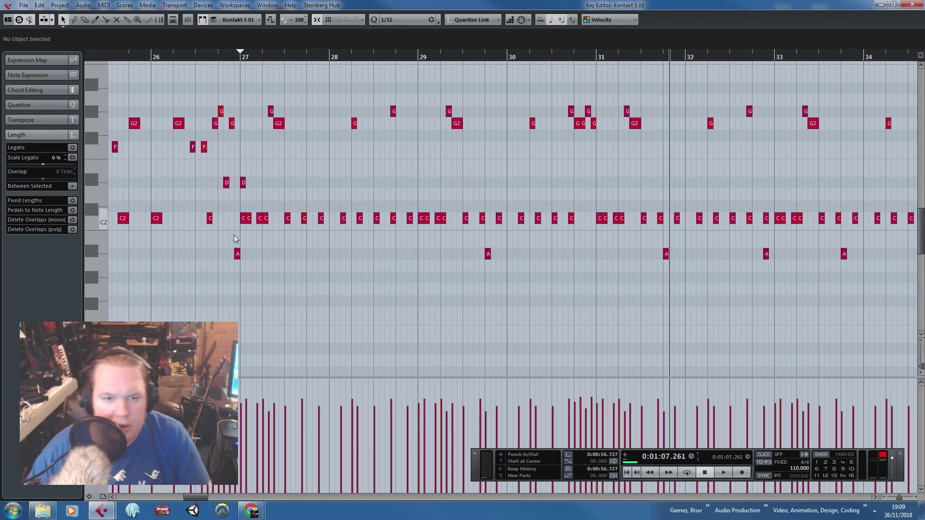
key("ctrl+z")
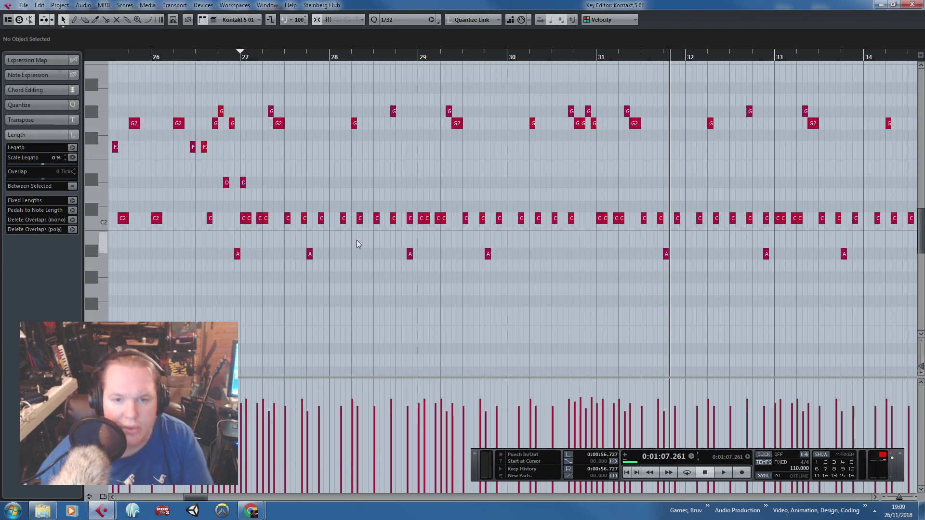
Delete only the A#1 notes at the ends of bars 28 and 32.
left_click_drag(360, 239, 426, 276)
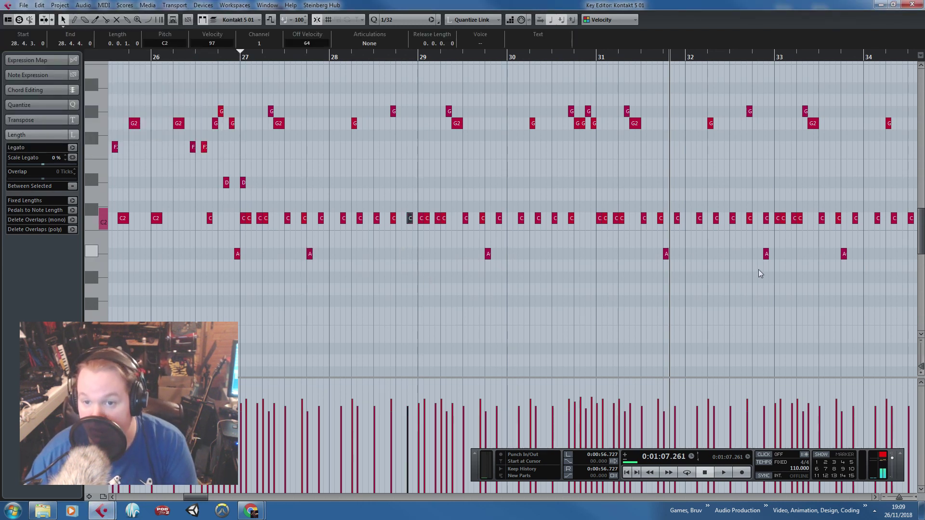
left_click_drag(747, 250, 781, 277)
key("Delete")
left_click_drag(827, 316, 915, 322)
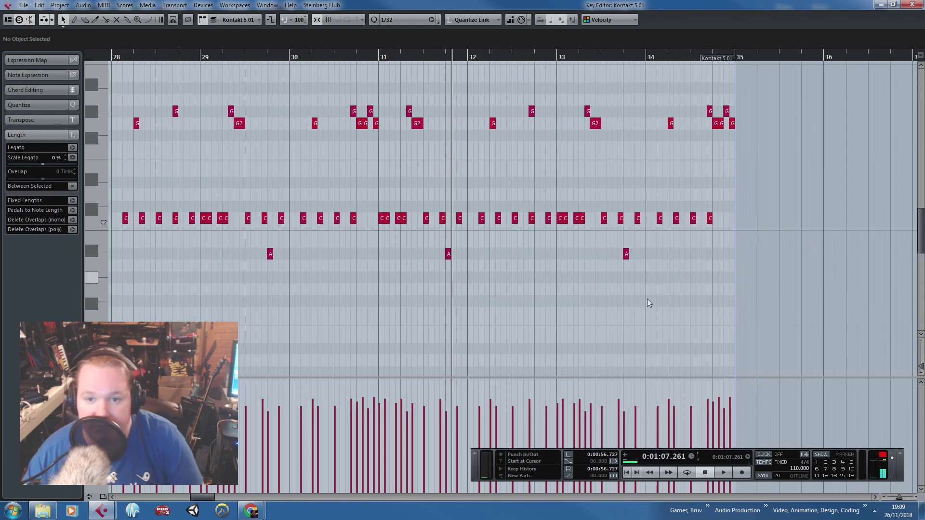
Try deleting the G#2 notes that coincide with C2 notes just before beat 4 of bars 28, 30, 32 and 34.
scroll(474, 317, "up", 2)
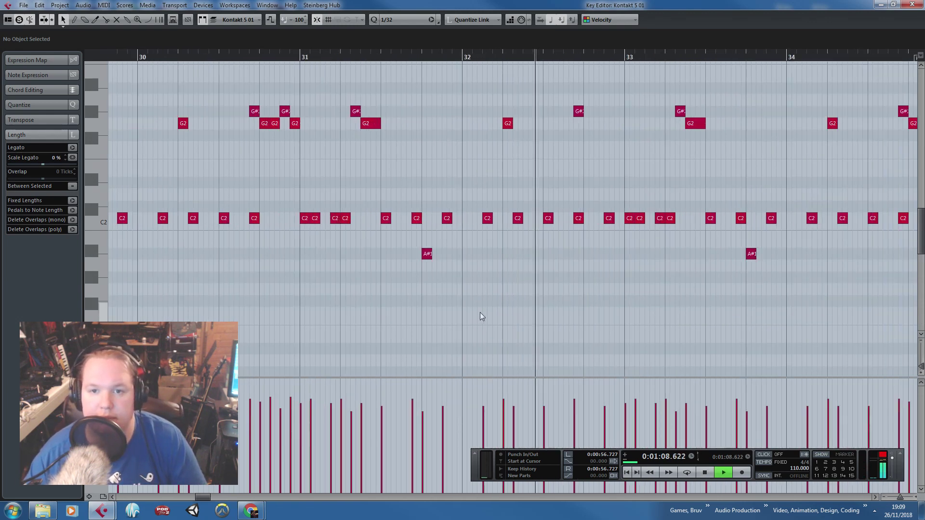
key("space")
left_click(579, 111)
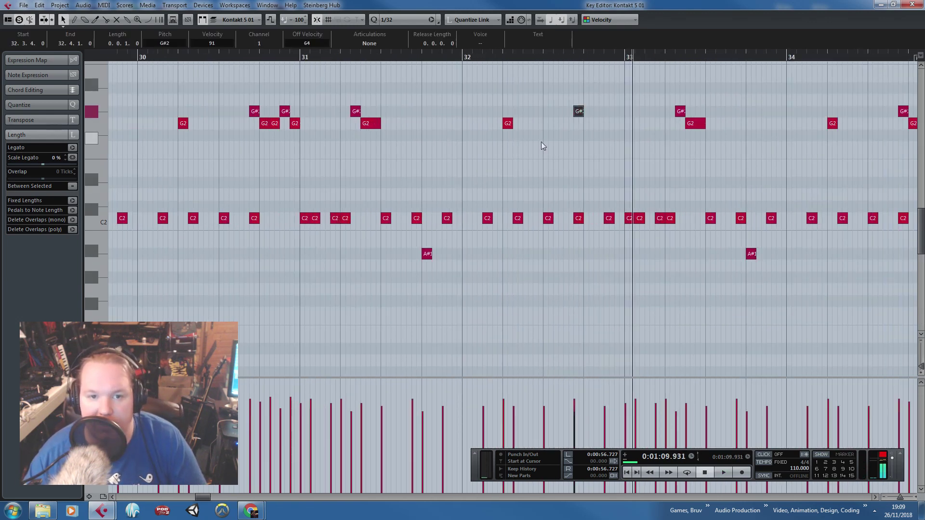
scroll(539, 143, "down", 2)
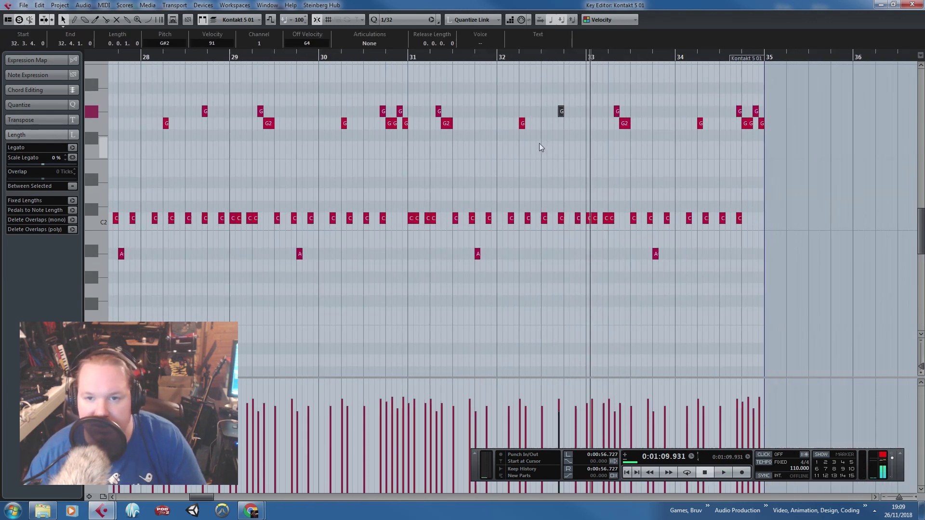
left_click(740, 111)
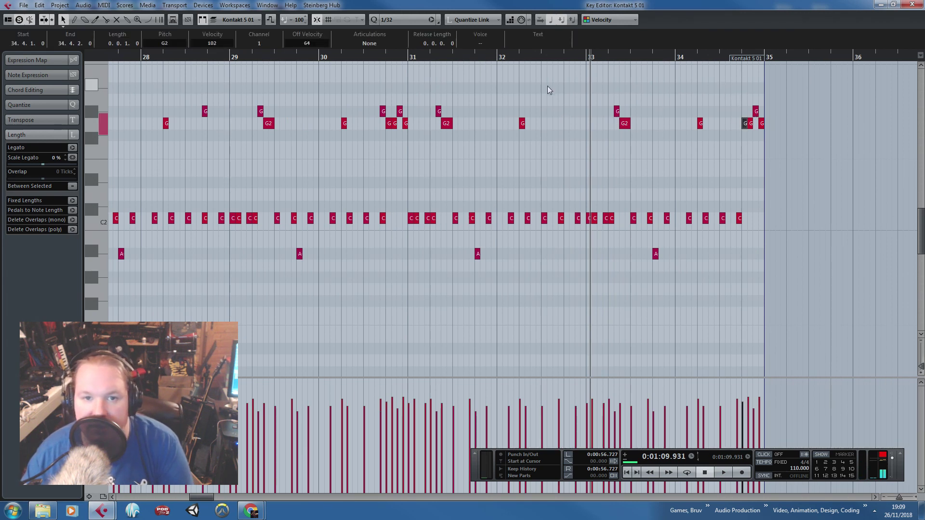
left_click_drag(537, 89, 264, 94)
left_click(384, 111)
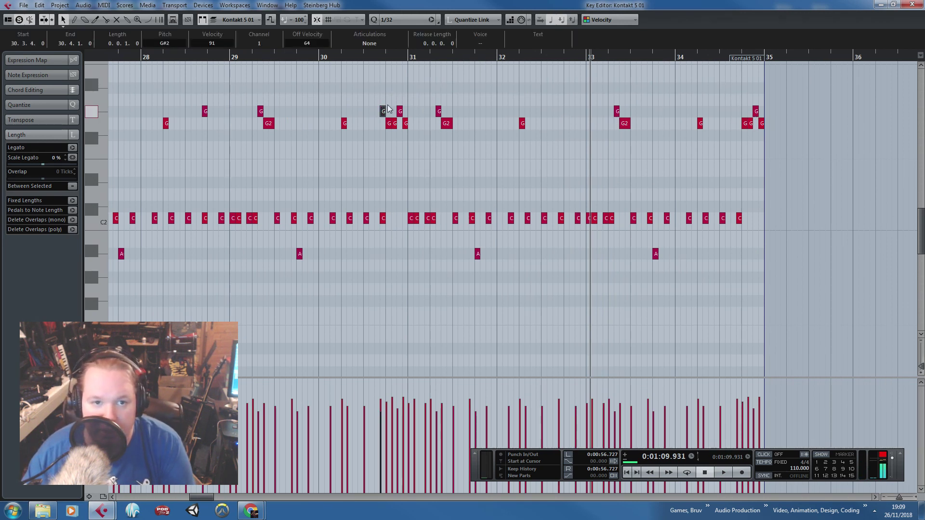
key("Delete")
left_click_drag(306, 68, 110, 72)
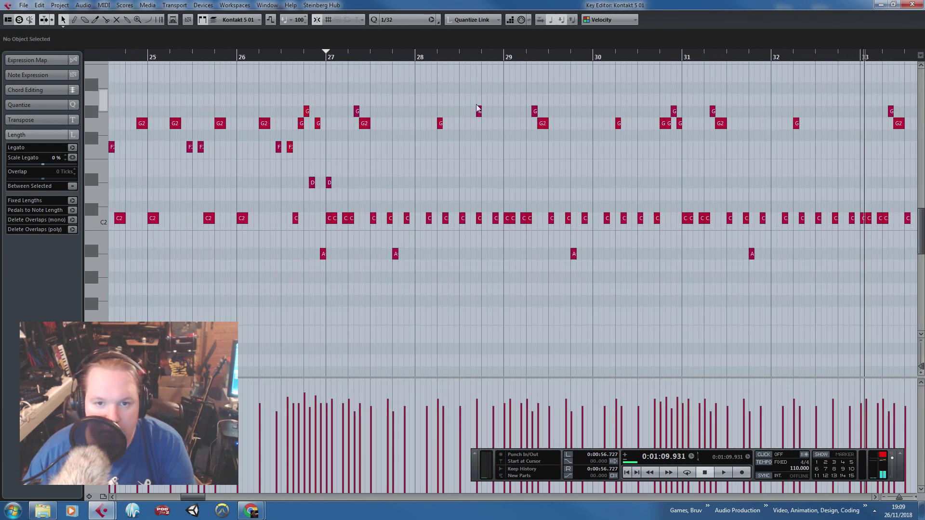
left_click(479, 112)
key("Delete")
Try removing the D#2 note at the start of bar 27 after a short playback.
left_click(326, 56)
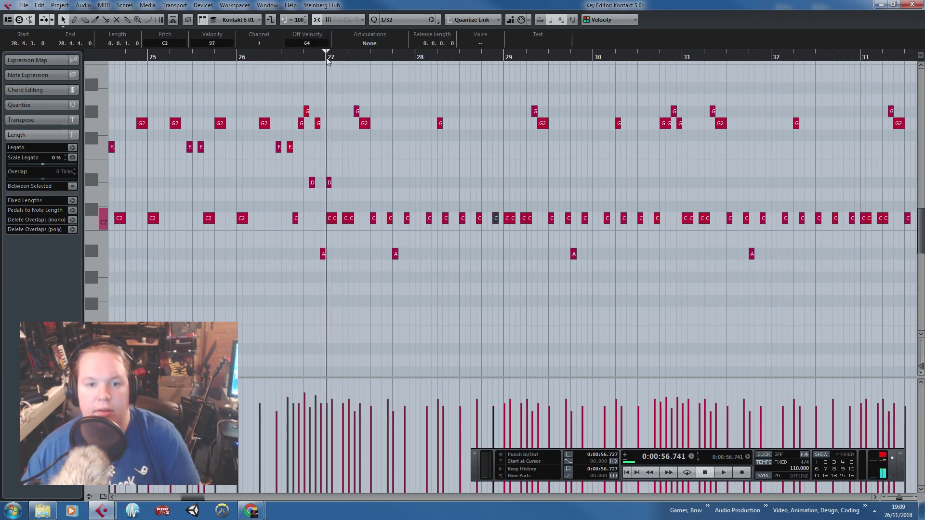
key("space")
key("space")
left_click(336, 173)
scroll(336, 172, "up", 3)
left_click(319, 183)
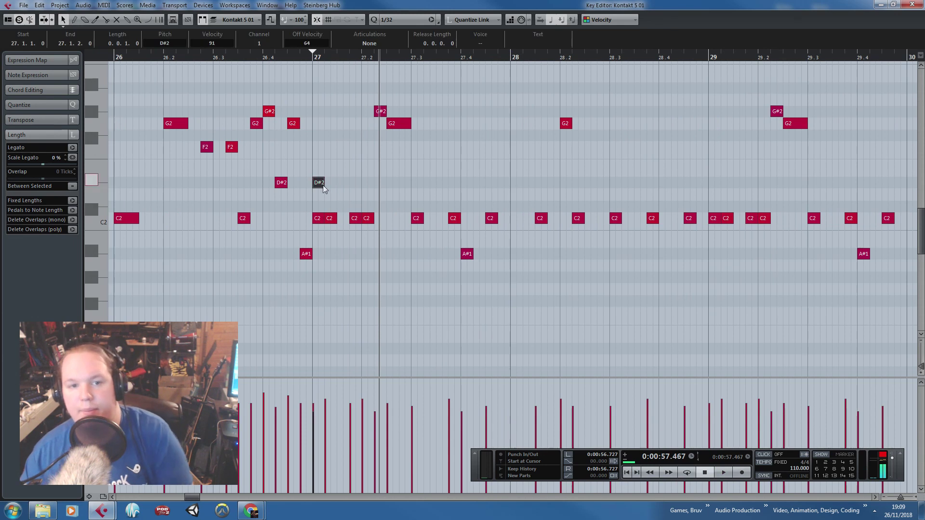
Play back the thinned bass line from bar 27, and undo the deletions of the D#2, G#2 and A#1 notes.
left_click(315, 73)
key("space")
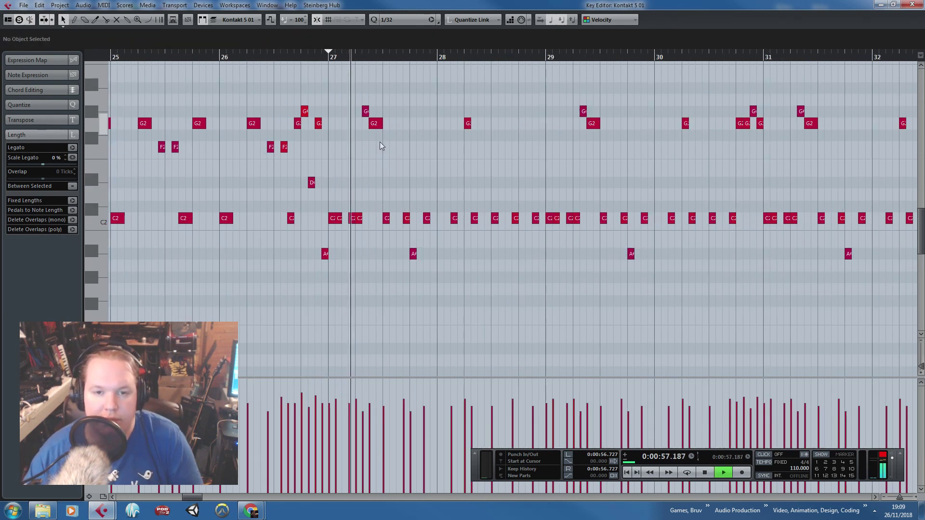
scroll(366, 130, "down", 2)
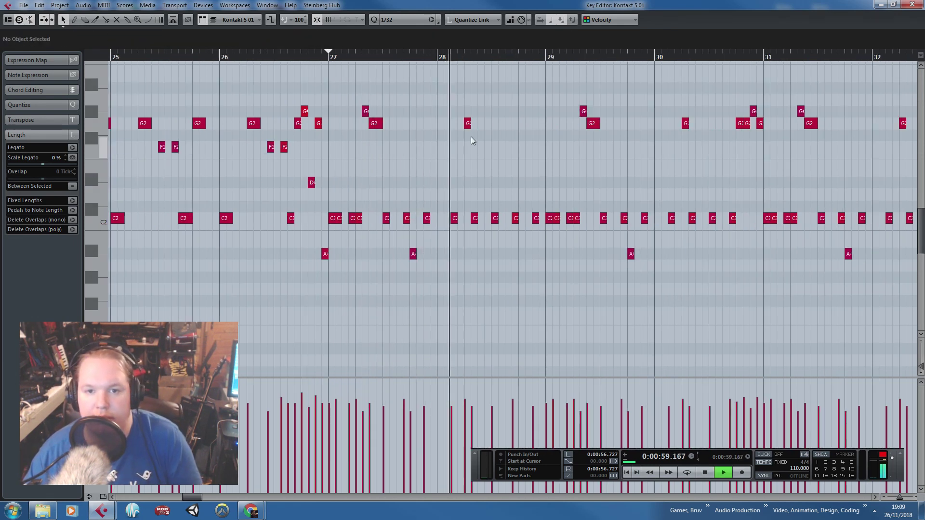
scroll(489, 165, "up", 2)
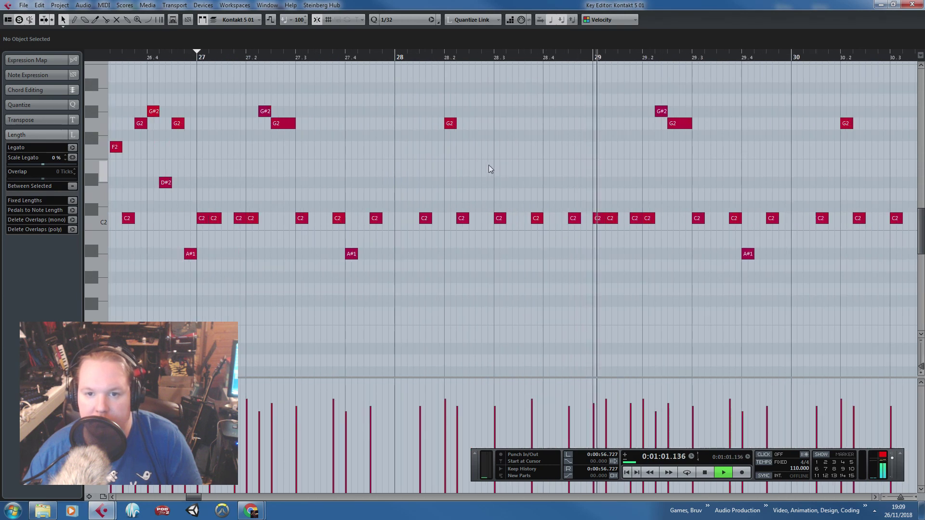
scroll(488, 165, "down", 3)
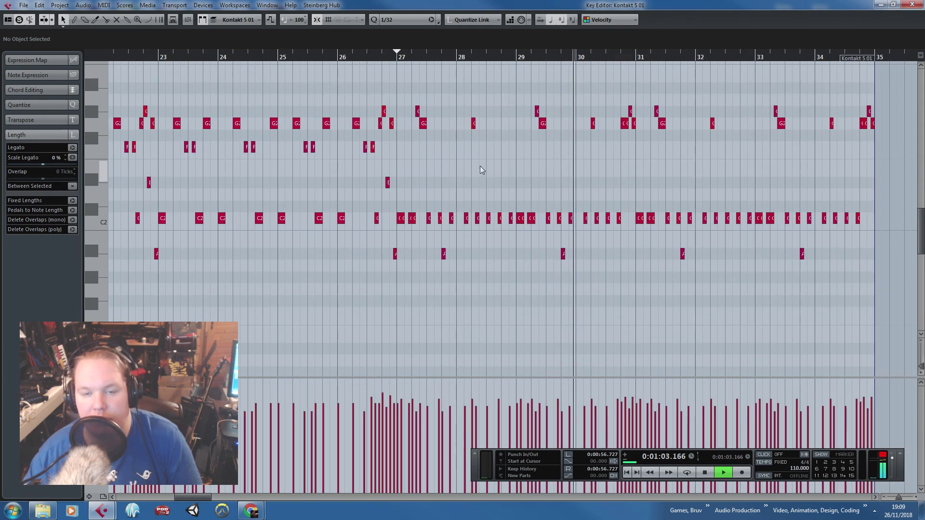
key("space")
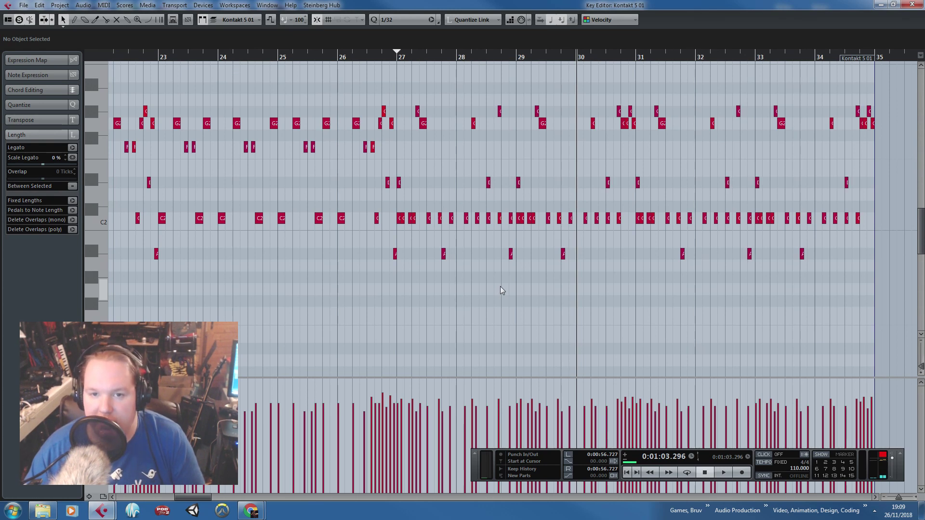
Delete the C2 notes that coincide with D#2 or G#2 at the start of bar 27 and around beat 3 of bar 28.
scroll(424, 229, "up", 4)
left_click(353, 221)
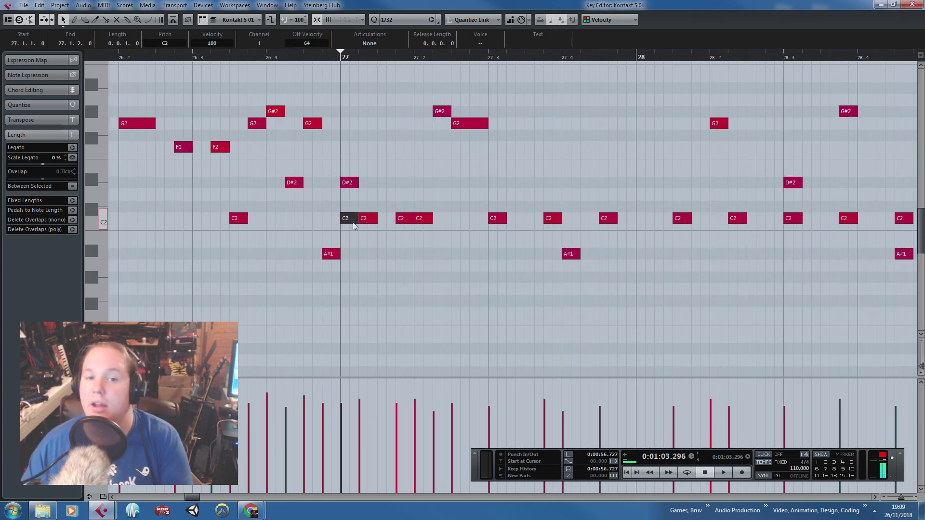
key("Delete")
left_click(792, 219)
key("Delete")
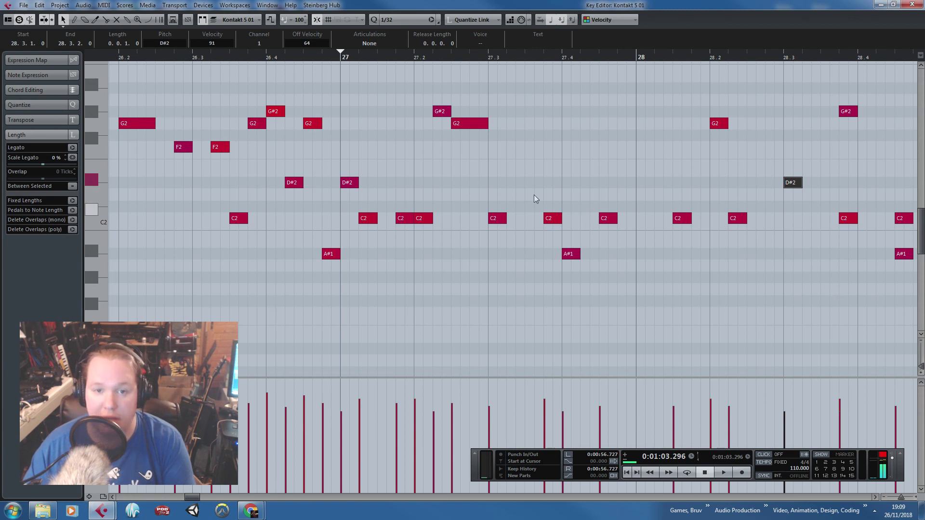
left_click_drag(857, 304, 844, 218)
key("Delete")
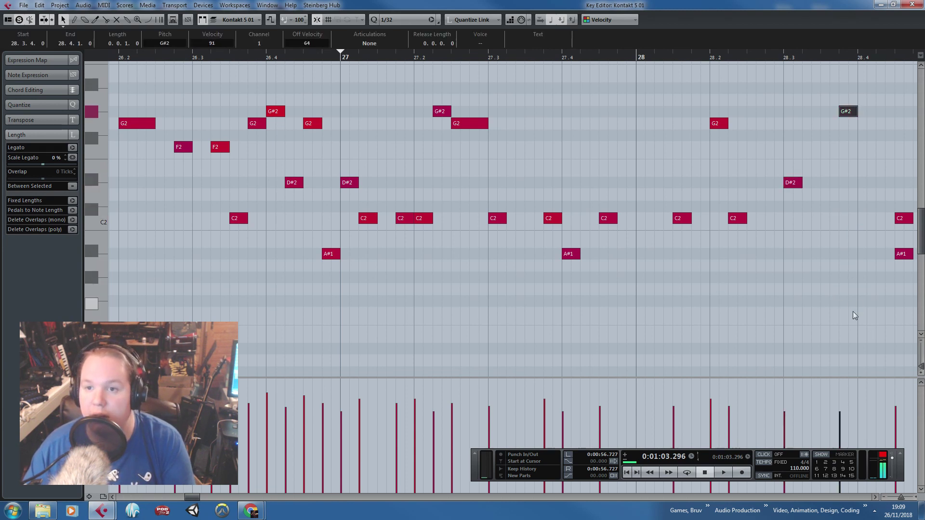
Delete the C2 note doubling the A#1 late in bar 28 and the one under the D#2 at the start of bar 29.
left_click_drag(882, 313, 919, 316)
left_click(586, 220)
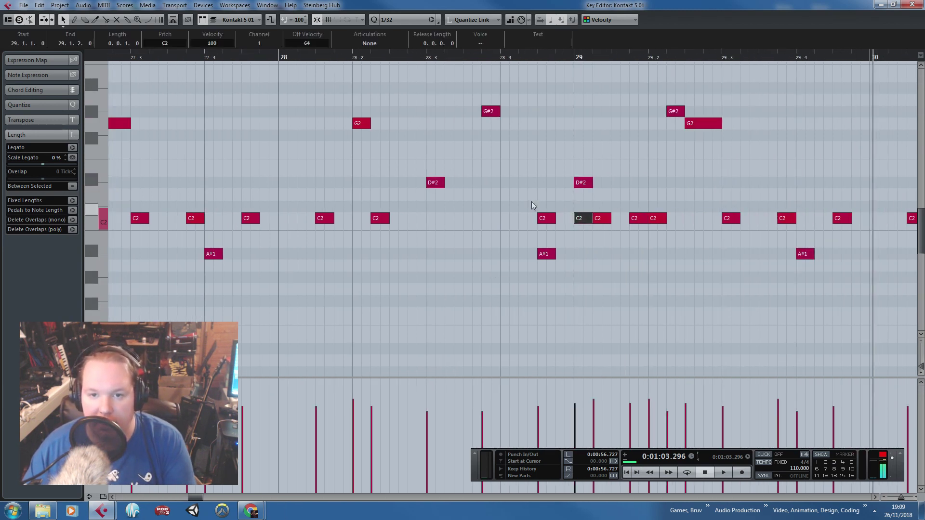
left_click_drag(517, 204, 584, 226)
key("Delete")
Delete the two C2 notes that coincide with the D#2 and G#2 notes around beat 3 of bar 30.
left_click(672, 313)
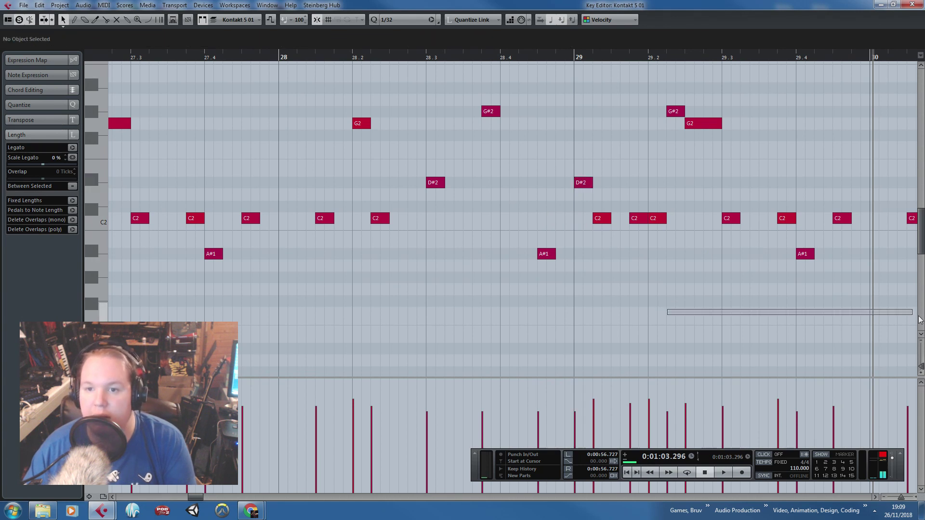
scroll(671, 314, "right", 5)
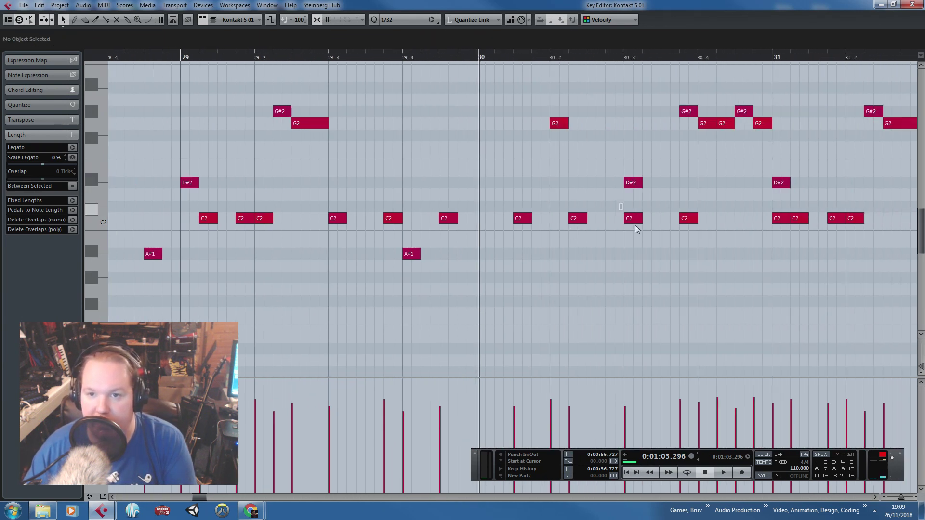
left_click_drag(636, 225, 641, 229)
key("Delete")
Delete the C2 notes doubling the D#2 notes at bars 31 and 33 and beat 3 of bar 32, and the A#1 late in bar 32.
left_click_drag(760, 306, 866, 316)
left_click_drag(750, 285, 918, 308)
left_click(261, 219)
key("Delete")
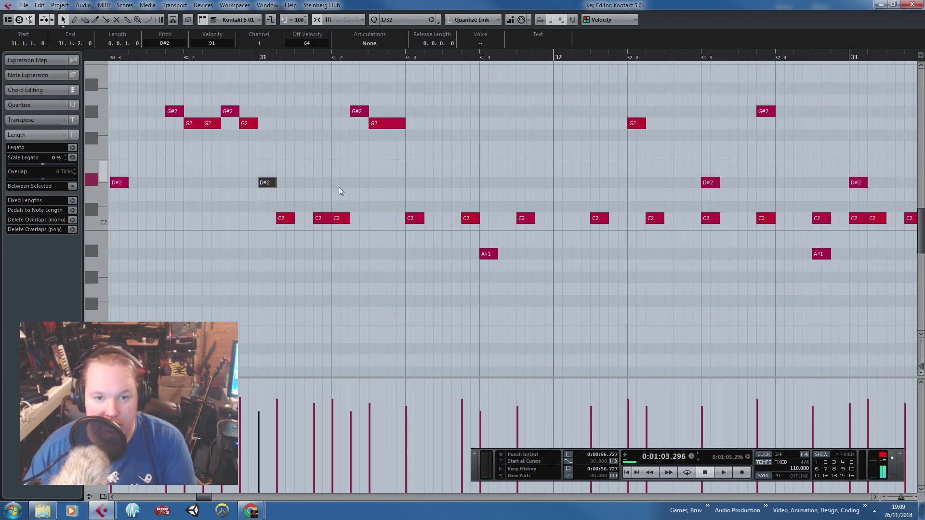
left_click_drag(698, 208, 715, 237)
key("Delete")
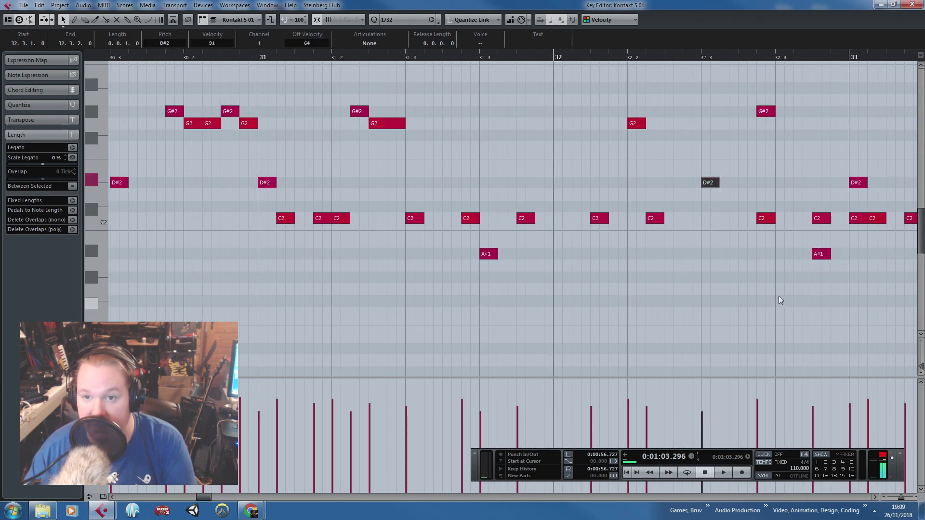
left_click_drag(877, 313, 918, 314)
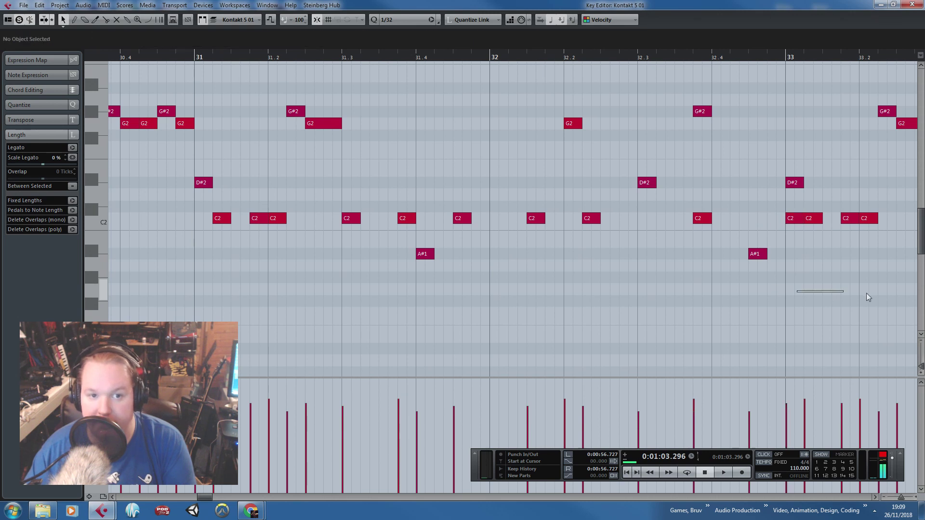
scroll(866, 293, "right", 4)
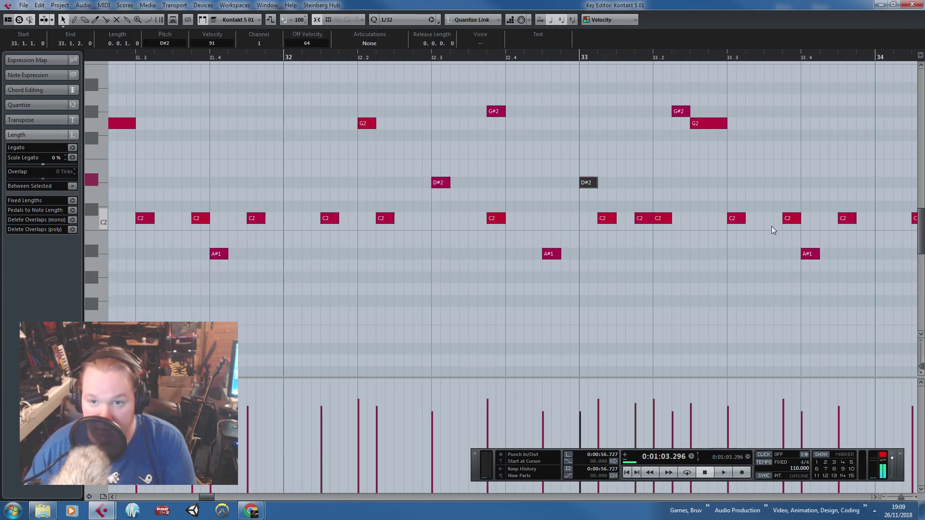
Delete the two C2 notes that coincide with the D#2 and G#2 notes around beat 3 of bar 34.
left_click_drag(898, 162, 911, 175)
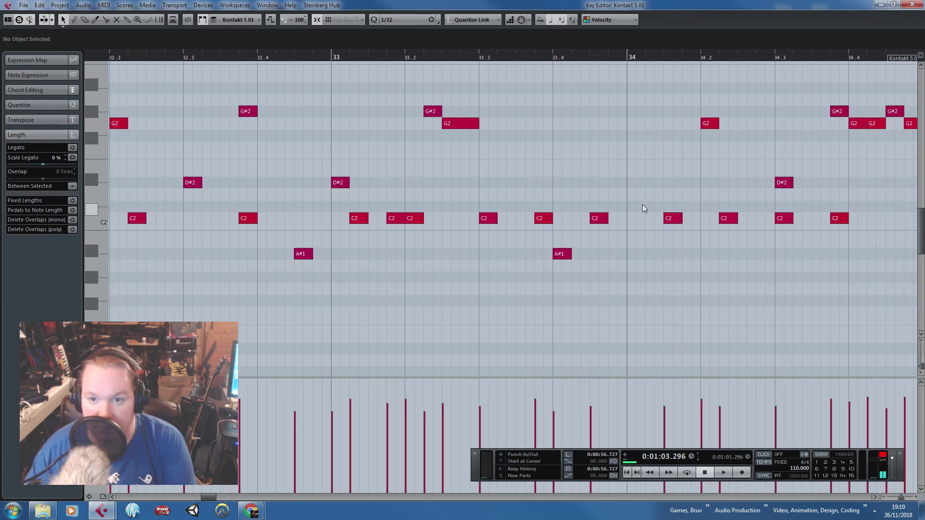
left_click(781, 218)
key("Delete")
left_click_drag(850, 264, 838, 209)
key("Delete")
Play back the revised bass part from bar 27.
left_click_drag(862, 287, 916, 287)
scroll(596, 264, "down", 3)
left_click_drag(449, 297, 318, 294)
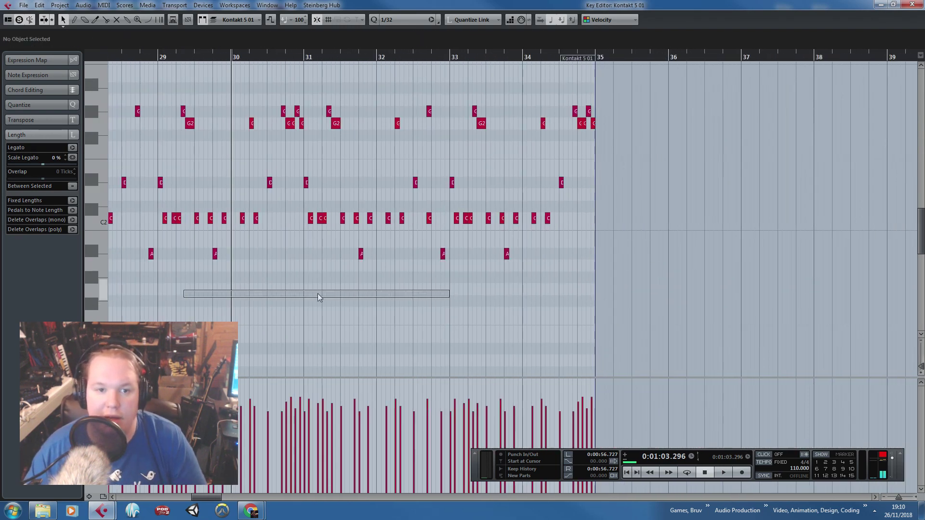
left_click_drag(238, 346, 110, 345)
scroll(473, 126, "up", 3)
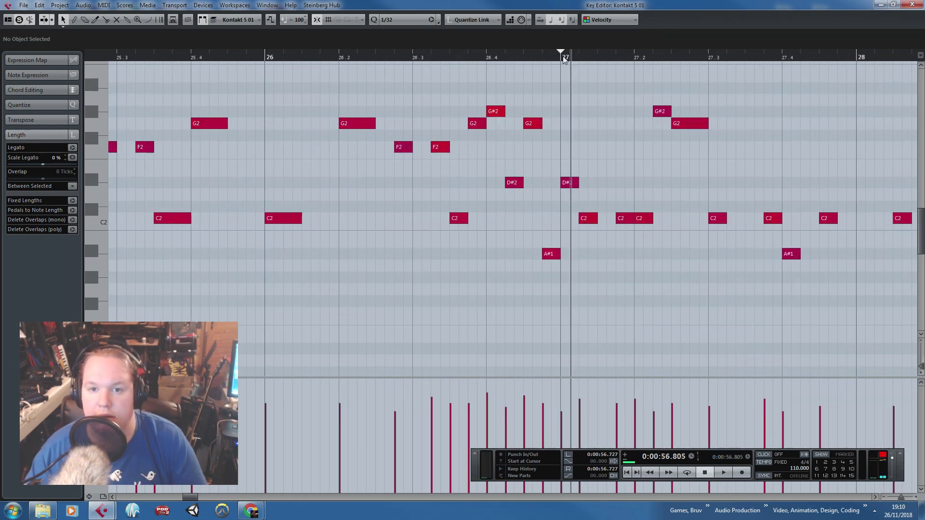
key("space")
scroll(555, 251, "down", 3)
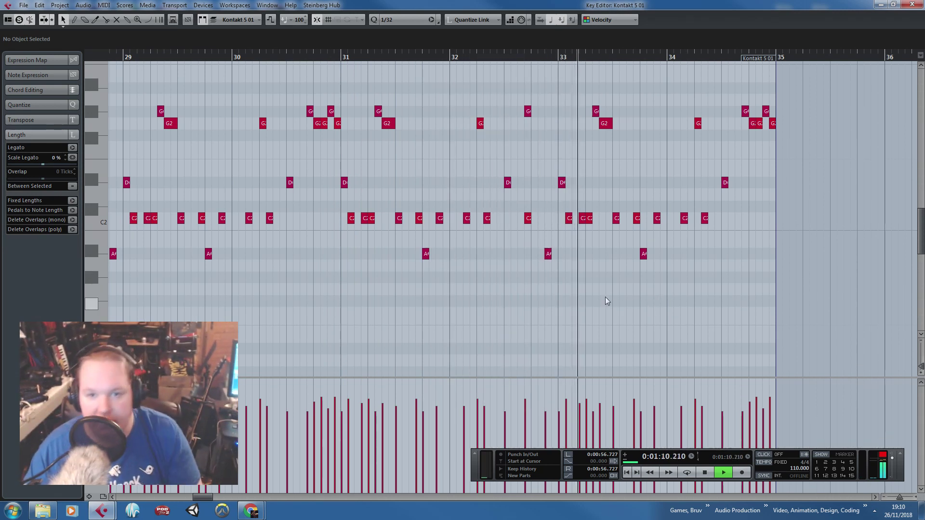
Delete the remaining C2 note under the G#2 in bar 32, and stop playback at the end of the part.
left_click(527, 218)
key("Delete")
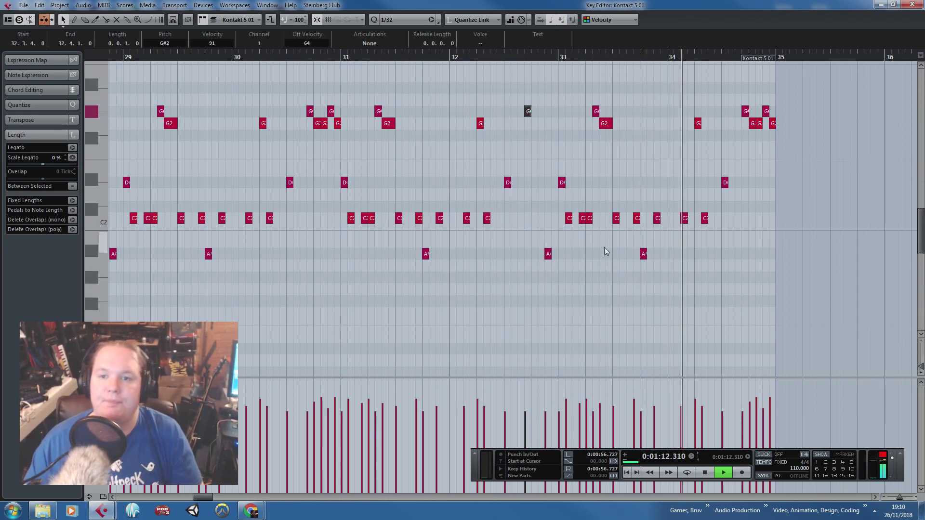
scroll(612, 254, "up", 1)
scroll(612, 255, "down", 1)
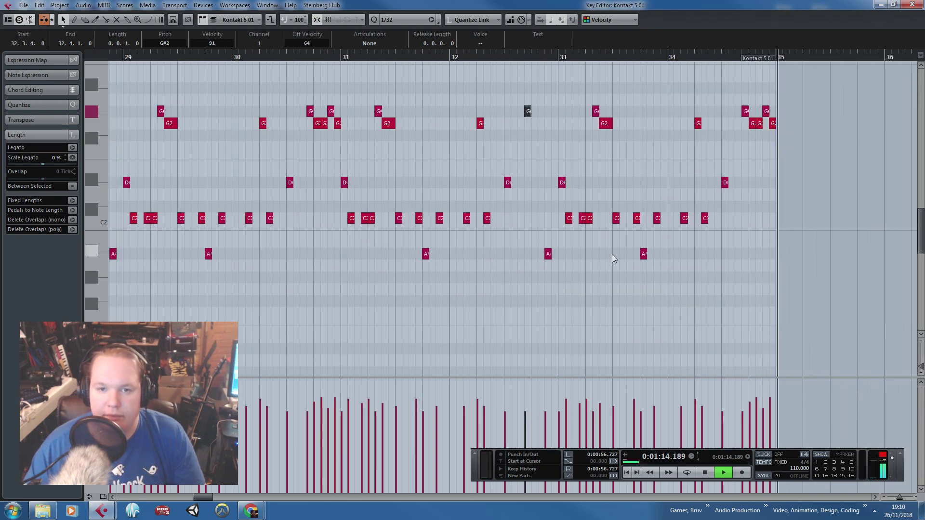
key("space")
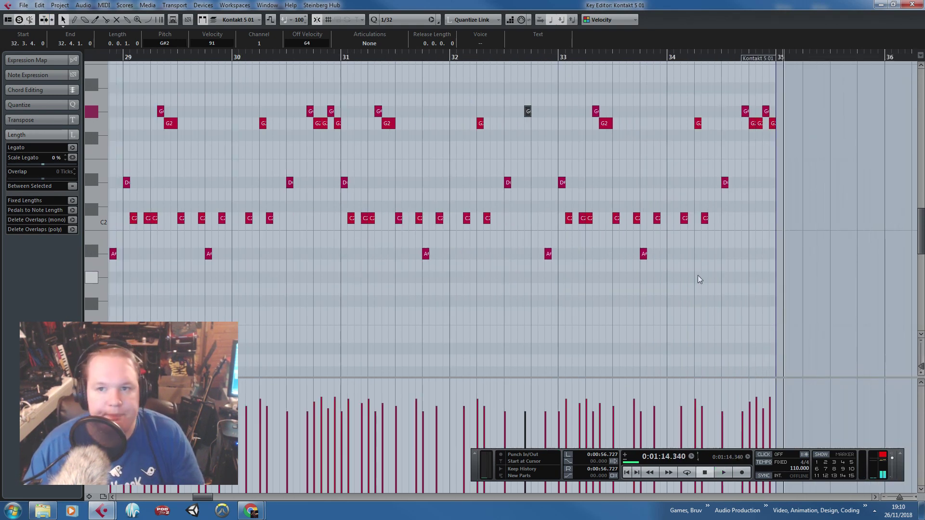
Close the note editor and play the arrangement from bar 19.
left_click(912, 4)
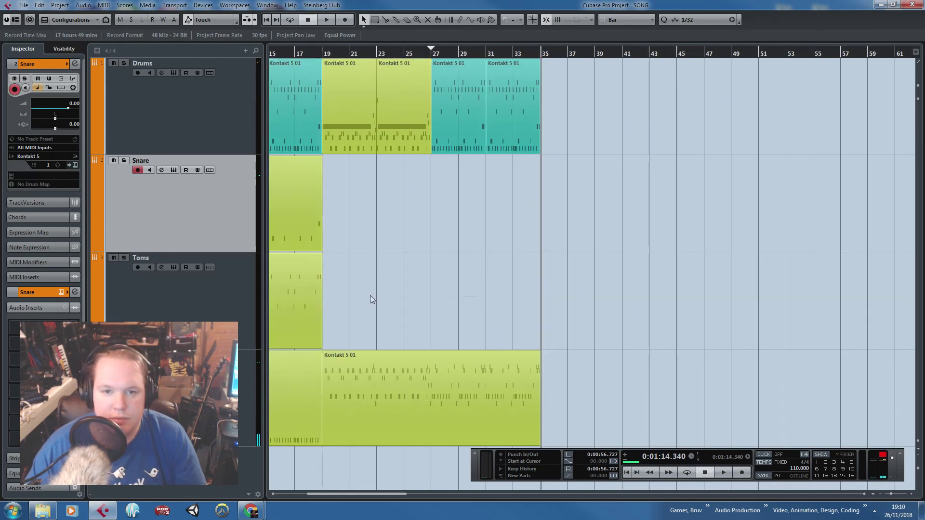
left_click(470, 54)
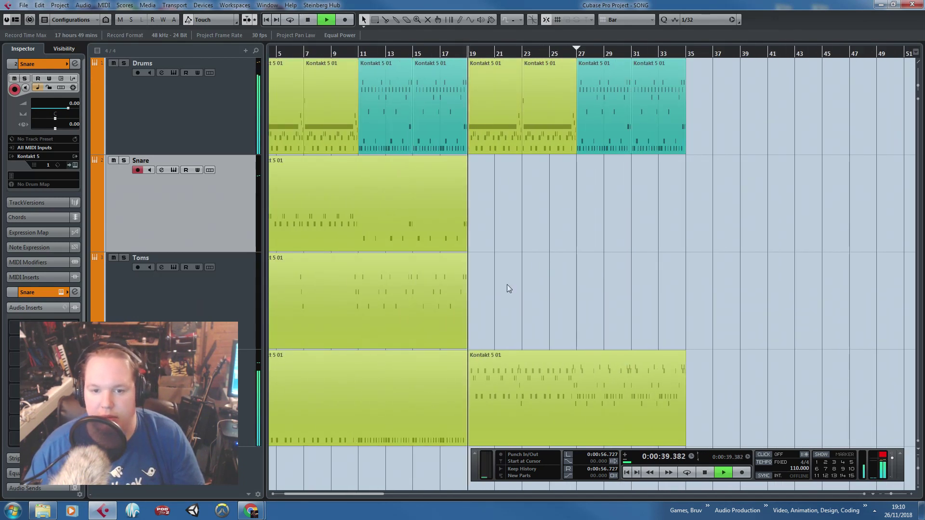
scroll(498, 289, "up", 5)
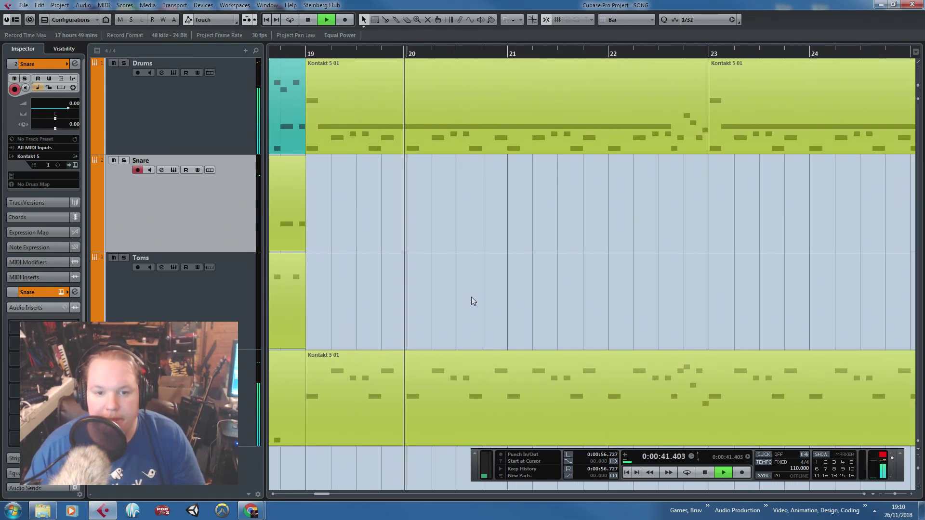
key("g")
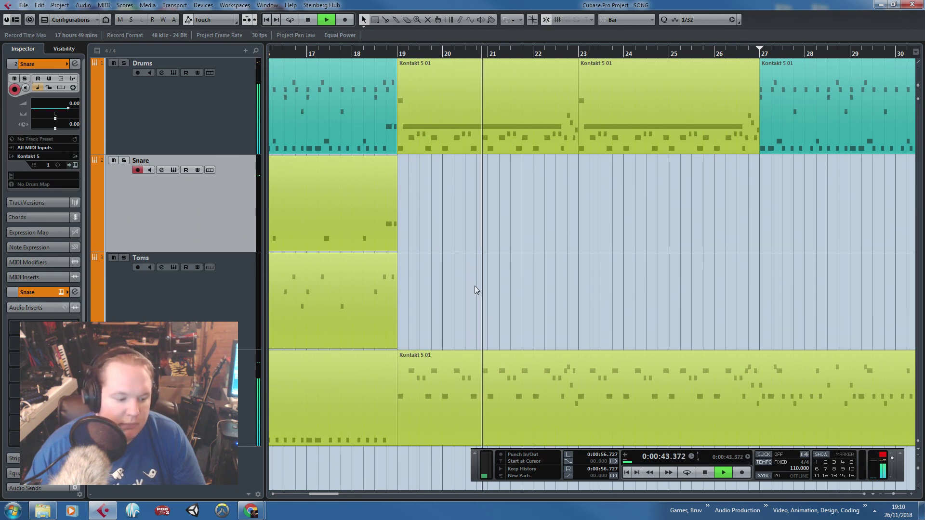
key("g")
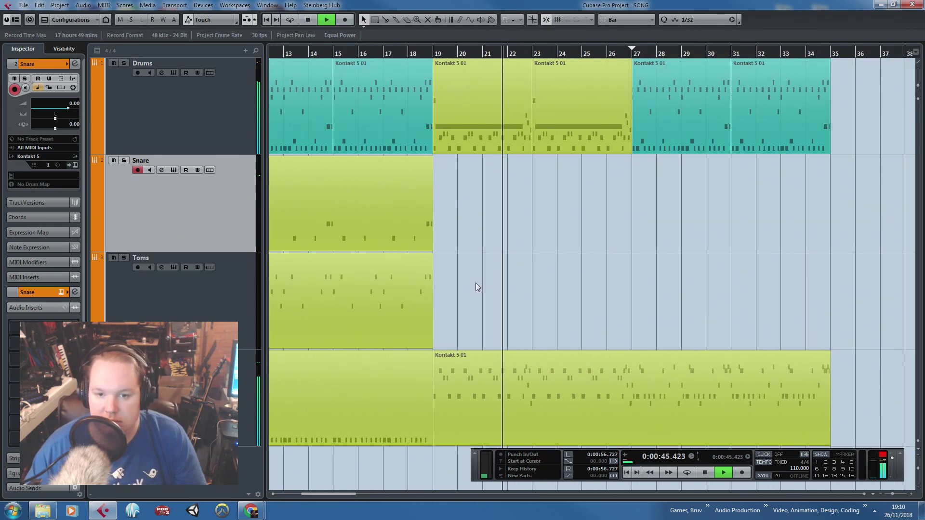
Listen to the arrangement from bar 21 through the end of the second bass part, following the drum and bass notes.
key("h")
key("h")
key("h")
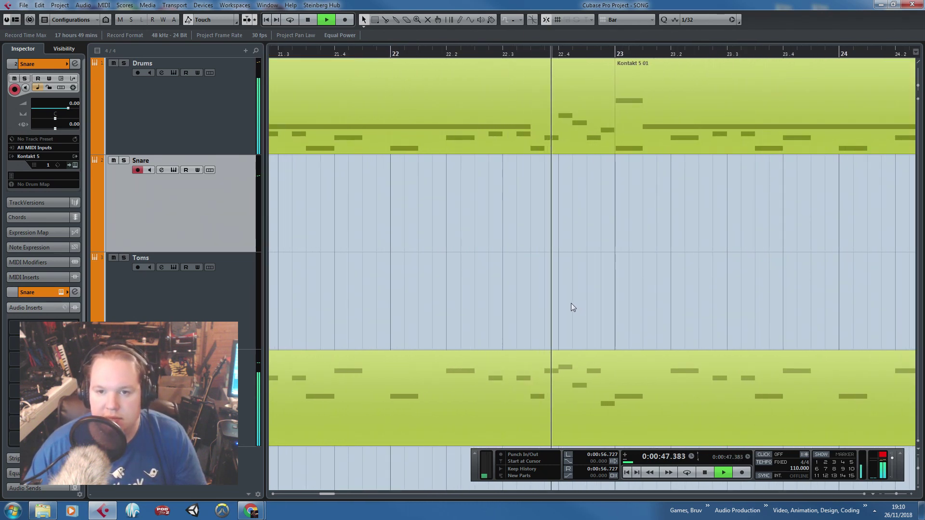
key("g")
key("g")
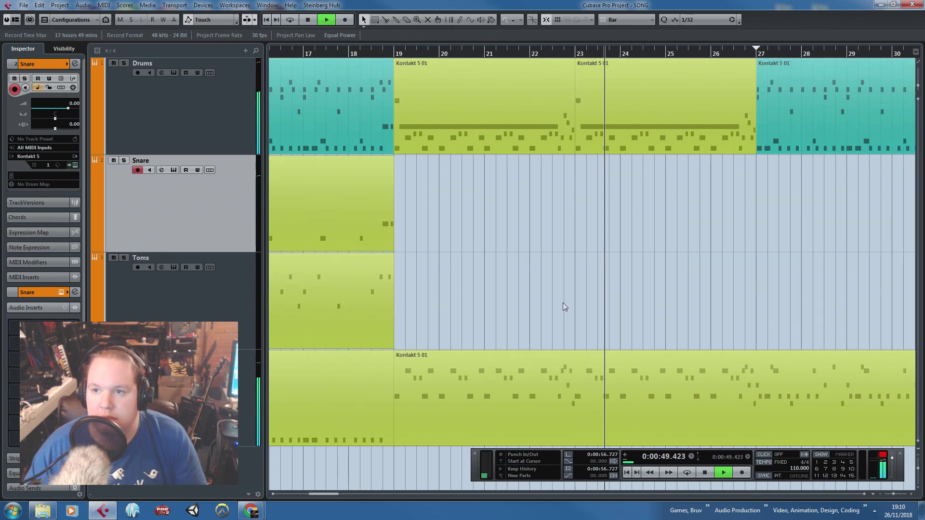
key("g")
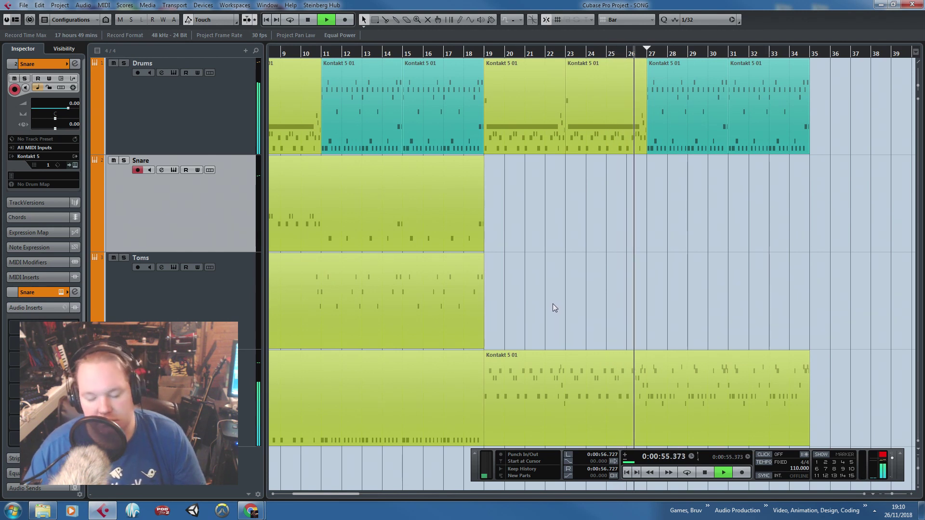
key("g")
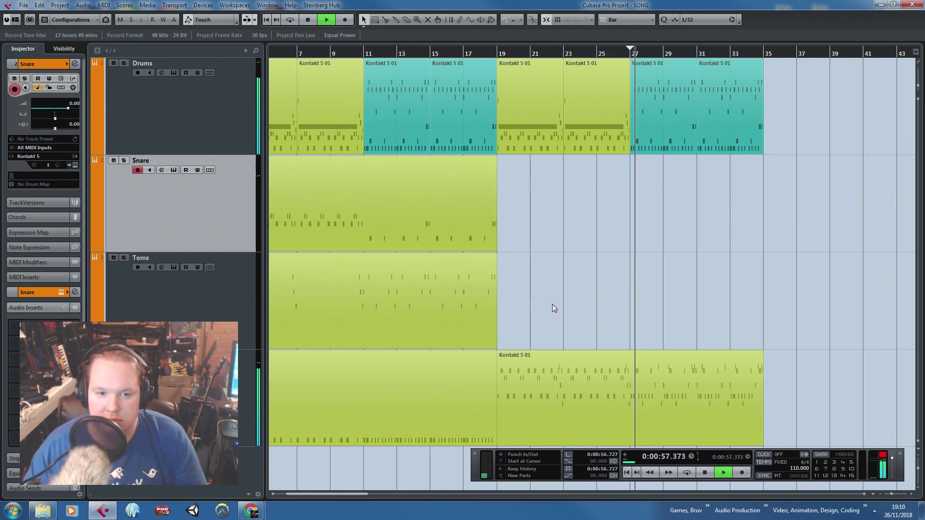
key("h")
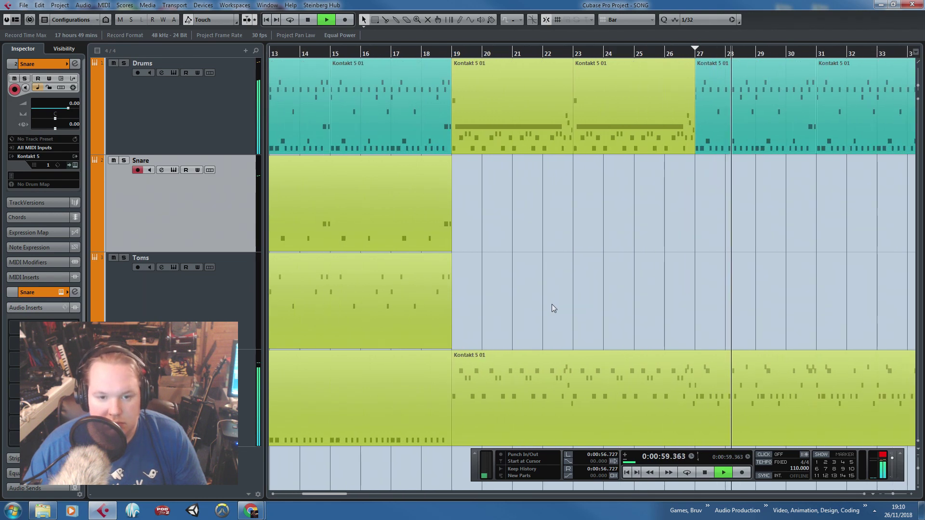
key("g")
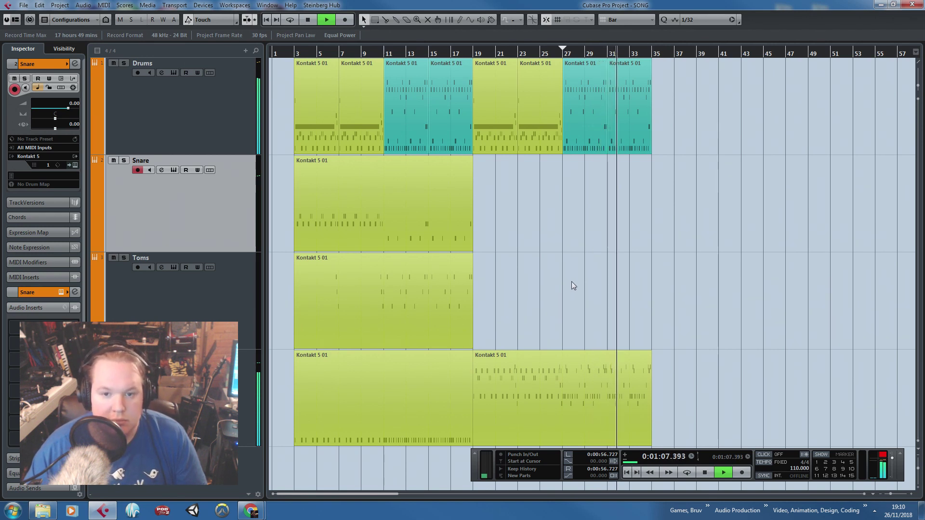
scroll(571, 281, "up", 2)
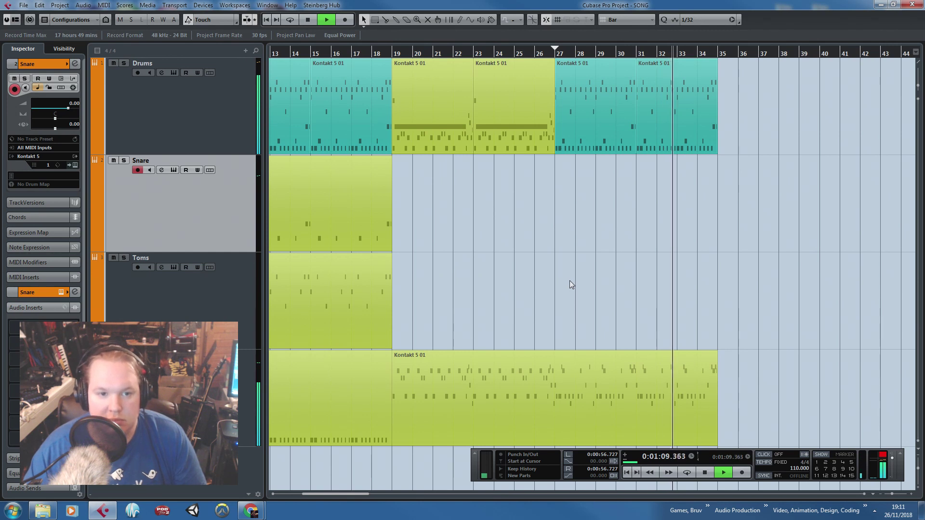
Rename the Snare track "Chords - Snare & Cymbal" and stop playback.
double_click(179, 162)
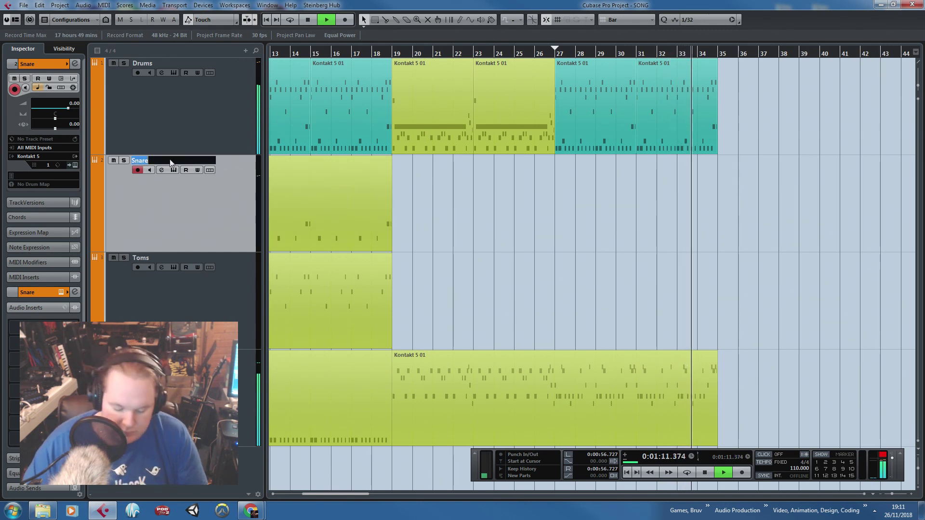
type("Chords - S")
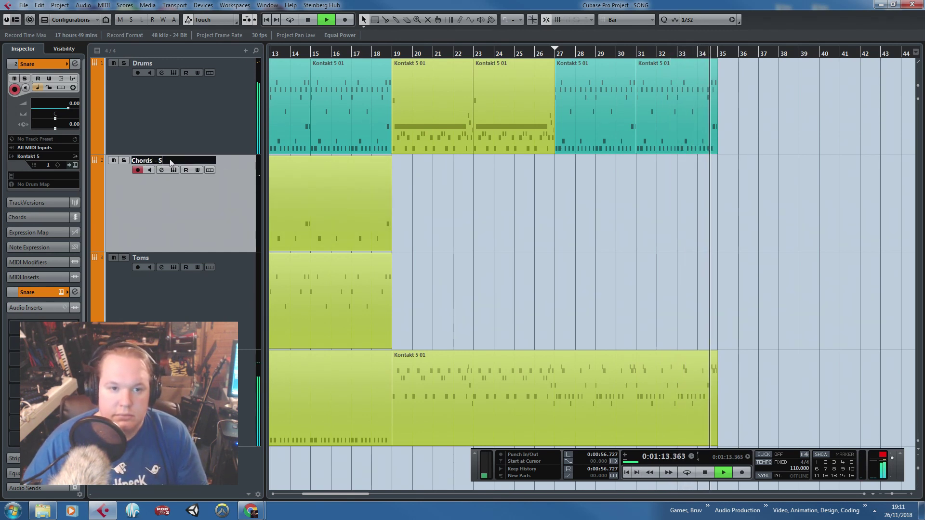
type("nare & Cymbal")
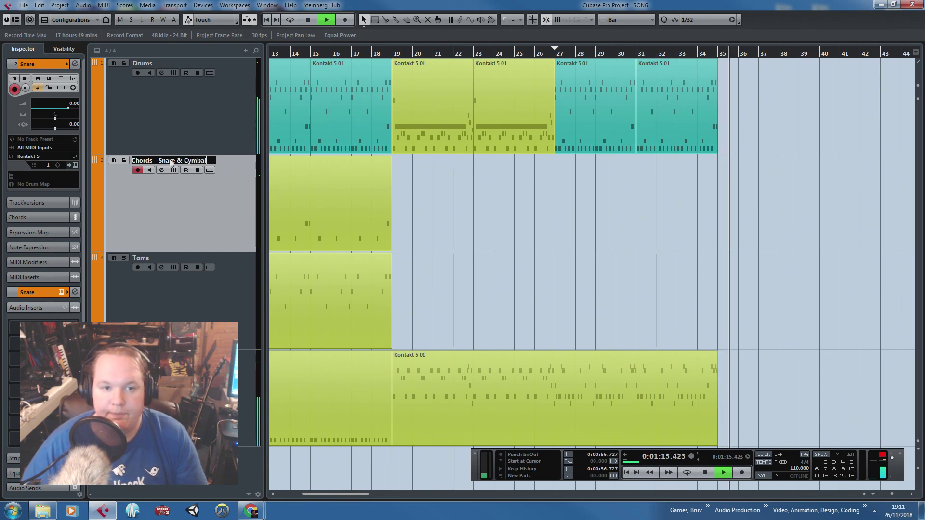
key("Return")
key("space")
Replace the Session Kit on the Chords - Snare & Cymbal track with the Upright Piano instrument in Kontakt, and close the instrument window.
scroll(444, 233, "left", 3)
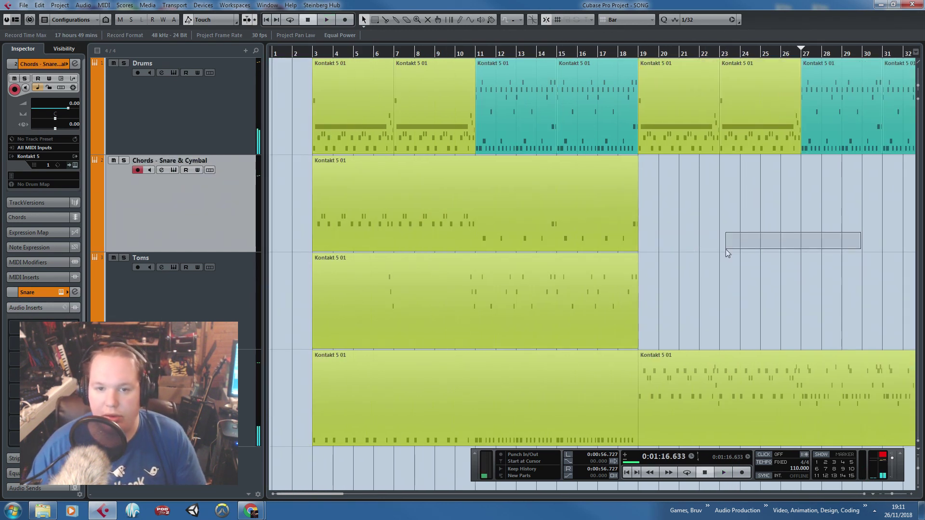
left_click(430, 239)
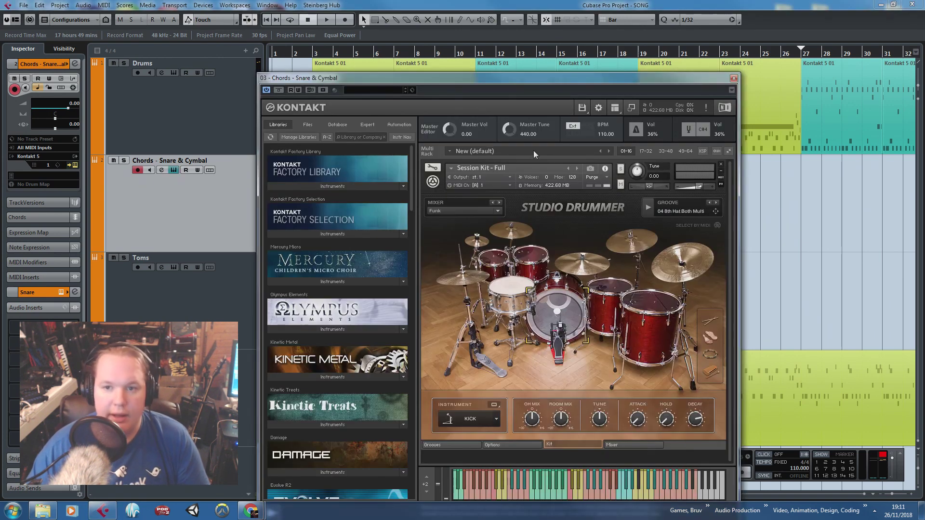
left_click(721, 164)
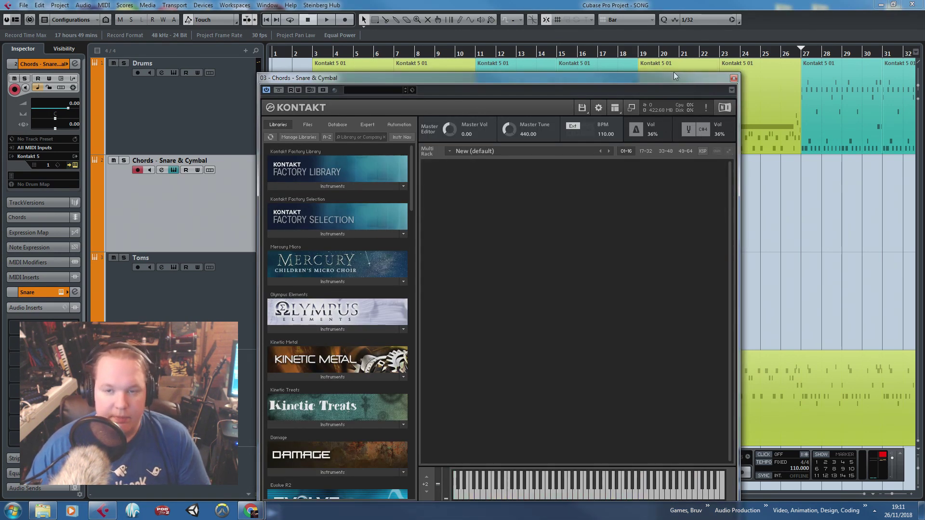
left_click_drag(674, 77, 672, 17)
left_click_drag(410, 101, 436, 196)
left_click(340, 365)
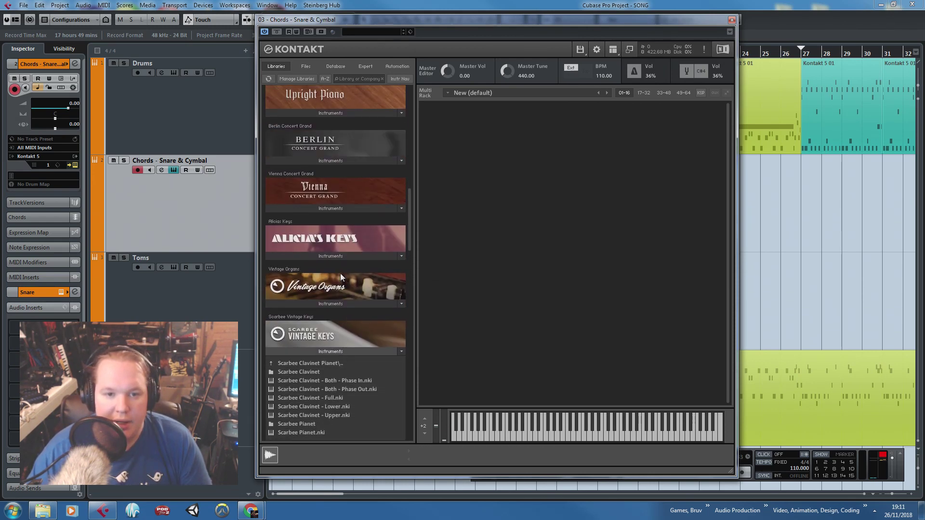
left_click(345, 256)
left_click_drag(410, 210, 412, 193)
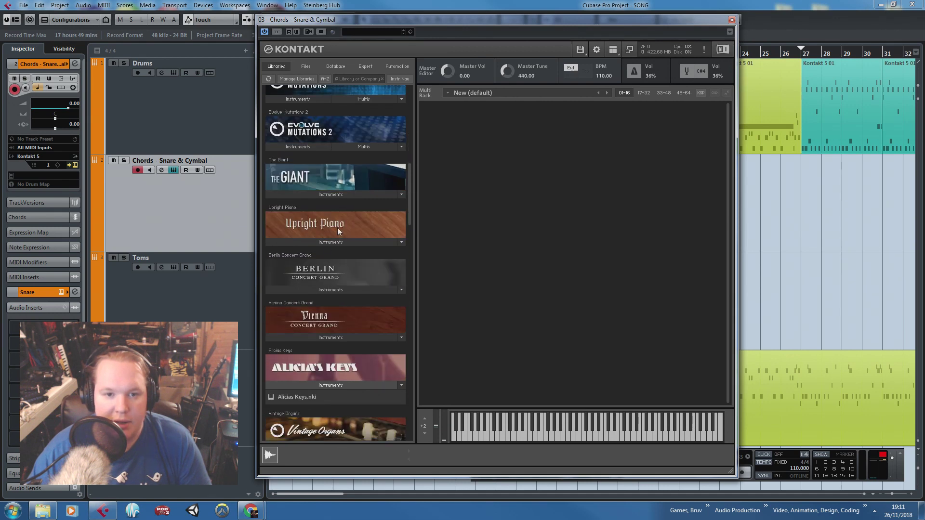
left_click(328, 242)
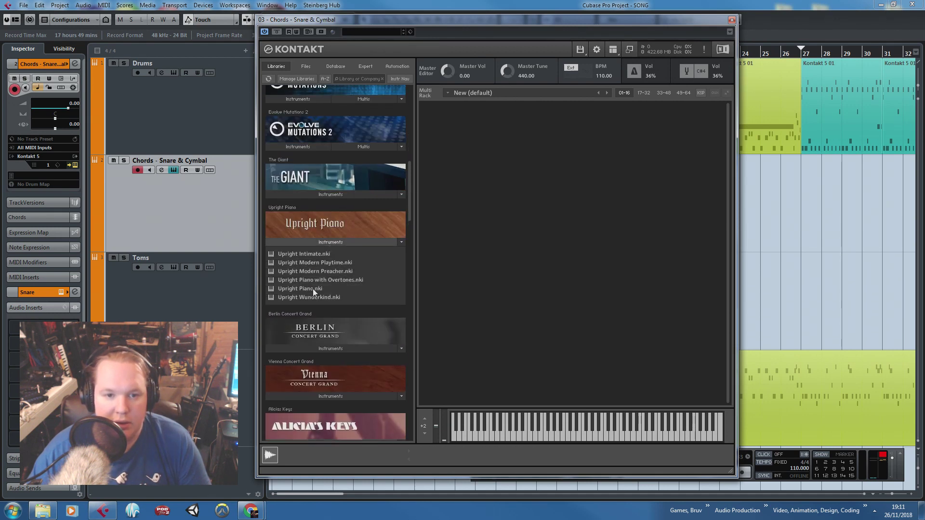
double_click(313, 288)
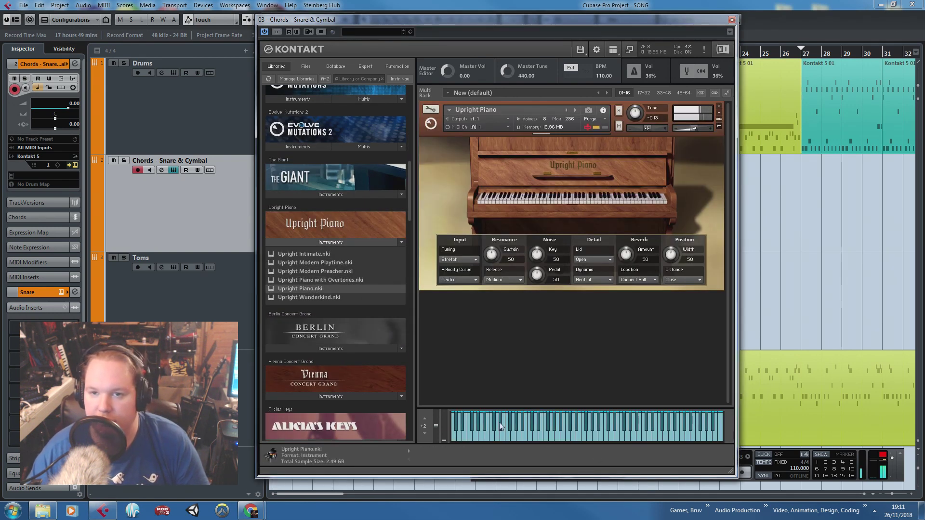
left_click(731, 20)
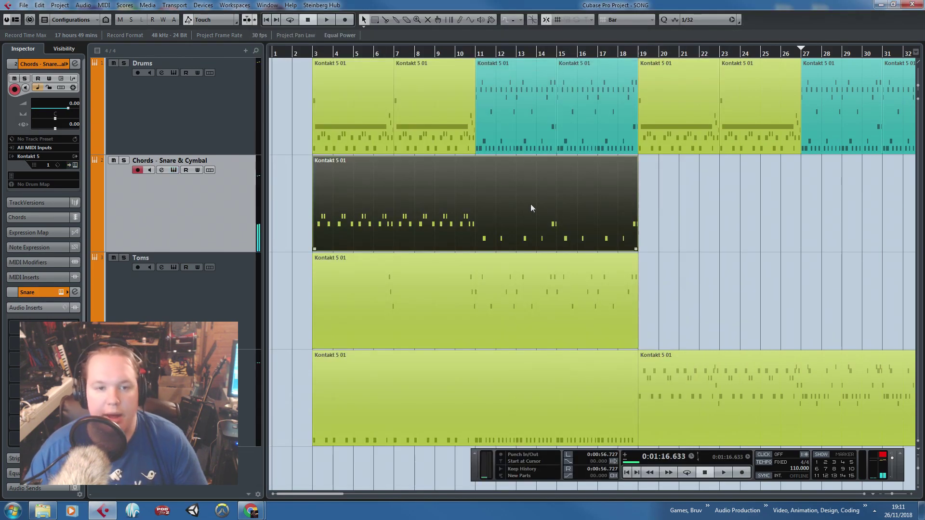
Check the notes of the first bass part, and transpose the D#1 notes in bars 3 to 10 of the snare and cymbal part to C2.
double_click(405, 389)
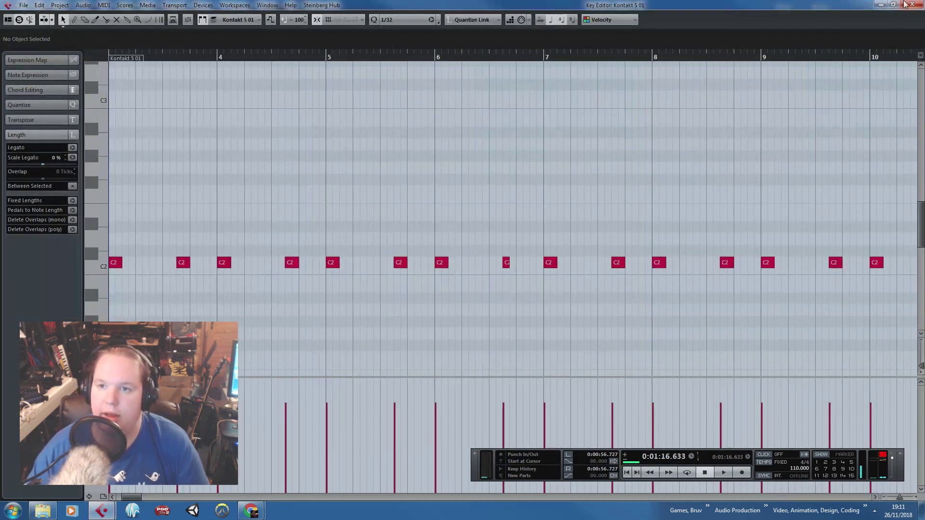
left_click(911, 4)
double_click(527, 186)
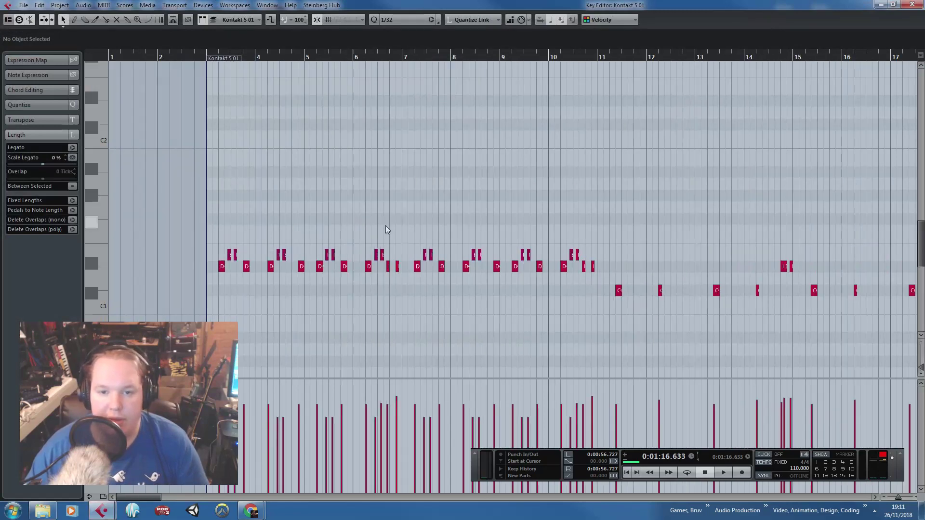
key("g")
scroll(328, 224, "up", 2)
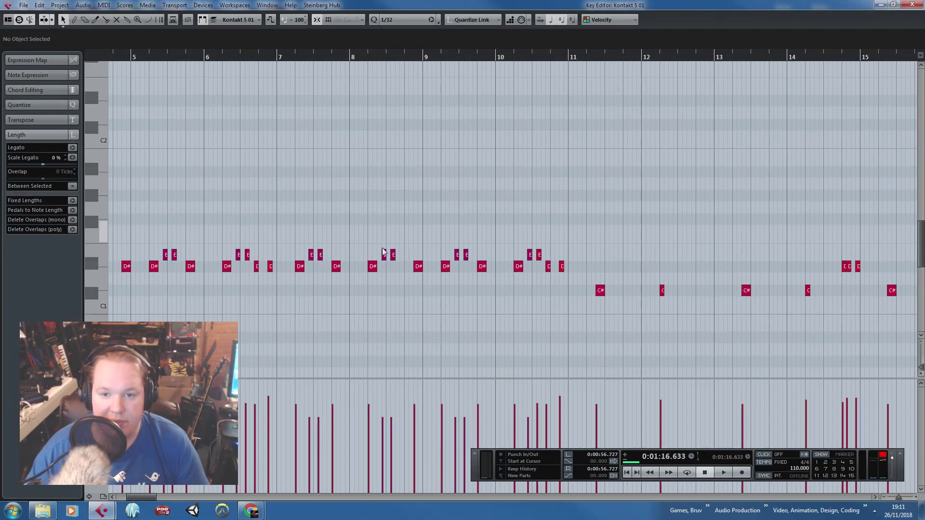
left_click_drag(583, 267, 190, 288)
scroll(282, 286, "up", 3)
key("h")
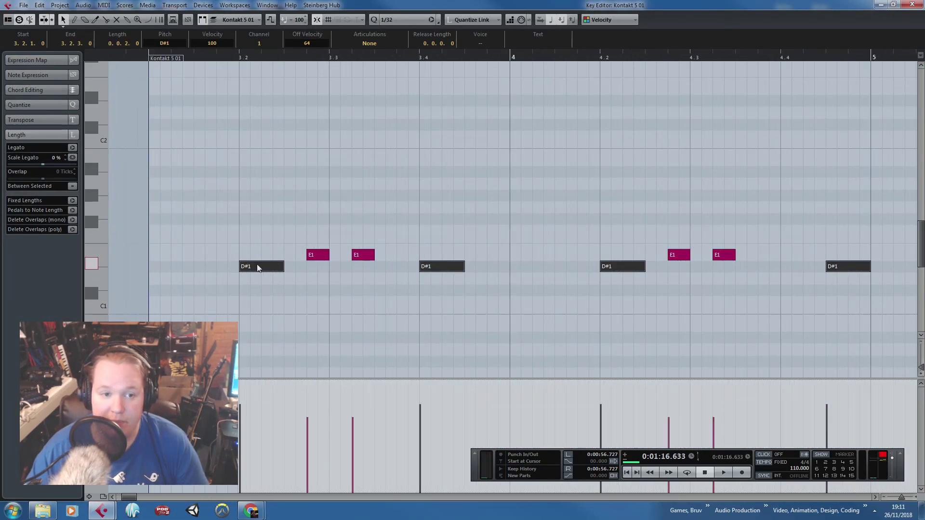
left_click_drag(256, 265, 259, 135)
key("g")
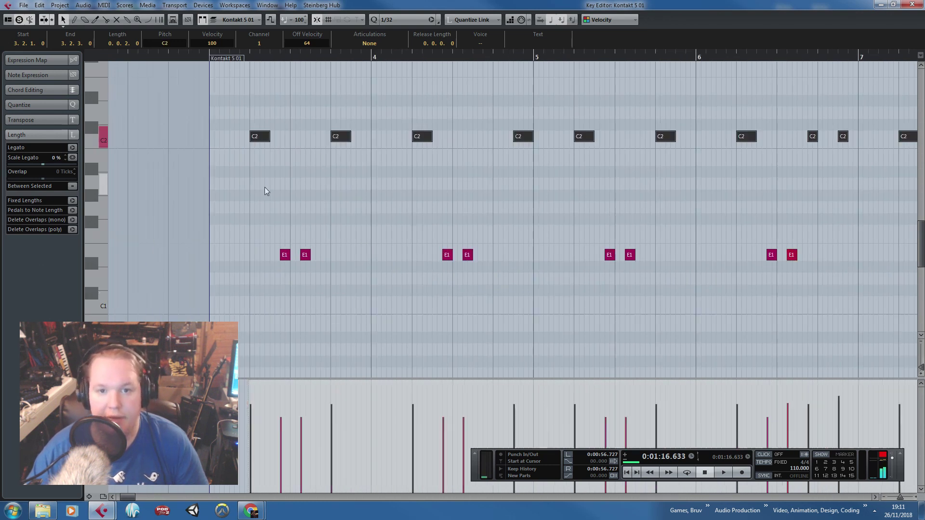
Transpose the C#1 notes from bar 11 onwards to C2, keeping their timing.
scroll(264, 188, "down", 5)
left_click_drag(474, 344, 261, 141)
scroll(293, 294, "up", 6)
key("h")
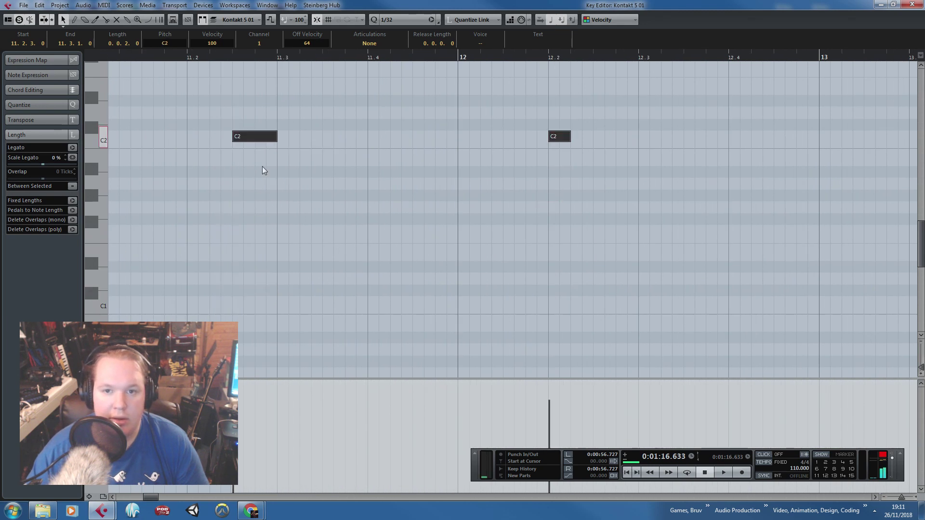
Transpose the D#1 notes at the ends of bars 14 and 18 to E1, keeping their timing.
key("g")
key("g")
key("g")
key("g")
left_click_drag(532, 254, 348, 281)
key("h")
key("h")
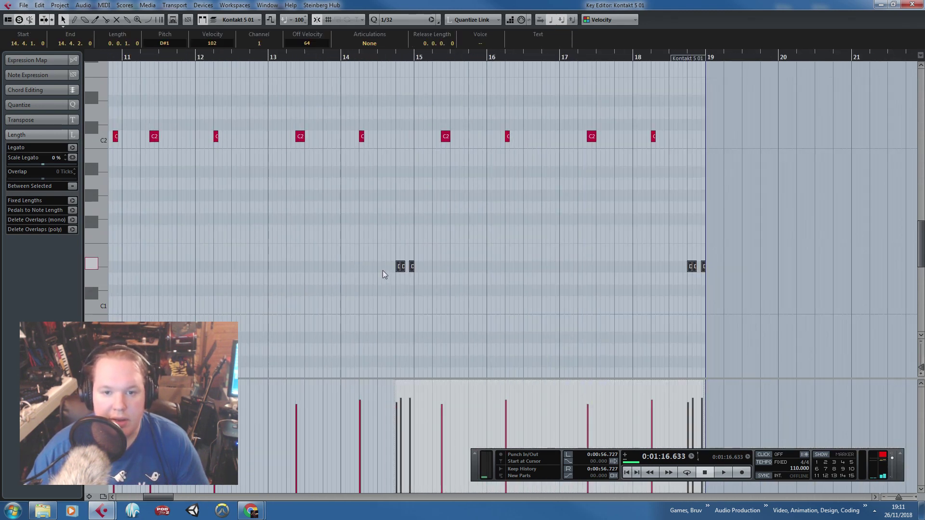
key("h")
key("h")
mouse_move(418, 268)
left_mouse_down()
mouse_move(419, 291)
mouse_move(418, 258)
mouse_move(420, 271)
left_mouse_up()
key("g")
key("g")
key("g")
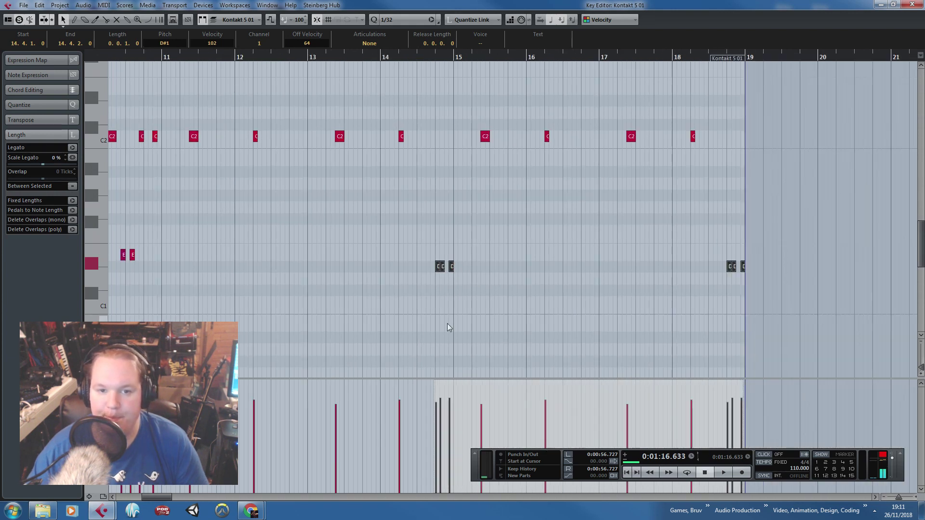
key("h")
key("h")
key("h")
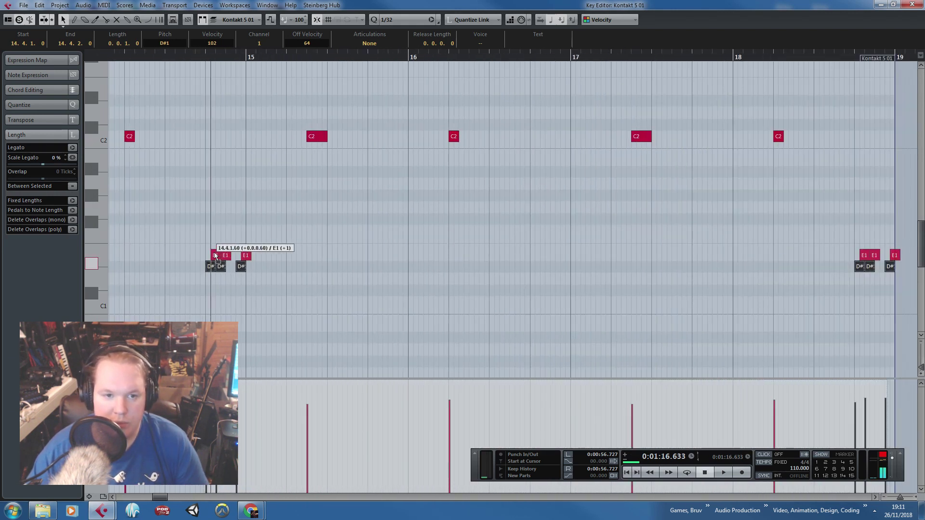
left_click_drag(215, 254, 212, 247)
key("g")
key("g")
key("h")
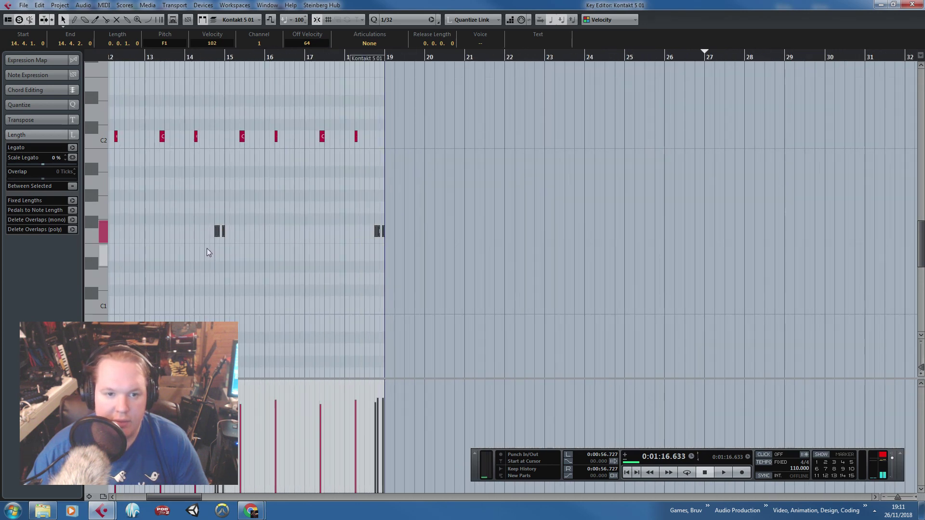
key("Down")
key("Down")
key("h")
left_click_drag(222, 258, 222, 258)
scroll(218, 270, "down", 6)
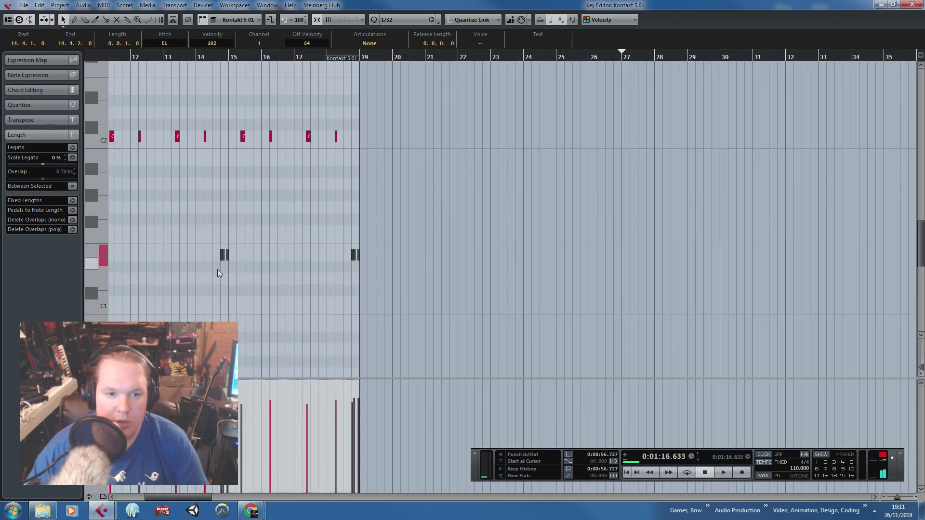
left_click_drag(407, 277, 119, 232)
scroll(123, 232, "up", 5)
key("h")
key("h")
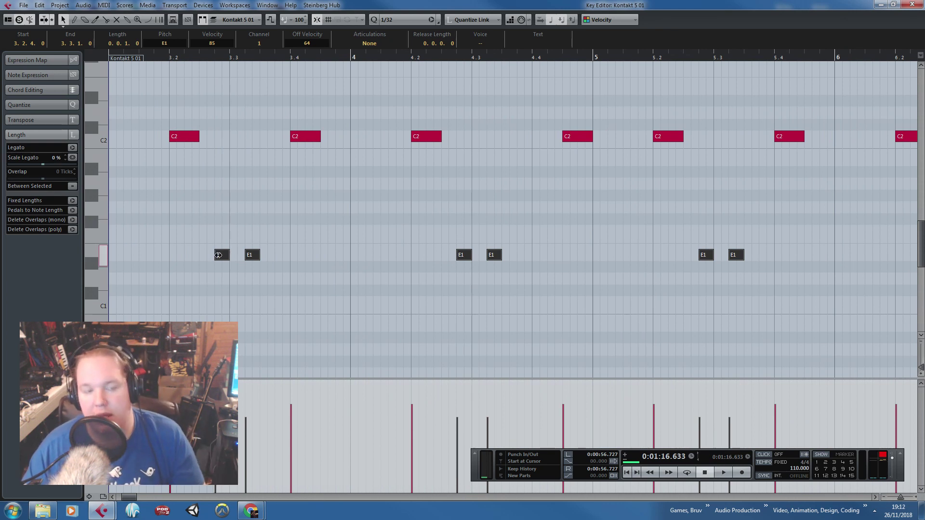
key("g")
key("g")
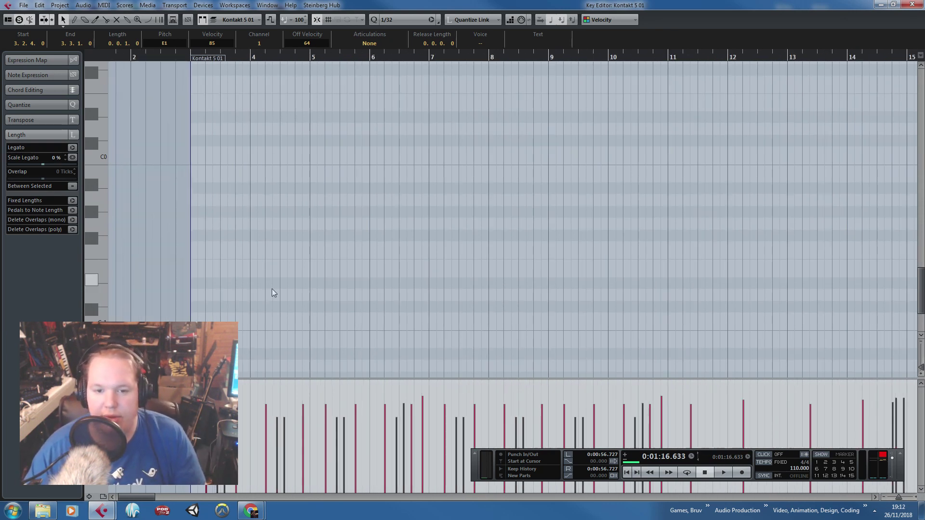
scroll(184, 256, "up", 3)
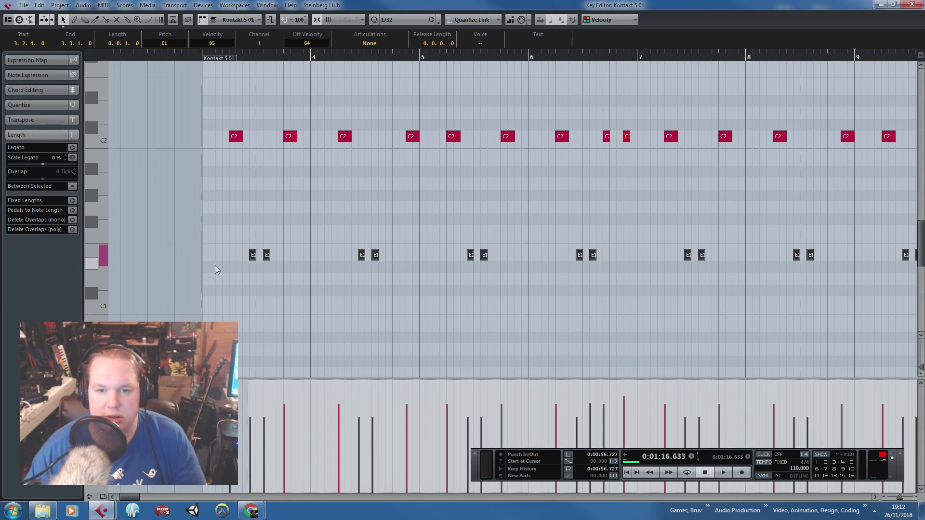
Duplicate all the C2 notes of the part and place the copies on G2 at the same positions as the originals.
scroll(214, 265, "down", 5)
left_click(800, 182)
left_click_drag(832, 172, 192, 126)
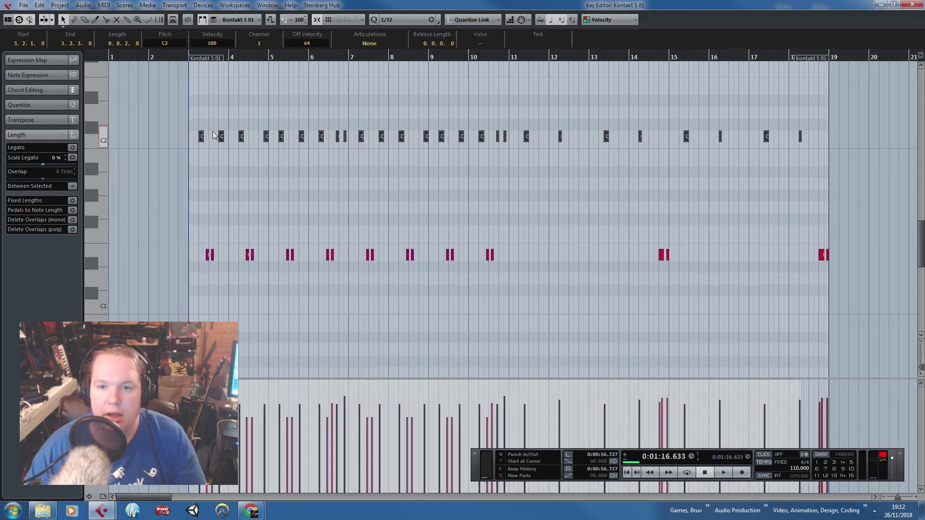
key("ctrl+d")
scroll(640, 136, "up", 1)
left_click_drag(803, 112, 204, 108)
key("h")
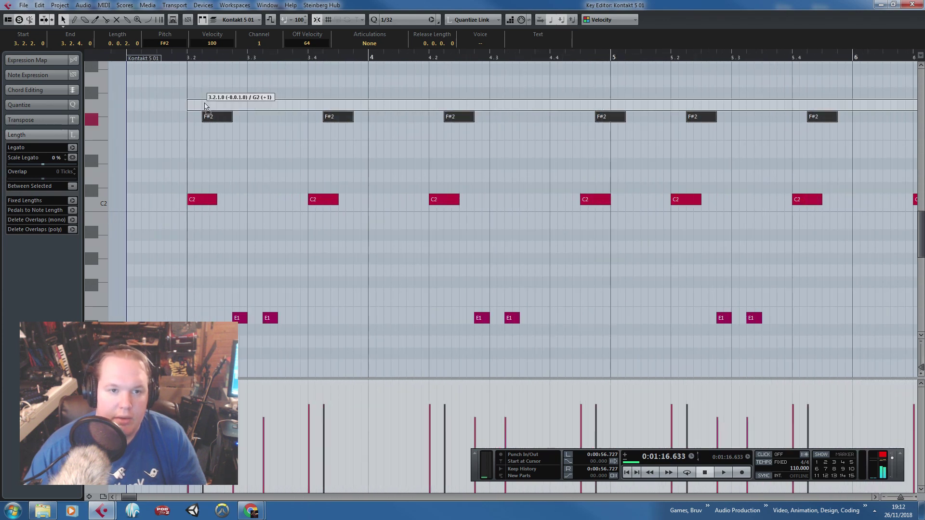
left_click(160, 68)
key("g")
key("g")
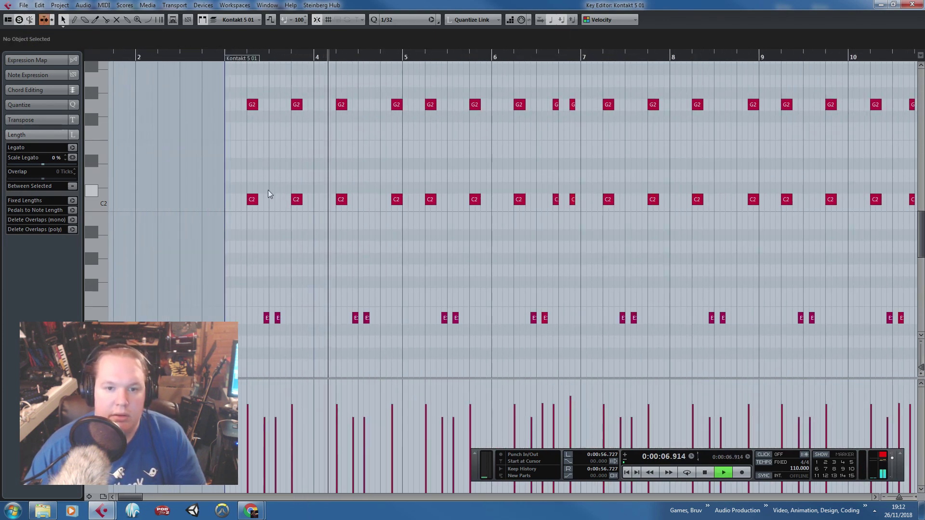
key("g")
scroll(225, 247, "down", 3)
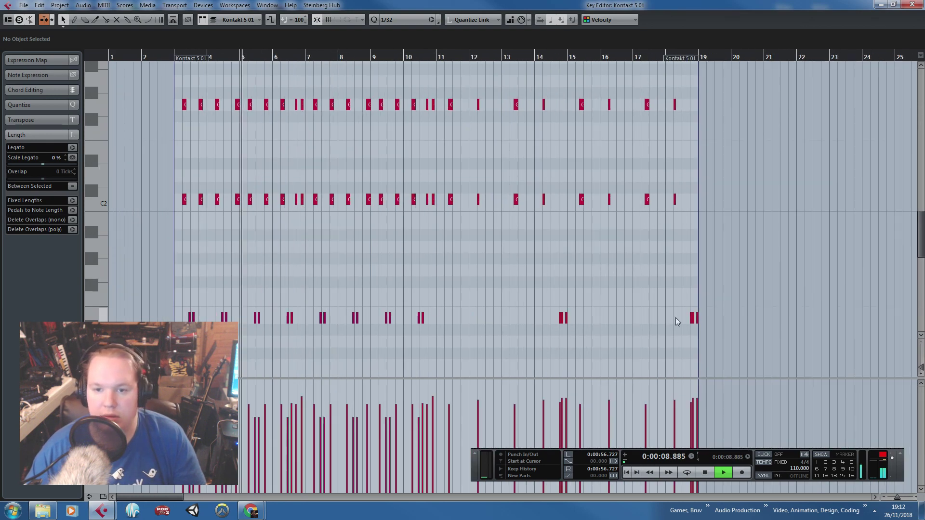
left_click_drag(764, 324, 160, 269)
scroll(159, 273, "up", 6)
key("space")
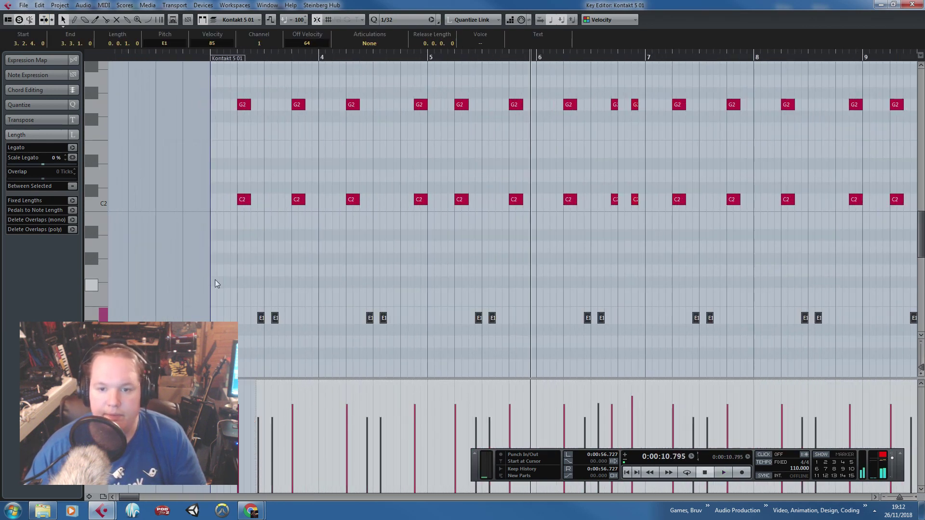
key("g")
key("g")
key("g")
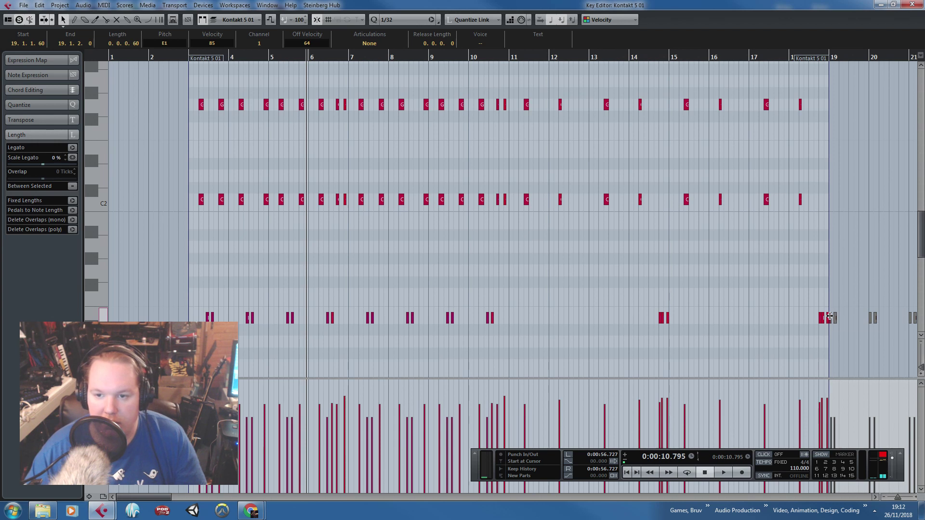
left_click_drag(840, 324, 163, 289)
key("ctrl+d")
left_click(745, 320)
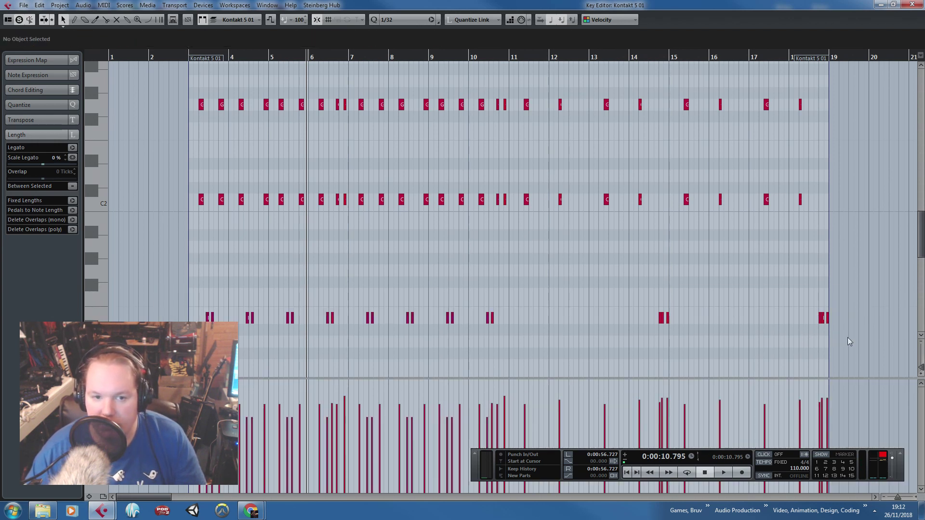
Duplicate all the E1 notes of the part and place the copies on B1 at the same positions as the originals.
left_click_drag(847, 338, 113, 288)
key("ctrl+d")
scroll(117, 289, "down", 2)
scroll(767, 316, "up", 4)
scroll(520, 311, "up", 2)
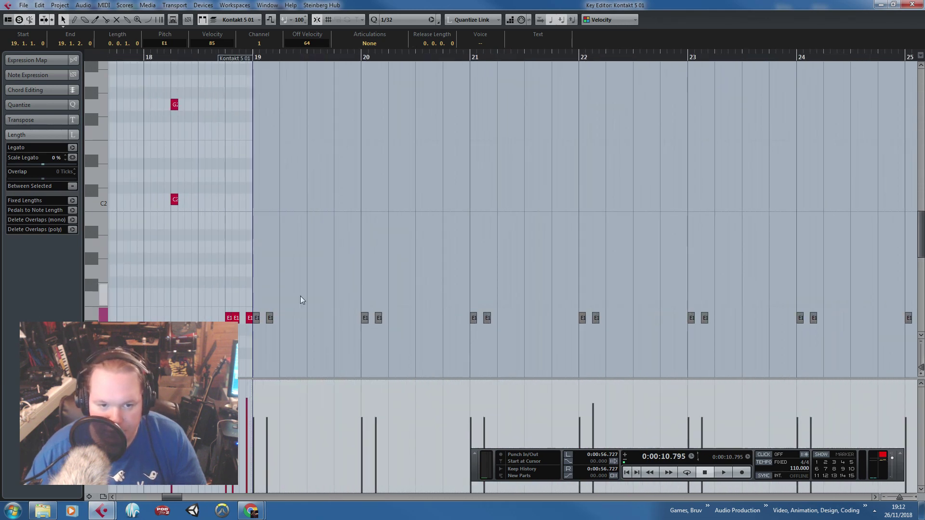
left_click_drag(253, 317, 181, 234)
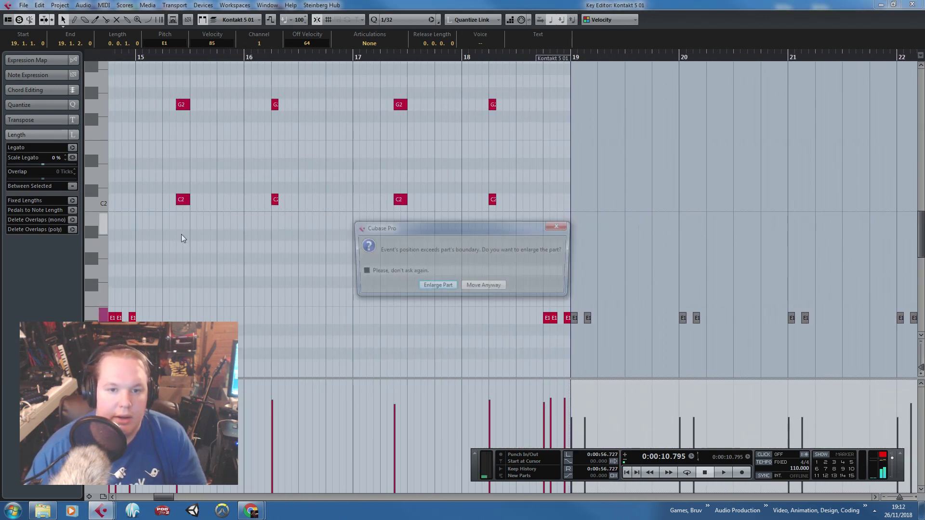
left_click(488, 289)
left_click_drag(387, 276, 1, 256)
left_click_drag(786, 224, 229, 220)
scroll(240, 250, "up", 5)
scroll(240, 250, "down", 7)
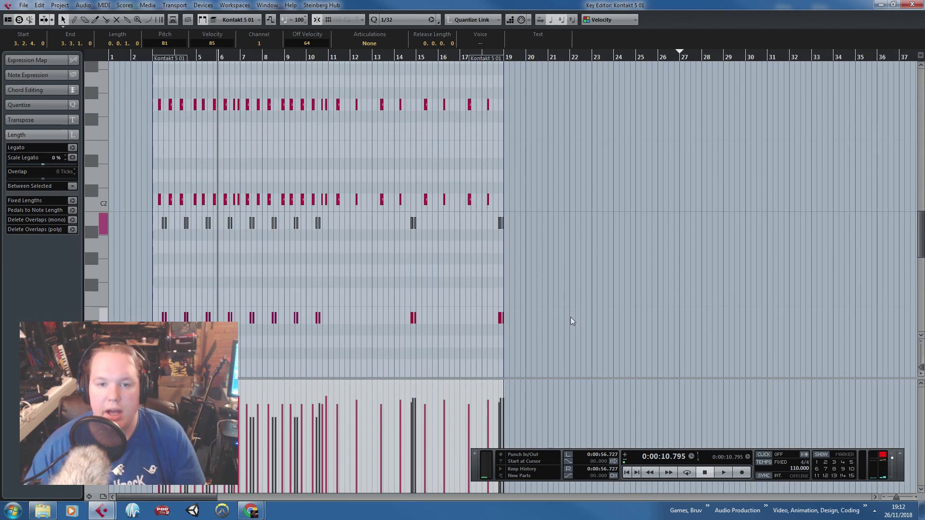
Transpose all the E1 and B1 notes up one octave to E2 and B2, keeping their timing, and audition them.
left_click_drag(609, 346, 85, 225)
key("h")
key("h")
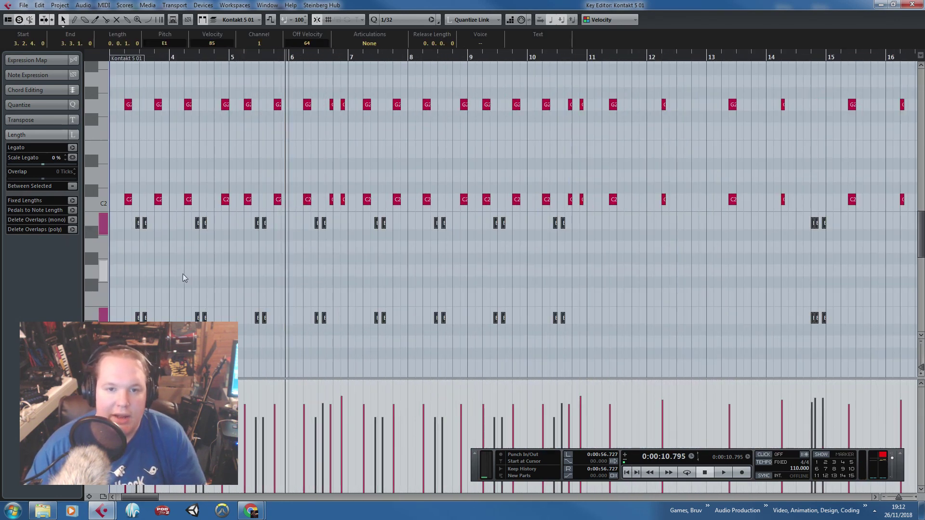
key("h")
key("h")
key("h")
left_click_drag(338, 320, 346, 168)
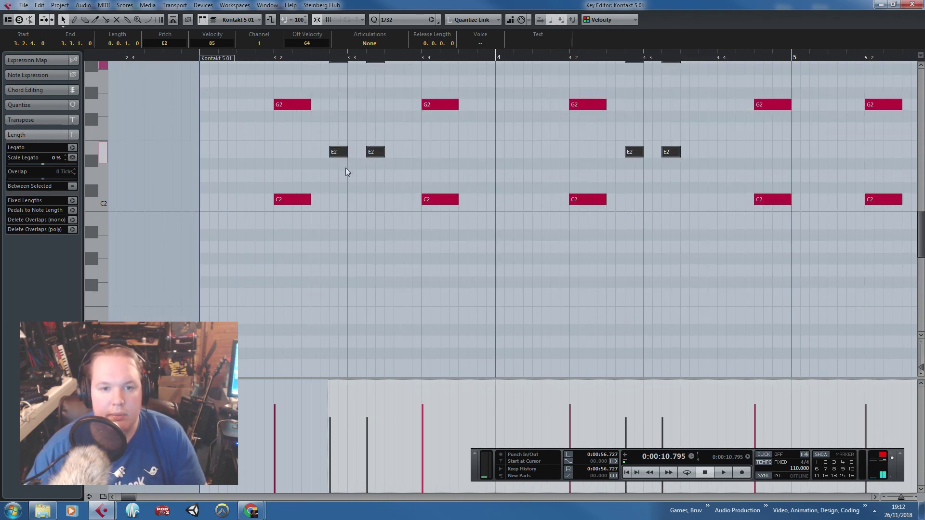
scroll(277, 97, "up", 3)
key("space")
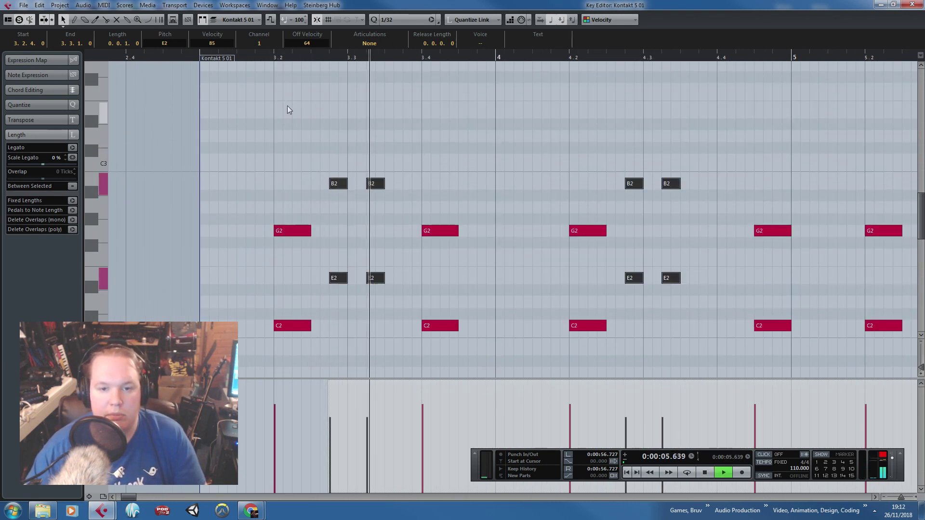
key("space")
Transpose the E2 and B2 notes up a semitone to F2 and C3, play the part back and close its editor.
left_click_drag(337, 278, 339, 255)
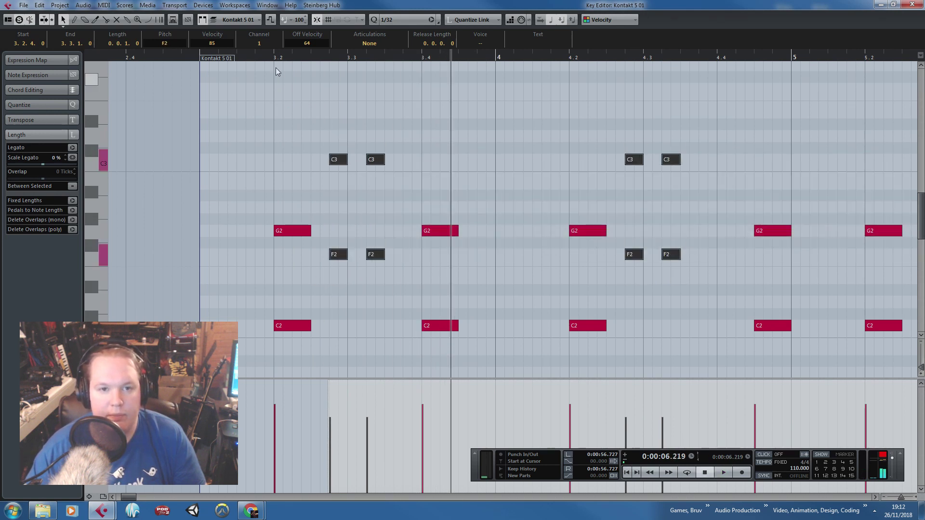
left_click(279, 58)
key("space")
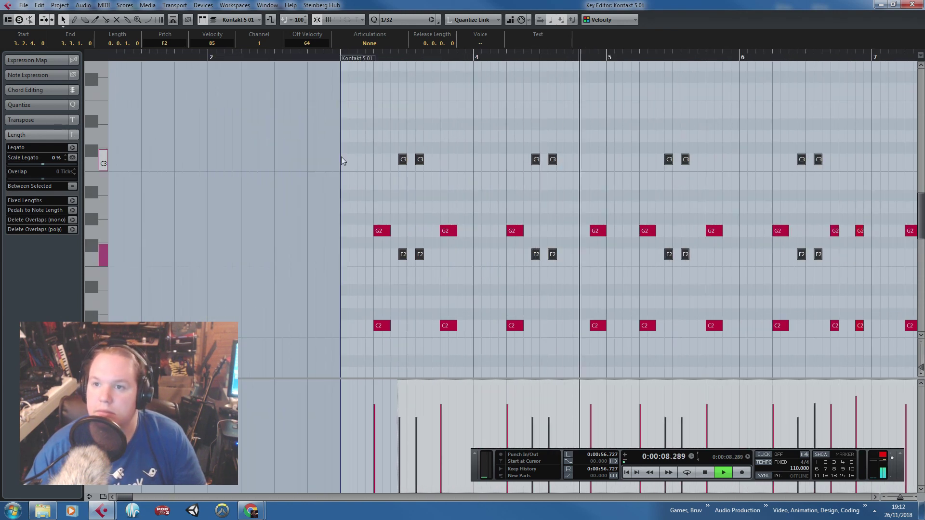
key("g")
key("g")
key("g")
key("g")
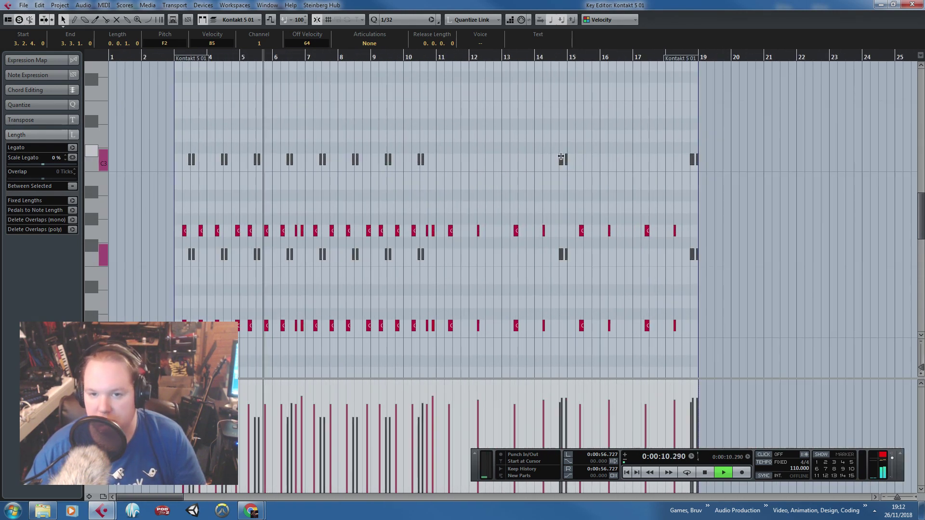
left_click(701, 107)
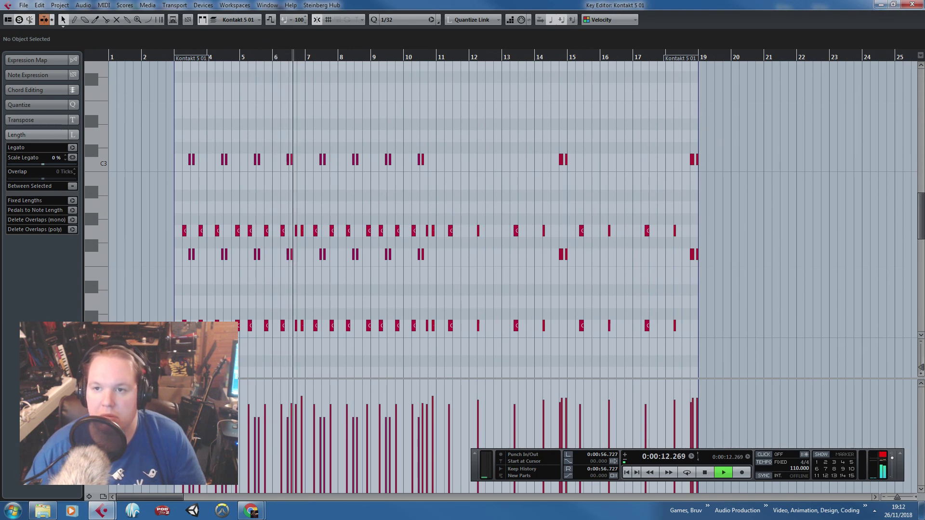
left_click(911, 4)
Play the song from bar 3, and check the chord notes of the snare and cymbal part.
left_click(314, 43)
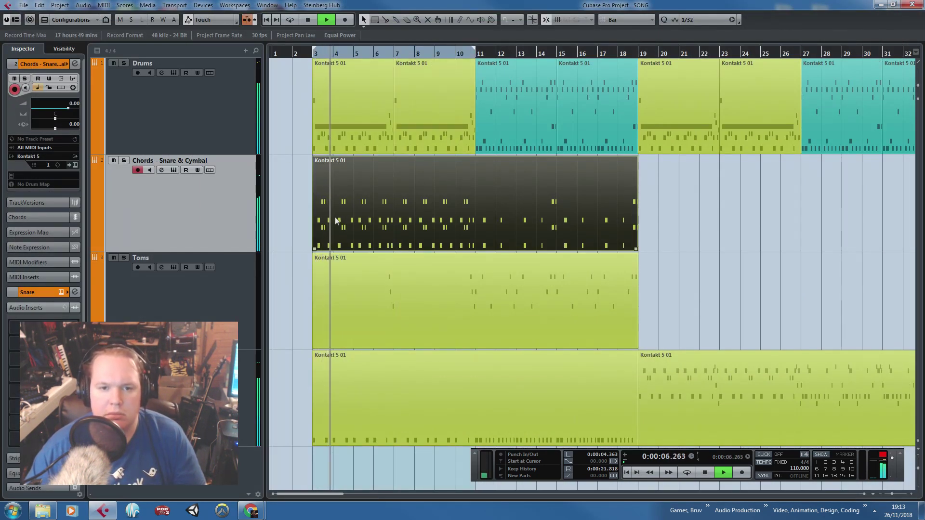
double_click(319, 182)
scroll(241, 308, "up", 5)
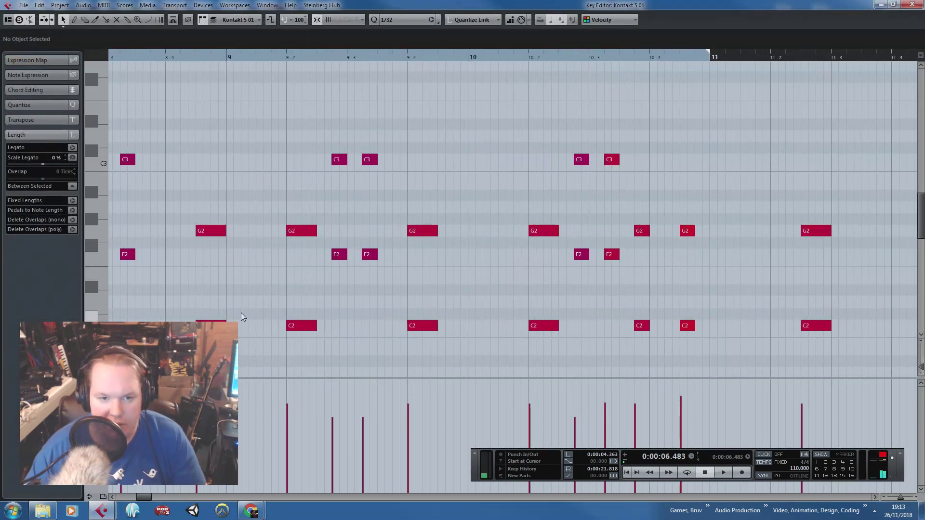
left_click(290, 324)
key("g")
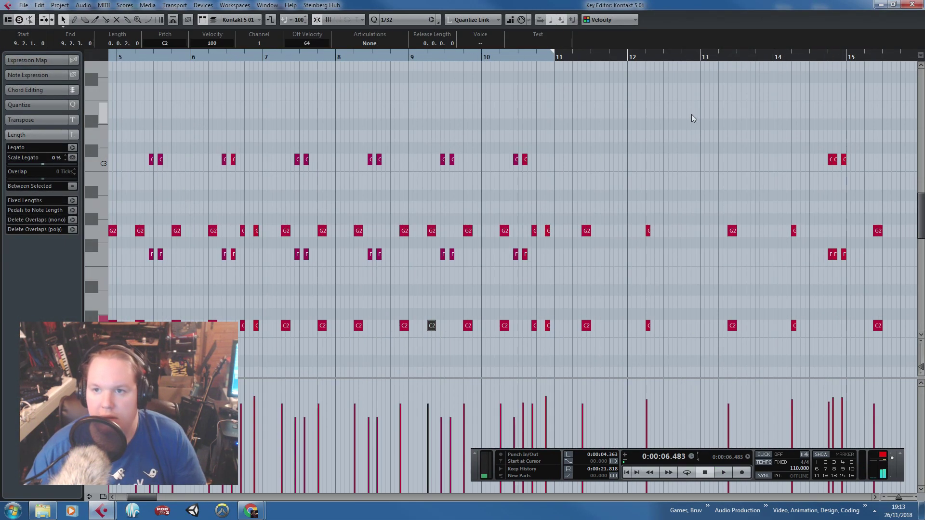
left_click(913, 4)
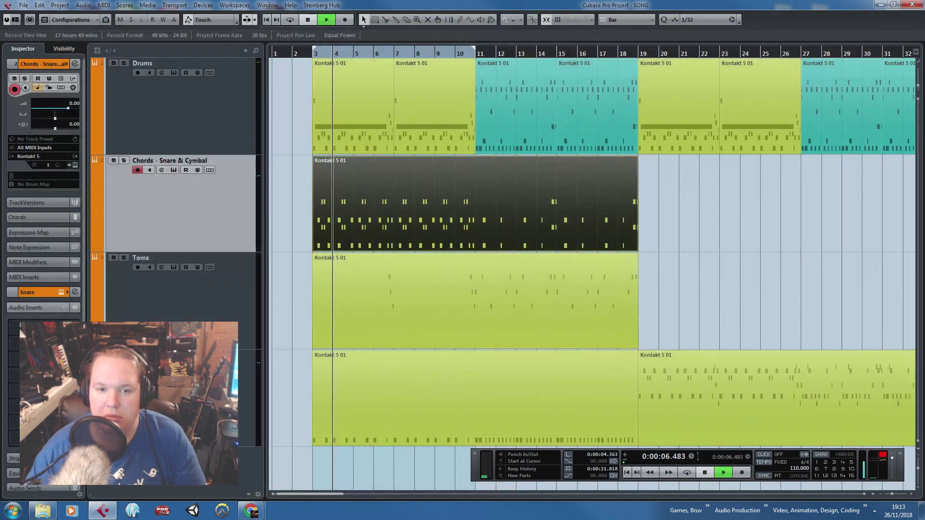
Check the notes of the first bass part across its whole length during playback, and return to the project.
double_click(371, 406)
key("h")
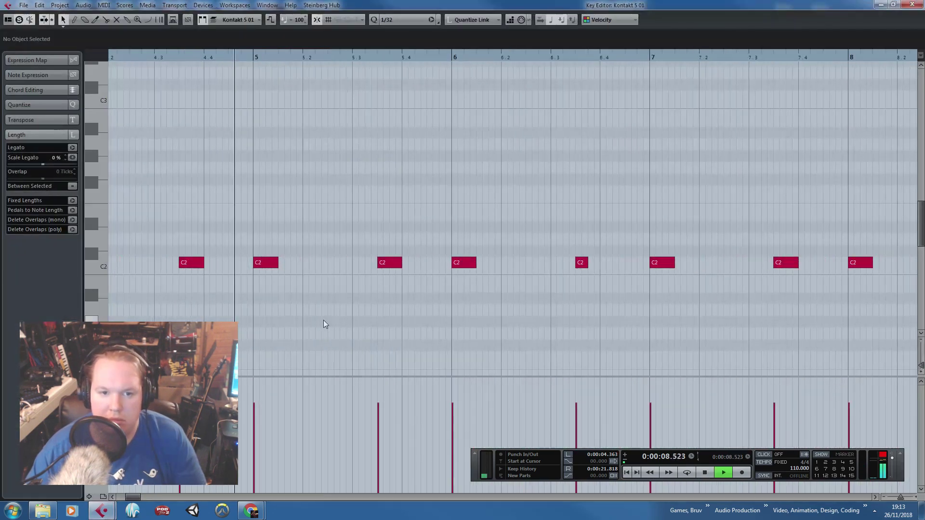
key("g")
key("g")
key("g")
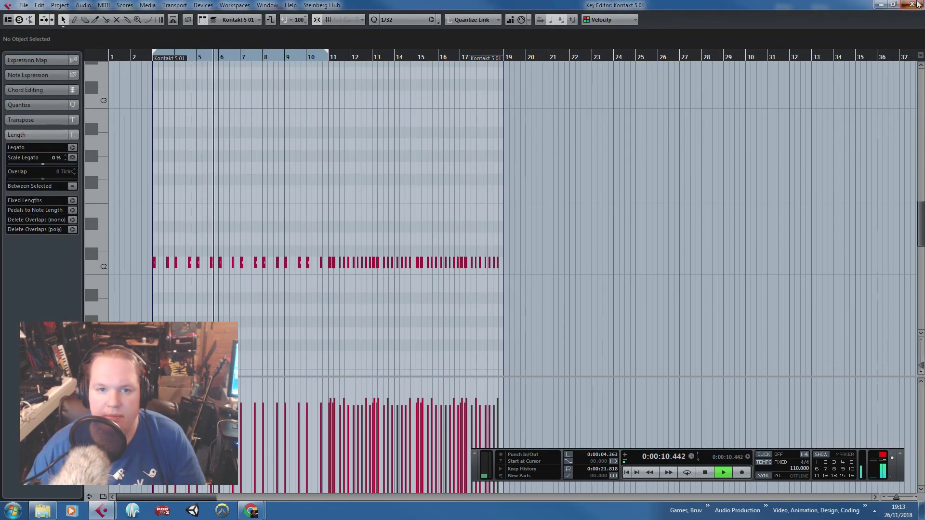
left_click(912, 5)
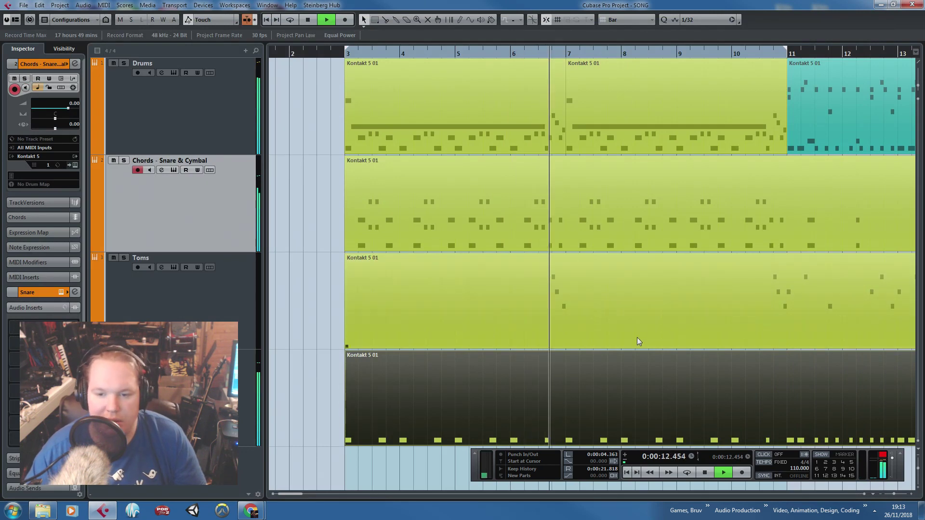
key("space")
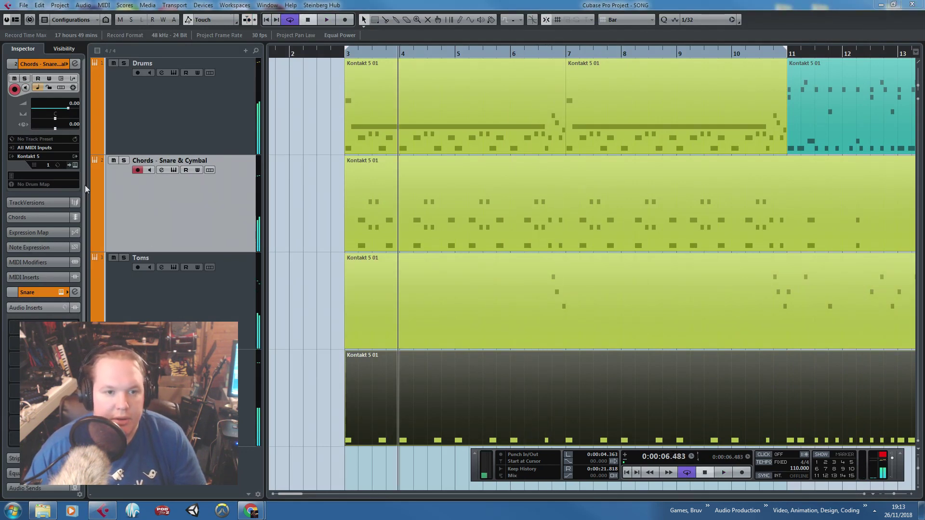
Set the Upright Piano's tuning to Equal in the Chords - Snare & Cymbal track's instrument.
left_click(74, 165)
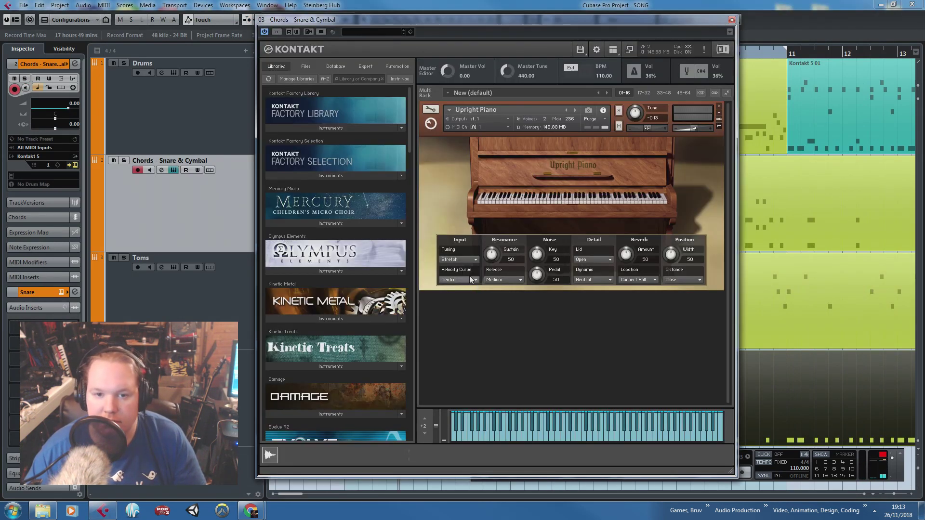
left_click(467, 260)
left_click(464, 268)
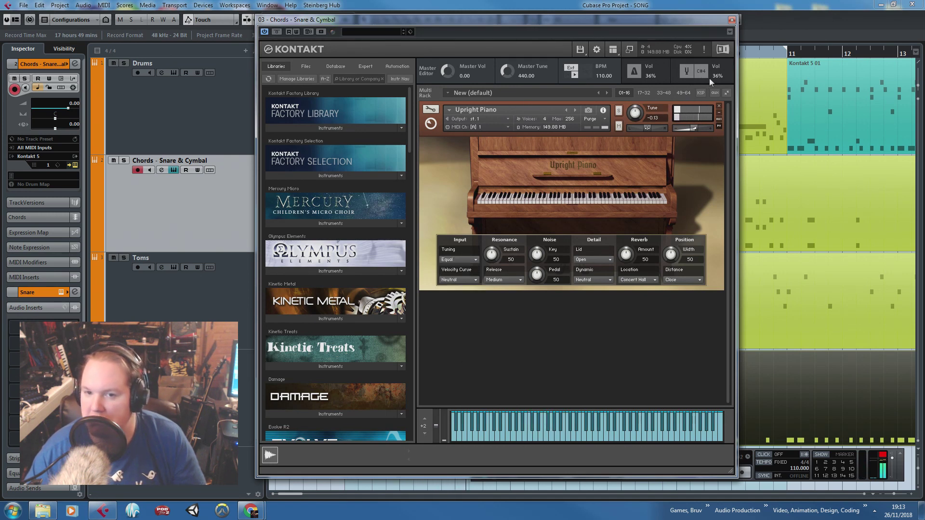
left_click(732, 21)
Review the Bass part's notes in the Key Editor during loop playback, and return to the project.
left_click(408, 385)
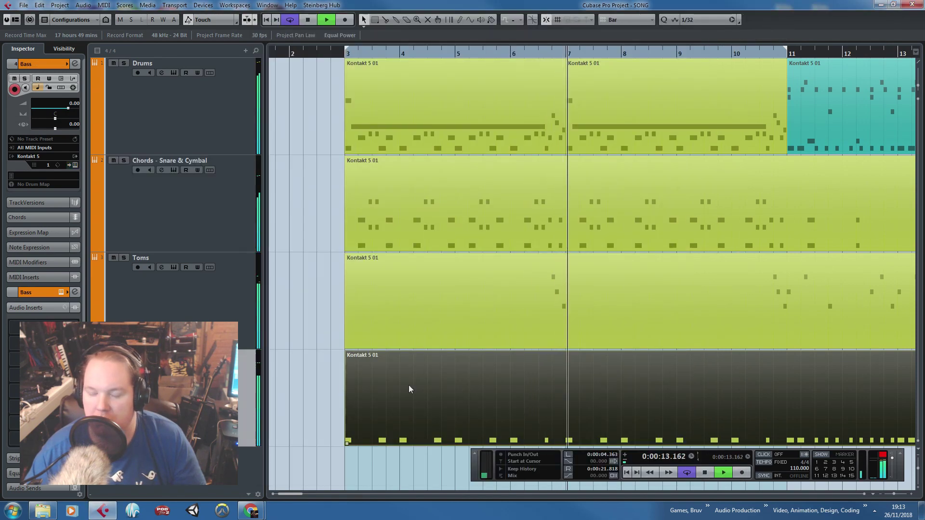
double_click(478, 394)
scroll(193, 318, "up", 1)
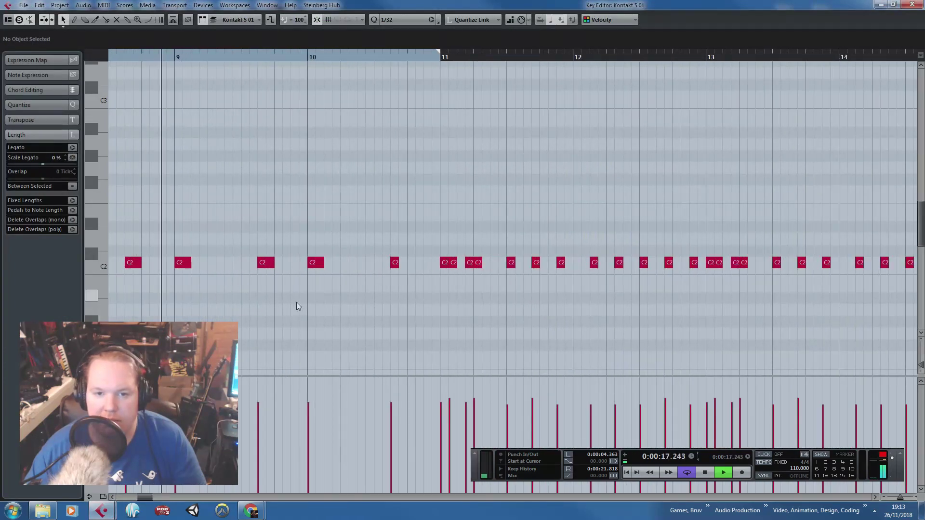
scroll(296, 302, "up", 1)
scroll(297, 302, "down", 11)
left_click_drag(501, 306, 100, 256)
scroll(241, 338, "up", 10)
scroll(241, 337, "down", 6)
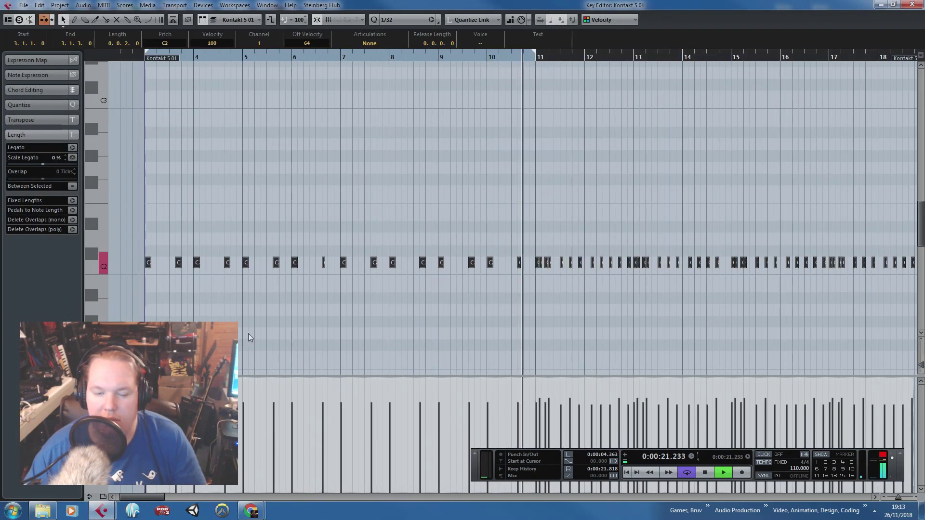
key("space")
left_click(909, 5)
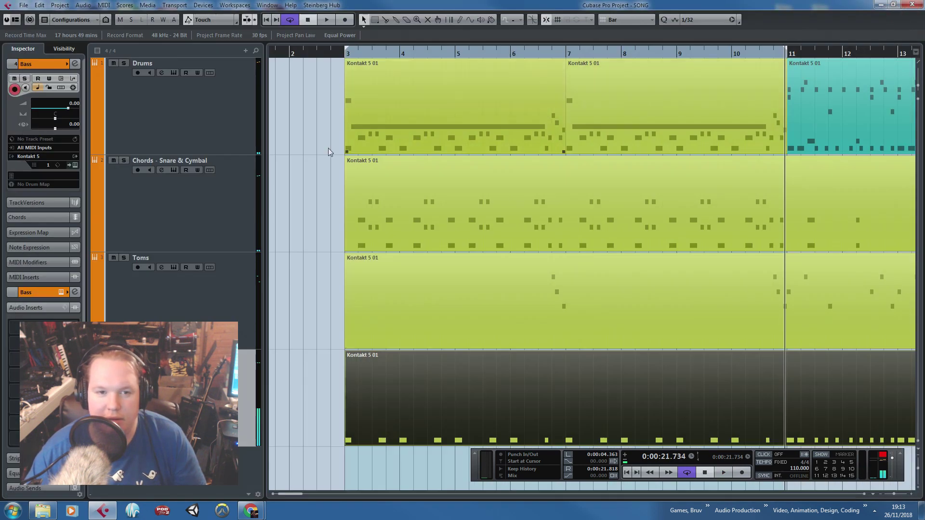
Replace the Chords - Snare & Cymbal track's instrument with HALion Sonic SE.
left_click(220, 206)
left_click(34, 156)
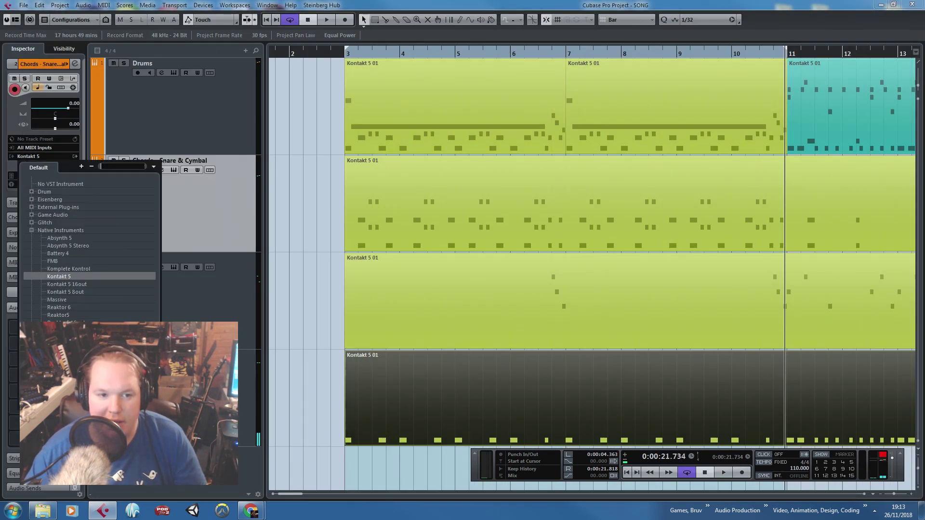
left_click(18, 327)
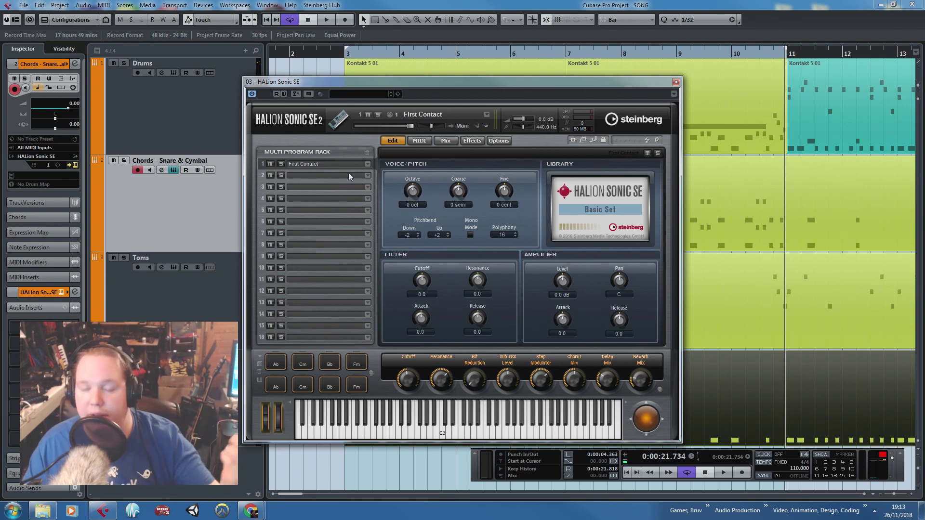
Find electric piano programs and load [GM 006] Electric Piano 2 into the first program slot.
left_click(367, 164)
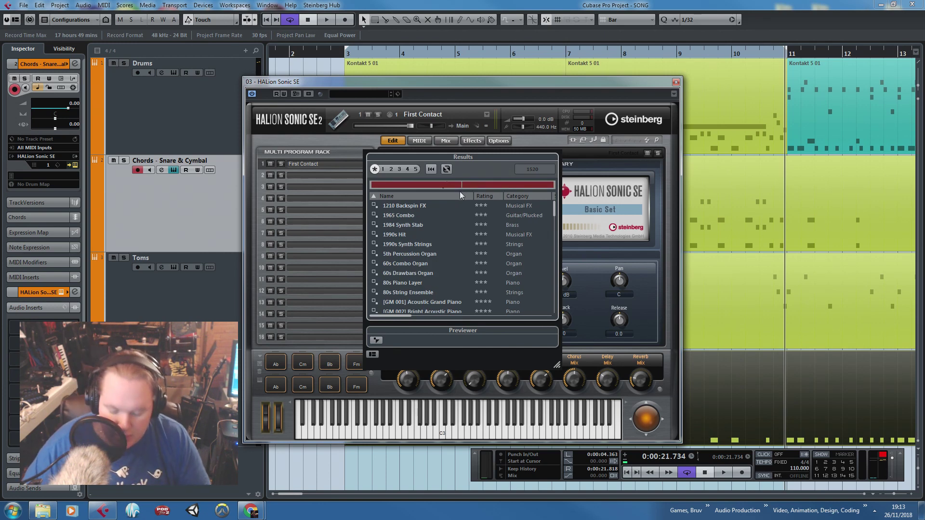
type("p")
key("BackSpace")
type("electric piano")
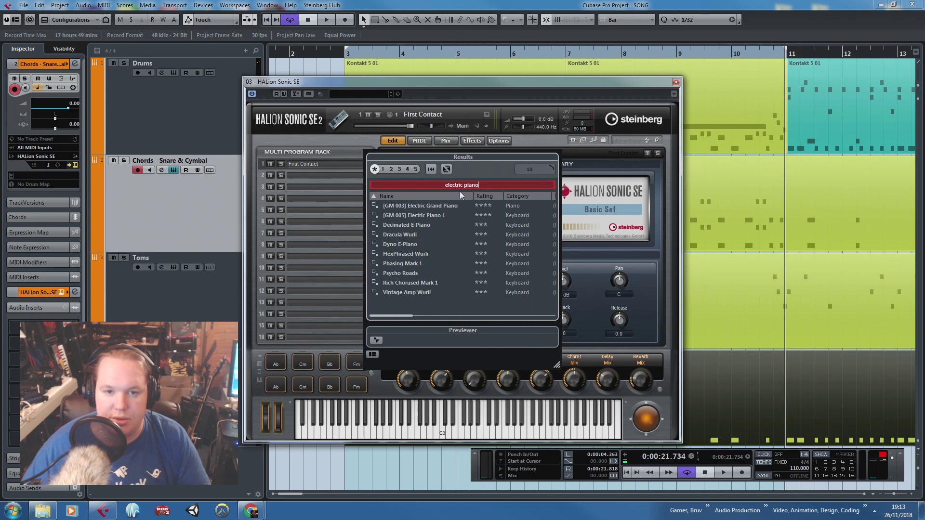
key("Return")
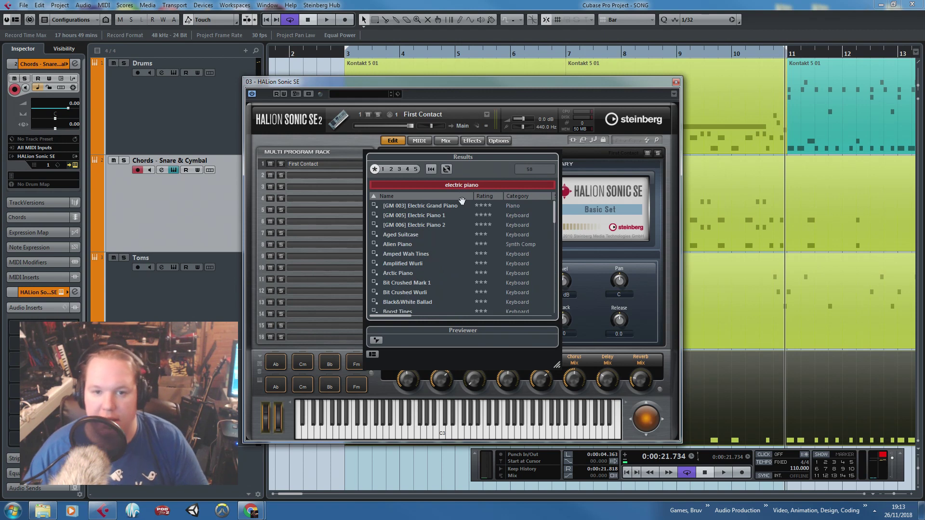
double_click(432, 224)
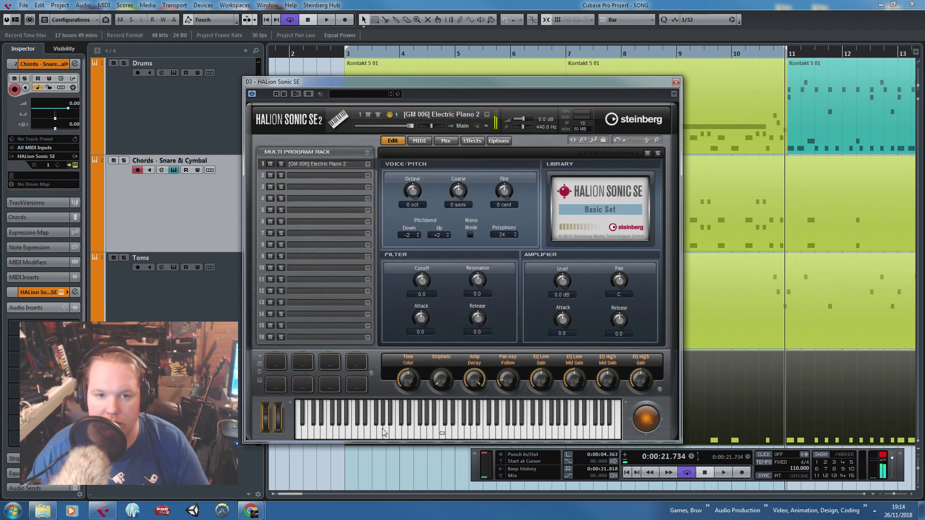
left_click(676, 82)
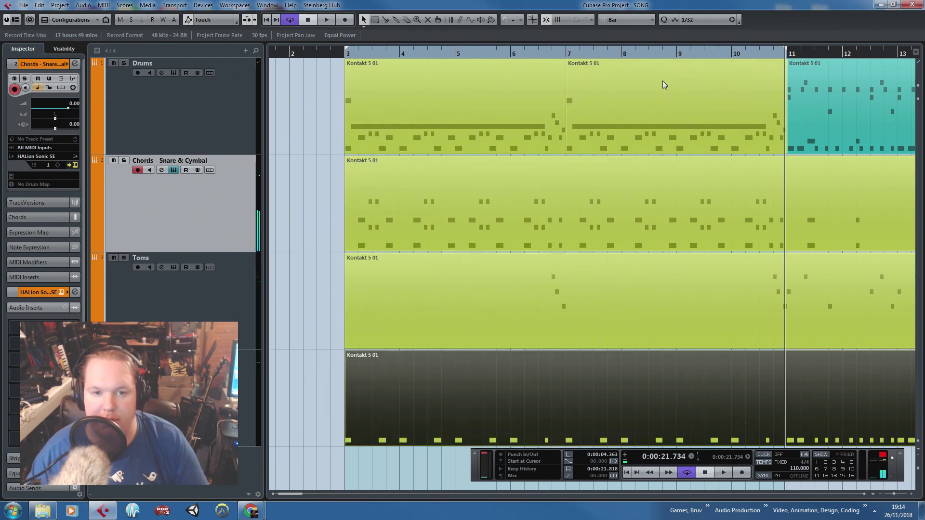
Play the arrangement from bar 3 to hear the chords with the electric piano sound.
left_click(341, 53)
key("space")
scroll(328, 192, "up", 2)
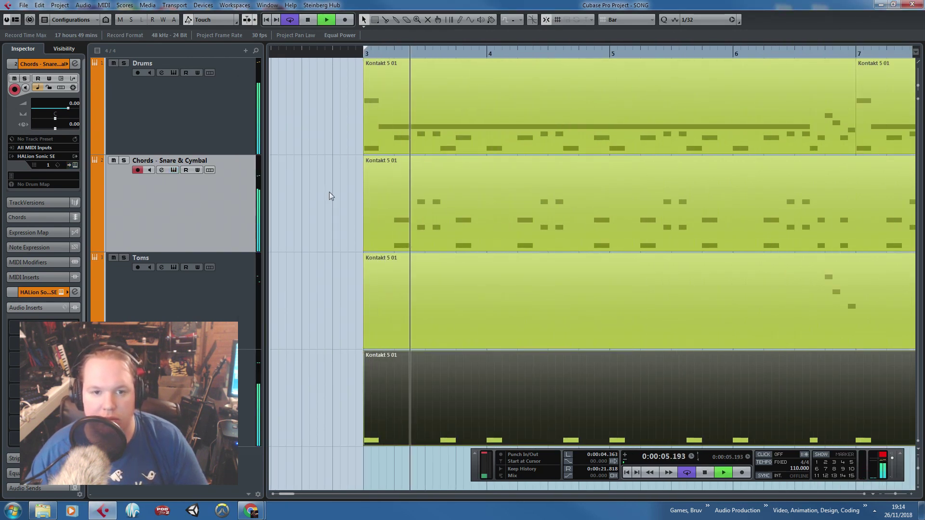
scroll(328, 195, "down", 3)
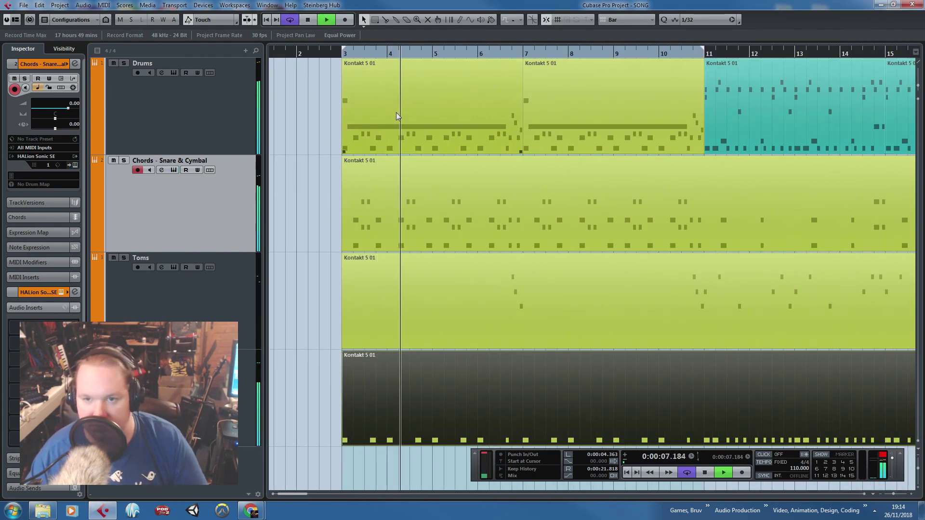
key("space")
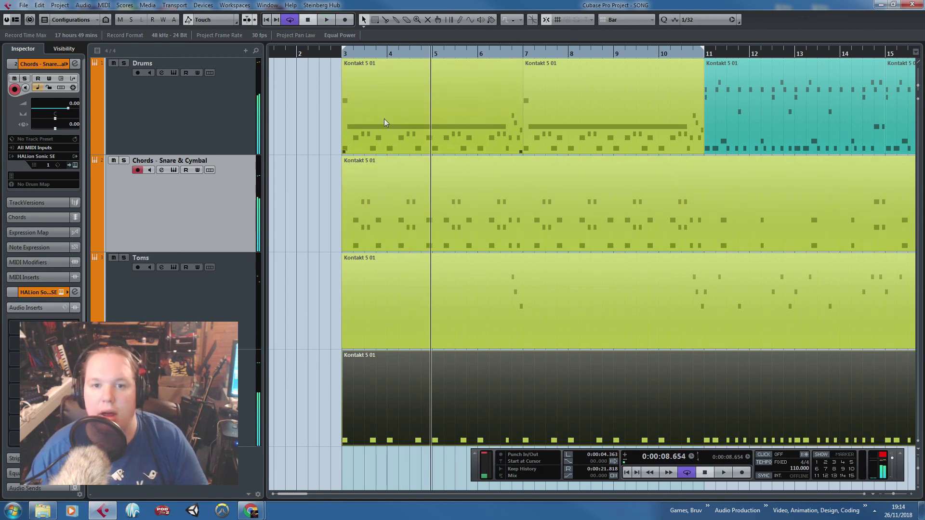
Add one-beat C3 notes at the start of bars 3 and 7 in the Chords - Snare & Cymbal part.
left_click(516, 118)
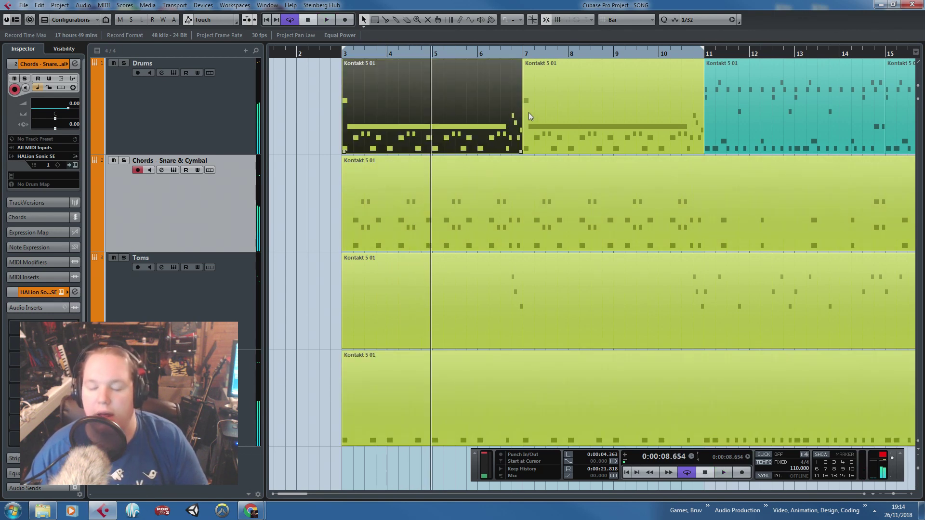
double_click(374, 203)
scroll(203, 144, "left", 2)
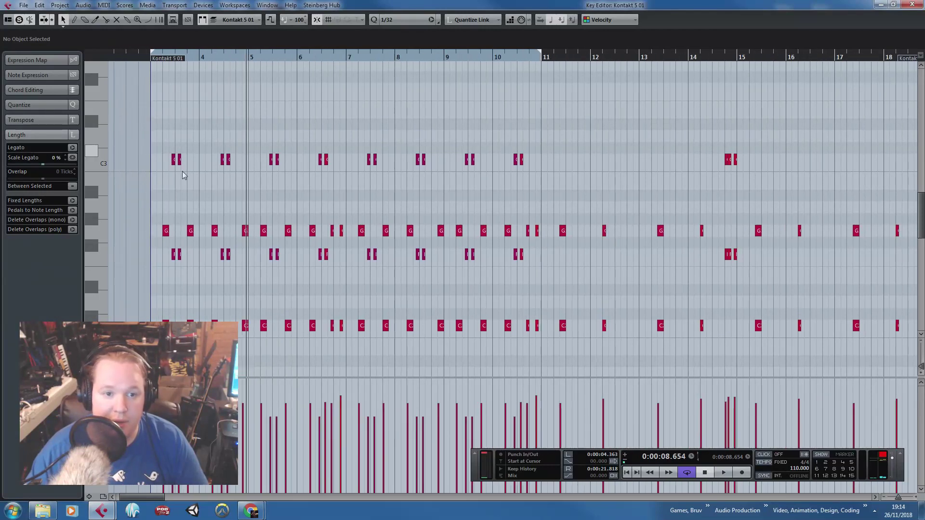
scroll(181, 202, "up", 4)
left_click(164, 324)
left_click_drag(116, 296, 43, 291)
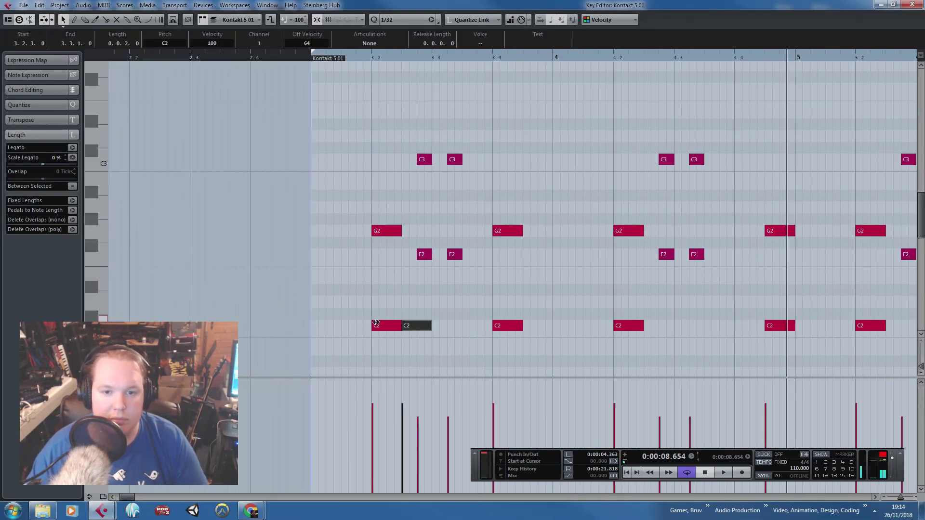
left_click_drag(392, 265, 651, 160)
key("g")
left_click(356, 77)
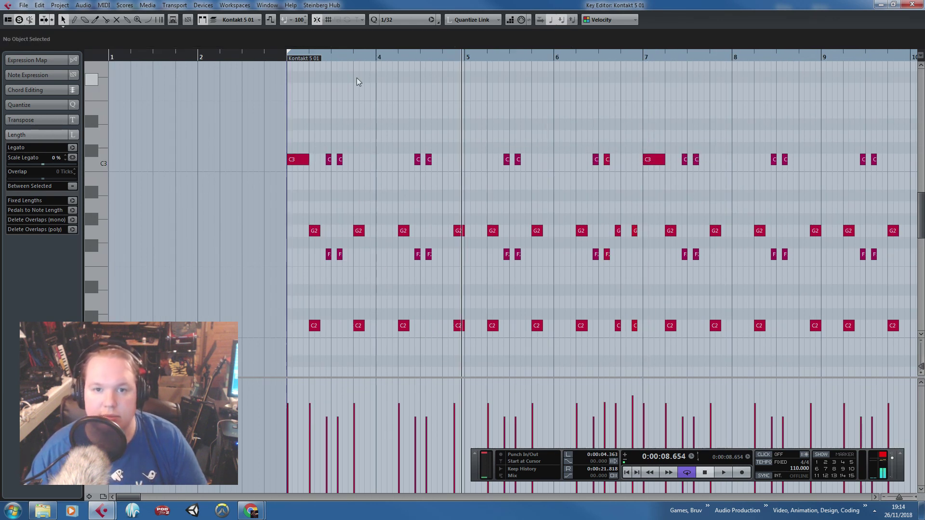
Play the chords part in the Key Editor from bar 3 to check the added C3 notes, and close the editor.
left_click(286, 62)
key("space")
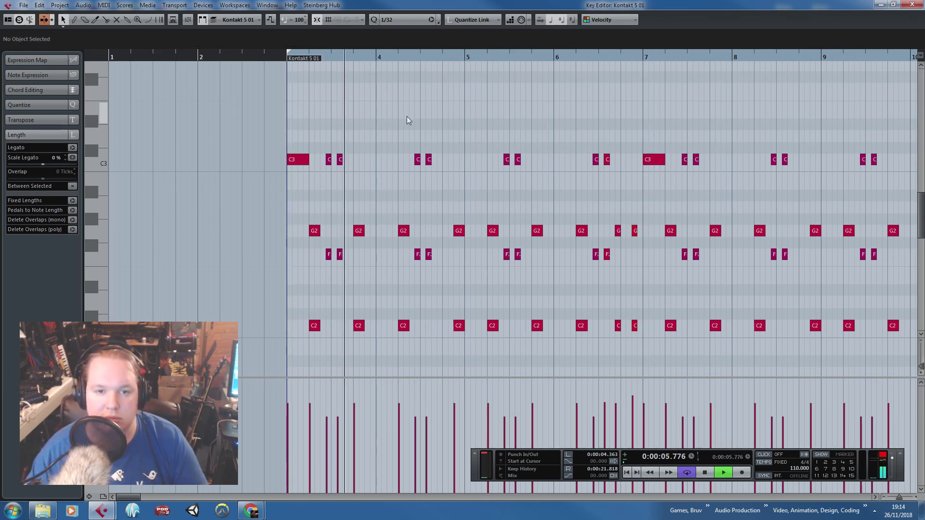
scroll(407, 118, "up", 2)
scroll(405, 122, "down", 3)
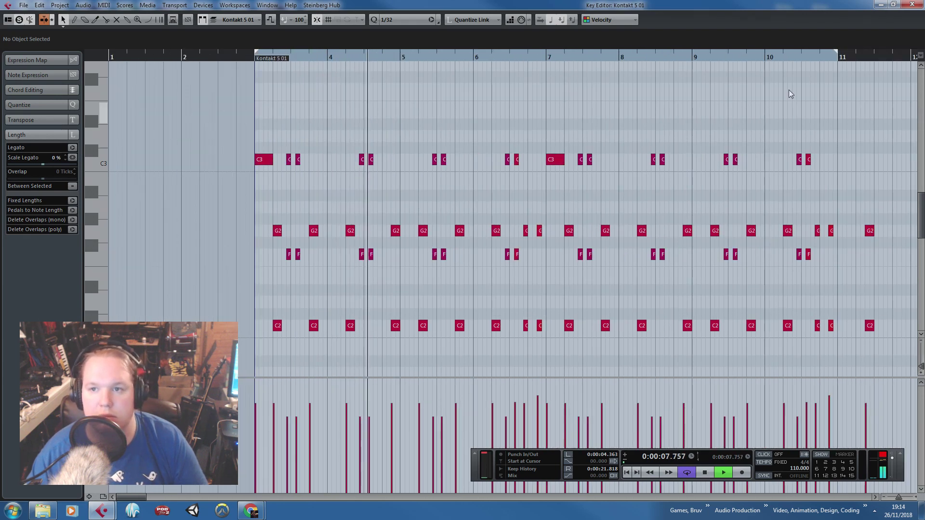
key("space")
left_click(911, 4)
Play the full arrangement from bar 3 past bar 7 in the project window.
left_click(329, 53)
key("space")
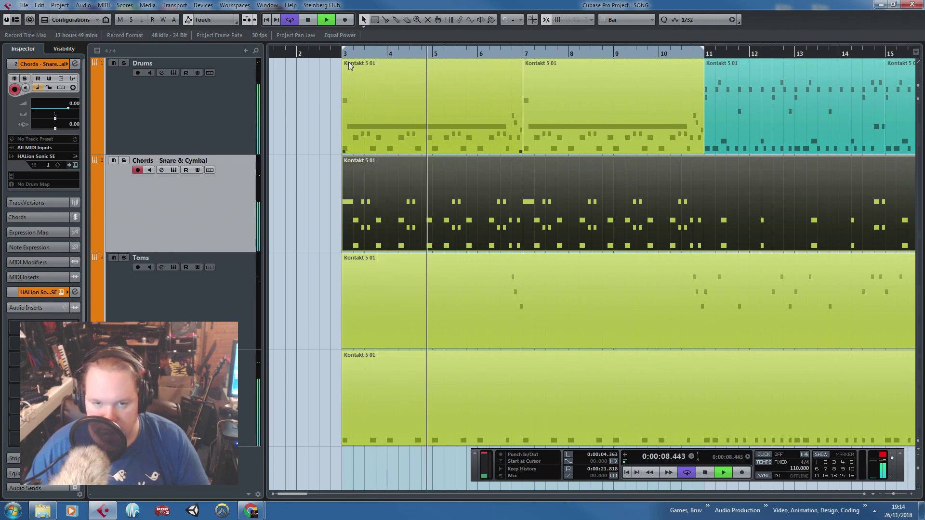
key("g")
key("g")
scroll(307, 97, "up", 2)
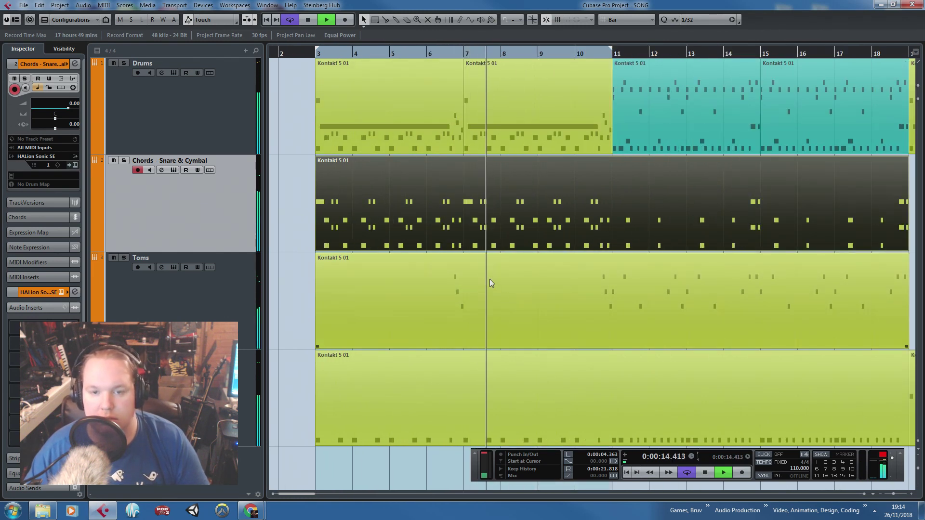
key("space")
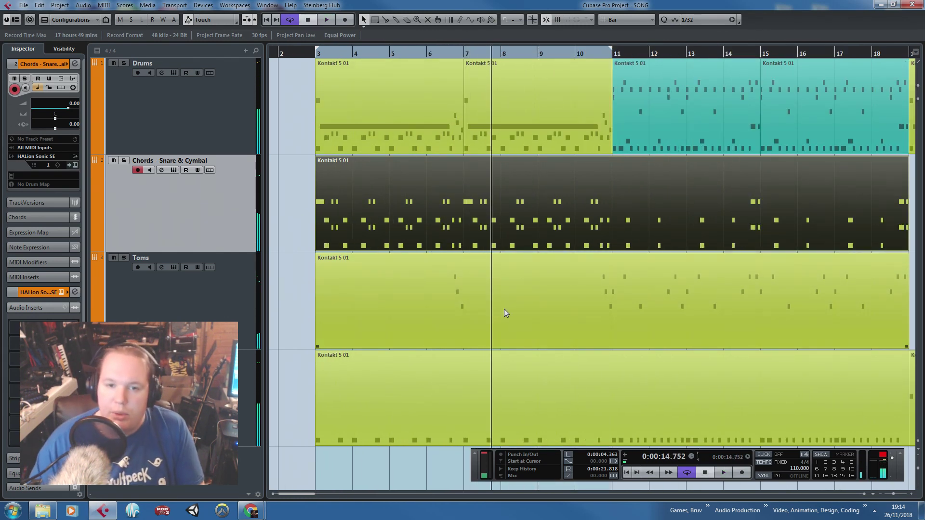
Move the Toms part onto the Chords - Snare & Cymbal track and open the combined notes in the Key Editor.
left_click_drag(504, 308, 504, 239)
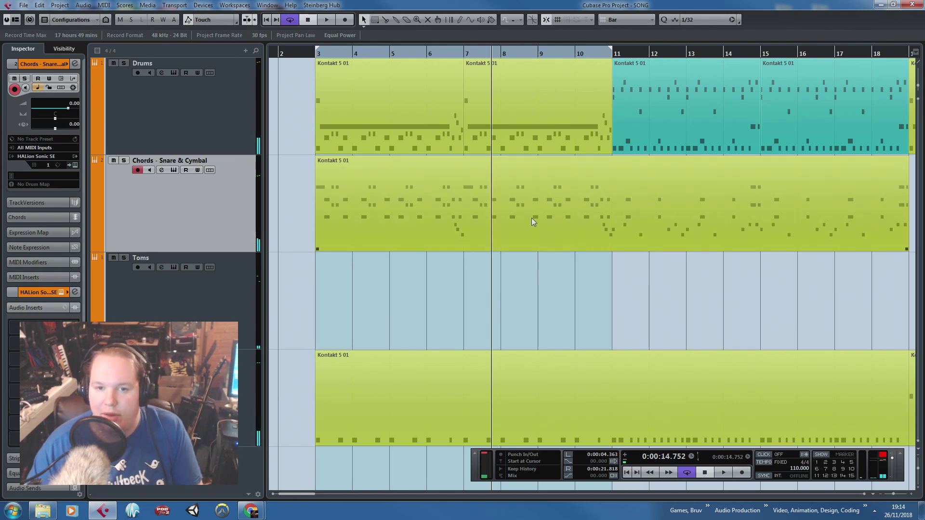
double_click(532, 218)
scroll(345, 270, "up", 6)
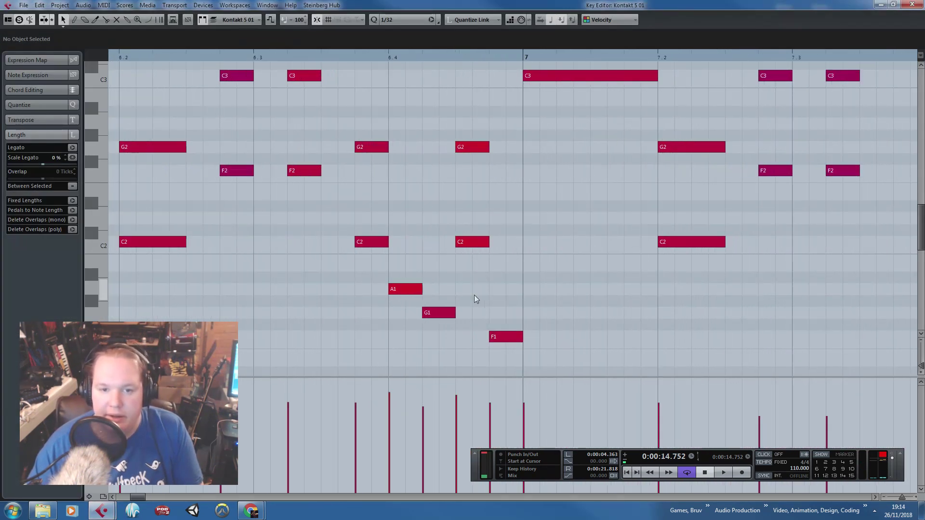
Audition the A1, G1 and F1 tom notes leading into bar 7.
left_click(408, 289)
left_click(428, 312)
left_click(515, 336)
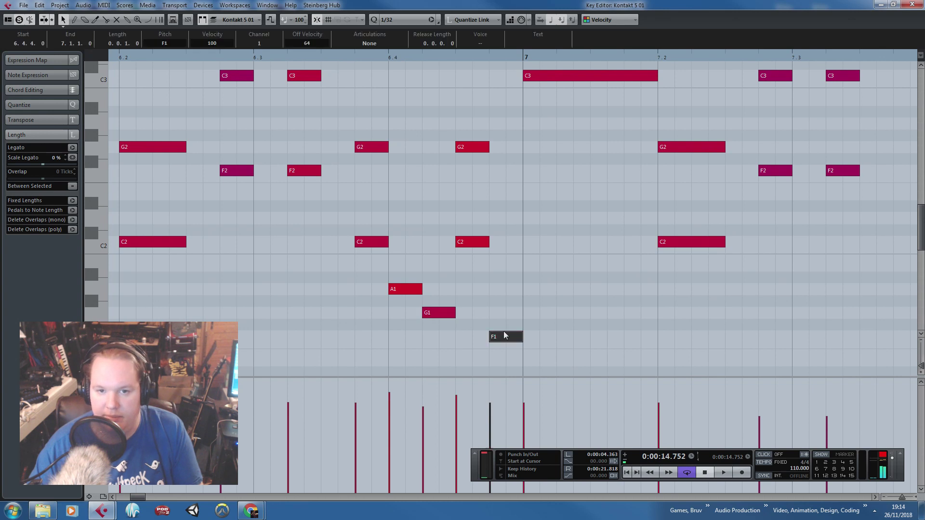
scroll(511, 336, "down", 3)
scroll(509, 325, "down", 5)
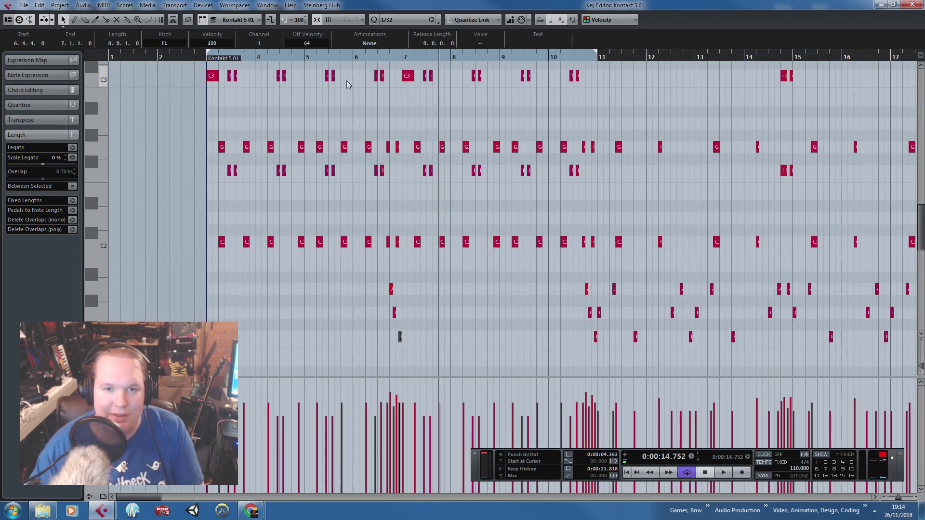
Play the combined part from around bar 6 to hear the tom notes within the chords.
left_click(351, 61)
key("space")
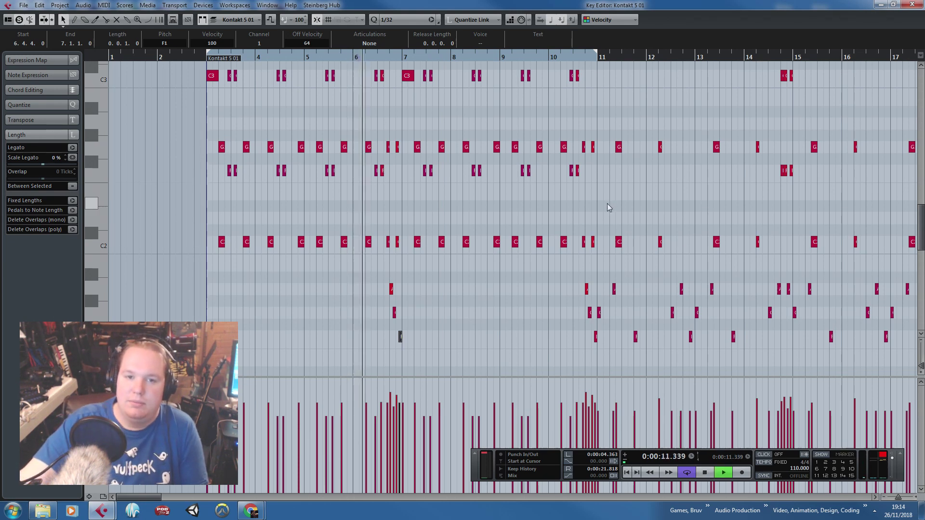
scroll(436, 295, "up", 2)
scroll(351, 295, "up", 3)
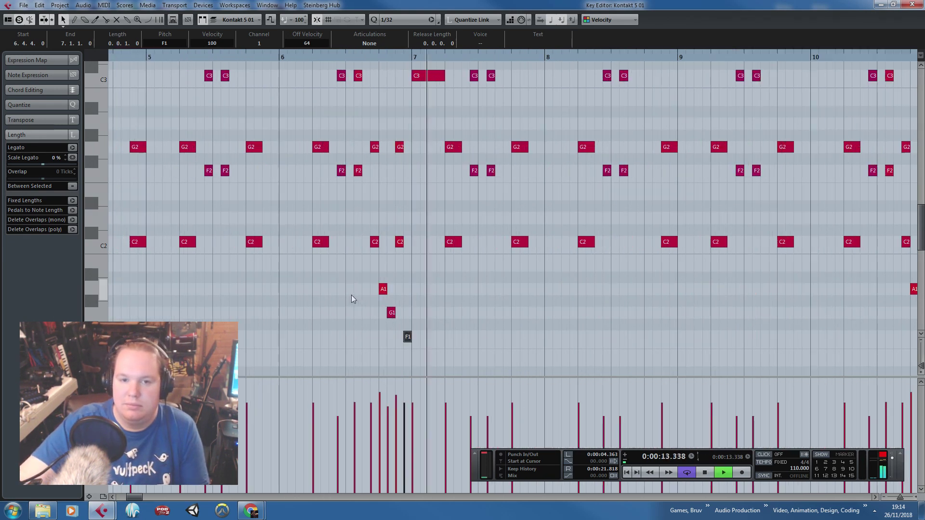
scroll(403, 333, "down", 4)
scroll(399, 334, "down", 1)
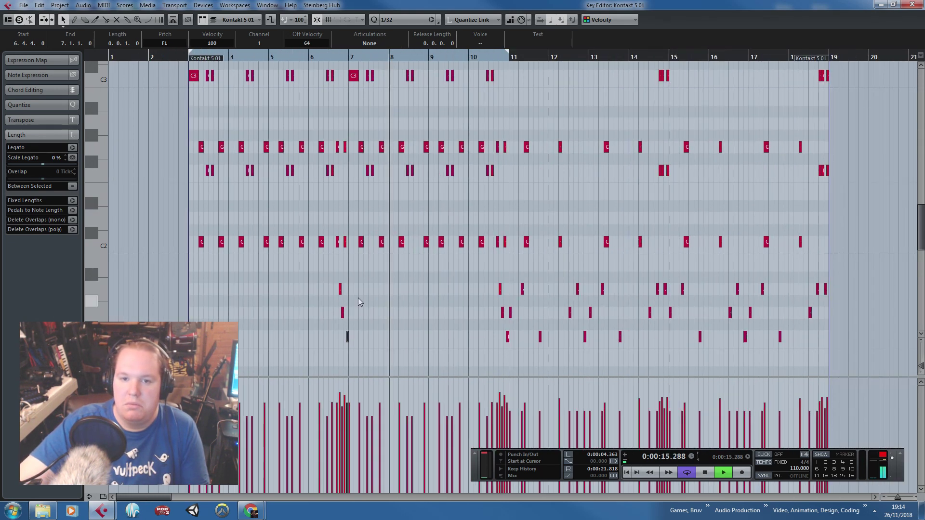
Select all the A1, G1 and F1 tom notes and transpose them up one octave.
left_click_drag(269, 271, 826, 351)
key("space")
scroll(495, 274, "up", 6)
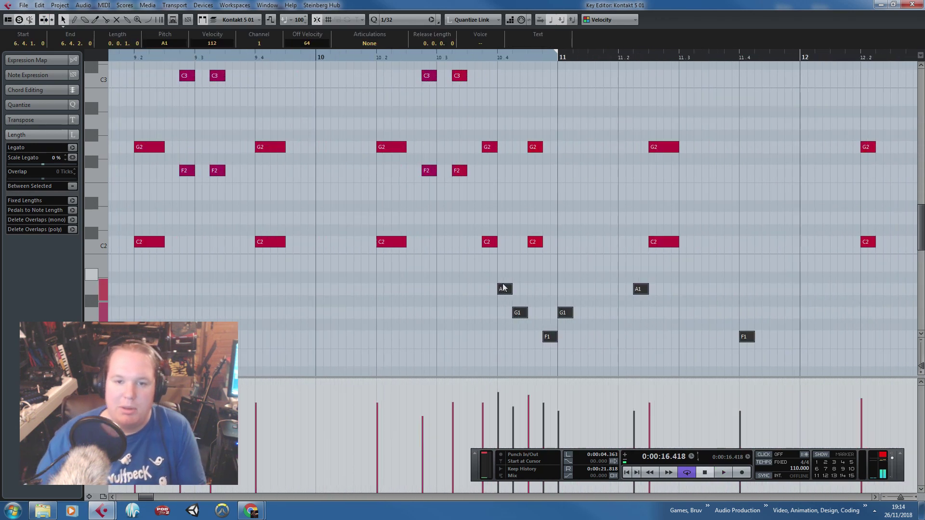
left_click_drag(513, 290, 516, 124)
scroll(493, 266, "down", 3)
scroll(493, 266, "down", 1)
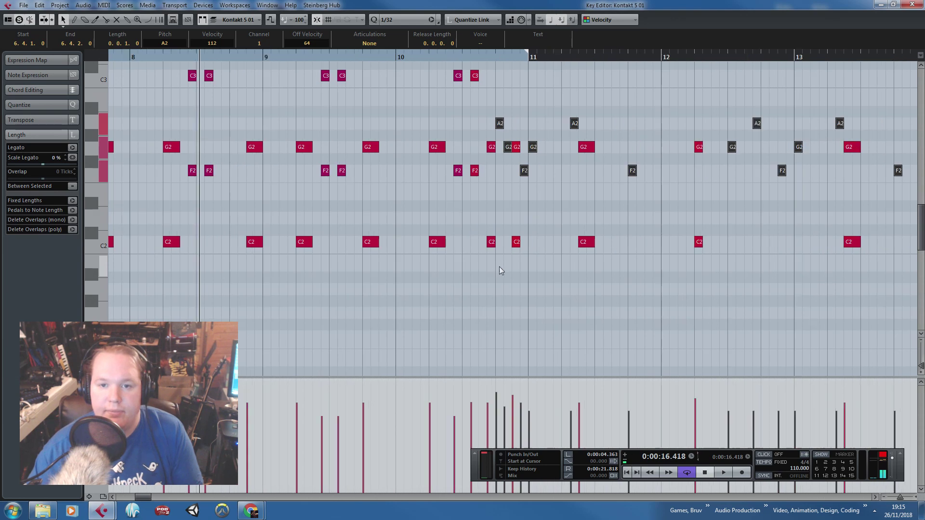
Play the part towards bar 11 to hear the transposed tom notes.
scroll(504, 258, "up", 3)
scroll(501, 256, "down", 7)
key("space")
scroll(281, 143, "up", 4)
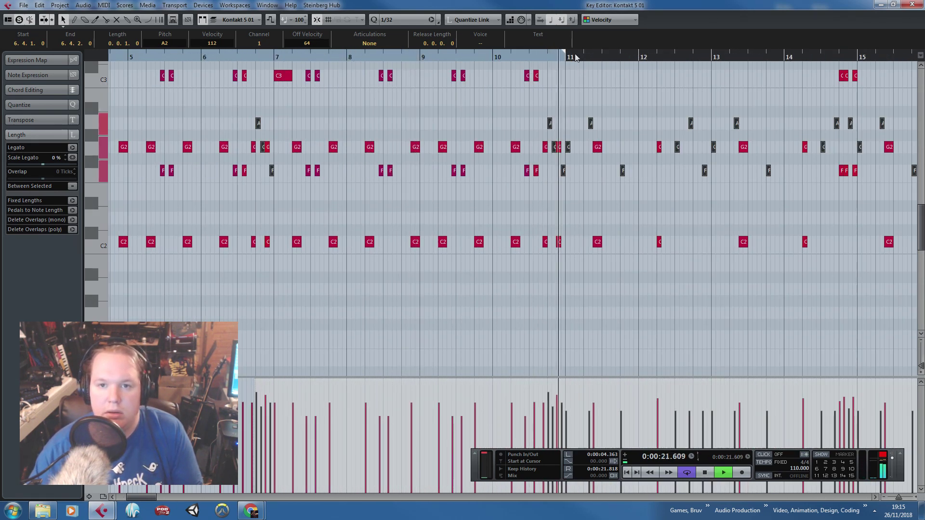
Extend the loop range's end to the end of the combined part at bar 19 and close the Key Editor.
scroll(373, 201, "down", 4)
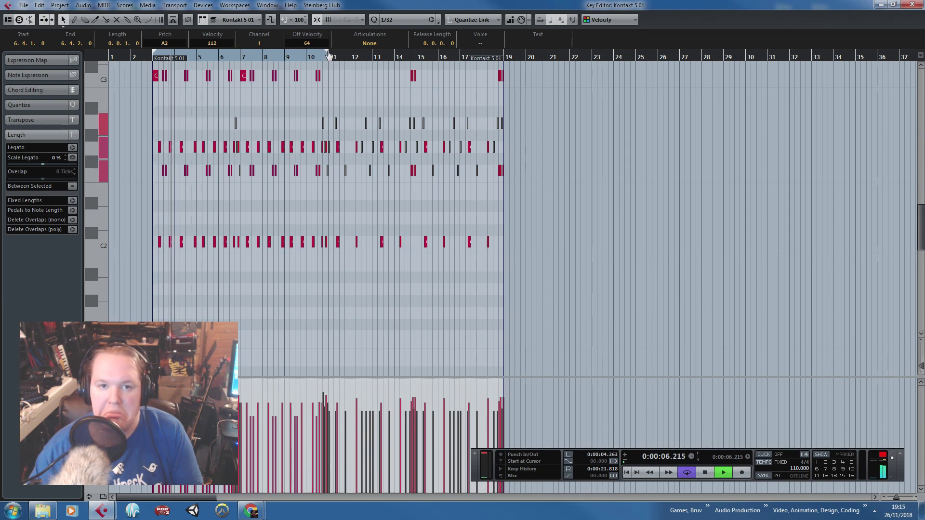
left_click_drag(327, 53, 502, 55)
scroll(500, 71, "up", 4)
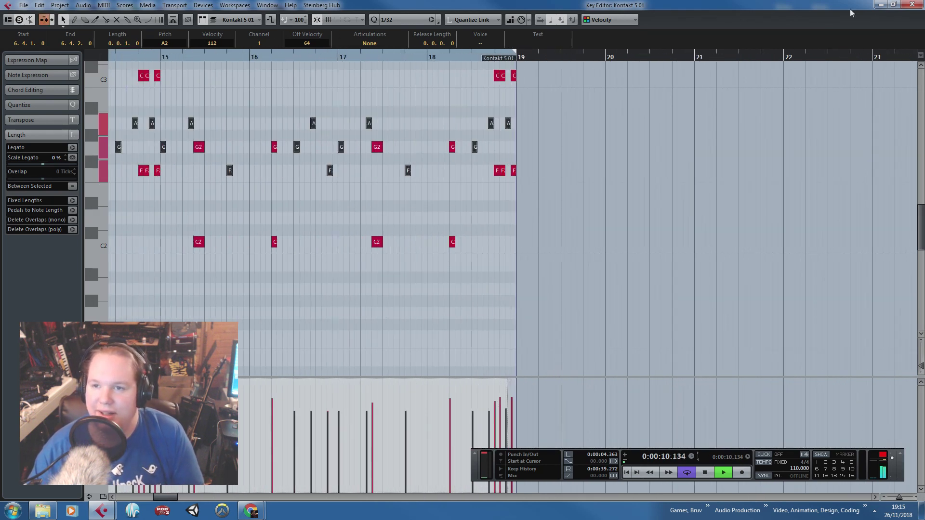
left_click(908, 4)
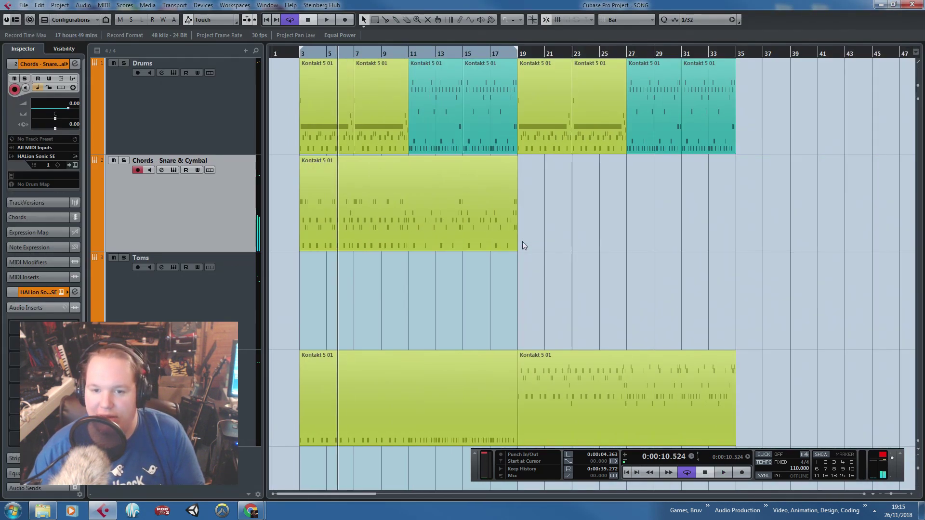
Play the full arrangement from around bar 6 to bar 18, stop playback and view all the parts.
scroll(346, 273, "up", 3)
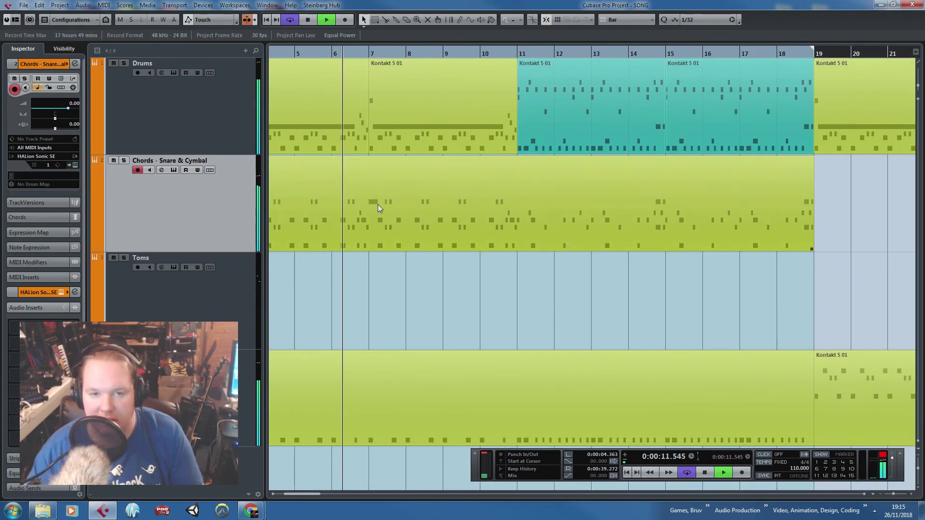
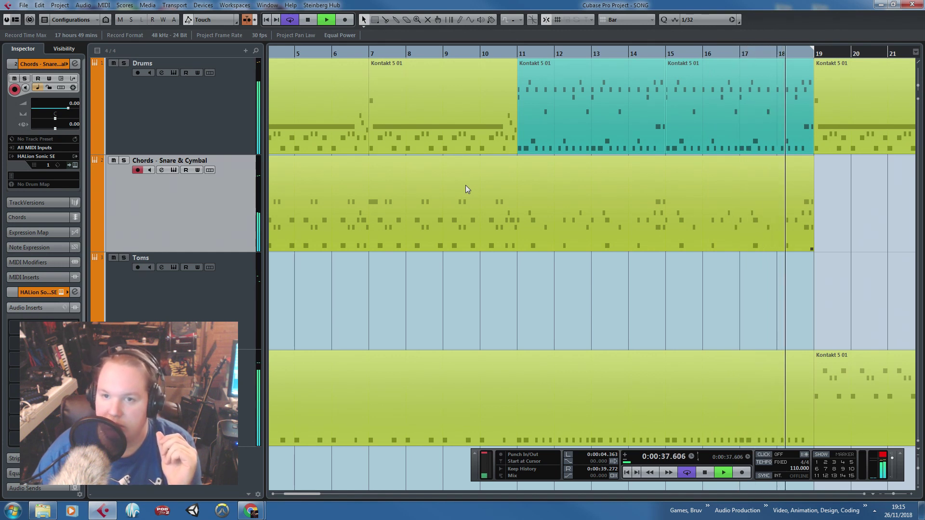
key("space")
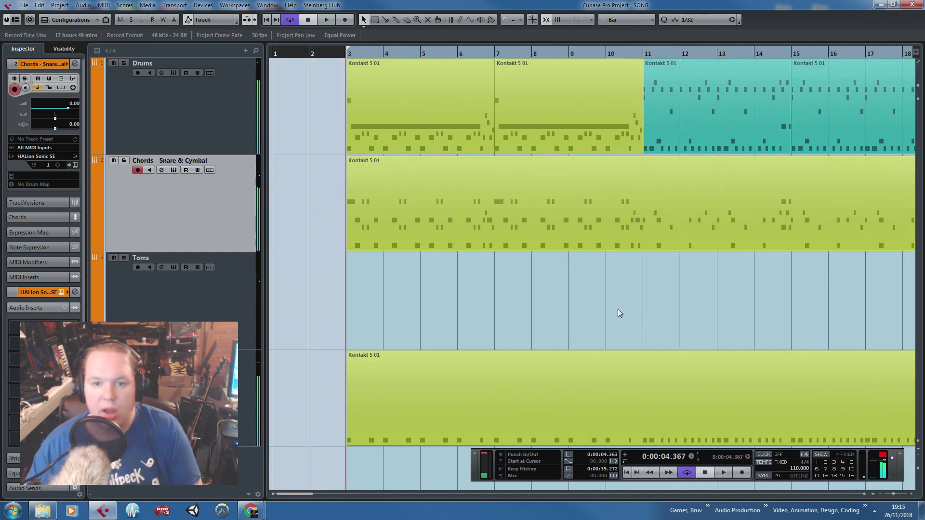
key("g")
key("g")
key("g")
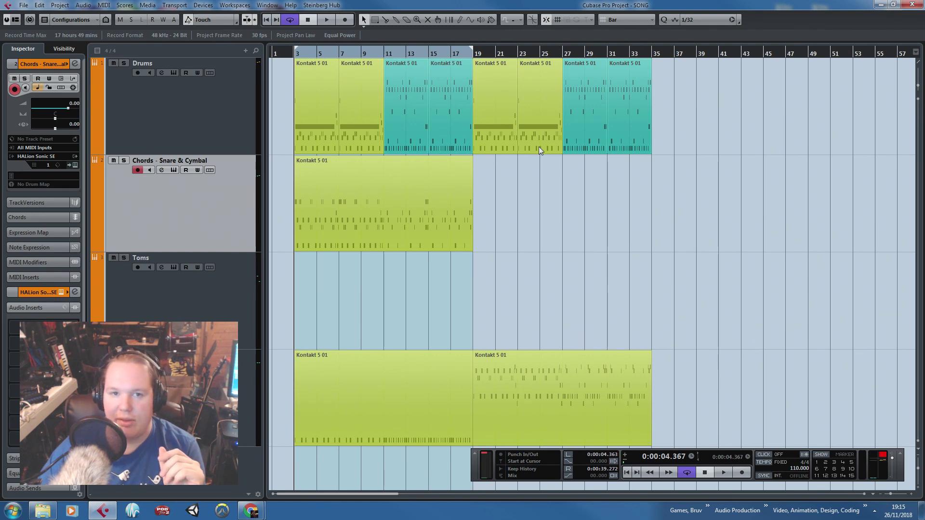
scroll(294, 74, "up", 2)
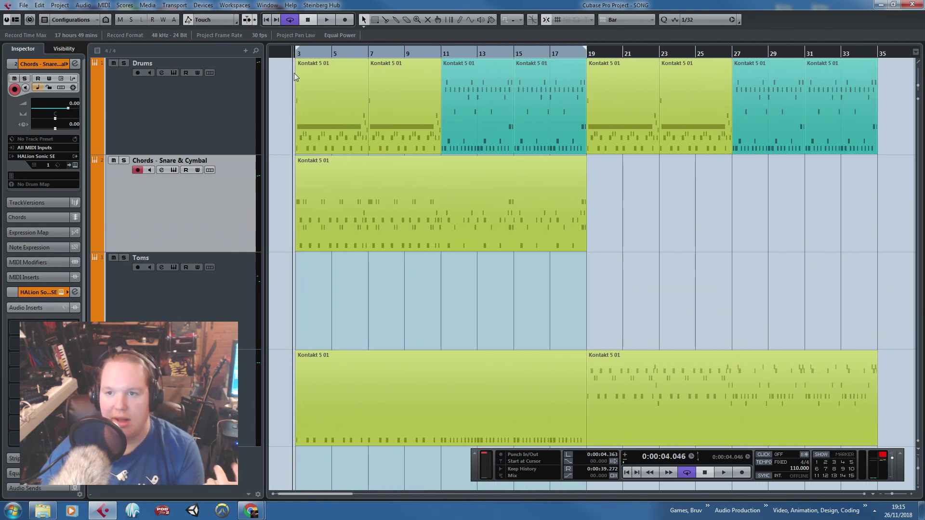
scroll(294, 73, "up", 1)
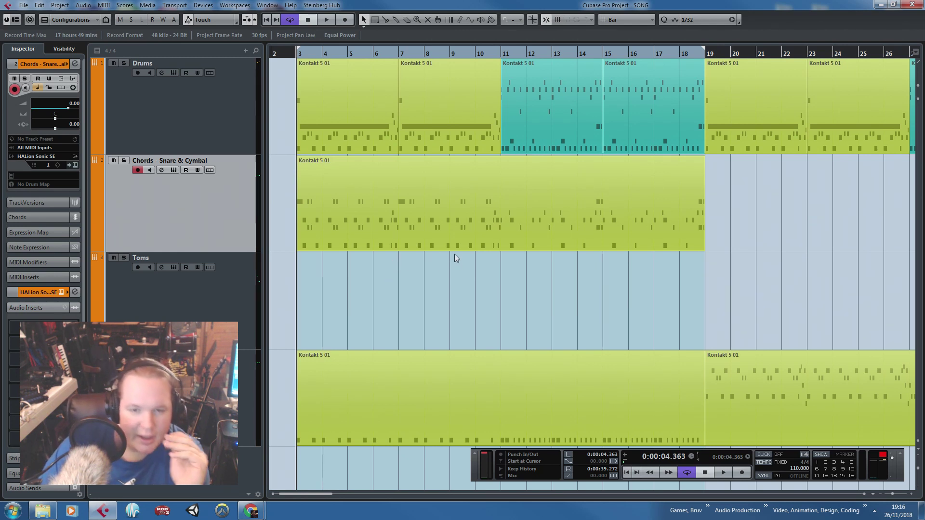
Play the second section of the arrangement from around bar 26 into bar 27.
left_click(404, 400)
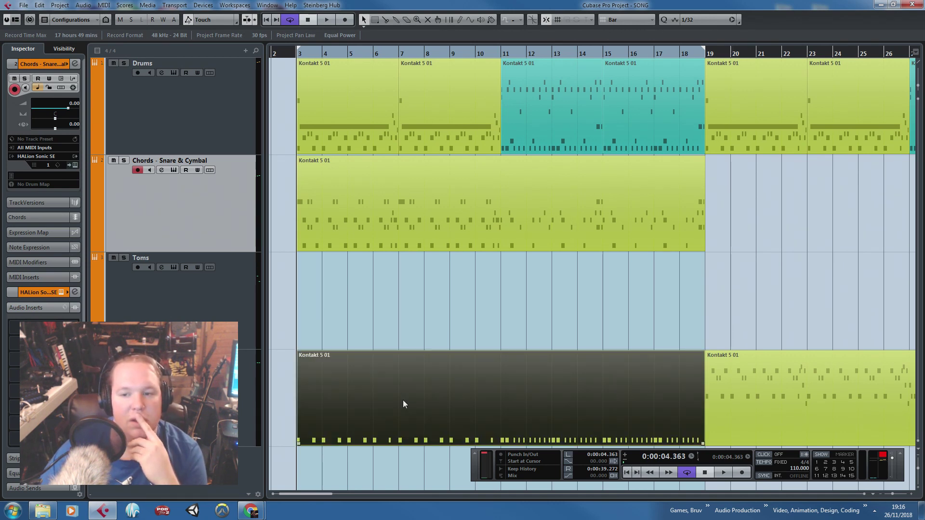
left_click_drag(600, 316, 830, 319)
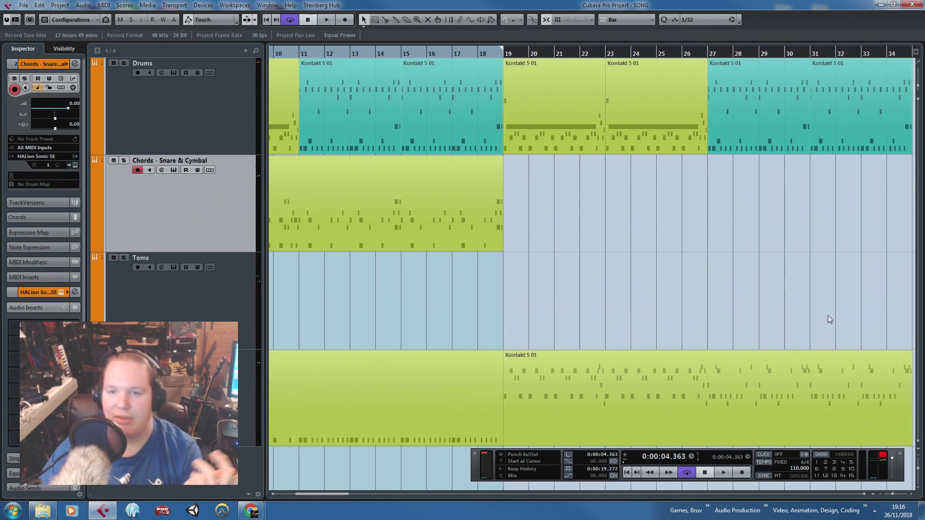
left_click_drag(707, 57, 700, 89)
key("space")
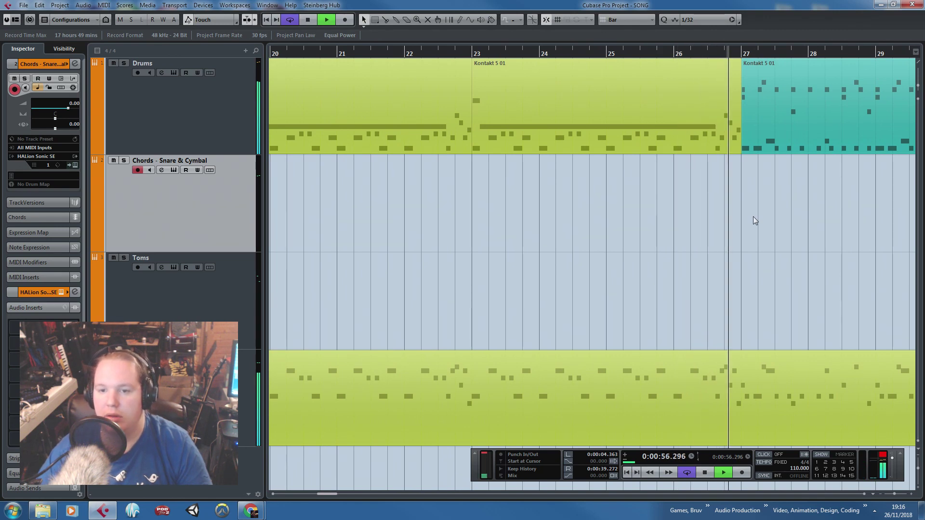
key("space")
scroll(667, 280, "down", 3)
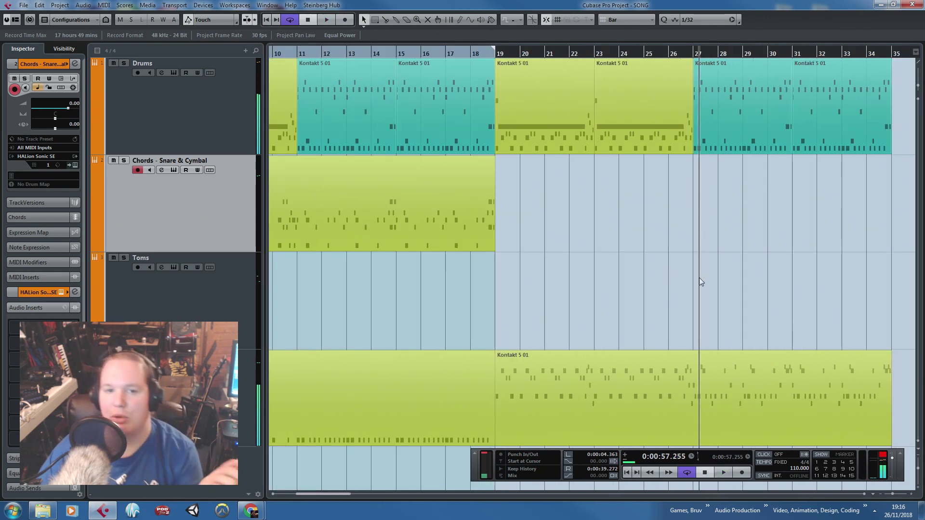
Open the combined part on the Chords - Snare & Cymbal track in the Key Editor and examine its notes.
left_click_drag(671, 272, 392, 296)
left_click(447, 220)
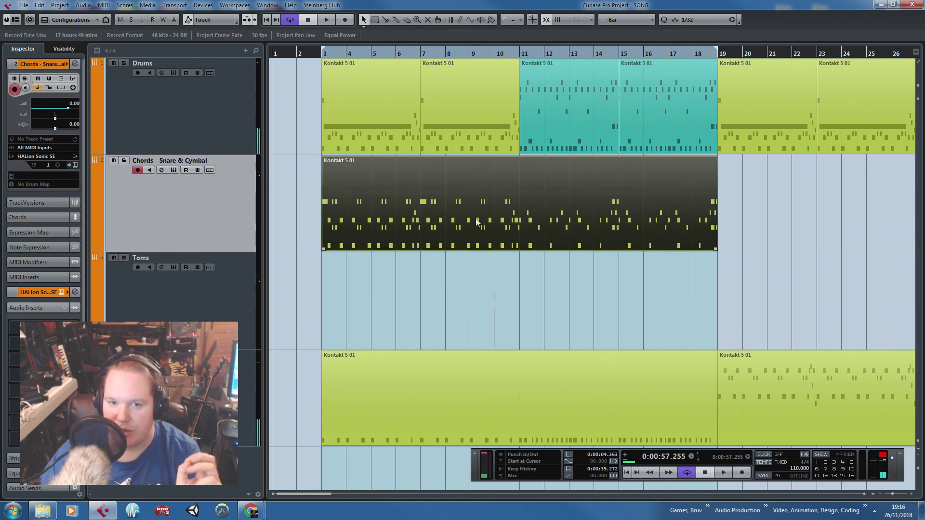
left_click(749, 284)
double_click(380, 174)
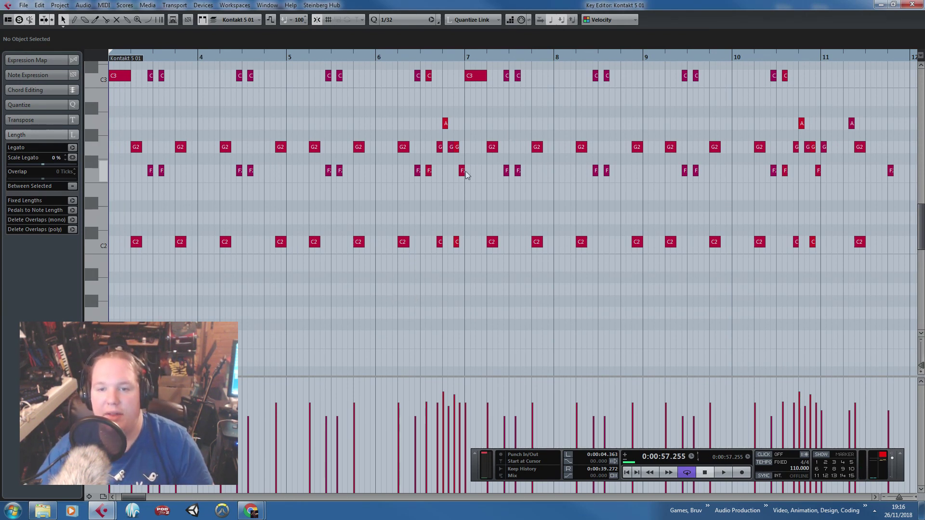
key("g")
scroll(462, 190, "up", 3)
scroll(462, 190, "down", 3)
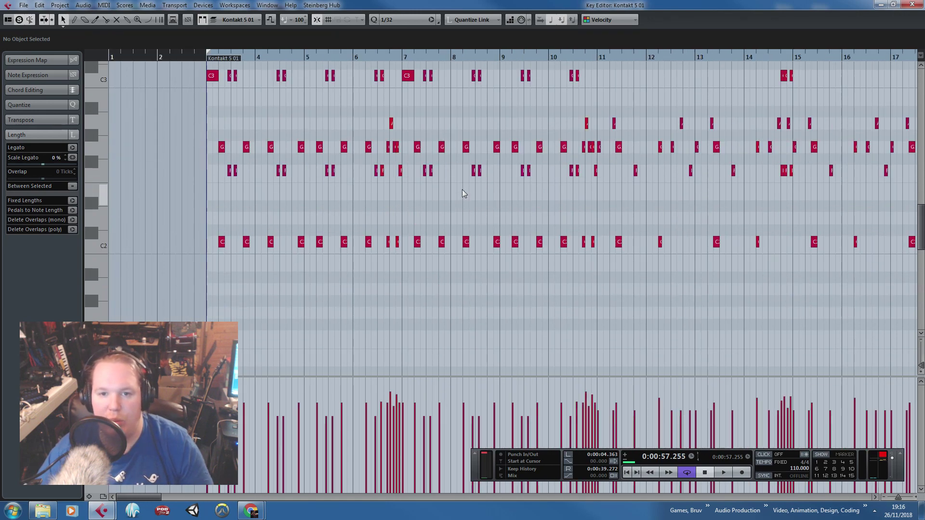
Undo the tom transposition and the merge of the toms into the chords, and close the Key Editor.
key("ctrl+z")
key("ctrl+z")
key("g")
key("g")
key("g")
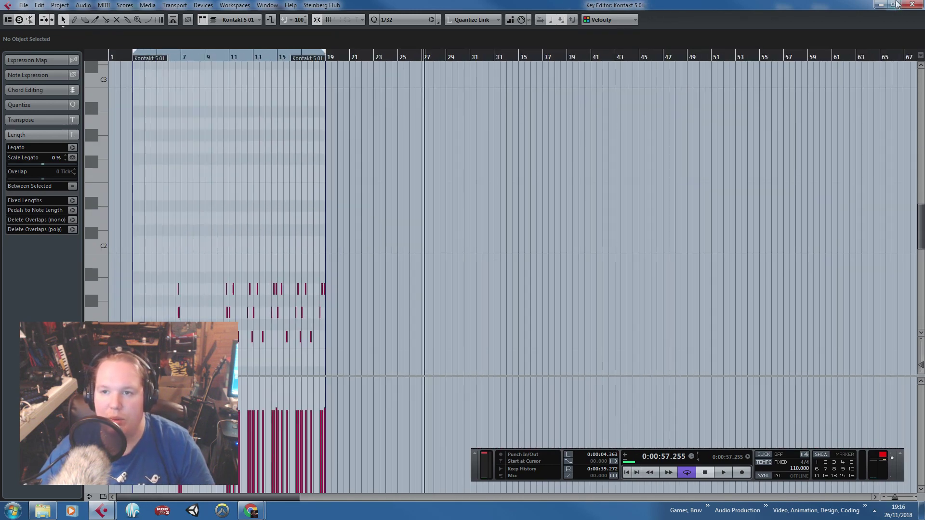
left_click(911, 4)
Open the chords part in the Key Editor and delete the C3 and F2 notes in bars 14 and 18.
double_click(375, 233)
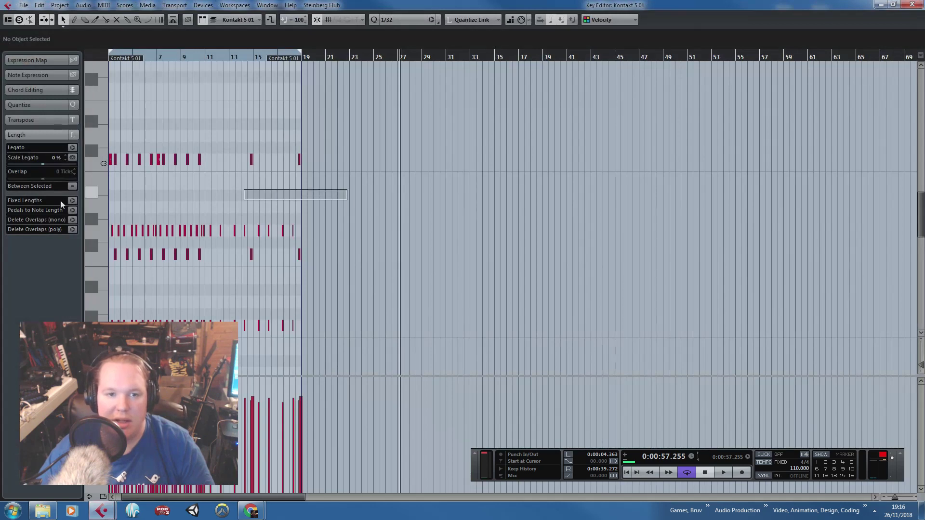
key("h")
key("h")
scroll(275, 192, "up", 1)
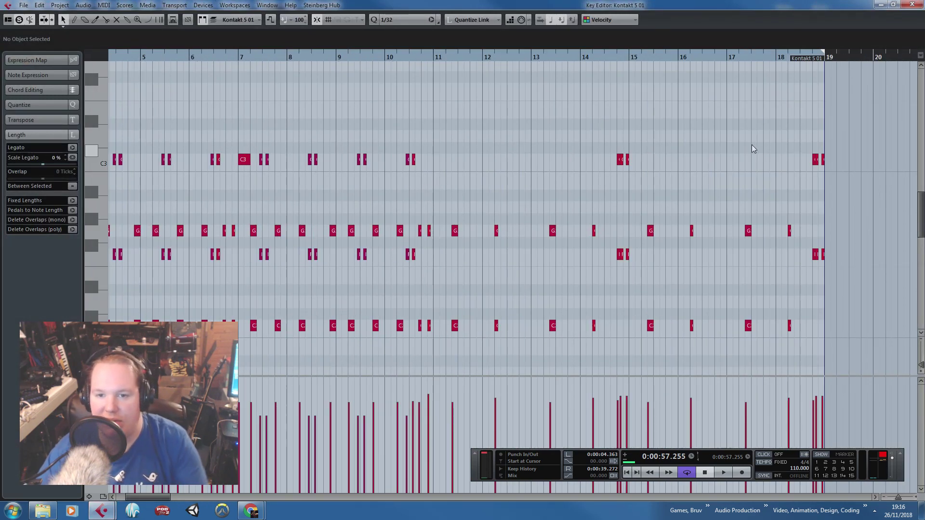
left_click_drag(839, 129, 608, 178)
key("Delete")
left_click_drag(535, 274, 861, 244)
key("Delete")
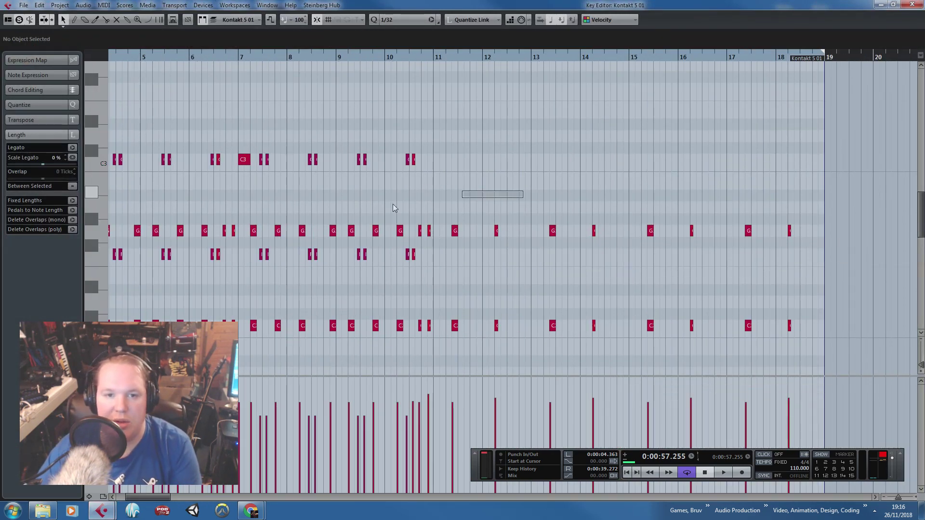
Delete the short C3 notes and all F2 notes between bars 3 and 10.
scroll(392, 204, "left", 3)
left_click_drag(612, 175, 418, 130)
key("Delete")
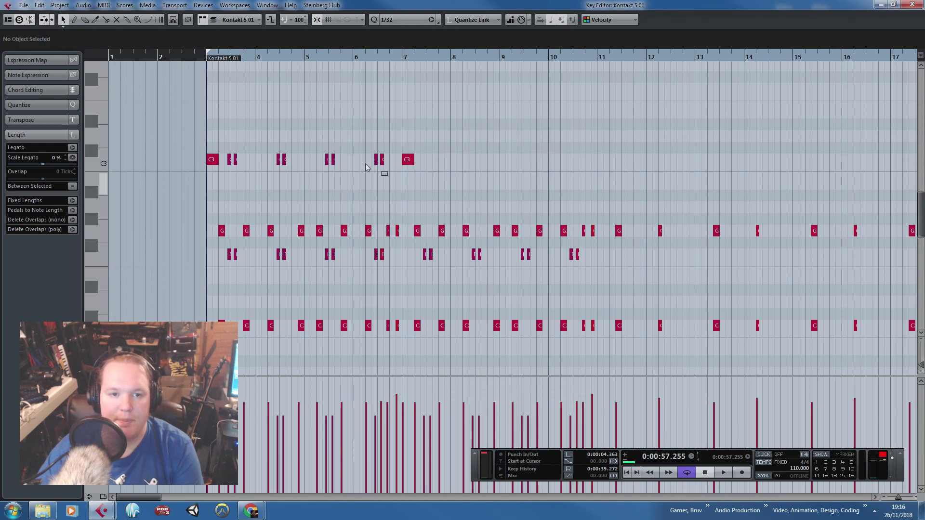
left_click_drag(389, 176, 229, 128)
key("Delete")
left_click_drag(189, 291, 608, 250)
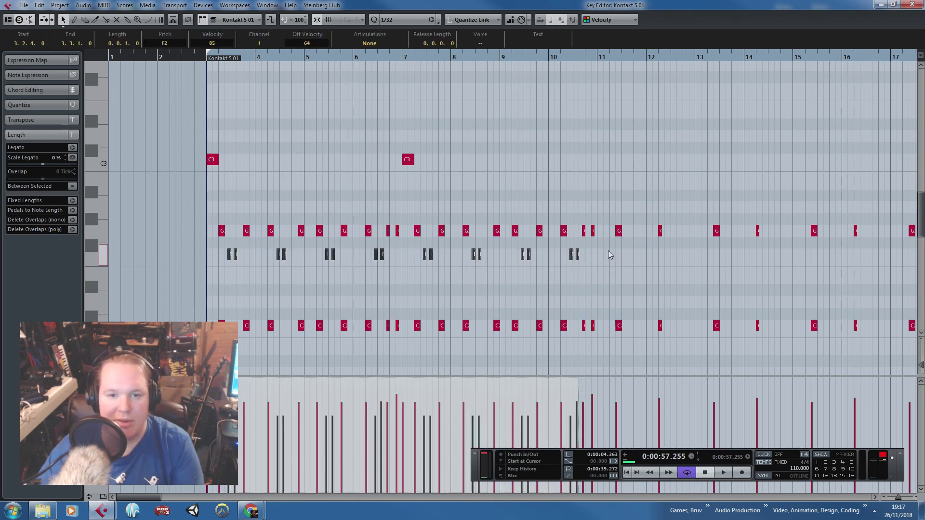
key("Delete")
Start playback from bar 3 and delete the two long C3 notes at bars 3 and 7.
left_click(196, 58)
key("space")
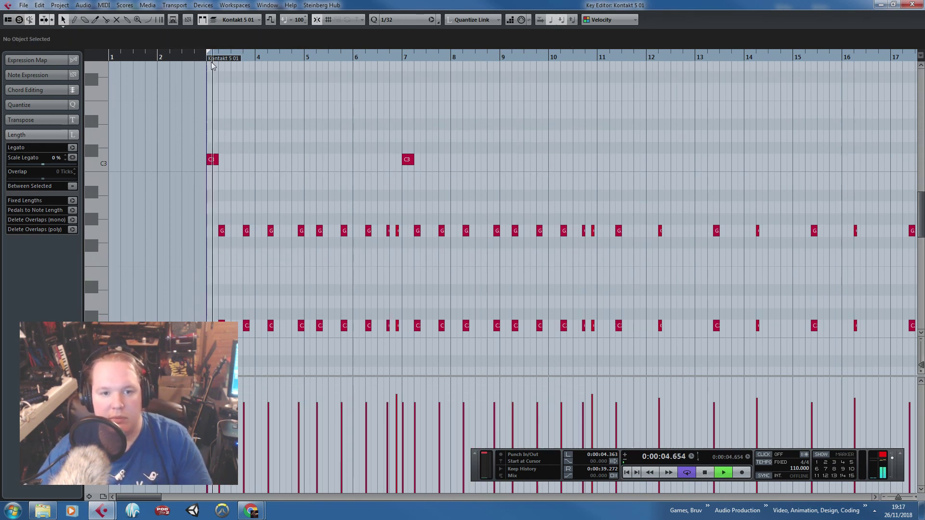
left_click_drag(482, 107, 150, 166)
key("Delete")
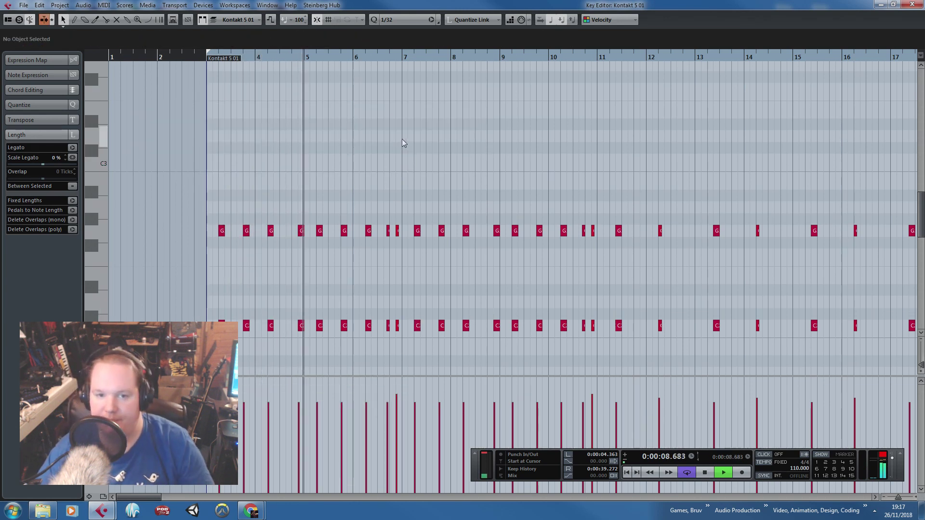
Listen to the C2 and G2 chord notes until around bar 9, closing the Key Editor and stopping playback.
scroll(403, 178, "up", 4)
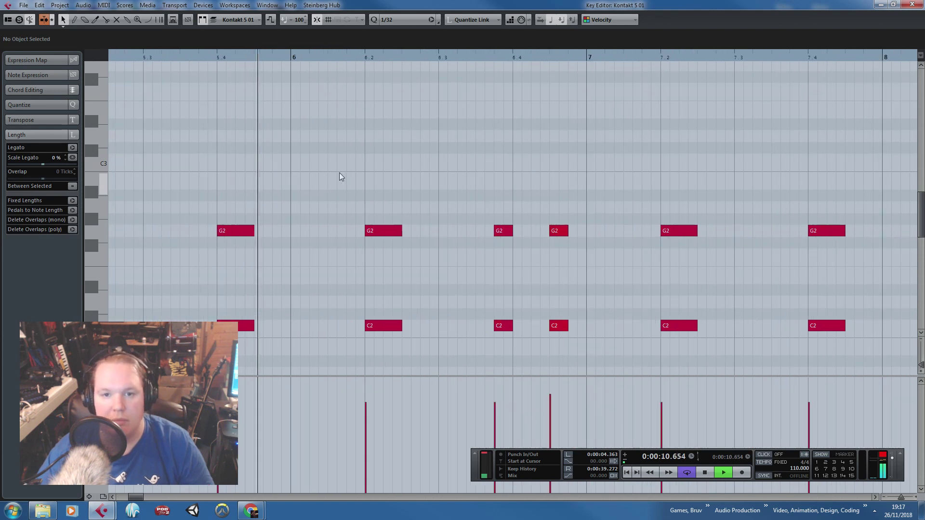
scroll(402, 170, "down", 2)
scroll(412, 165, "up", 2)
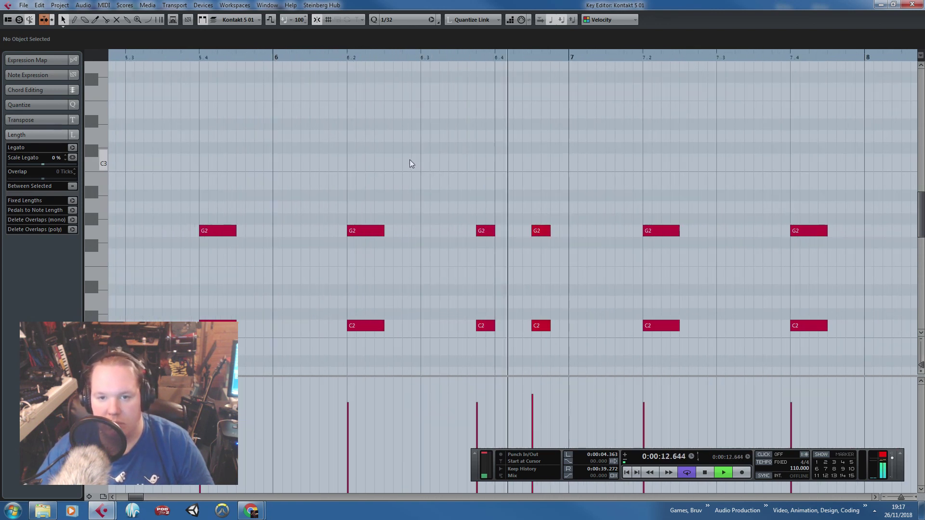
key("g")
key("g")
key("g")
key("g")
key("g")
key("g")
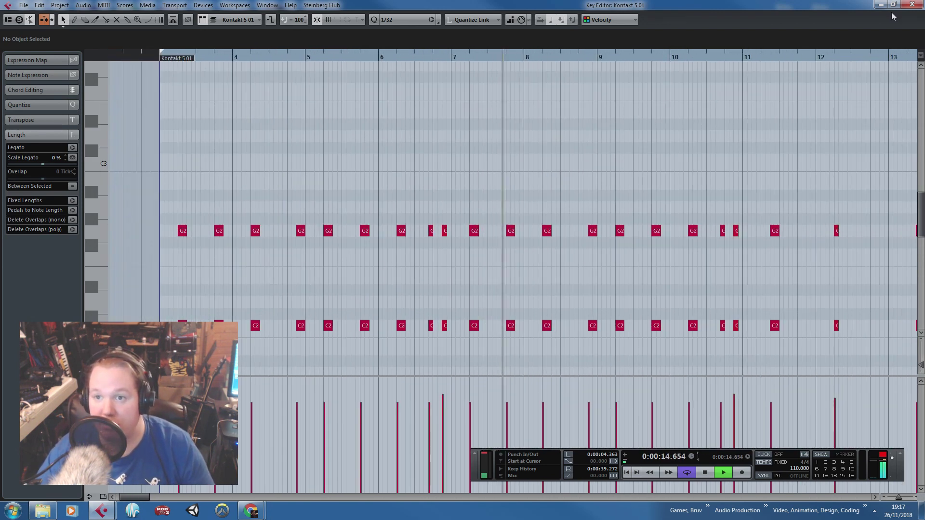
left_click(912, 4)
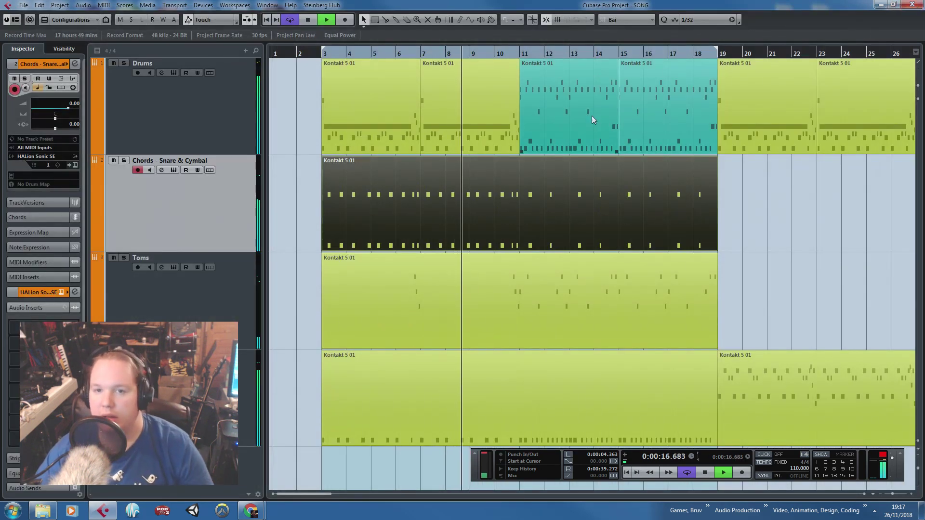
key("space")
Delete the Toms track's part spanning bars 3 to 19.
left_click(848, 249)
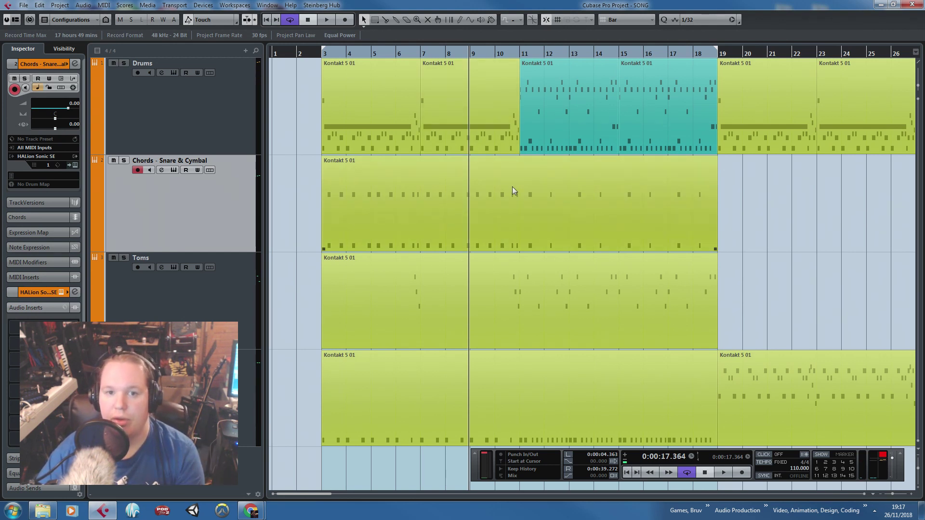
left_click(379, 143)
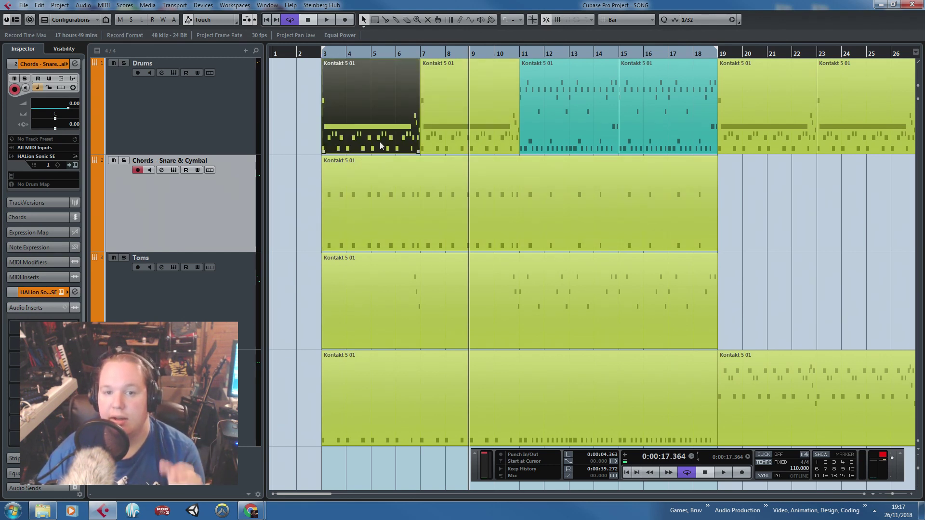
left_click(808, 245)
left_click_drag(824, 305, 718, 280)
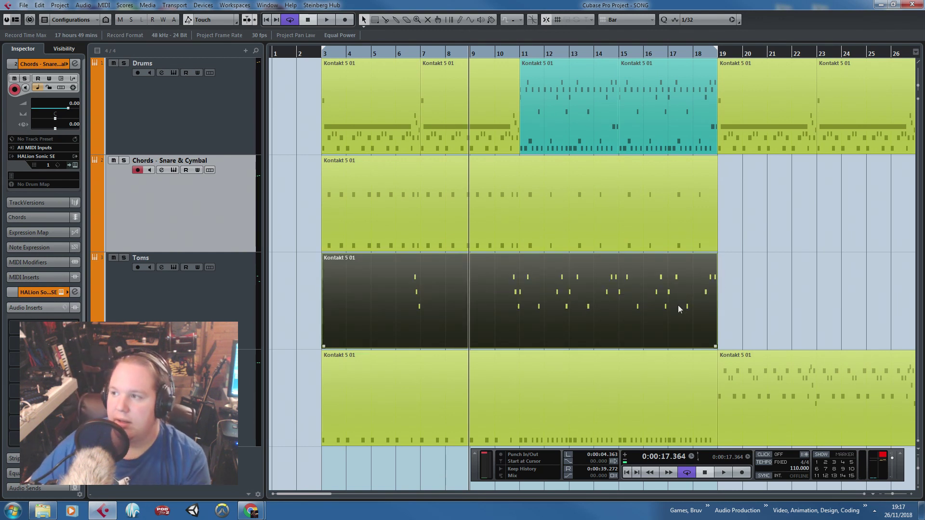
key("Delete")
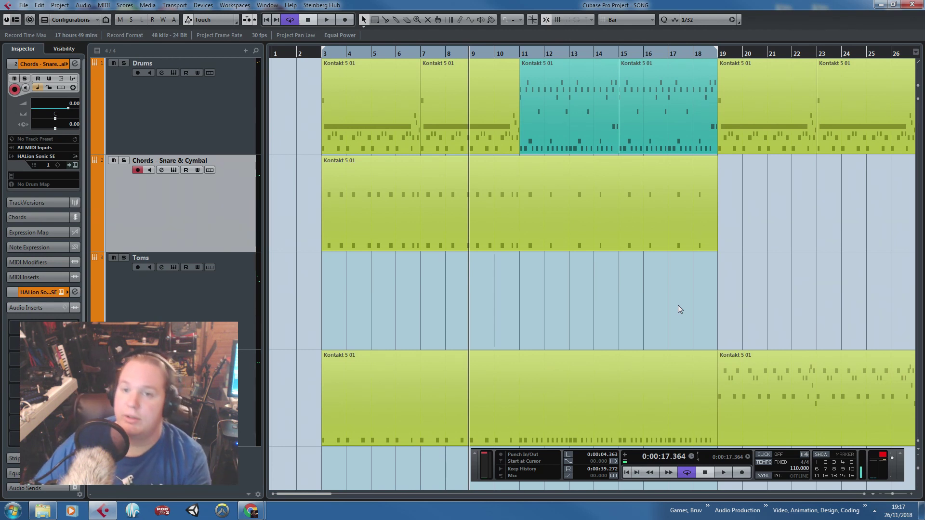
Place the playhead at bar 23 in the second section of the arrangement.
left_click(797, 53)
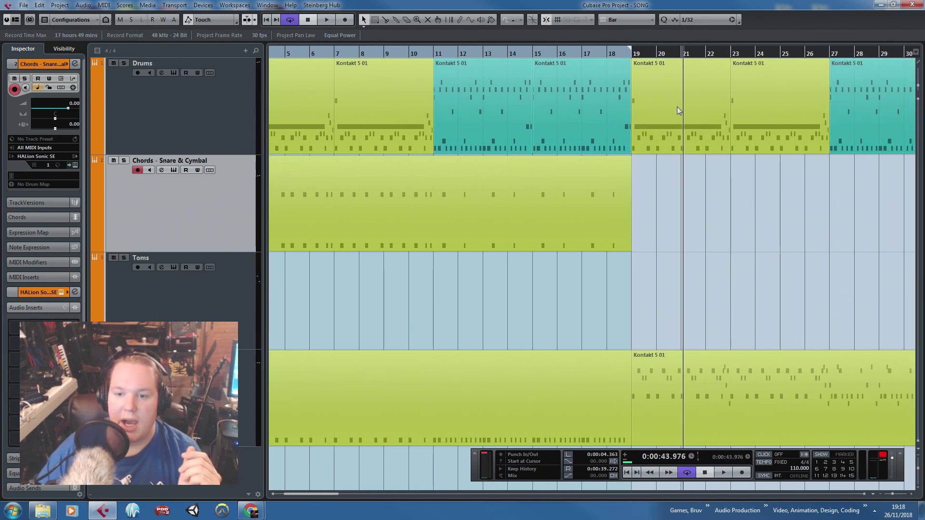
left_click_drag(732, 123, 734, 114)
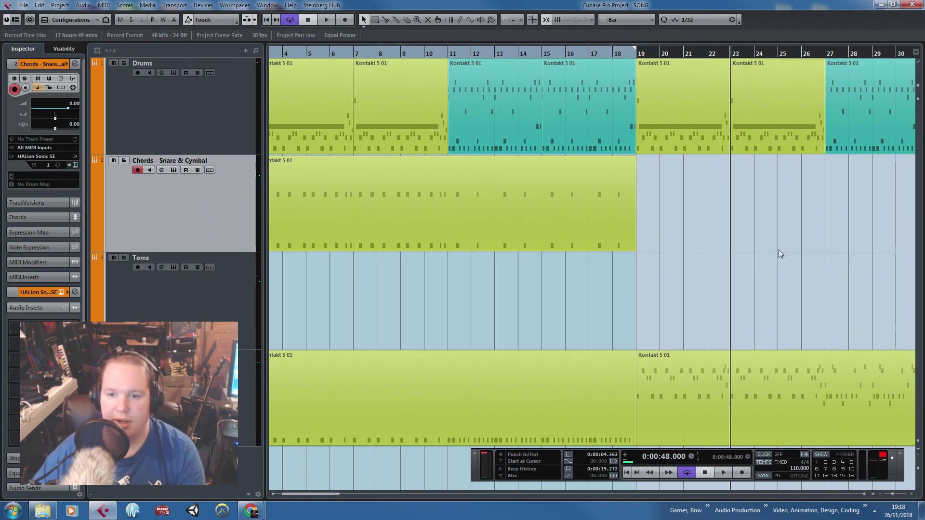
scroll(779, 254, "right", 4)
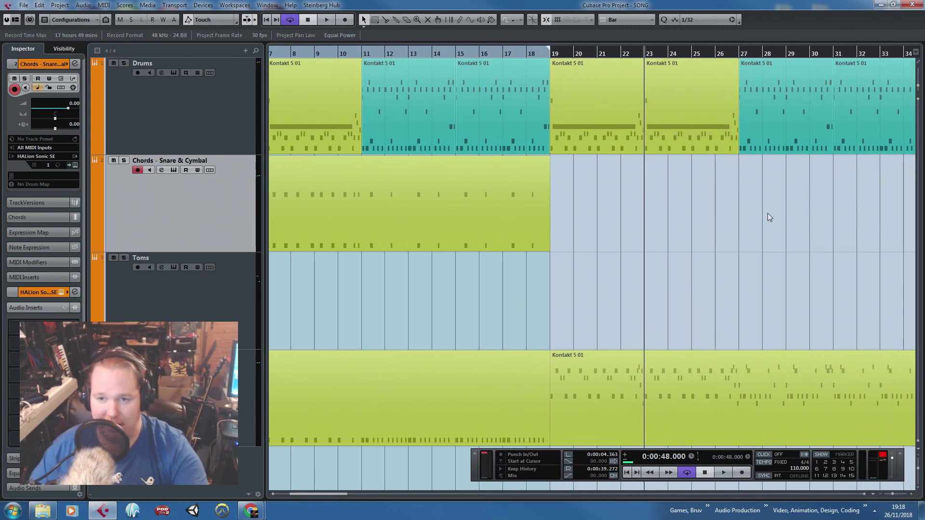
Open the MIDI part spanning bars 3 to 19 on the track below Toms in the Key Editor.
scroll(813, 262, "right", 2)
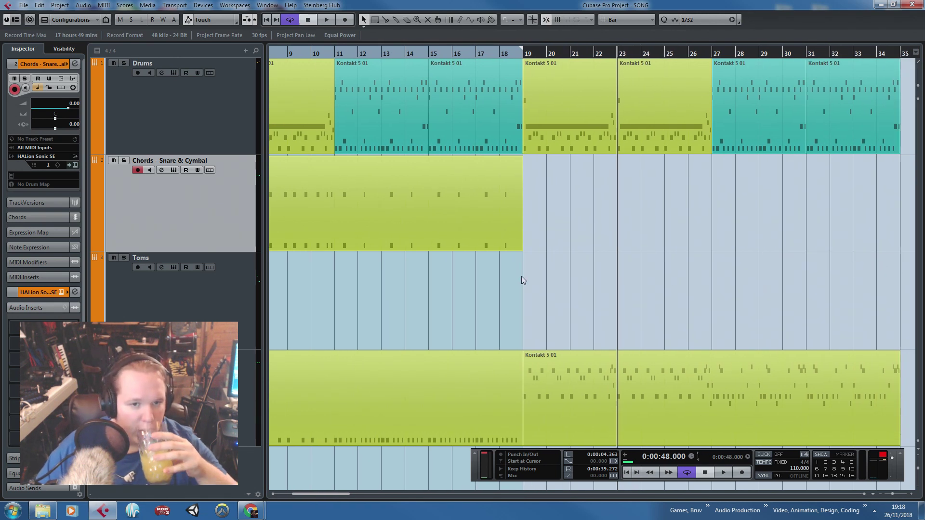
scroll(461, 296, "left", 8)
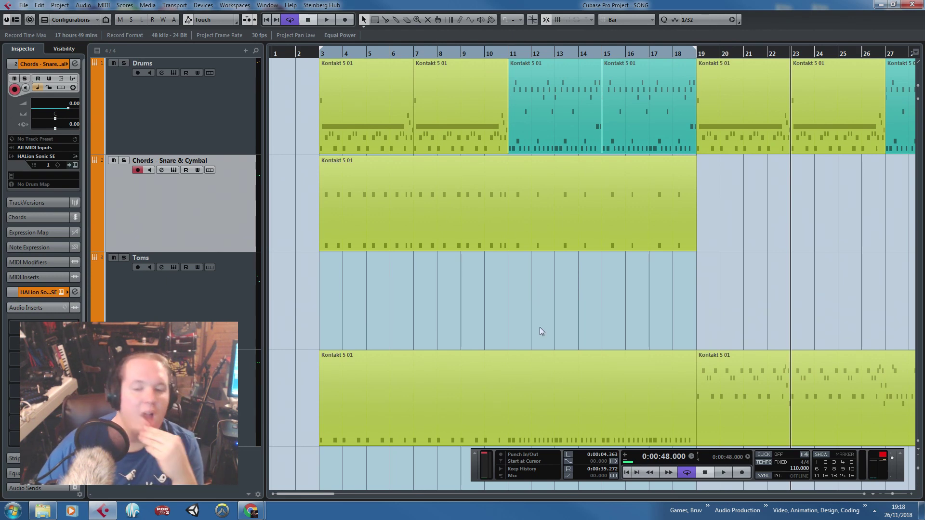
double_click(561, 394)
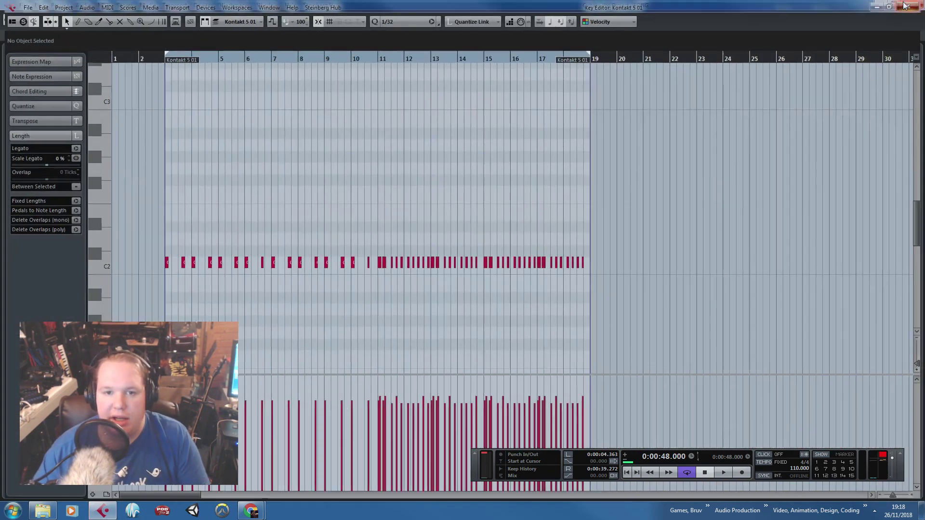
left_click(913, 4)
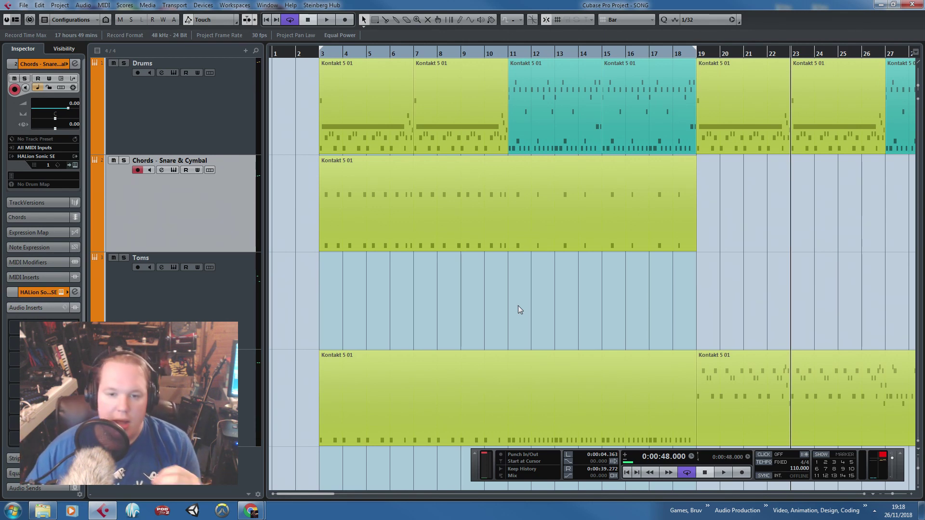
double_click(560, 391)
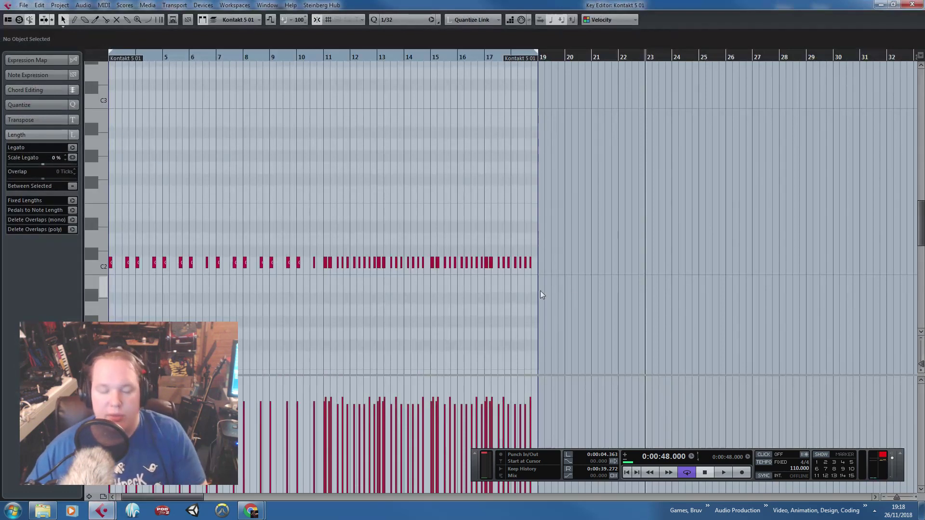
scroll(266, 307, "left", 2)
scroll(215, 217, "up", 3)
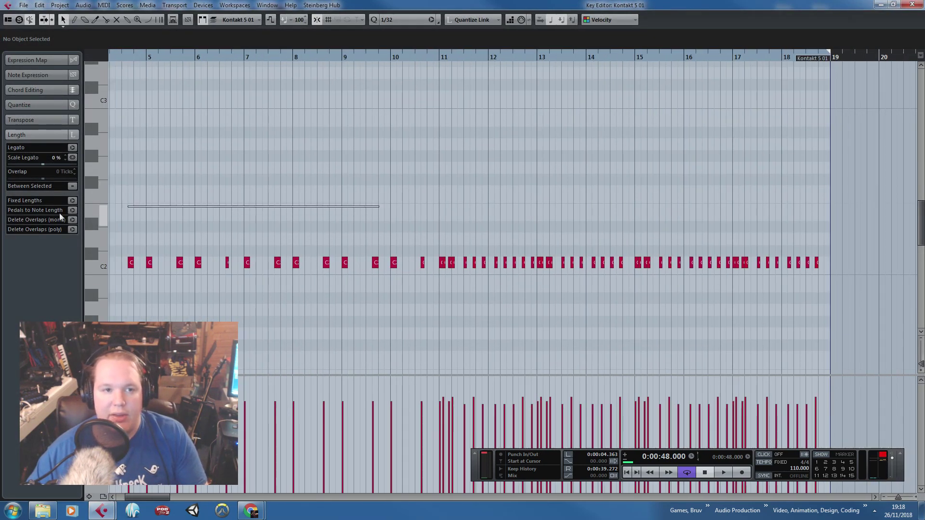
Play the repeated C2 notes from bar 3 until just before bar 5.
scroll(202, 169, "left", 2)
left_click(200, 58)
key("space")
scroll(249, 296, "up", 2)
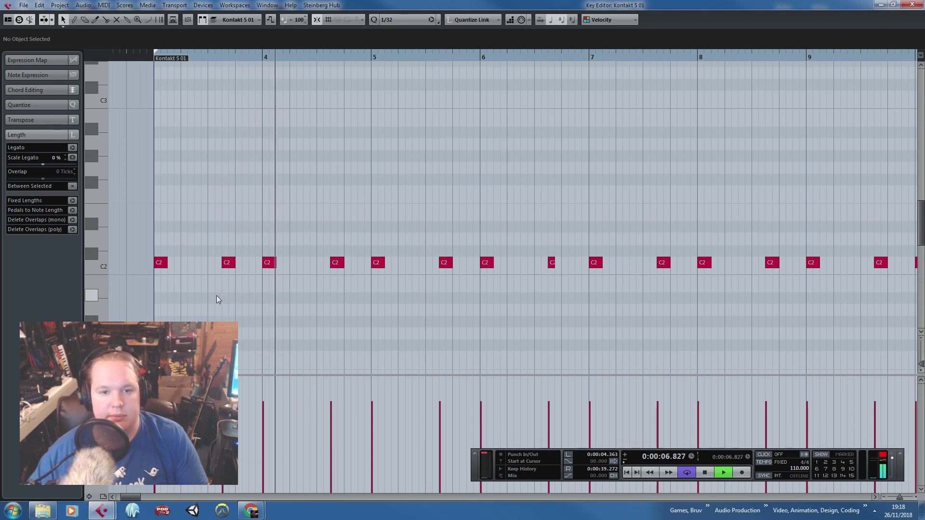
scroll(341, 323, "down", 2)
scroll(319, 325, "up", 2)
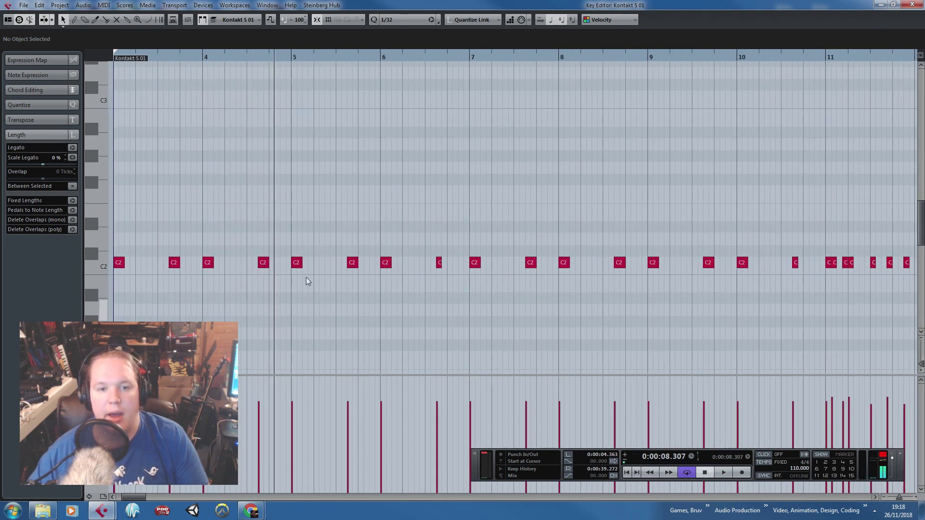
Try raising the four C2 notes in bars 5 and 6 to E2 and play them back.
left_click_drag(289, 237, 461, 279)
scroll(368, 278, "up", 2)
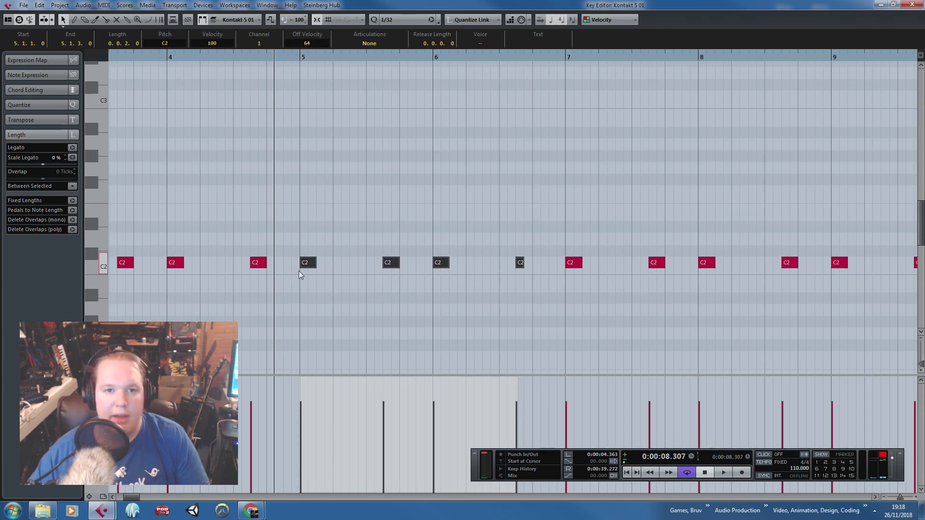
scroll(299, 270, "down", 1)
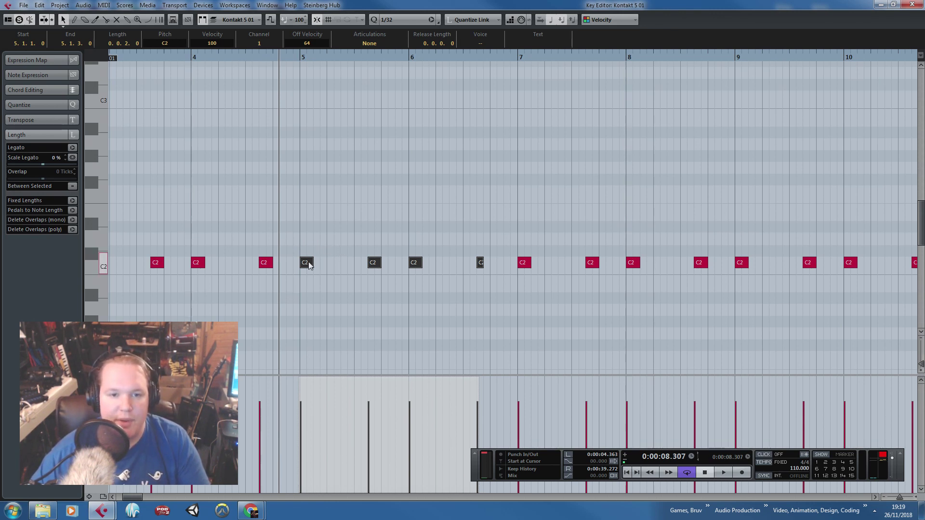
left_click_drag(308, 265, 317, 227)
key("space")
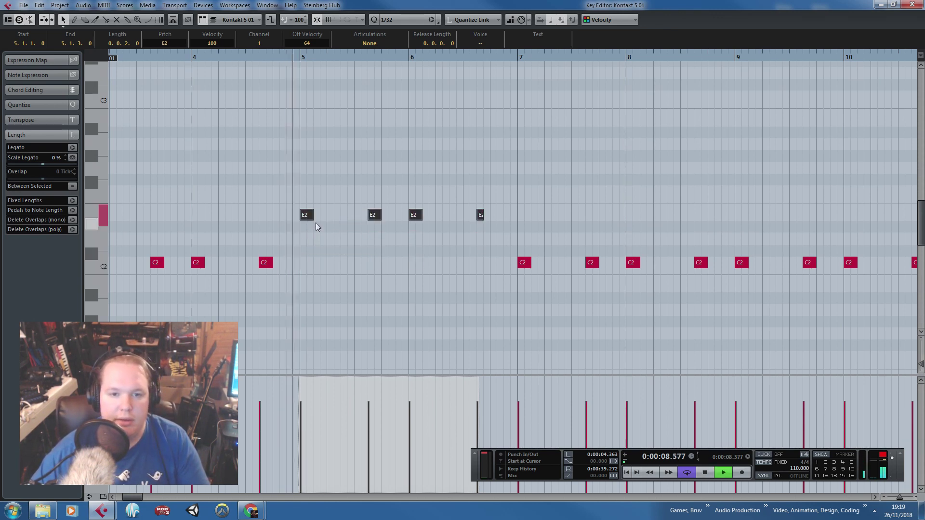
Set the two notes in bar 5 to D#2 and the two in bar 6 to D2, checking them with playback.
left_click(382, 250)
left_click_drag(522, 229, 415, 226)
key("space")
key("space")
left_click_drag(520, 192, 300, 249)
key("space")
left_click_drag(306, 214, 308, 228)
left_click(312, 211)
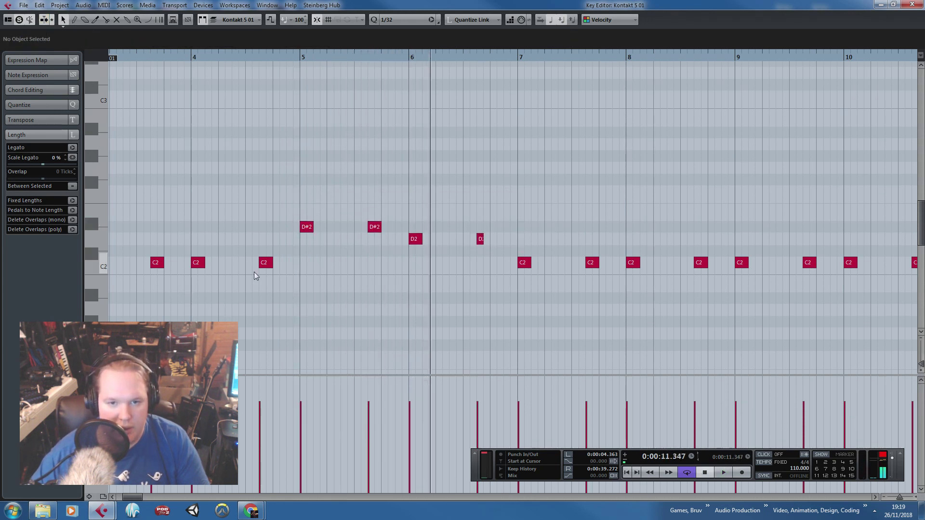
key("space")
scroll(380, 309, "down", 3)
scroll(511, 303, "up", 2)
key("space")
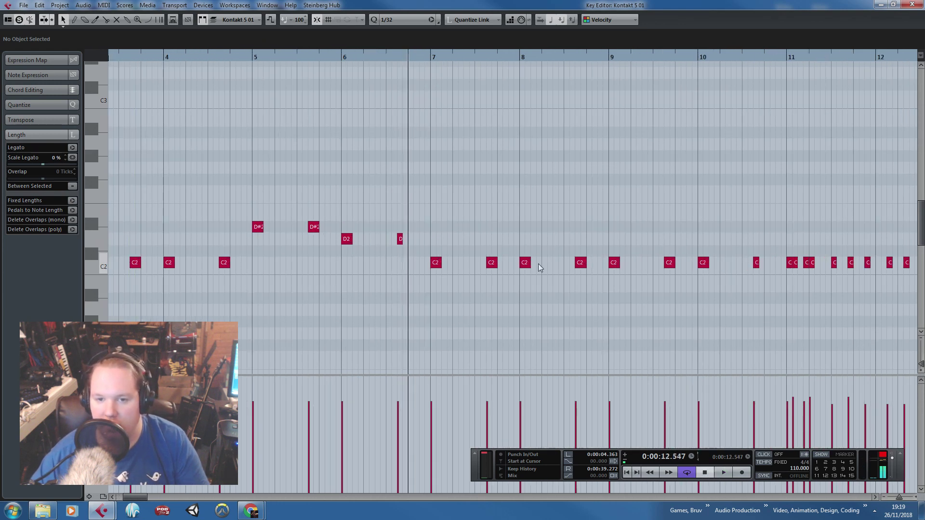
Move the two bar 9 notes to A#1, the first bar 10 note to D#2 and the second to F2.
left_click_drag(519, 238, 671, 297)
left_click_drag(680, 279, 705, 216)
left_click(759, 221)
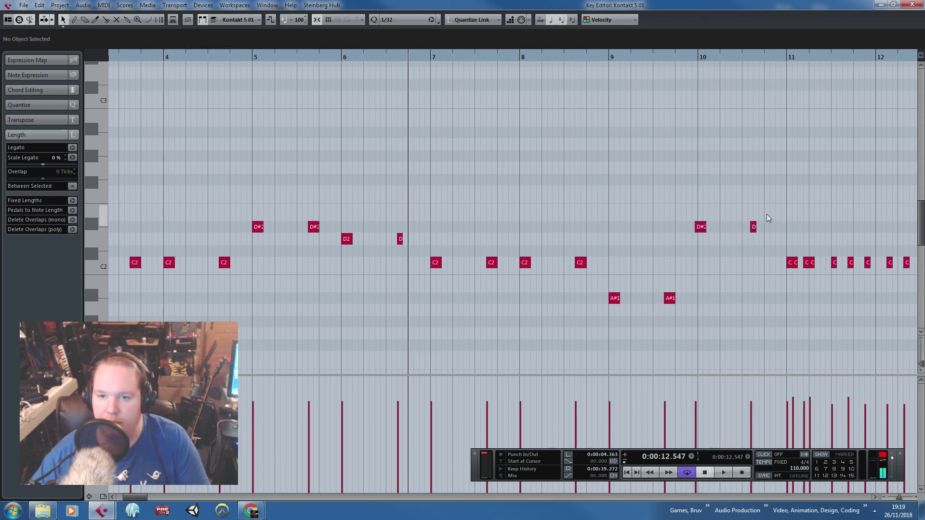
key("ctrl+z")
scroll(761, 220, "up", 2)
left_click_drag(620, 227, 728, 262)
left_click_drag(677, 263, 676, 227)
left_click_drag(755, 263, 755, 205)
key("g")
key("g")
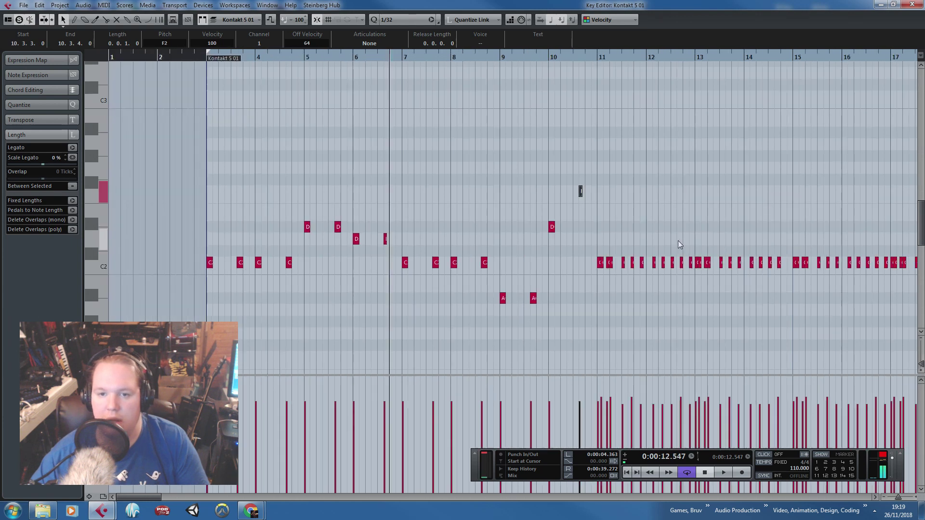
Listen to the reworked single-note line from bar 3 into bar 7.
left_click(205, 58)
key("space")
key("h")
key("h")
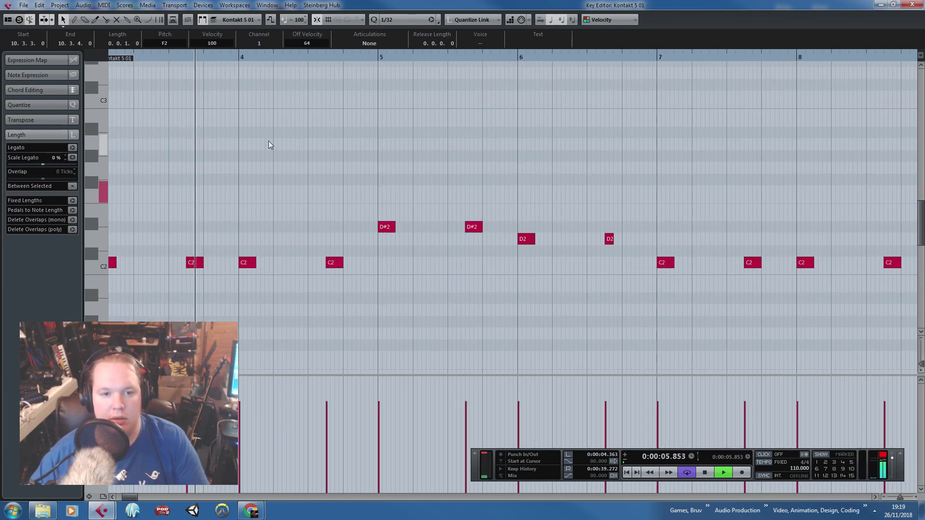
key("g")
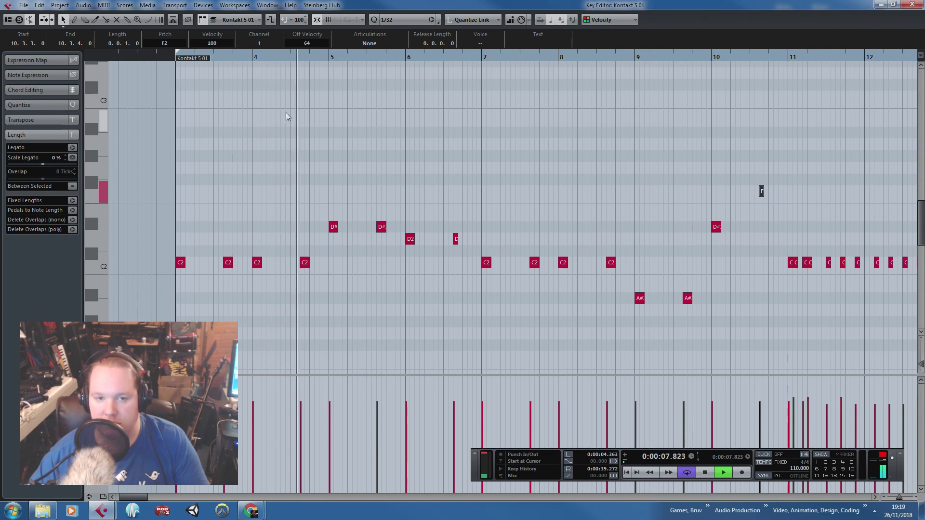
scroll(286, 113, "up", 2)
scroll(470, 187, "down", 2)
scroll(470, 187, "down", 1)
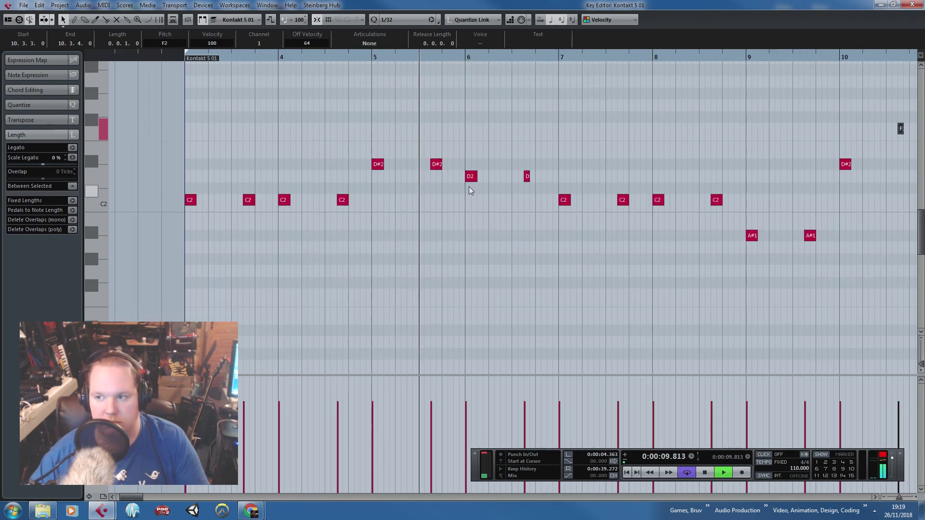
scroll(470, 188, "up", 2)
key("g")
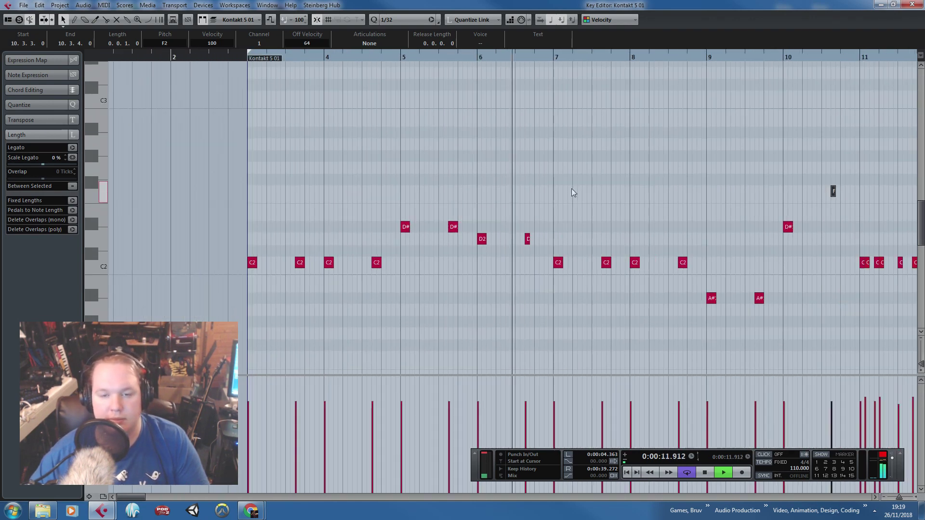
key("h")
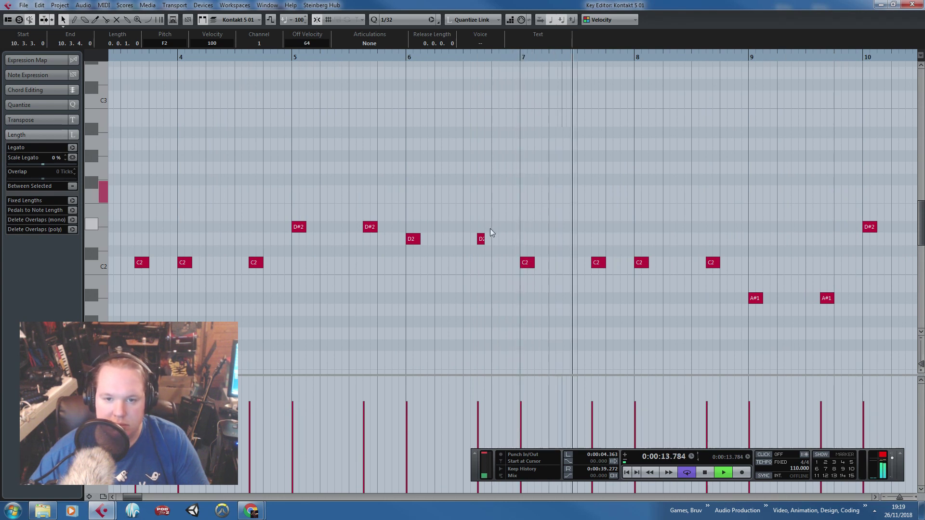
scroll(490, 229, "up", 1)
Stop playback, lengthen the second D2 note in bar 6 to 0.0.2.0 and place the playhead at its start.
key("space")
left_click_drag(481, 239, 492, 239)
left_click(473, 59)
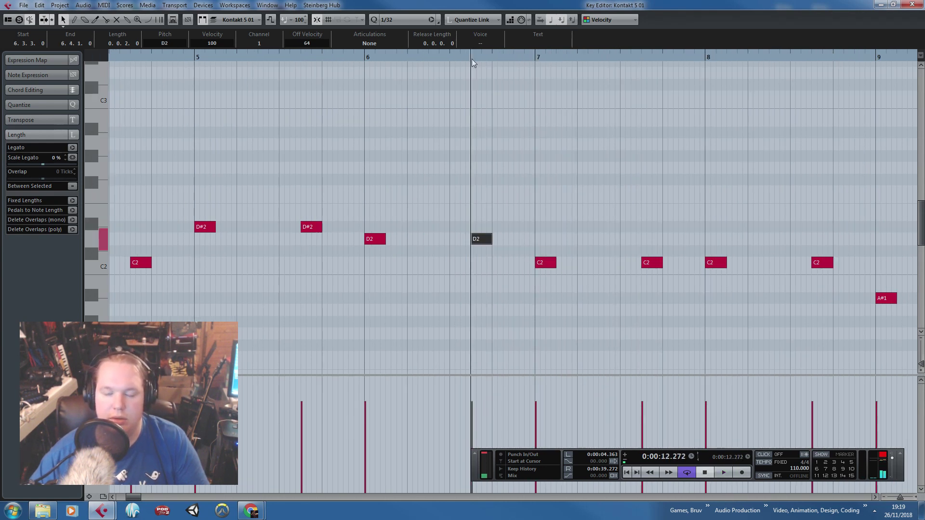
Play the line from the second D2 note in bar 6 through bar 8.
key("space")
key("g")
key("h")
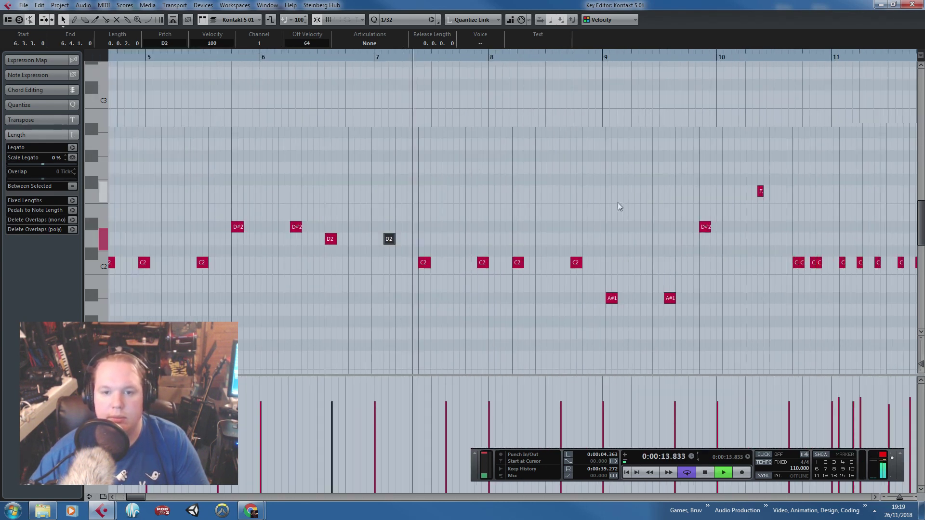
key("g")
key("g")
key("g")
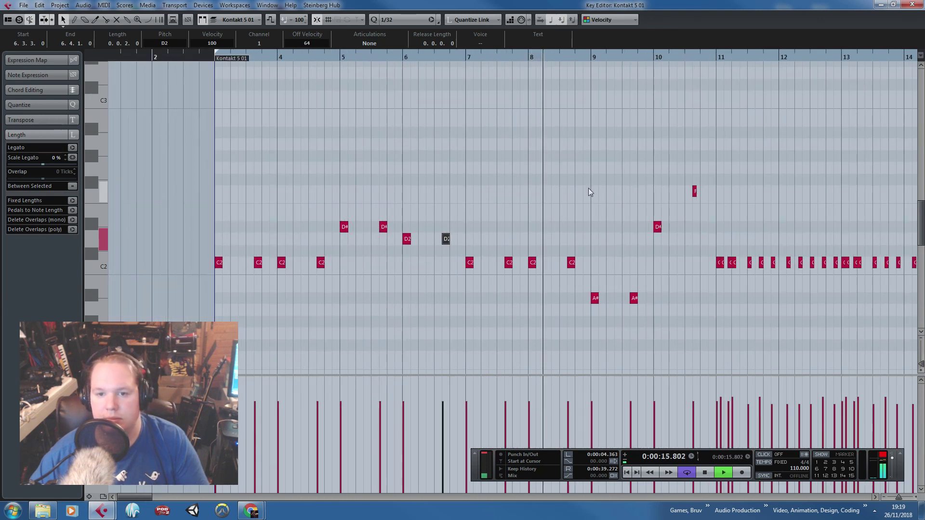
key("h")
key("h")
key("h")
key("h")
Lengthen the F2 note in bar 10 to 0.0.2.0 while the line keeps playing.
left_click_drag(830, 191, 837, 193)
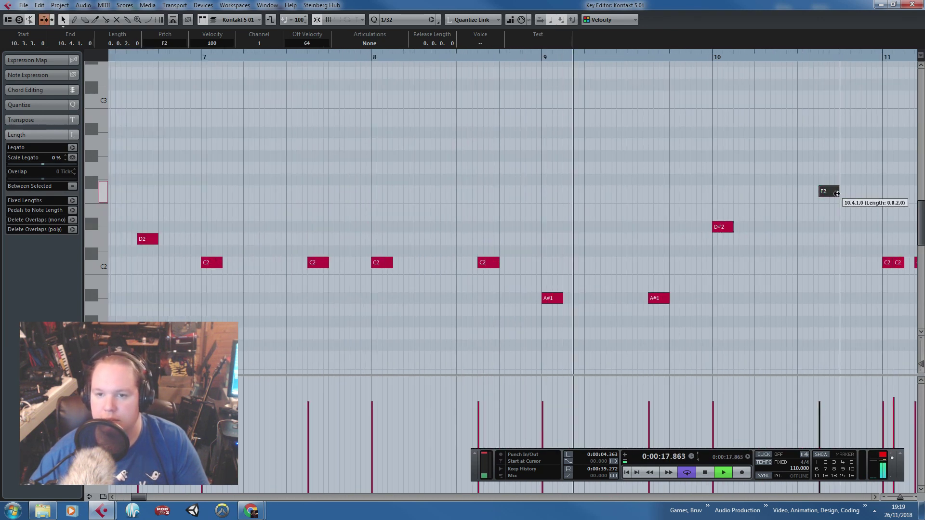
left_click(774, 149)
key("g")
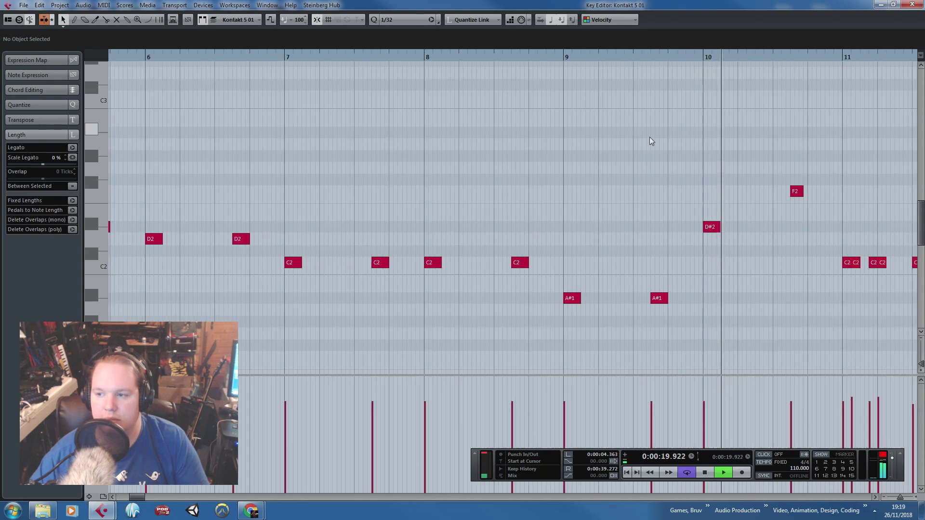
scroll(650, 138, "down", 2)
scroll(807, 168, "up", 3)
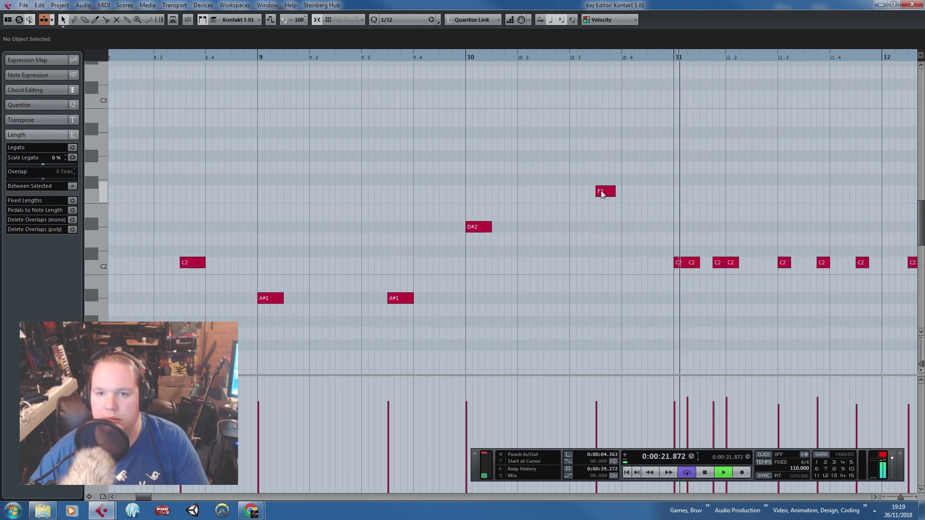
left_click(602, 193)
left_click_drag(616, 192, 618, 193)
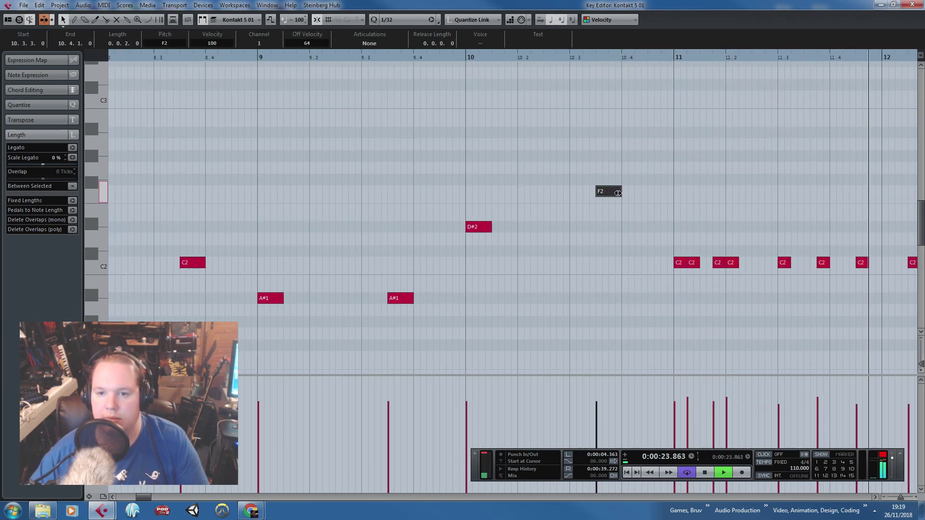
Stop playback and open the Chords - Snare & Cymbal part together with the edited lower part in the Key Editor.
key("g")
key("g")
key("g")
key("g")
key("g")
key("g")
key("space")
left_click(911, 4)
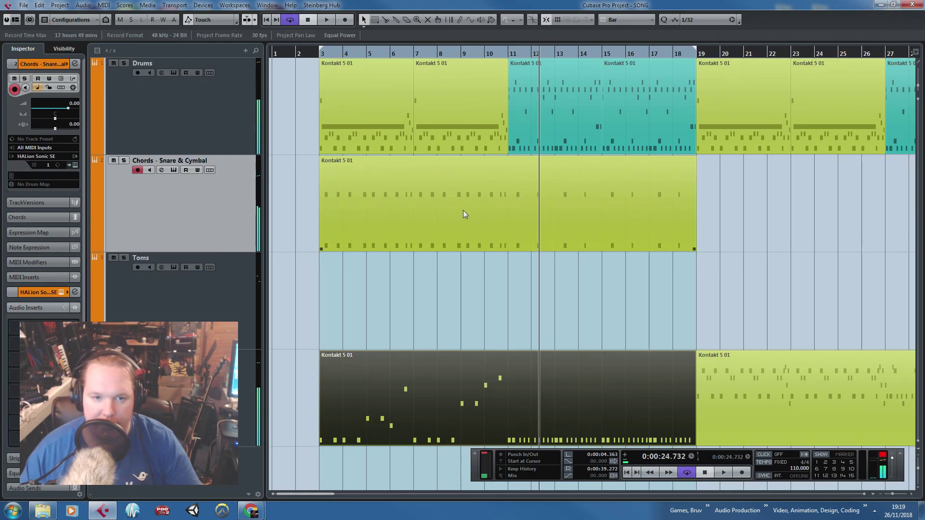
left_click(427, 245)
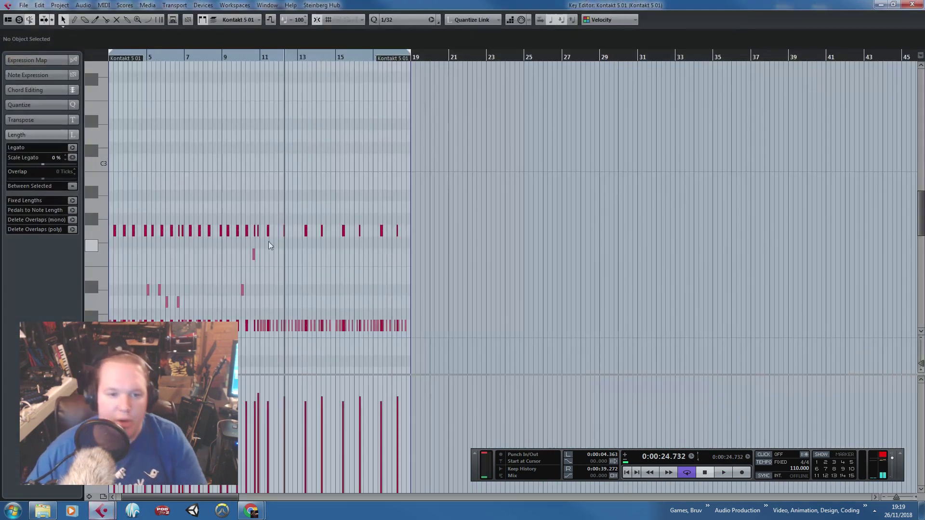
Raise the two C2 and G2 chords within bar 5 to D#2 and A#2.
left_click_drag(244, 262, 116, 263)
scroll(166, 256, "up", 8)
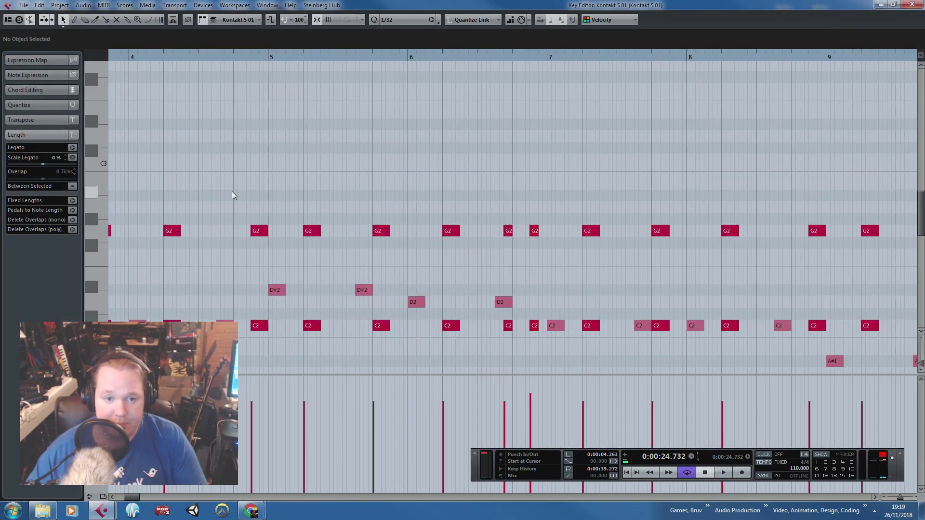
mouse_move(300, 357)
left_mouse_down()
mouse_move(97, 347)
mouse_move(300, 355)
left_mouse_up()
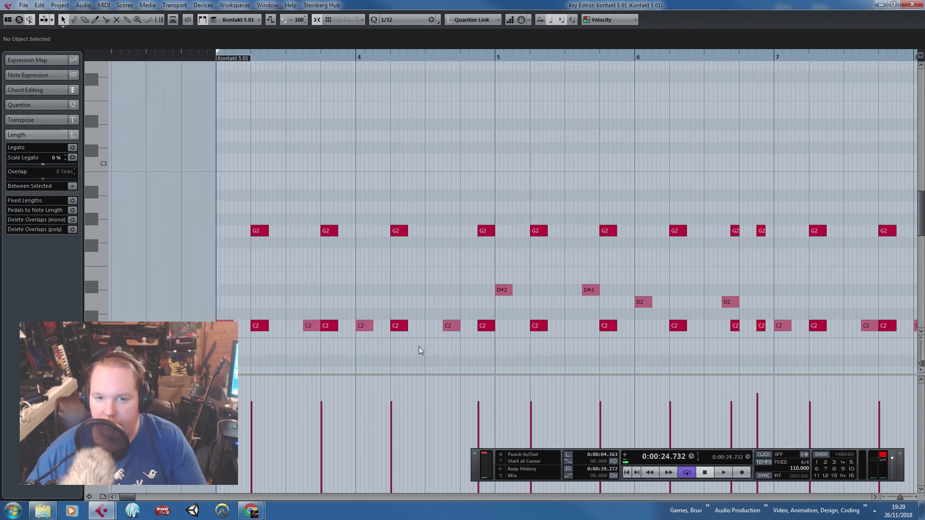
left_click_drag(509, 349, 619, 321)
left_click_drag(635, 179, 531, 237)
left_click_drag(537, 331, 538, 294)
Raise the three C2 and G2 chords in bar 6 to D2 and A2.
left_click_drag(670, 343, 764, 328)
left_click_drag(774, 215, 641, 272)
left_click_drag(678, 326, 678, 302)
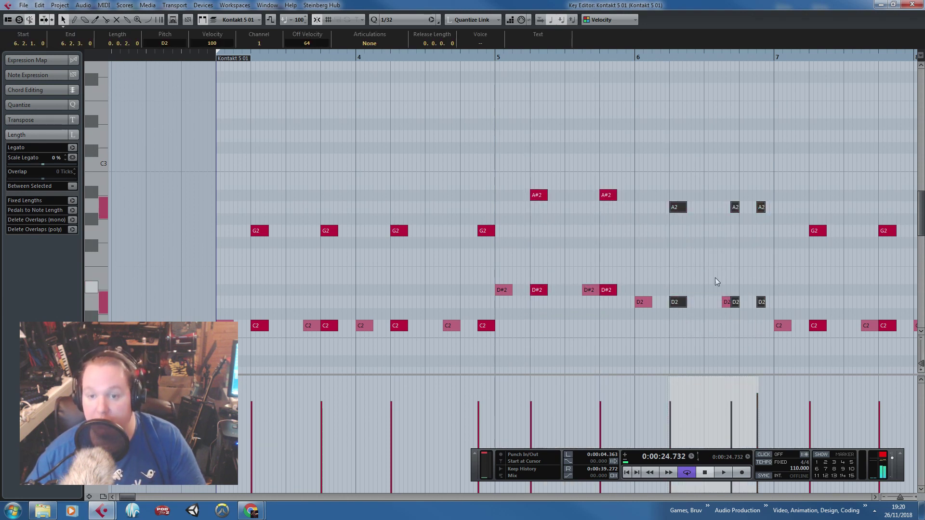
Lower the two C2 and G2 chords within bar 9 to A#1 and F2.
left_click_drag(809, 277, 477, 291)
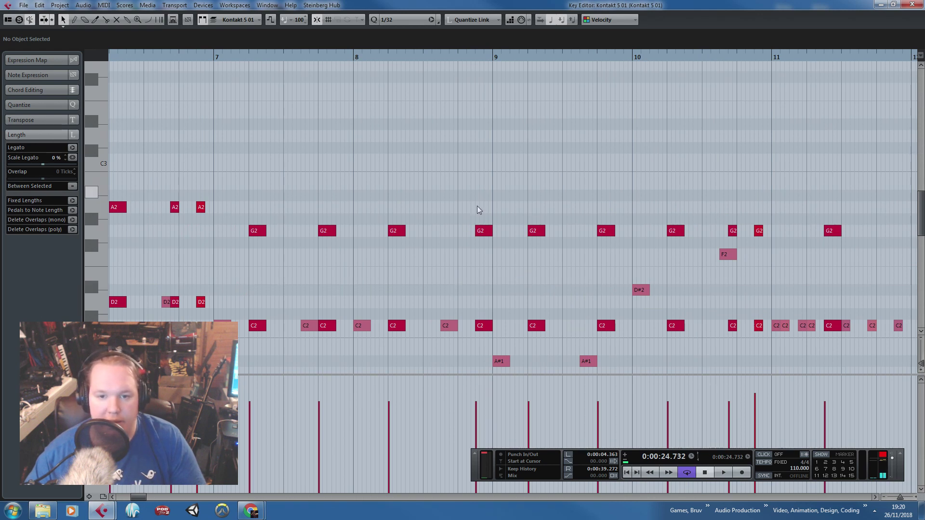
left_click_drag(473, 196, 506, 192)
left_click_drag(508, 190, 612, 361)
Move bar 10's first and last chords to D#2 and A#2 and its middle chord to F2 and C3, and start playback.
mouse_move(681, 337)
left_mouse_down()
mouse_move(681, 210)
mouse_move(681, 299)
mouse_move(752, 338)
mouse_move(763, 333)
mouse_move(735, 296)
mouse_move(734, 258)
mouse_move(724, 257)
mouse_move(735, 257)
left_mouse_up()
scroll(745, 268, "up", 2)
left_click_drag(791, 281, 784, 170)
left_click_drag(755, 262, 770, 156)
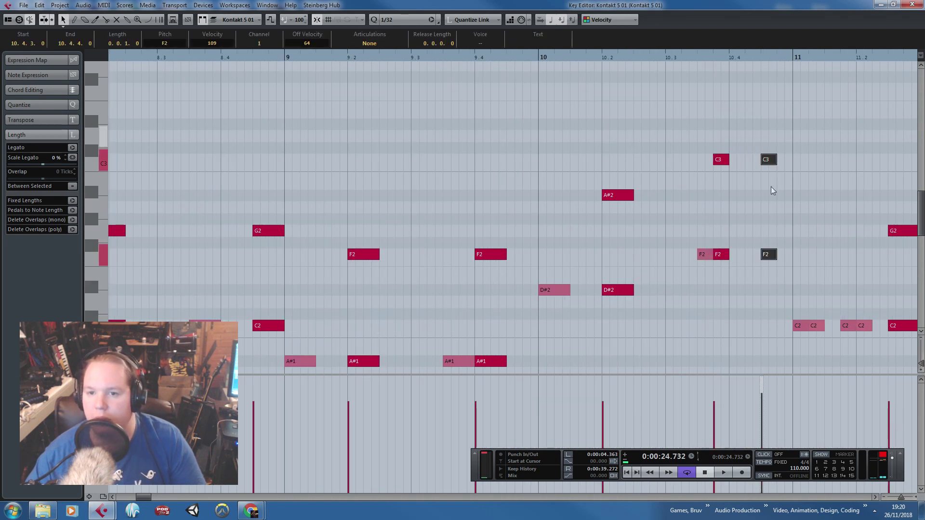
left_click_drag(769, 258, 769, 294)
key("space")
left_click(644, 109)
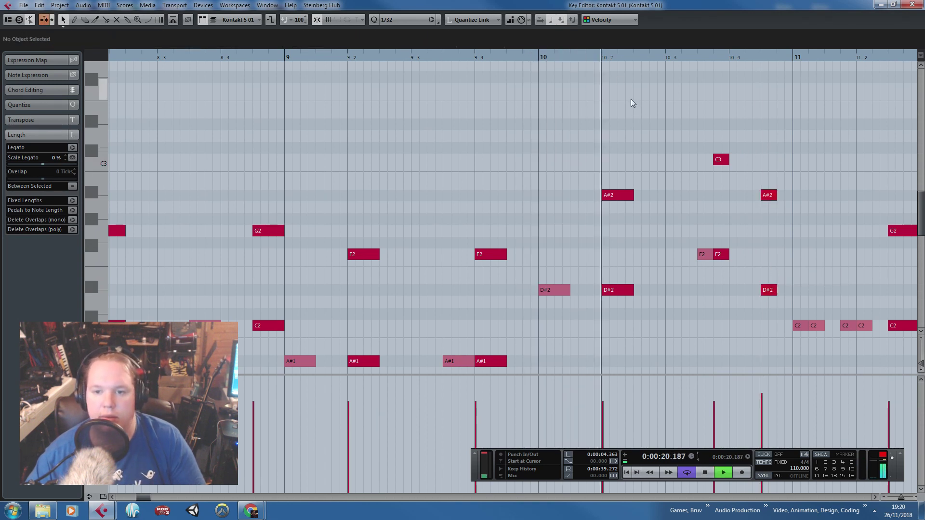
Close the chord part's Key Editor and deselect all parts in the project arrangement.
scroll(464, 192, "down", 5)
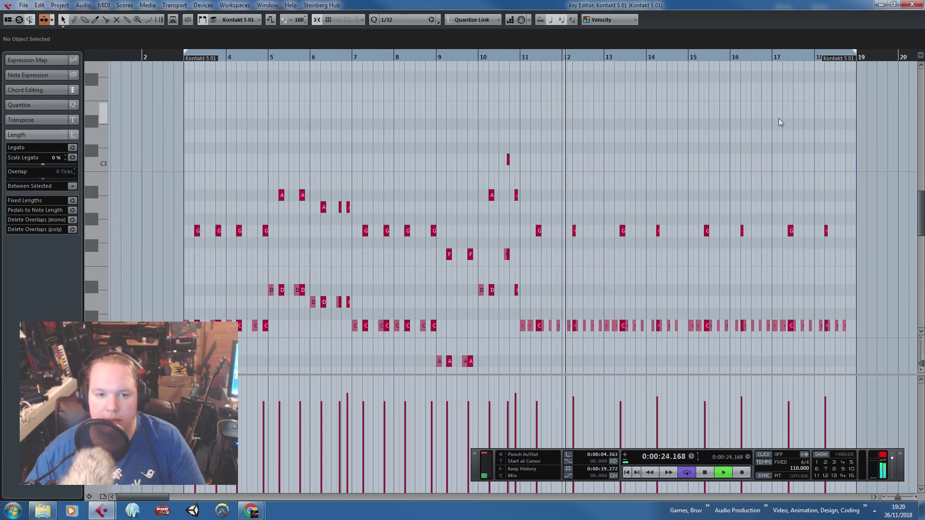
left_click(906, 4)
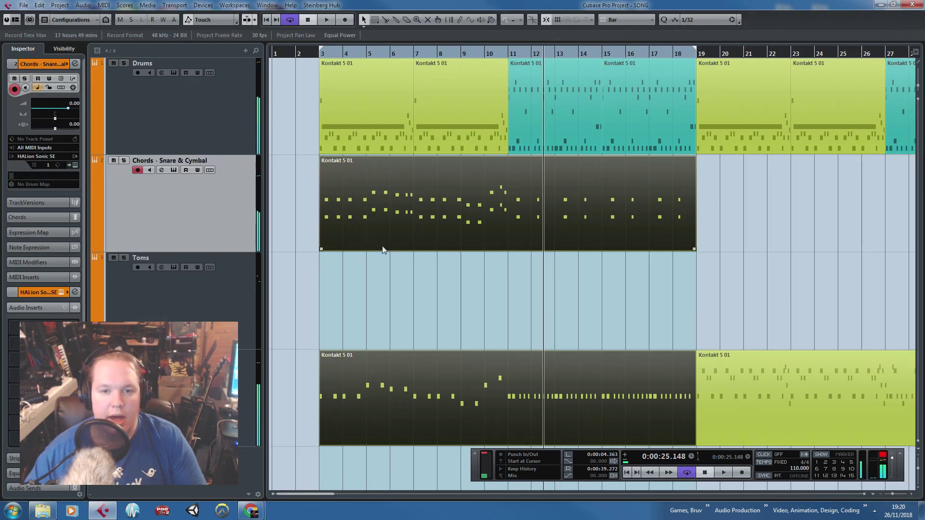
left_click(348, 319)
key("g")
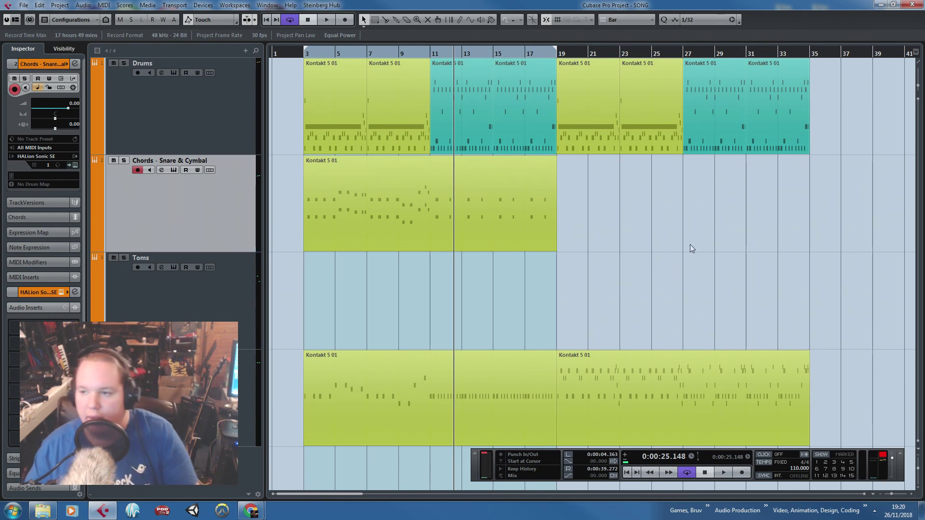
scroll(707, 250, "up", 4)
scroll(659, 258, "down", 3)
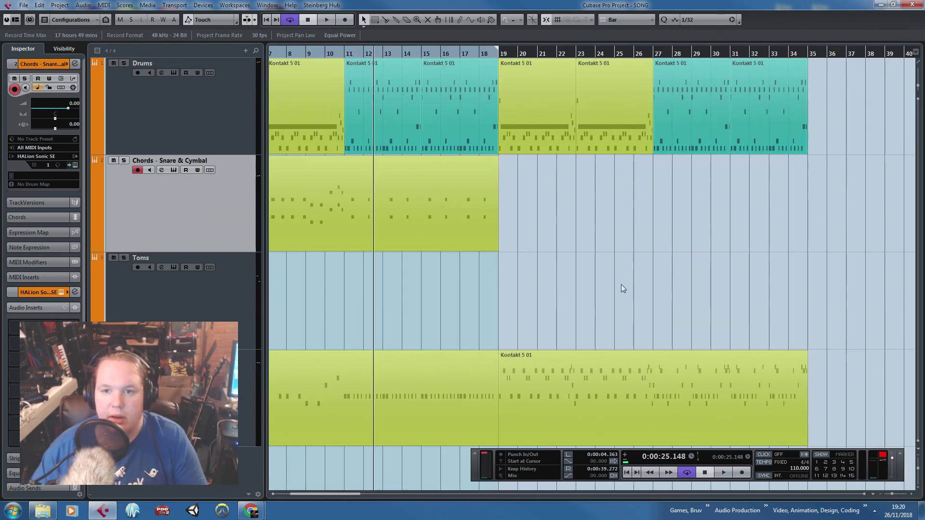
Delete the second part on the track below Toms, spanning bars 19 to 34.
left_click(771, 376)
left_click_drag(810, 224, 589, 391)
key("Delete")
scroll(747, 238, "down", 3, "ctrl")
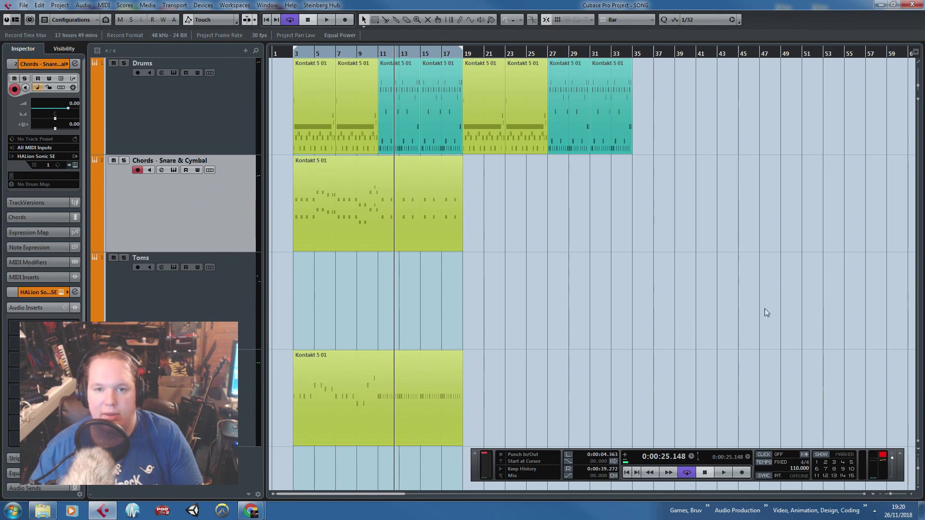
Move the second set of drum parts from bar 19 to start at bar 27.
left_click_drag(766, 313, 405, 392)
scroll(588, 309, "up", 4, "ctrl")
left_click(392, 136)
scroll(328, 338, "down", 3, "ctrl")
left_click_drag(313, 323, 337, 281)
scroll(337, 281, "up", 4, "ctrl")
scroll(293, 287, "left", 3)
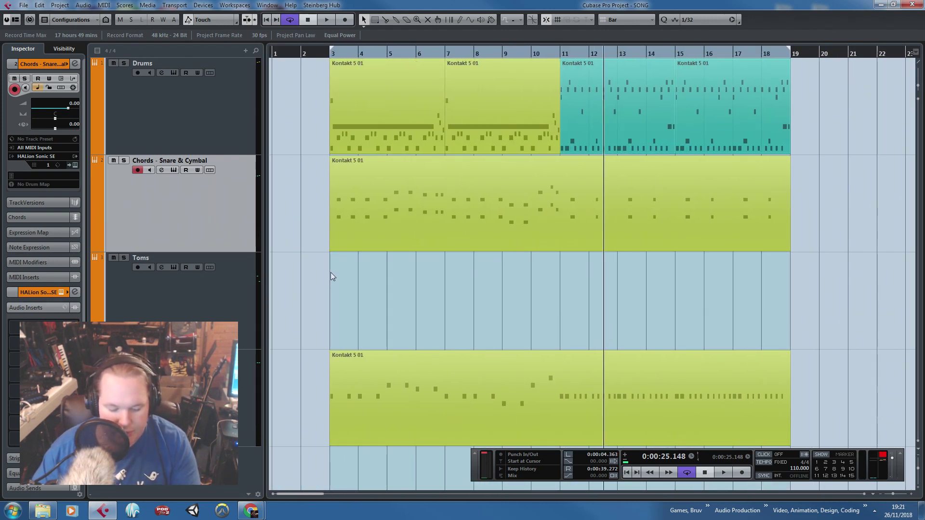
Play the arrangement from bar 7 to hear the edited chords, and stop playback.
left_click(501, 197)
left_click(460, 53)
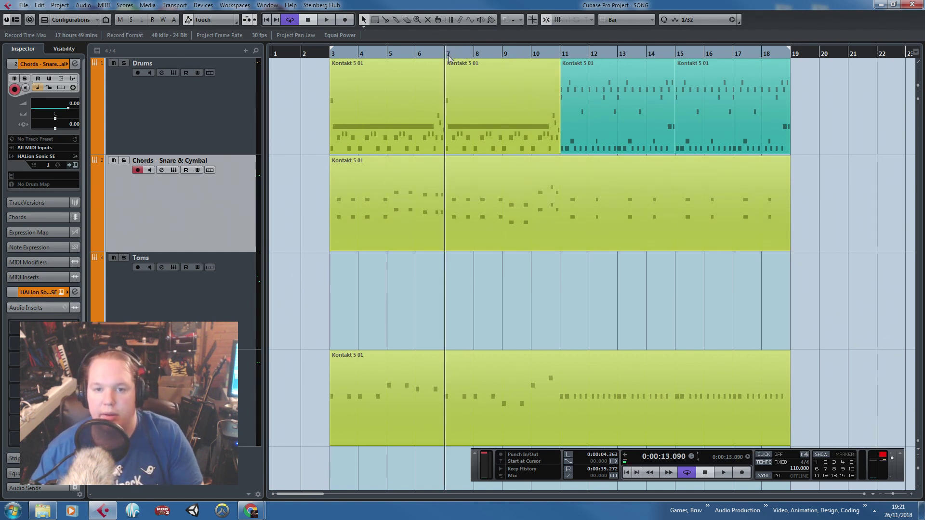
key("space")
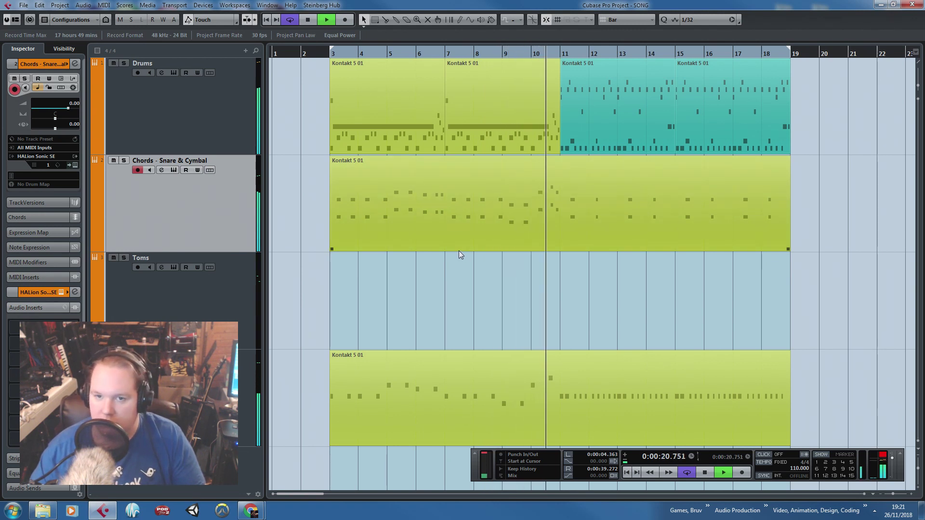
key("space")
Copy the drum part at bar 27 onto the track below Toms.
key("g")
scroll(918, 301, "down", 1)
left_click_drag(824, 294, 918, 302)
scroll(552, 306, "up", 2)
left_click_drag(519, 320, 482, 331)
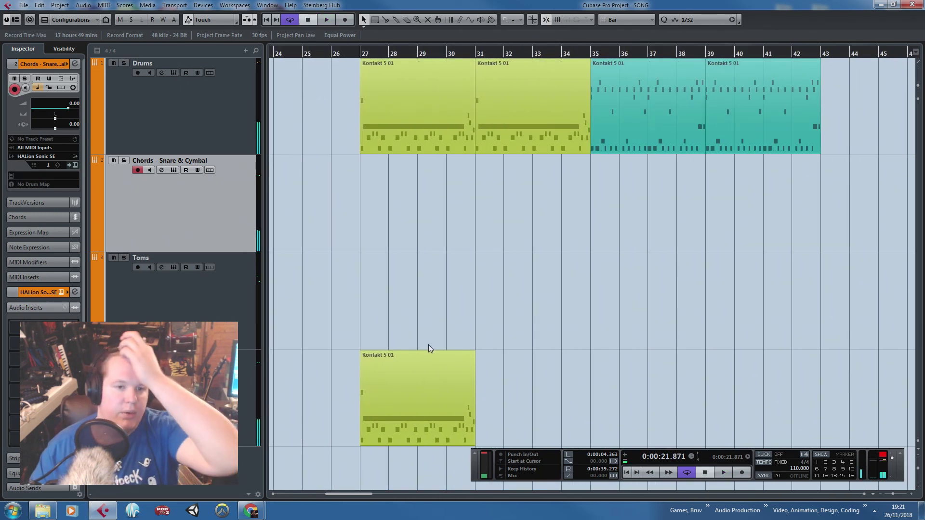
Try stripping the copied bar 27 part down to its row of F#1 notes.
double_click(423, 399)
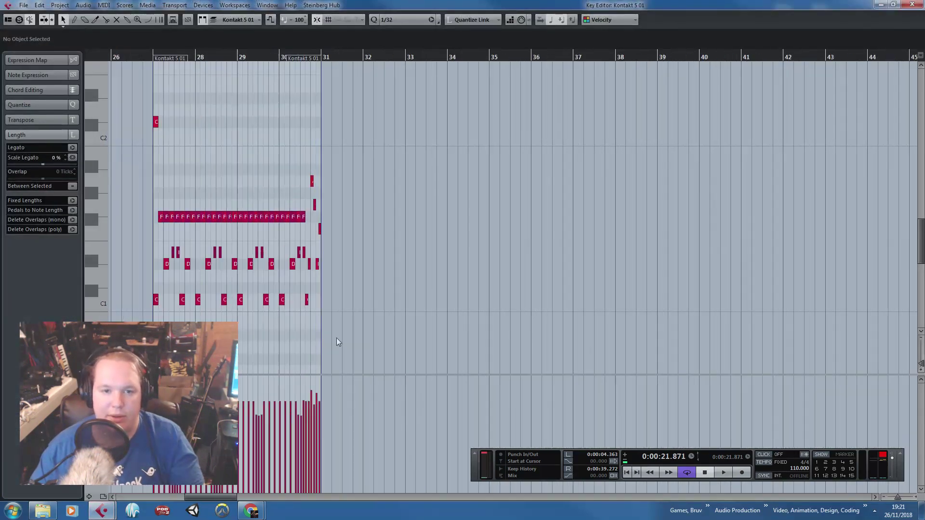
left_click_drag(650, 326, 172, 245)
key("Delete")
left_click_drag(242, 109, 603, 209)
key("Delete")
left_click_drag(599, 252, 524, 205)
left_click(918, 4)
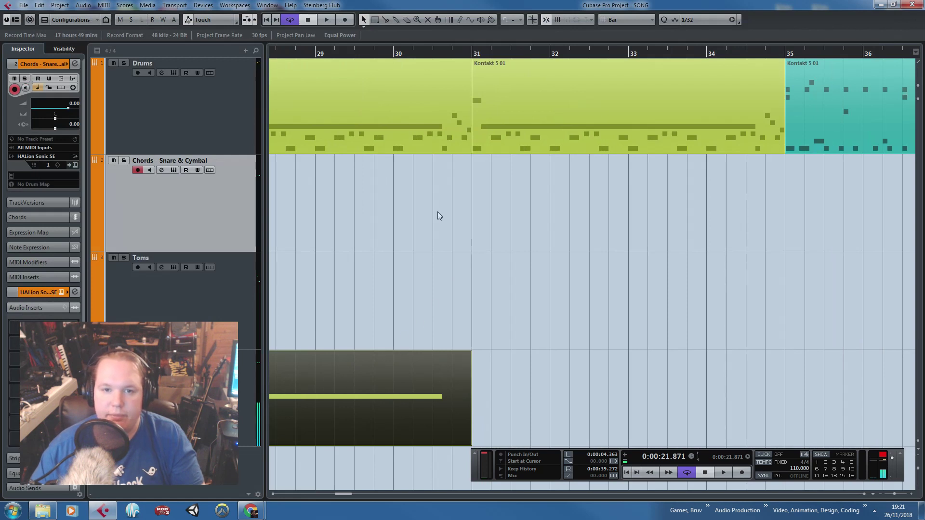
Set the playhead to bar 27 and move the stripped part onto the Chords - Snare & Cymbal track.
scroll(438, 212, "down", 3)
scroll(386, 255, "left", 3)
left_click(341, 294)
scroll(434, 328, "up", 2)
left_click_drag(650, 370, 659, 226)
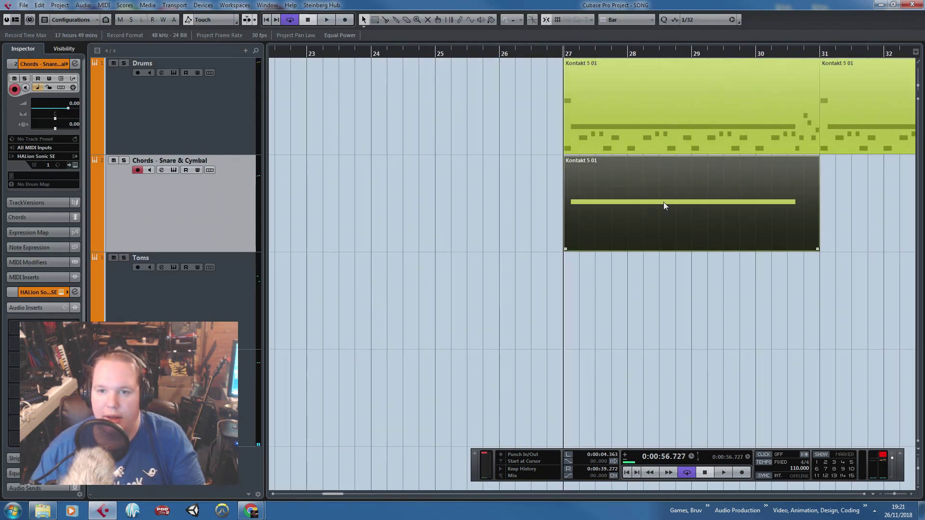
Play the repeated-note part with the drums from bar 27, and stop playback.
left_click(586, 334)
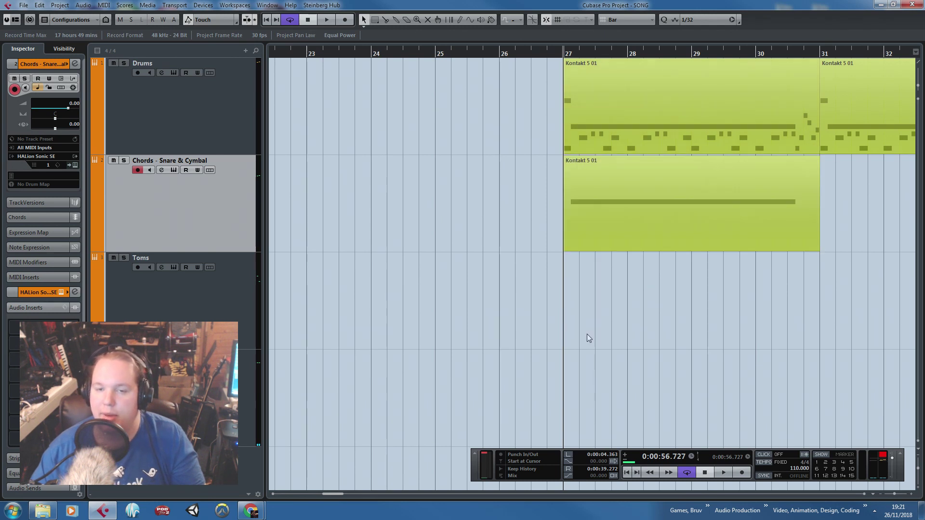
key("space")
scroll(574, 313, "down", 2)
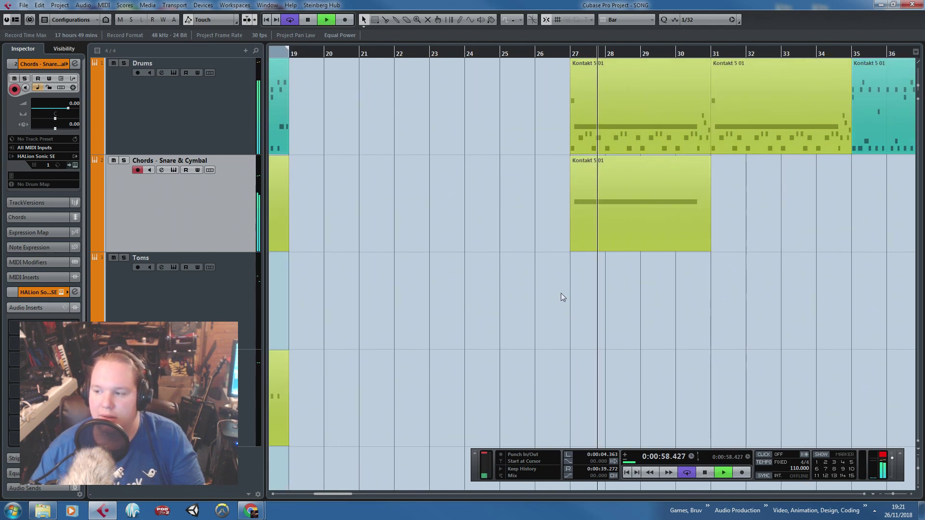
scroll(595, 293, "up", 1)
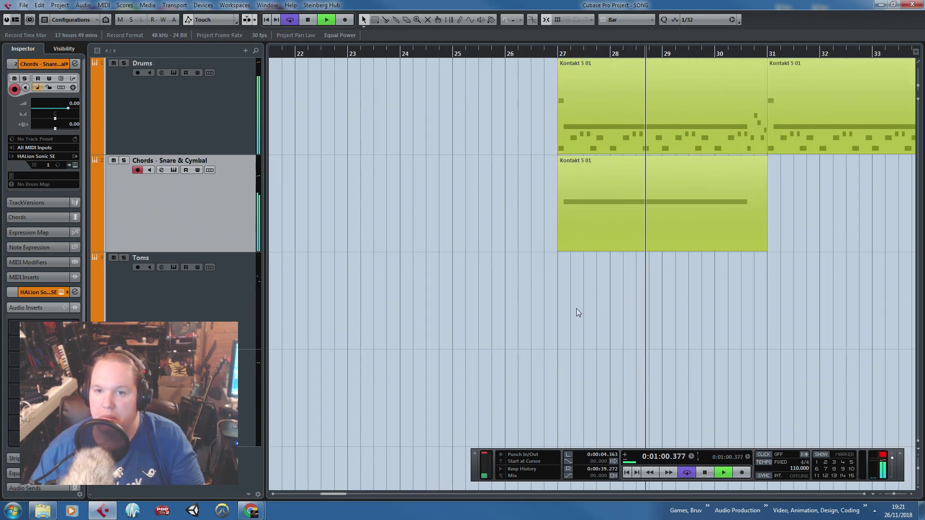
key("space")
Move the repeated-note part back to the track below Toms and delete it.
left_click_drag(753, 300, 918, 292)
left_click(500, 246)
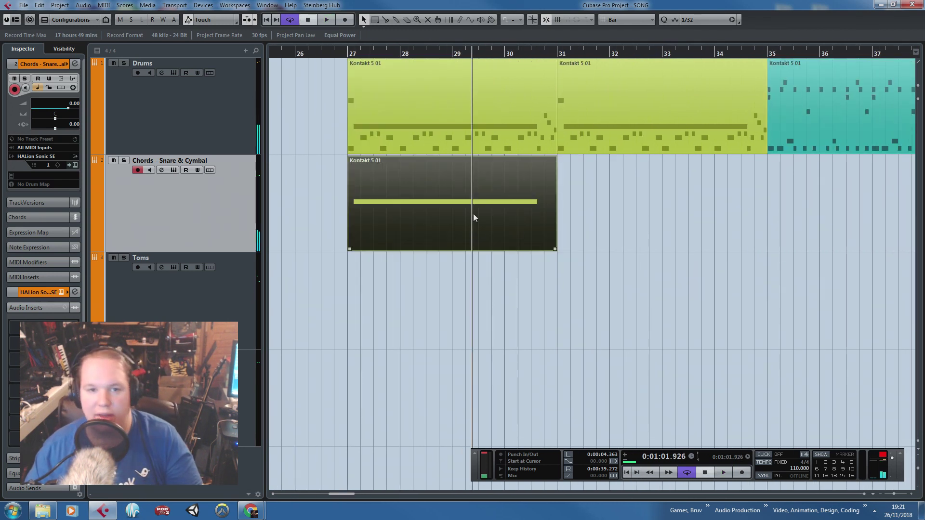
left_click_drag(473, 213, 477, 409)
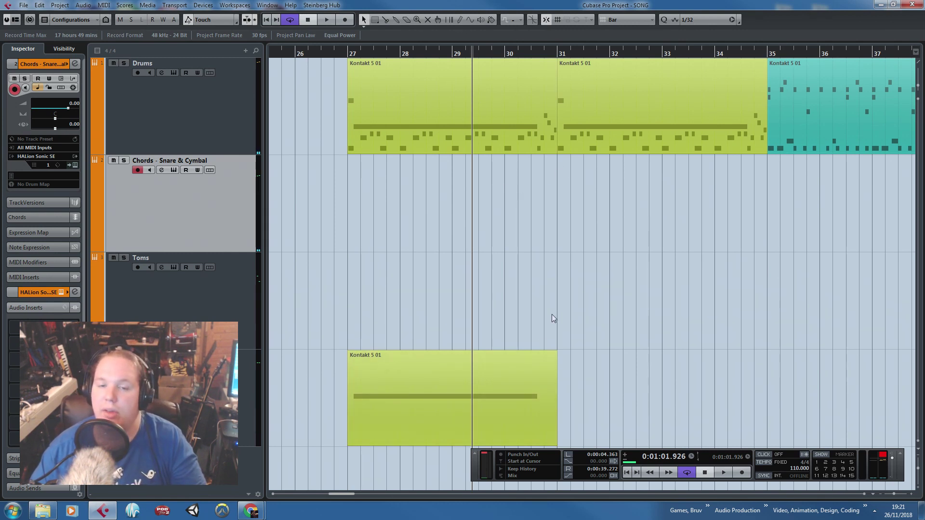
left_click(537, 152)
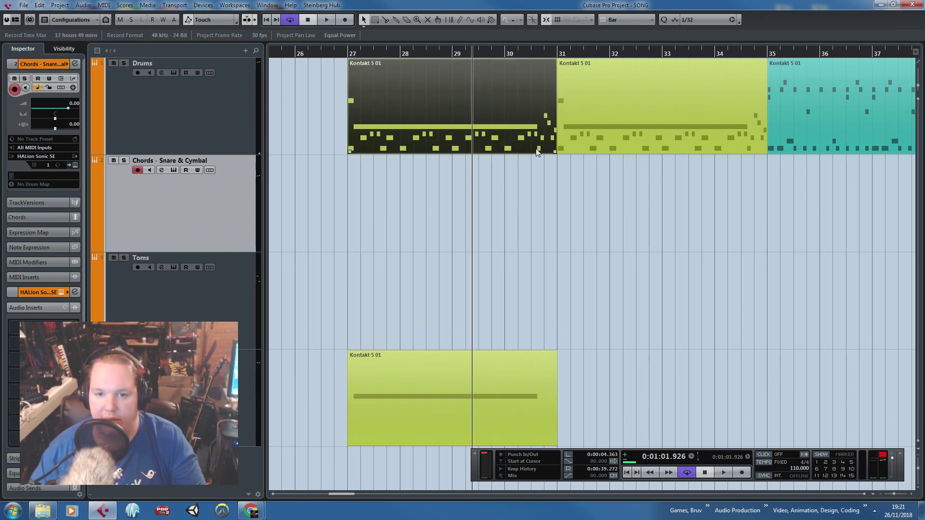
left_click(516, 366)
key("Delete")
Copy the full bar 27 drum part onto the track below Toms and open it in the Key Editor.
left_click(537, 125)
left_click_drag(580, 117, 394, 395)
double_click(394, 394)
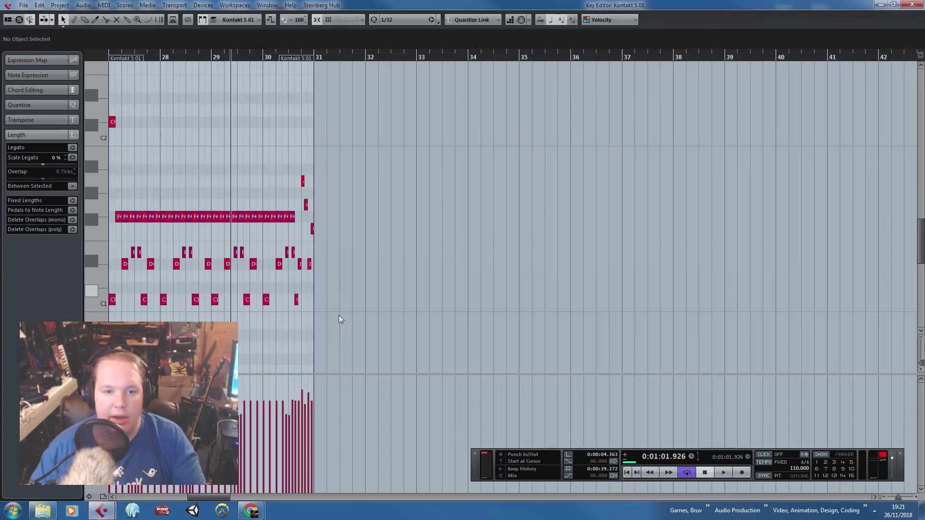
scroll(340, 333, "up", 3)
left_click_drag(341, 345, 121, 272)
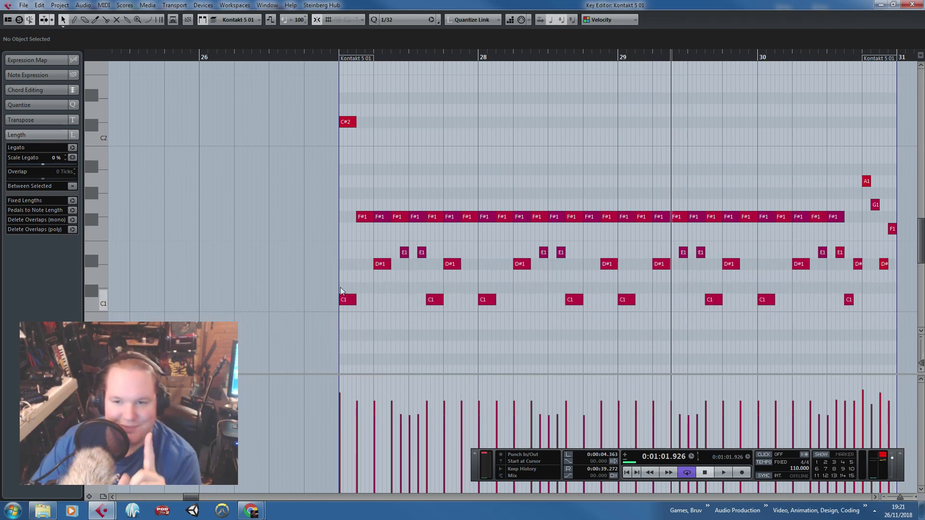
Raise the C#2 note at the start of bar 27 to C3.
left_click(348, 122)
left_click_drag(353, 137, 352, 137)
scroll(354, 140, "up", 1)
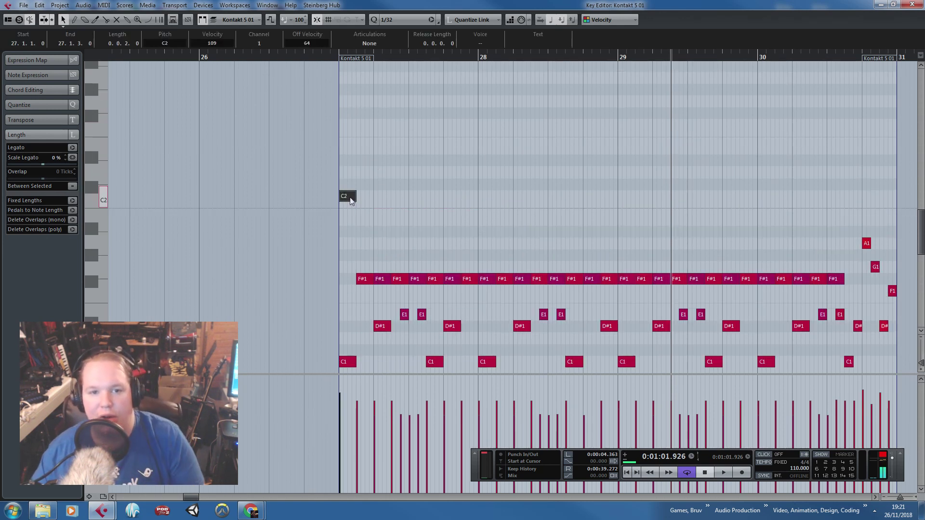
left_click_drag(351, 198, 351, 92)
scroll(356, 220, "up", 3)
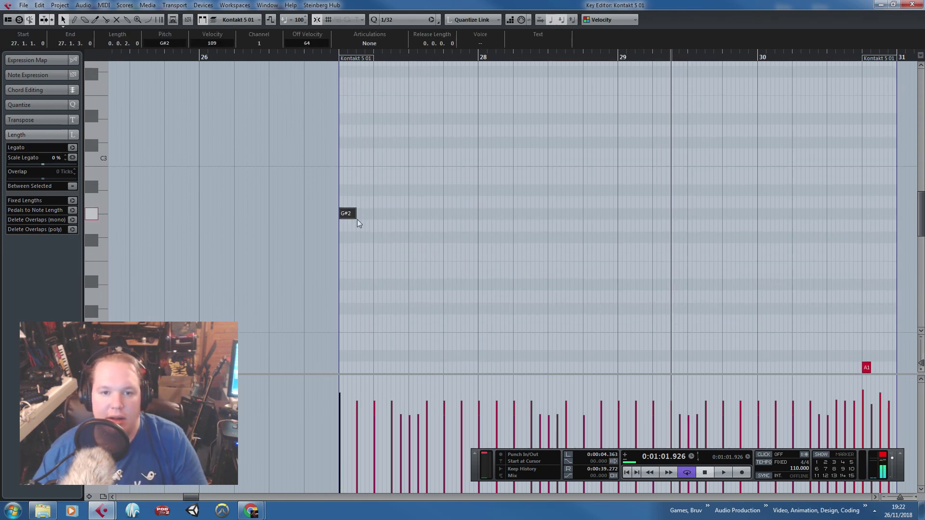
left_click_drag(350, 274, 351, 216)
scroll(355, 230, "down", 3)
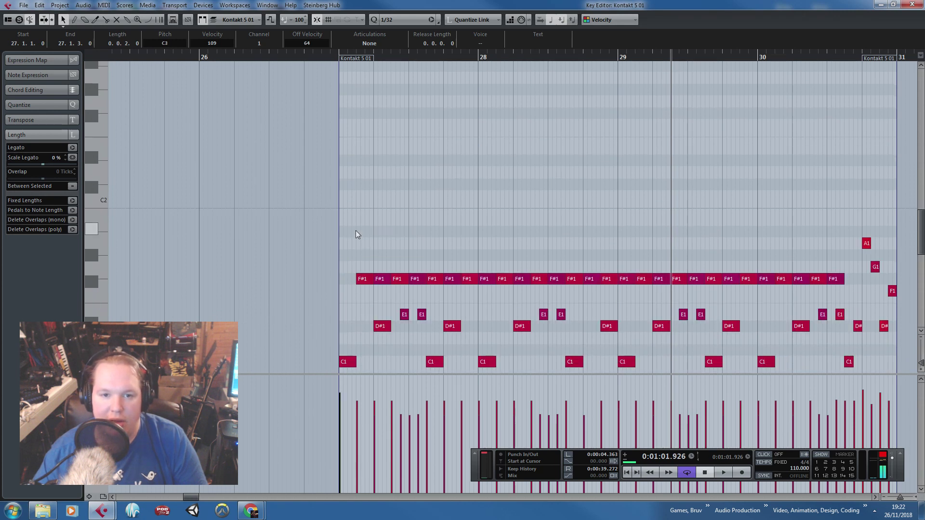
Raise the whole row of F#1 notes to C2.
left_click_drag(324, 255, 852, 283)
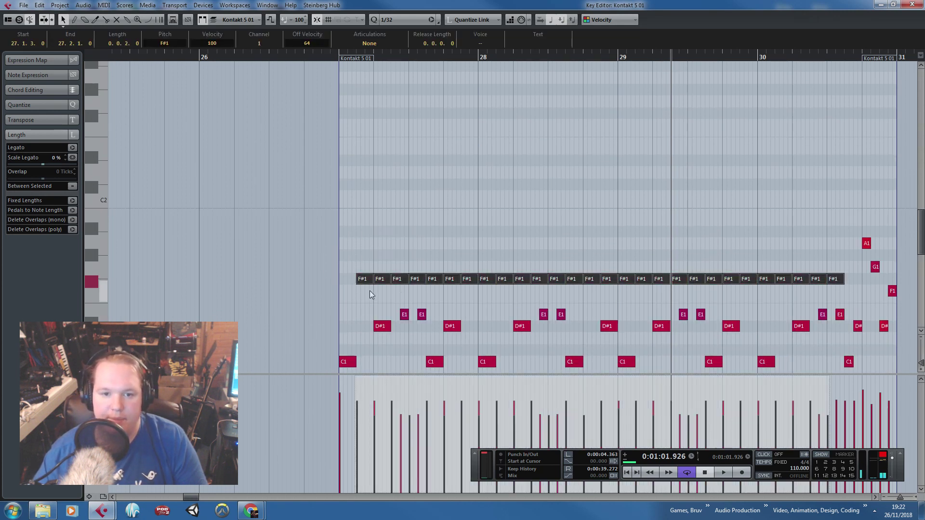
scroll(370, 291, "up", 3)
left_click_drag(366, 341, 365, 260)
left_click(364, 238)
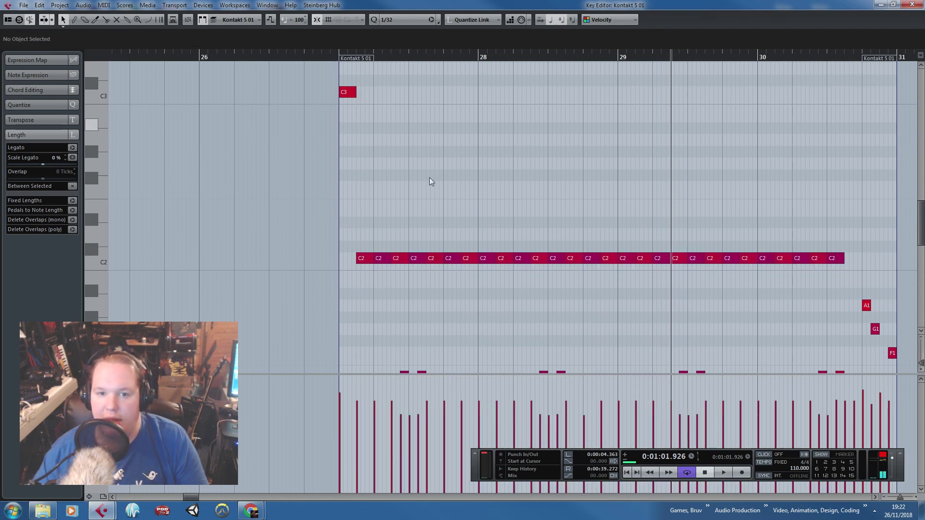
left_click(367, 259)
scroll(533, 316, "down", 6)
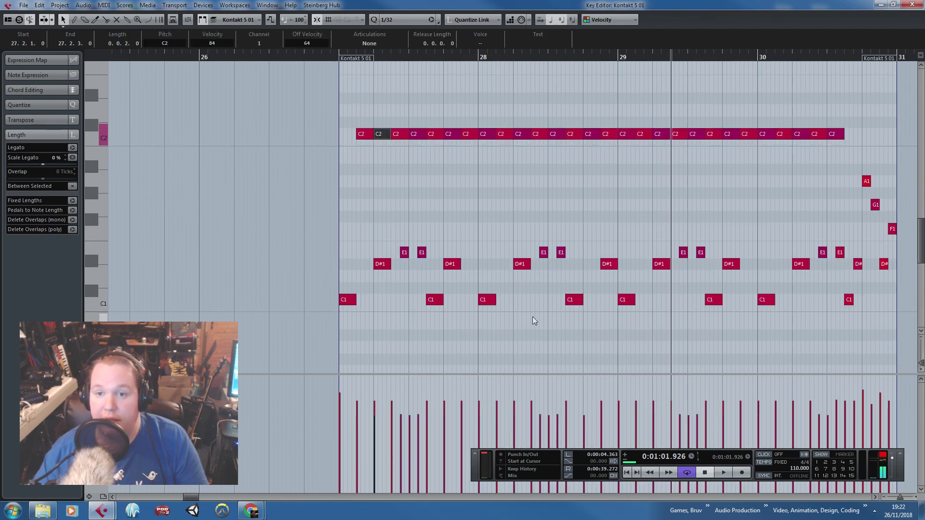
Raise the C1 notes in bars 27 to 30, except the final short one, to G2 and delete the first G2.
left_click_drag(741, 192, 815, 194)
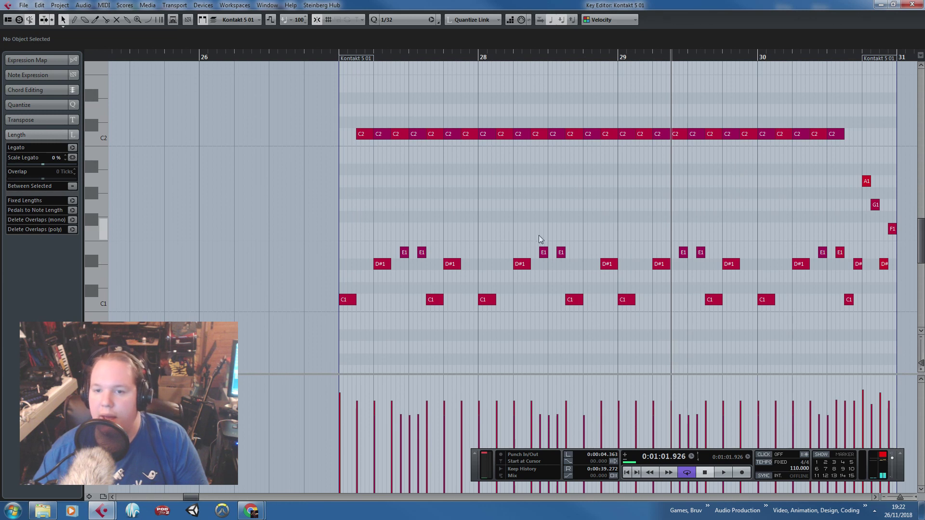
left_click_drag(804, 319, 345, 310)
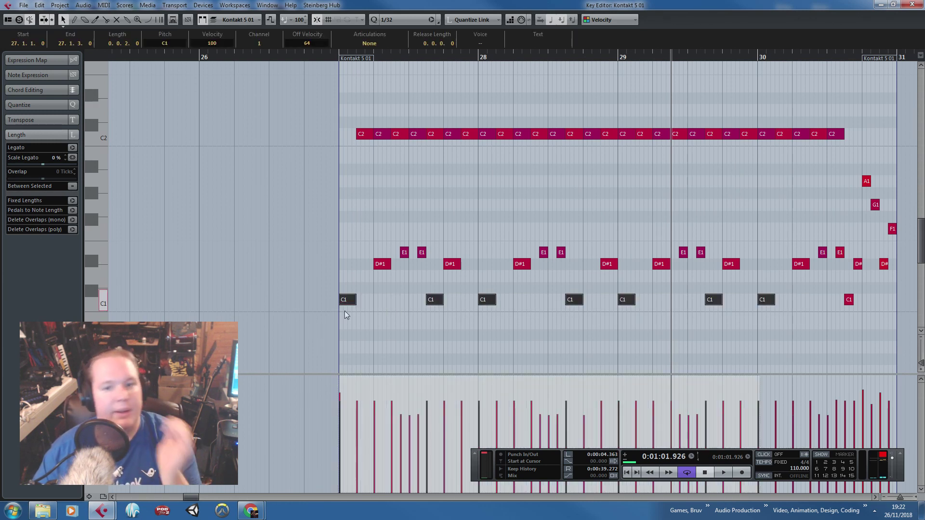
scroll(353, 313, "up", 3)
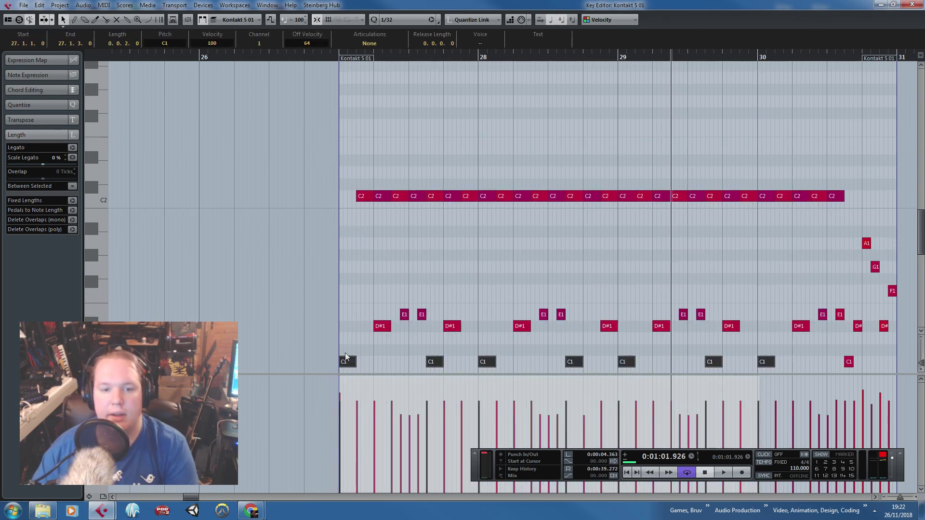
left_click_drag(345, 357, 351, 110)
scroll(447, 184, "up", 6)
left_click_drag(405, 200, 346, 262)
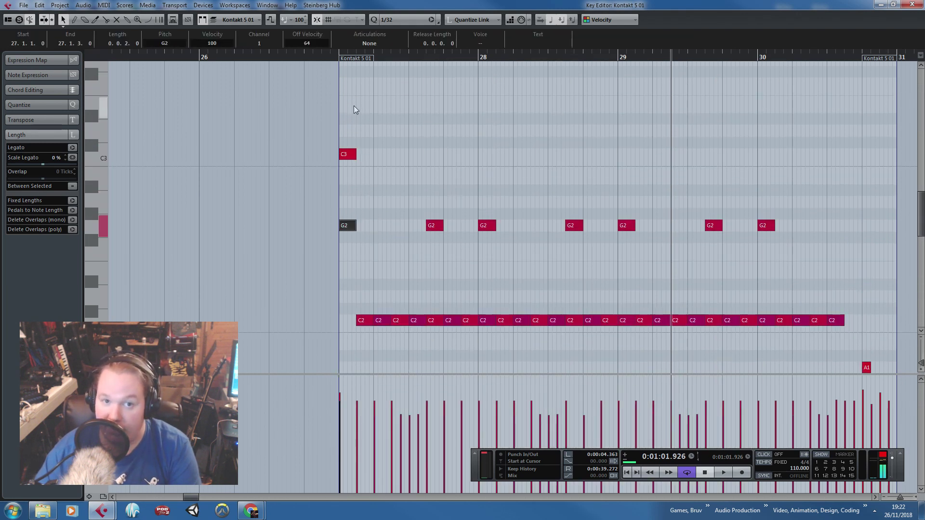
key("Delete")
Delete the C2 notes that coincide with the G2 notes in bars 27 to 30.
left_click(432, 320)
key("Up")
key("Up")
key("Up")
key("Up")
key("Up")
key("Up")
key("Up")
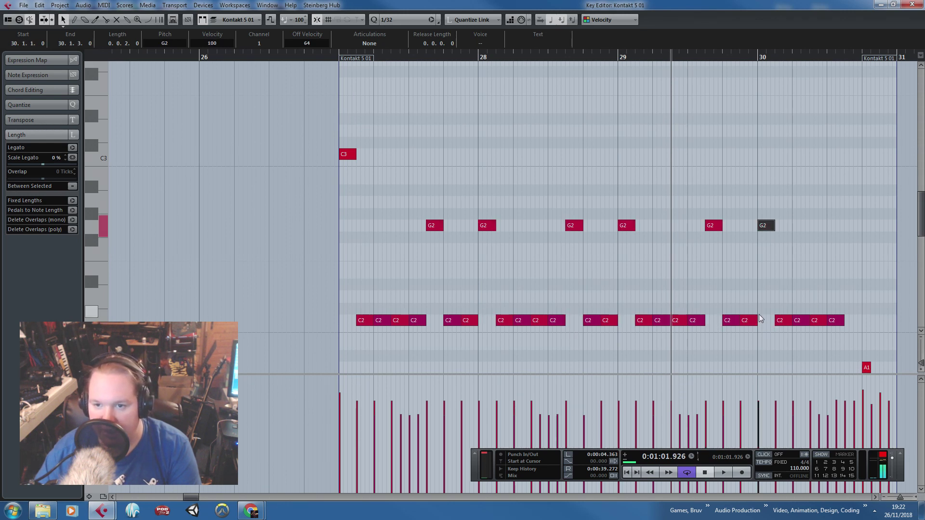
Raise the last short C1 note in bar 30 to G2 and lengthen it.
scroll(761, 318, "down", 6)
left_click_drag(851, 362, 859, 104)
left_click_drag(876, 143, 917, 152)
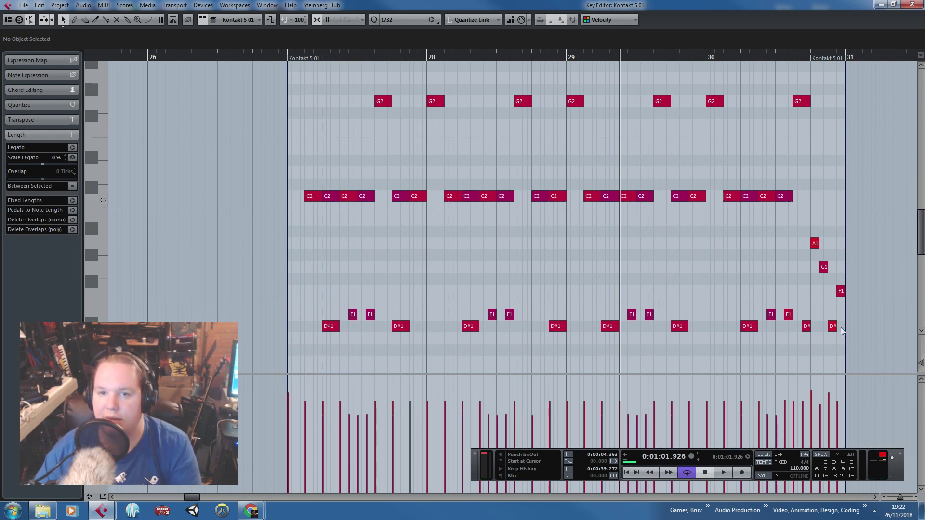
Delete all notes from bar 29 to the end of the part.
left_click_drag(869, 356, 573, 82)
key("Delete")
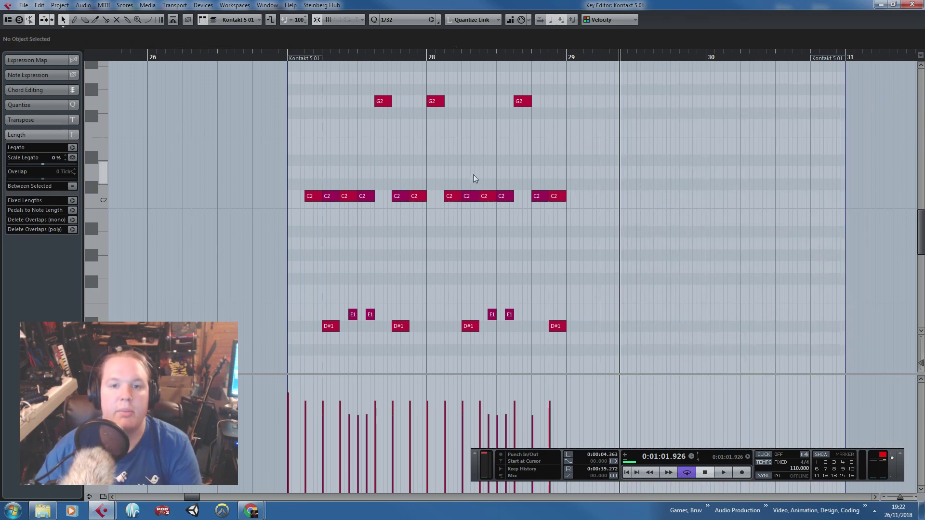
Raise the four D#1 notes in bars 27 and 28 to A#1 and delete the C2 notes that coincide with them.
left_click_drag(553, 344, 328, 178)
scroll(328, 330, "up", 2)
scroll(329, 335, "down", 2)
key("Delete")
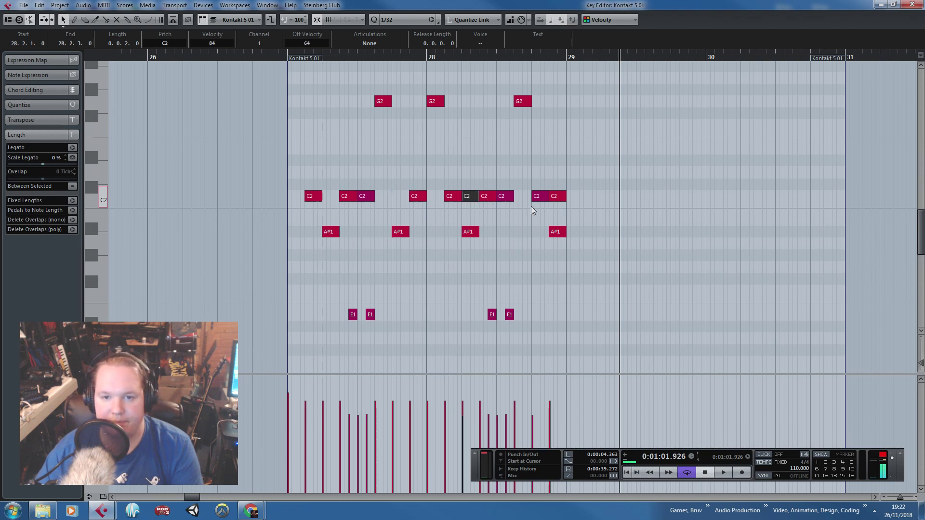
key("Delete")
Raise the four E1 notes in bars 27 and 28 to D#2.
left_click_drag(569, 293, 359, 165)
scroll(359, 308, "up", 2)
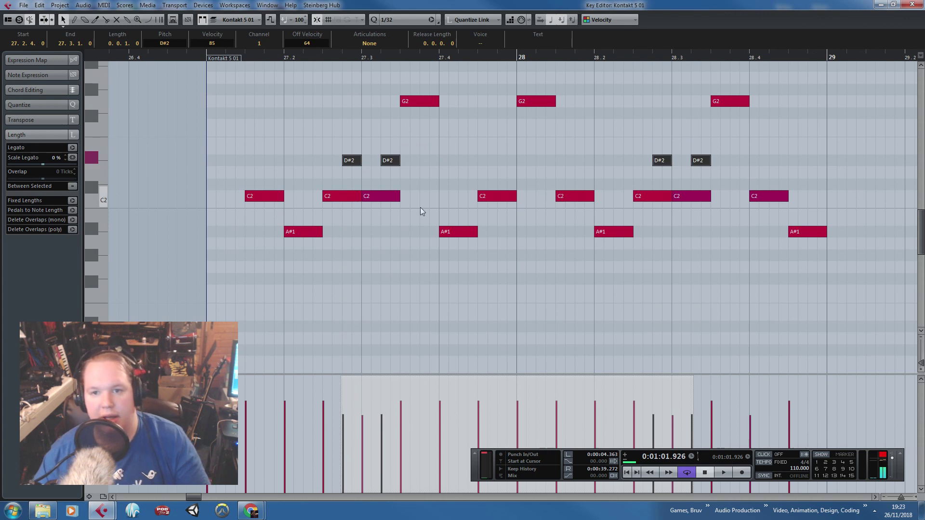
Shorten the C2 notes in bars 27 and 28 that overlap the four D#2 notes.
left_click_drag(360, 196, 381, 197)
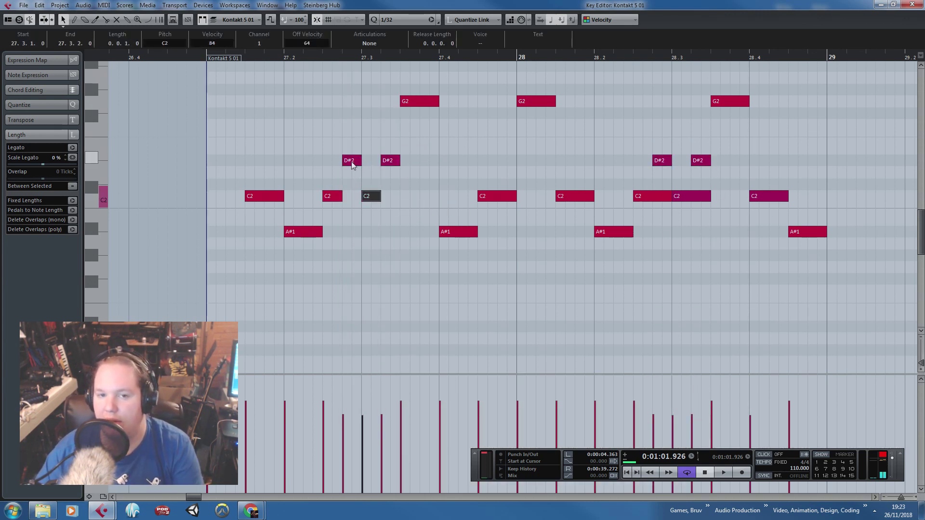
left_click(385, 160)
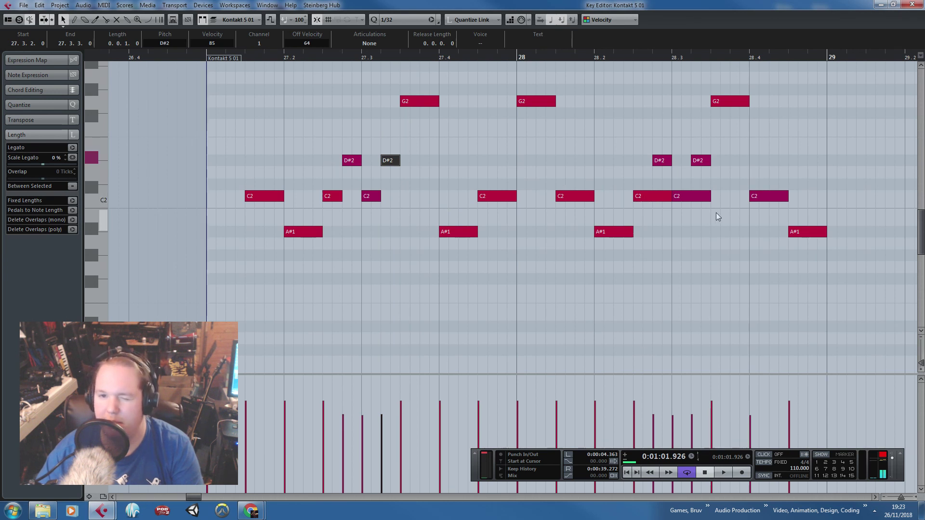
left_click(670, 200)
left_click_drag(707, 201, 701, 202)
left_click(734, 249)
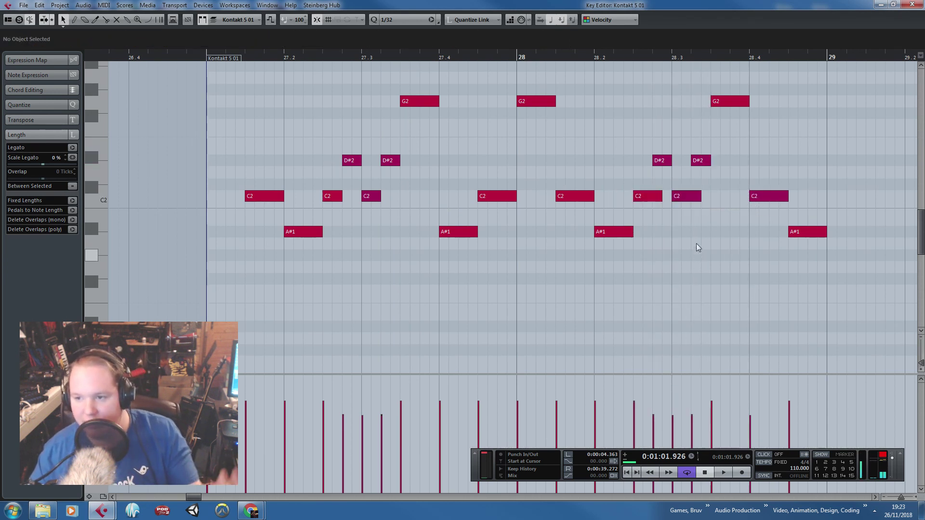
Set the loop range to bars 27 and 28 and play back the pattern.
scroll(349, 96, "up", 3)
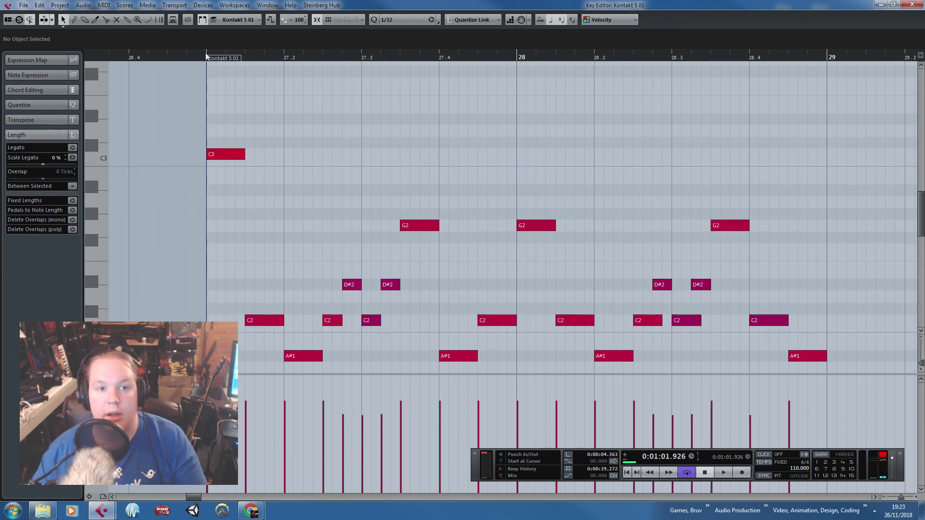
left_click_drag(206, 56, 813, 152)
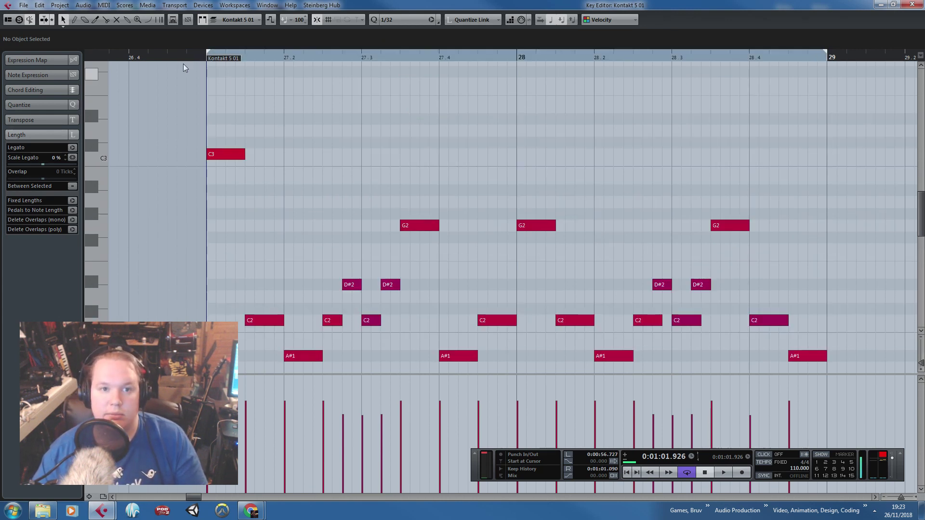
key("space")
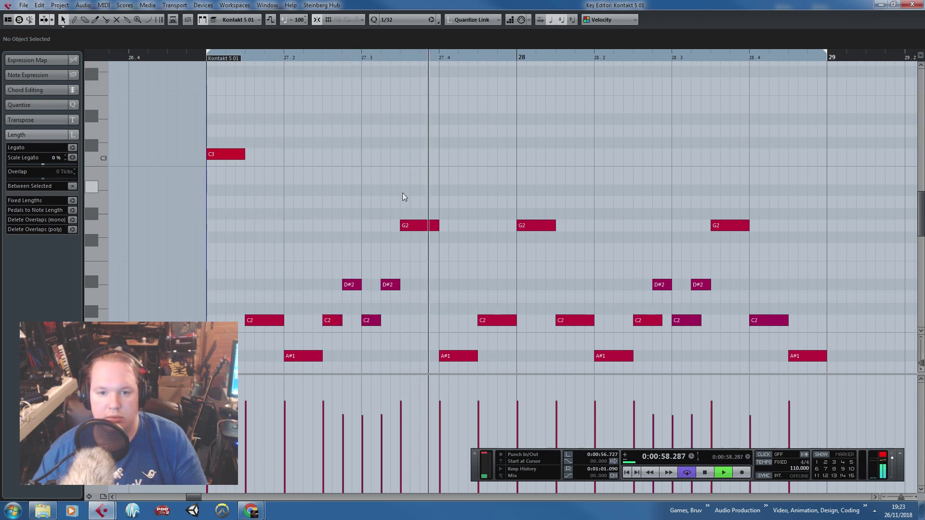
scroll(403, 193, "down", 2)
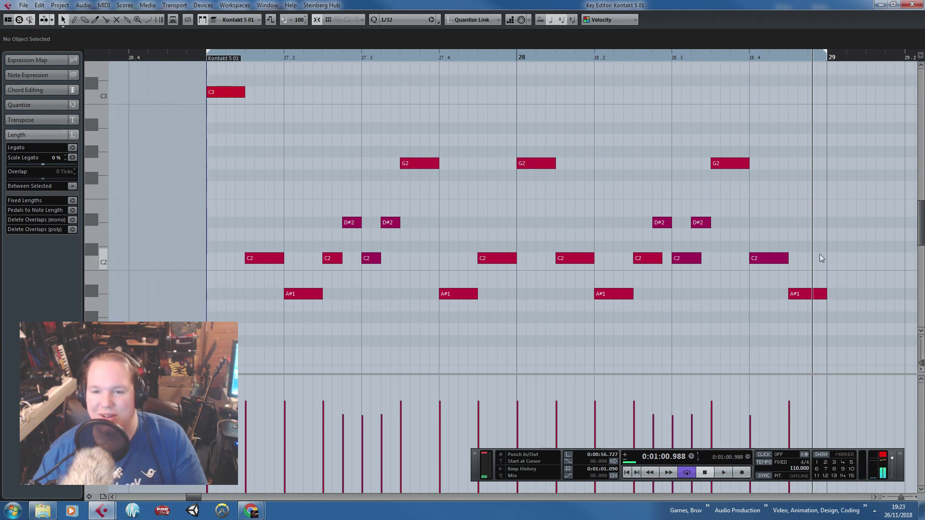
Try the pattern without its C2 notes during playback, and undo their deletion.
left_click_drag(822, 258, 183, 258)
key("Delete")
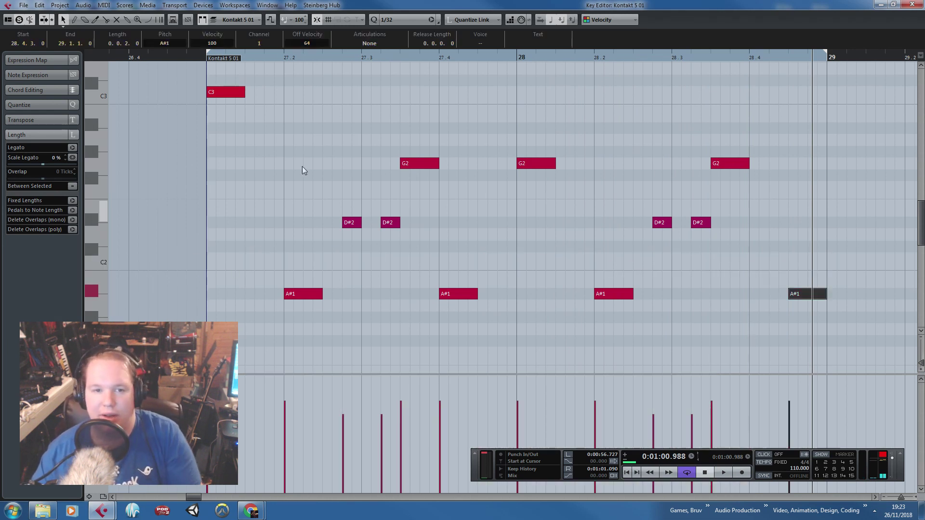
key("space")
left_click(371, 110)
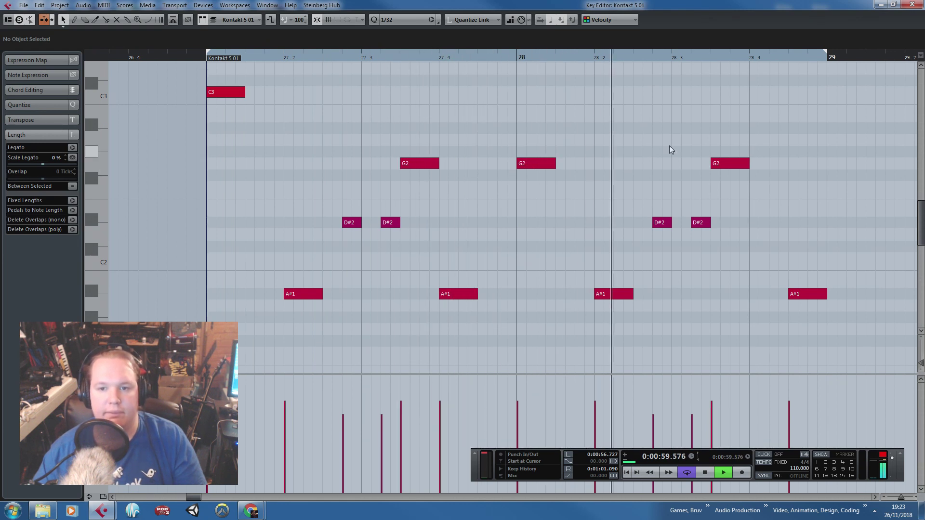
key("ctrl+z")
key("space")
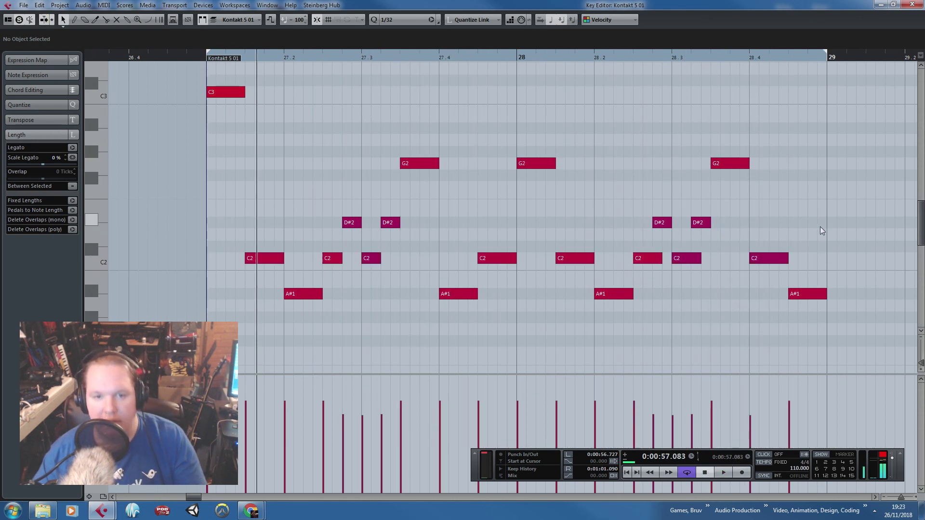
Delete the four D#2 notes, extend the shortened C2 notes to fill the gaps, and play back the pattern.
left_click_drag(791, 215, 400, 259)
key("Delete")
left_click_drag(708, 239, 672, 259)
left_click(660, 241)
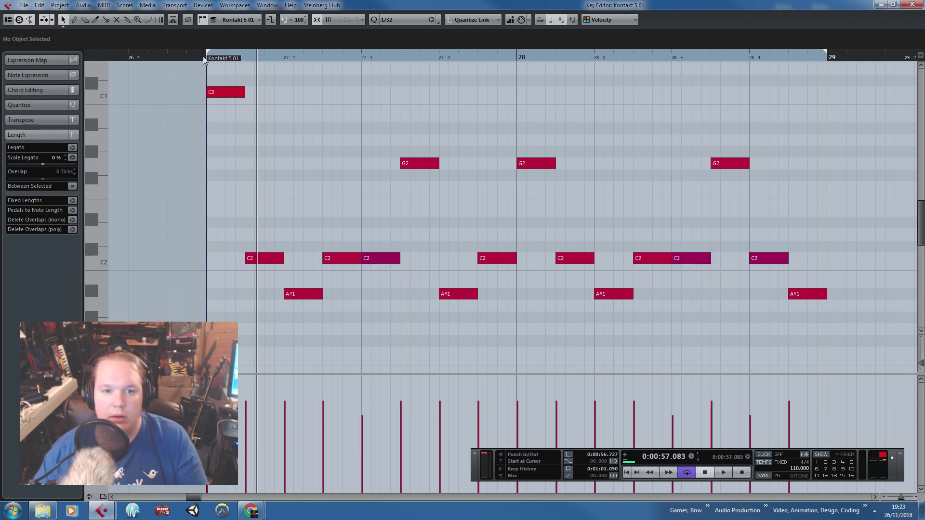
left_click_drag(204, 57, 207, 60)
key("space")
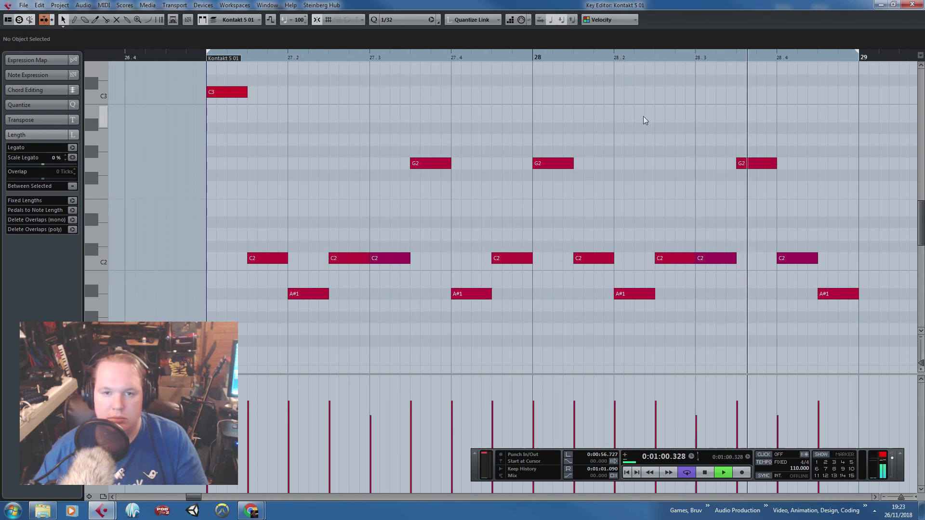
key("space")
Raise the three G2 notes in bars 27 and 28 to C3 and play back the pattern.
left_click_drag(778, 117, 380, 197)
left_click_drag(434, 164, 437, 99)
left_click(188, 69)
left_click(196, 58)
key("space")
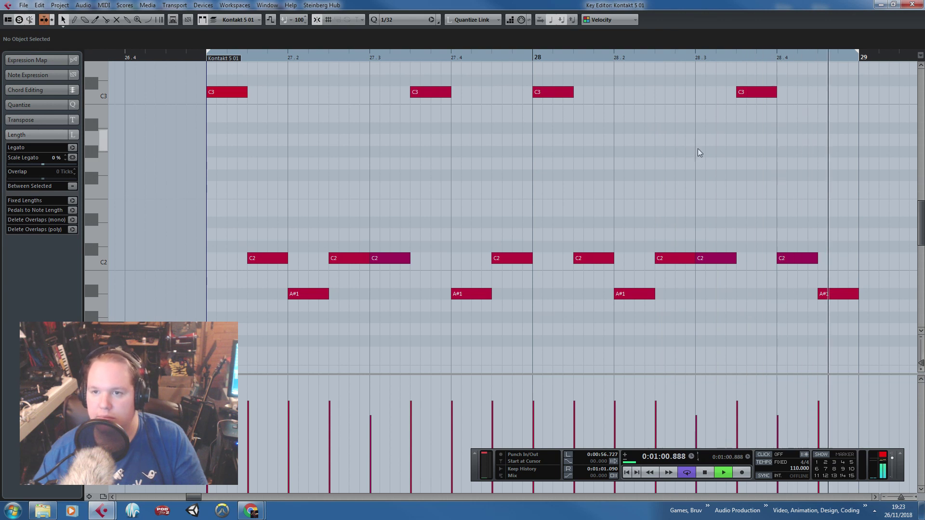
key("space")
key("F2")
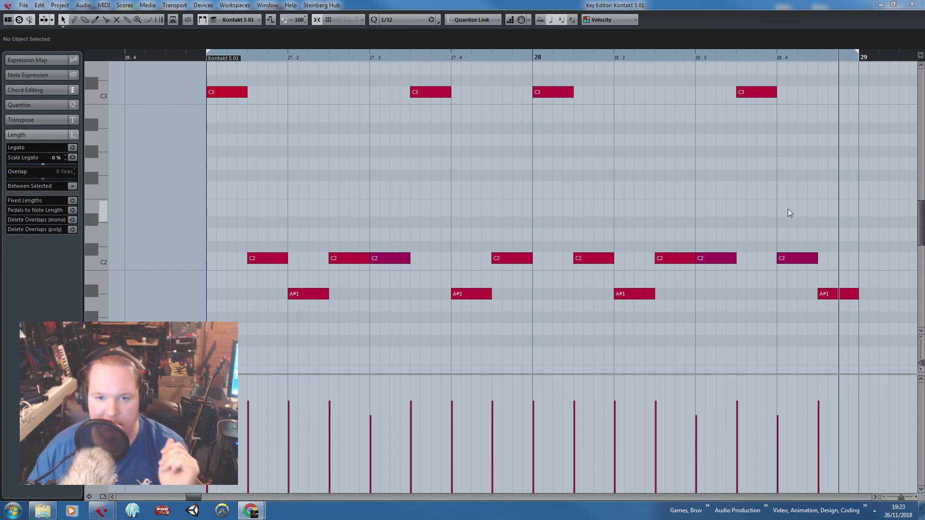
key("F2")
Lower the three C3 notes after the opening note to C2 and play back the pattern.
left_click_drag(772, 169, 427, 258)
left_click(404, 203)
left_click(196, 54)
key("space")
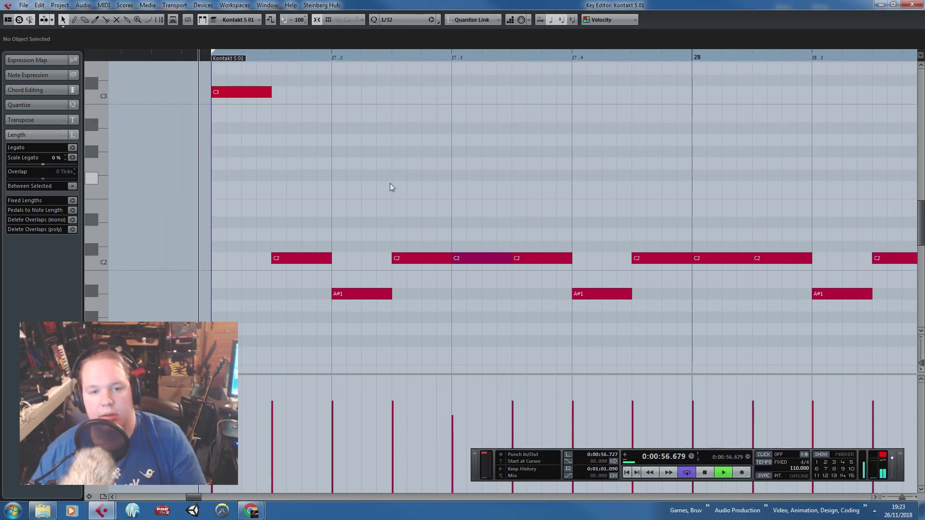
scroll(435, 207, "down", 1)
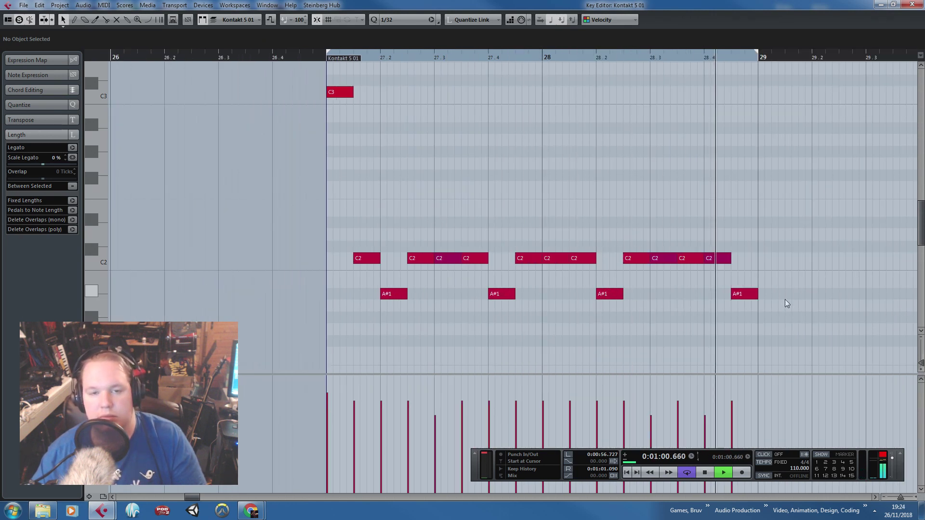
key("space")
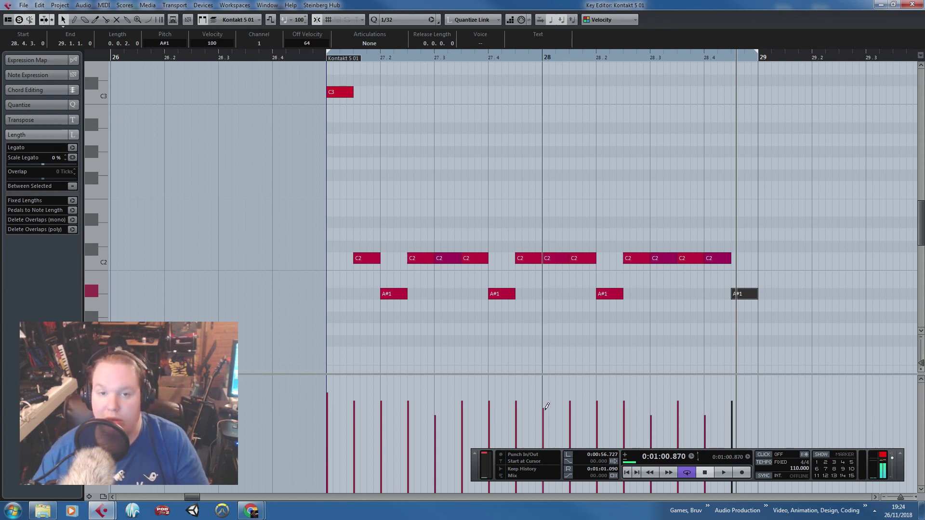
Lower the opening C3 note at bar 27 to G2.
left_click(537, 165)
left_click(339, 92)
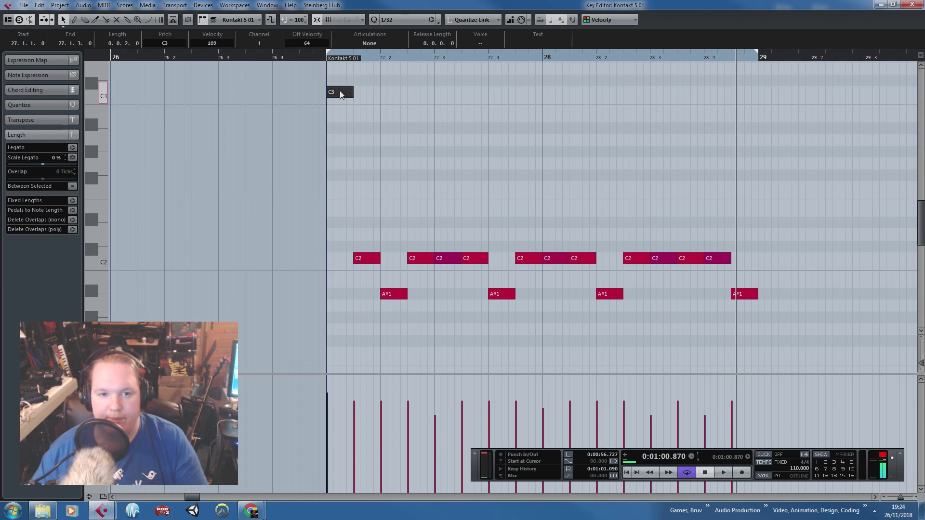
left_click_drag(340, 94, 345, 167)
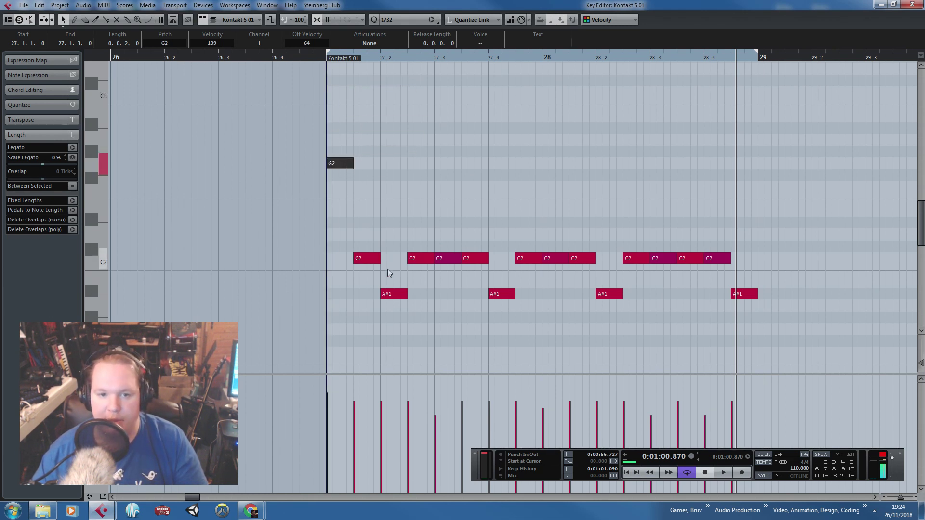
Review the rows of C2 and A#1 notes in bars 27 and 28 and play back the pattern.
left_click_drag(341, 239, 751, 264)
left_click_drag(768, 264, 335, 240)
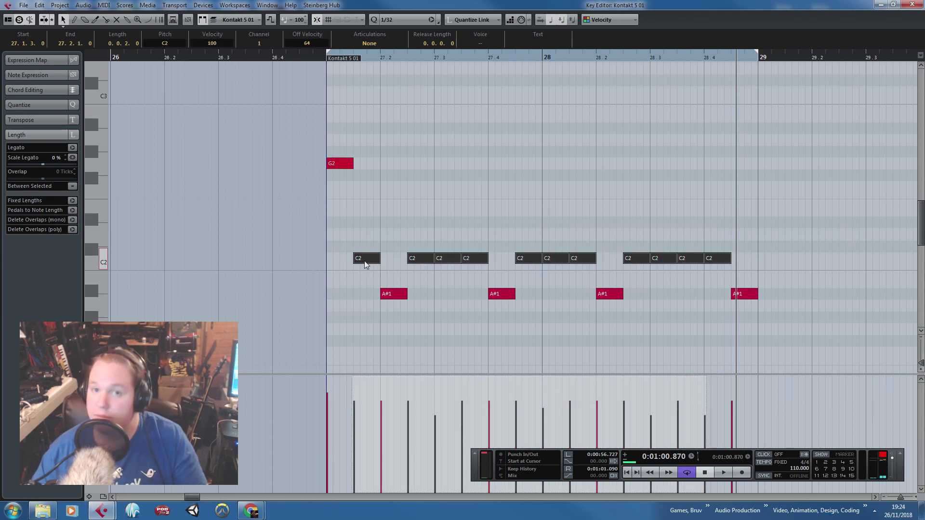
left_click_drag(784, 326, 395, 297)
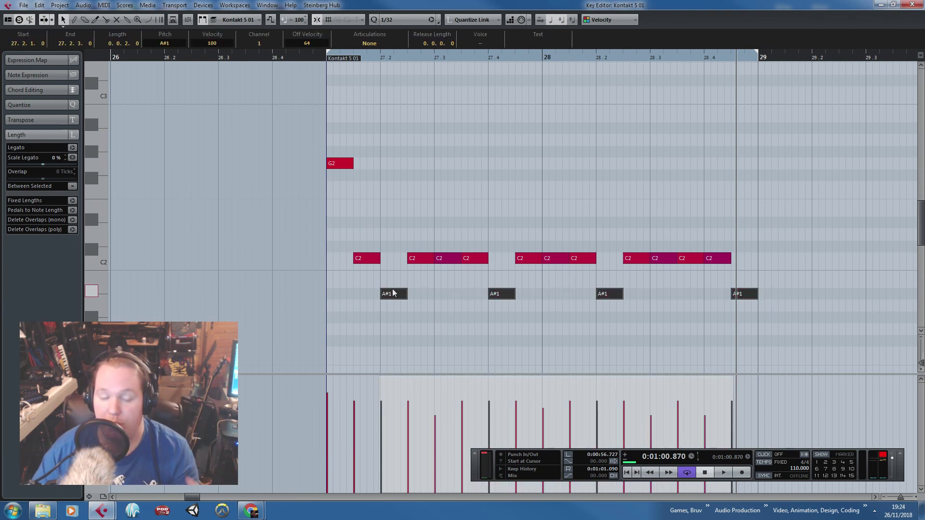
left_click_drag(395, 297, 394, 293)
left_click(656, 184)
key("space")
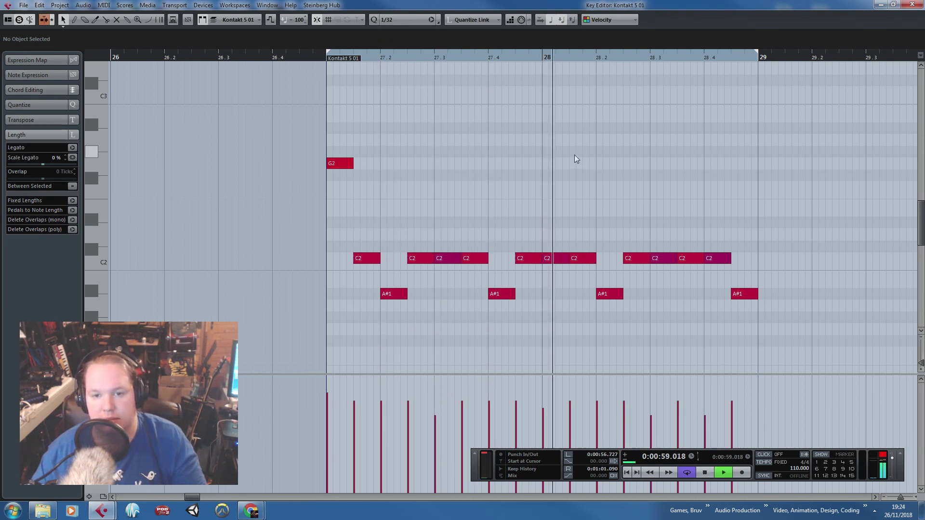
key("space")
Duplicate all notes of bars 27 and 28 into bars 29 and 30.
left_click_drag(794, 311, 313, 124)
key("ctrl+d")
scroll(316, 123, "down", 2)
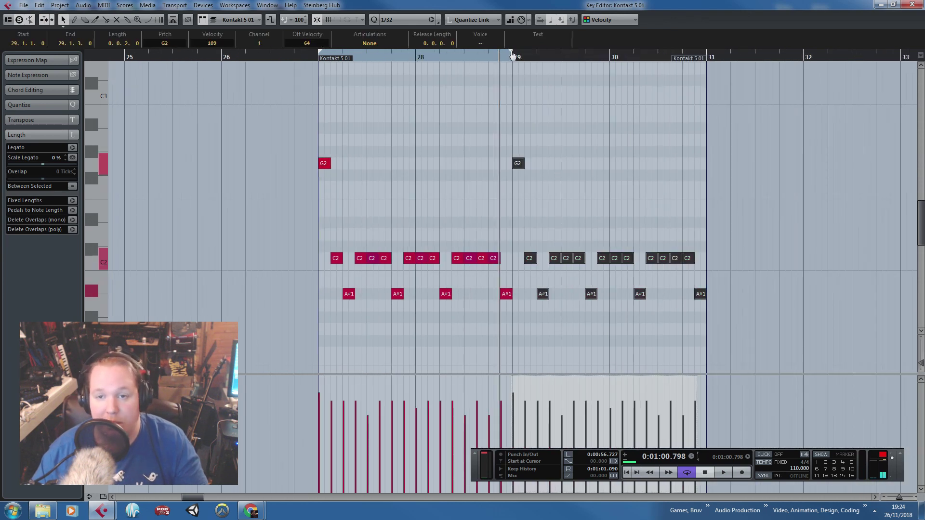
Extend the loop range to bar 31 and play back the four-bar pattern from bar 27.
left_click_drag(512, 56, 747, 99)
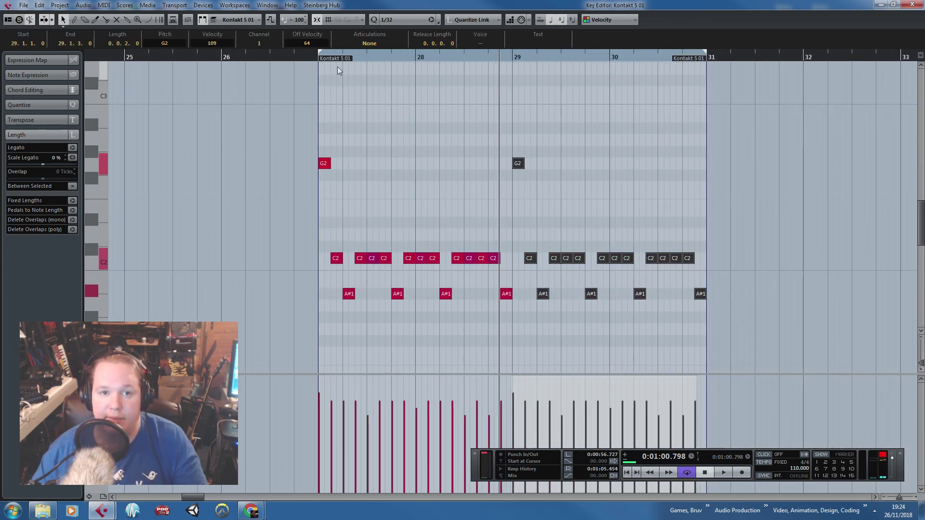
left_click(316, 61)
key("space")
scroll(484, 152, "up", 2)
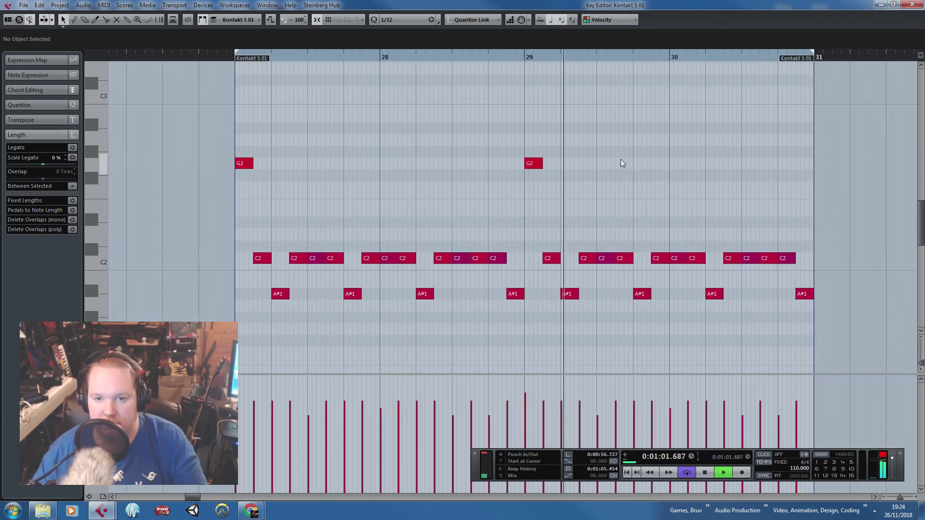
scroll(626, 160, "down", 1)
scroll(686, 161, "up", 3)
scroll(683, 158, "down", 4)
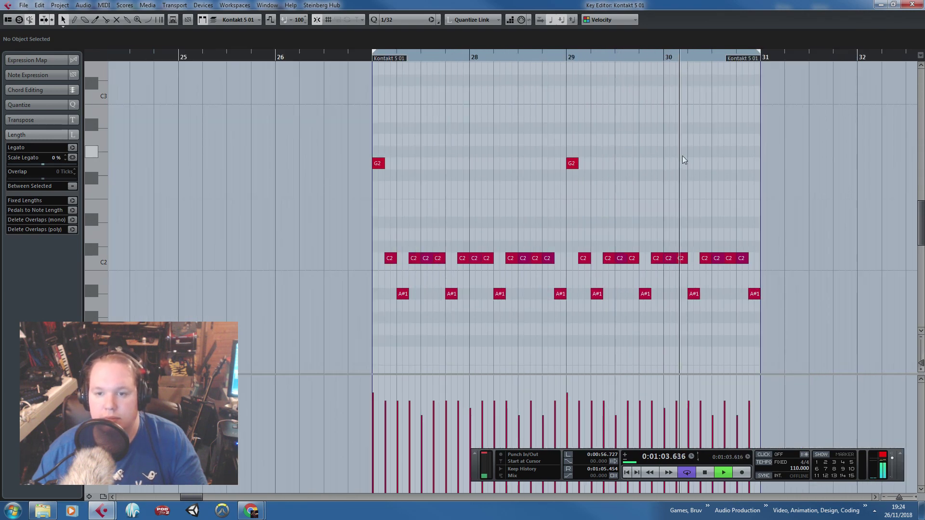
scroll(682, 155, "up", 2)
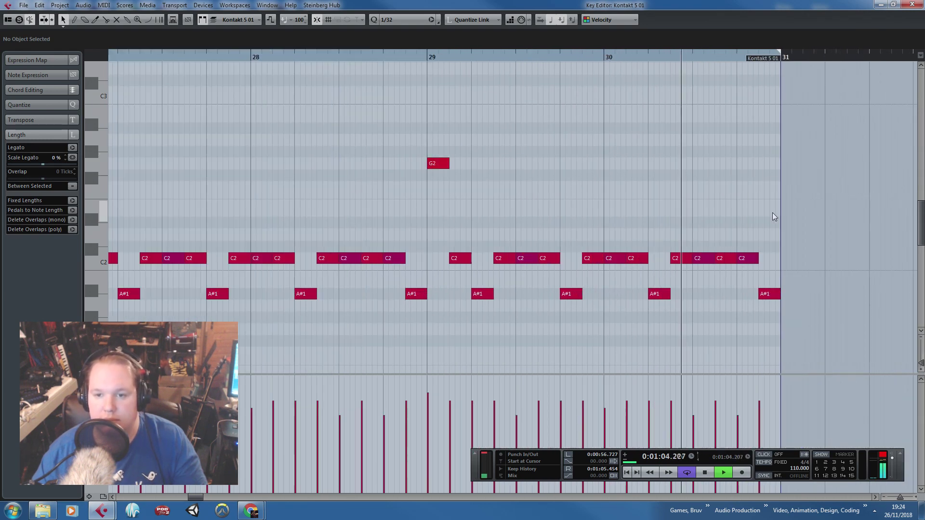
Duplicate the finished melodic part to bar 31 in the project and extend the loop range to bar 35.
left_click(913, 4)
left_click(470, 364)
key("ctrl+d")
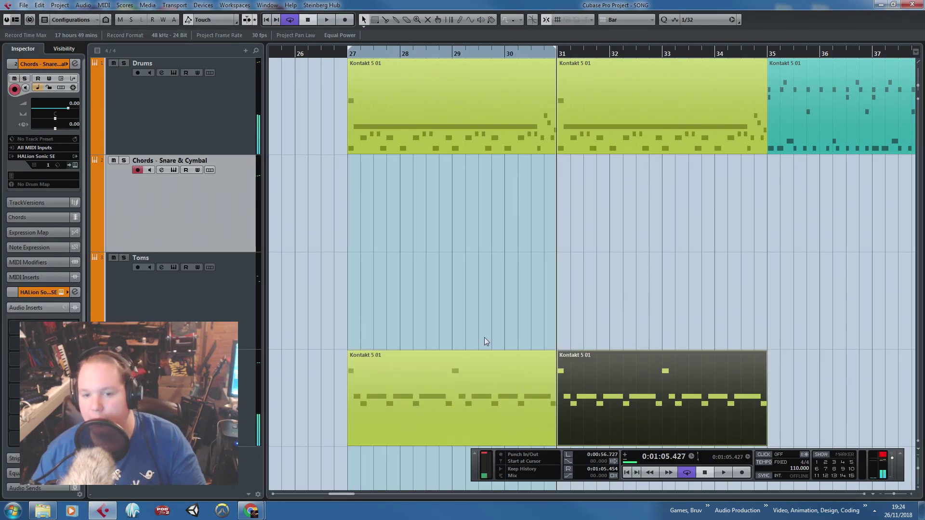
scroll(512, 261, "down", 2)
left_click_drag(539, 54, 673, 77)
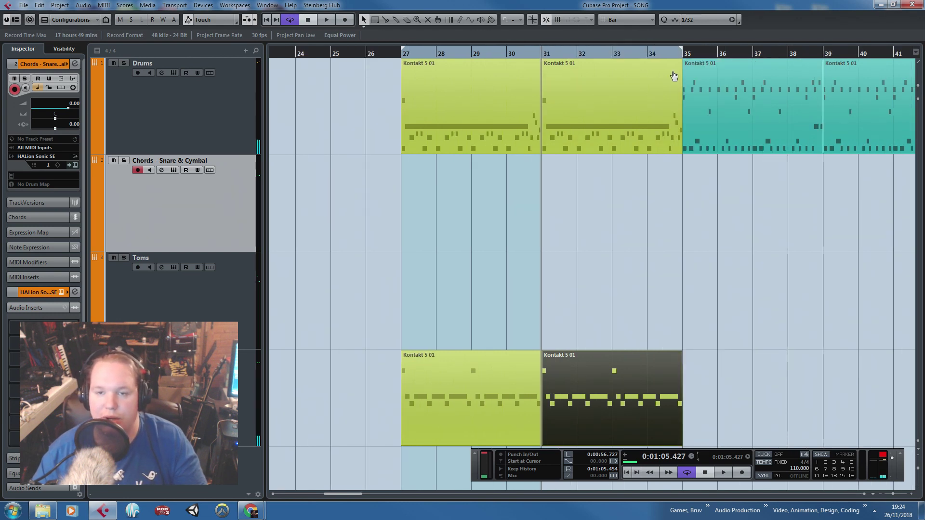
left_click(890, 267)
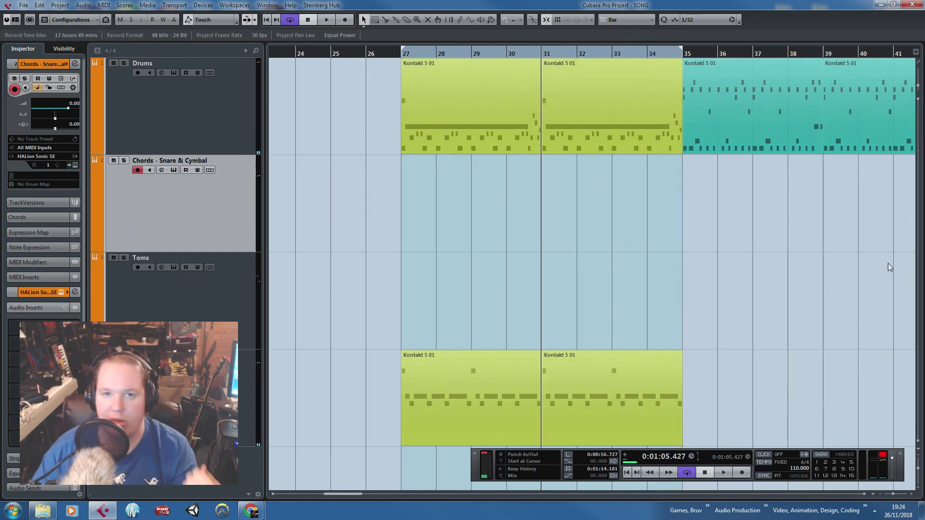
Copy the teal drum part onto the melodic track at bar 35, directly after the two green parts.
left_click_drag(924, 253, 916, 252)
scroll(689, 281, "down", 1)
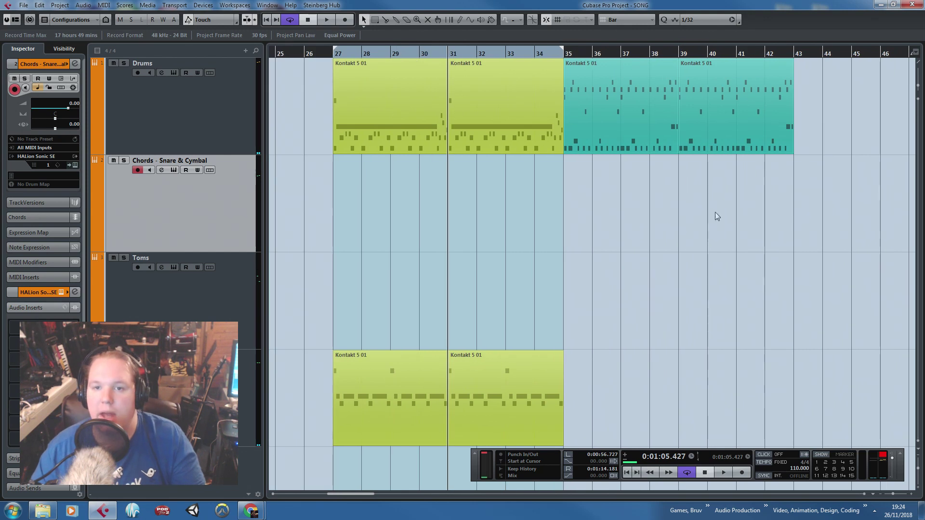
left_click(653, 94)
left_click(706, 96)
left_click(641, 285)
left_click(615, 107)
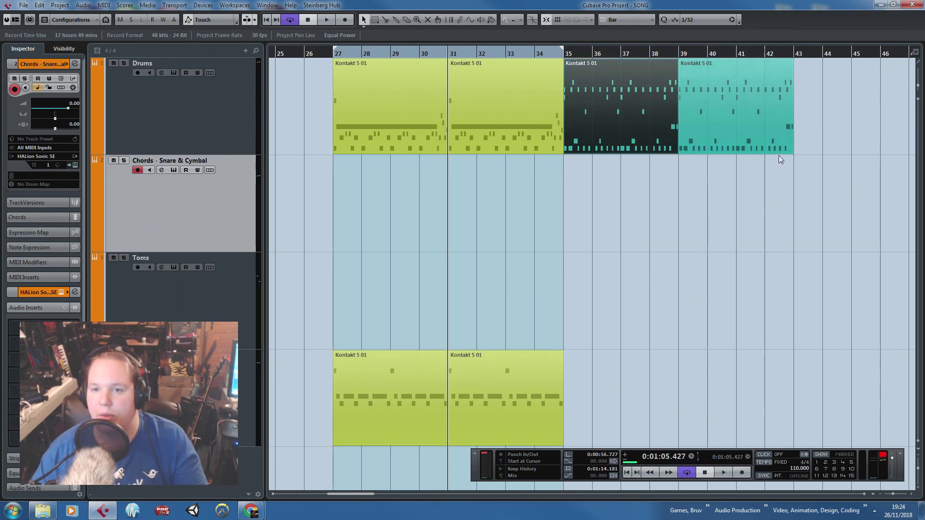
left_click_drag(730, 112, 615, 417)
key("h")
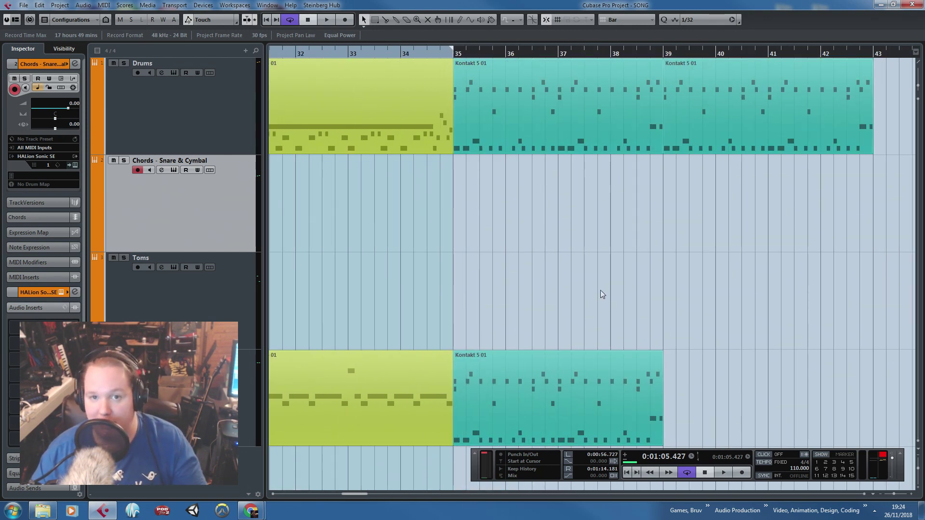
Set the loop range from bar 35 to bar 39 and open the copied teal part for note editing.
left_click_drag(456, 42, 665, 102)
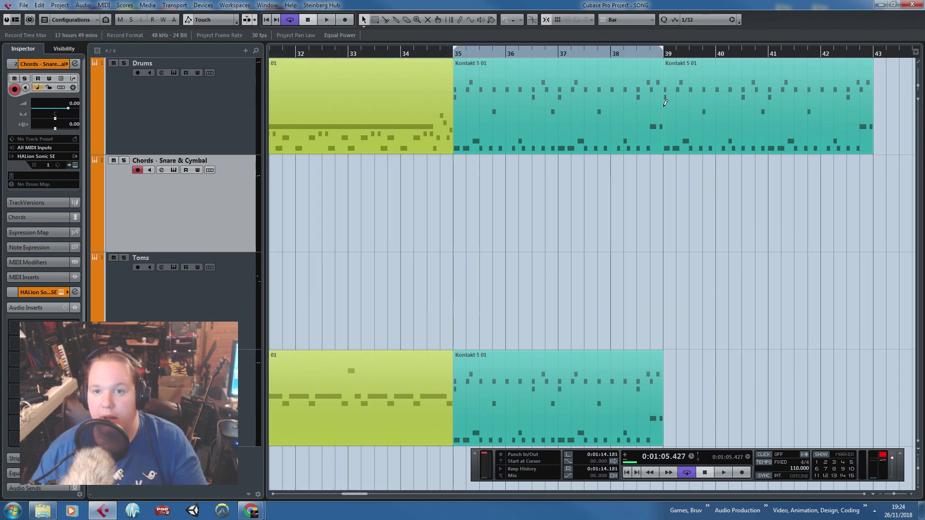
double_click(613, 403)
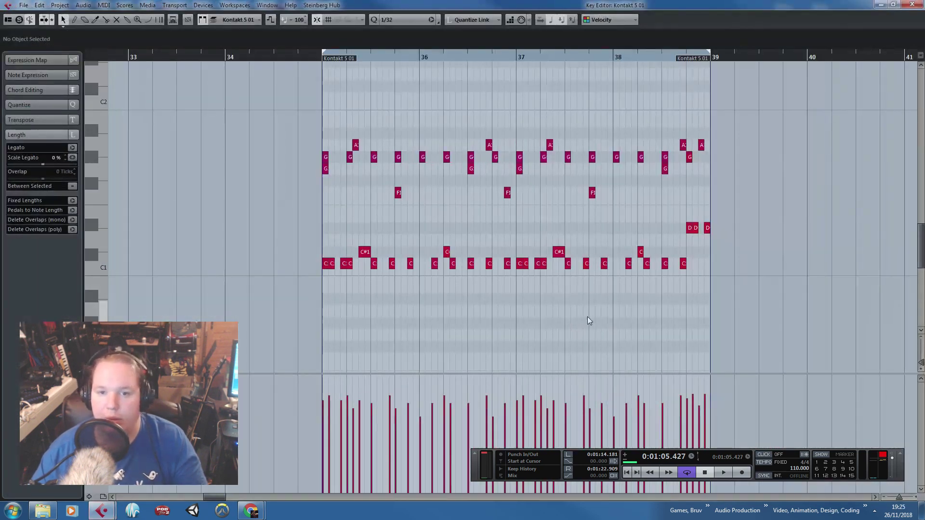
Select all the G#1 notes in the copied part and move them up to C2.
scroll(588, 317, "up", 1)
left_click(703, 158)
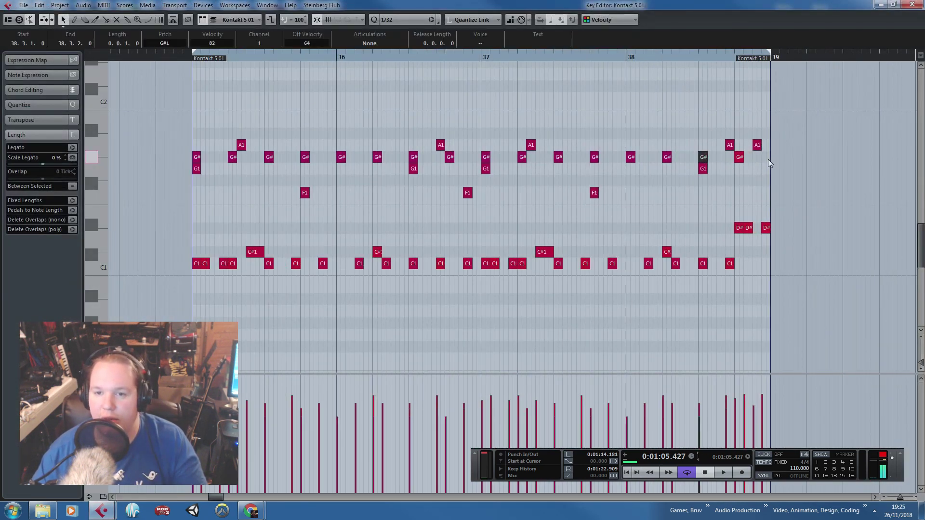
left_click_drag(768, 159, 173, 158)
scroll(199, 226, "up", 2)
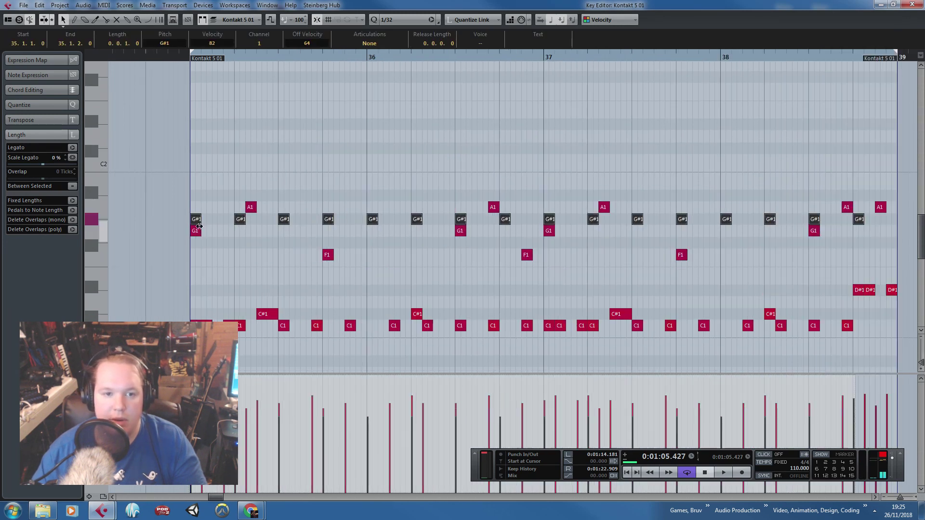
left_click_drag(196, 221, 196, 161)
left_click(323, 258)
left_click(300, 307)
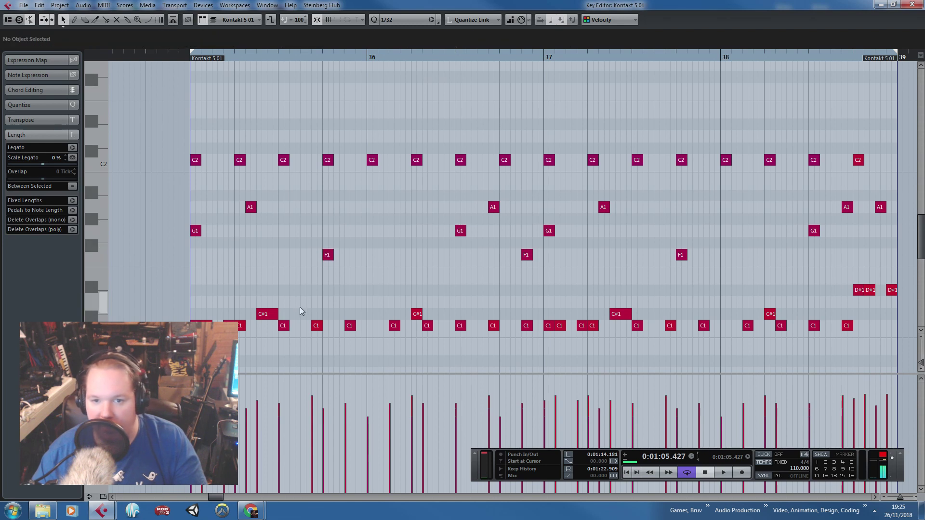
Delete every note from bar 37 to the end of the part, keeping only the first two bars.
scroll(825, 353, "down", 1)
left_click_drag(824, 353, 169, 296)
left_click_drag(558, 103, 878, 337)
key("Delete")
scroll(157, 239, "up", 1)
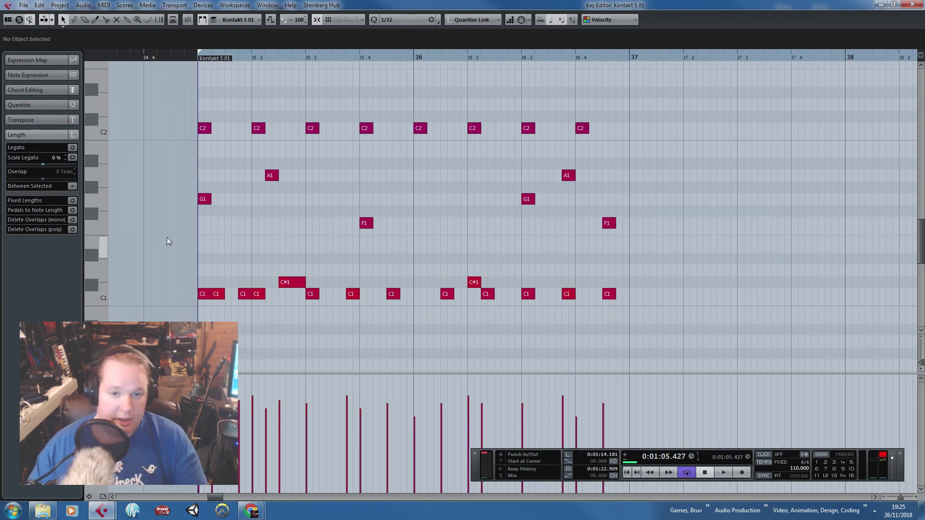
Delete all the C1 notes in bars 35 and 36.
left_click_drag(683, 334, 169, 300)
scroll(169, 304, "up", 1)
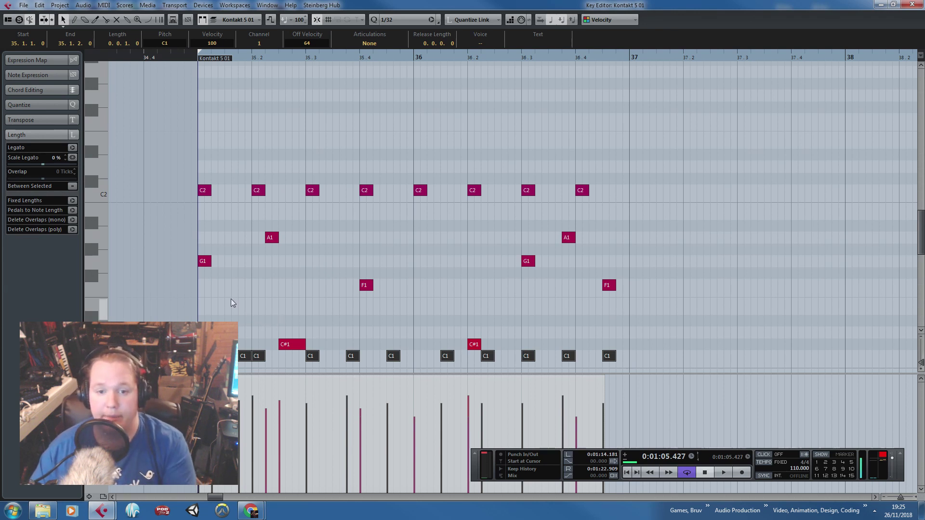
key("Delete")
scroll(255, 337, "down", 1)
Move both C#1 notes up to A#1.
left_click_drag(254, 336, 510, 350)
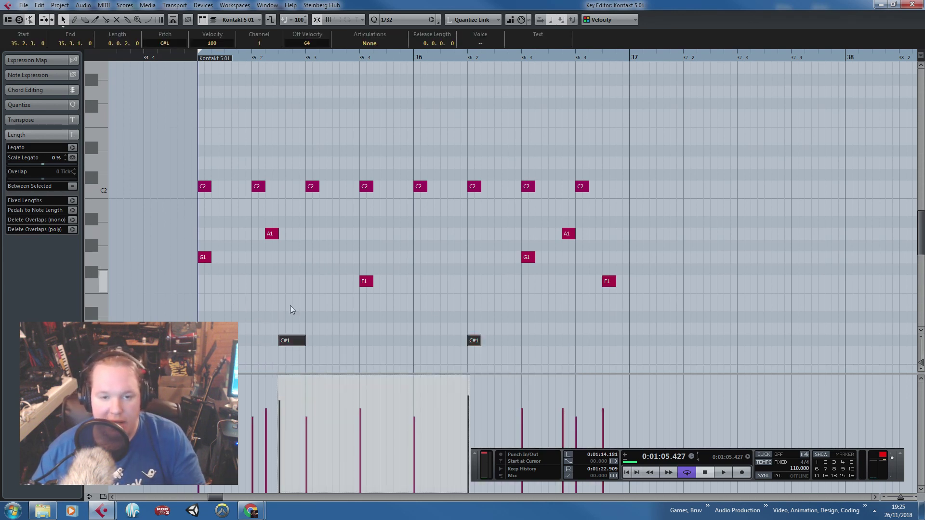
left_click_drag(291, 341, 294, 225)
left_click(293, 225)
left_click(420, 215)
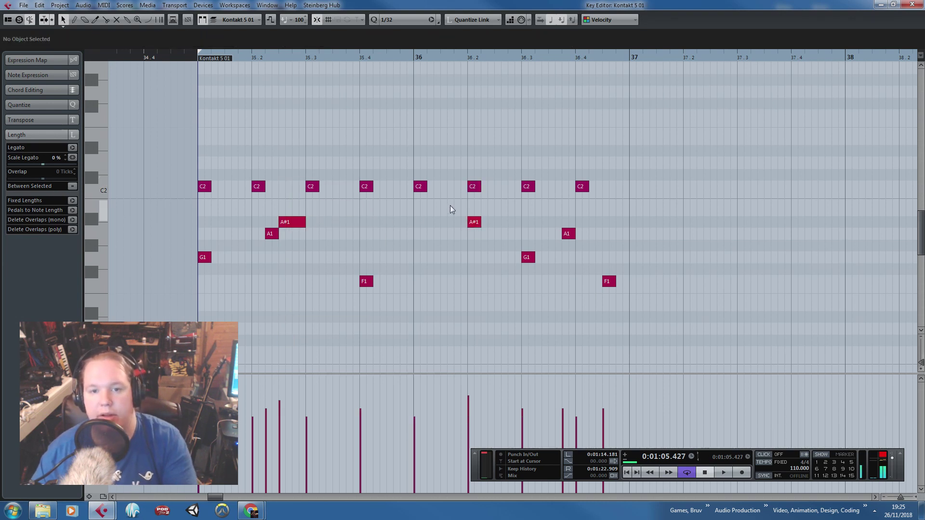
Delete the C2 notes that clash with other notes at beats 36.2 and 35.4.
left_click(474, 186)
key("Delete")
left_click(274, 251)
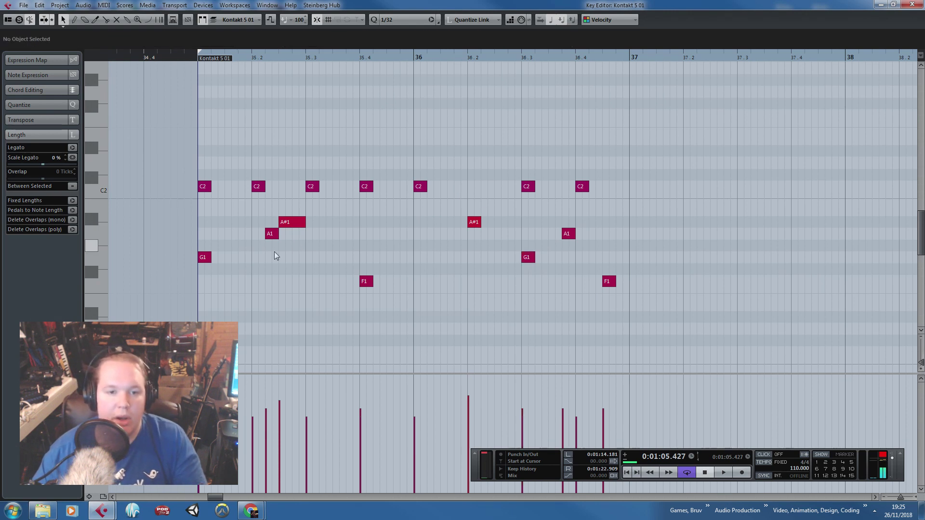
left_click(209, 258)
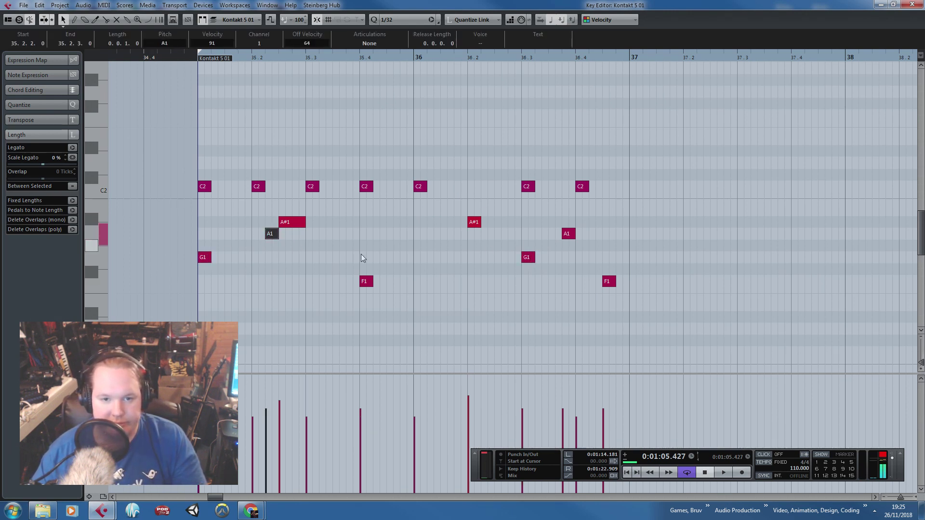
left_click_drag(612, 307, 447, 288)
left_click_drag(638, 325, 342, 263)
left_click(354, 235)
left_click_drag(365, 170, 363, 171)
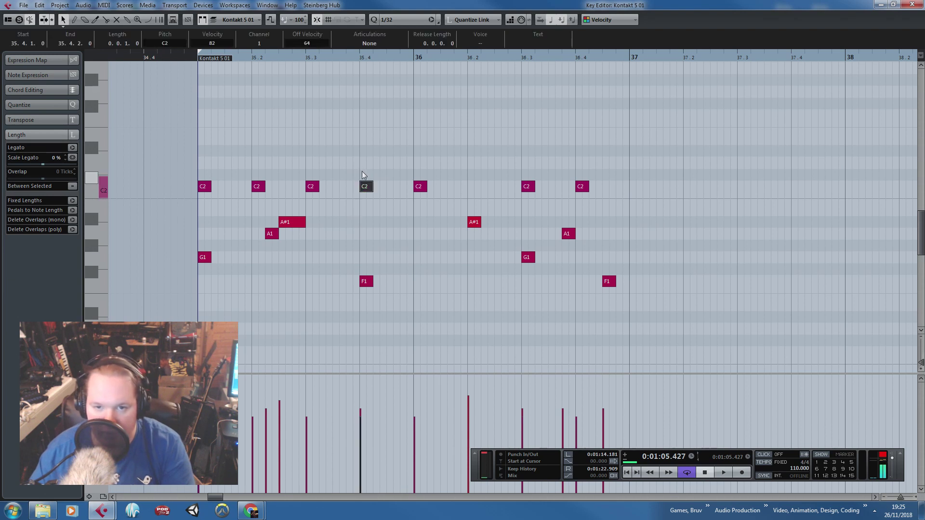
key("Delete")
Restore the C2 note at bar 36 and delete the C2 notes above the G1 notes at 36.3 and 35.1.
key("Delete")
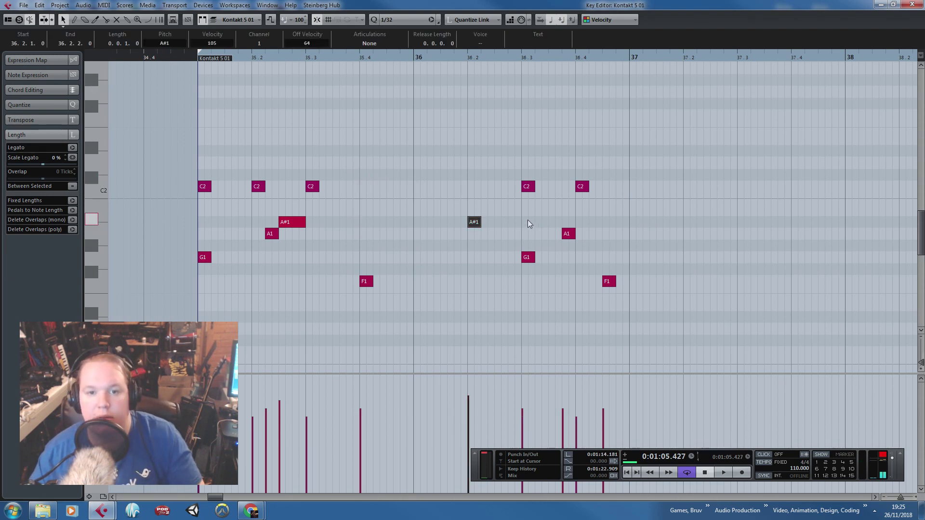
key("ctrl+z")
left_click_drag(526, 218, 530, 152)
key("Delete")
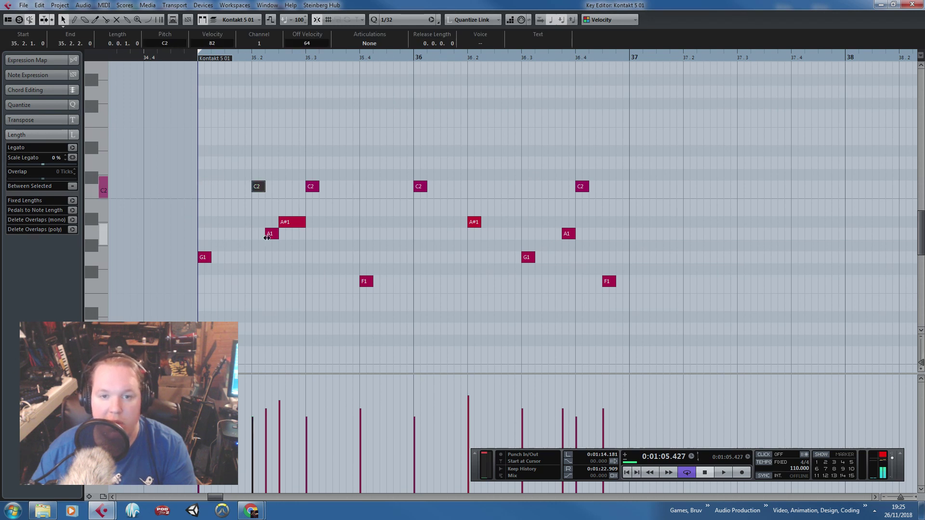
Move the A1 notes to F2, the G1 notes to D#2 and the F1 notes to D2, and play back the line.
left_click_drag(673, 309, 352, 282)
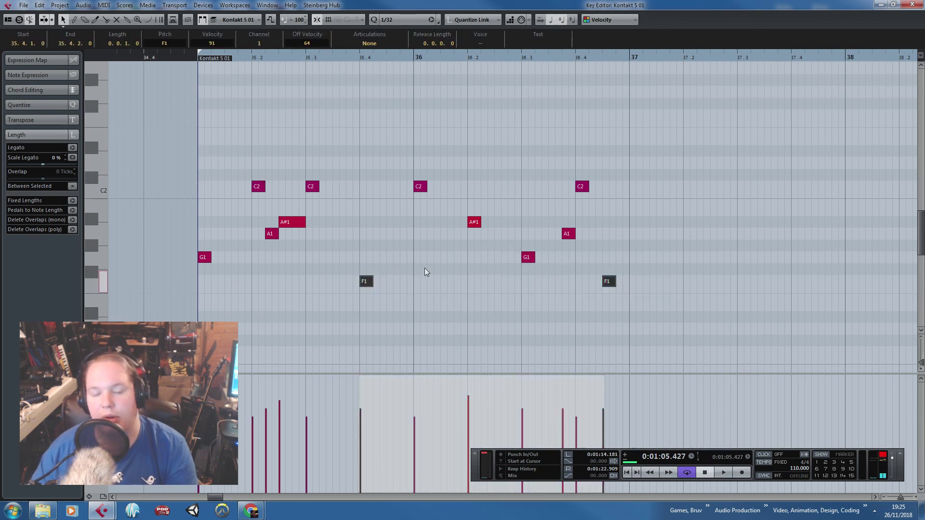
scroll(482, 270, "up", 3)
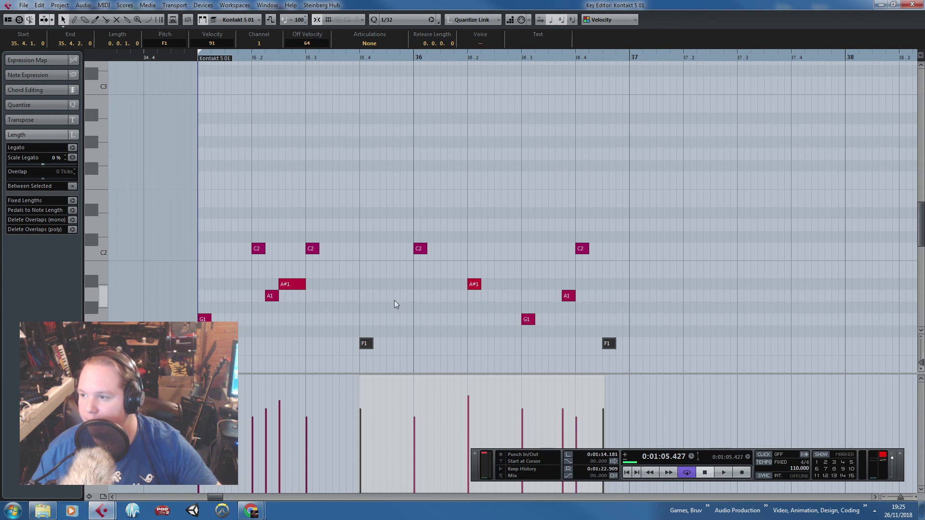
left_click_drag(604, 301, 273, 185)
left_click_drag(599, 315, 208, 213)
left_click_drag(648, 335, 365, 347)
left_click_drag(365, 343, 369, 231)
left_click(218, 93)
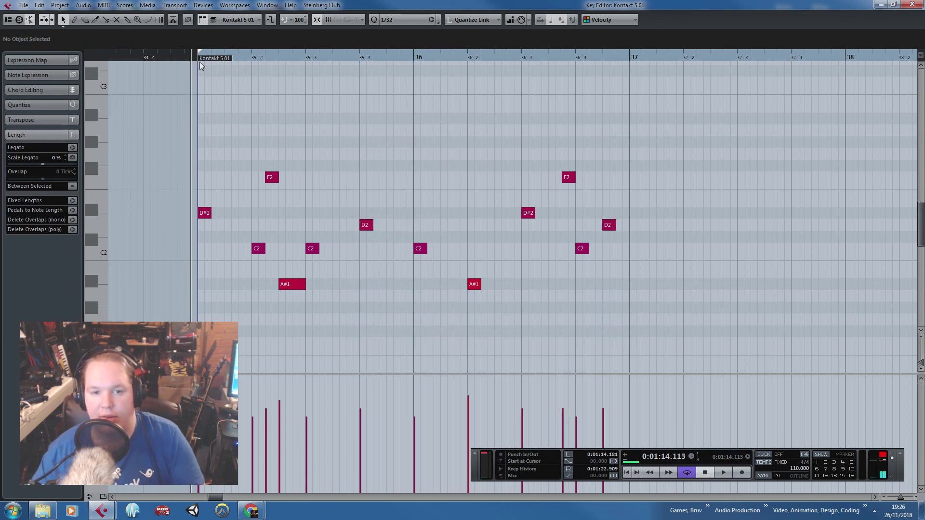
key("space")
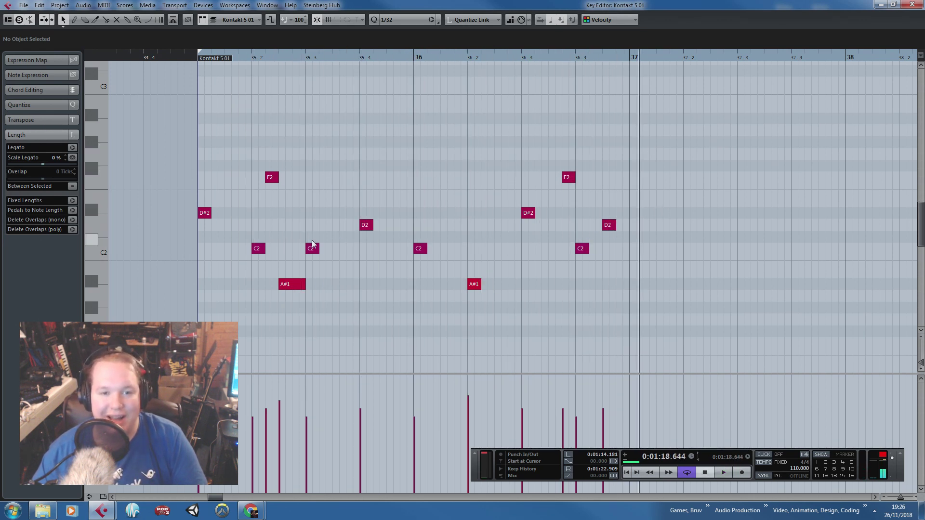
Lengthen the C2 notes at 35.3 and 36.1 to one beat and the one at 36.4 to two sixteenths, and play back.
scroll(241, 231, "up", 2, "ctrl")
left_click_drag(361, 247, 423, 257)
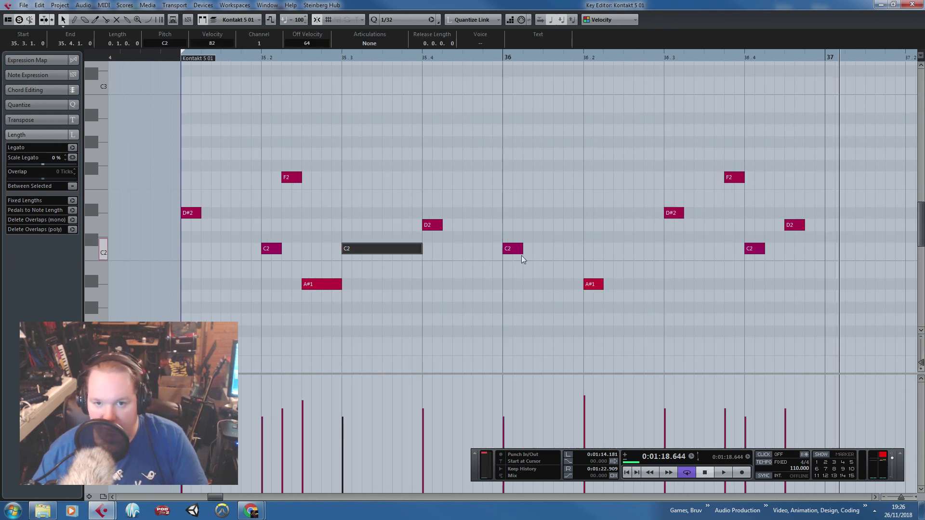
left_click_drag(521, 248, 583, 260)
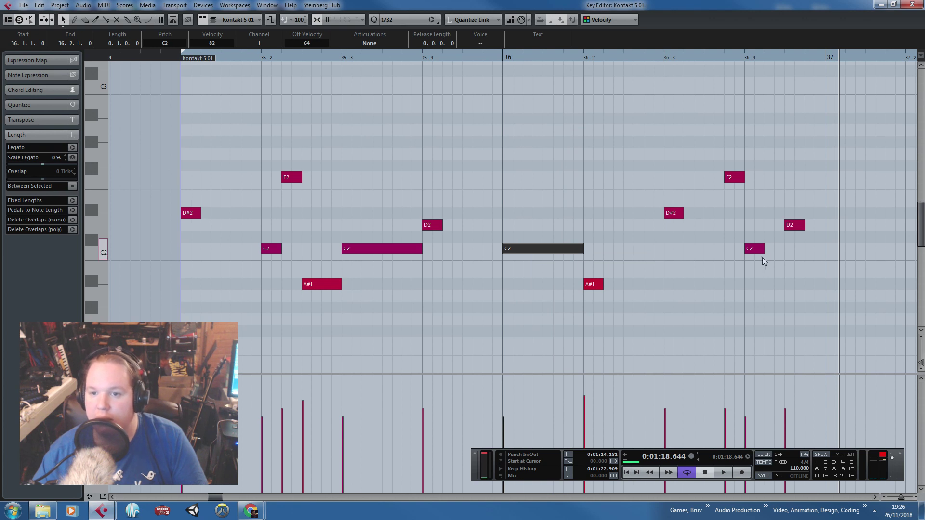
left_click_drag(762, 251, 781, 254)
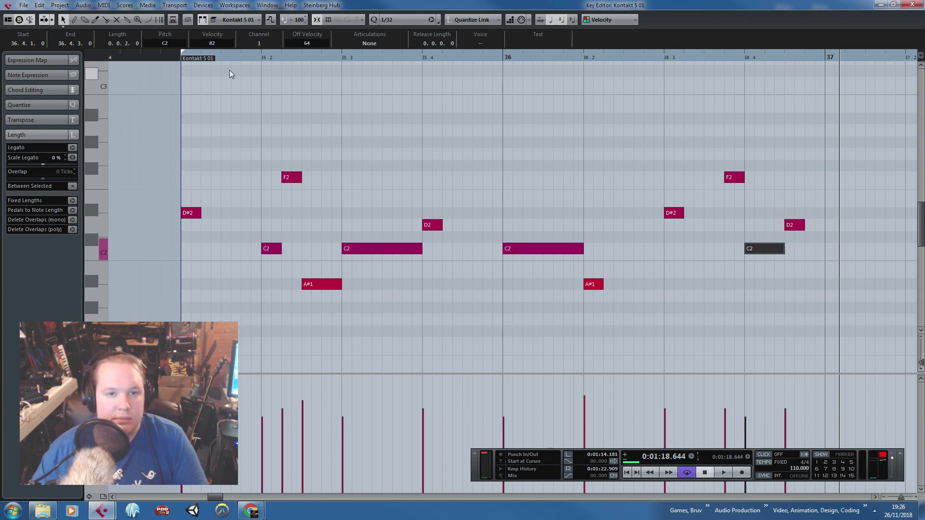
key("space")
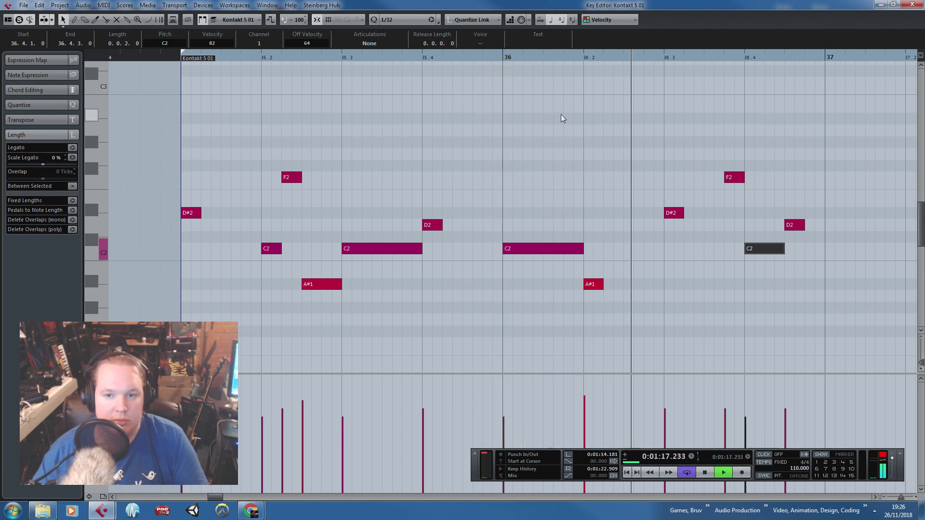
Split the teal melodic part at bar 37, delete its empty second half and duplicate the two-bar part three times, up to bar 43.
left_click(914, 5)
left_click(559, 401, "alt")
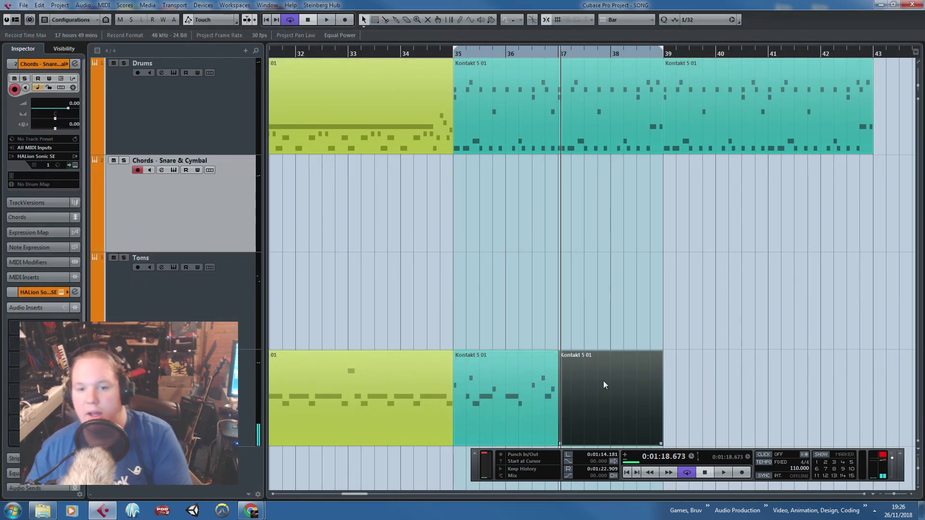
key("Delete")
left_click_drag(603, 319, 530, 383)
key("ctrl+d")
key("ctrl+d")
key("ctrl+d")
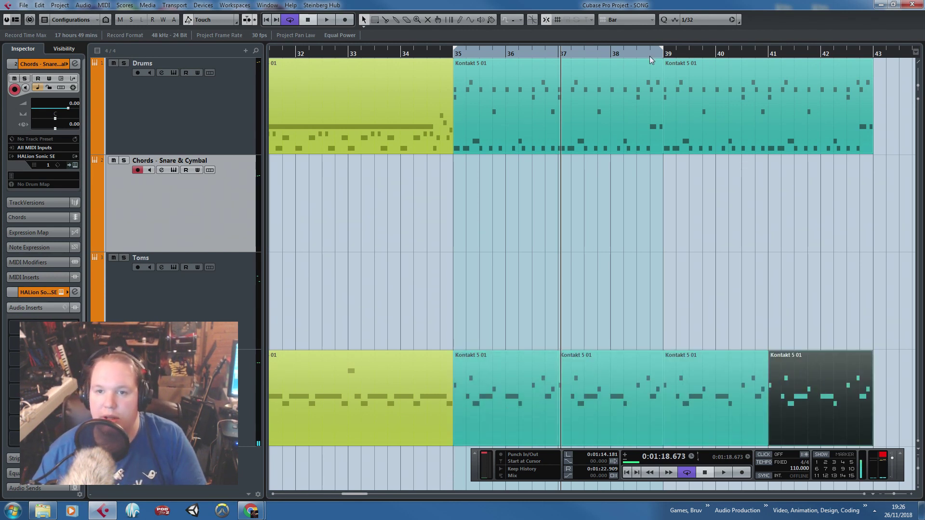
Extend the loop range to bar 43 and play back the parts from bar 35.
left_click_drag(664, 53, 867, 76)
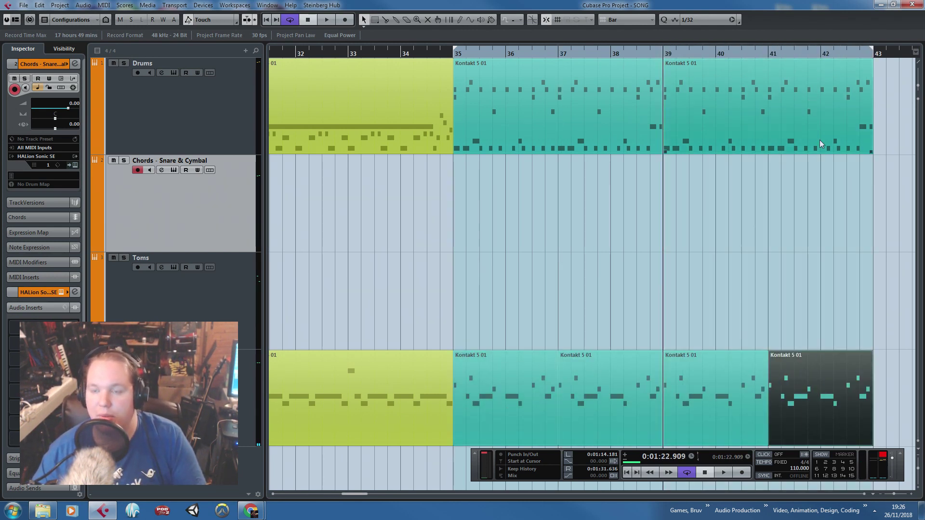
left_click(773, 212)
left_click(455, 54)
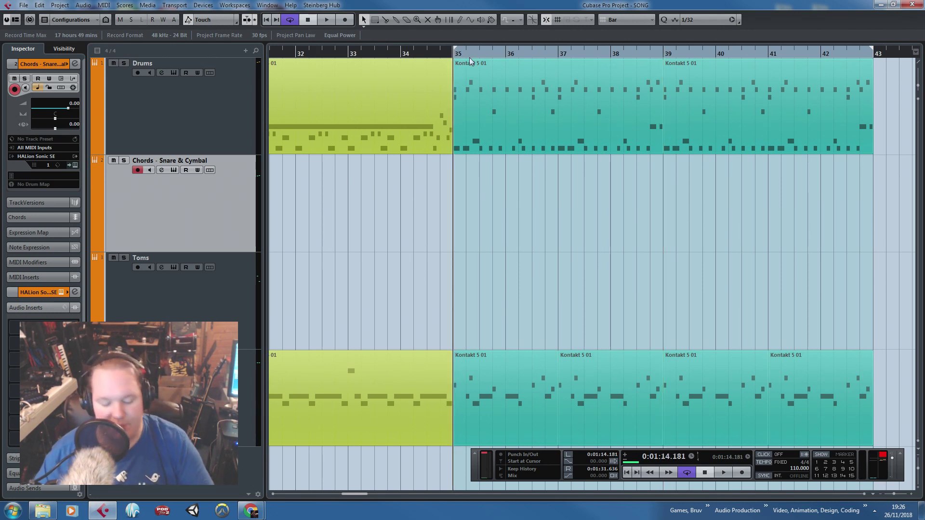
key("space")
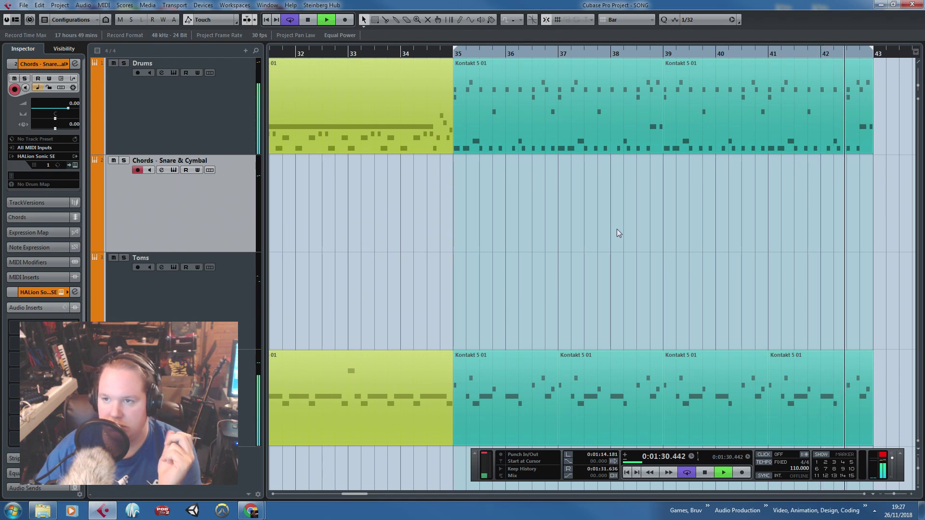
Show the whole arrangement and play the earlier version of the song from bar 7 for comparison.
left_click_drag(657, 258, 260, 251)
scroll(460, 250, "down", 3)
scroll(571, 257, "down", 2)
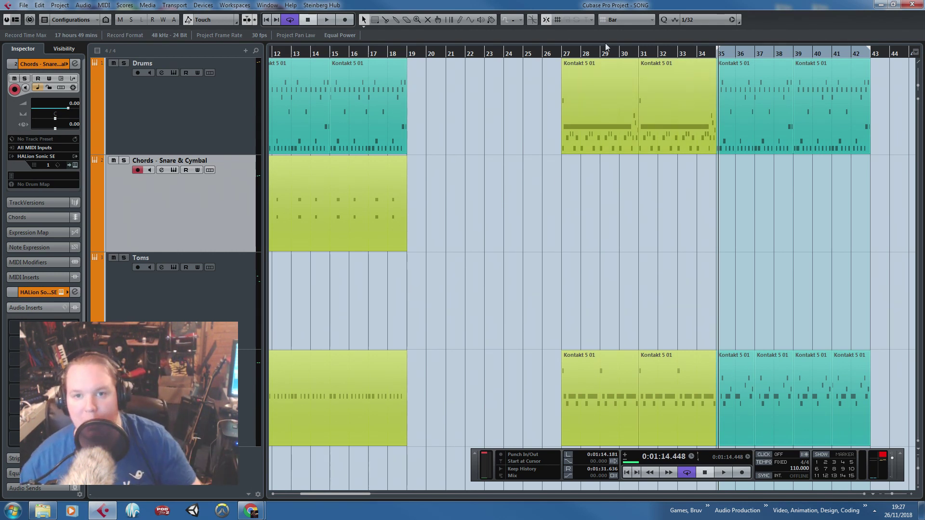
left_click(562, 53)
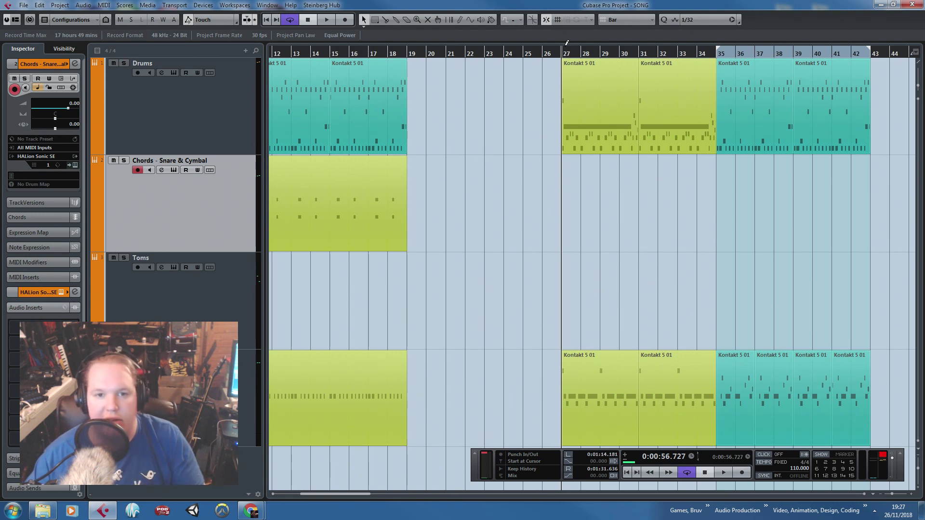
scroll(541, 328, "down", 1)
scroll(374, 311, "left", 1)
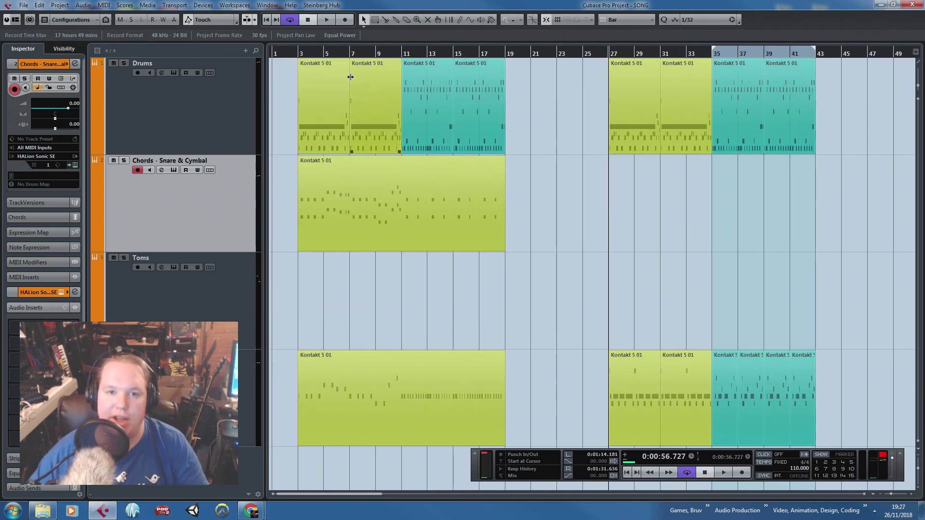
left_click(353, 57)
key("space")
left_click(413, 228)
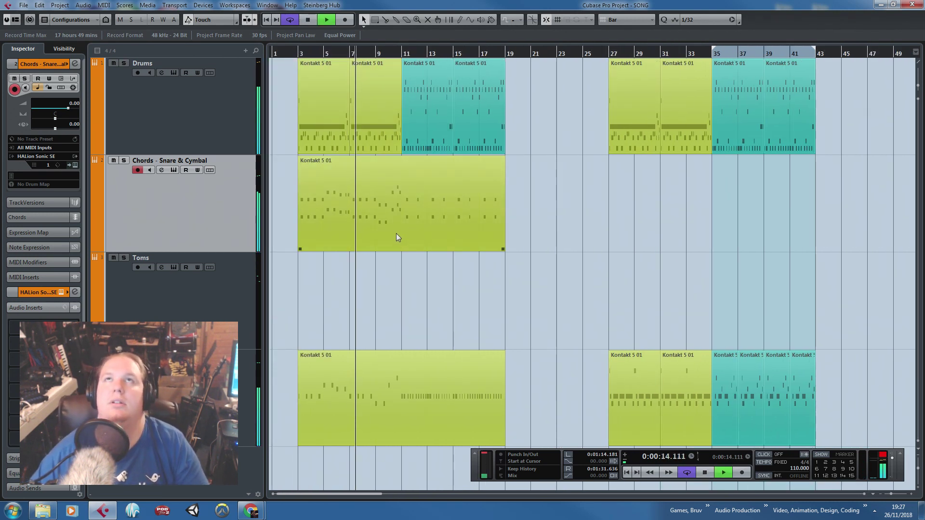
key("space")
Delete all the earlier parts between bars 3 and 19 on every track.
left_click(498, 369)
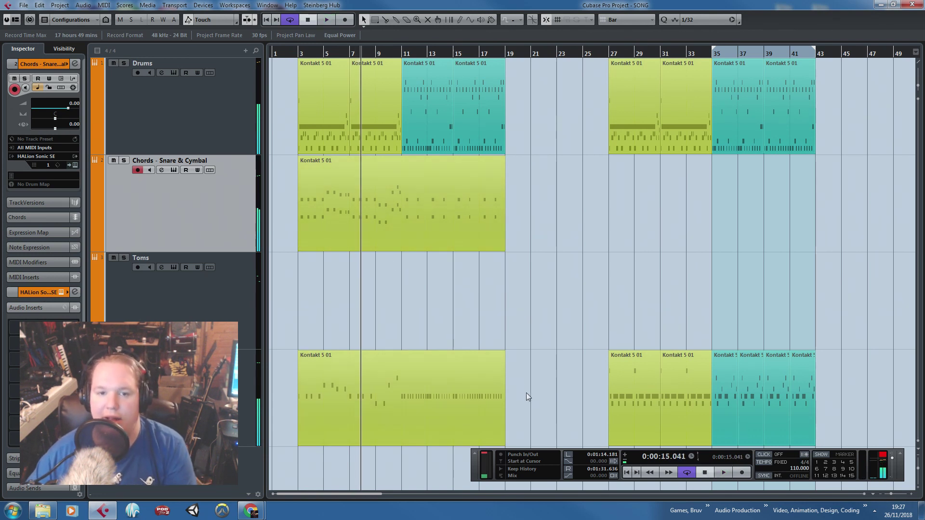
key("Delete")
left_click_drag(522, 291, 282, 120)
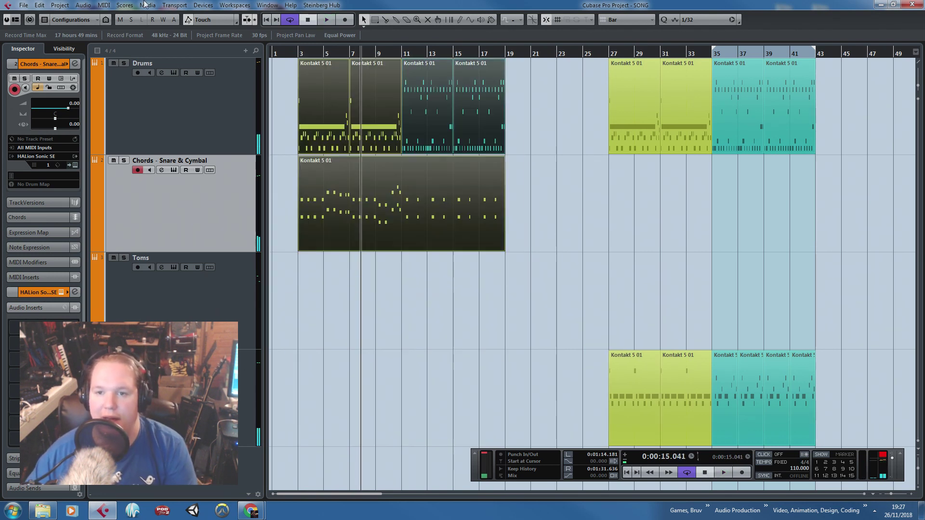
key("Delete")
Move all the remaining drum and melodic parts together so they start at bar 5.
left_click_drag(434, 93, 832, 387)
left_click_drag(638, 393, 308, 385)
key("h")
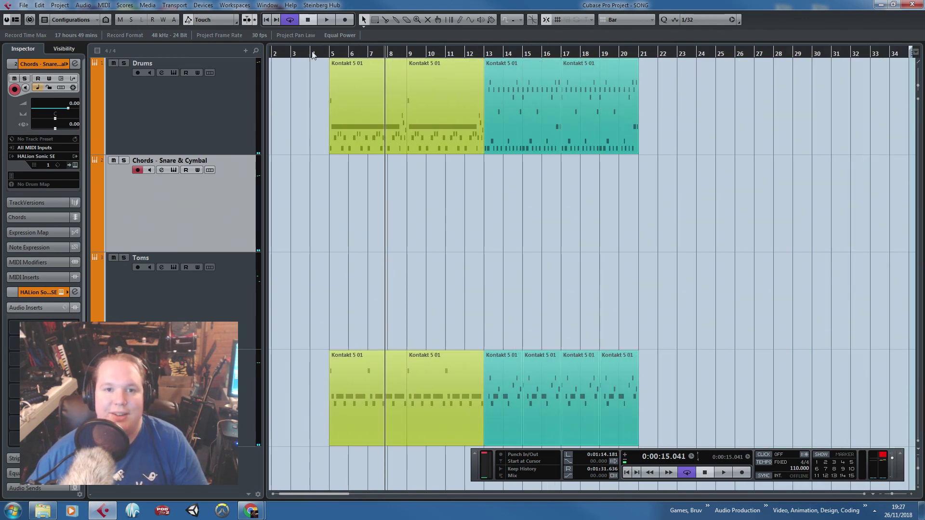
Set the loop range from bar 5 to bar 13 and delete the Toms track.
left_click_drag(333, 53, 484, 252)
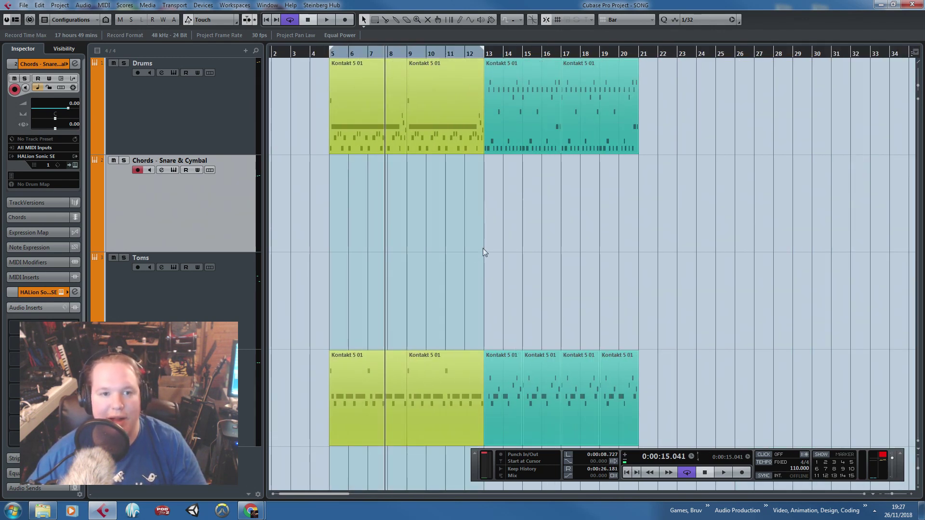
left_click(248, 311)
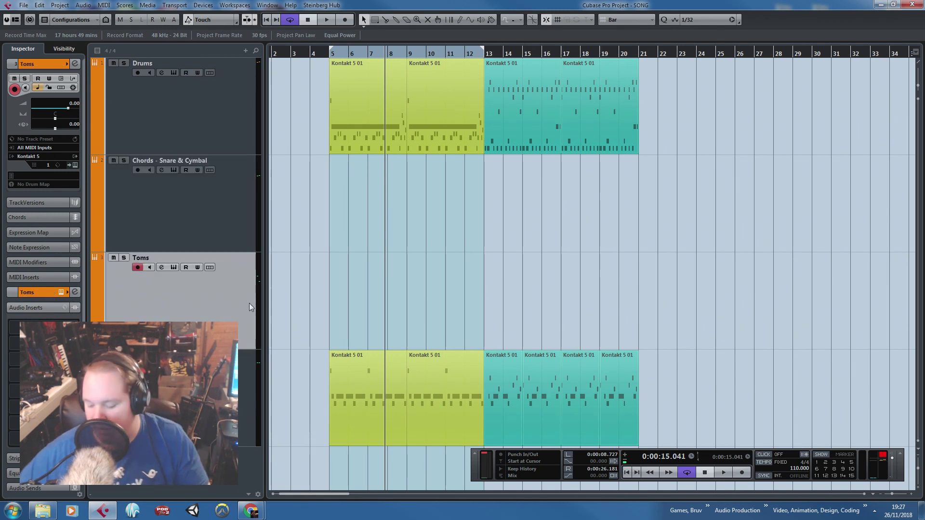
key("Delete")
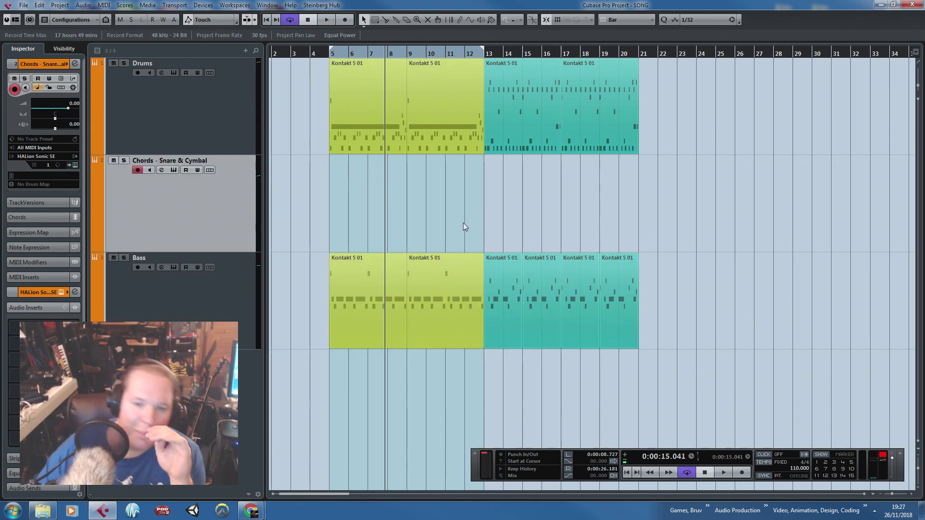
left_click(366, 309)
left_click(411, 311)
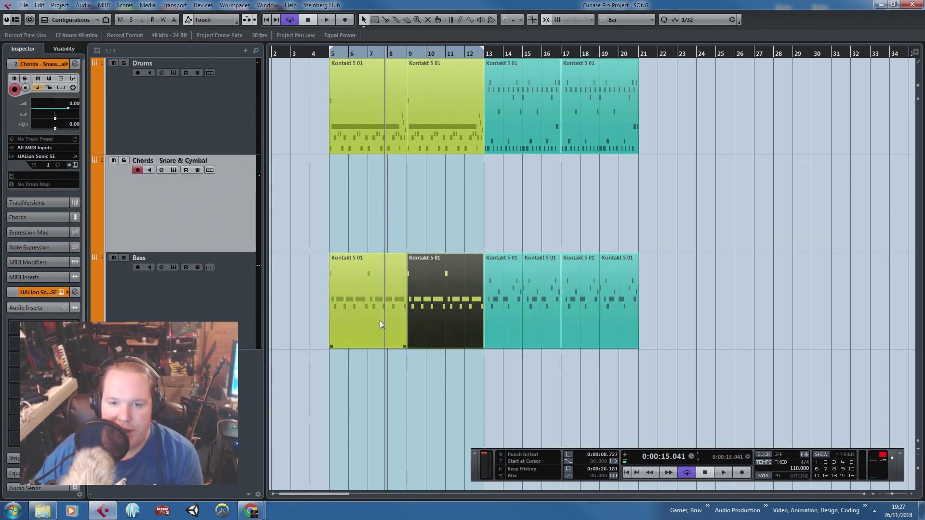
left_click(380, 321)
left_click(423, 323)
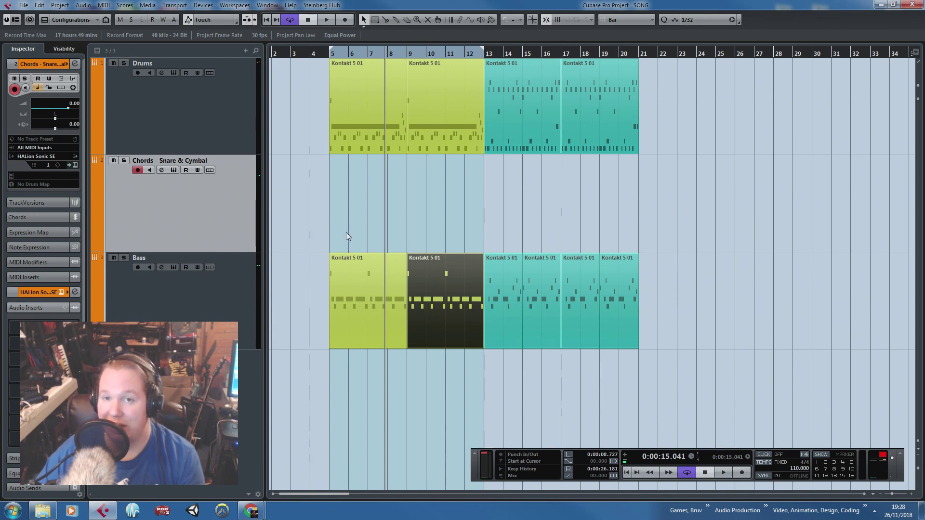
left_click(316, 209)
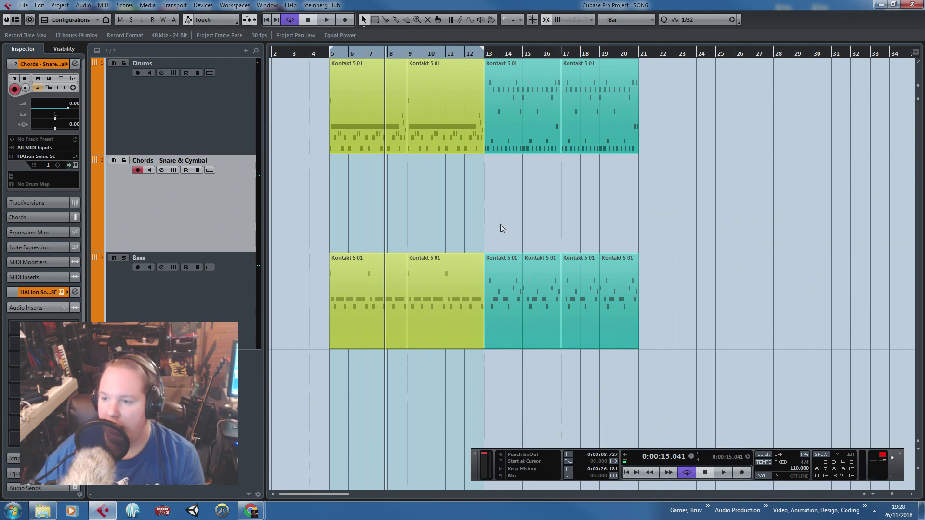
left_click_drag(337, 223, 303, 240)
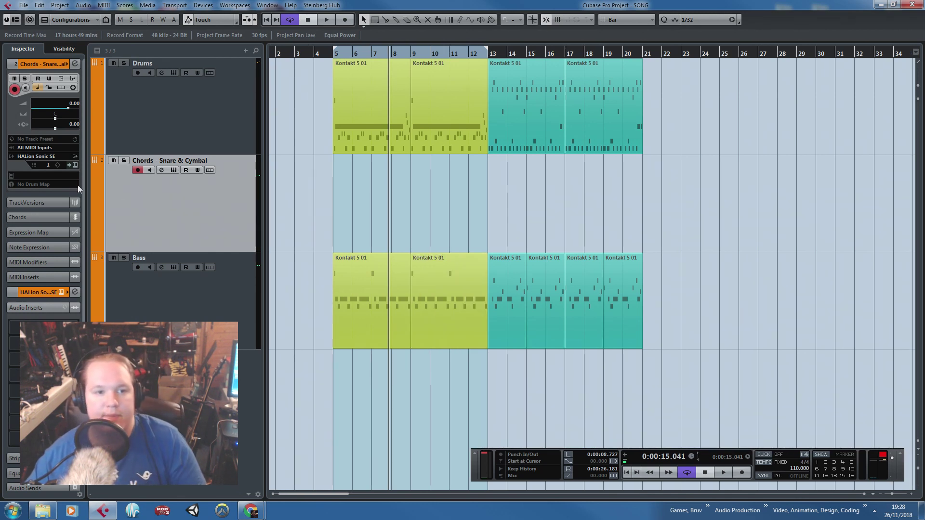
Load Padshop as the instrument of the Chords - Snare & Cymbal track and move its window aside.
left_click(34, 157)
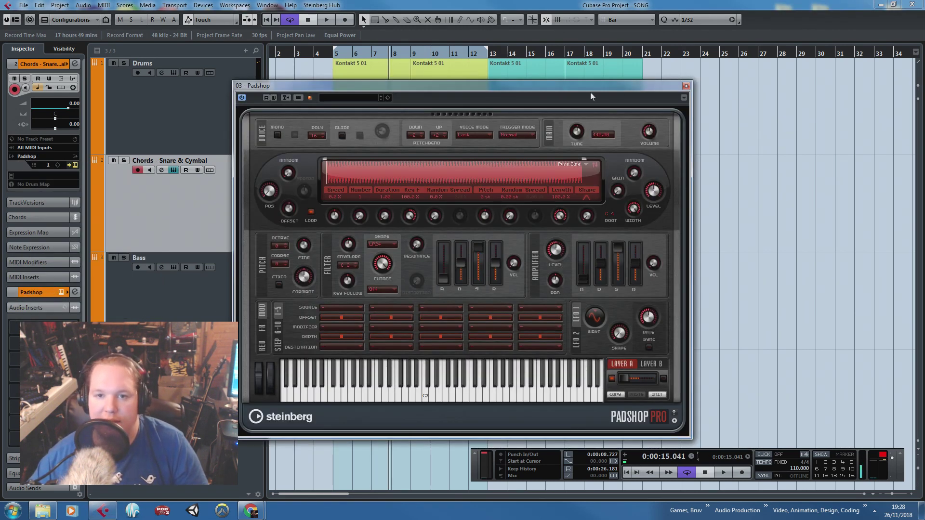
left_click_drag(591, 92, 923, 136)
Set the loop range from bar 13 to bar 21 and copy the Bass part at bar 13 onto the Chords - Snare & Cymbal track.
left_click_drag(432, 49, 582, 71)
scroll(616, 293, "up", 3)
left_click_drag(616, 293, 398, 189)
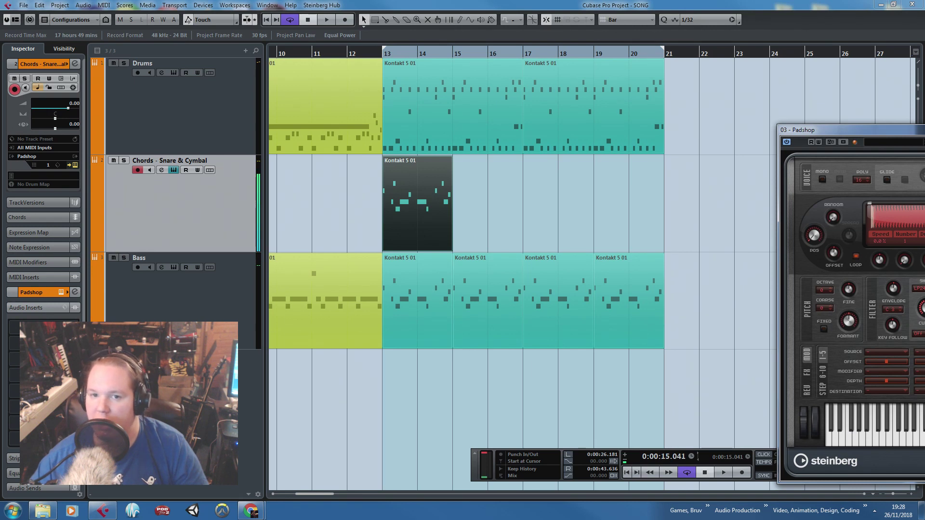
Load the Airy Bell preset in Padshop for the chords track and close the instrument window.
left_click_drag(843, 129, 577, 89)
key("s")
left_click(388, 54)
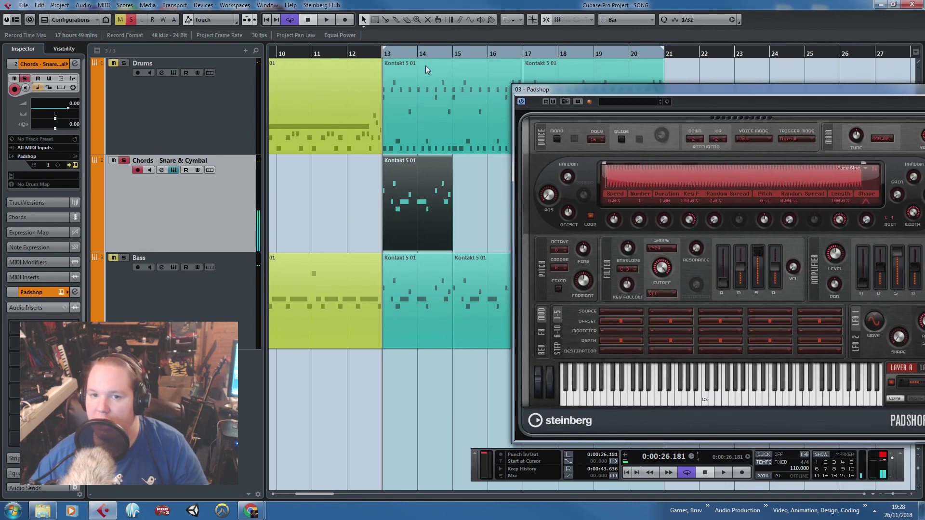
left_click(630, 103)
double_click(685, 191)
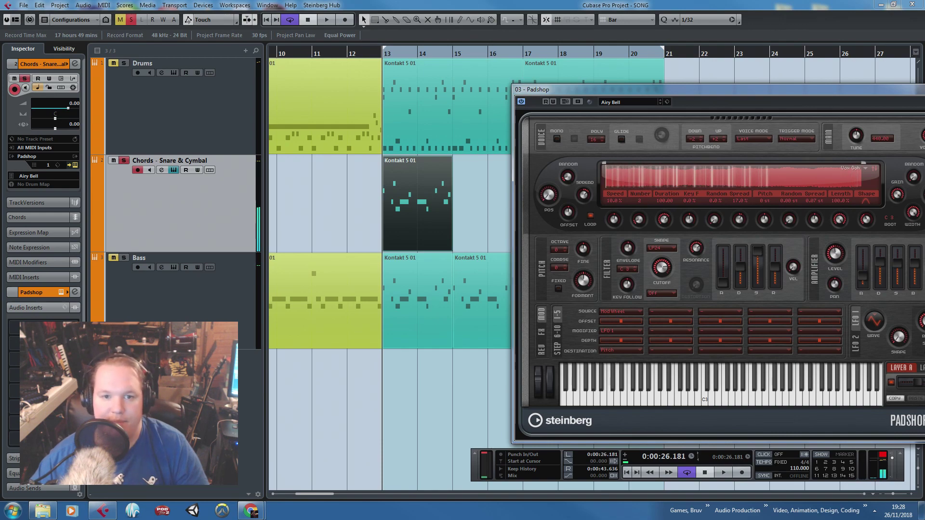
key("Escape")
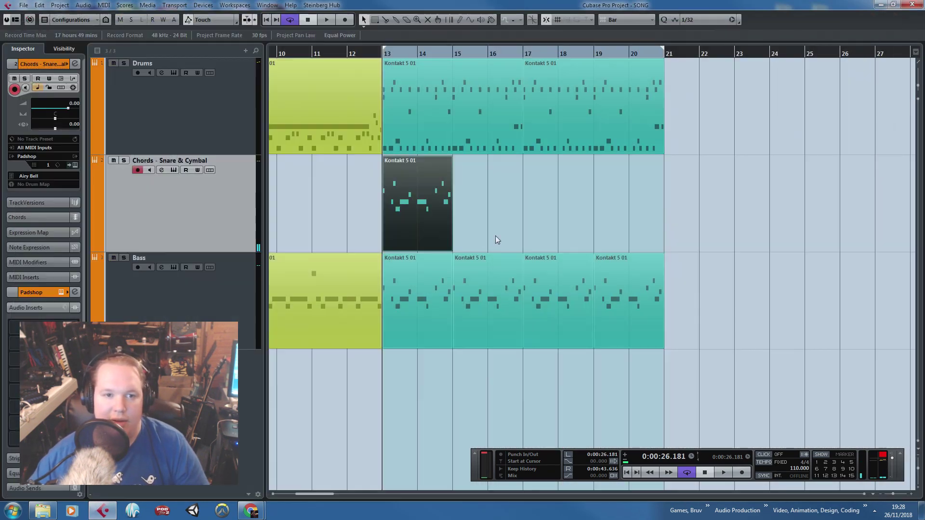
Open the copied chords part at bar 13 for note editing and play it.
double_click(418, 213)
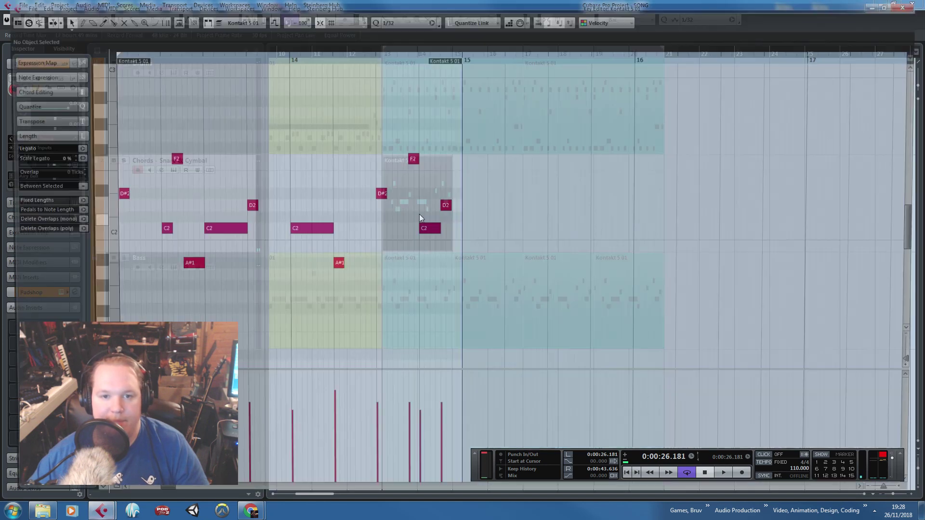
left_click_drag(249, 300, 521, 362)
key("h")
key("h")
scroll(356, 314, "left", 3)
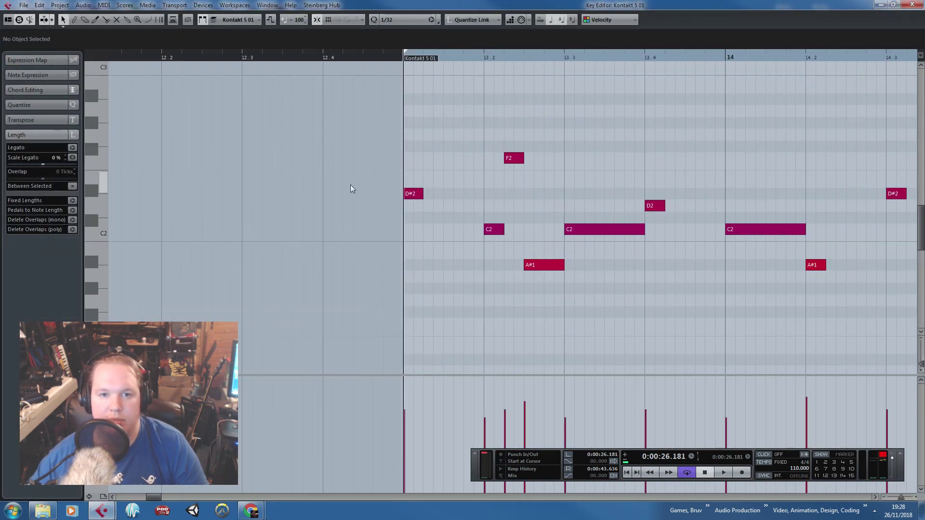
key("space")
scroll(402, 224, "down", 2)
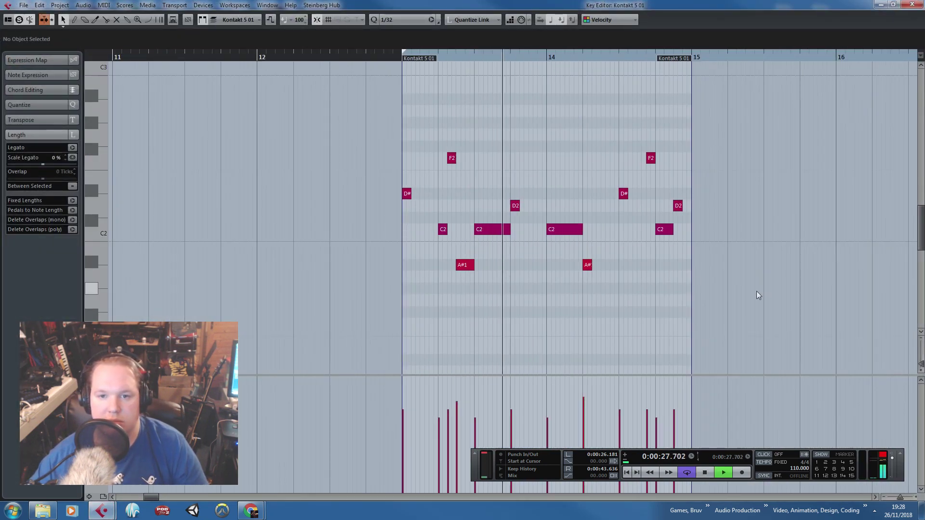
Transpose all the notes in the chords part up one octave.
left_click_drag(762, 291, 368, 111)
scroll(496, 216, "up", 1)
scroll(530, 224, "up", 3)
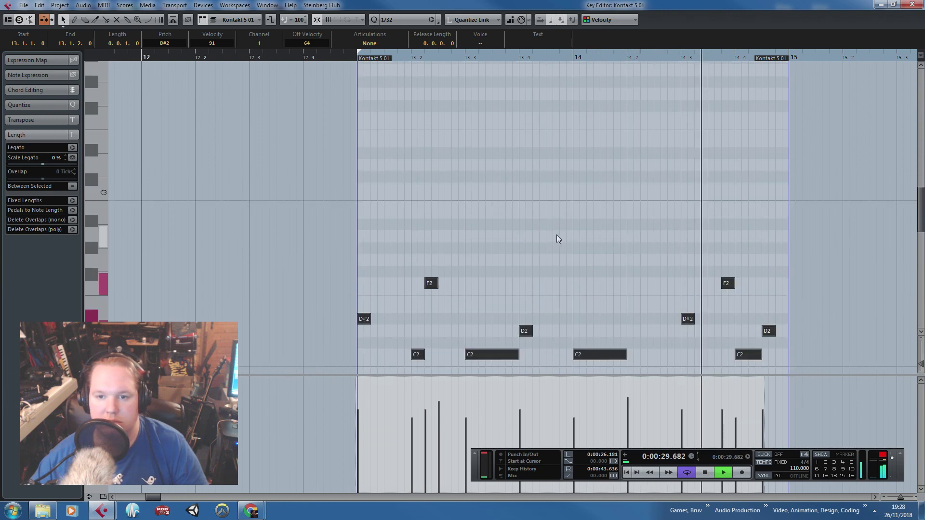
key("space")
left_click_drag(595, 353, 599, 187)
left_click(599, 168)
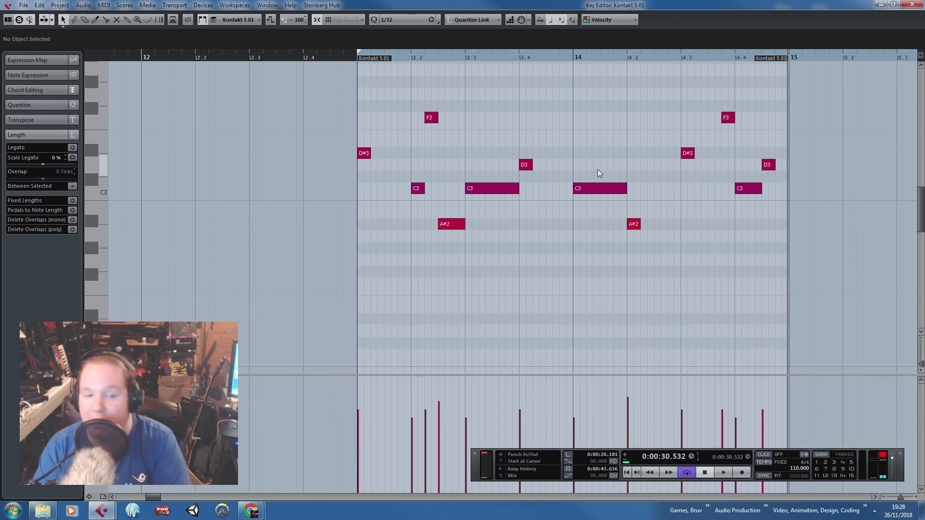
Set the loop range from bar 13 to bar 15 and play the transposed notes.
scroll(601, 215, "up", 2)
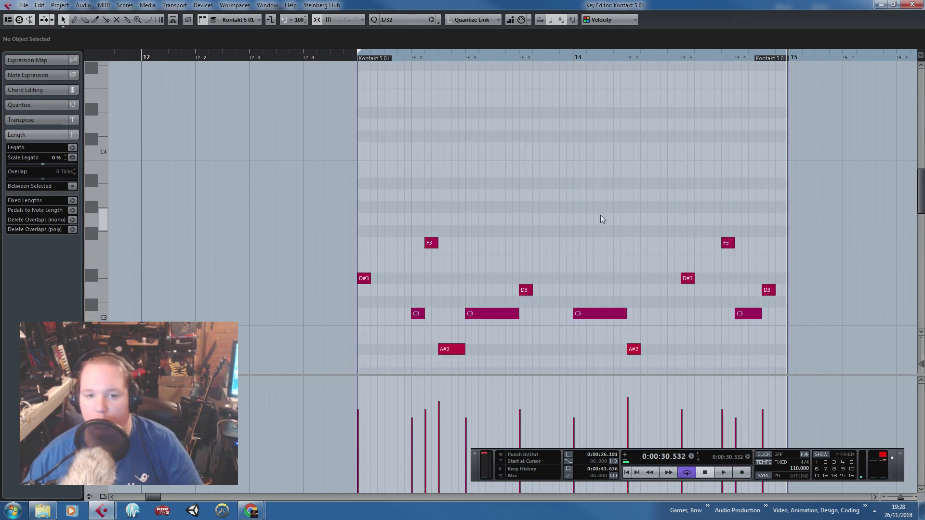
scroll(597, 216, "up", 1)
scroll(597, 216, "down", 1)
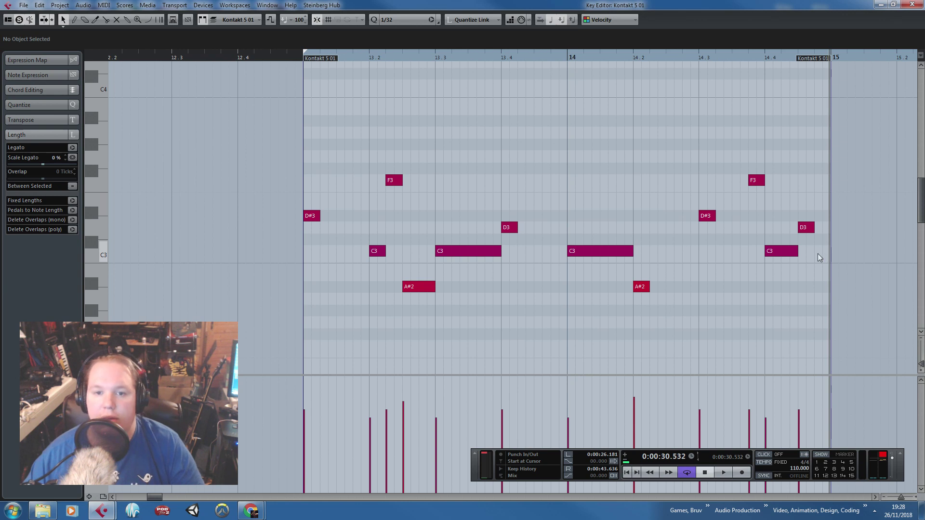
left_click_drag(818, 254, 463, 254)
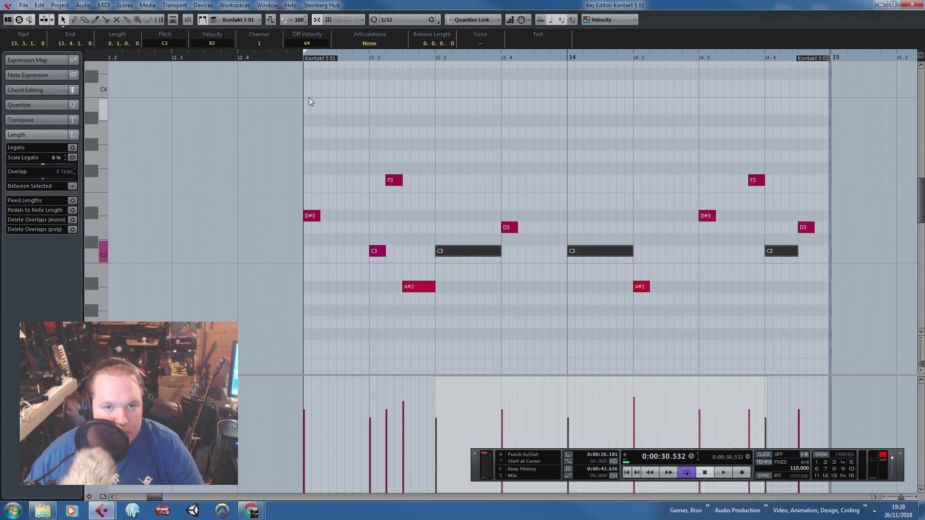
key("space")
left_click_drag(303, 53, 830, 153)
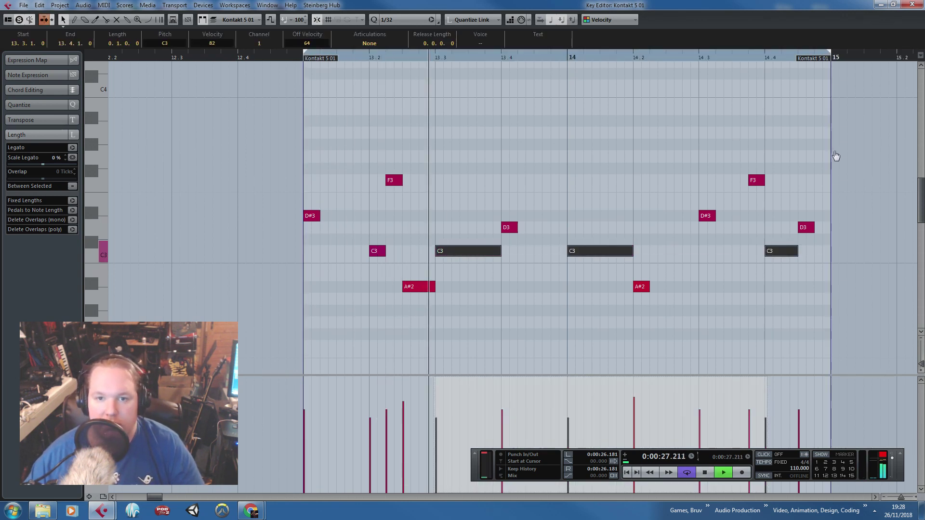
left_click(815, 147)
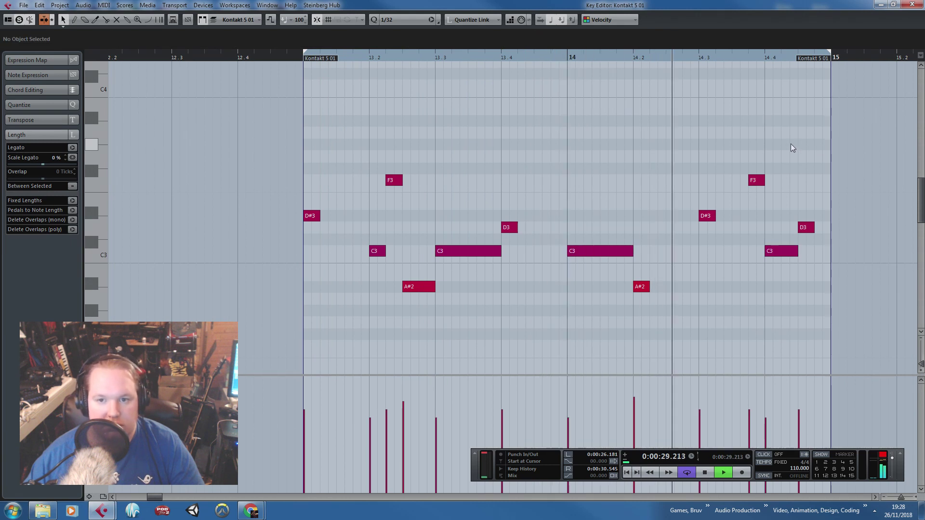
key("space")
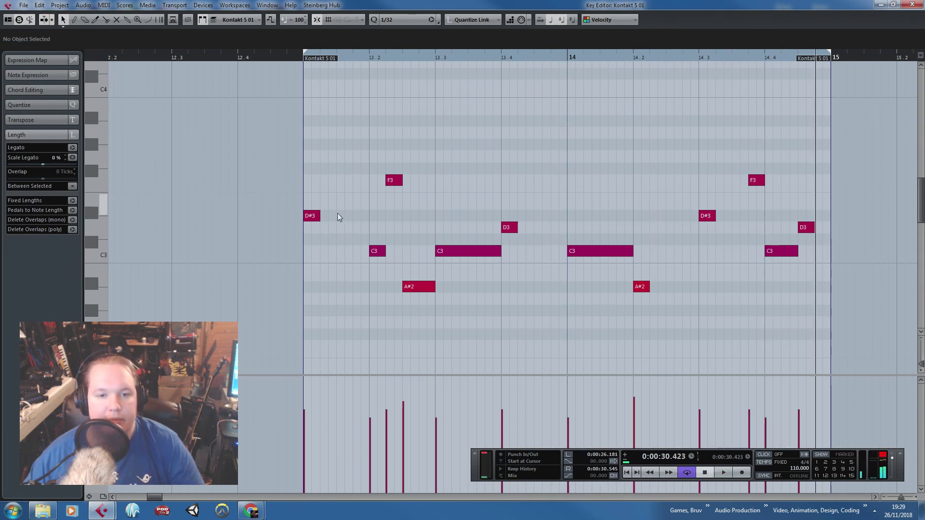
Build a C3, D#3 and G3 chord at the start of bar 13 from note copies and play it.
left_click(314, 216)
left_click_drag(319, 218, 336, 230)
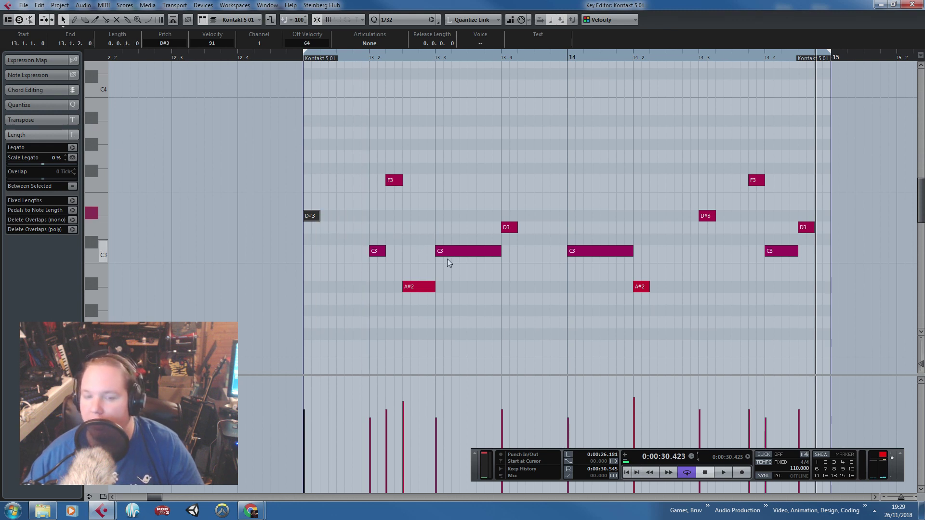
left_click(374, 262)
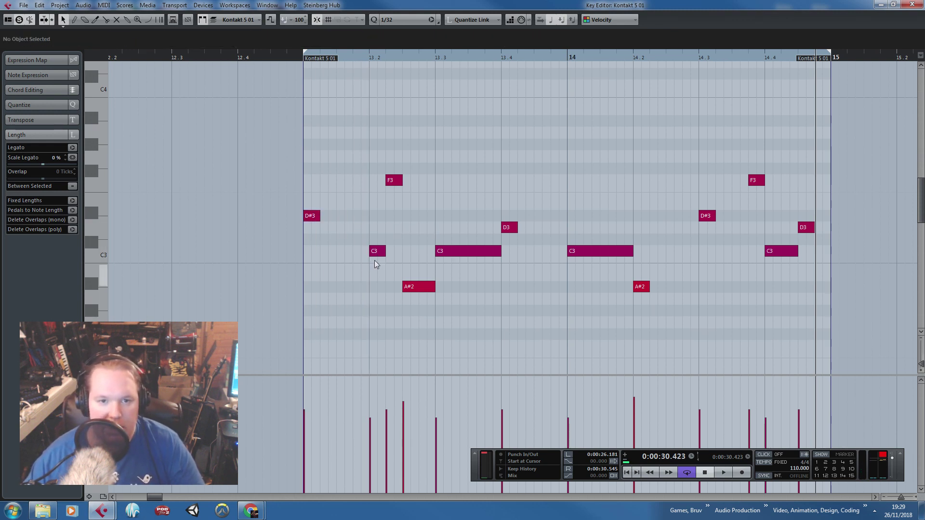
left_click(377, 252)
key("ctrl+d")
left_click_drag(392, 250, 309, 252)
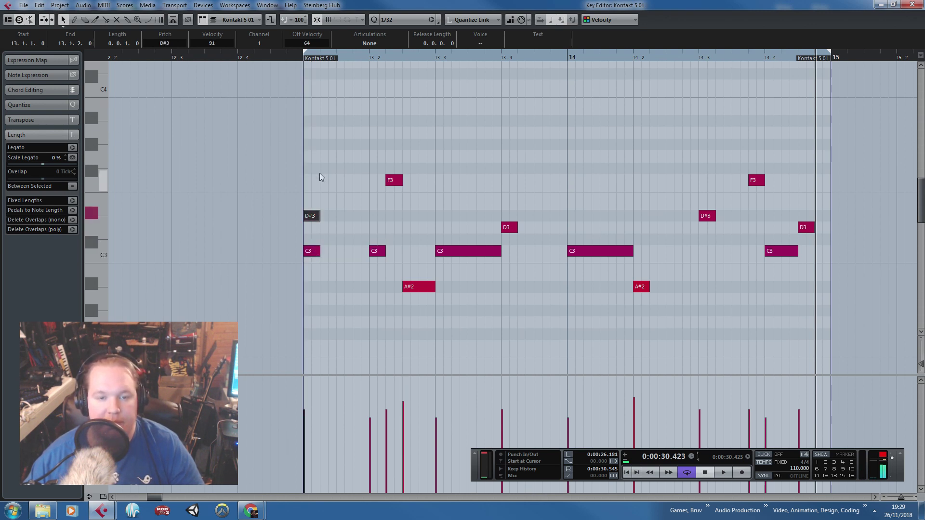
left_click(328, 216, "alt")
left_click_drag(331, 217, 313, 158)
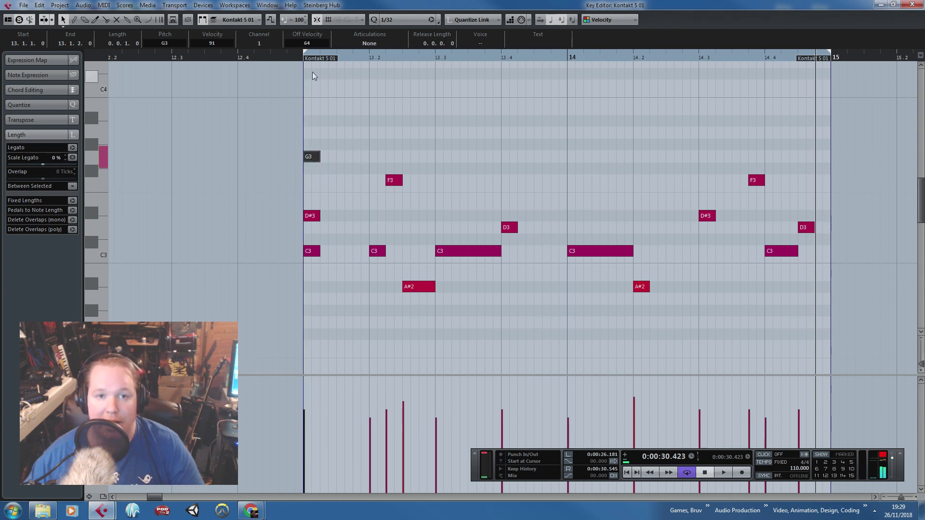
key("space")
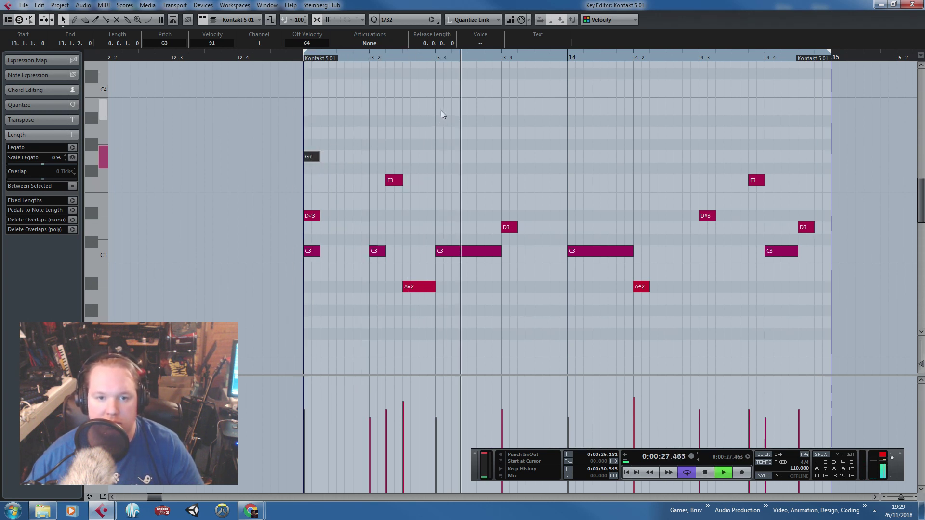
key("space")
Copy the D#3 and G3 notes above the C3 at 13.3 and lengthen them to one beat.
left_click(314, 217, "shift")
key("alt+d")
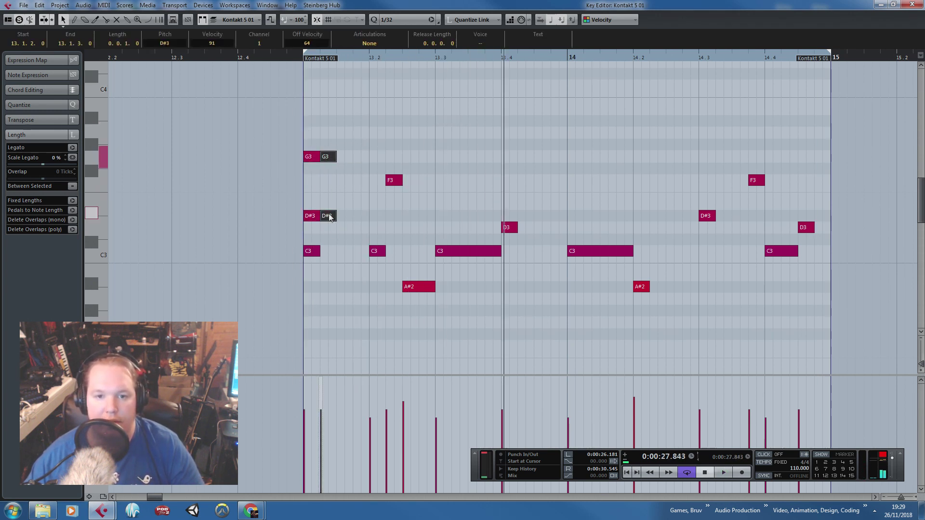
left_click_drag(327, 217, 501, 216)
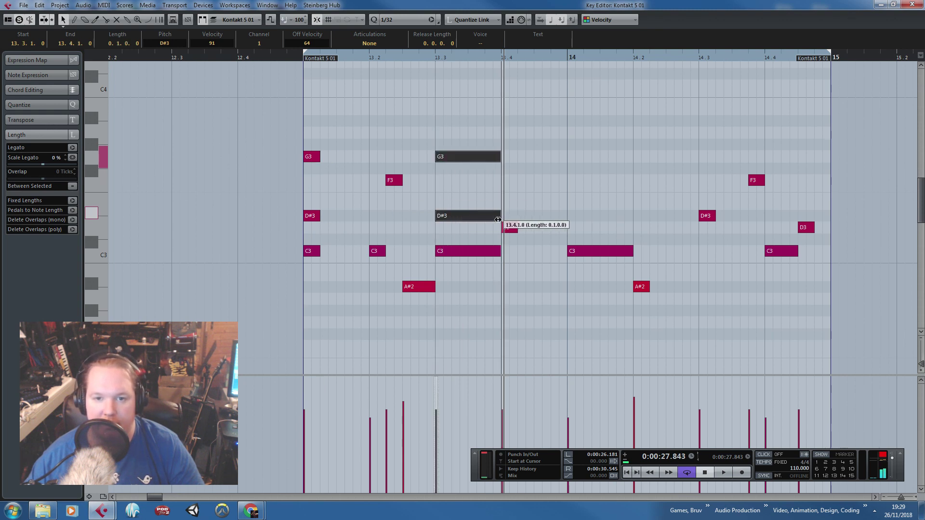
left_click(500, 274)
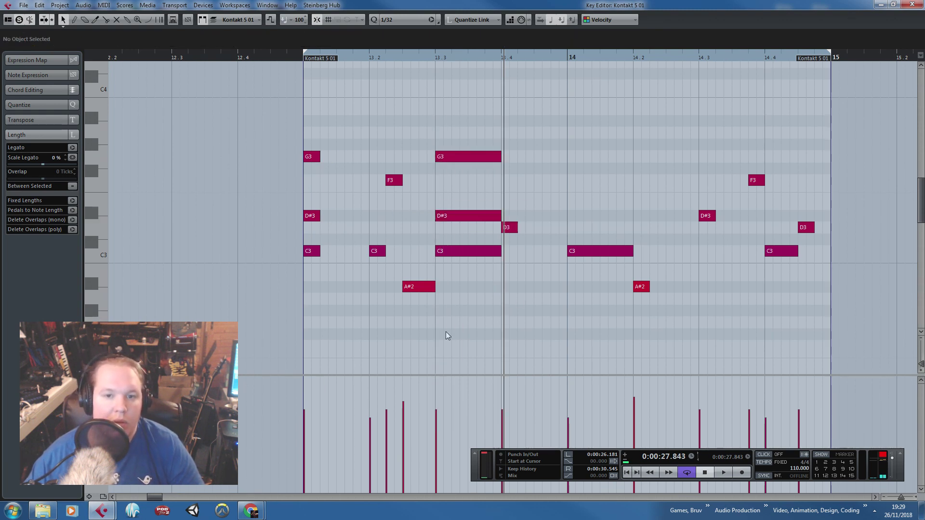
Copy the D#3 and G3 notes above the C3 notes at bar 14 and 14.4, matching each C3's length.
left_click(377, 253)
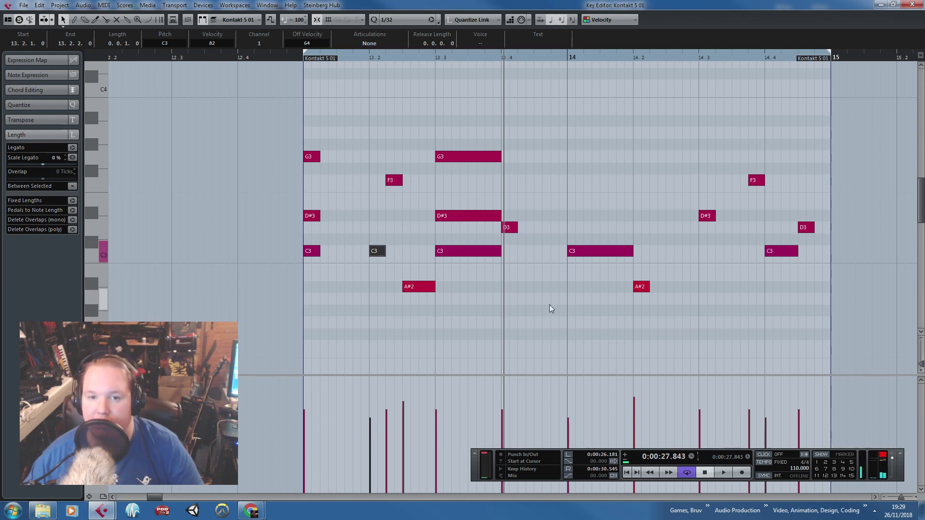
left_click_drag(465, 125, 798, 215)
left_click(757, 241)
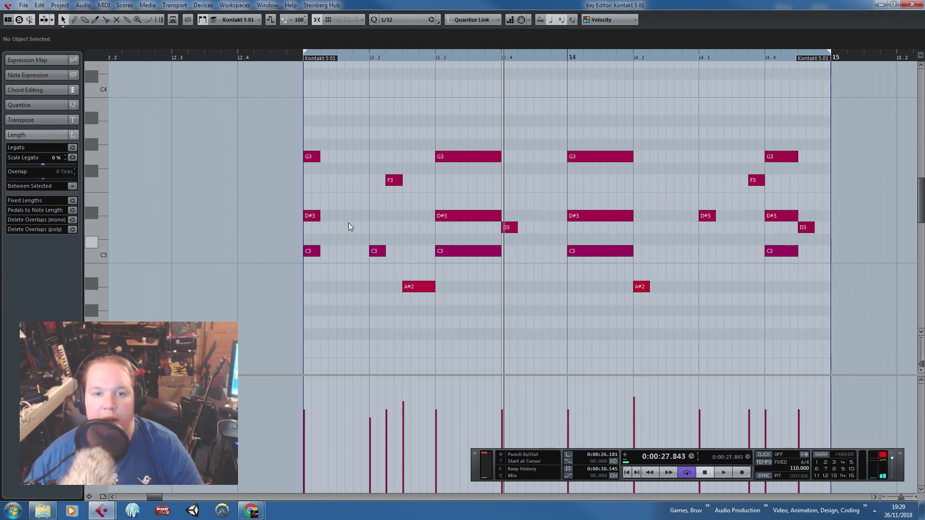
Copy C3 and G3 from the first chord to the D#3 at 14.3 and play the chord pattern from bar 13.
left_click(311, 250)
left_click(313, 157, "shift")
key("ctrl+d")
left_click_drag(329, 251, 708, 250)
left_click(646, 129)
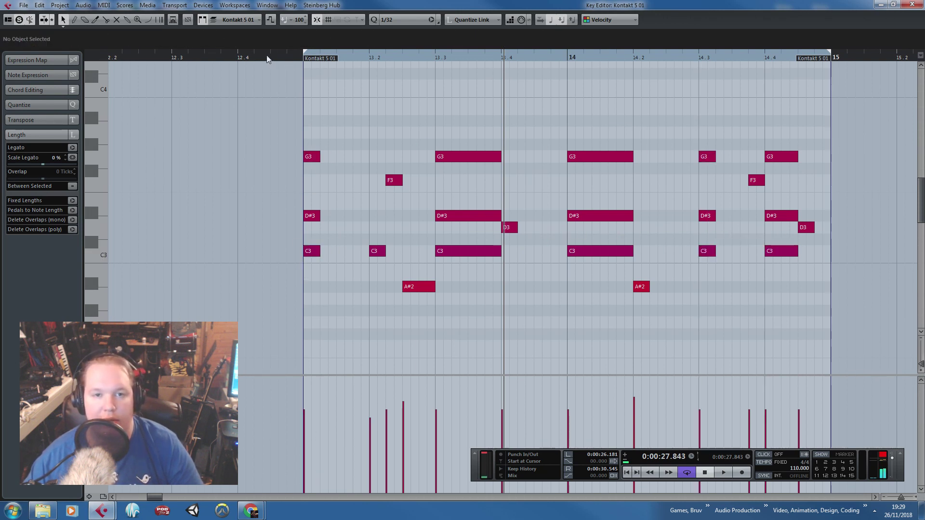
left_click(295, 57)
key("space")
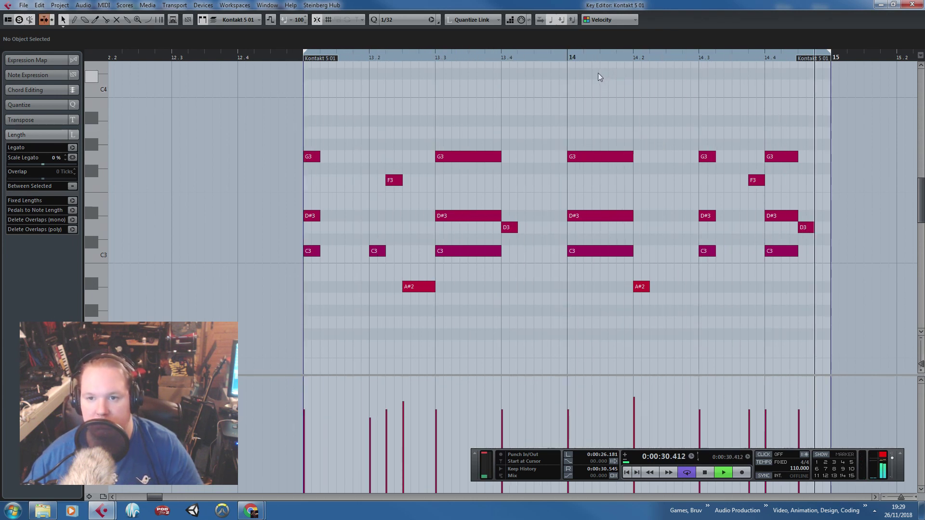
key("space")
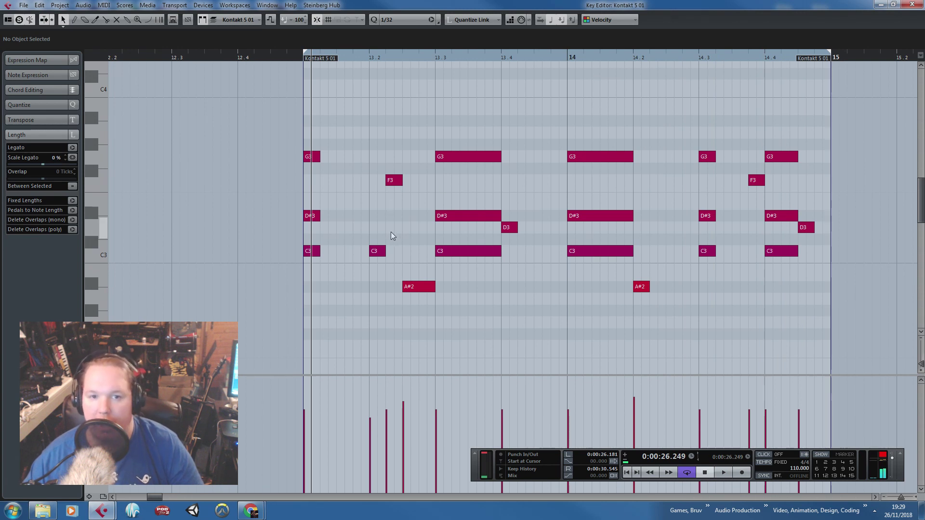
left_click(393, 181)
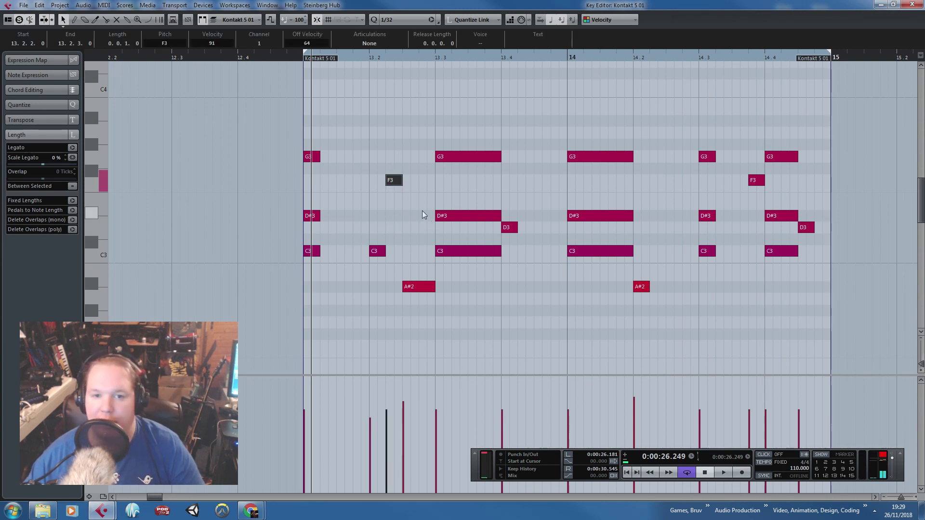
key("alt+d")
key("ctrl+z")
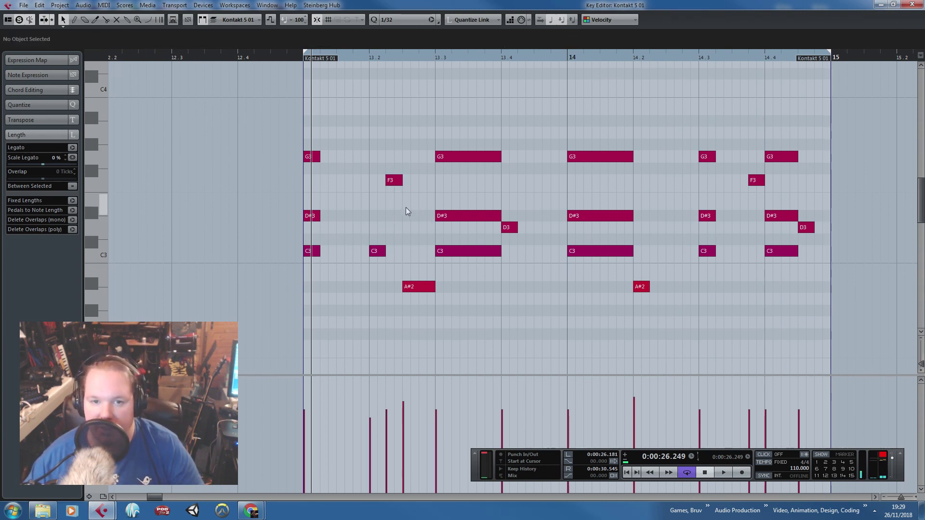
Add a C4 copy above the F3 at 13.2.2 and play the chord pattern.
left_click_drag(406, 207, 395, 115)
key("ctrl+d")
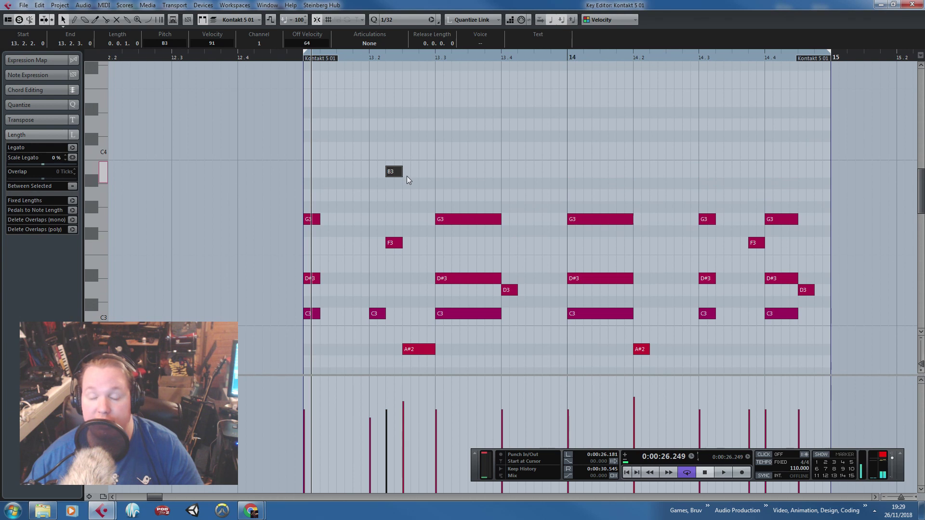
left_click_drag(392, 172, 398, 150)
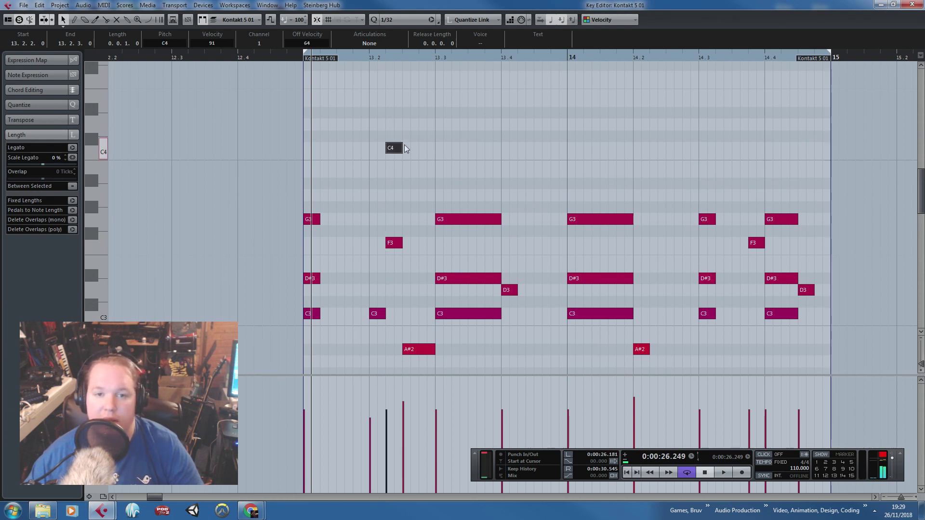
key("ctrl+d")
key("Delete")
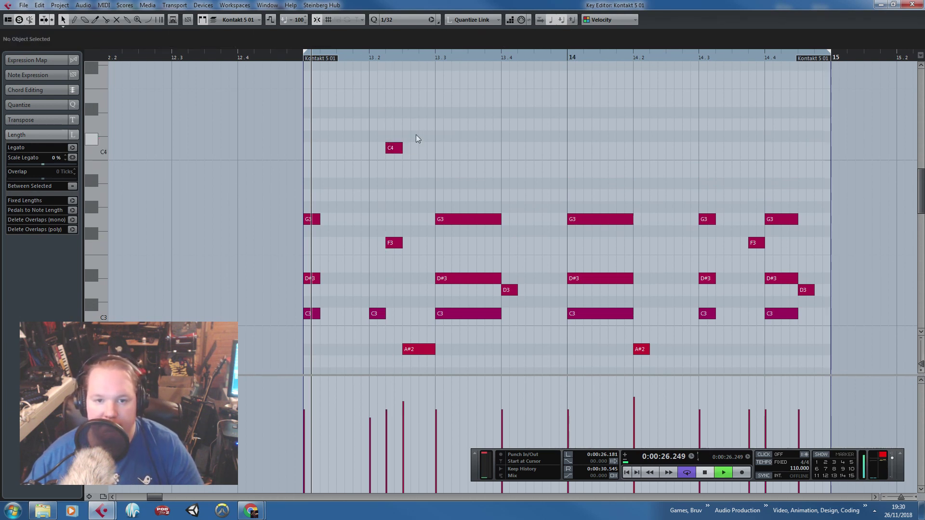
key("space")
key("space")
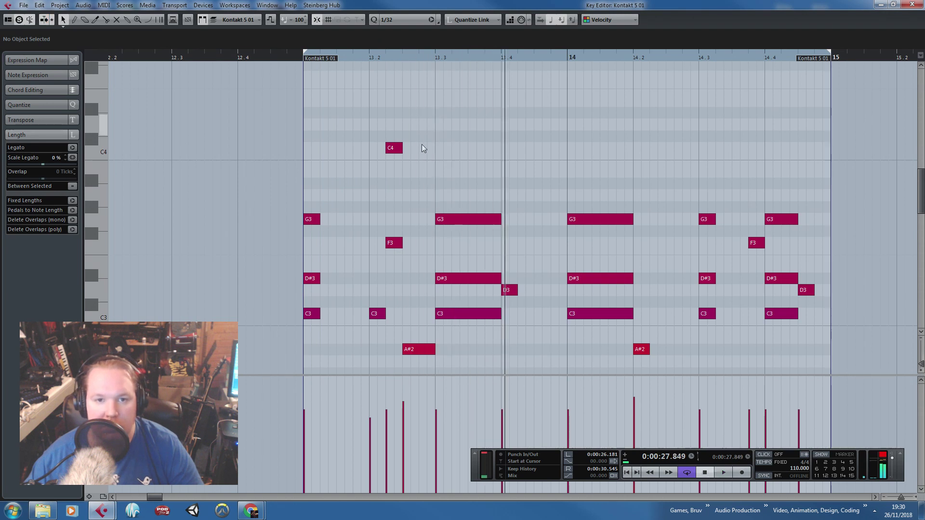
Add an A#3 between the F3 and C4 at 13.2.2, then copy A#3 and C4 above the F3 at 14.3.4.
key("ctrl+z")
left_click_drag(410, 148, 394, 184)
left_click(385, 58)
key("space")
key("space")
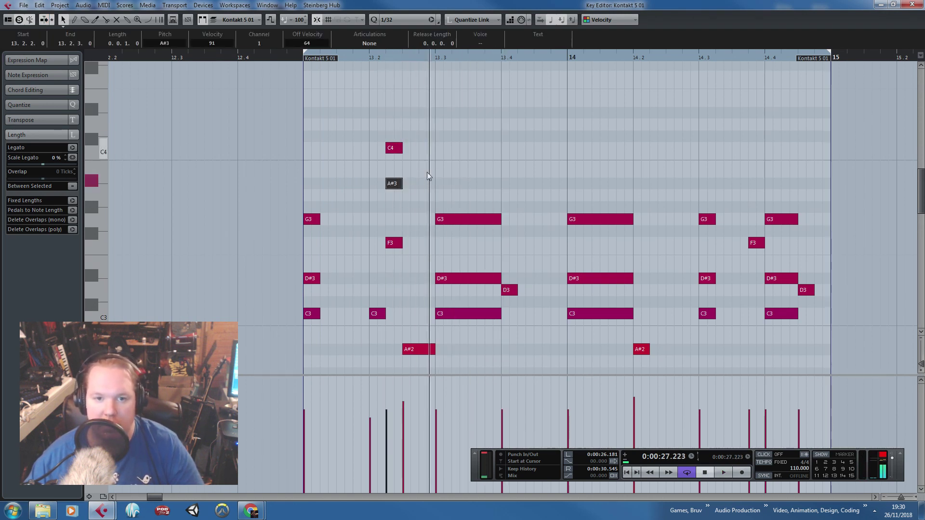
left_click_drag(418, 87, 774, 183)
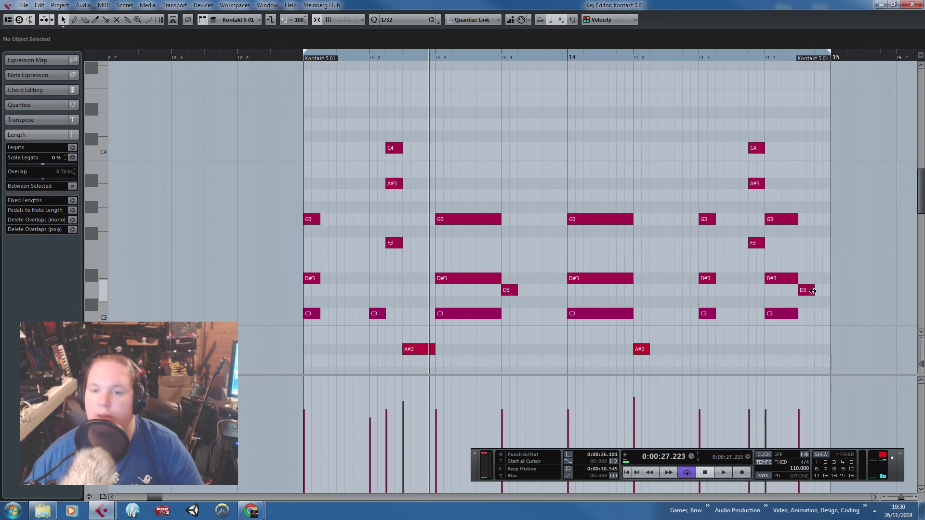
Copy the D3 notes at 13.4 and 14.4.3 up to A3 and F3, and play the pattern.
left_click_drag(862, 292, 507, 197)
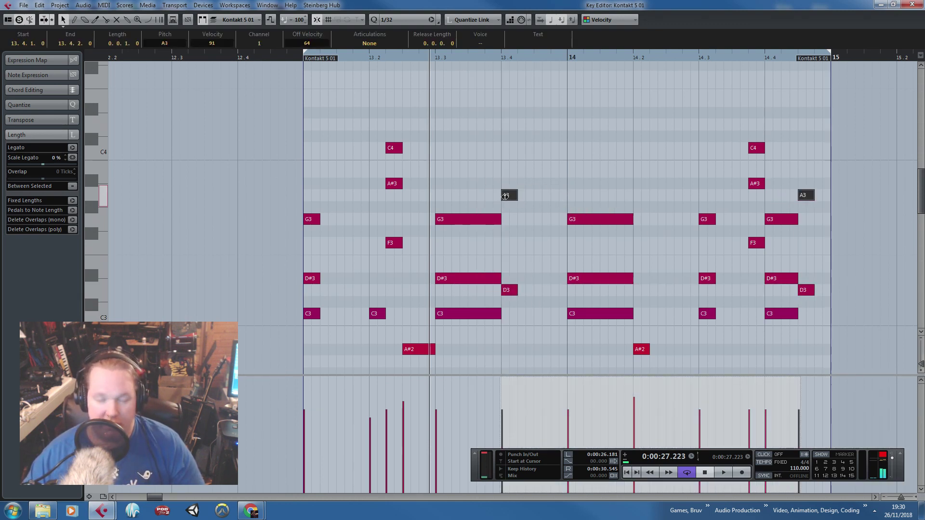
key("ctrl+d")
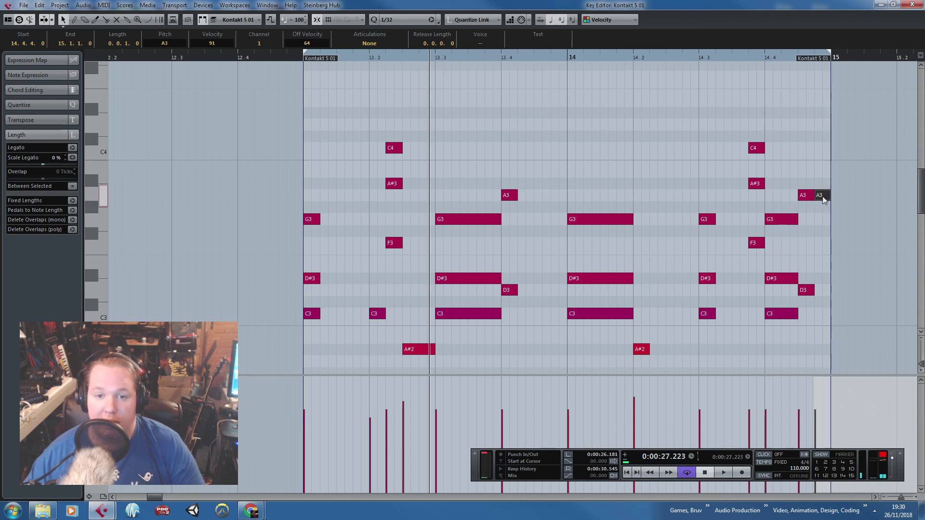
left_click_drag(822, 199, 510, 245)
key("space")
left_click(559, 161)
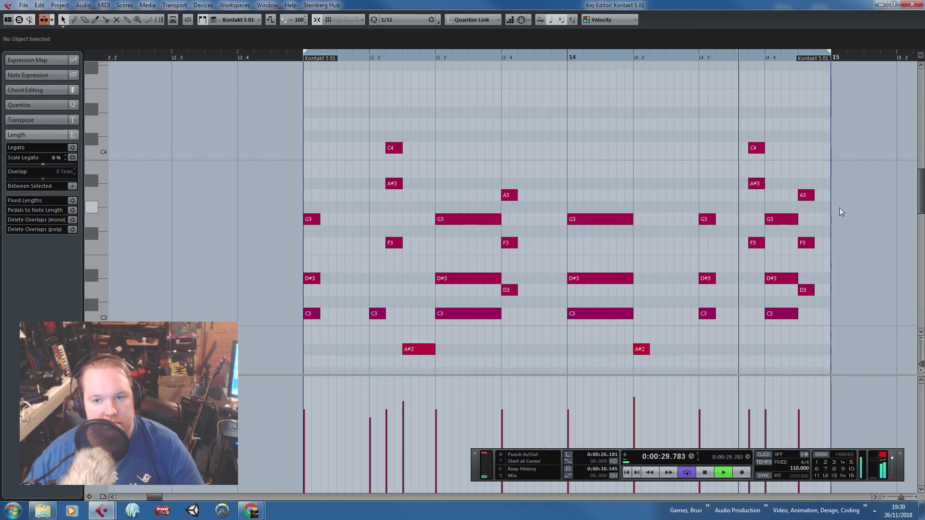
key("space")
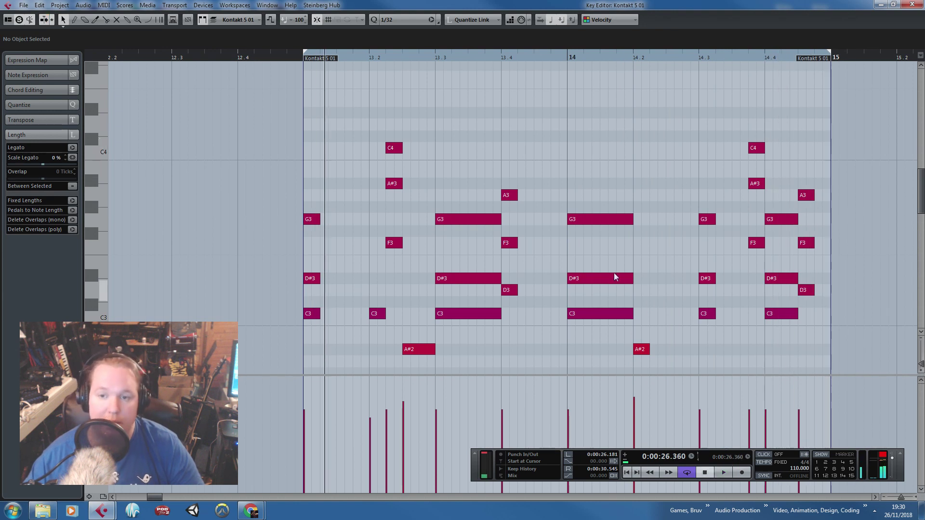
Copy the A#2 notes at 13.2.3 and 14.2 up to F3 and D#3, and play the pattern.
left_click_drag(679, 361, 402, 336)
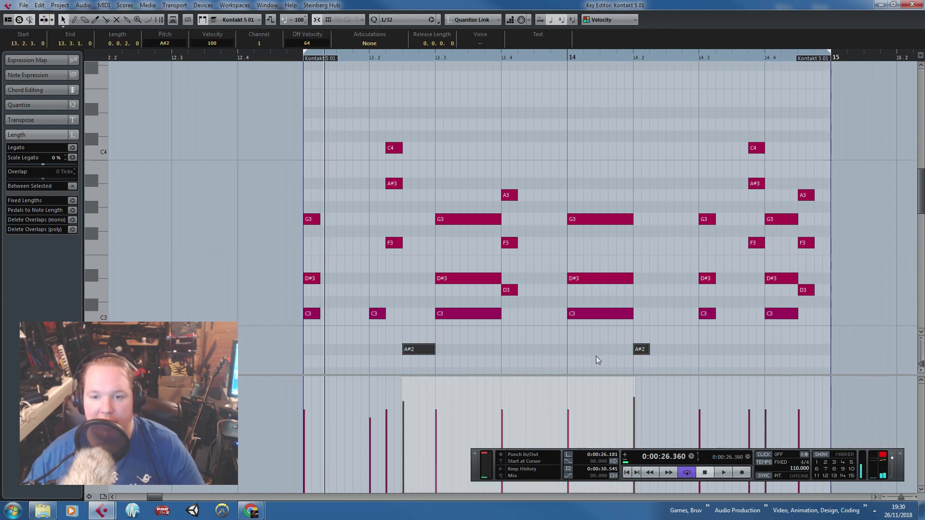
key("alt+d")
left_click_drag(678, 356, 424, 244)
key("alt+d")
left_click_drag(667, 243, 420, 290)
key("space")
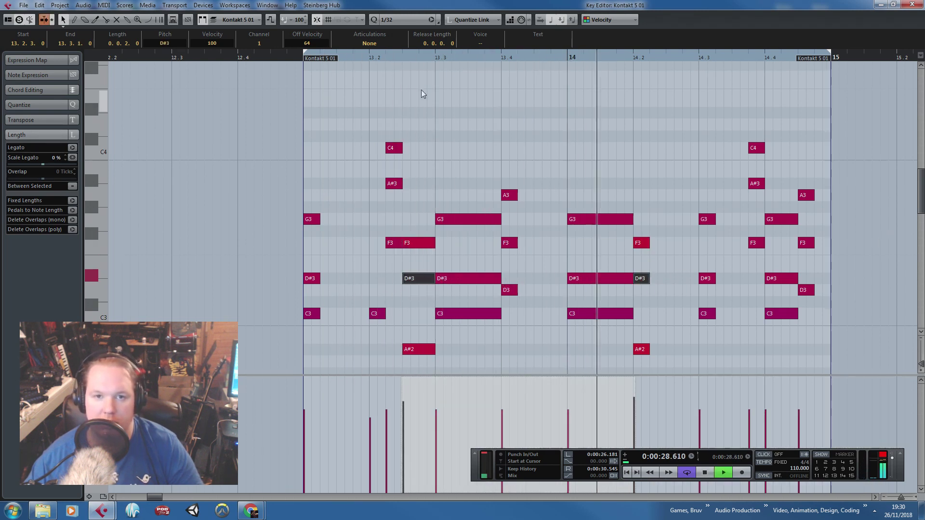
left_click(404, 57)
key("Up")
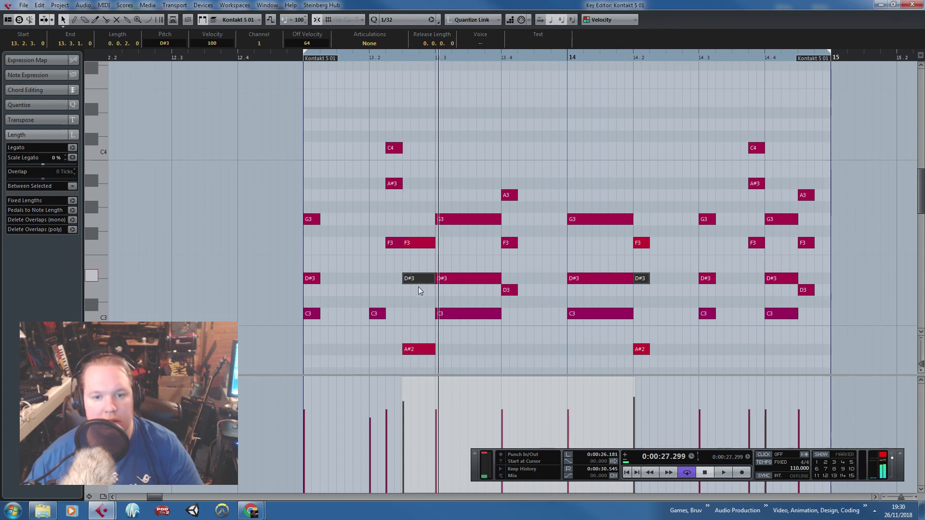
Audition the D#3 in the chords at 13.2.3 and 14.2, playing the pattern and trying an E3 copy at 14.2.
left_click(420, 279)
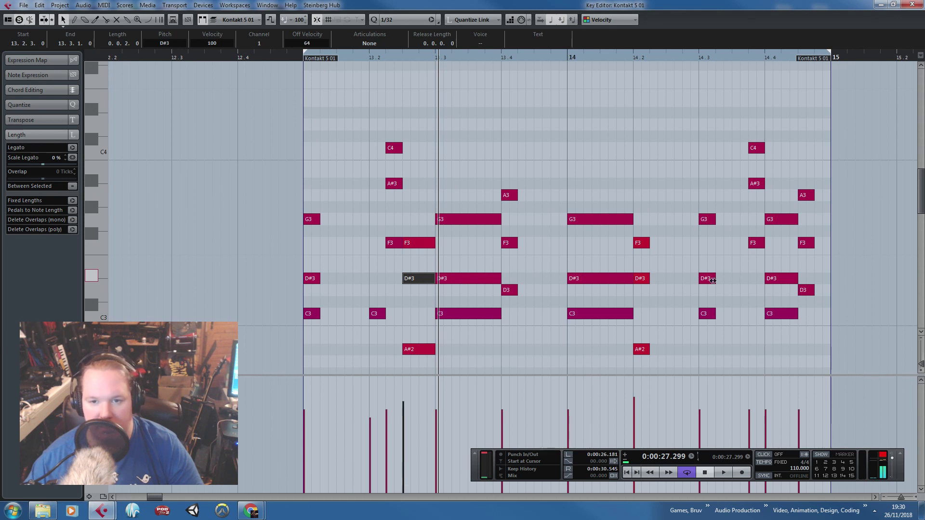
left_click(673, 230)
key("space")
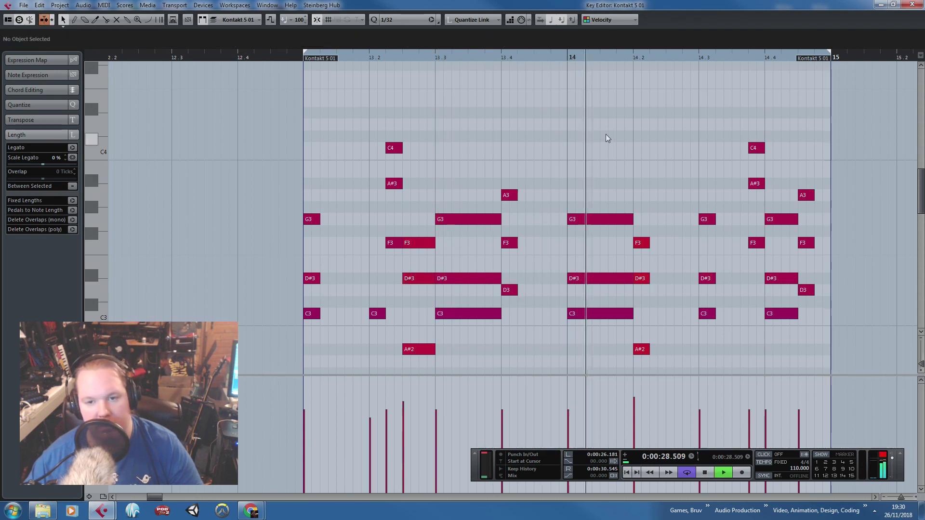
left_click(642, 280)
mouse_move(643, 280)
left_mouse_down()
mouse_move(642, 314)
mouse_move(643, 281)
left_mouse_up()
left_click(639, 63)
left_click(636, 57)
key("space")
key("space")
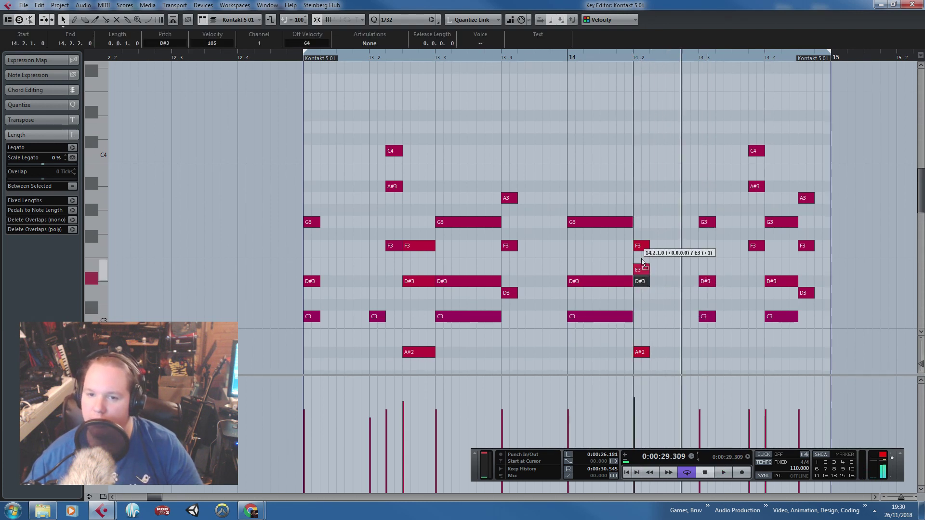
left_click(648, 228)
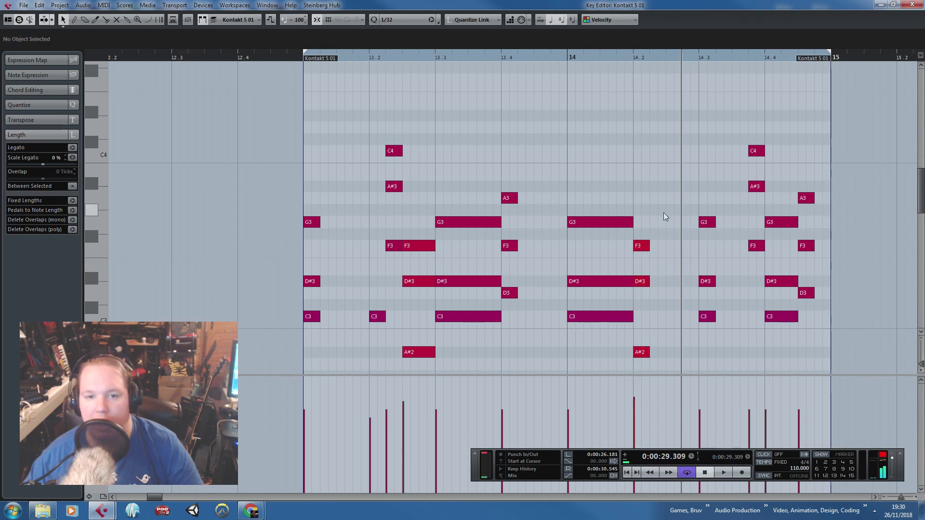
Lower the velocity of the A#2, D#3 and F3 chords at 13.2.3 and 14.2.
left_click_drag(418, 375, 432, 227)
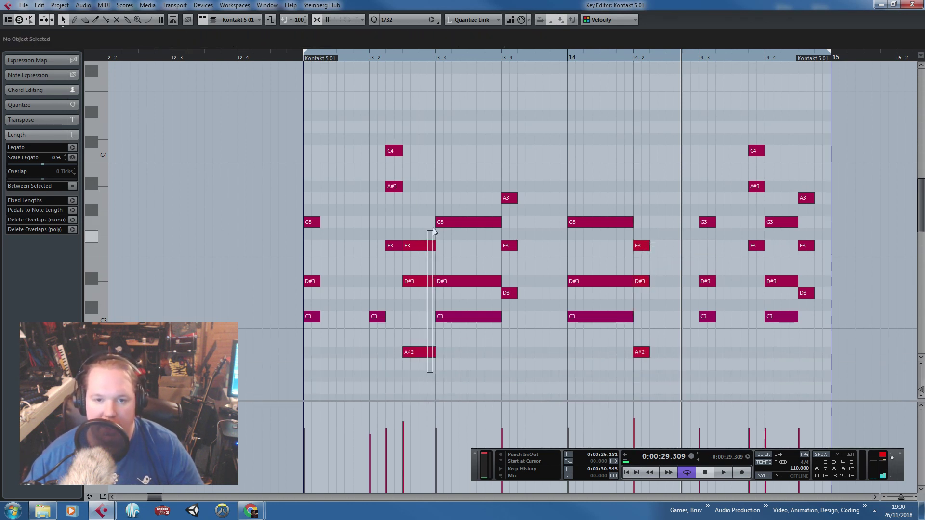
left_click_drag(675, 227, 634, 356)
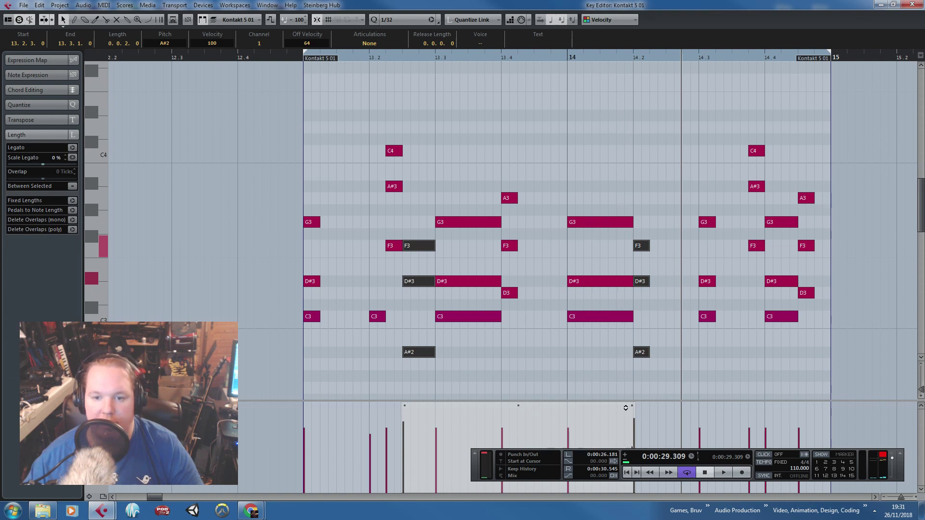
left_click(592, 355)
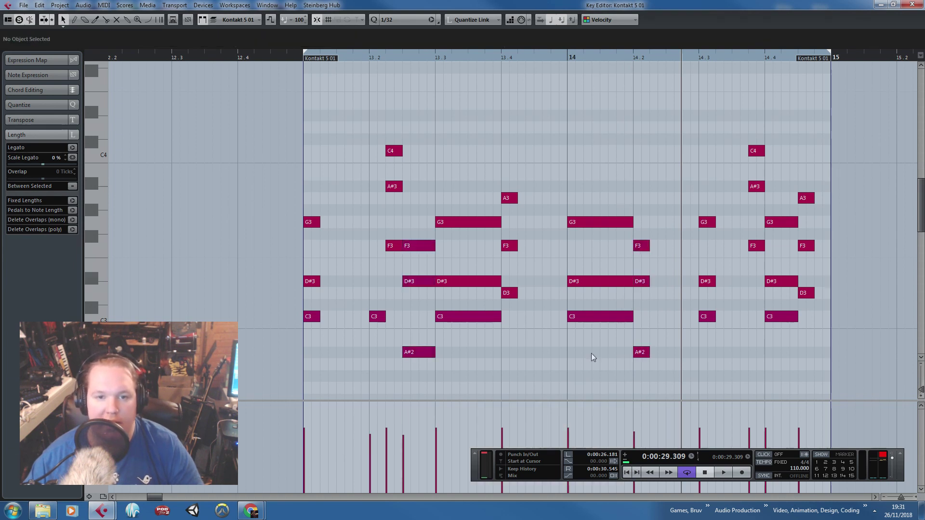
Copy the D#3 and G3 notes of the first chord above the C3 at 13.2 and play the pattern.
left_click(295, 57)
left_click(378, 318)
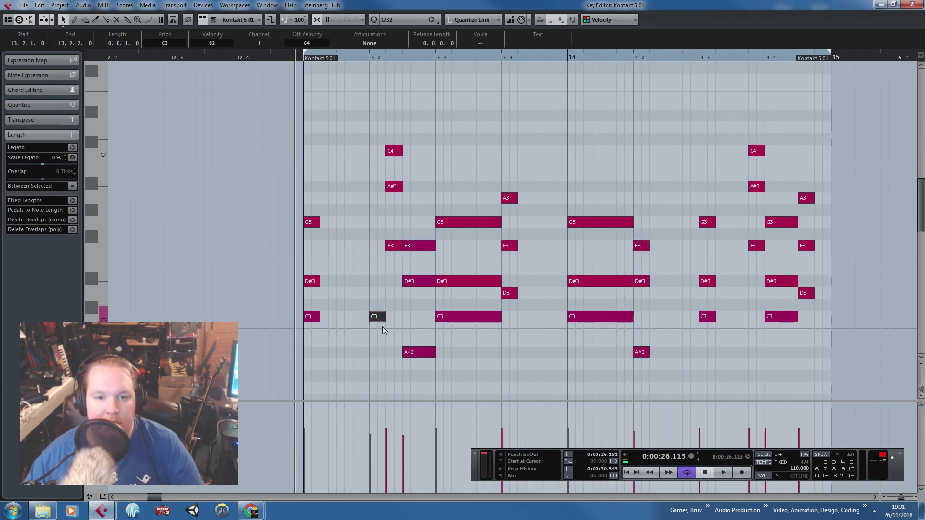
left_click_drag(336, 292, 388, 224)
key("ctrl+d")
left_click(464, 158)
key("space")
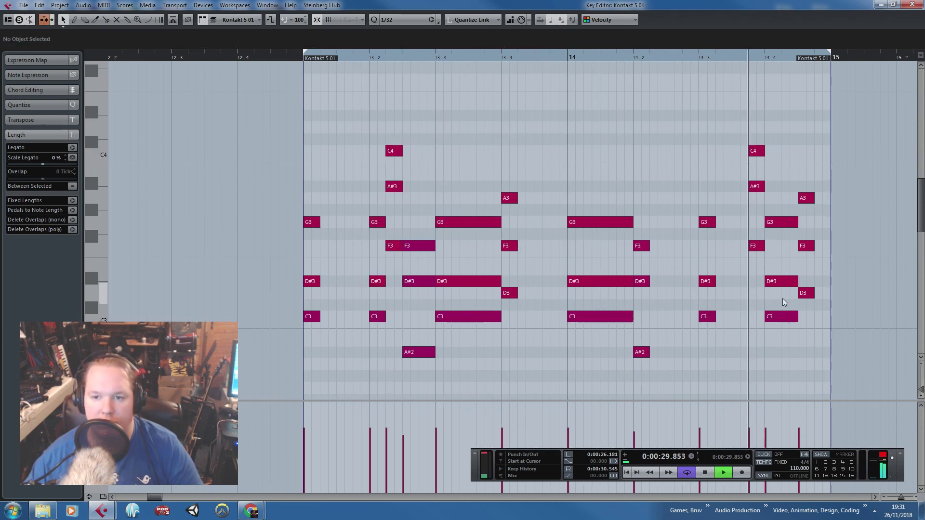
Shorten the chords at 13.2.3, 13.3, 14 and 14.4 to one sixteenth note and play the pattern.
key("space")
left_click_drag(774, 347, 776, 213)
left_click_drag(606, 210, 533, 346)
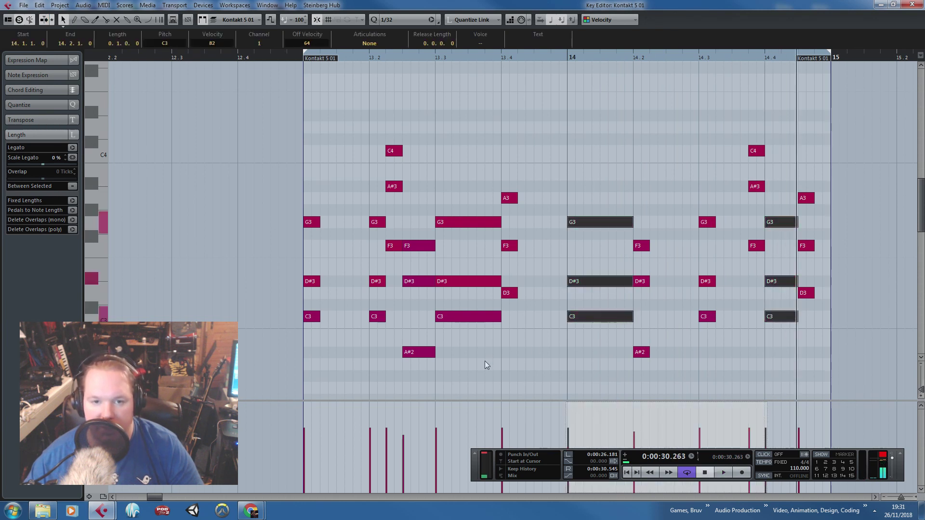
left_click_drag(482, 371, 427, 184)
left_click_drag(434, 247, 416, 247)
left_click_drag(445, 180, 485, 324)
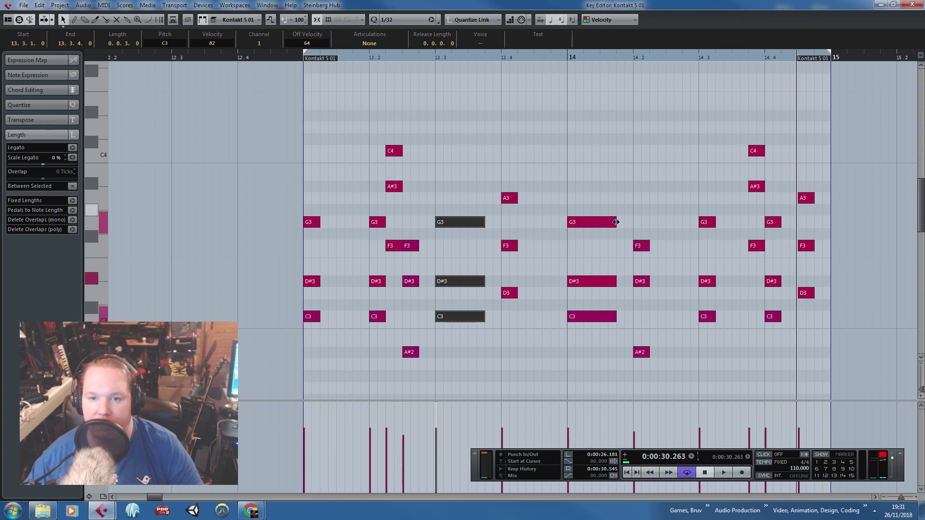
left_click_drag(594, 175, 617, 324)
left_click_drag(615, 282, 575, 282)
left_click(447, 63)
key("space")
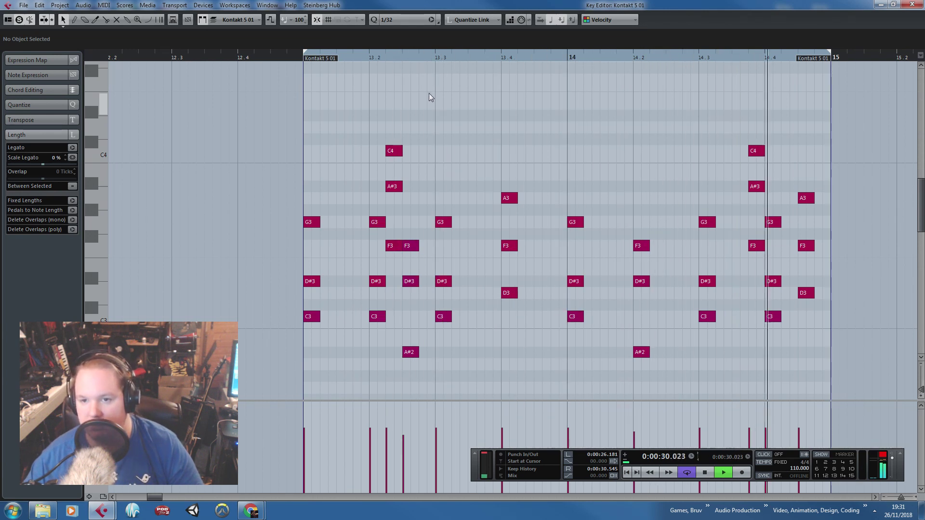
key("space")
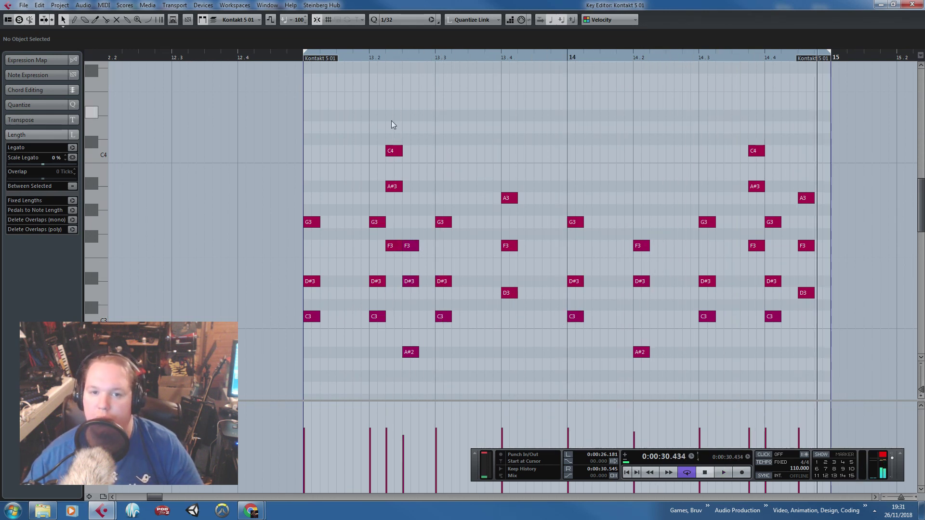
Move the C4 notes at 13.2.2 and 14.3.4 down an octave to C3 and play the pattern.
left_click_drag(809, 107, 395, 317)
scroll(390, 167, "up", 2)
left_click(473, 176)
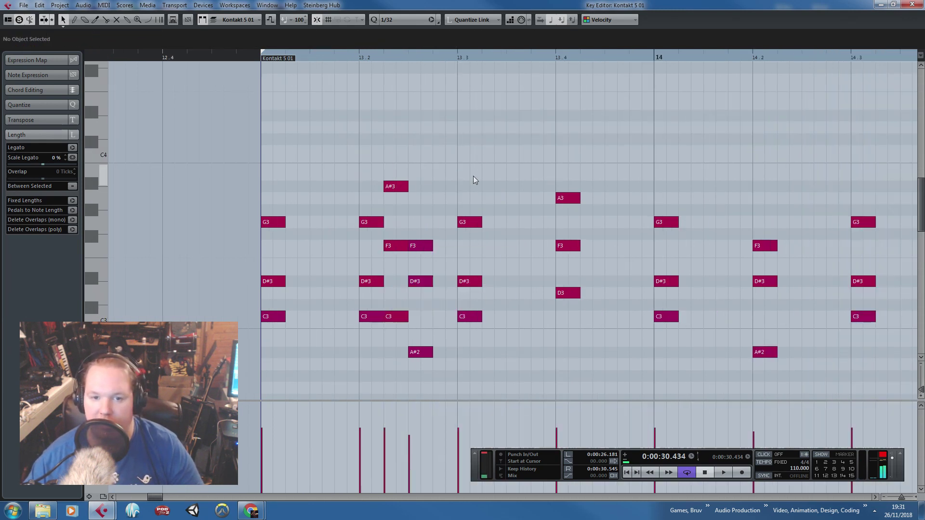
scroll(473, 176, "down", 2)
key("space")
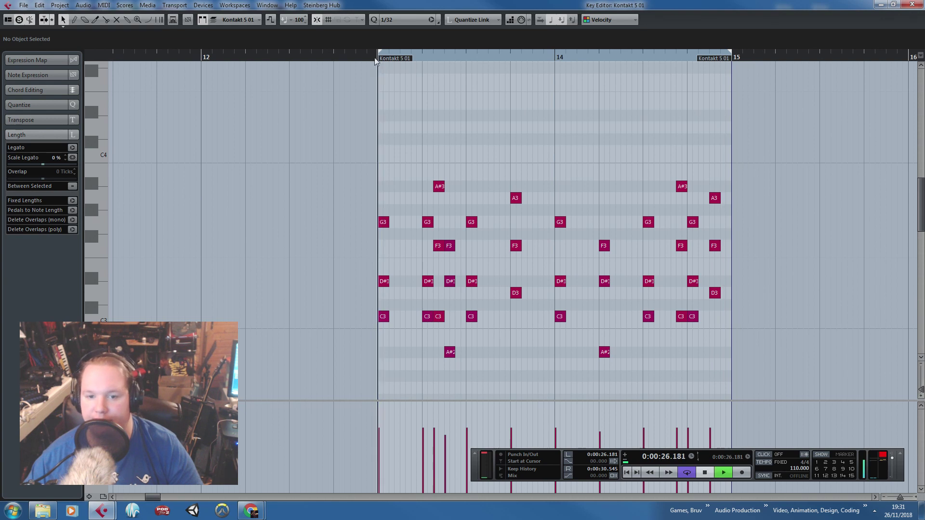
scroll(539, 167, "up", 2)
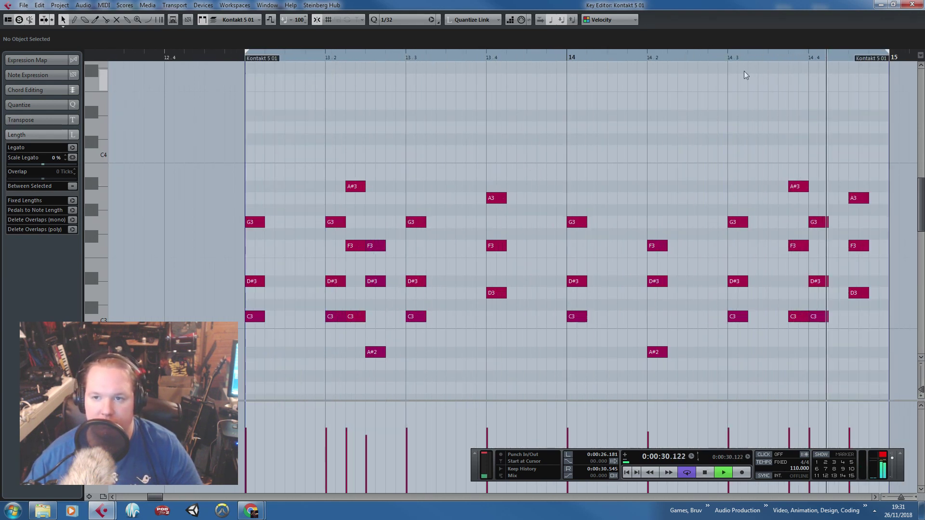
key("space")
Return to the project window, play the chords with drums and bass, and lower the chord track's volume to -3.35.
left_click(912, 5)
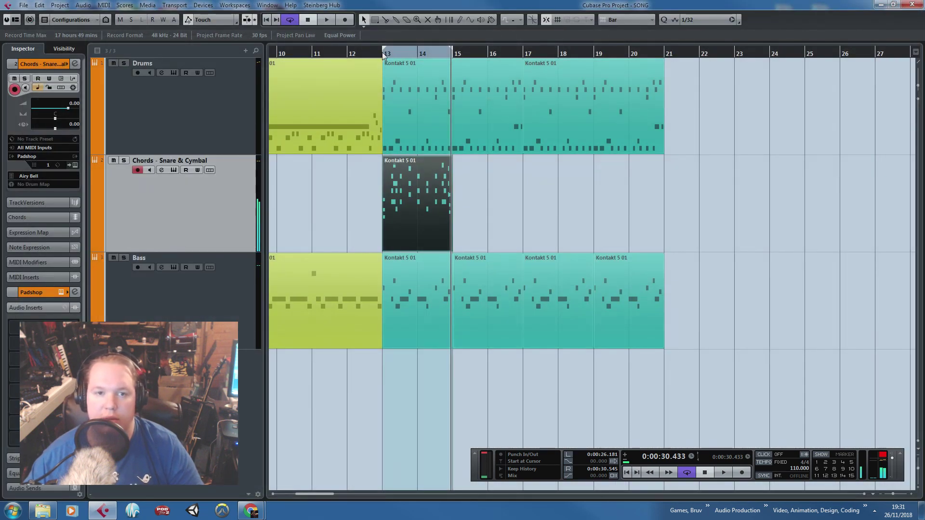
left_click(384, 54)
key("space")
left_click_drag(68, 108, 64, 108)
left_click(327, 226)
scroll(463, 285, "up", 3)
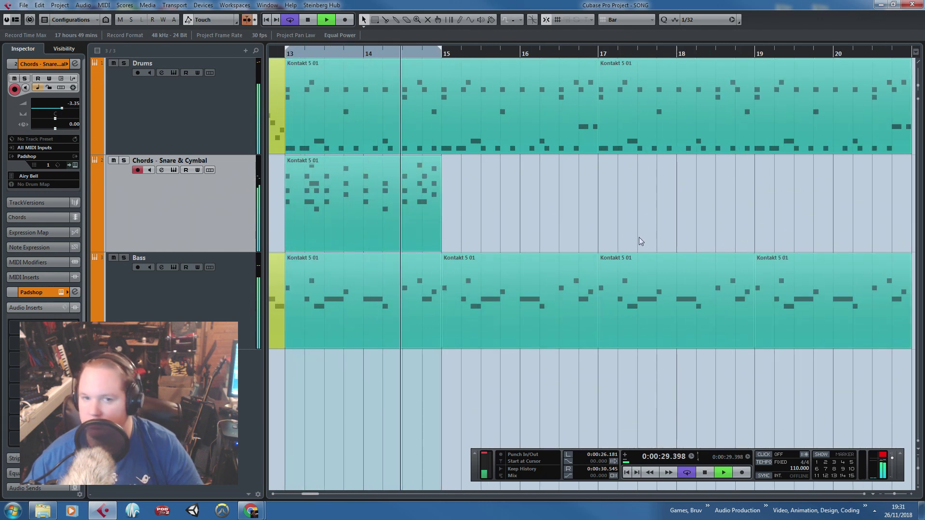
Reopen the chord part for note editing and delete the chords at 13.2.2 and 13.2.3.
double_click(358, 207)
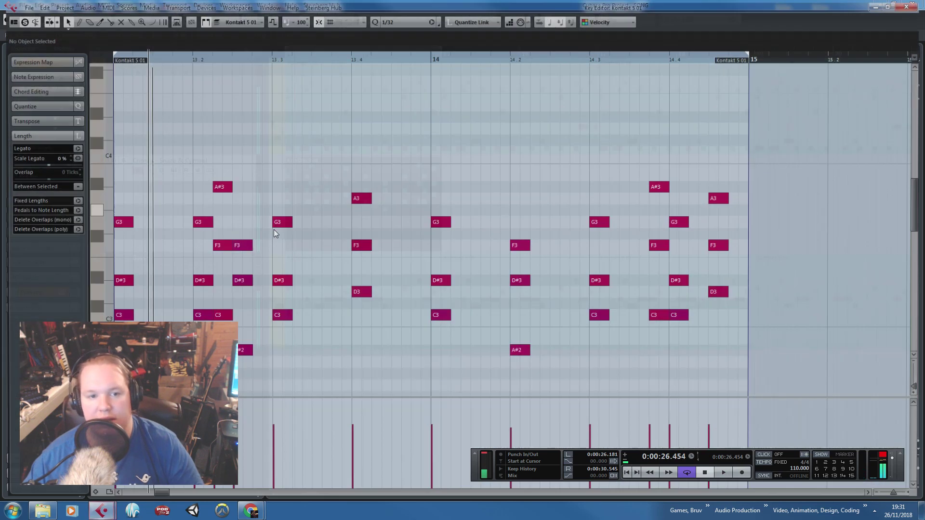
scroll(534, 178, "left", 2)
scroll(497, 222, "up", 2)
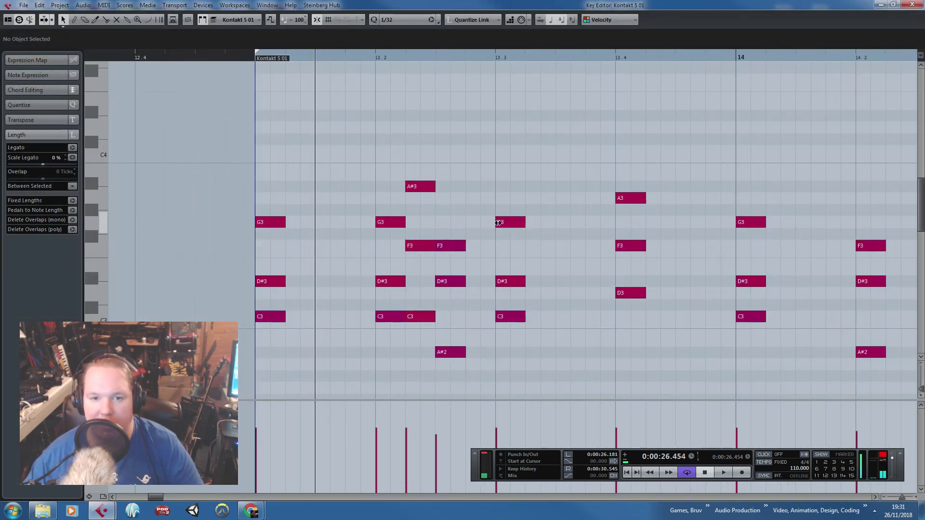
scroll(377, 182, "down", 2)
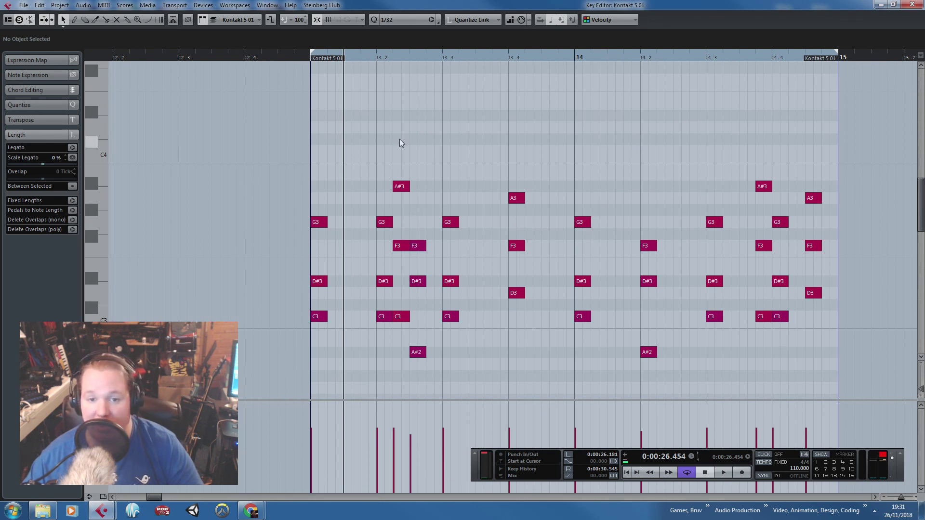
left_click_drag(400, 139, 422, 371)
key("Delete")
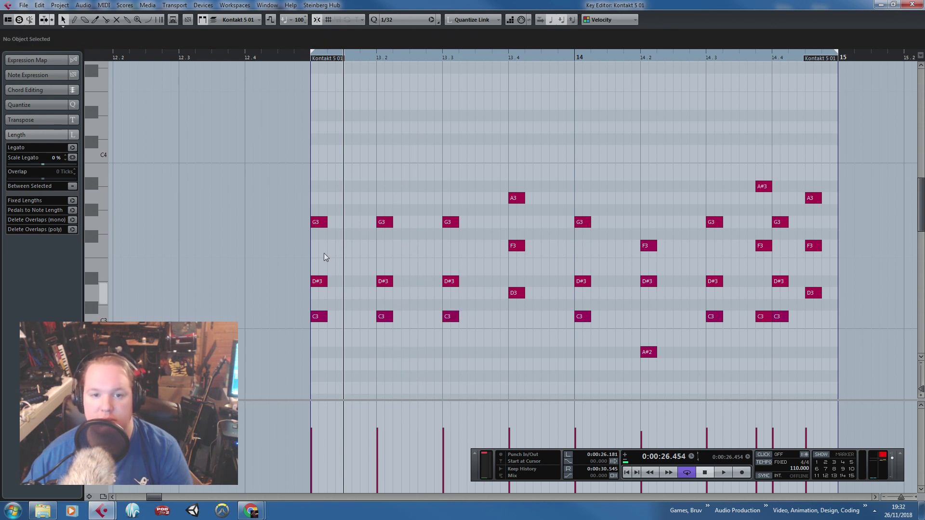
Try removing the chords at 14.3.4 and 14.4.3 from the chord pattern.
left_click_drag(296, 182, 471, 354)
left_click(471, 355)
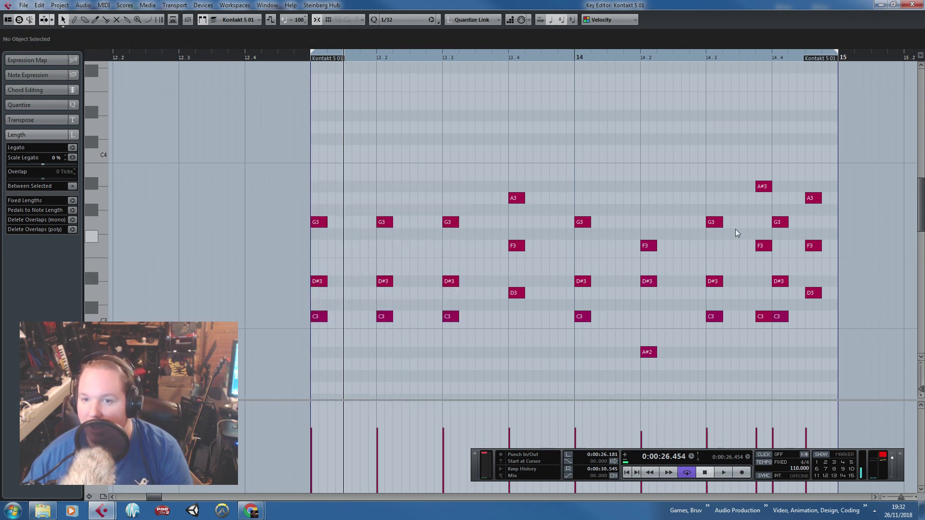
left_click_drag(750, 134, 764, 356)
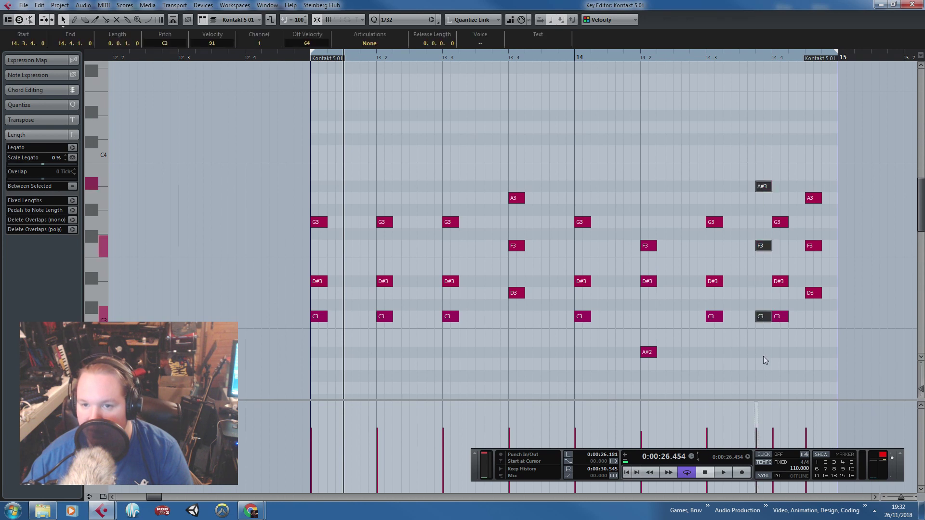
key("Delete")
left_click_drag(852, 342, 814, 160)
key("Delete")
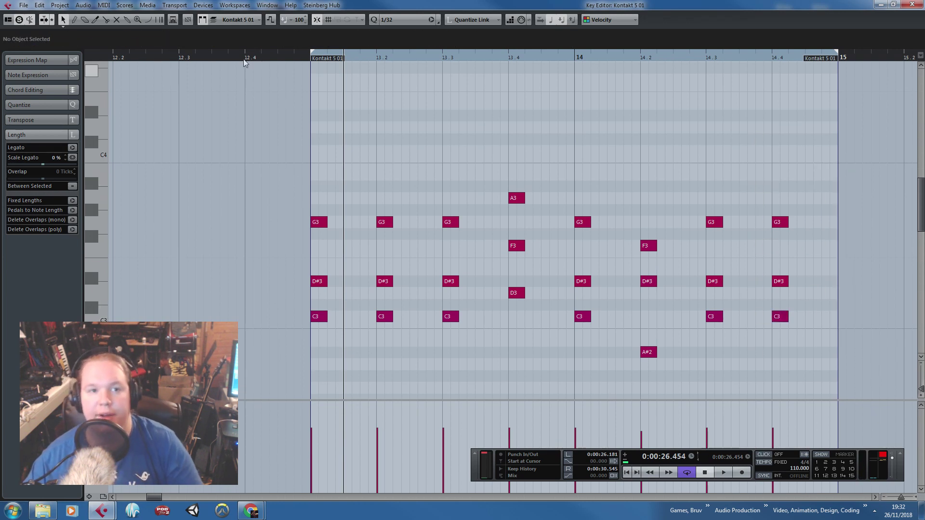
Play the pattern from bar 13 and return to the project window to hear it with drums and bass.
left_click(295, 56)
key("space")
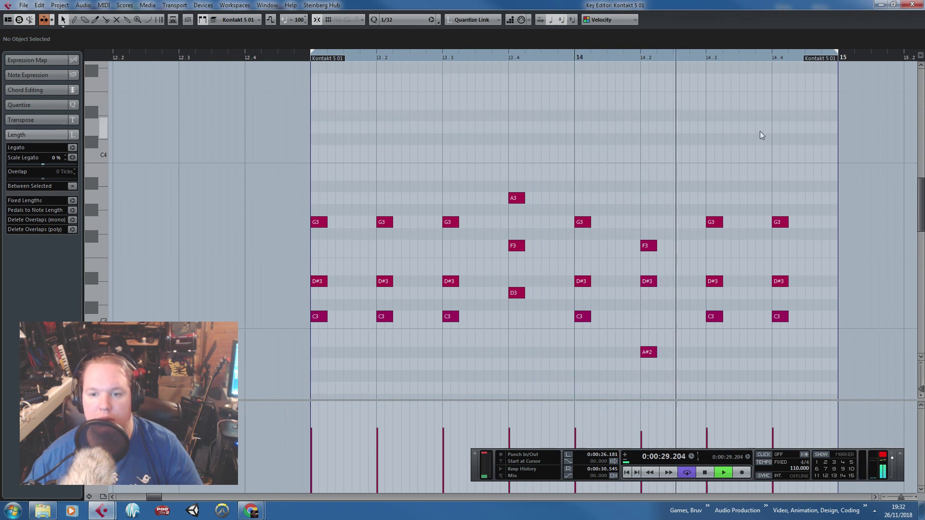
left_click(912, 4)
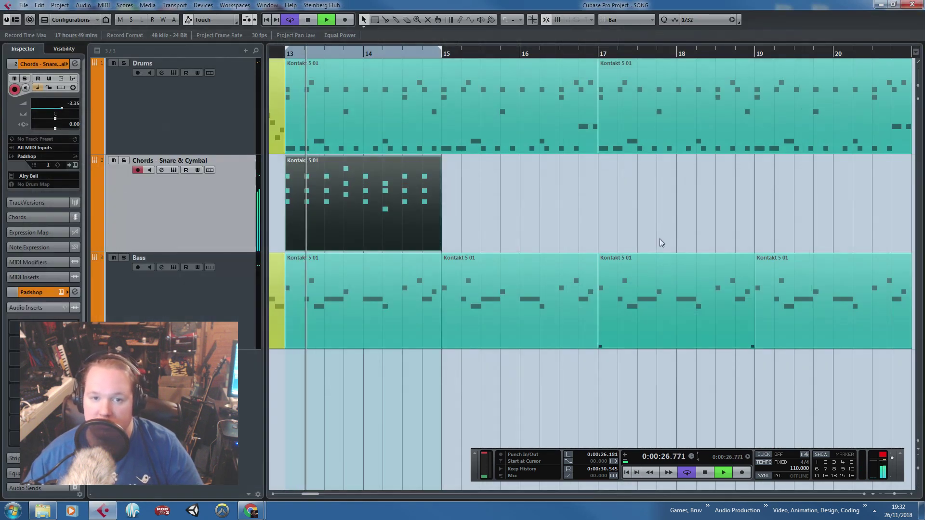
left_click(660, 239)
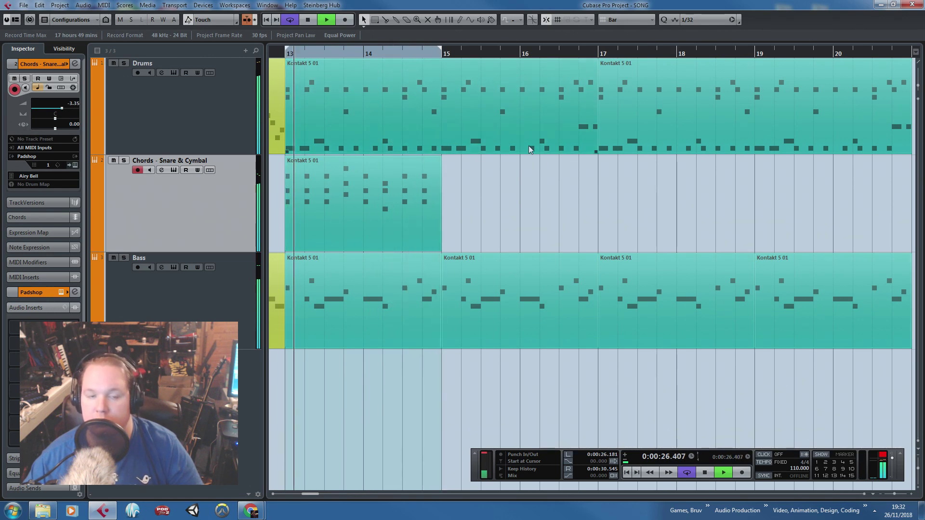
Reopen the chord part for note editing and undo the recent chord deletions and the octave shift of the C4 notes.
double_click(391, 164)
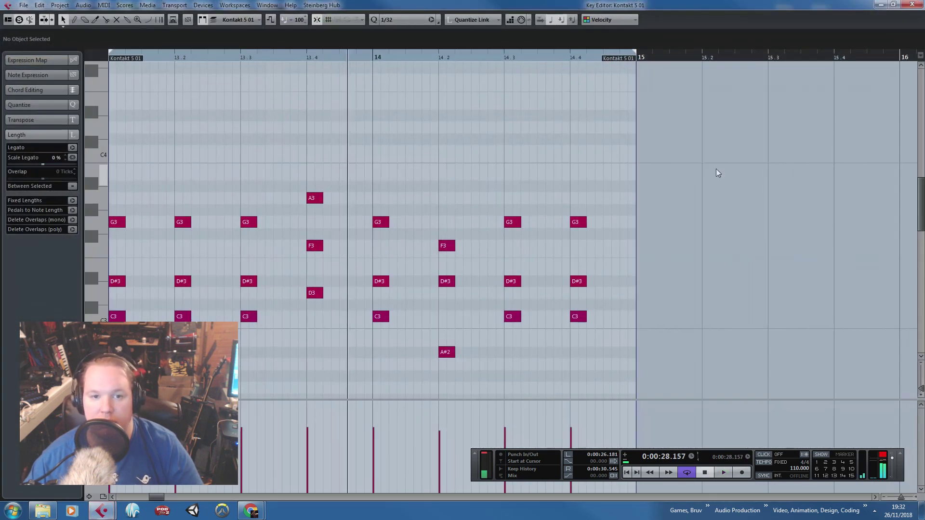
key("ctrl+z")
key("ctrl+z")
key("ctrl+z")
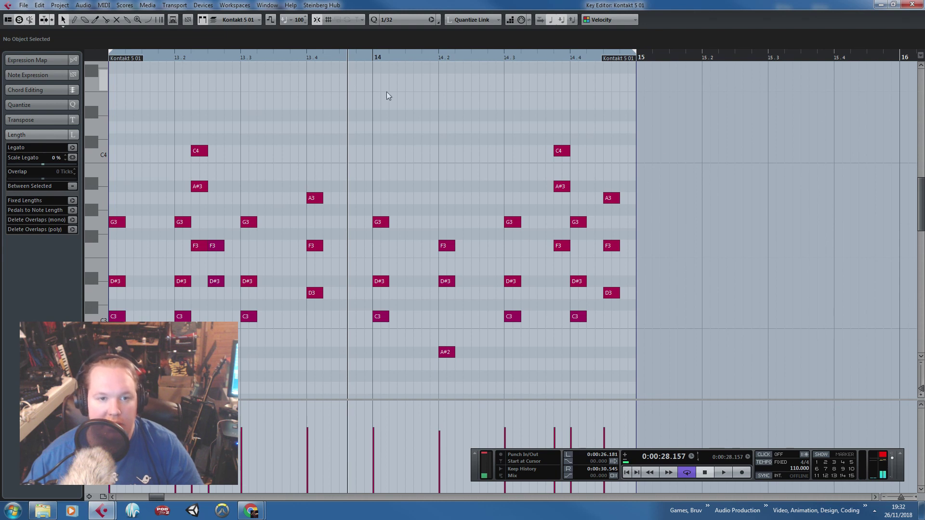
Try deleting all the on-beat chords from 13 to 14.4, keeping only the off-beat ones, and play the pattern from bar 13.
left_click_drag(301, 85, 171, 97)
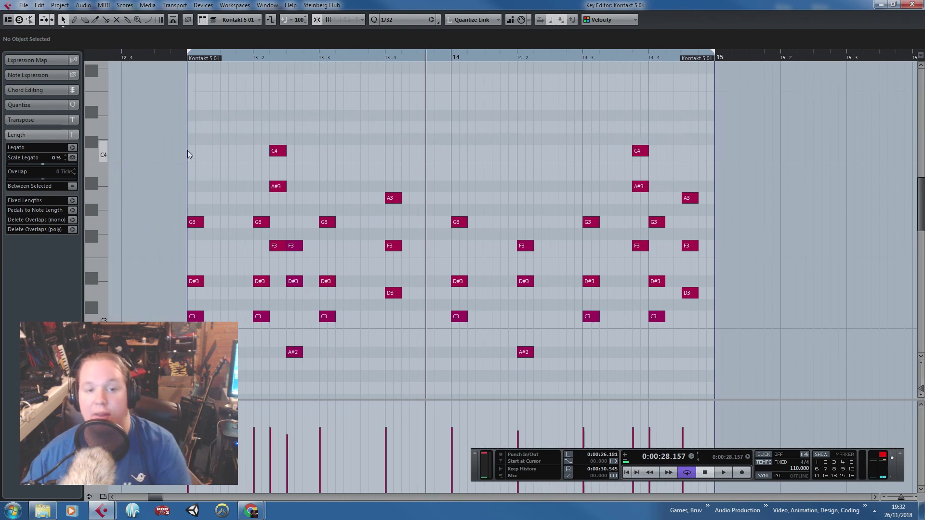
left_click_drag(166, 148, 262, 352)
key("Delete")
left_click_drag(331, 333, 325, 173)
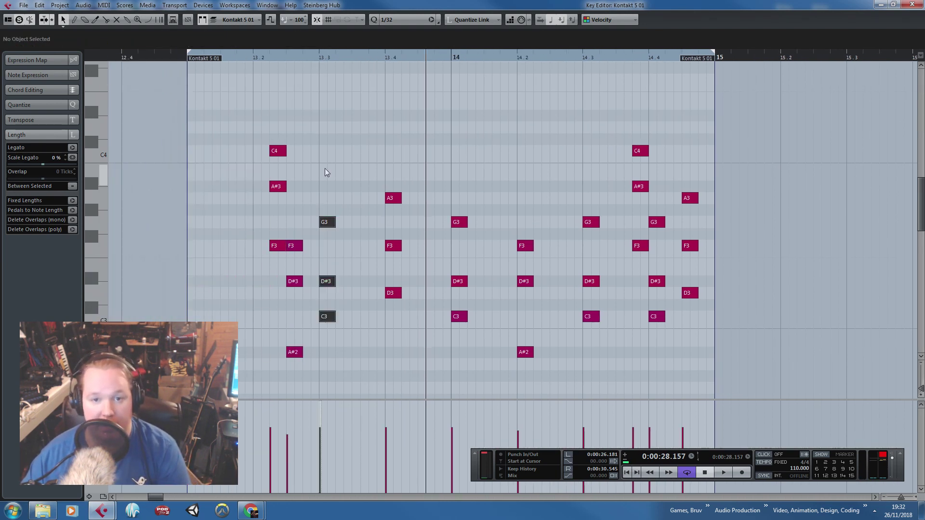
key("Delete")
left_click_drag(367, 131, 587, 385)
key("Delete")
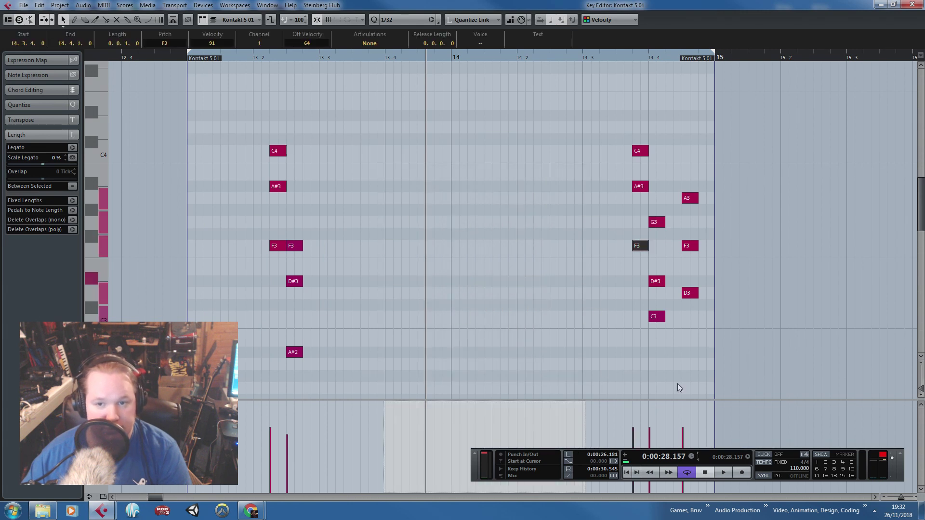
mouse_move(725, 364)
left_mouse_down()
mouse_move(675, 241)
mouse_move(671, 367)
mouse_move(660, 198)
left_mouse_up()
key("Delete")
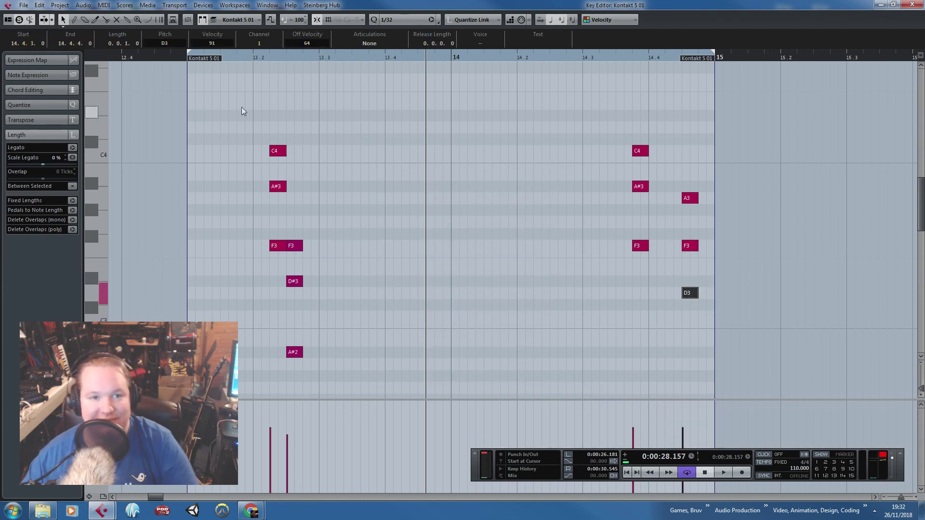
left_click(181, 57)
key("space")
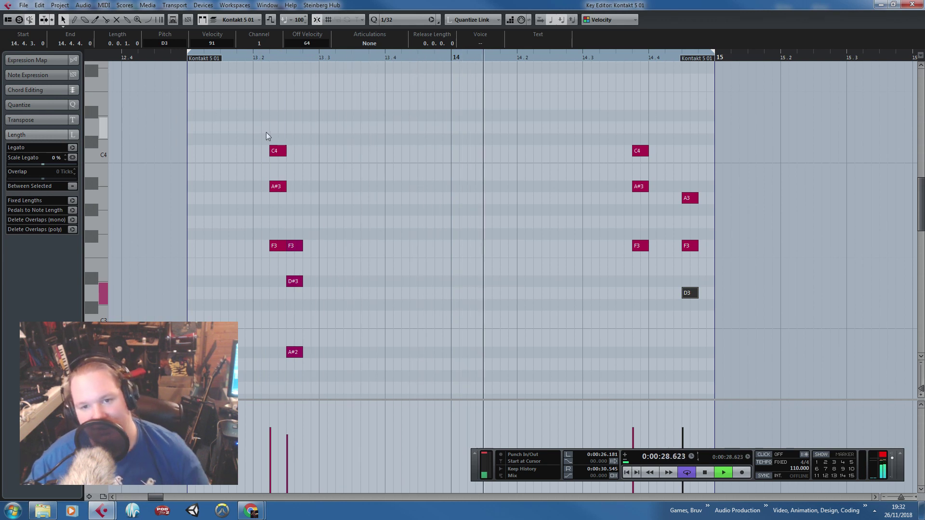
Undo the deletions of the on-beat chords.
key("ctrl+z")
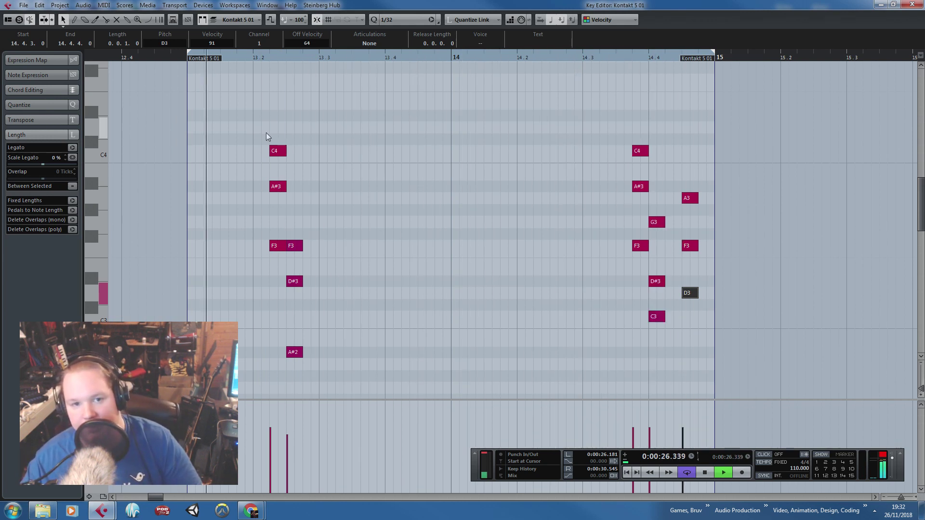
key("ctrl+z")
key("ctrl+z")
key("ctrl+z")
key("ctrl+z")
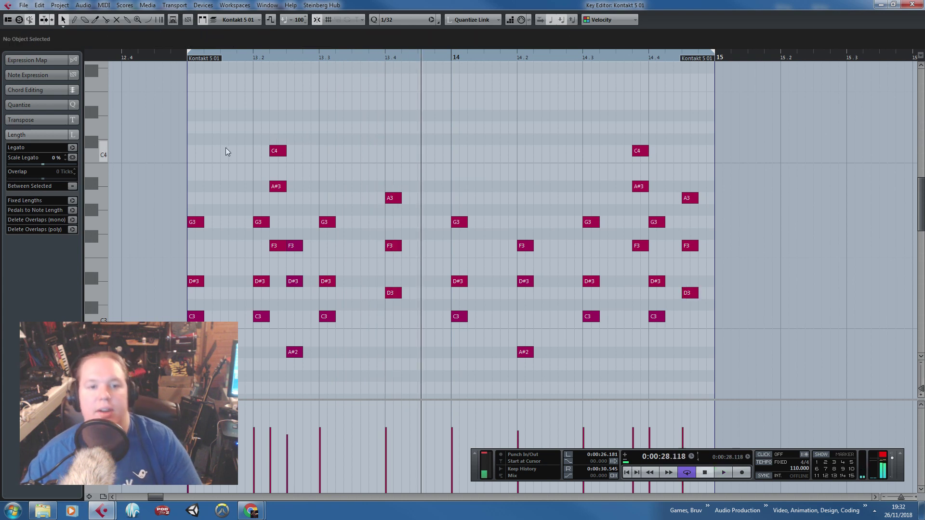
Move the chords at 13, 13.3 and 13.4 to 13.1.3, 13.3.3 and 13.4.3, and delete the chord at 13.2.
left_click_drag(212, 168, 227, 223)
key("Delete")
left_click(325, 195)
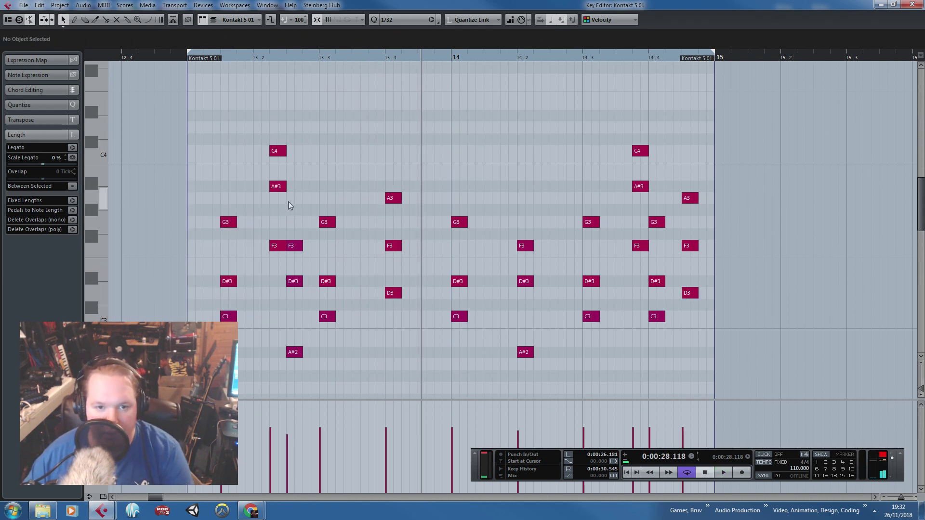
left_click_drag(316, 172, 337, 320)
left_click_drag(324, 285, 356, 286)
left_click_drag(380, 185, 407, 303)
left_click_drag(397, 246, 429, 245)
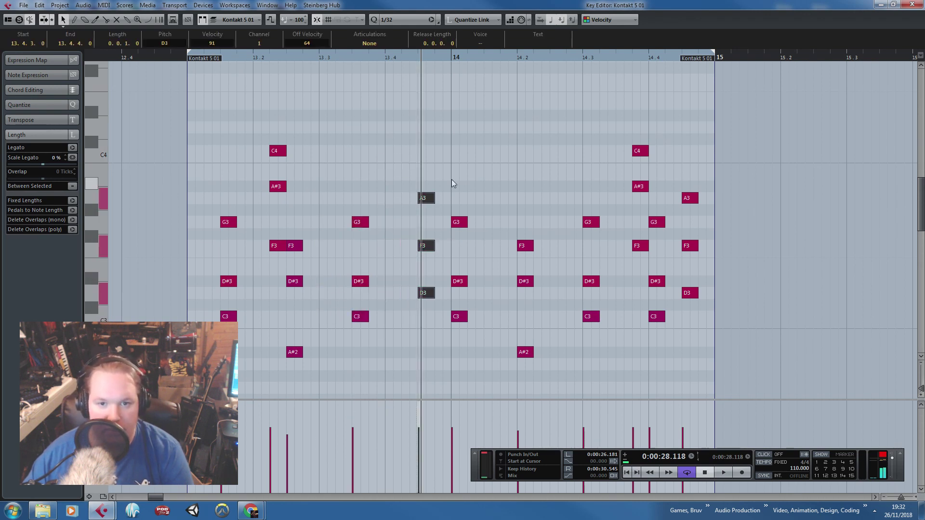
Move the chords at 14 and 14.2 half a beat later to 14.1.3 and 14.2.3.
left_click_drag(452, 183, 475, 342)
left_click_drag(460, 282, 490, 281)
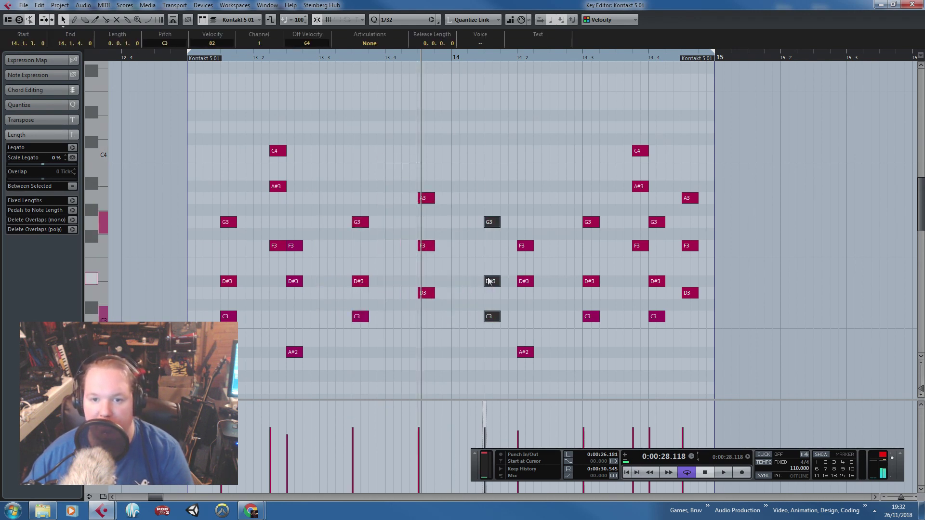
left_click_drag(506, 229, 535, 398)
left_click_drag(527, 229, 564, 231)
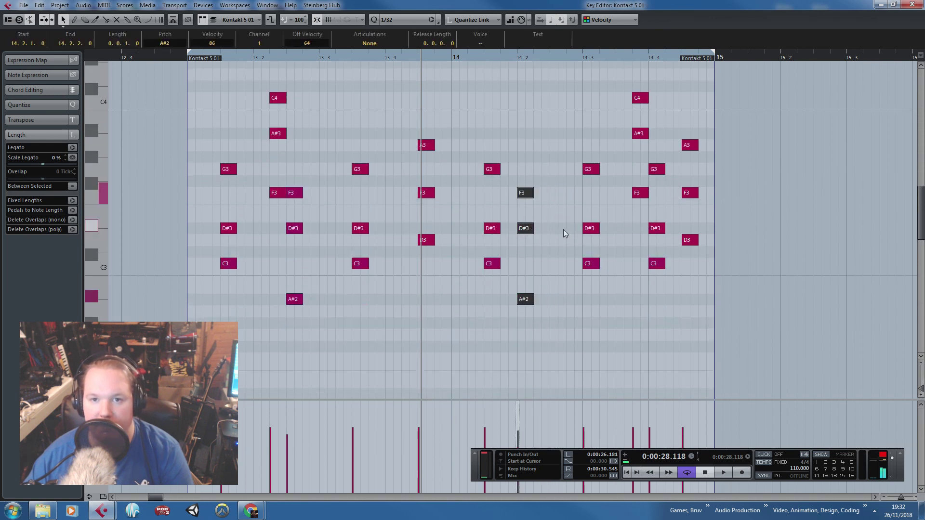
key("ctrl+Right")
Delete the chords at 14.3 and 14.4 and move the chord at 14.3.4 to 14.3.3.
left_click_drag(608, 312, 591, 126)
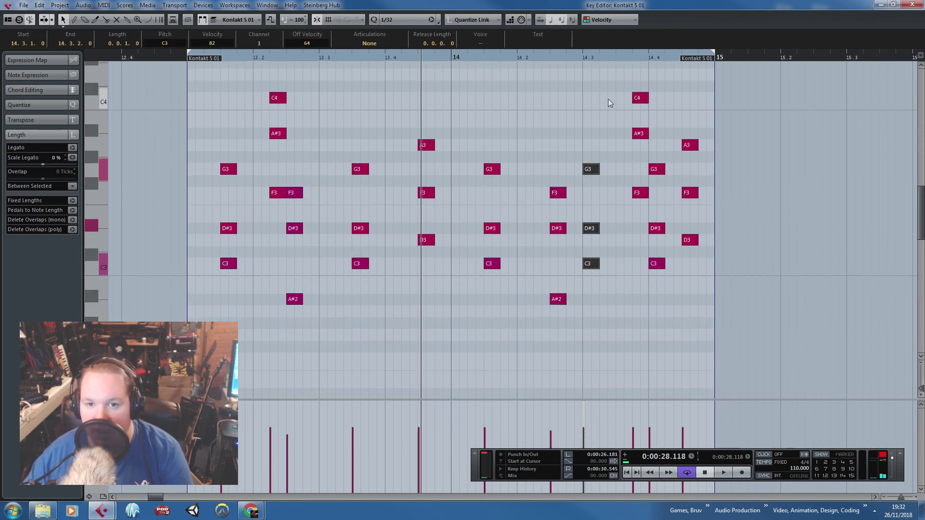
key("Delete")
left_click_drag(612, 77, 625, 193)
left_click_drag(654, 144, 659, 289)
key("Delete")
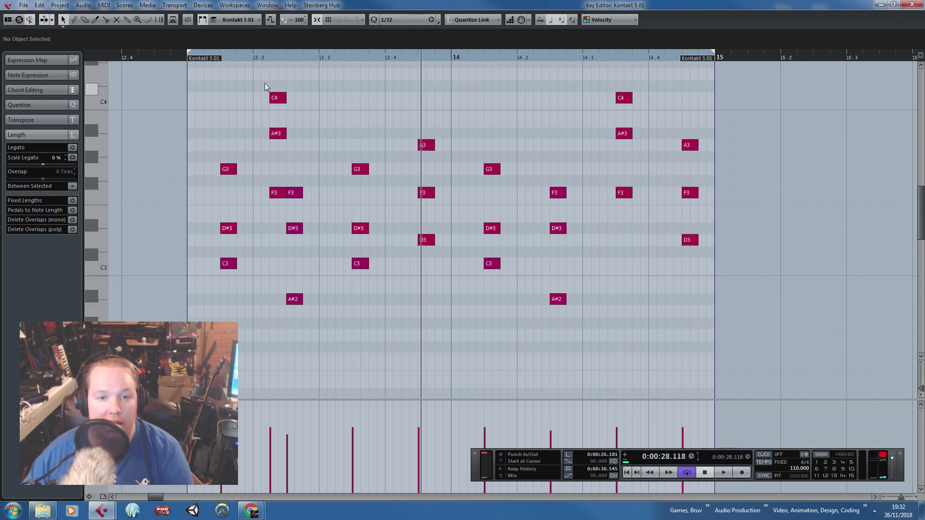
Delete the chord at 13.2.2 and play the off-beat pattern from bar 13.
left_click_drag(262, 85, 273, 202)
key("Delete")
left_click(294, 299)
scroll(248, 135, "up", 2)
left_click(244, 121)
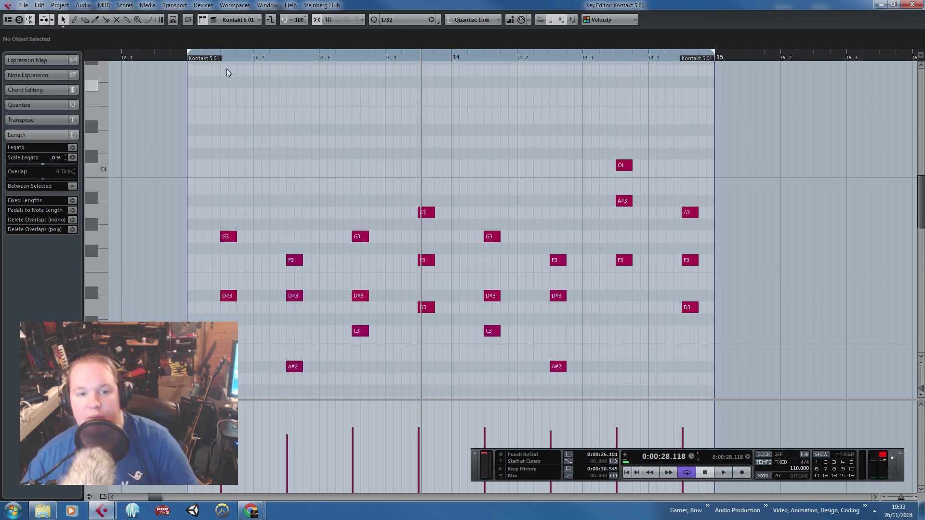
left_click_drag(182, 56, 182, 60)
key("space")
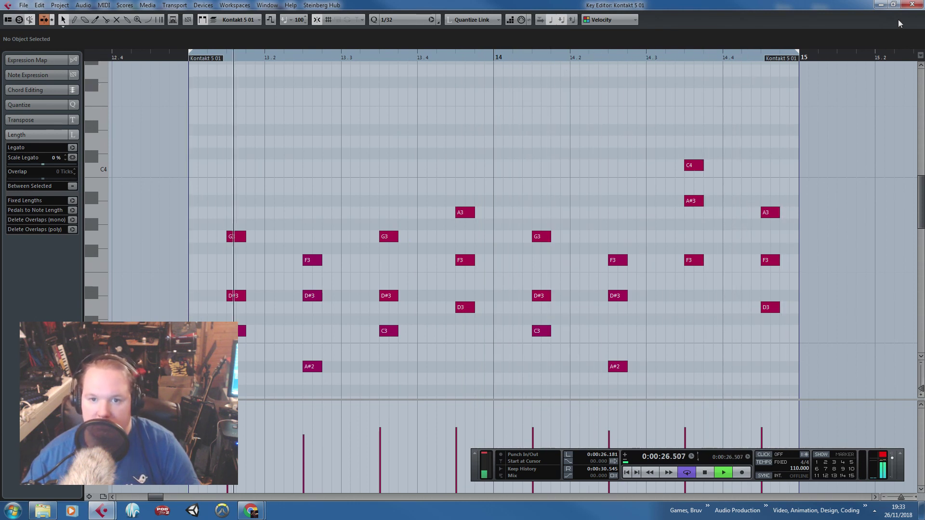
Move the C4 note at 14.3.3 down an octave to C3 and play the pattern.
key("space")
left_click_drag(694, 166, 694, 330)
left_click(614, 154)
key("space")
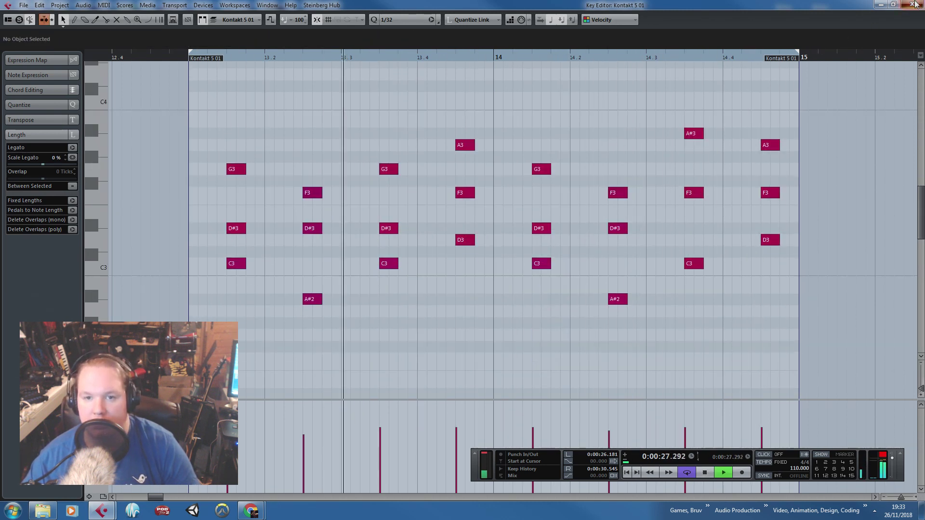
In the project window, lower the chord track's volume to -5.45 and duplicate the two-bar chord part three times up to bar 21.
left_click(919, 3)
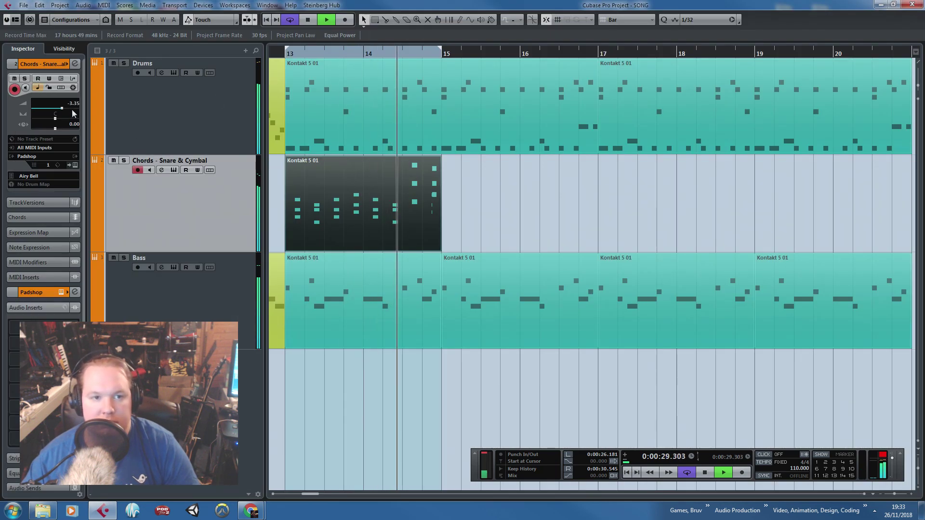
left_click_drag(62, 108, 59, 111)
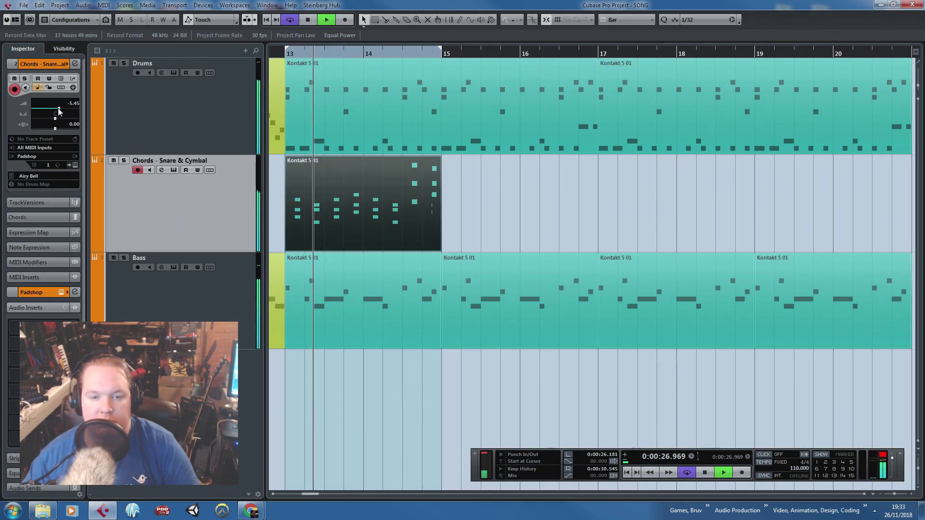
left_click_drag(615, 204, 434, 206)
key("ctrl+d")
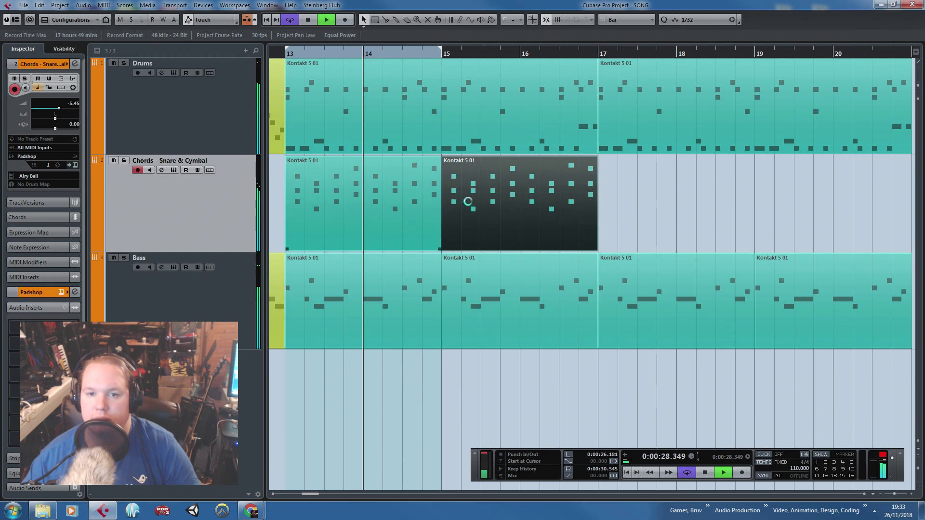
key("ctrl+d")
key("ctrl+d")
Extend the end of the playback loop to bar 21 and listen to the whole section.
key("g")
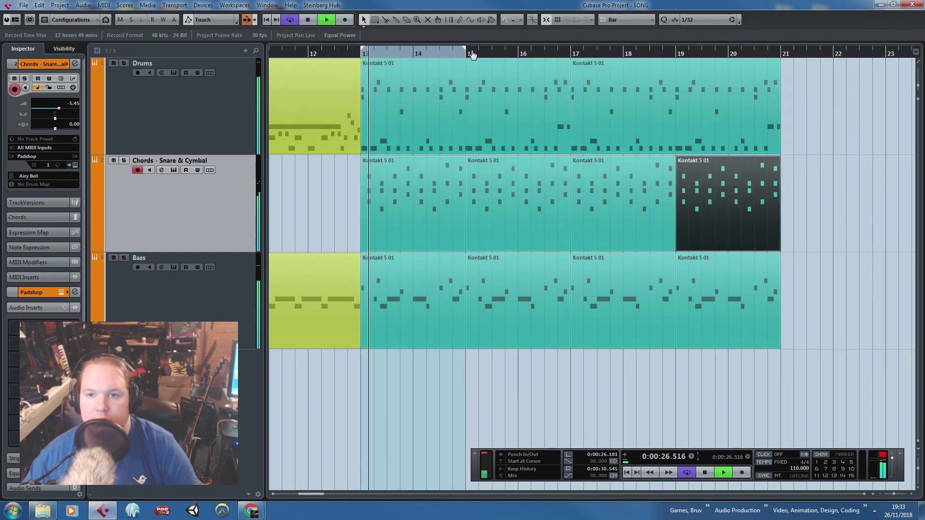
left_click_drag(466, 51, 781, 52)
left_click(790, 106)
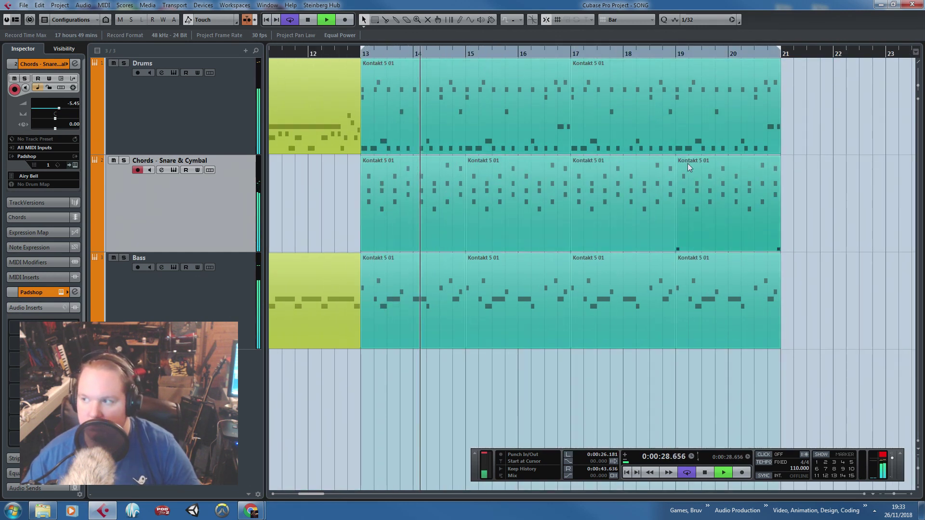
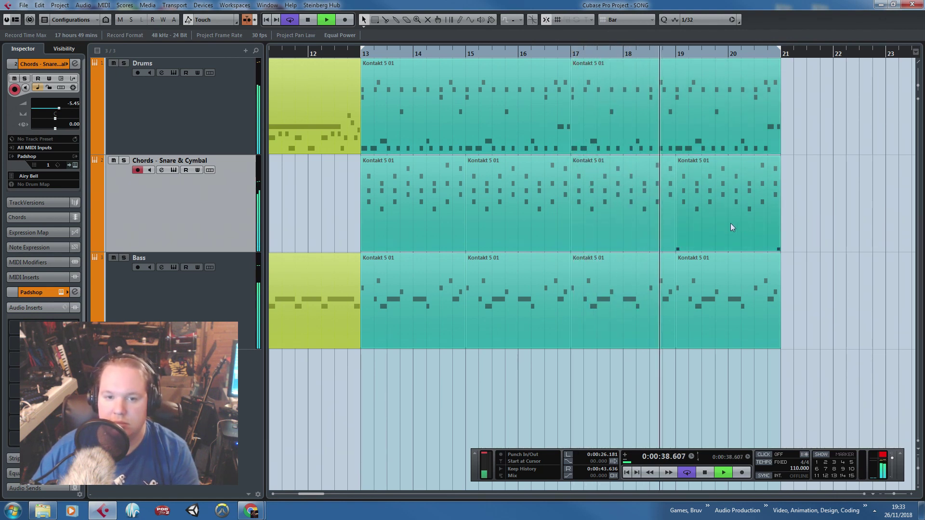
Stop playback, copy a four-bar bass part onto the chord track at bar 5, and open the copy for note editing.
left_click_drag(671, 359, 255, 383)
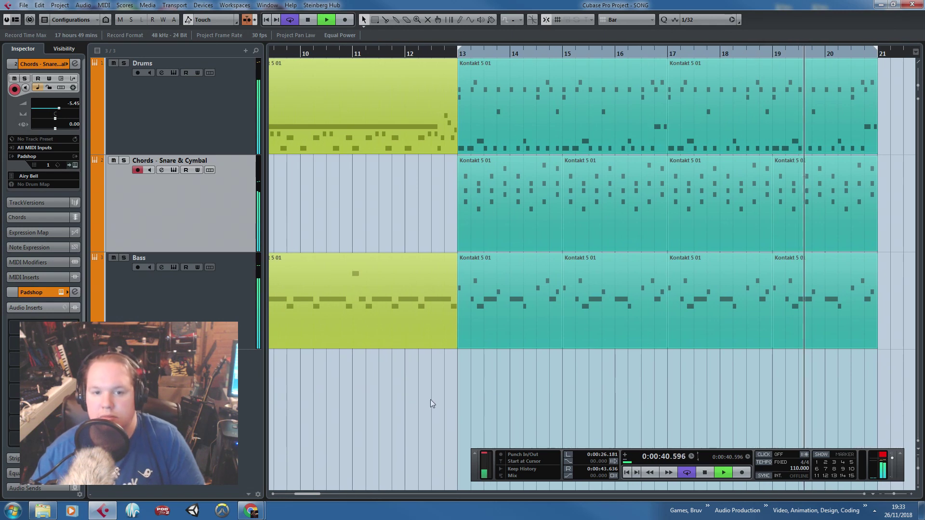
scroll(435, 395, "down", 3, "ctrl")
left_click_drag(414, 383, 248, 385)
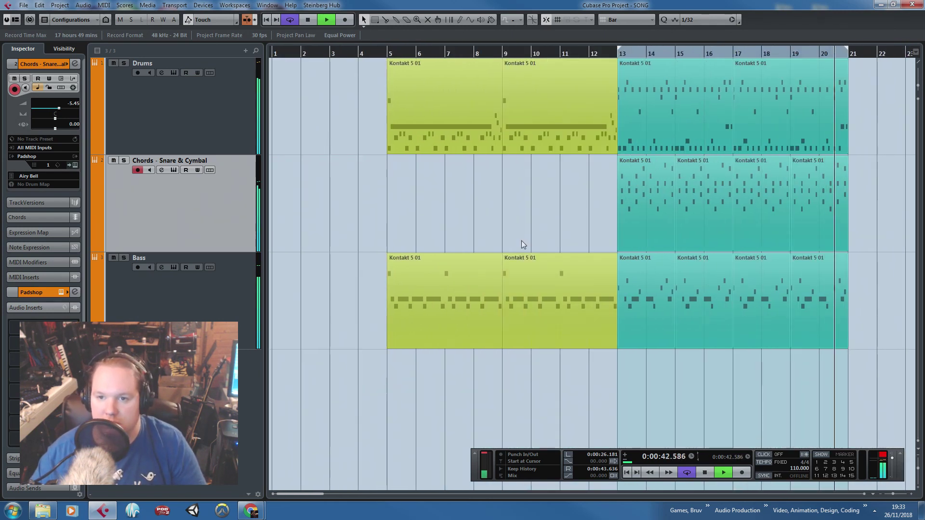
key("space")
scroll(340, 246, "up", 2)
left_click(479, 304)
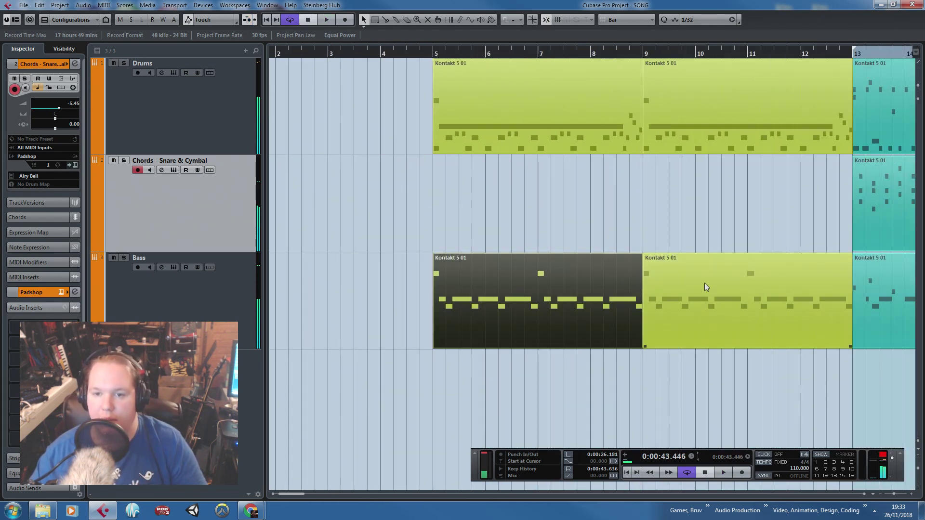
left_click_drag(705, 282, 484, 196, "alt")
double_click(484, 195)
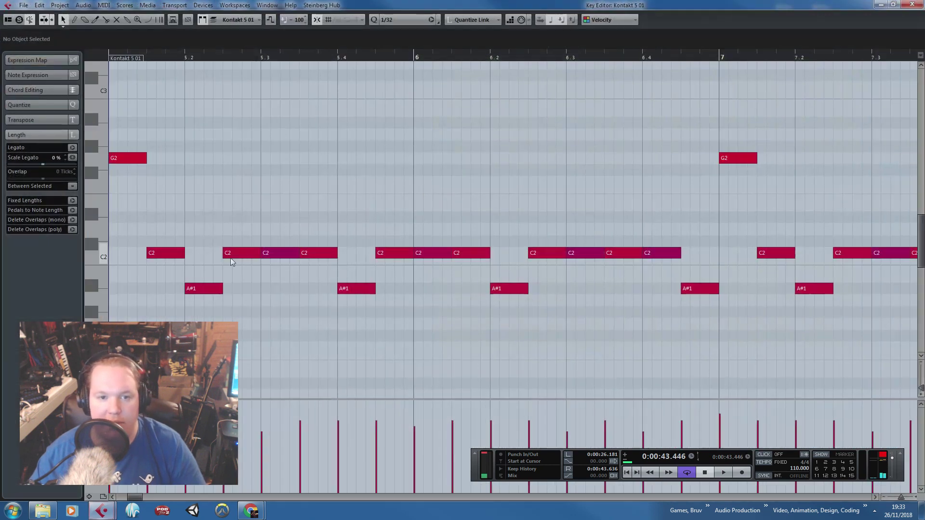
key("g")
key("g")
scroll(157, 174, "up", 1)
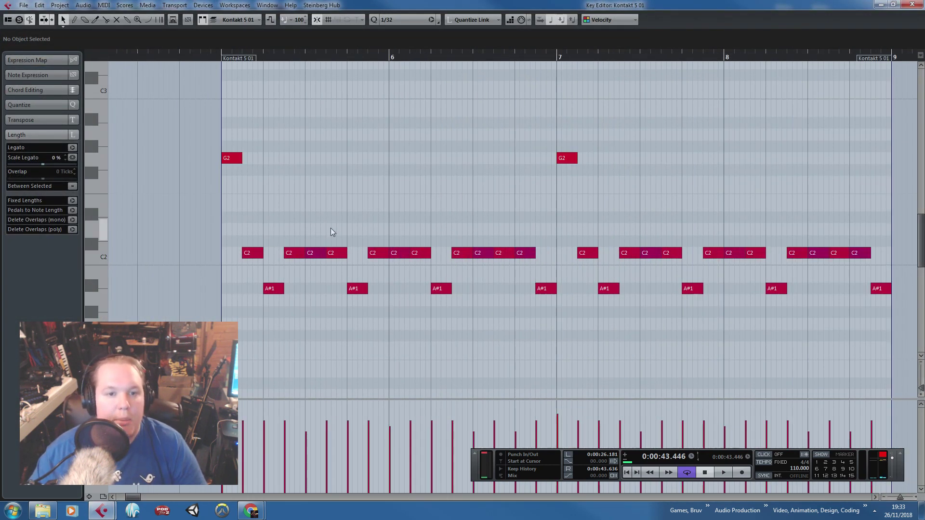
key("g")
left_click_drag(557, 231, 192, 268)
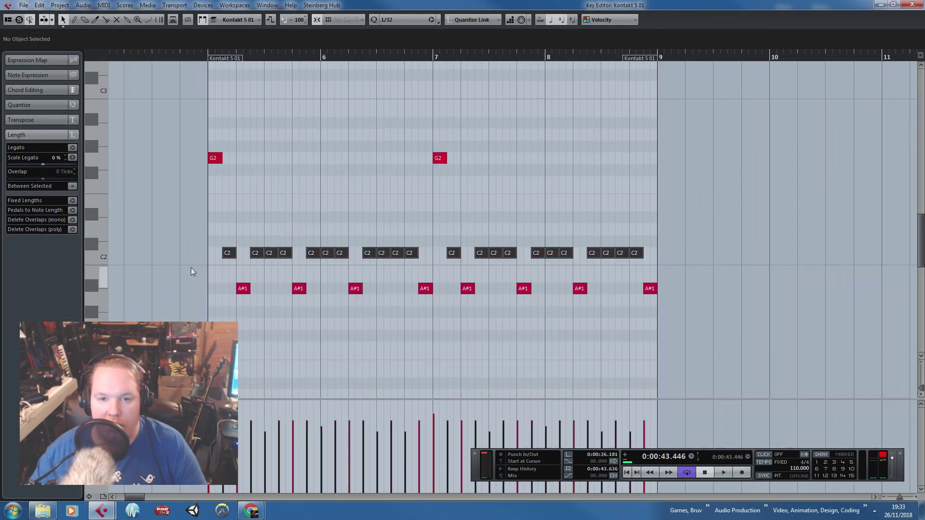
key("h")
left_click(209, 94)
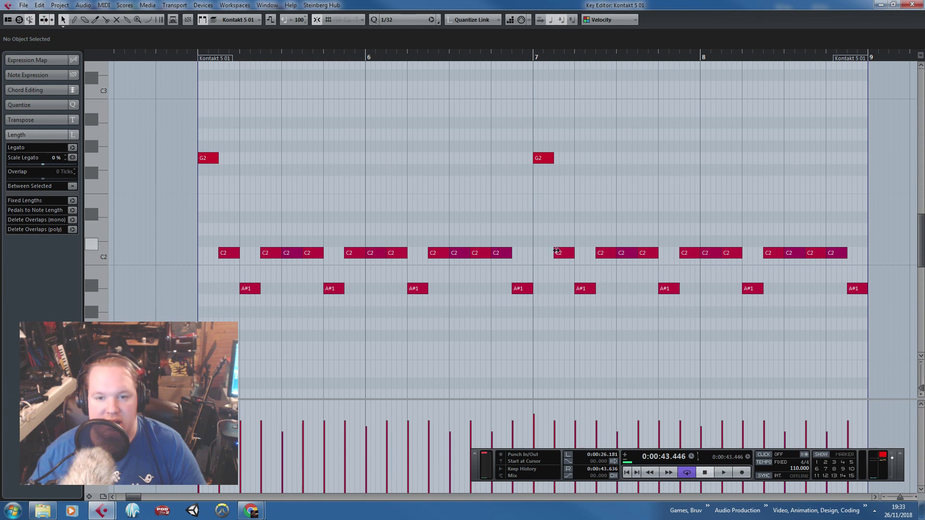
left_click_drag(882, 308, 193, 283)
left_click(310, 232)
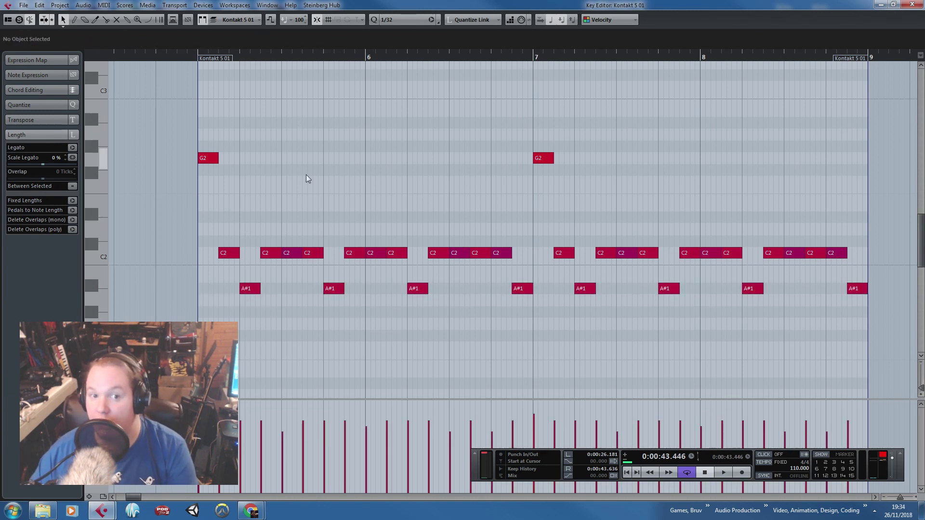
Thin out the C2 notes in bars 5 and 6 by deleting those at 5.3.1, 6.1.1, 6.3.1 and 6.4.1.
left_click(289, 249)
key("Delete")
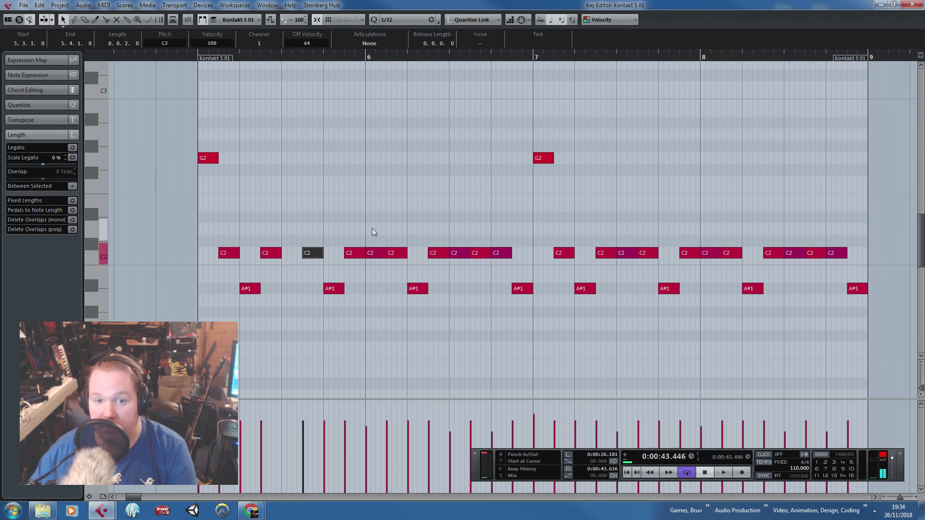
left_click(374, 251)
key("Delete")
left_click(464, 253)
key("Delete")
left_click(500, 253)
key("Delete")
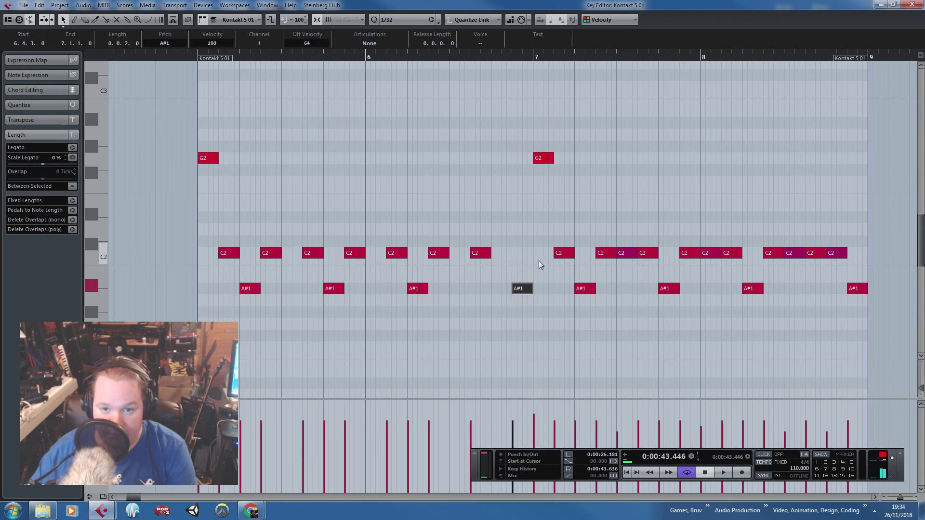
Delete all notes in bars 7 and 8 and play the remaining two-bar pattern from bar 5.
left_click_drag(896, 317, 535, 109)
key("Delete")
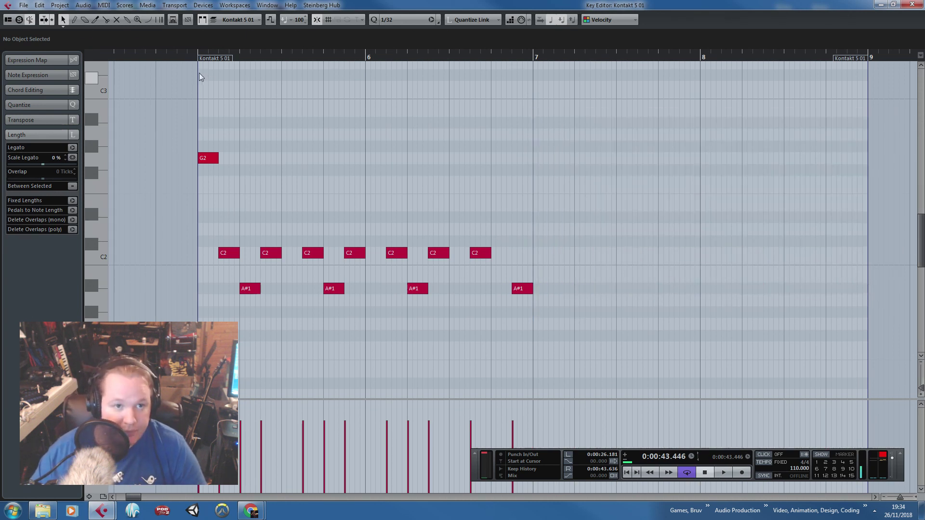
left_click(193, 57)
key("space")
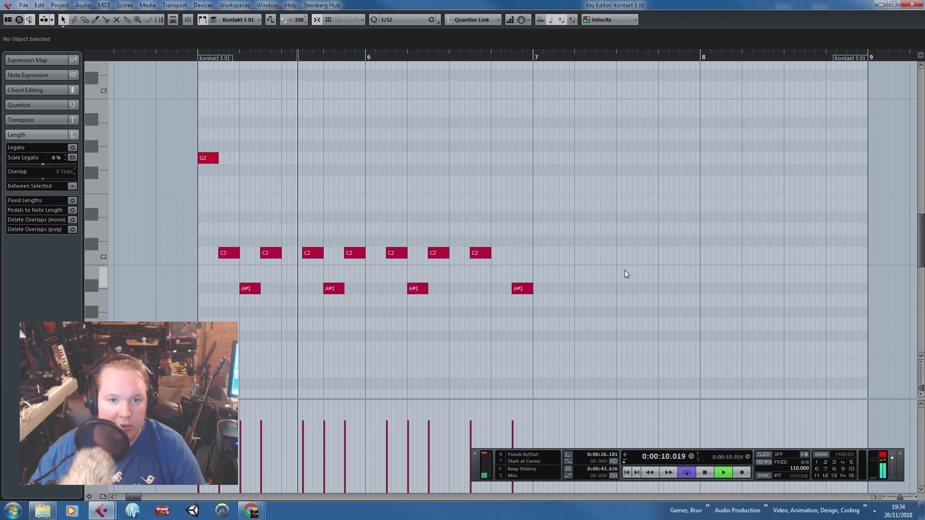
Stop playback and transpose all notes of the pattern up an octave to G3, C3 and A#2.
left_click_drag(610, 311, 149, 123)
key("space")
scroll(221, 211, "up", 3)
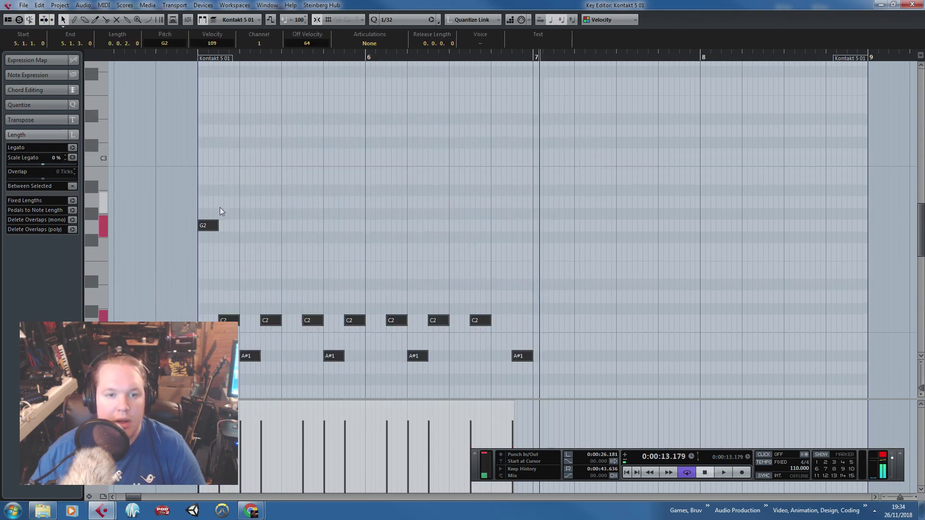
left_click_drag(204, 225, 205, 95)
scroll(294, 151, "up", 4)
left_click(253, 162)
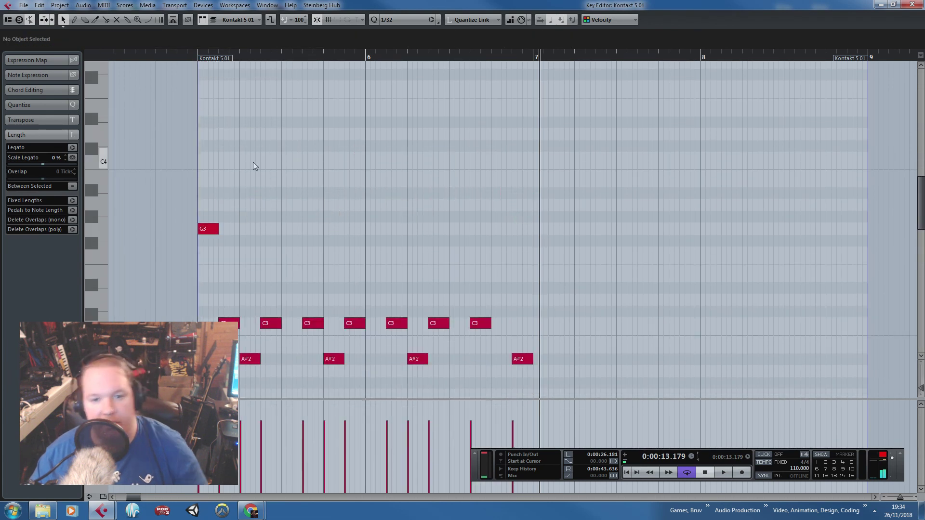
Layer a copy of all notes a fifth higher over bars 5 and 6, at D4, G3 and F3, and play it.
left_click_drag(548, 318, 202, 340)
key("ctrl+a")
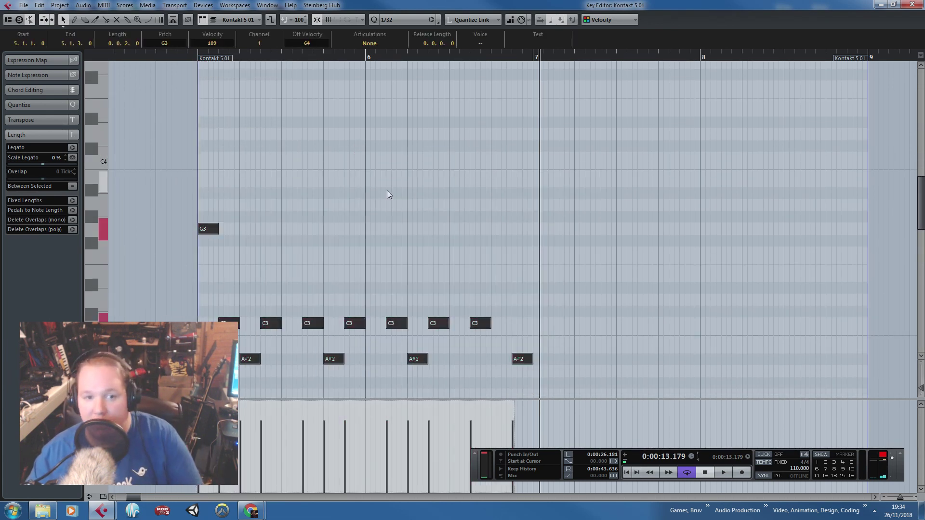
key("ctrl+d")
left_click_drag(568, 327, 232, 232)
left_click(189, 57)
key("space")
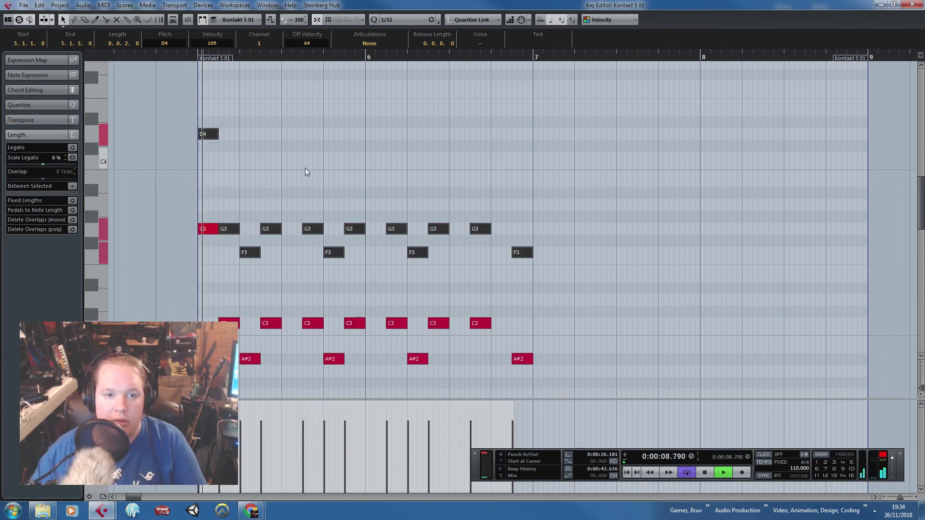
left_click(300, 167)
scroll(288, 170, "up", 1)
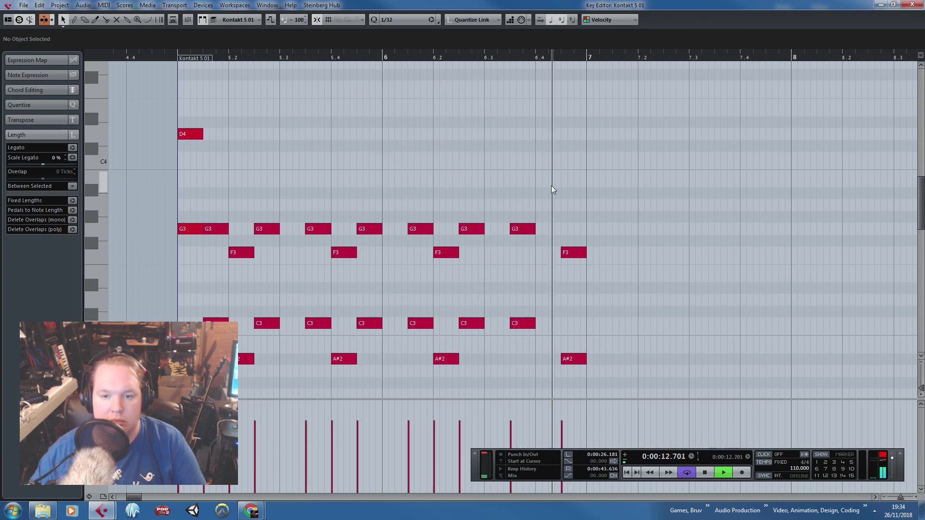
key("space")
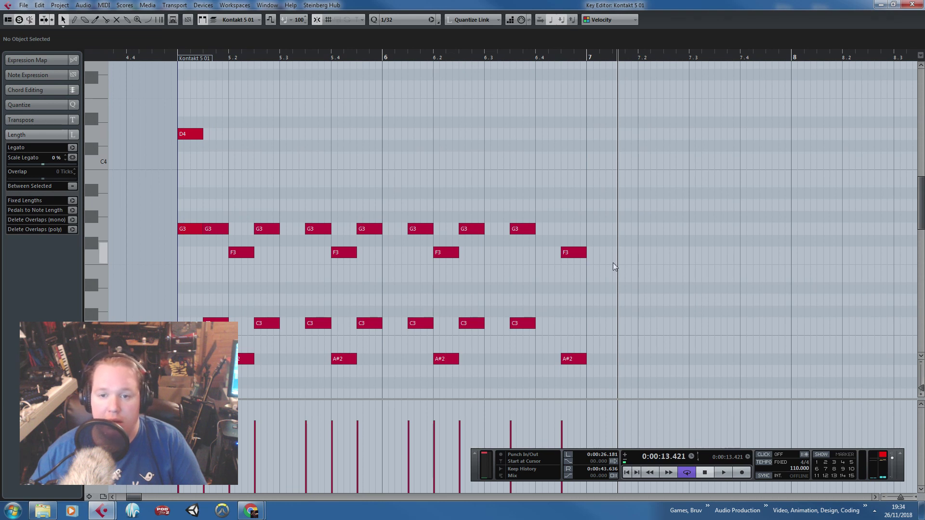
Duplicate the upper layer of notes (D4, G3 and F3) from bars 5 and 6 into bars 7 and 8.
left_click_drag(635, 277, 243, 169)
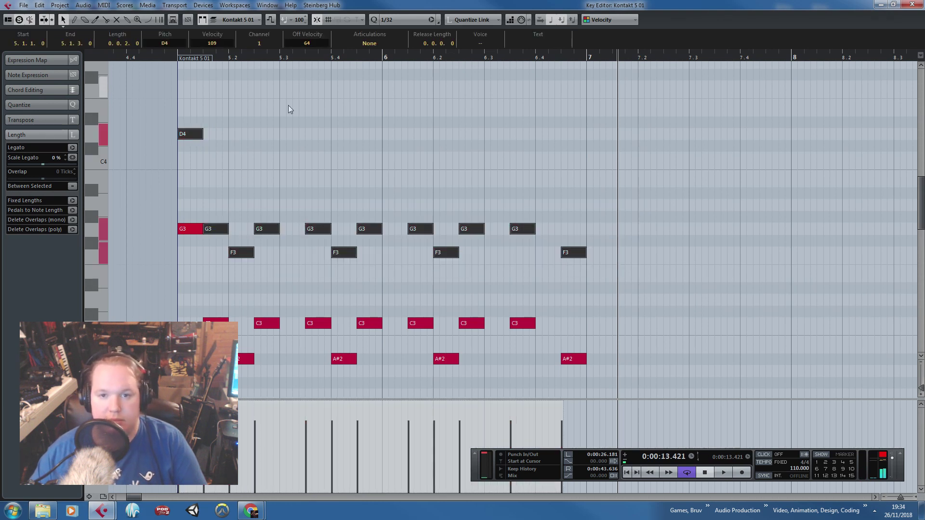
key("ctrl+d")
left_click_drag(603, 144, 195, 167)
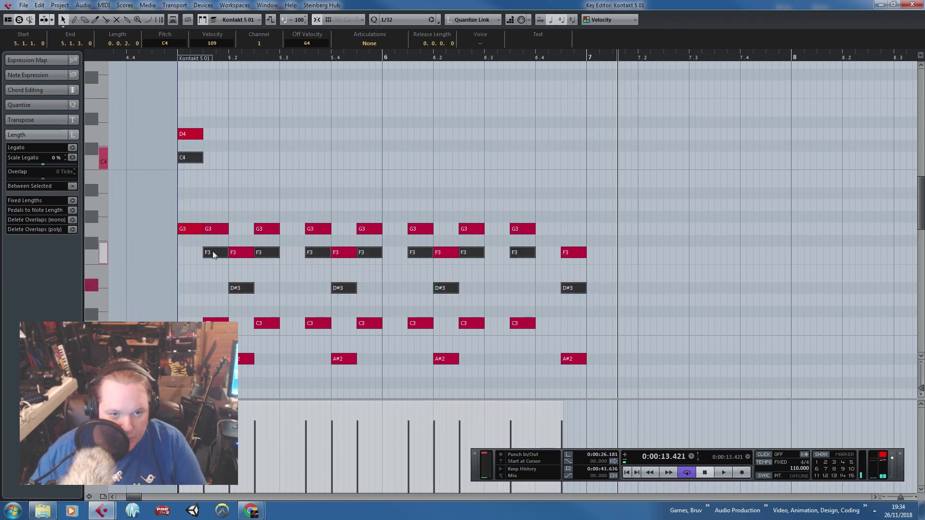
left_click_drag(212, 251, 222, 288)
left_click(238, 190)
key("ctrl+z")
key("ctrl+z")
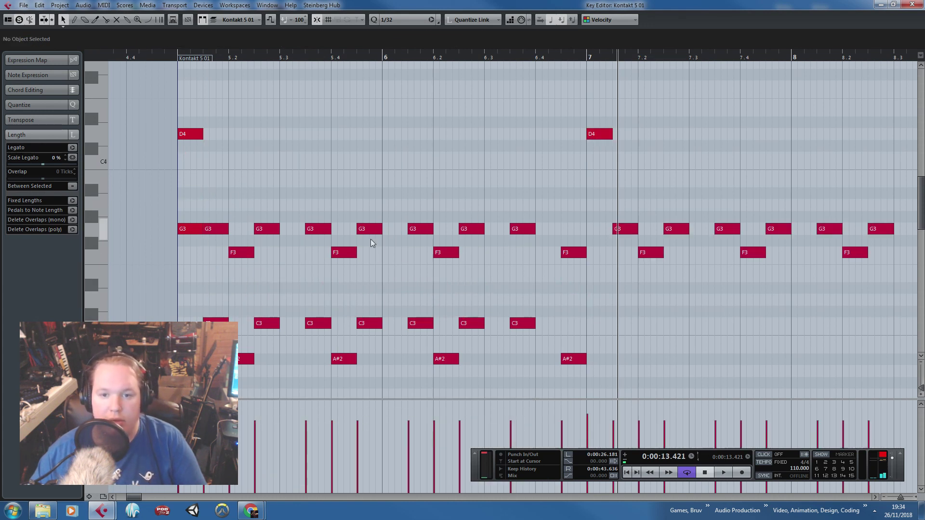
Move the duplicated notes over bars 5 and 6 as a middle layer at A#3, D#3 and D3, and play the chords.
left_click_drag(863, 289, 203, 195)
left_click(233, 299)
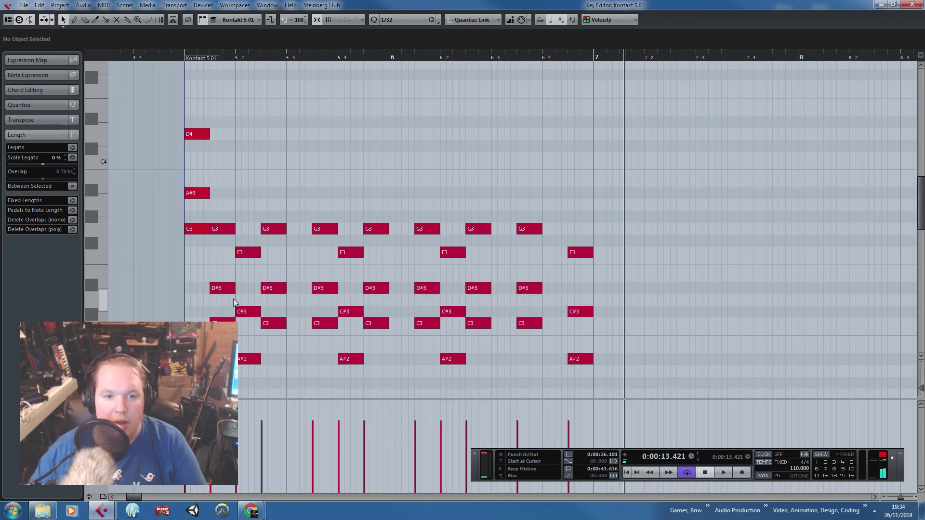
left_click_drag(212, 304, 582, 304)
left_click(195, 192)
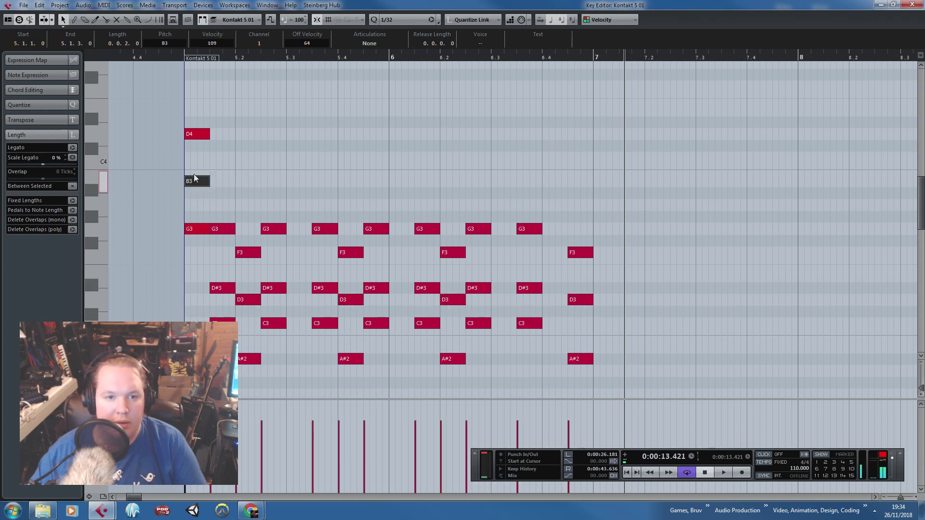
left_click(185, 52)
key("space")
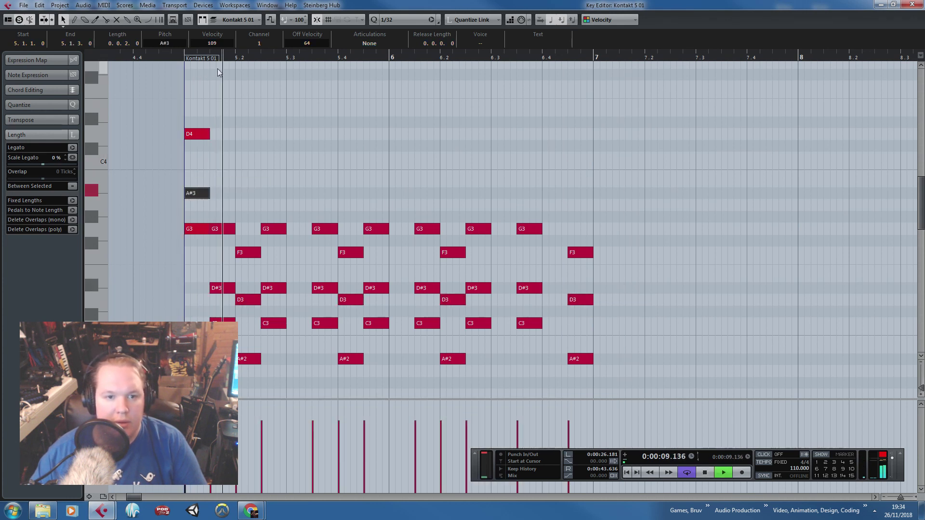
left_click(363, 131)
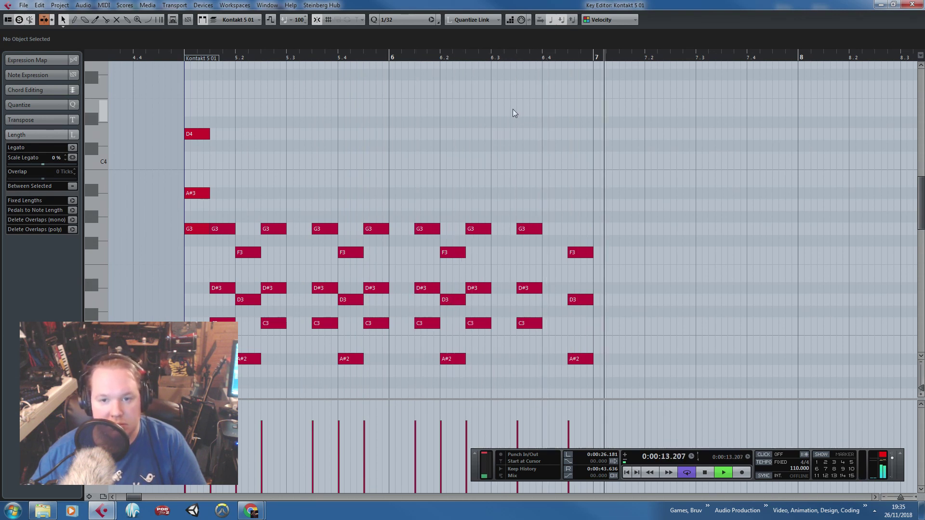
key("space")
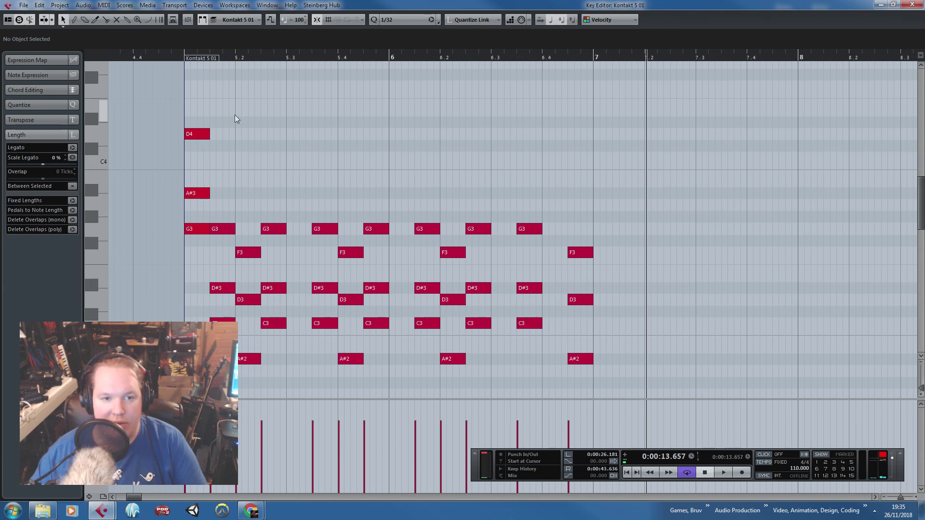
Lower the first chord's D4 and A#3 by an octave, return the lower one to A#3, and play from bar 5.
left_click_drag(236, 119, 185, 206)
left_click_drag(216, 270, 189, 266)
left_click(189, 267)
scroll(189, 267, "up", 2)
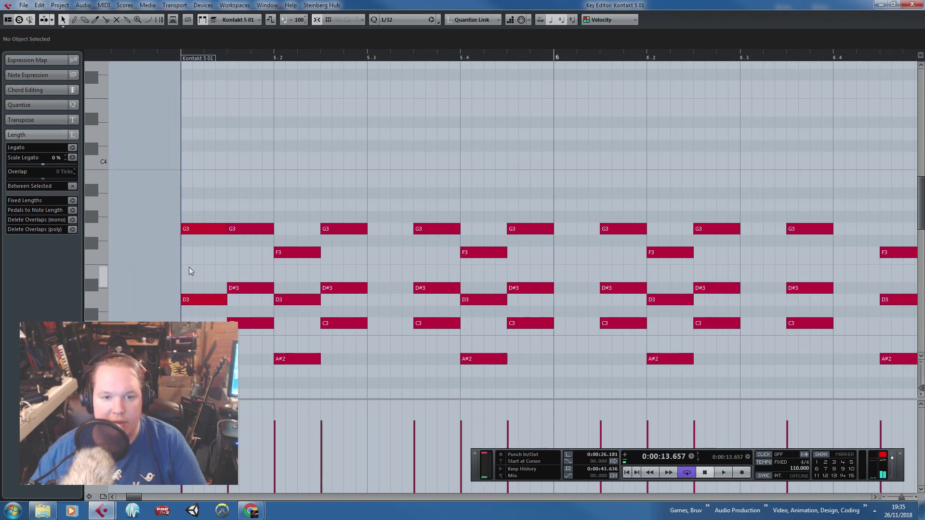
key("space")
left_click_drag(209, 364, 216, 194)
left_click(178, 58)
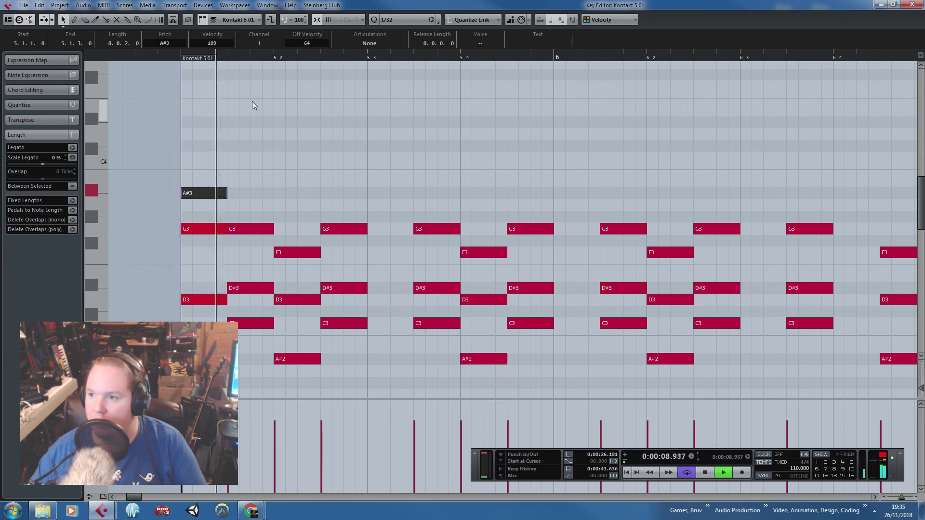
scroll(264, 211, "down", 5)
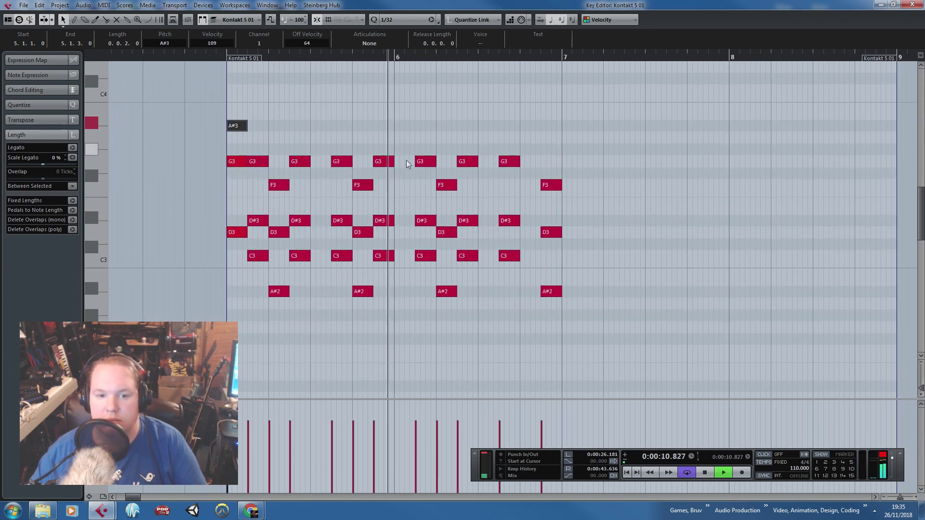
scroll(400, 163, "up", 3)
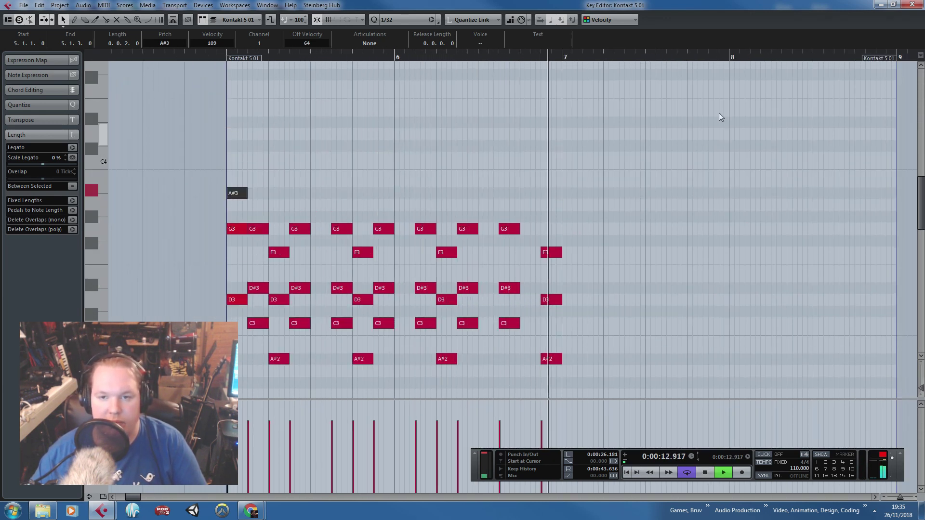
key("space")
Return to the project window and play the new chords together with the drums and bass from bar 5.
key("Return")
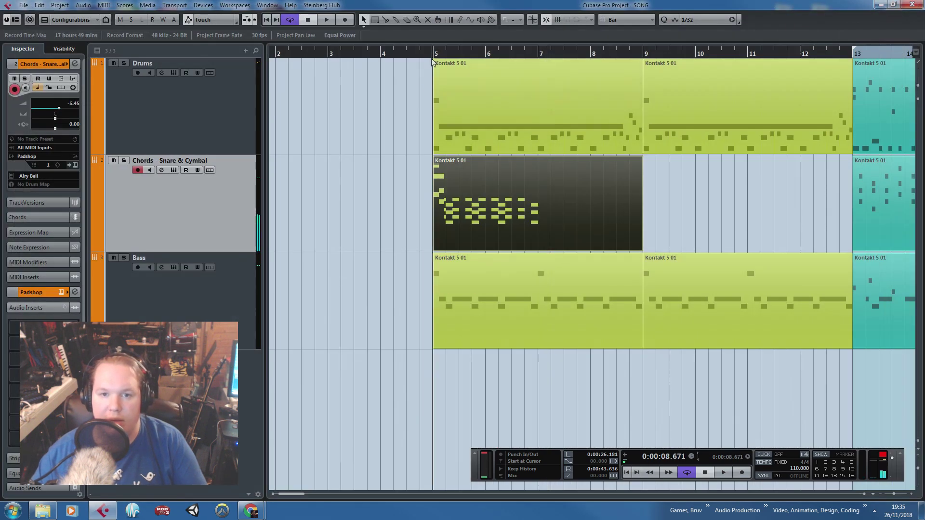
key("space")
scroll(442, 261, "up", 2)
left_click(343, 244)
scroll(344, 244, "down", 2)
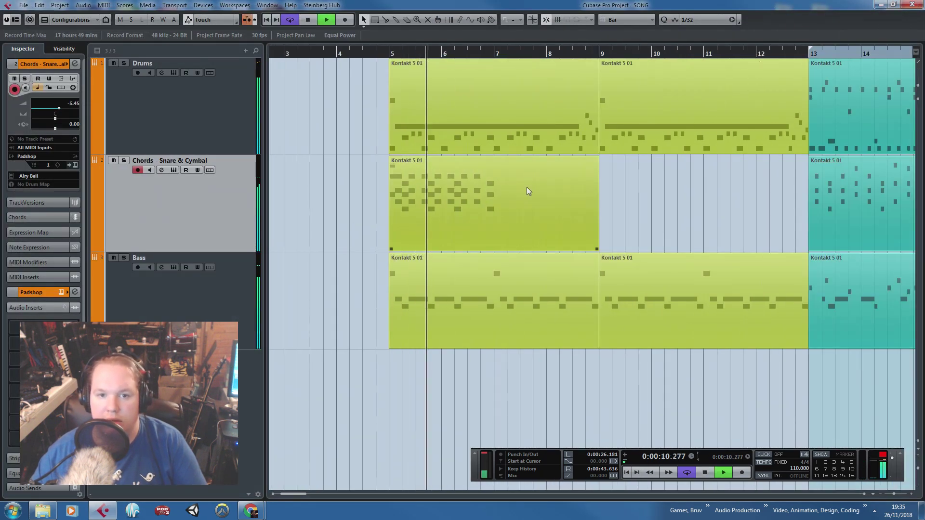
scroll(481, 207, "up", 2, "ctrl")
scroll(447, 153, "down", 1, "ctrl")
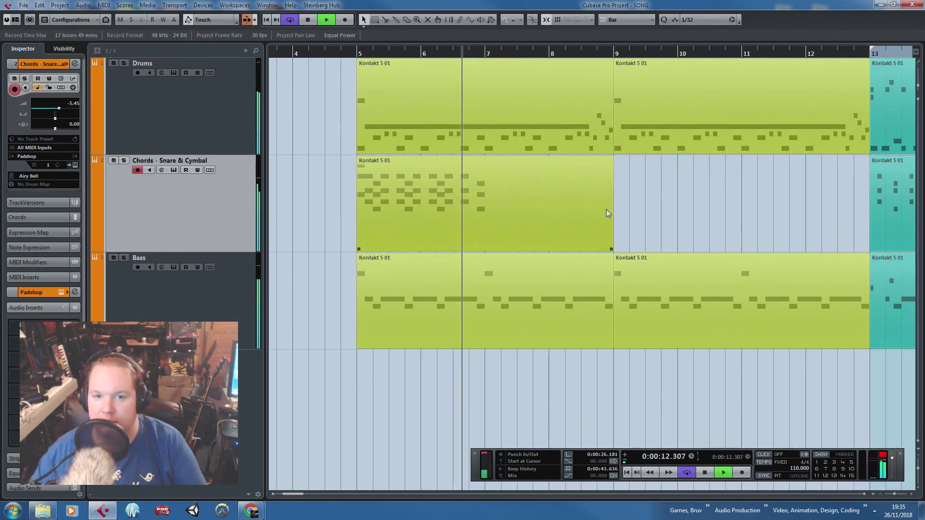
Reopen the chord part and raise the C3 at 6.3.3 and the A#2 and D3 at 6.4.3 an octave to C4, A#3 and D4.
double_click(503, 218)
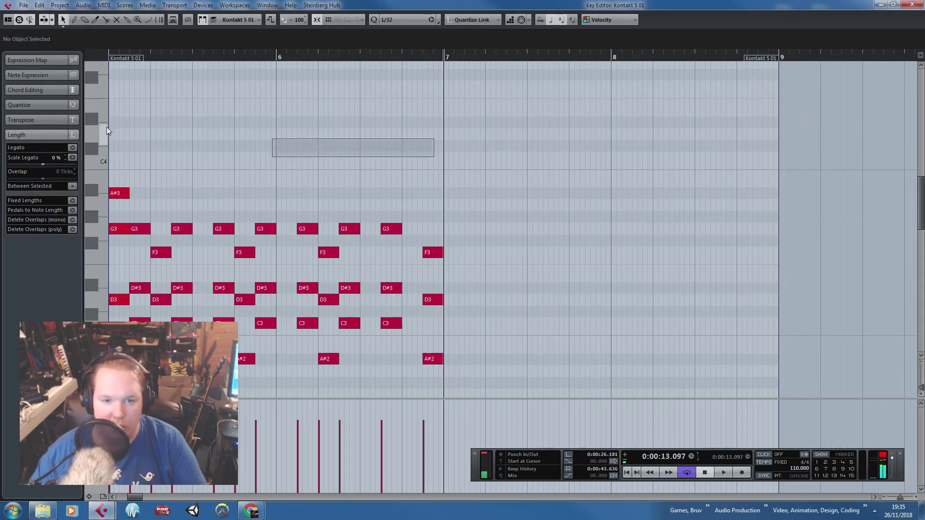
left_click_drag(107, 130, 332, 145)
scroll(381, 200, "up", 1, "ctrl")
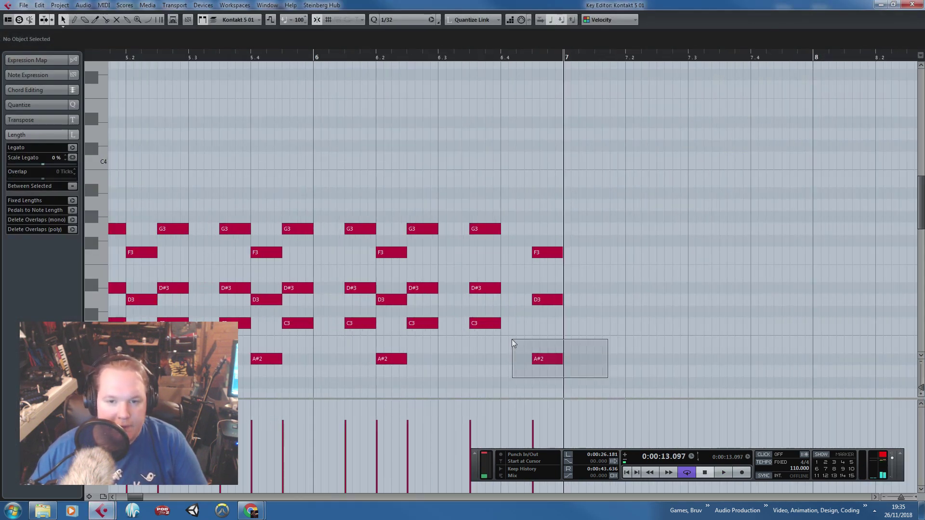
left_click_drag(511, 339, 489, 161)
left_click(530, 177)
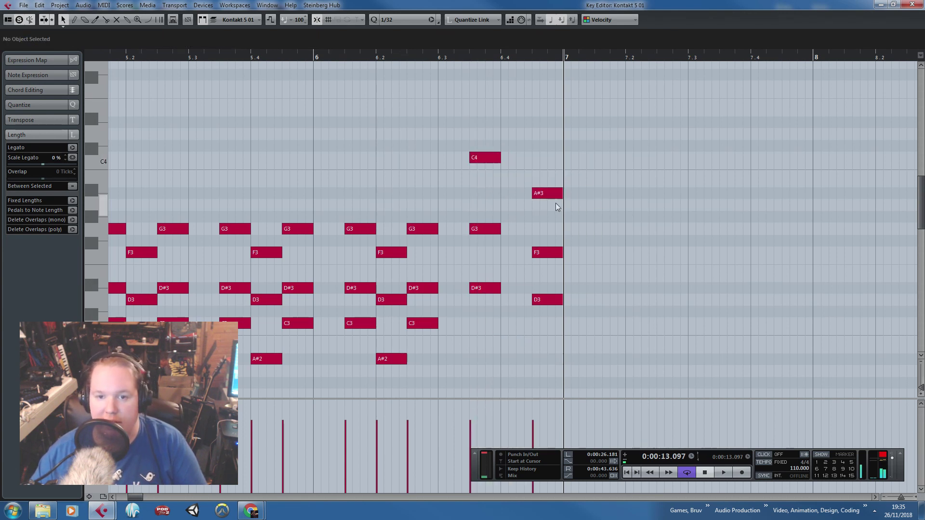
left_click_drag(554, 296, 552, 153)
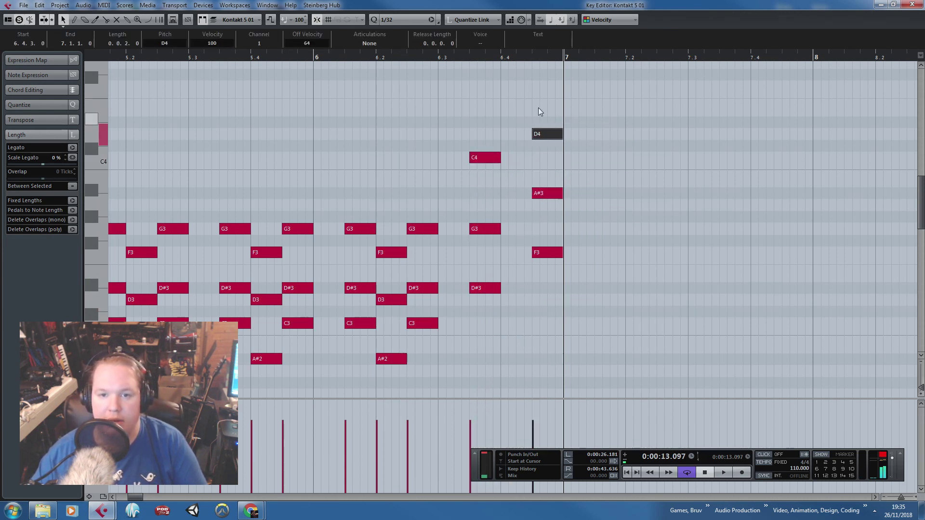
Play the two-bar chord pattern from bar 6 to check the raised final chords.
left_click_drag(380, 55, 316, 55)
key("space")
scroll(334, 118, "down", 3)
left_click(318, 129)
scroll(250, 128, "up", 2)
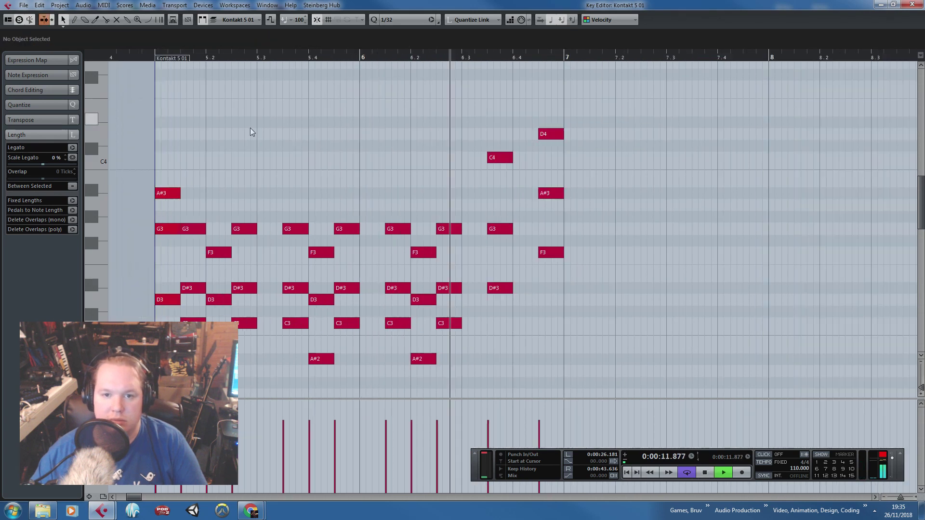
scroll(269, 131, "down", 3)
key("space")
Duplicate all the notes of the two-bar chord pattern into bars 7 and 8 and close the note editor.
left_click_drag(595, 331, 156, 48)
key("alt+d")
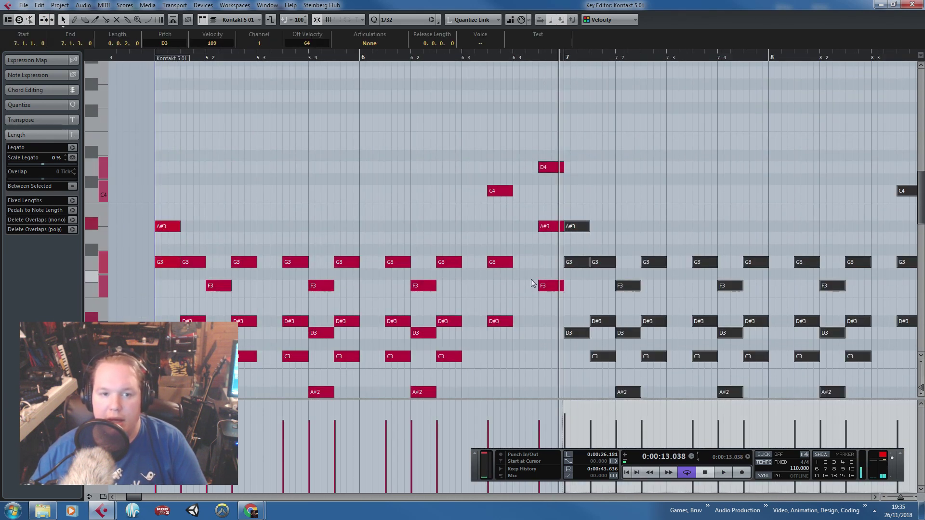
key("g")
left_click(911, 5)
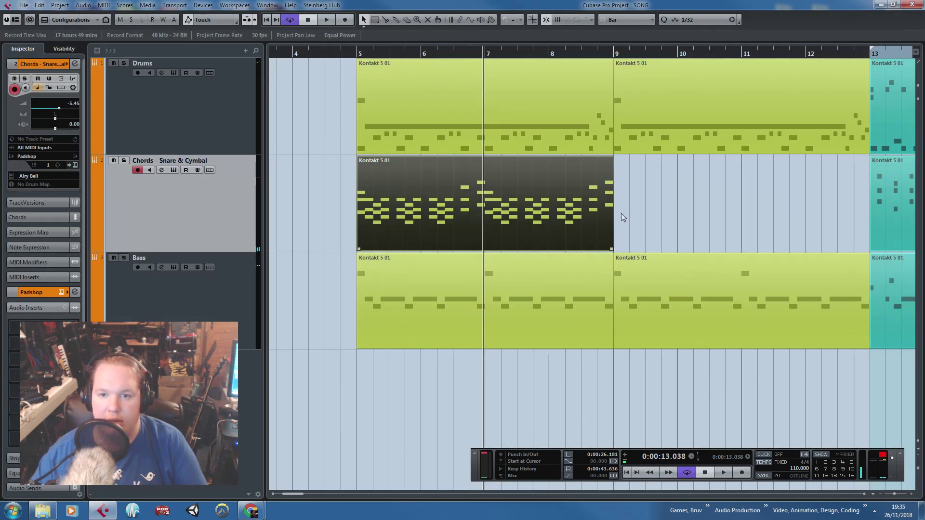
Duplicate the four-bar chord part to bar 9, play from bar 5, and extend the loop range back to bar 5.
key("ctrl+d")
left_click(353, 99)
left_click(357, 53)
key("space")
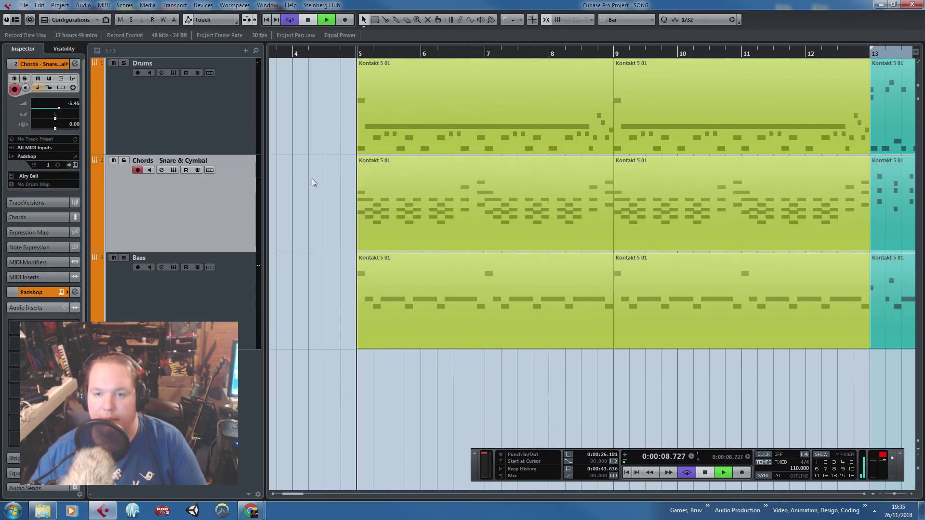
key("g")
left_click_drag(559, 50, 326, 51)
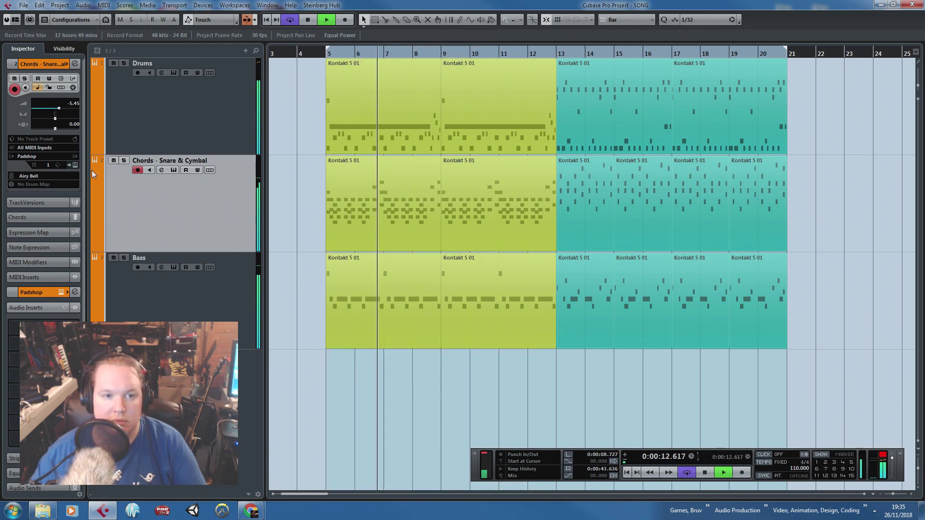
Shorten the amplifier release on both Padshop layers of the chords track, with Layer B at 152 ms, and close the instrument.
left_click(71, 165)
left_click_drag(782, 90, 587, 76)
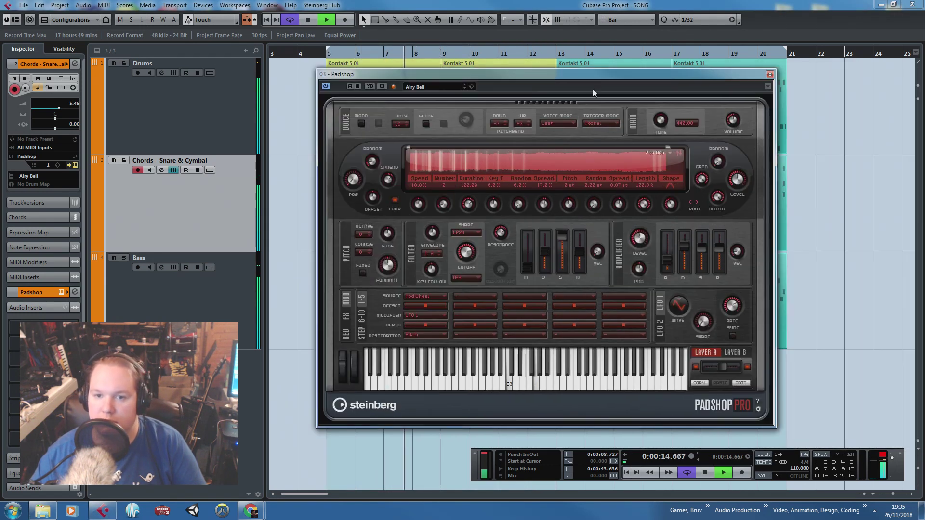
mouse_move(718, 255)
left_click_drag(716, 254, 674, 268)
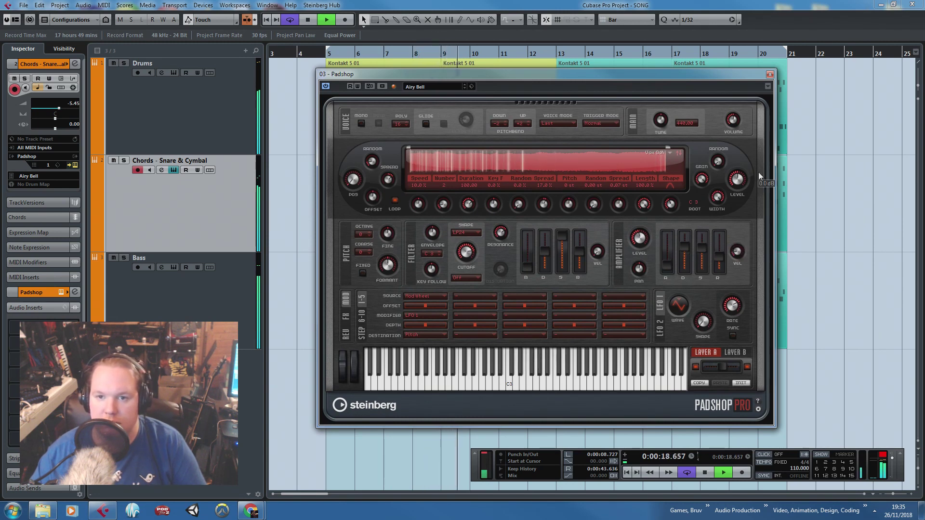
mouse_move(723, 261)
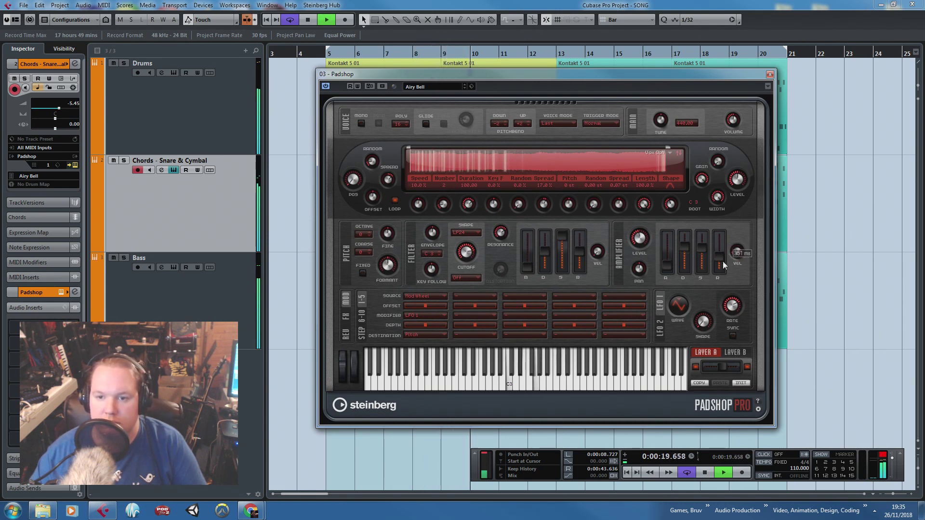
left_click(735, 352)
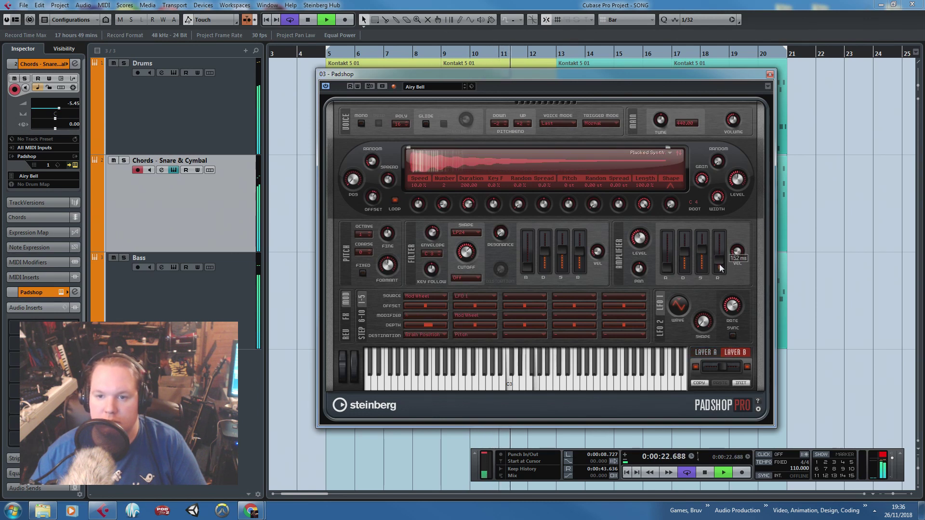
left_click(770, 75)
Play the drums, chords and bass through the looped bars 5 to 20, and stop playback.
scroll(733, 330, "up", 3)
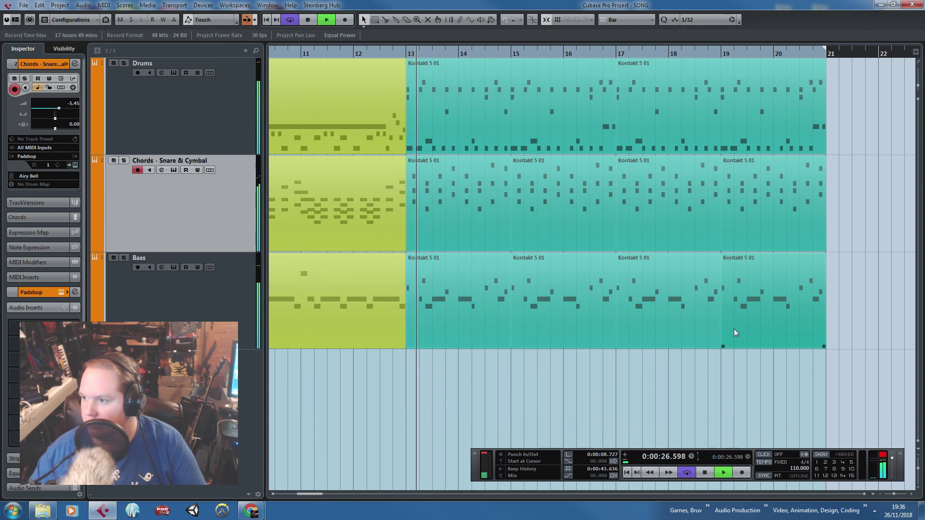
scroll(733, 329, "down", 2)
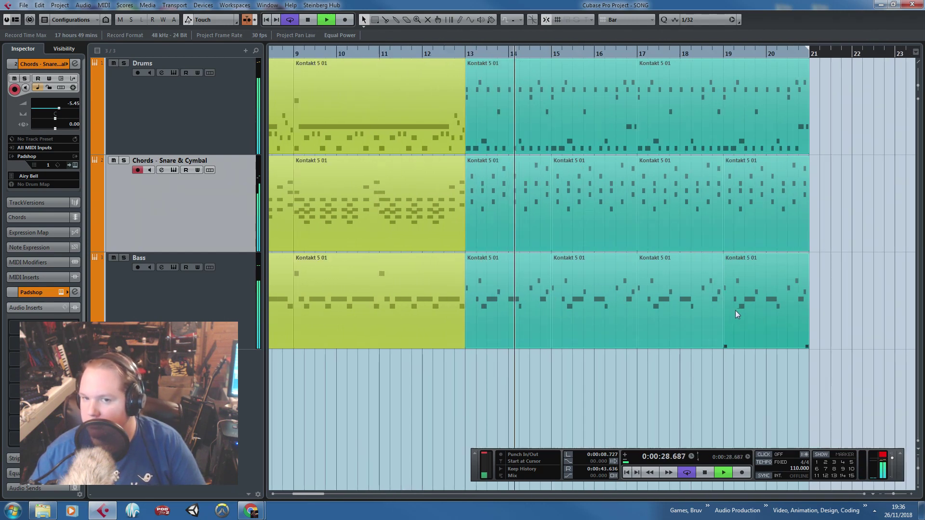
scroll(736, 311, "down", 1)
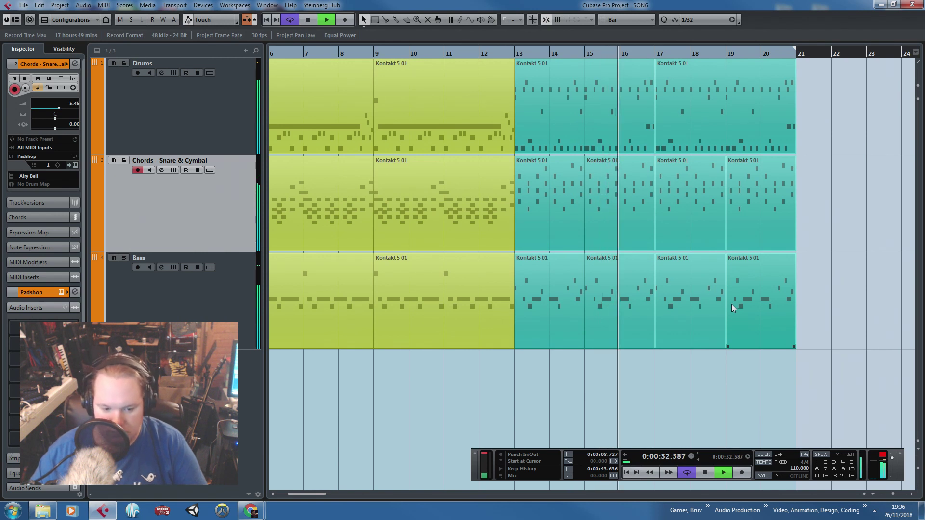
left_click(685, 303)
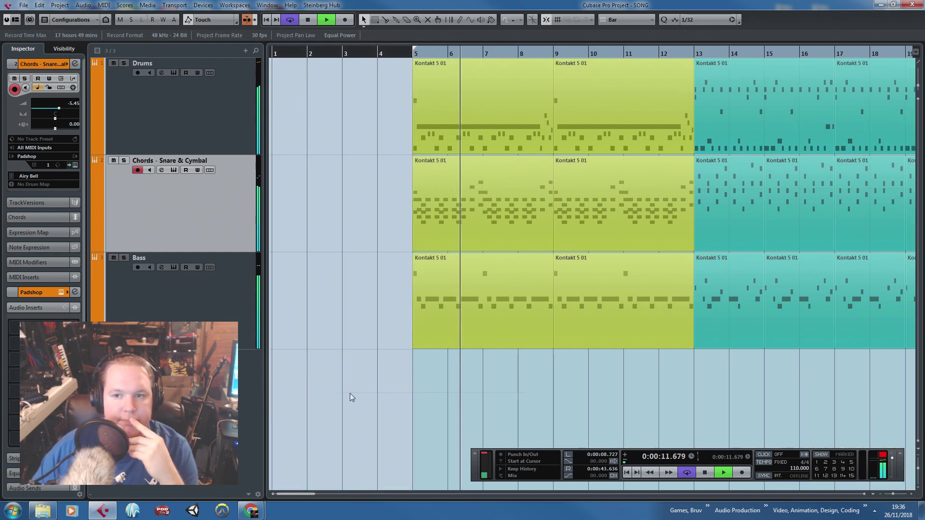
left_click_drag(711, 391, 834, 415)
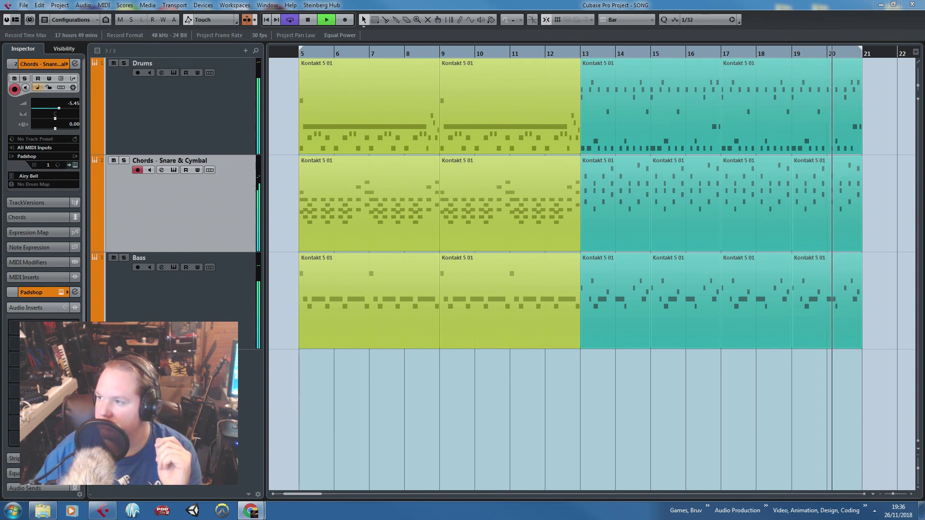
left_click(762, 410)
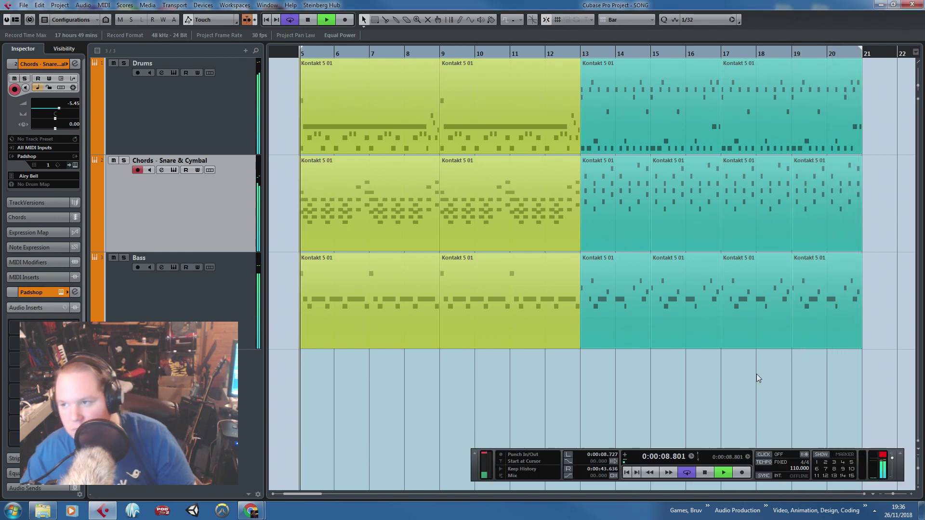
key("space")
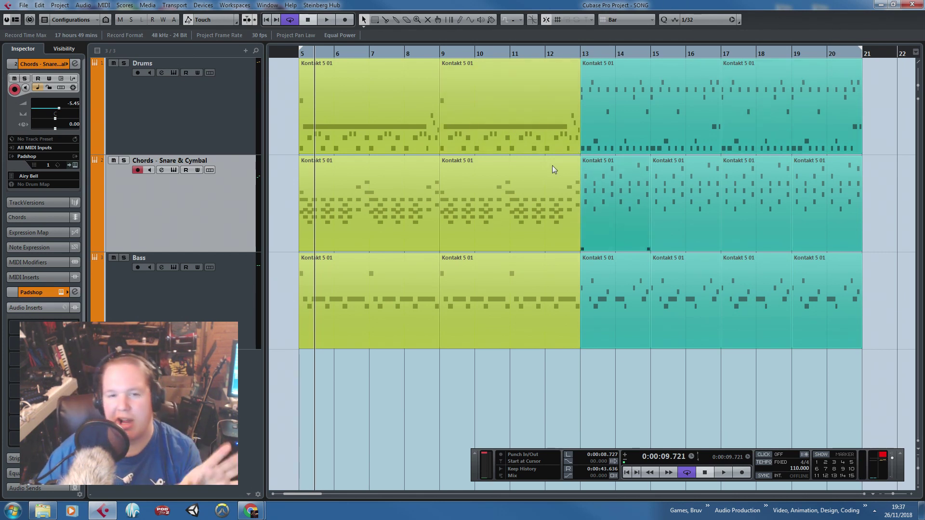
Return the playhead to bar 5 and play the arrangement from its beginning.
left_click(381, 123)
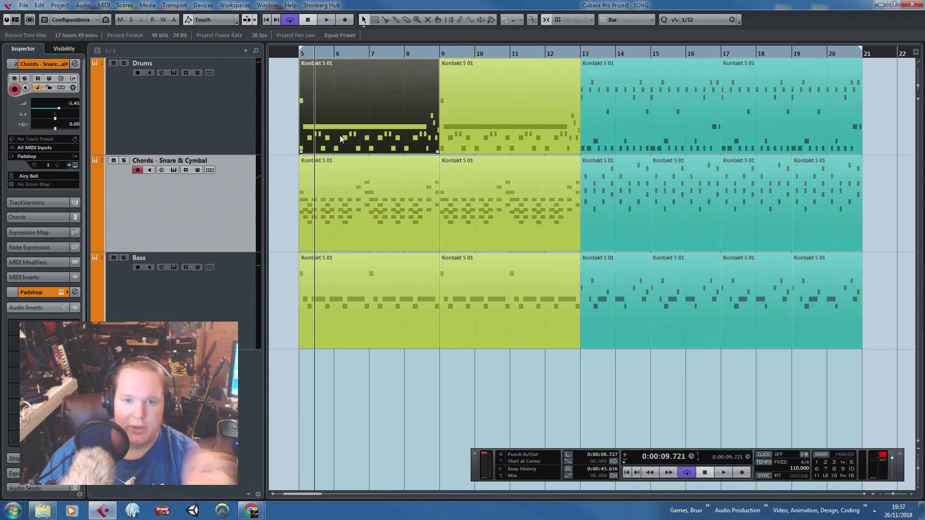
left_click(361, 404)
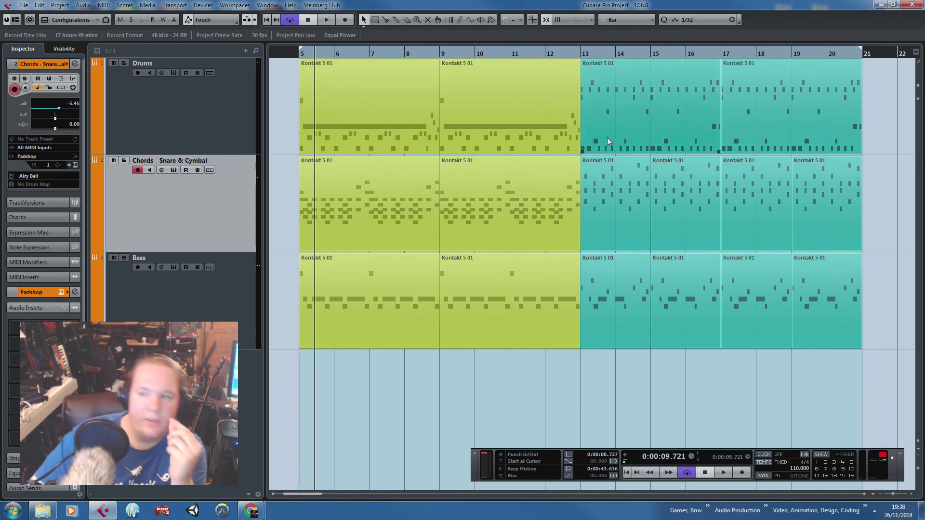
left_click_drag(291, 55, 291, 57)
key("space")
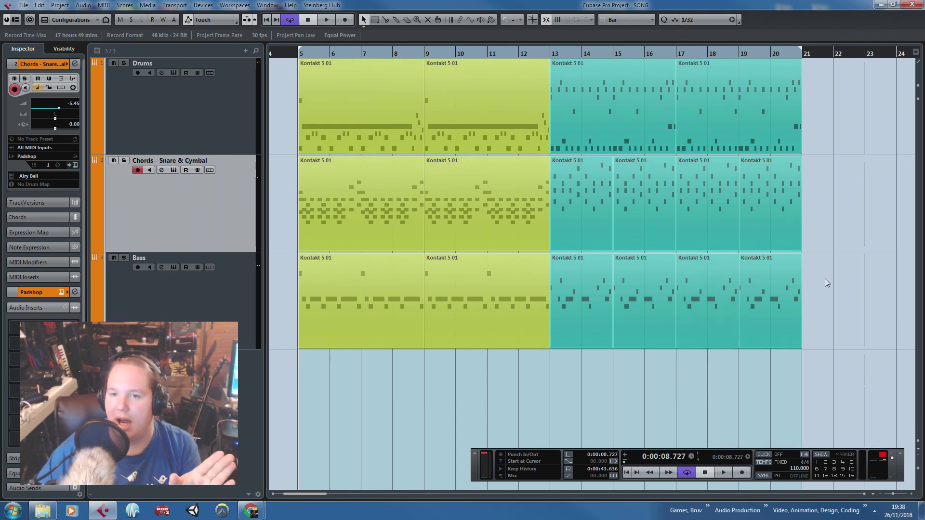
left_click(745, 210)
left_click(730, 221)
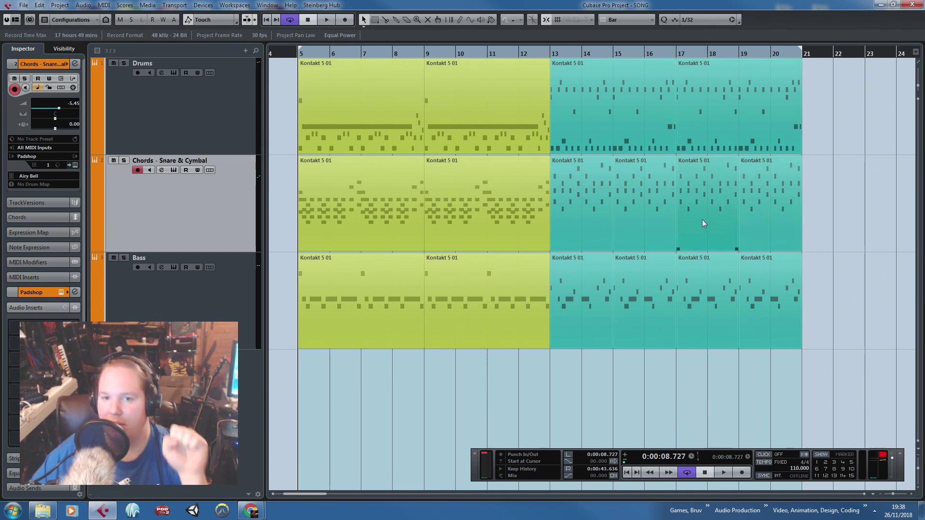
left_click(813, 253)
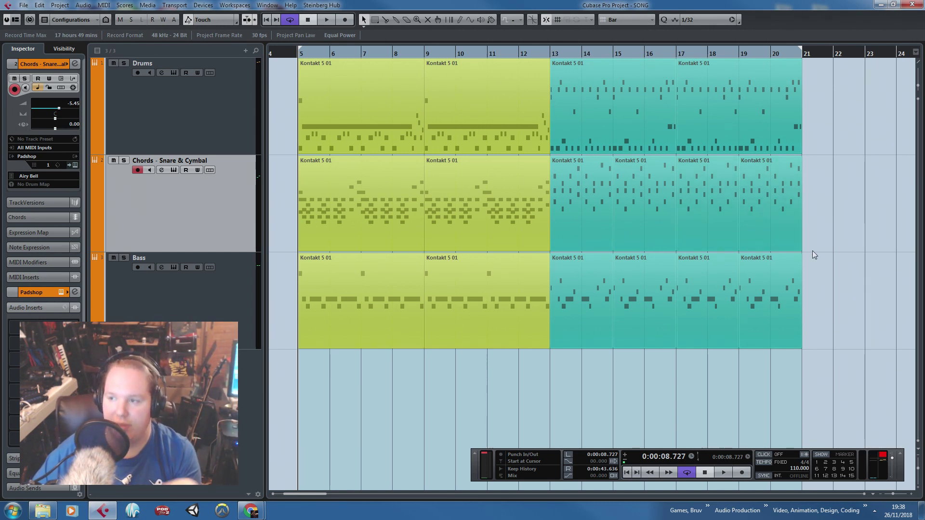
left_click(782, 233)
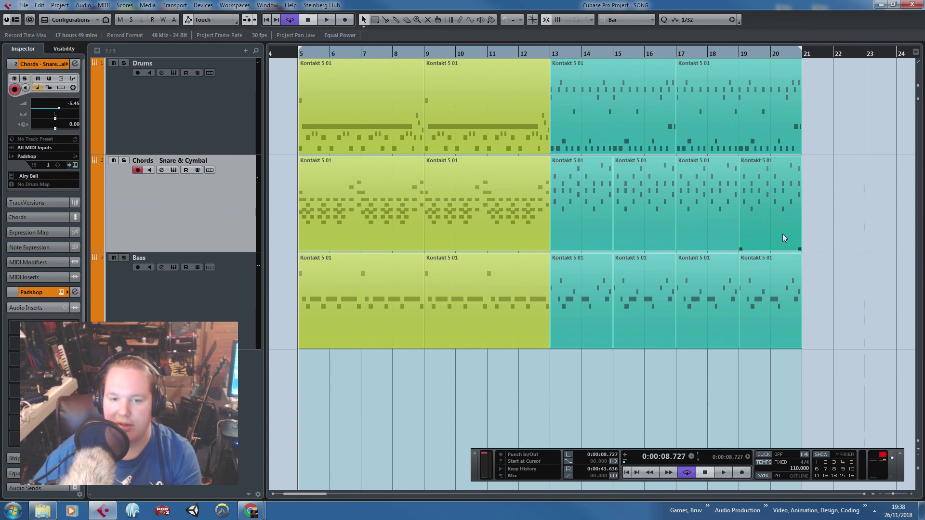
left_click(709, 186)
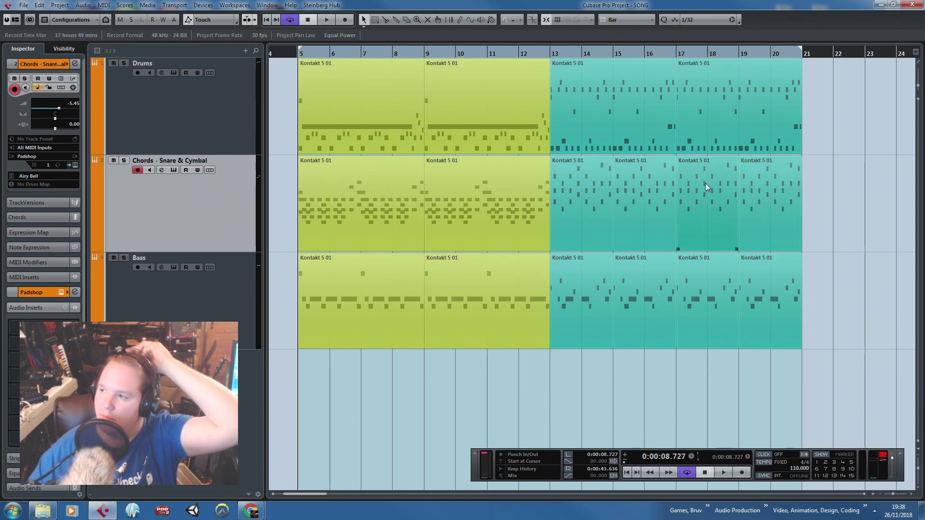
left_click(670, 175)
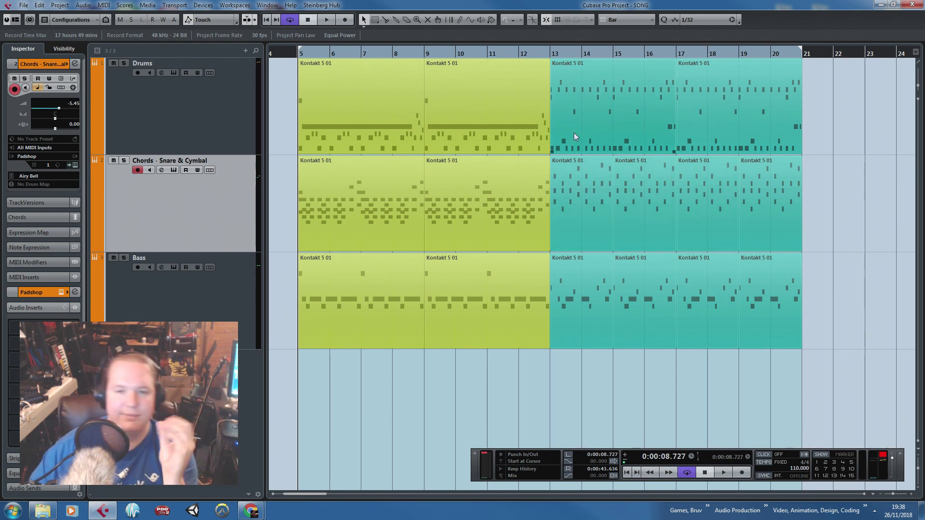
left_click(734, 165)
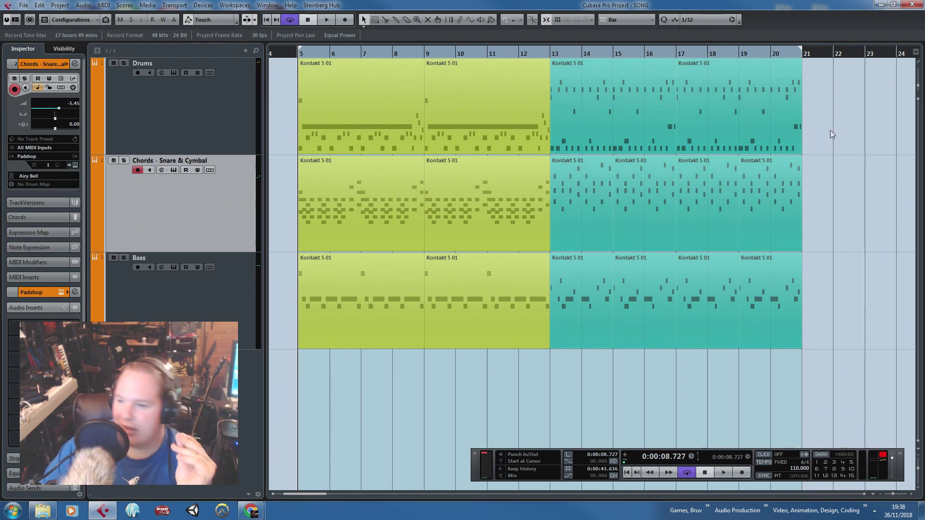
left_click(685, 108)
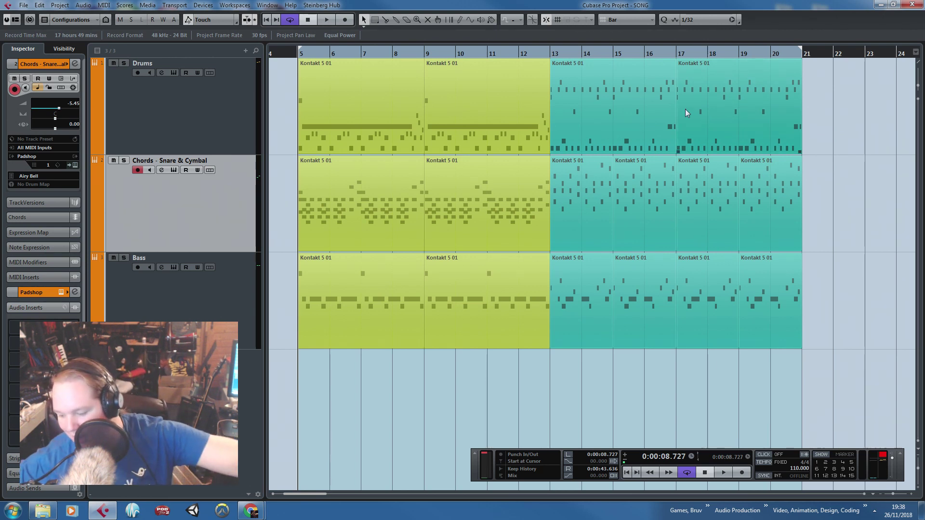